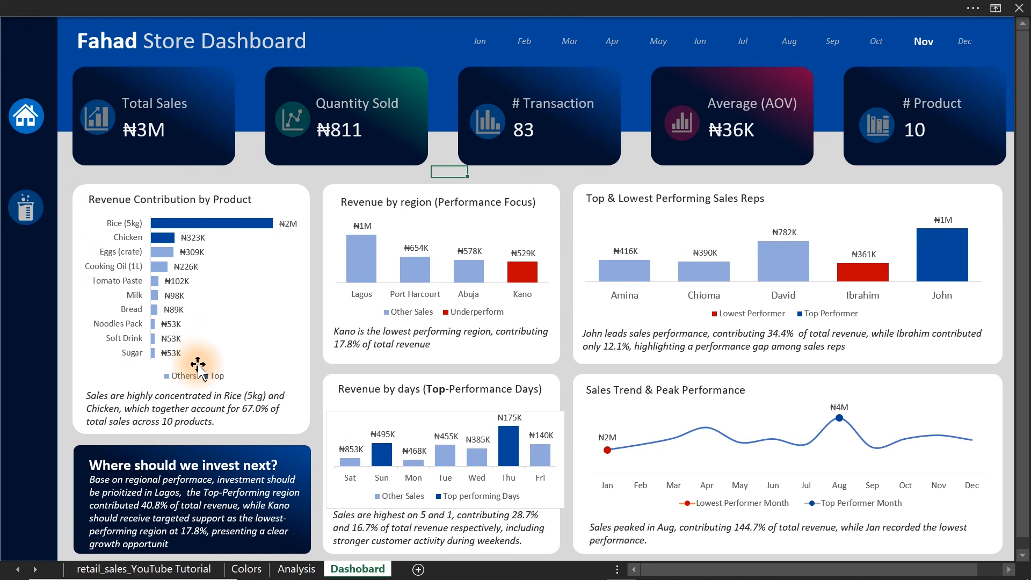
Review the numbered list of KPI values and business questions on the Colors sheet.
click(237, 572)
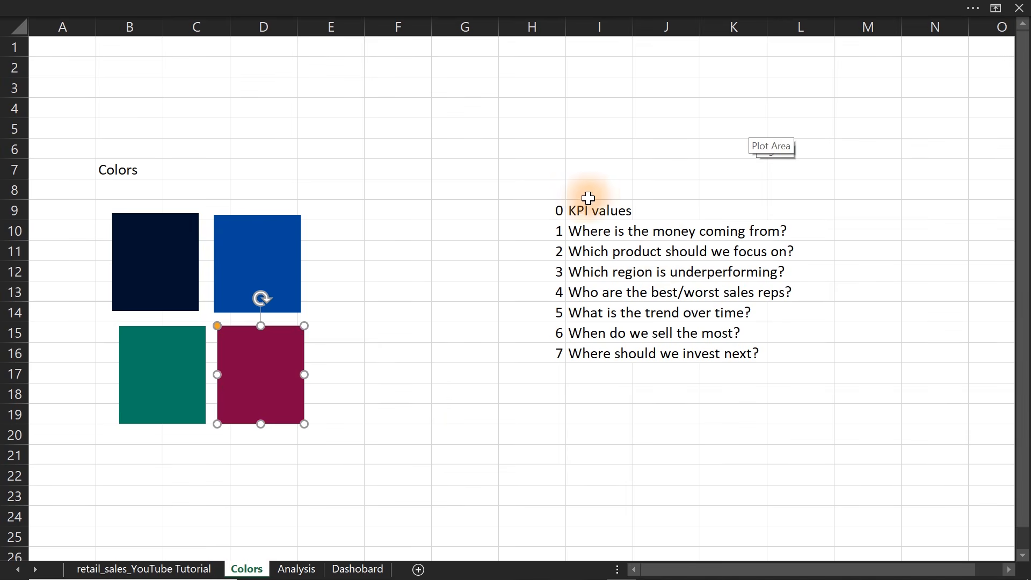
drag(582, 209, 727, 353)
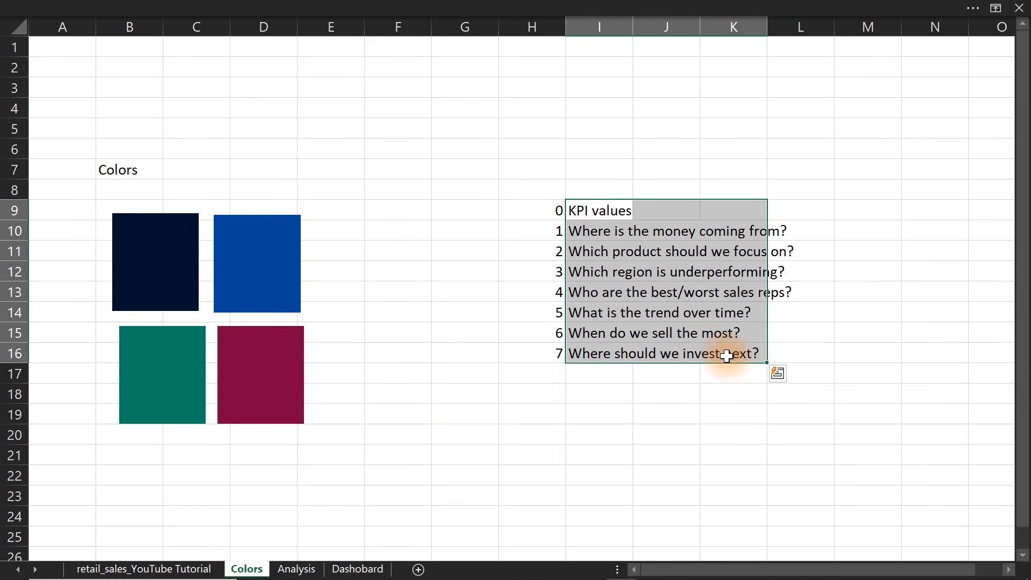
click(522, 210)
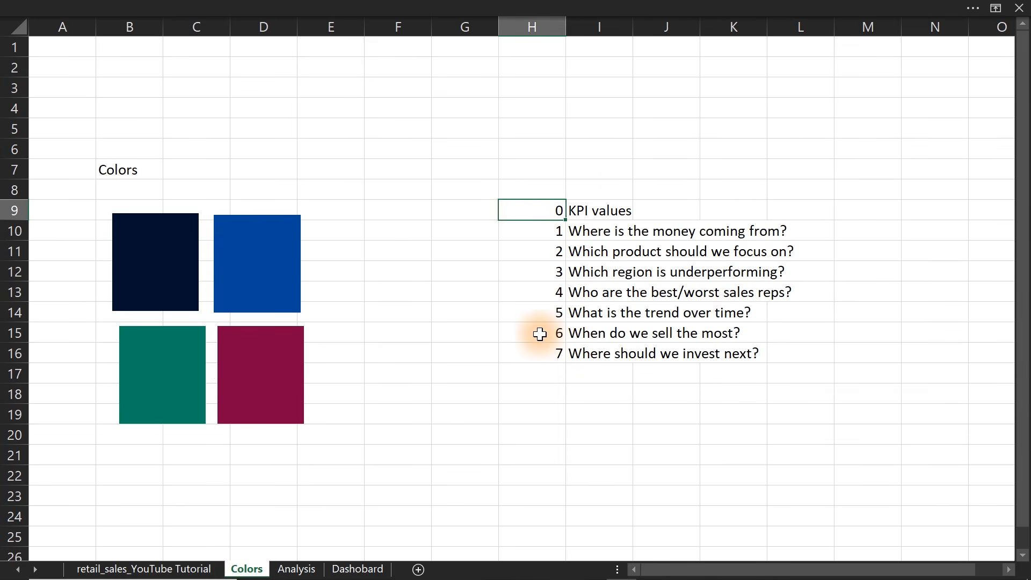
click(540, 354)
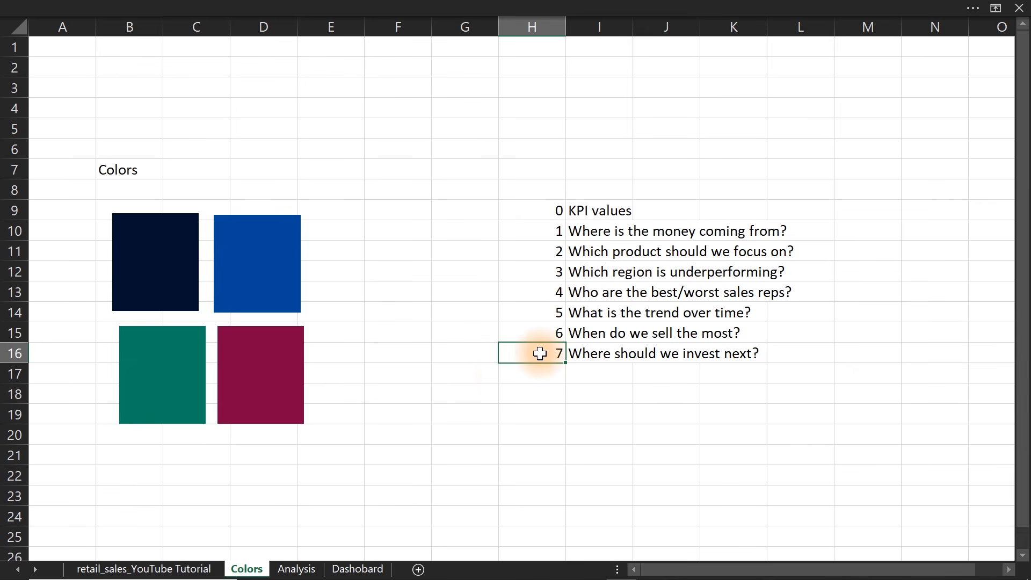
click(593, 360)
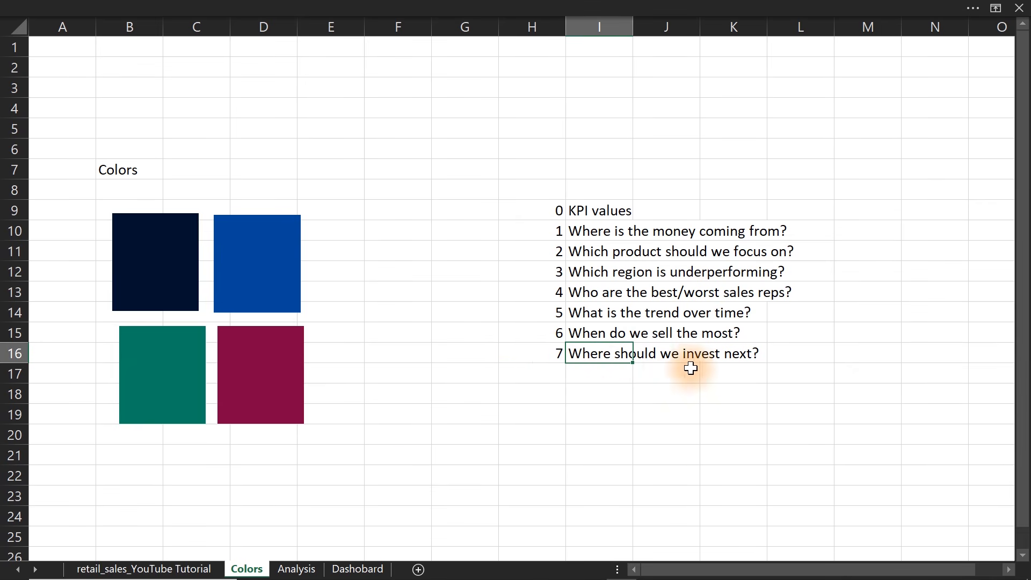
Return to the Dashboard sheet and filter its figures by April, May and June in turn.
click(357, 569)
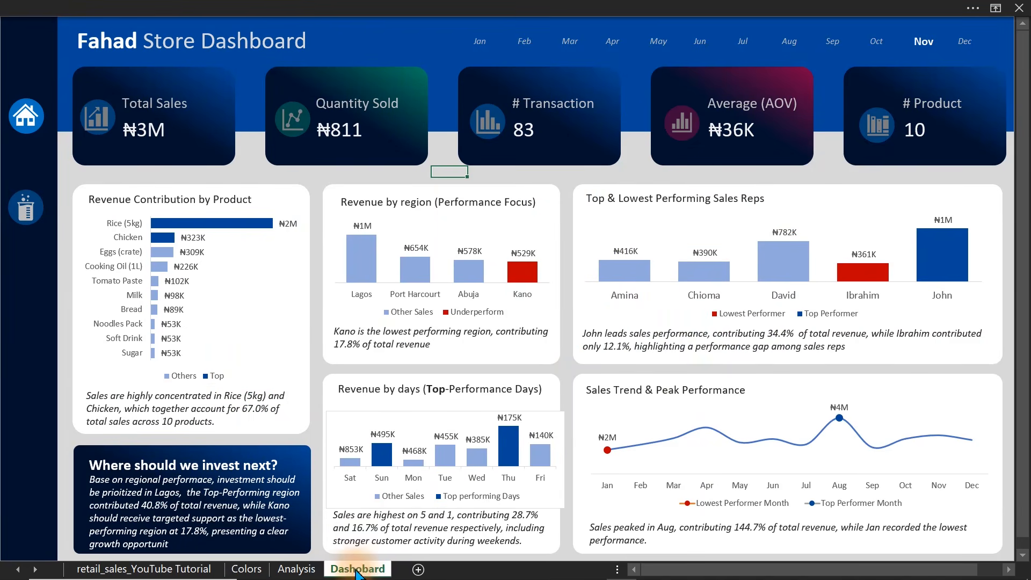
click(183, 570)
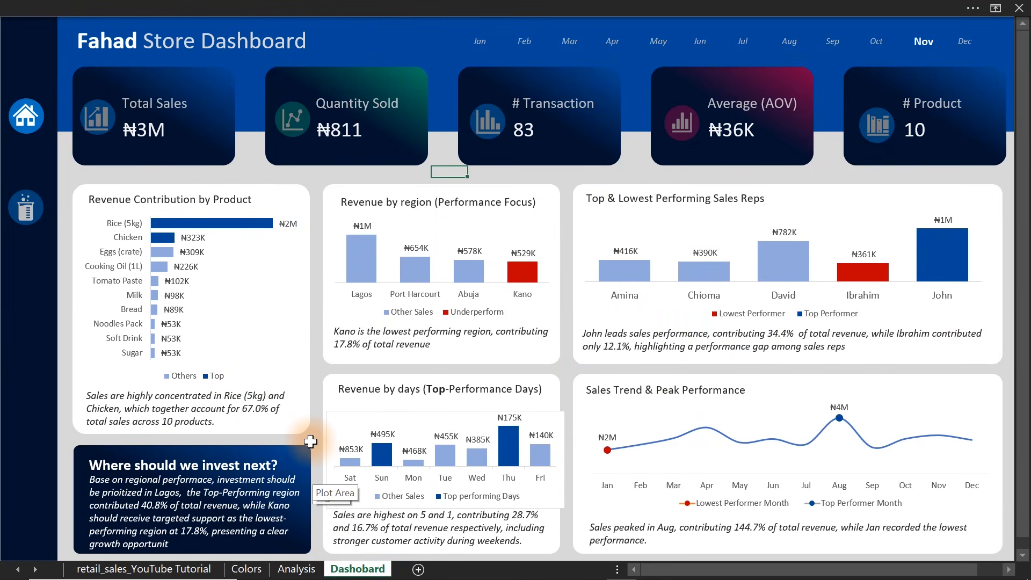
click(609, 40)
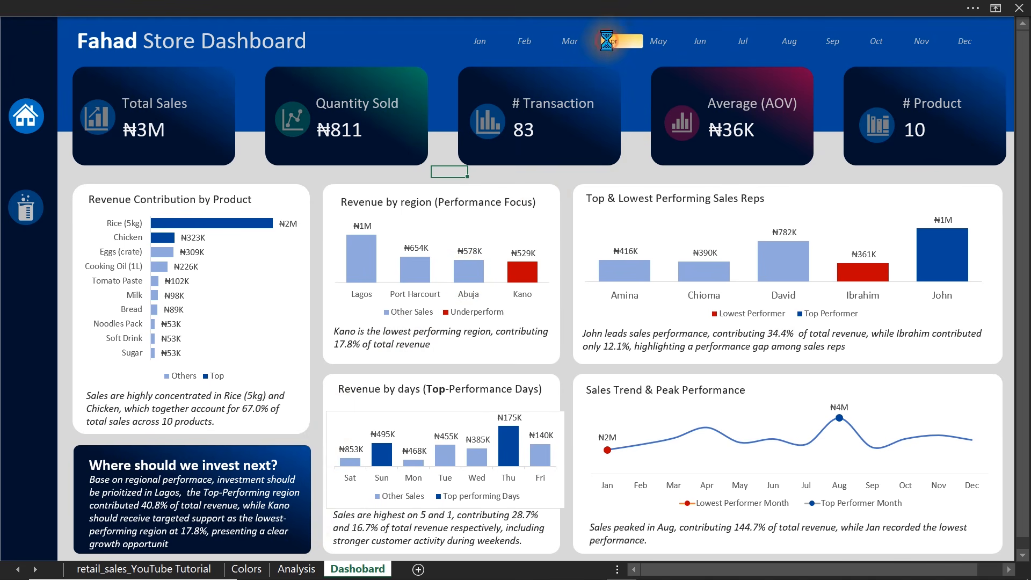
click(658, 40)
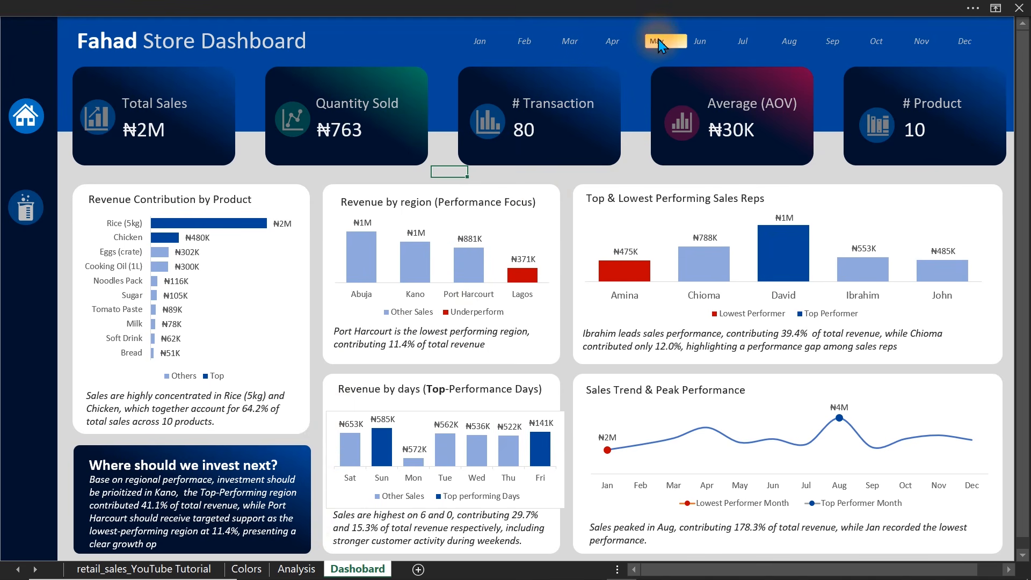
click(708, 39)
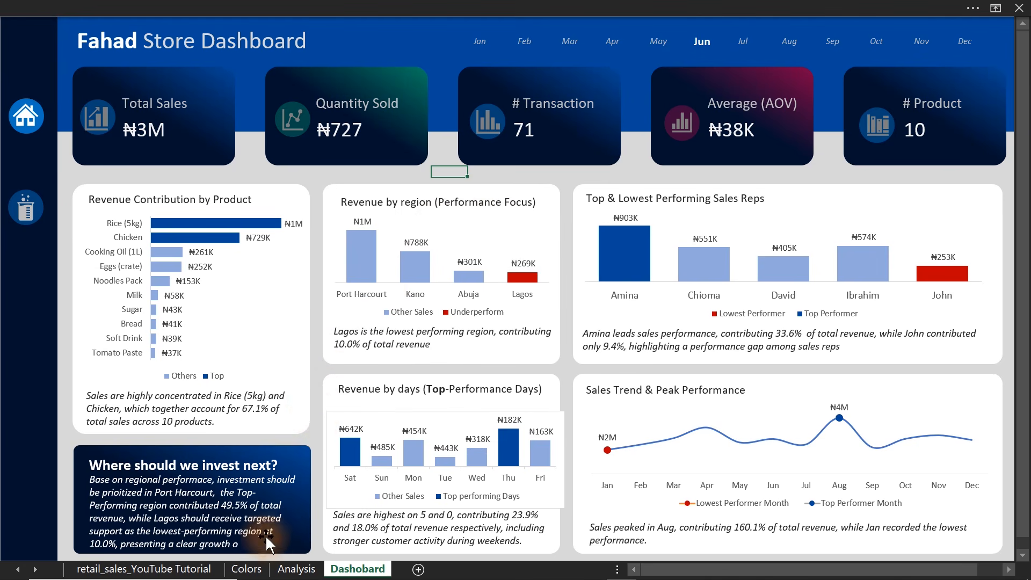
Examine the Analysis sheet's calculation tables back to column A, and return to the Dashboard sheet.
click(286, 569)
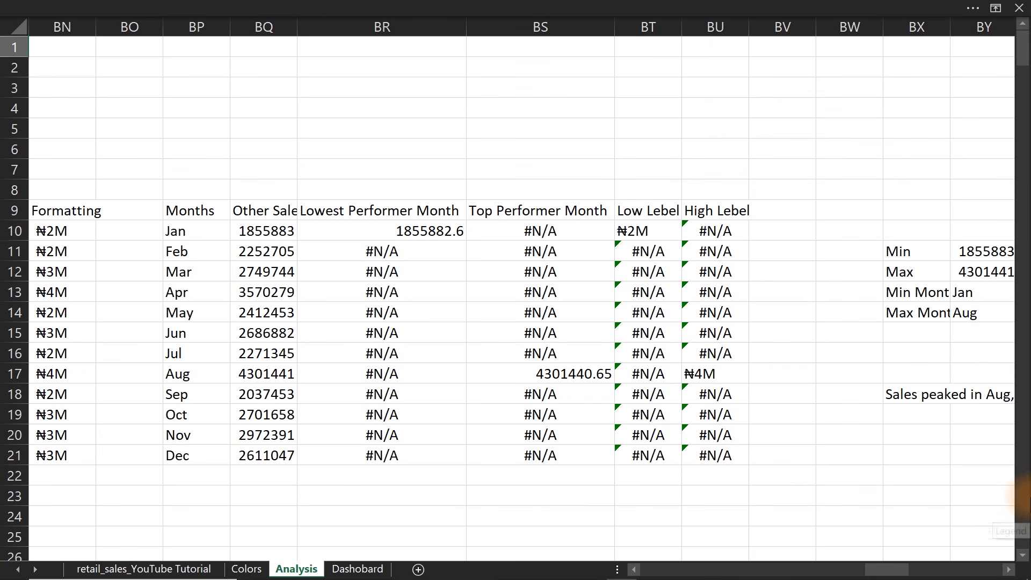
drag(901, 573, 664, 575)
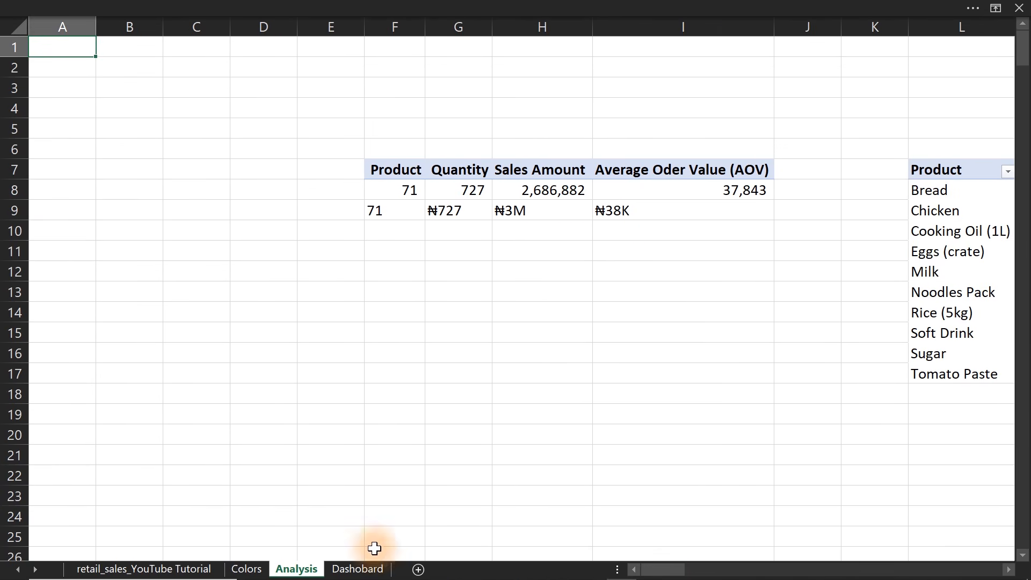
click(354, 570)
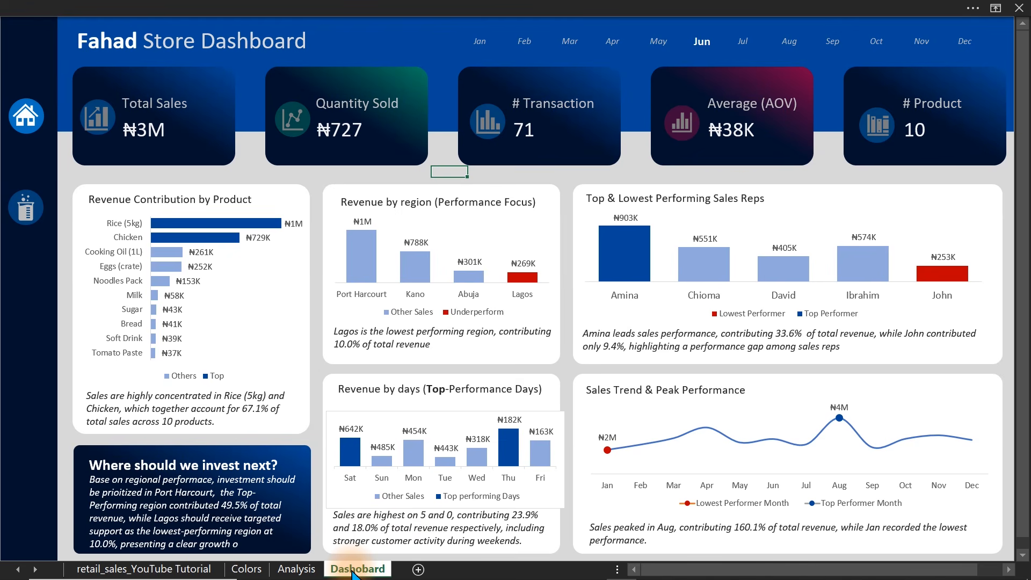
Compare the dashboard's charts across months by filtering August, October, July, May, March, February, May and July in turn.
click(793, 46)
click(881, 38)
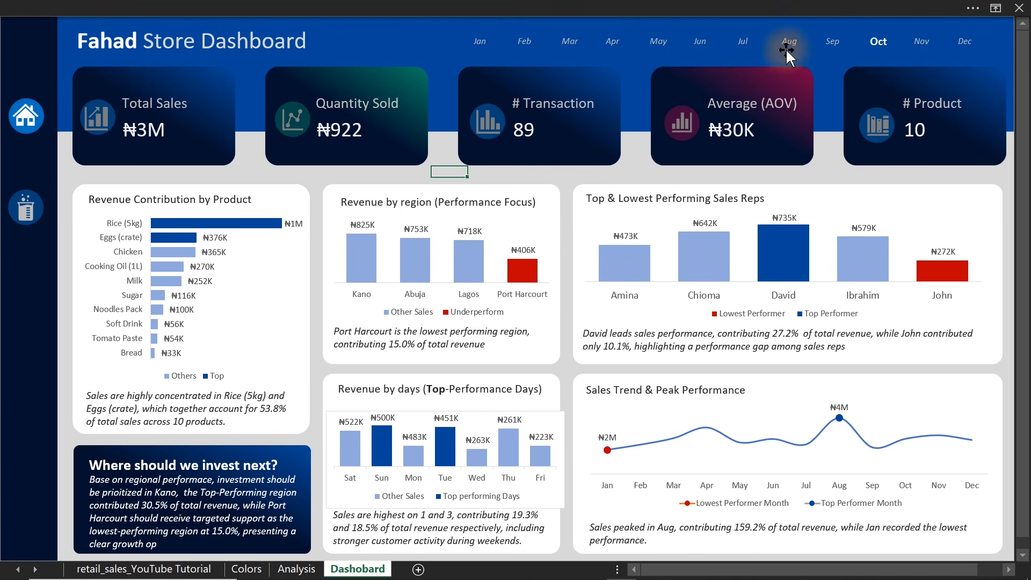
click(750, 43)
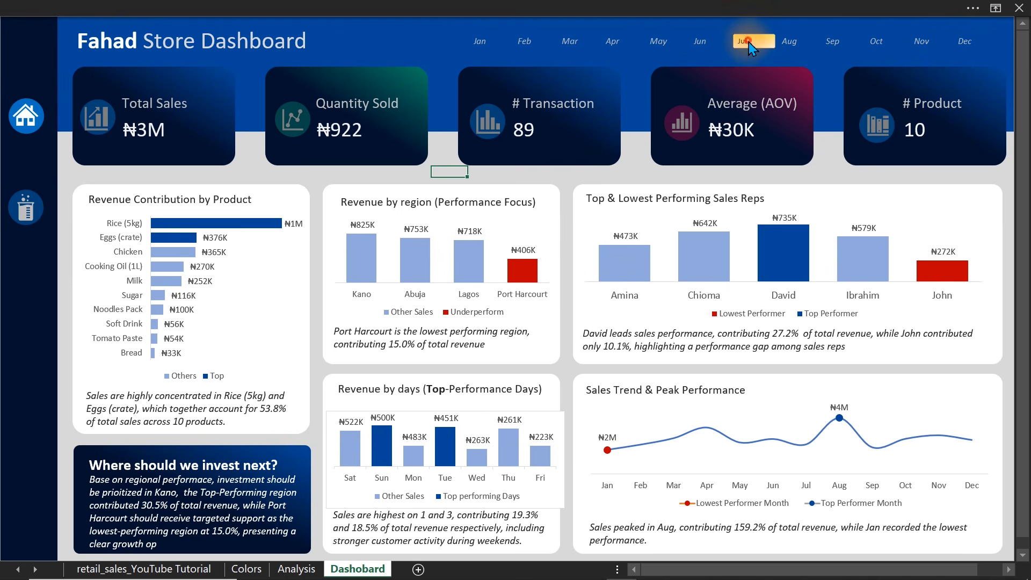
click(656, 41)
click(568, 40)
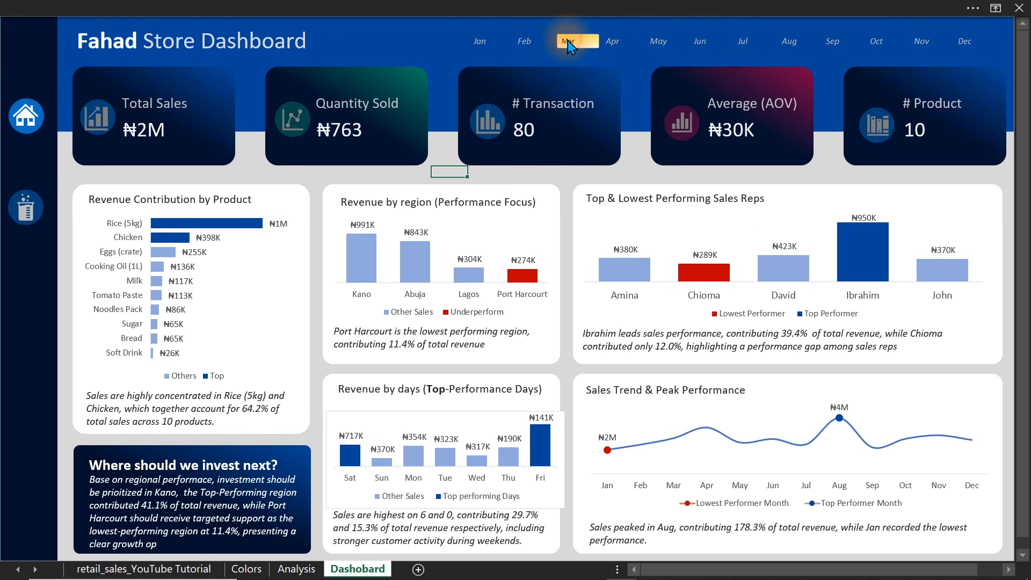
click(522, 45)
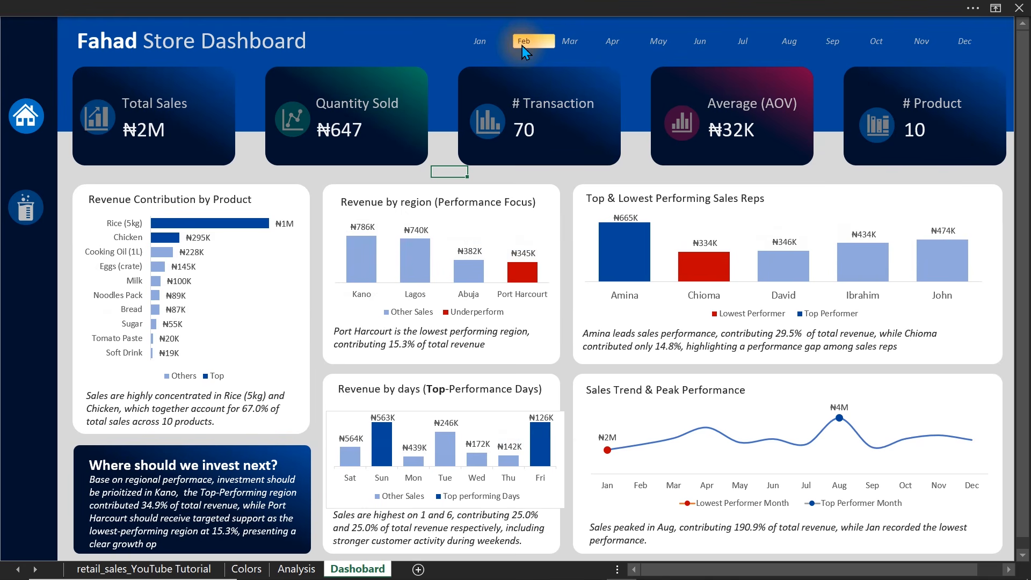
click(654, 41)
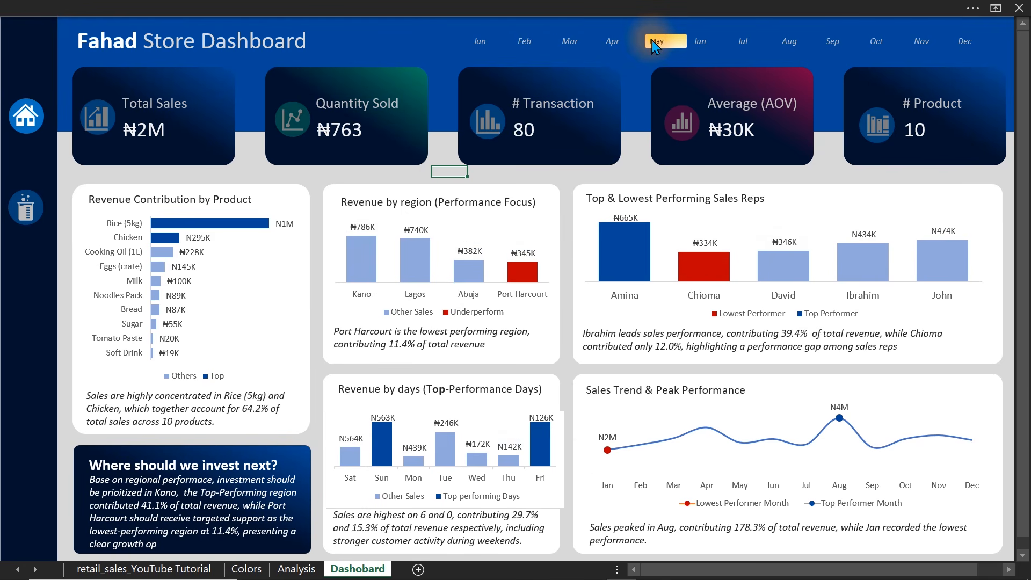
click(739, 41)
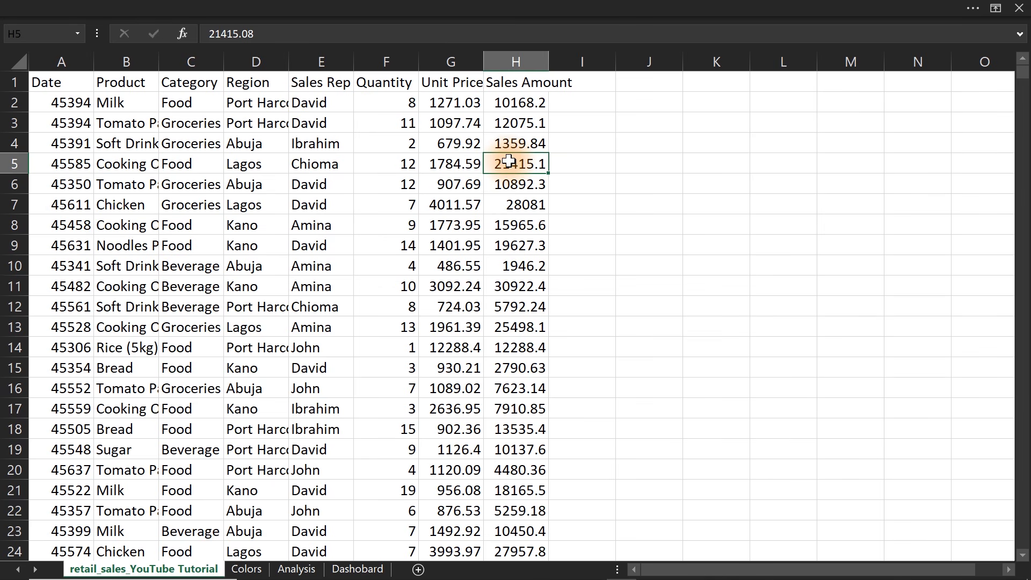
Look over the raw retail sales data, and examine the KPI and business questions in rows 9 to 16 of the Colors sheet.
click(270, 220)
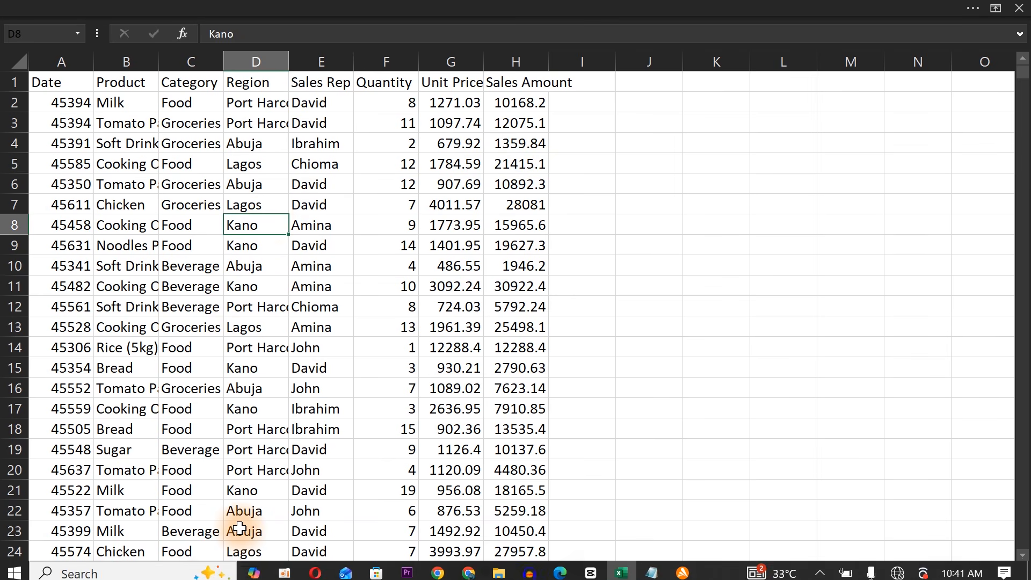
click(247, 569)
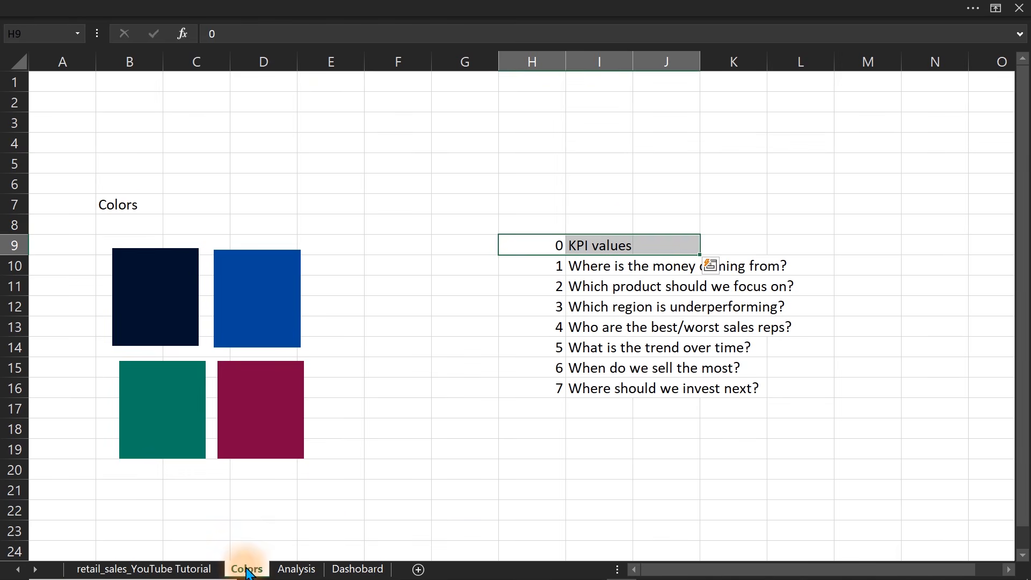
click(566, 247)
click(550, 246)
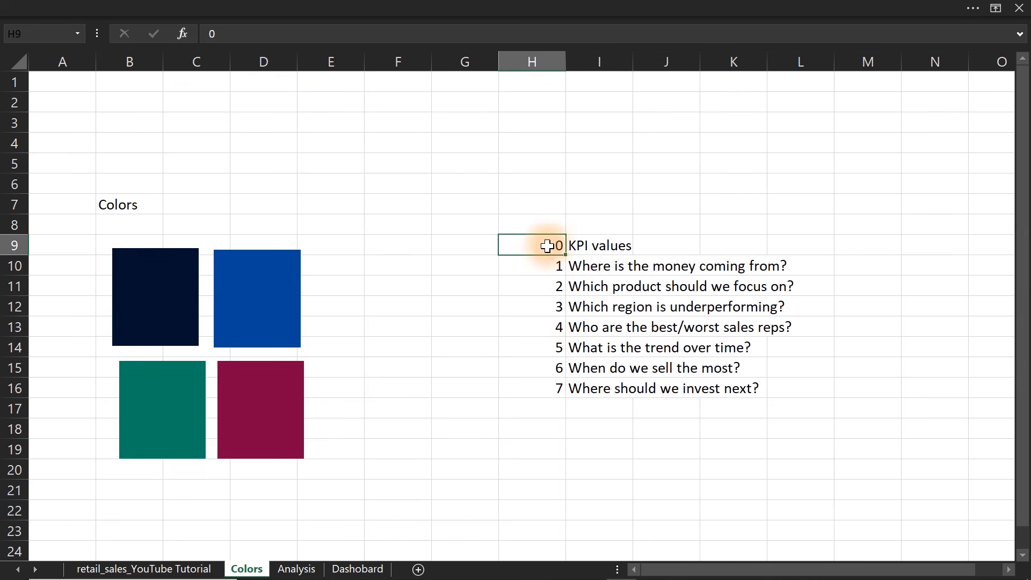
click(550, 390)
click(596, 245)
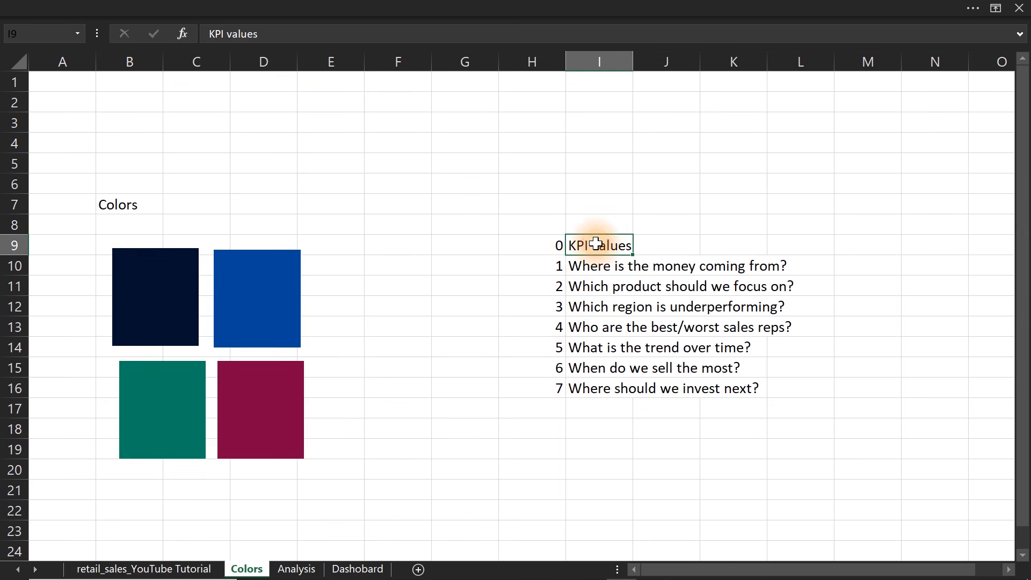
drag(584, 388, 712, 393)
drag(580, 239, 723, 391)
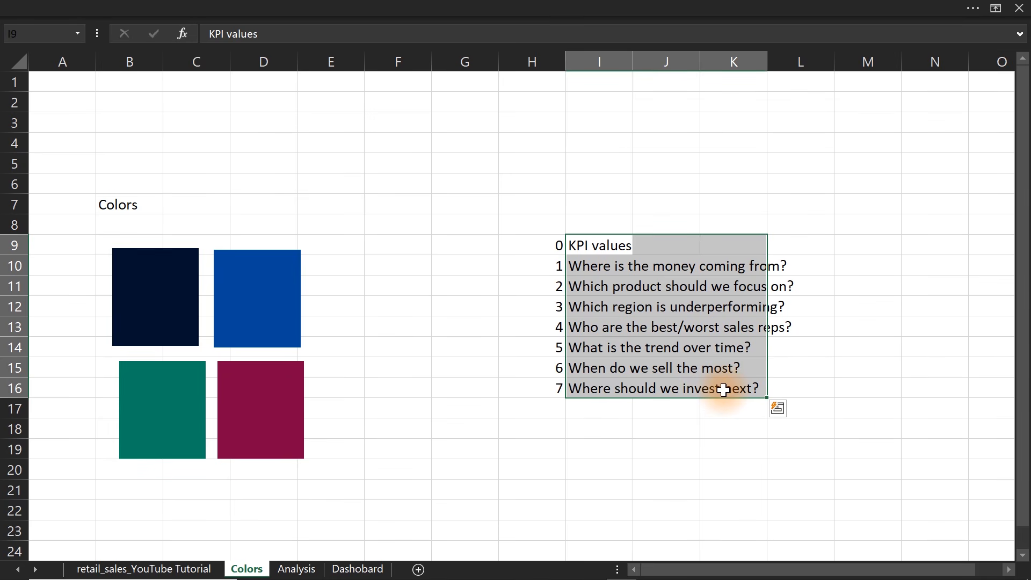
Convert the raw sales data in A1:H1001 on the retail_sales_YouTube Tutorial sheet into a table with headers.
click(166, 570)
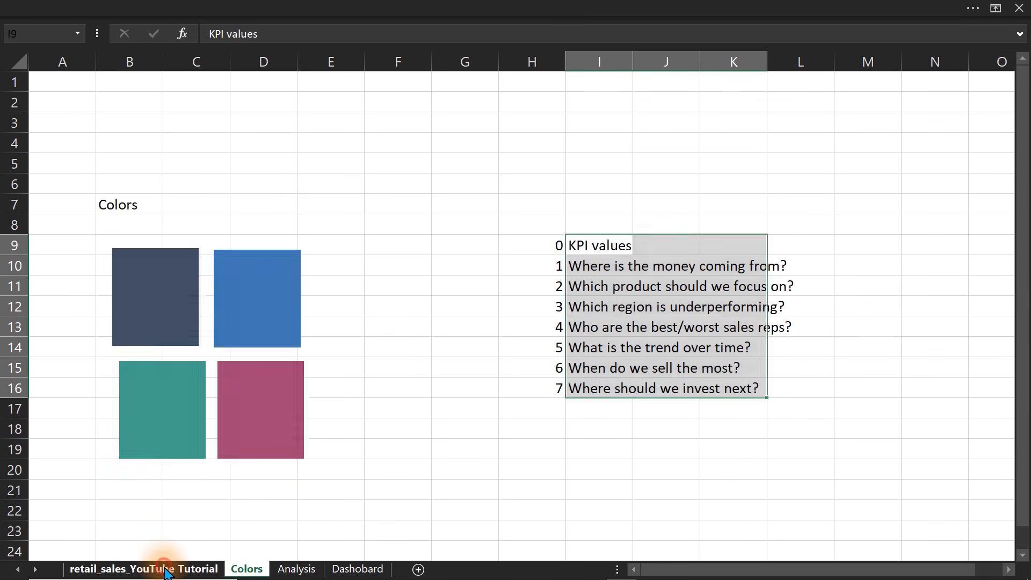
click(185, 367)
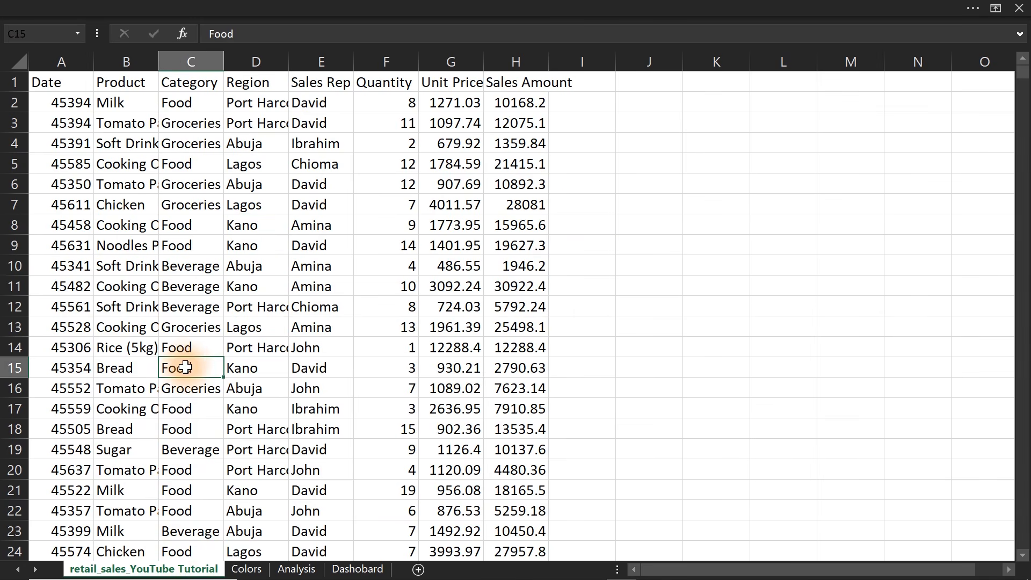
key(ctrl+t)
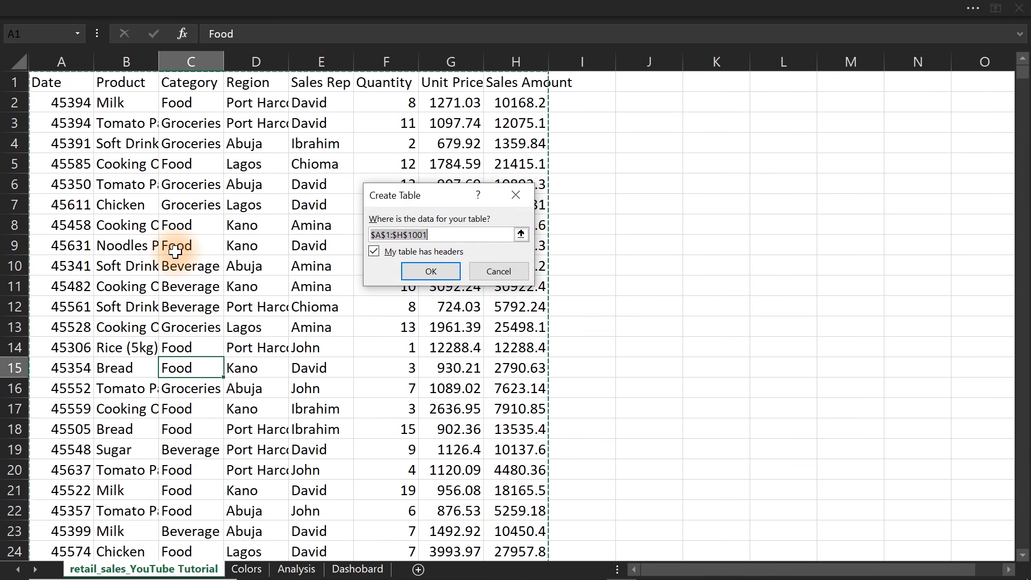
click(433, 273)
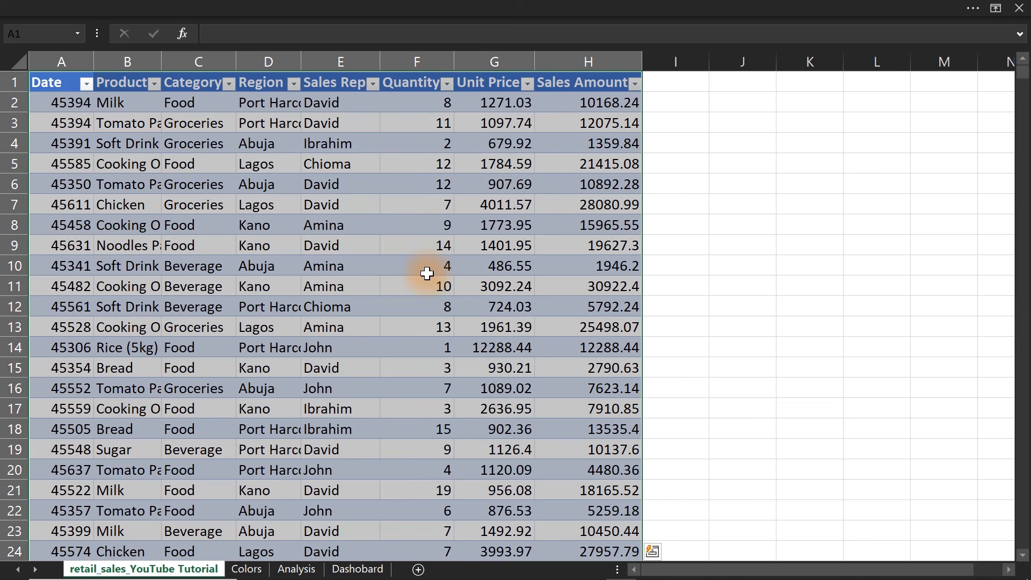
Format the table's Date column with the Date number format.
click(60, 87)
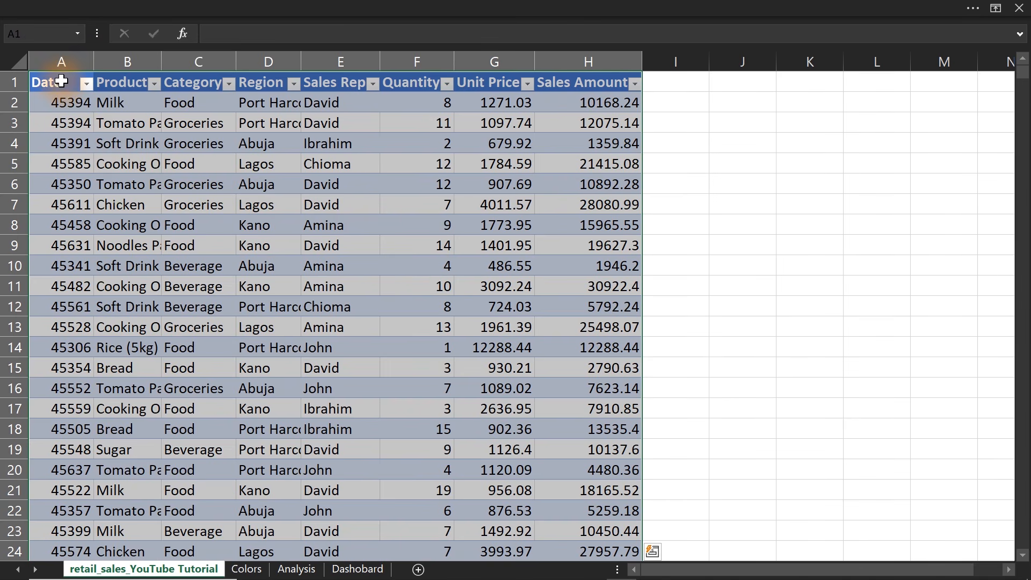
click(61, 69)
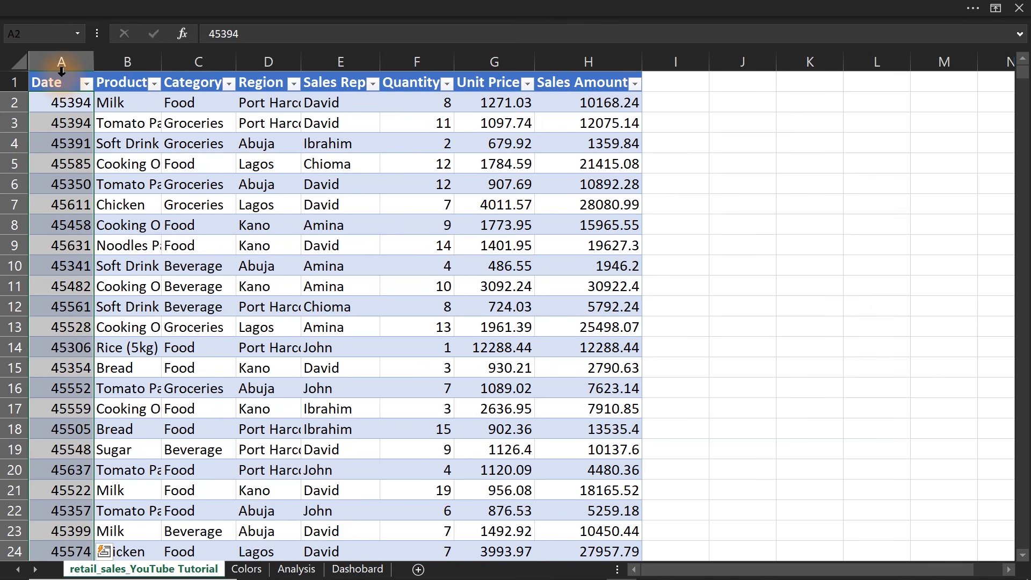
key(ctrl+1)
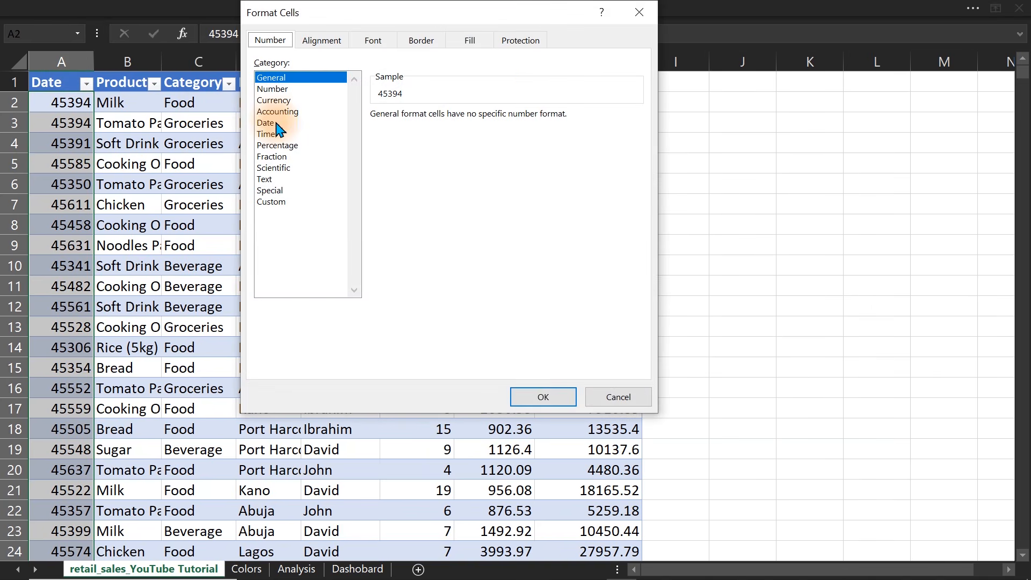
click(277, 124)
click(543, 397)
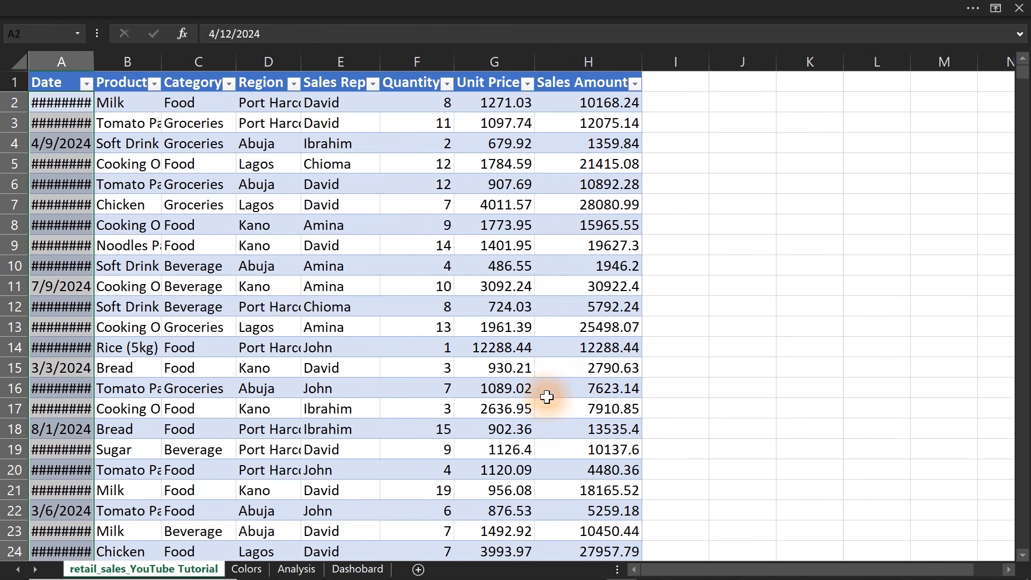
Autofit the width of all columns on the sales data sheet to their contents.
click(17, 65)
double_click(94, 55)
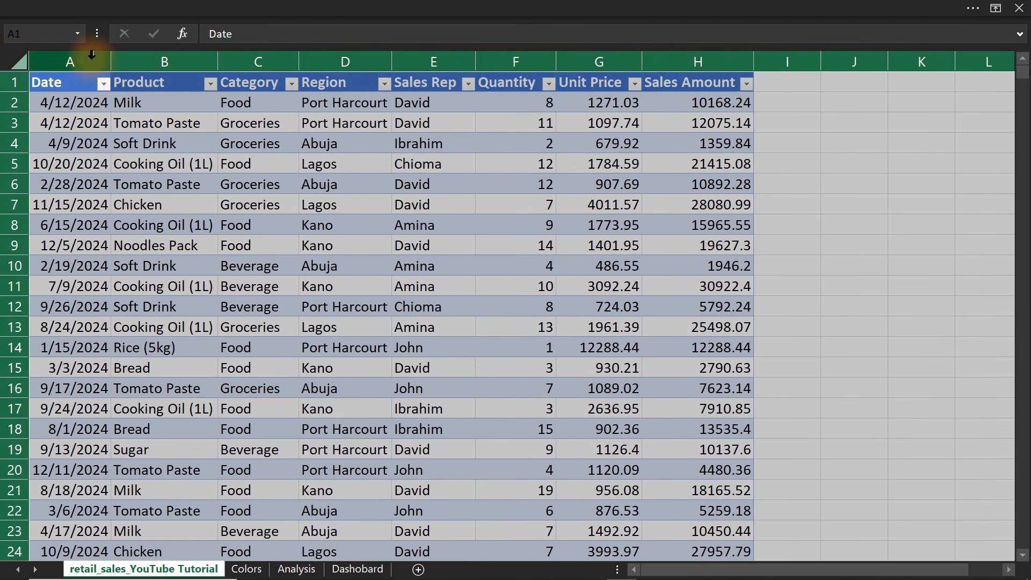
click(235, 161)
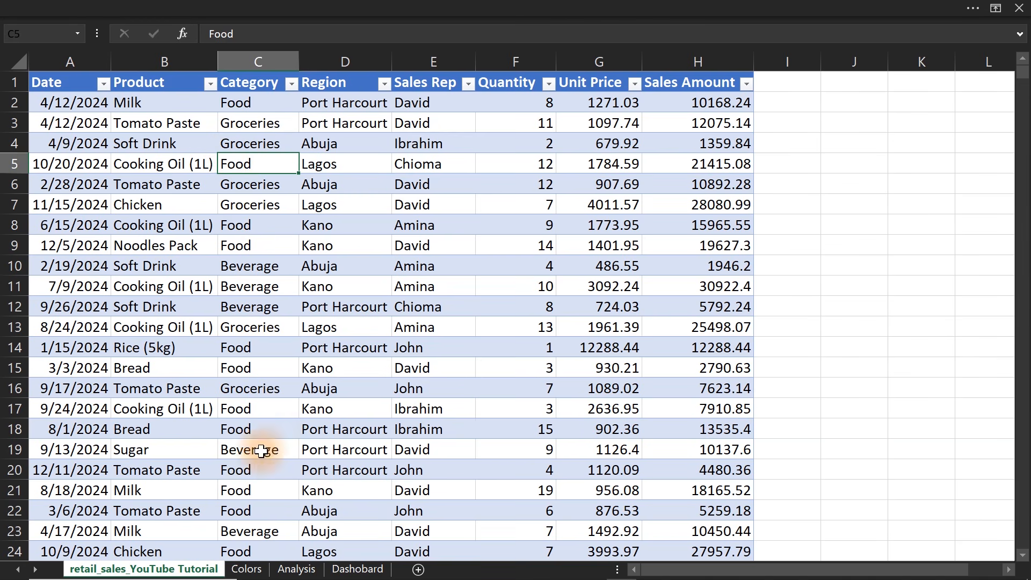
Review the KPI values item on the Colors sheet, and examine the sales table's column headers for fields to use as KPIs.
click(247, 569)
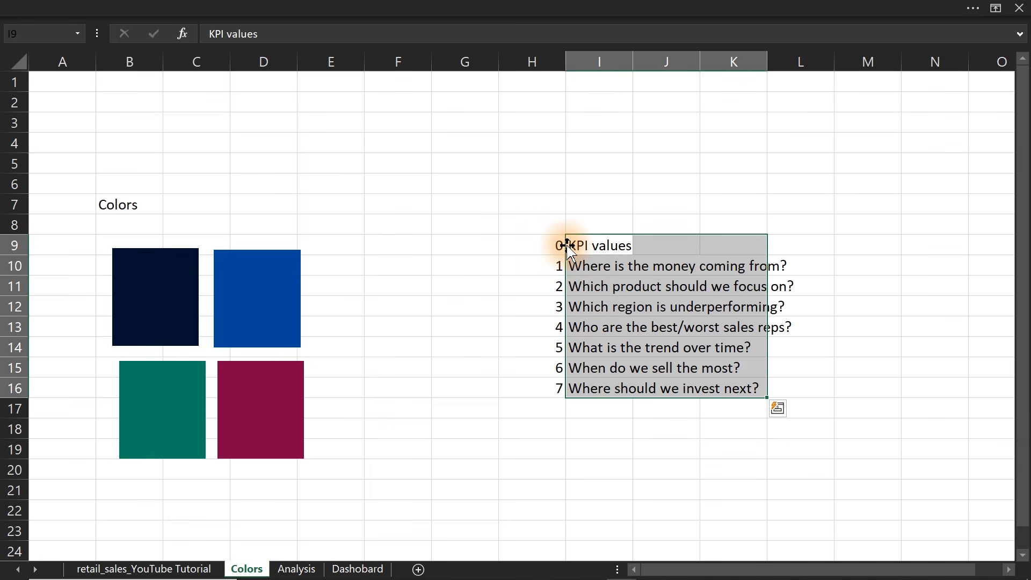
drag(543, 243, 671, 247)
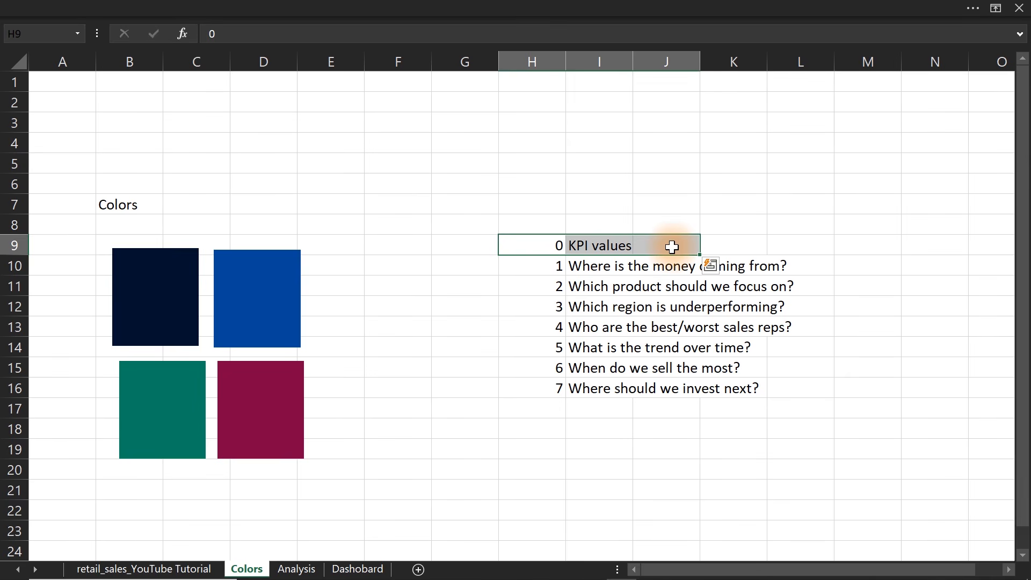
click(182, 571)
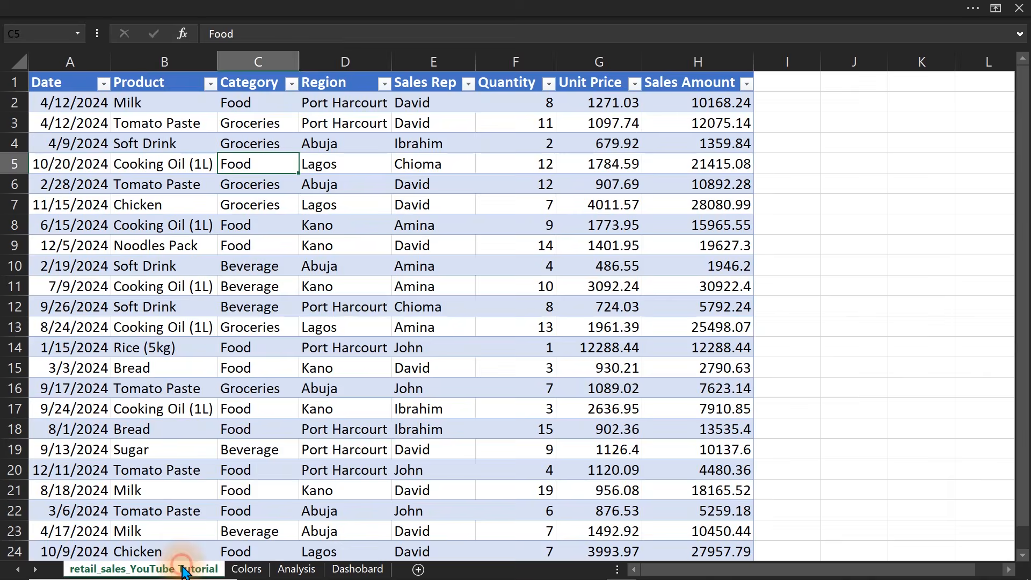
click(378, 365)
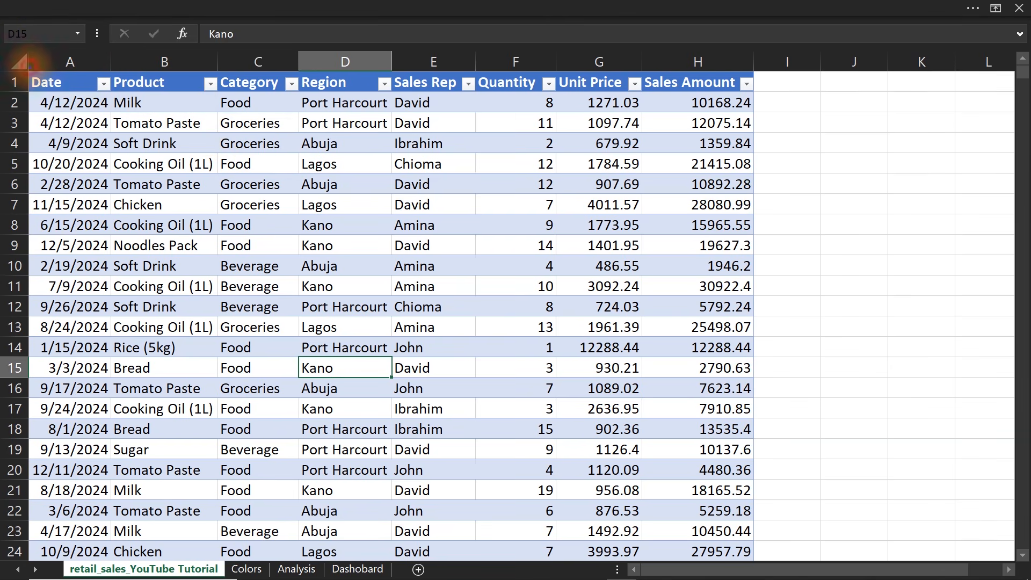
mouse_move(25, 63)
mouse_down()
mouse_move(494, 78)
mouse_move(465, 85)
mouse_move(462, 100)
mouse_up()
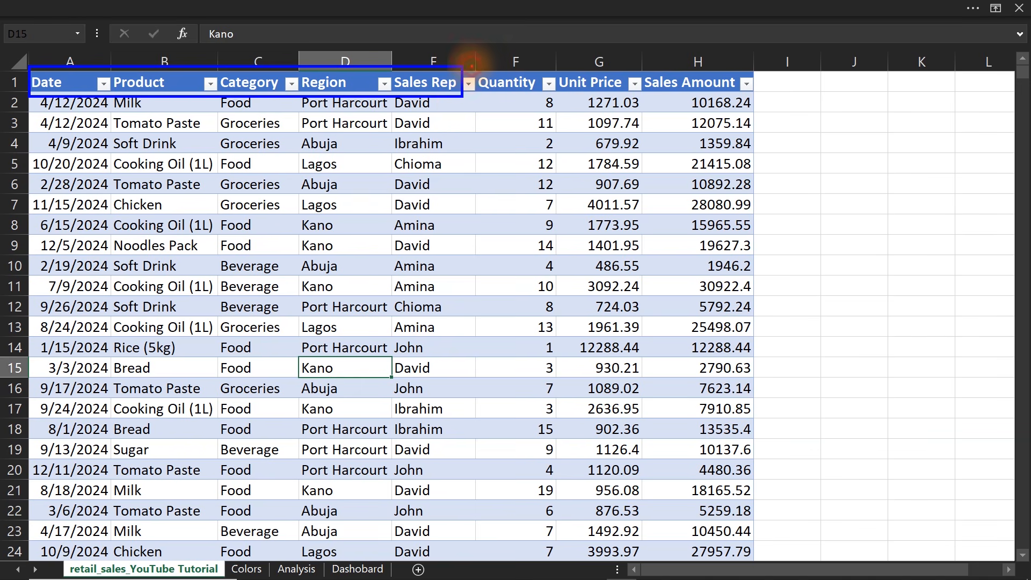
drag(471, 66, 762, 97)
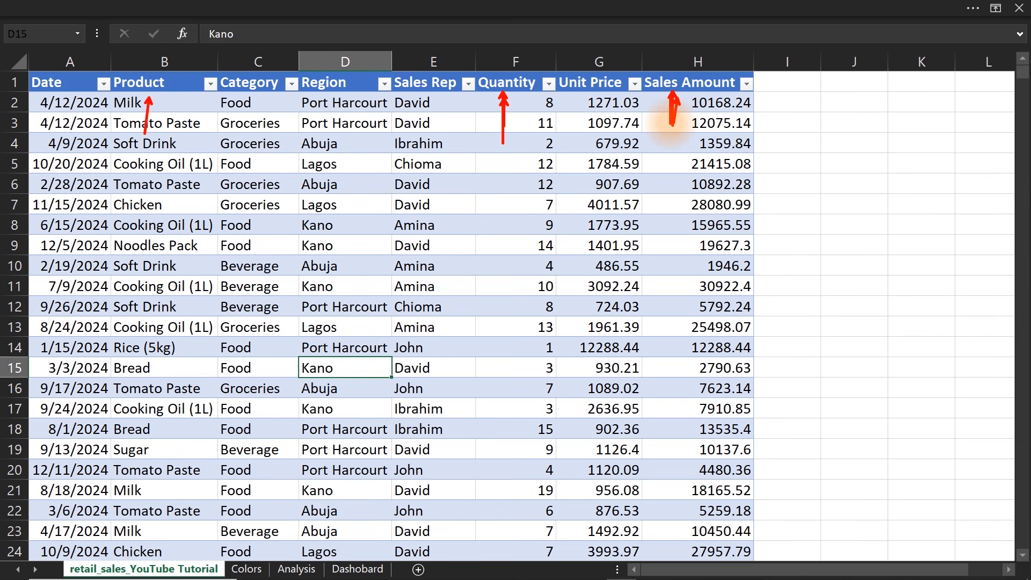
key(Escape)
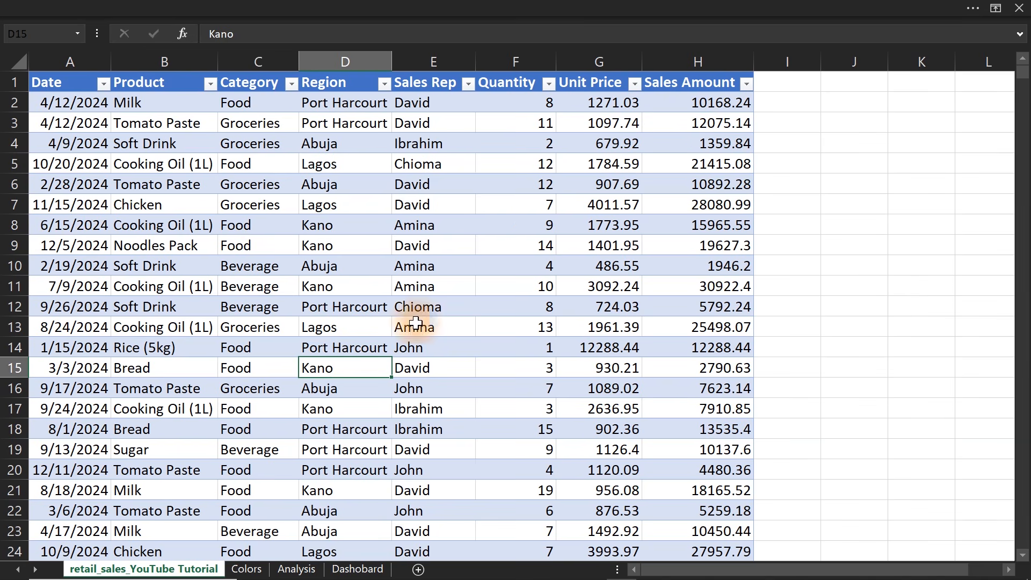
Create a PivotTable from the sales table on the existing Analysis sheet at cell F7.
click(251, 375)
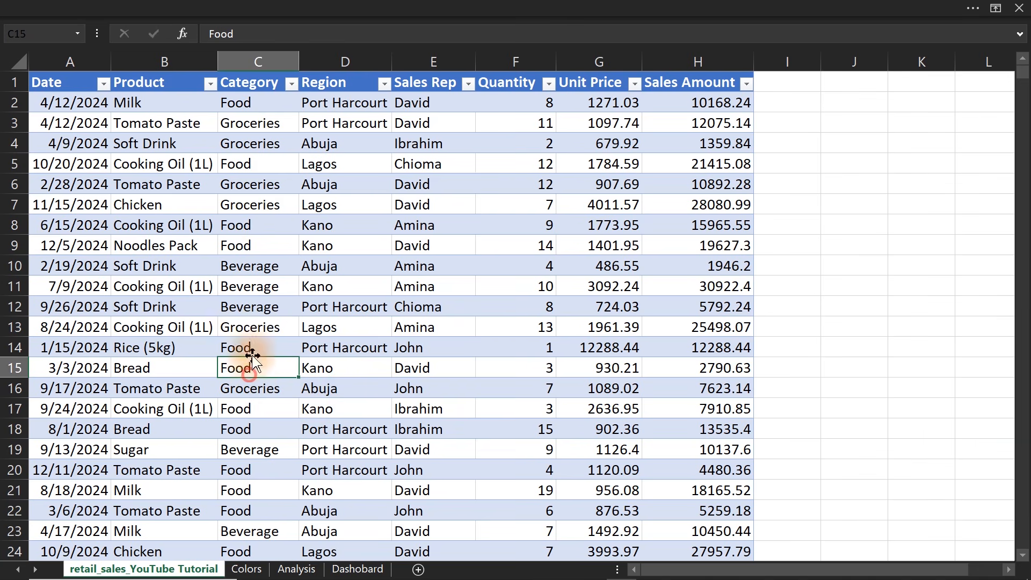
click(303, 8)
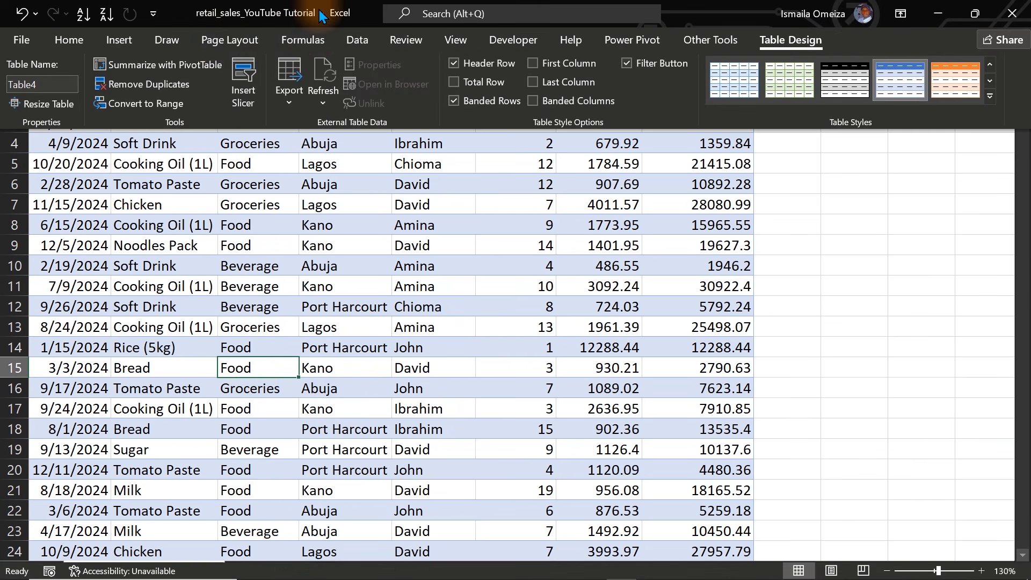
click(121, 40)
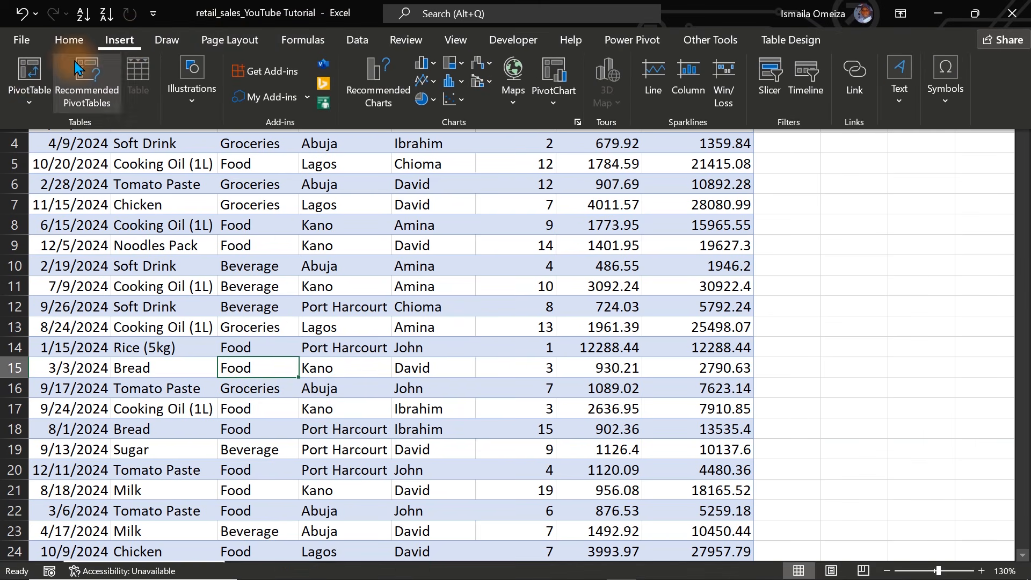
click(30, 69)
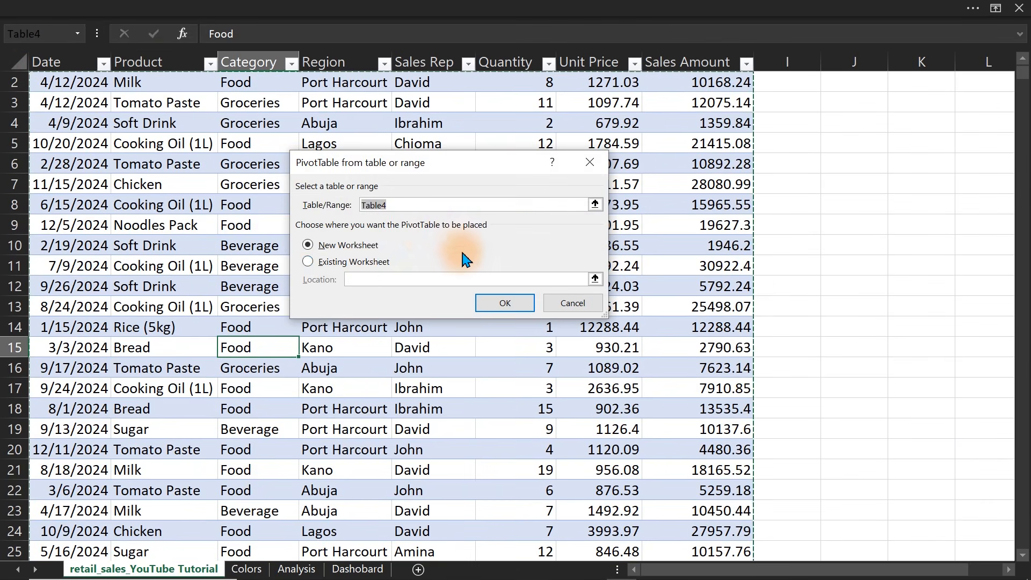
click(367, 263)
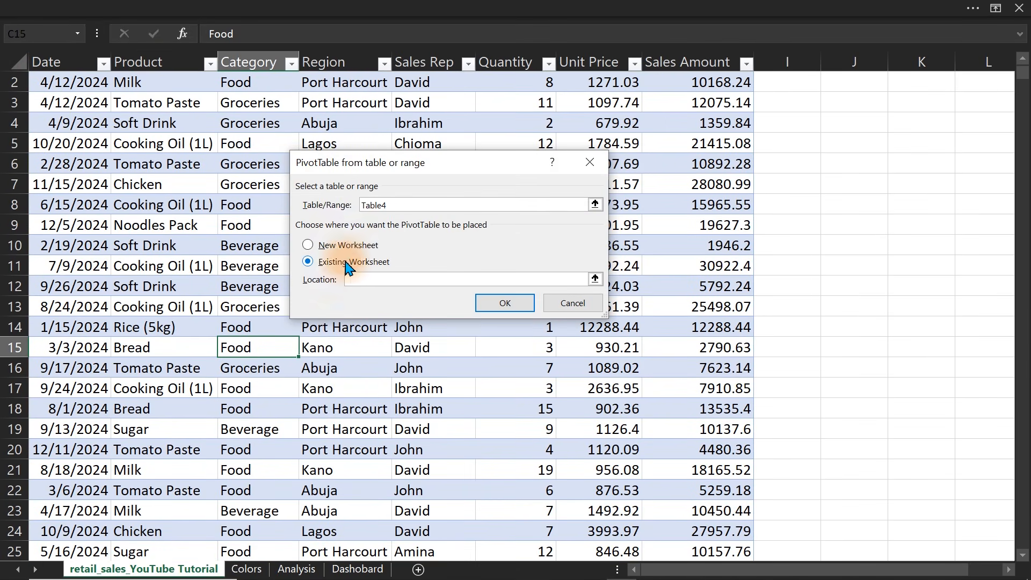
click(303, 570)
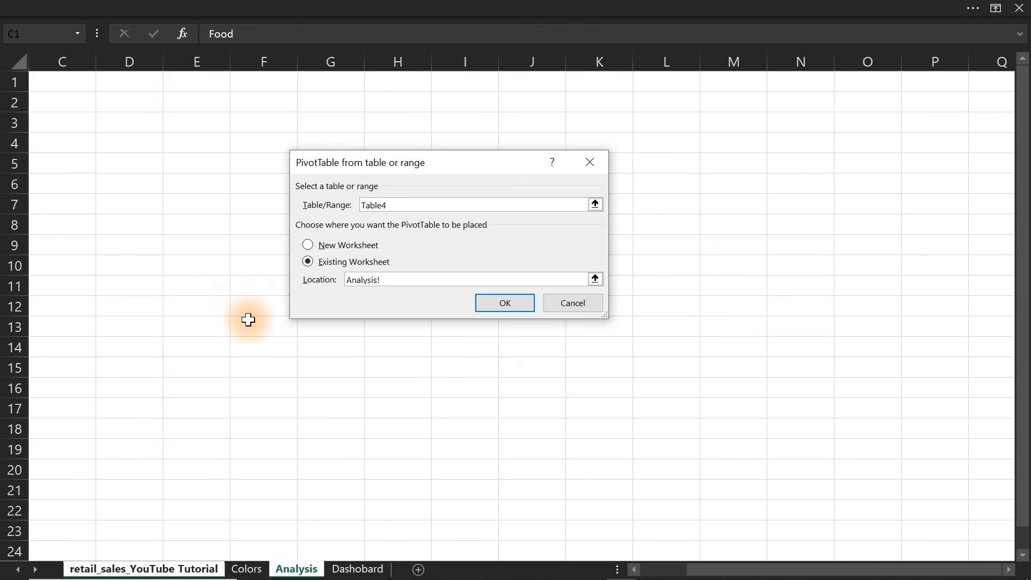
click(246, 201)
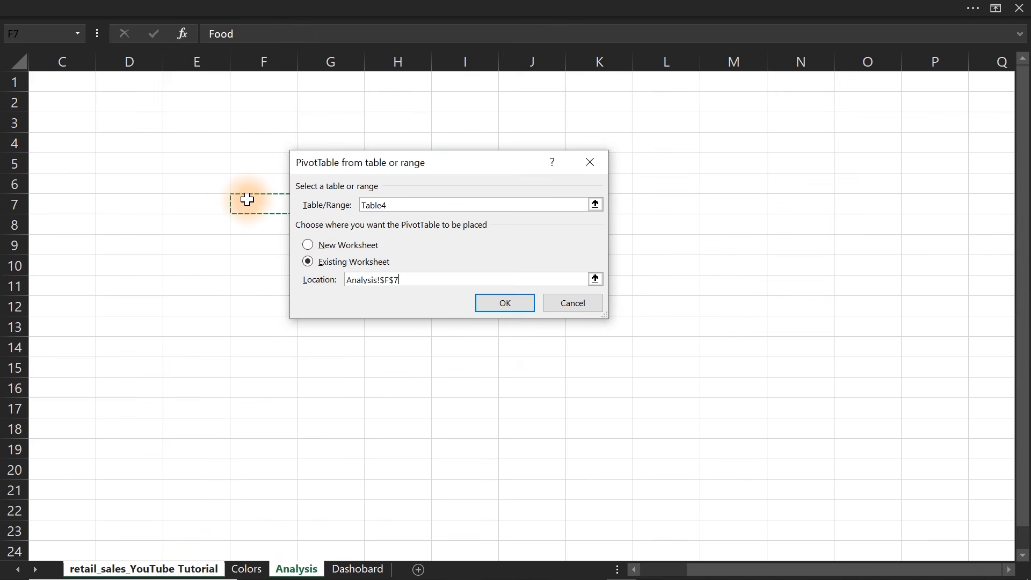
click(484, 302)
click(379, 299)
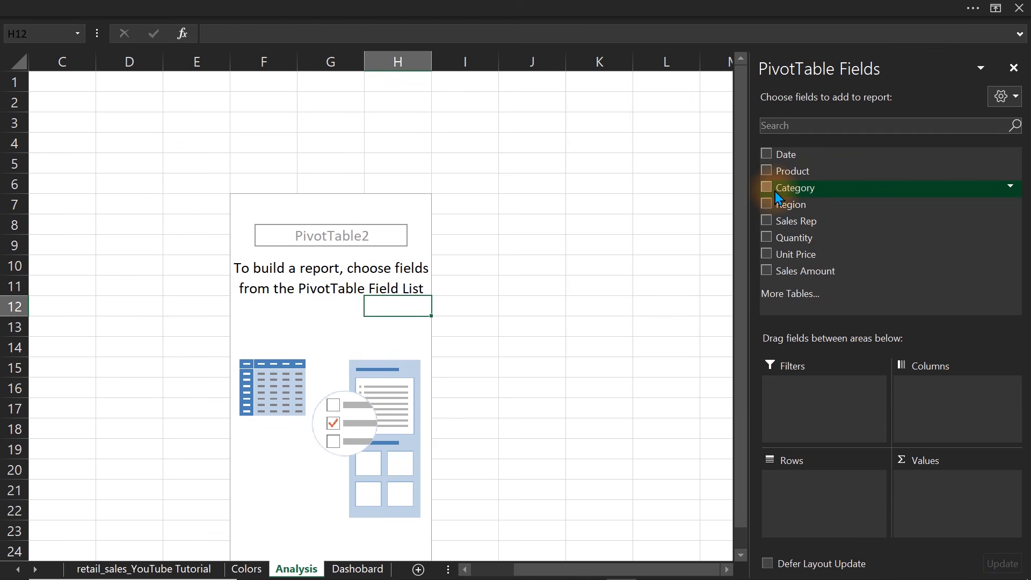
Add the Product and Quantity fields to the PivotTable's Values area.
drag(776, 194, 828, 248)
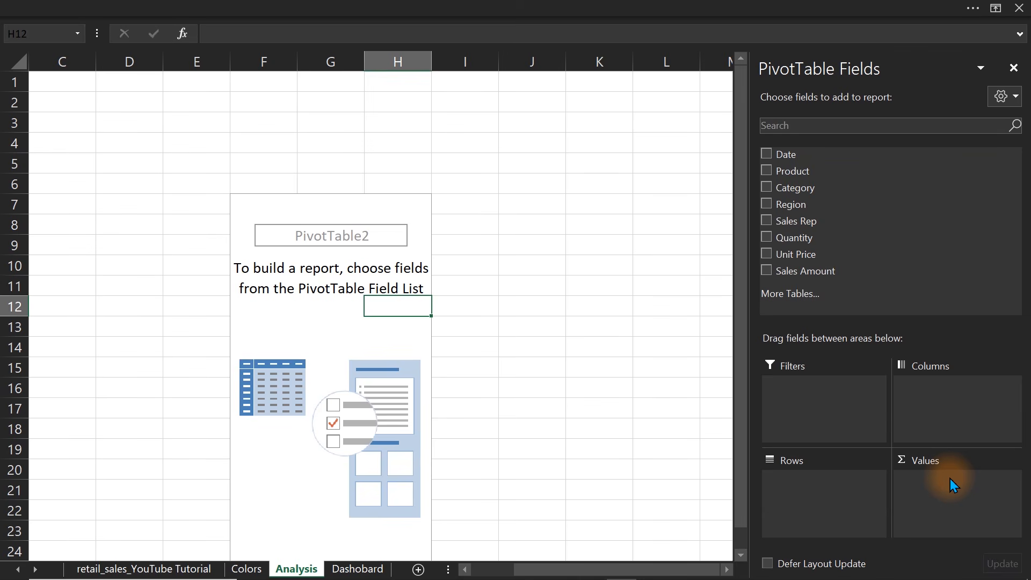
drag(794, 173, 961, 514)
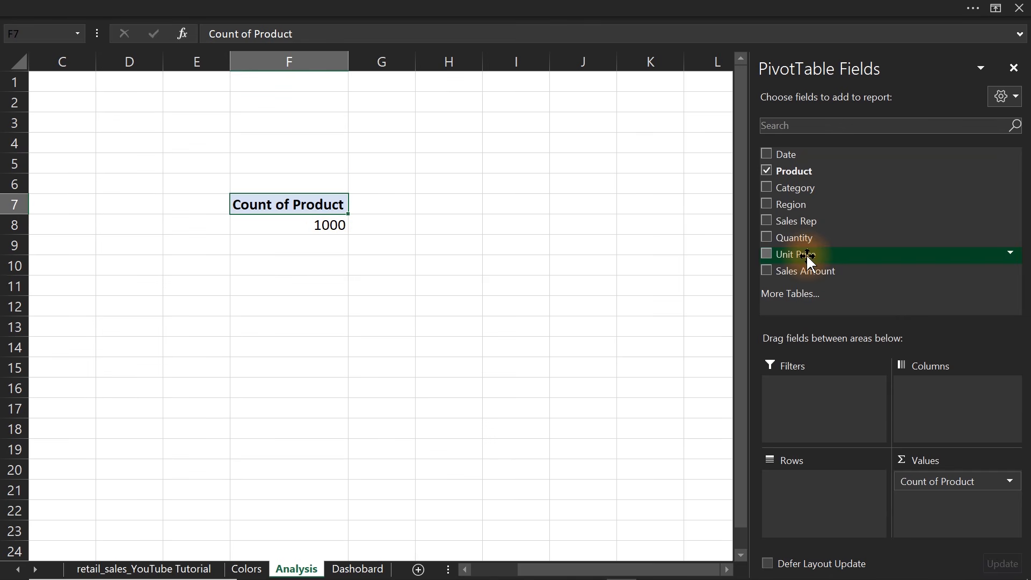
drag(807, 256, 935, 510)
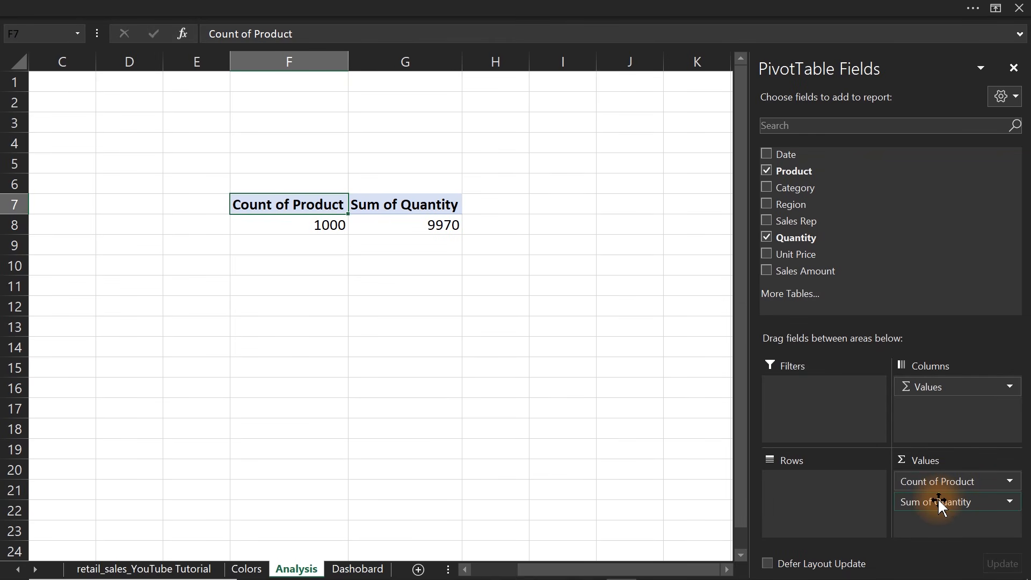
Change the PivotTable's Quantity value field to summarize by Count.
click(427, 225)
right_click(428, 224)
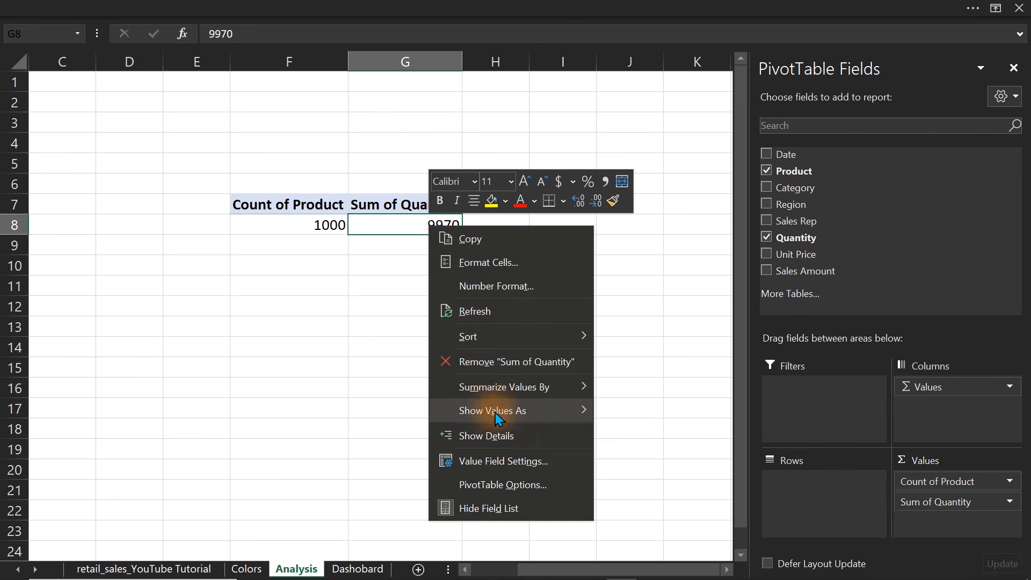
click(497, 472)
drag(454, 319, 532, 167)
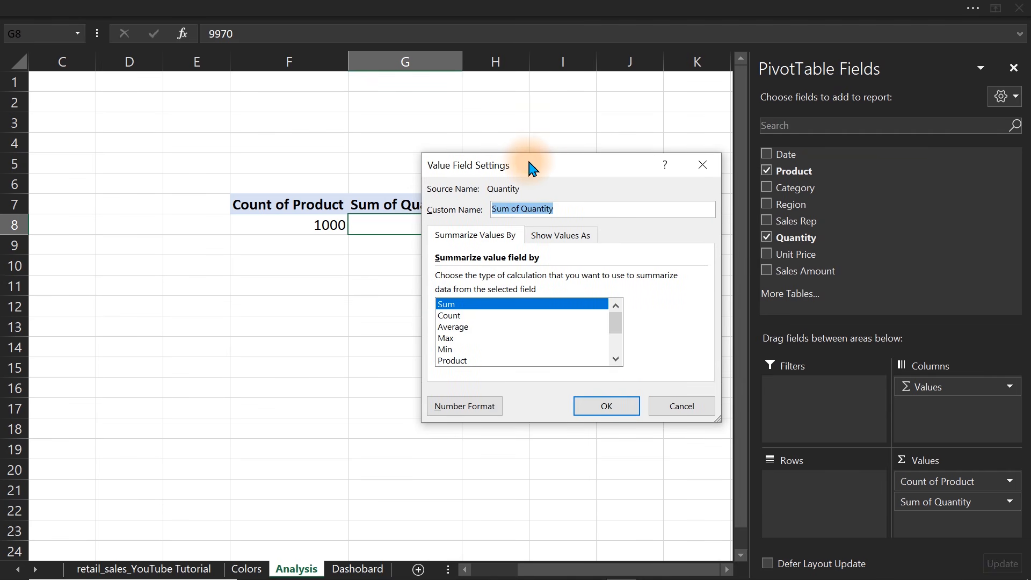
click(453, 315)
click(592, 406)
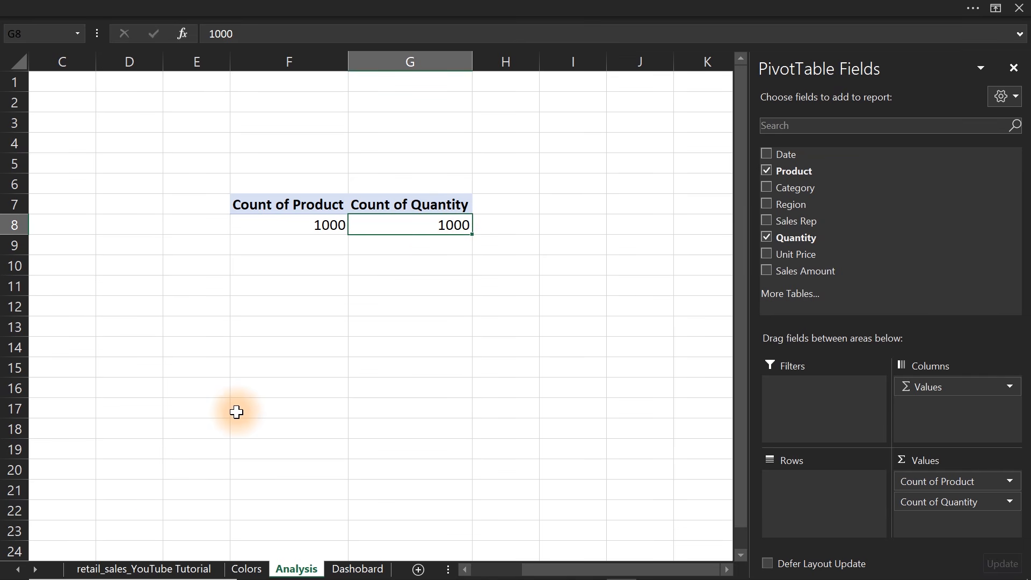
Check the entry count of the Category column on the retail_sales_YouTube Tutorial sheet.
click(150, 569)
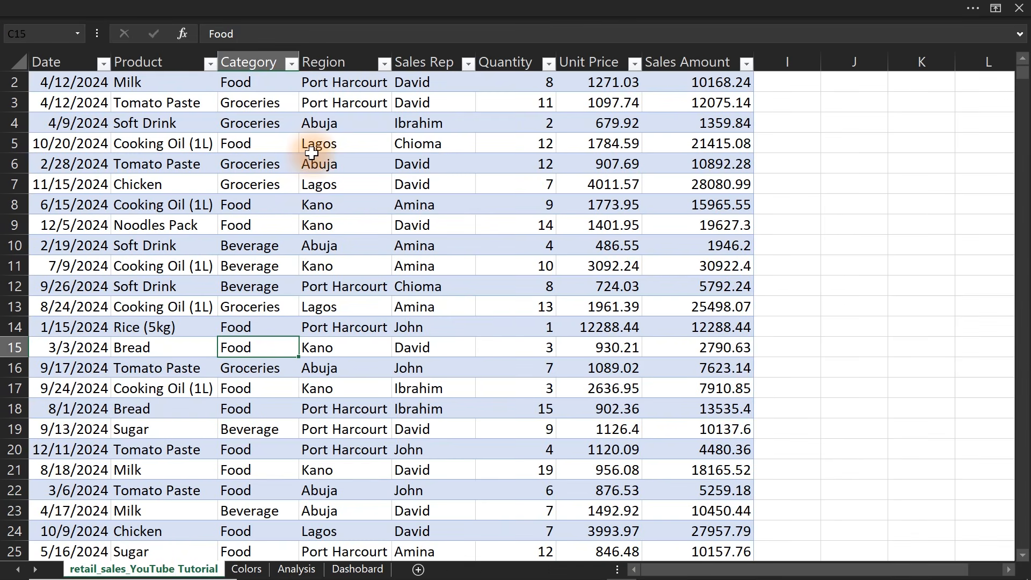
click(248, 57)
click(310, 7)
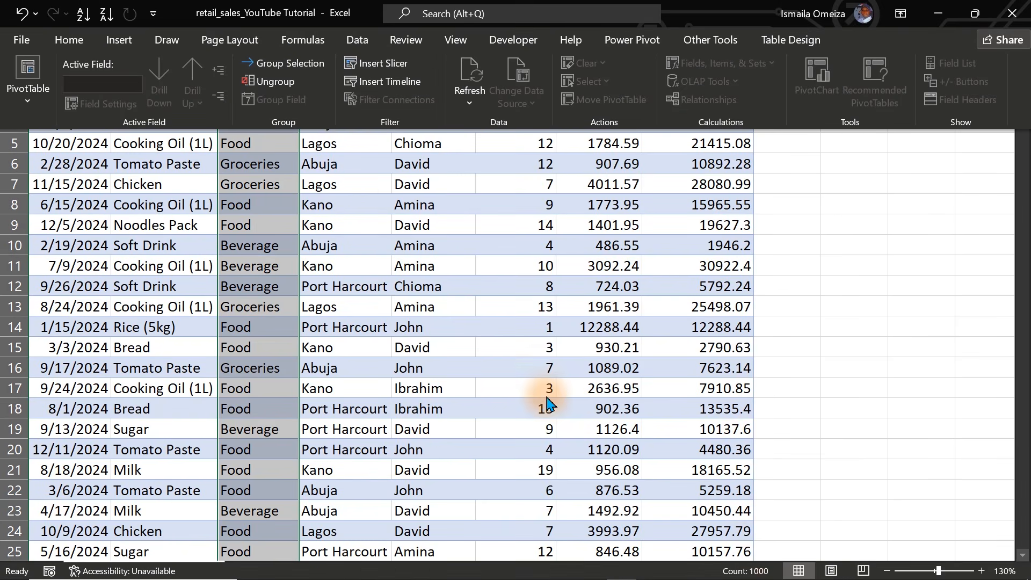
click(222, 8)
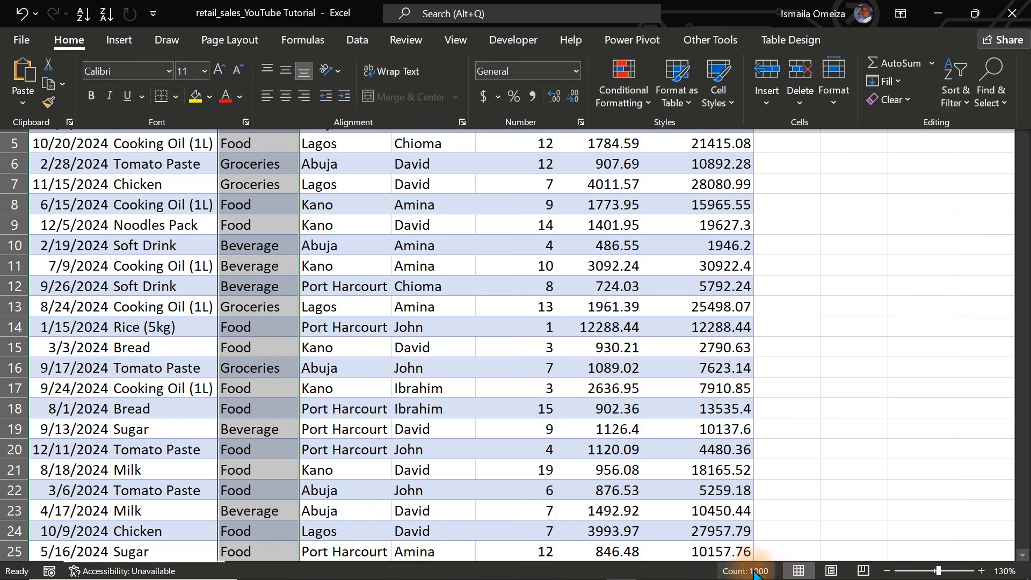
Count the Sales Rep column's entries in cell J5 with the formula =COUNTA(E:E).
click(854, 144)
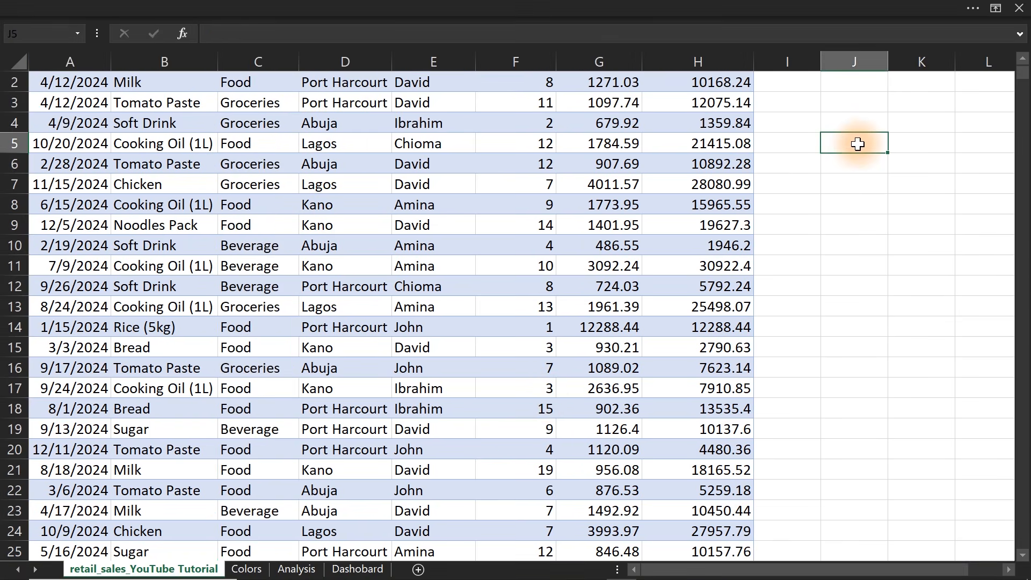
text(=)
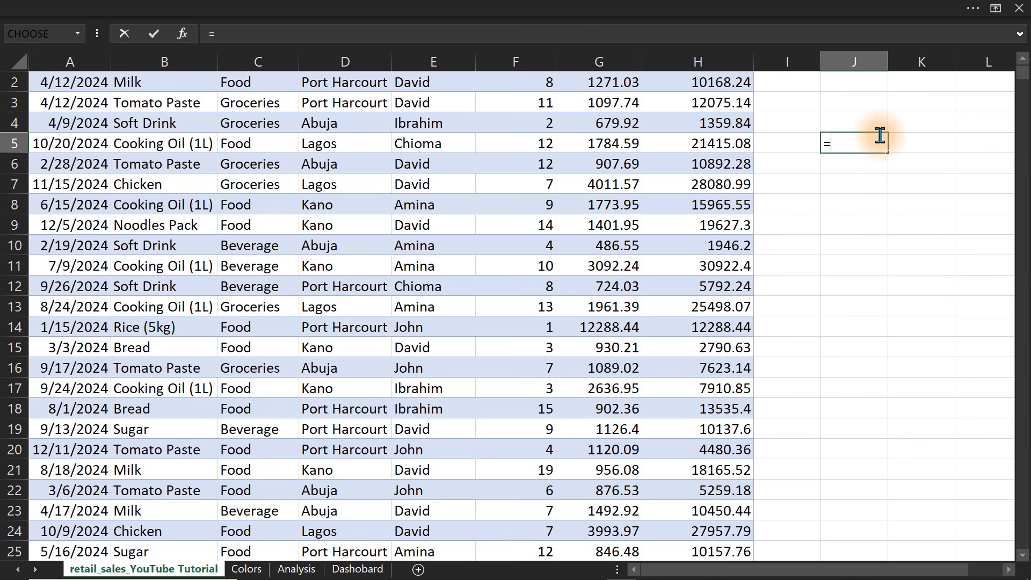
text(counta)
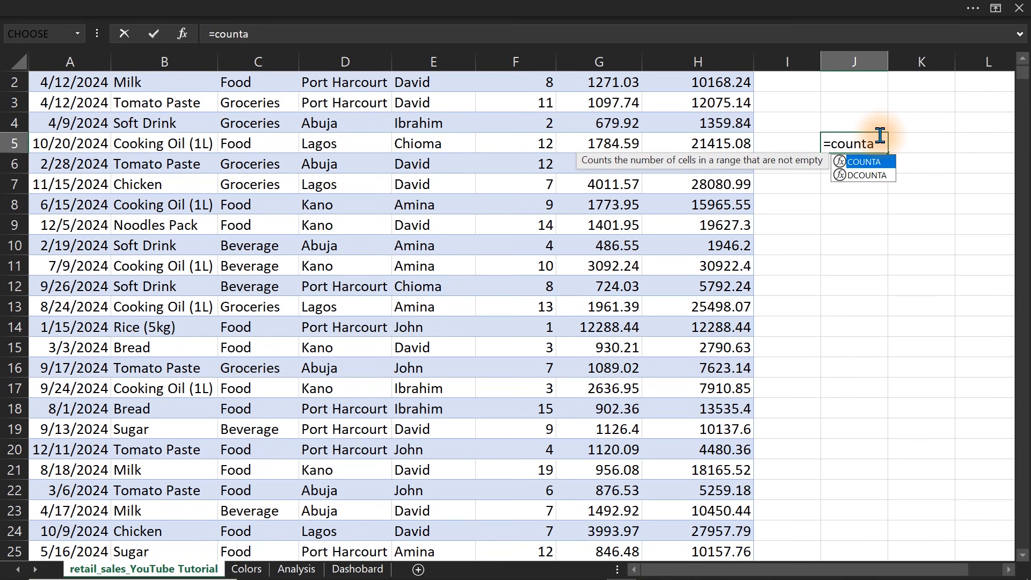
key(Tab)
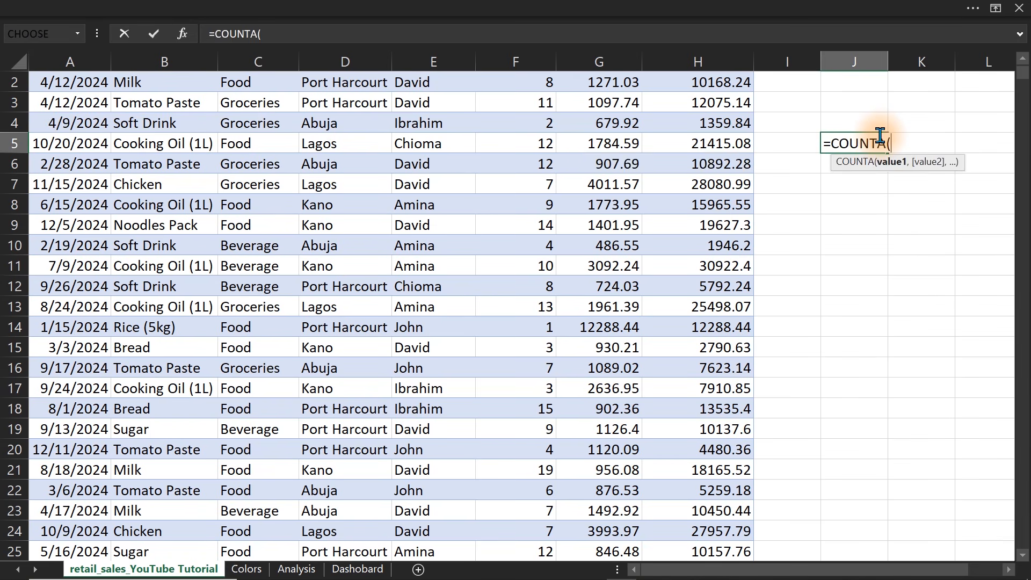
click(406, 63)
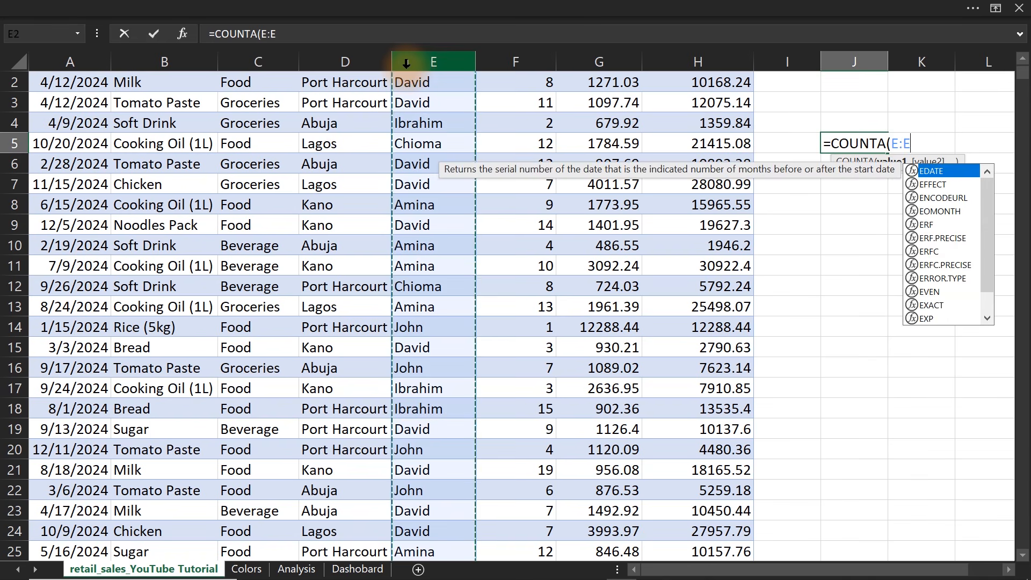
key(Return)
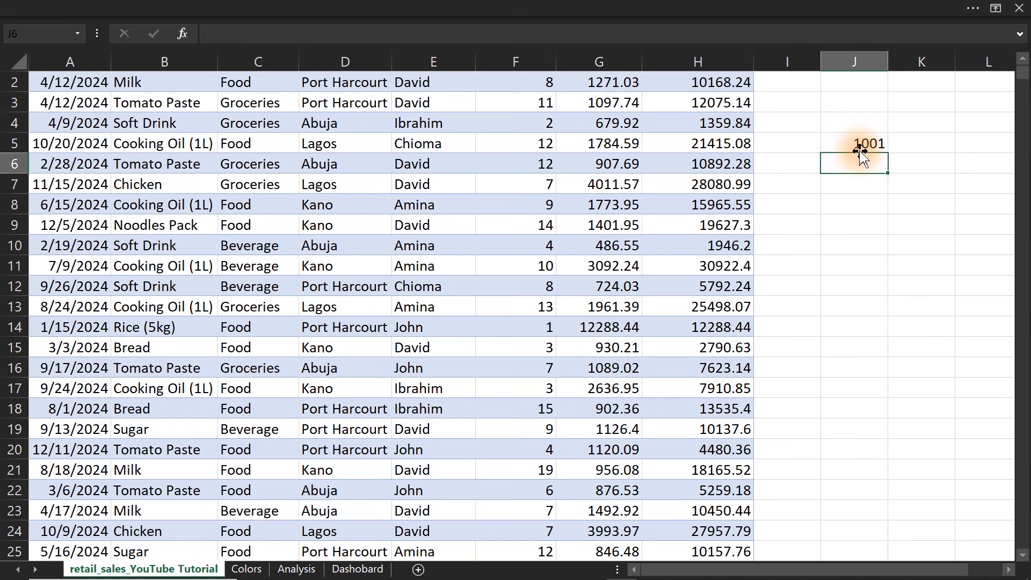
Extend the formula in J5 to =COUNTA(E:E)-1 to exclude the header row, and clear the cell after checking it.
double_click(858, 145)
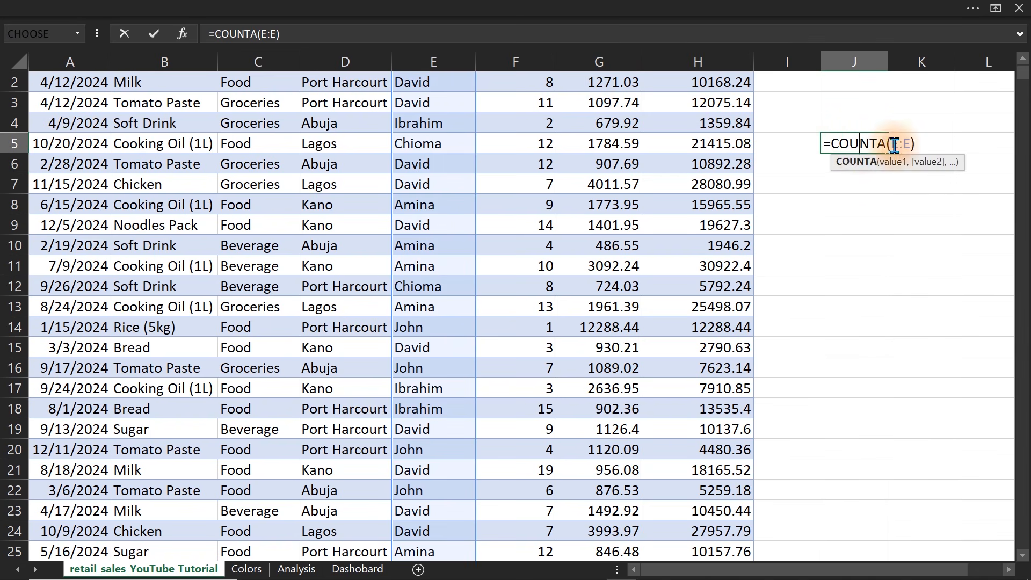
click(916, 145)
text(-1)
key(Return)
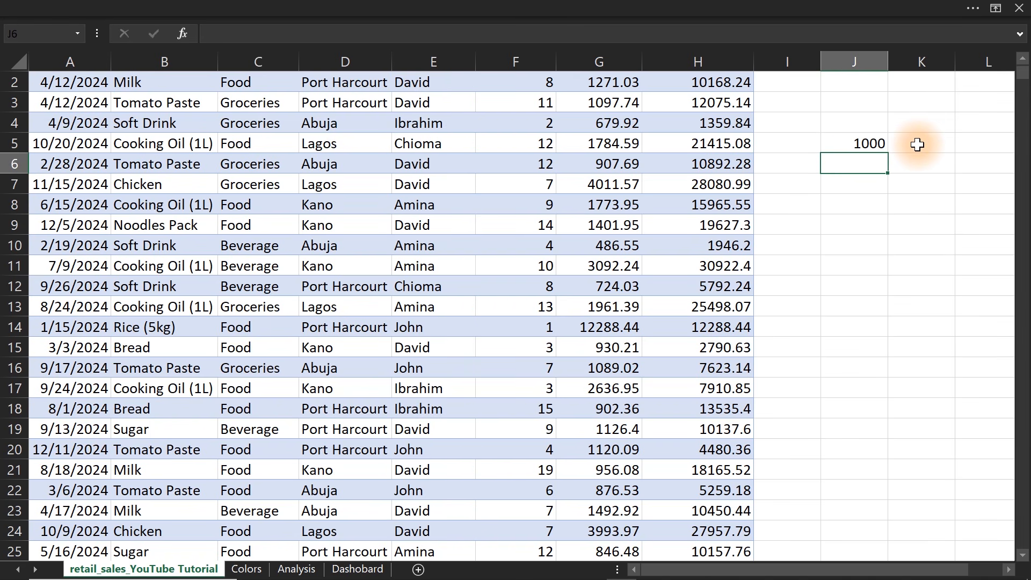
click(853, 146)
key(Delete)
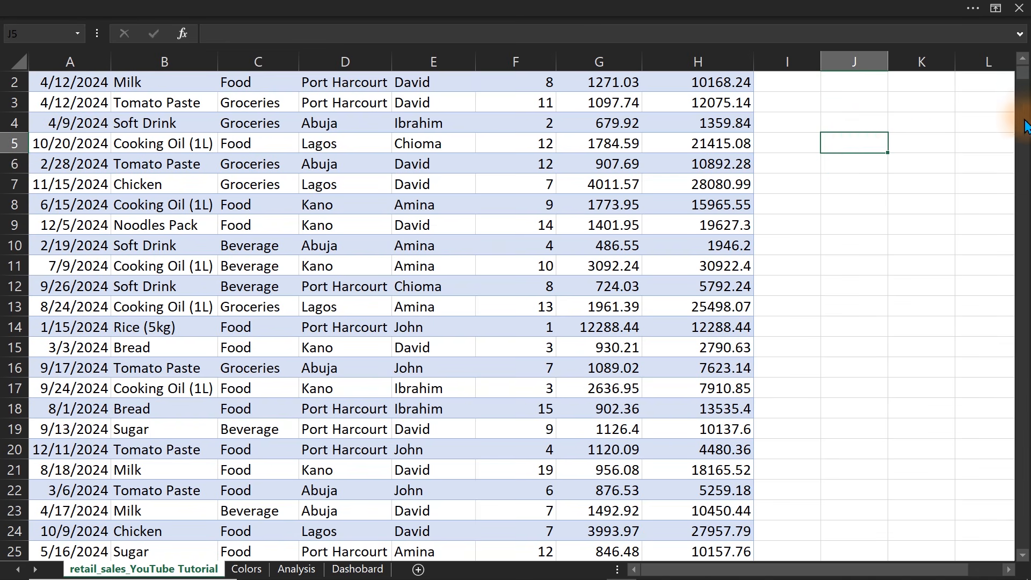
drag(1023, 74, 1022, 63)
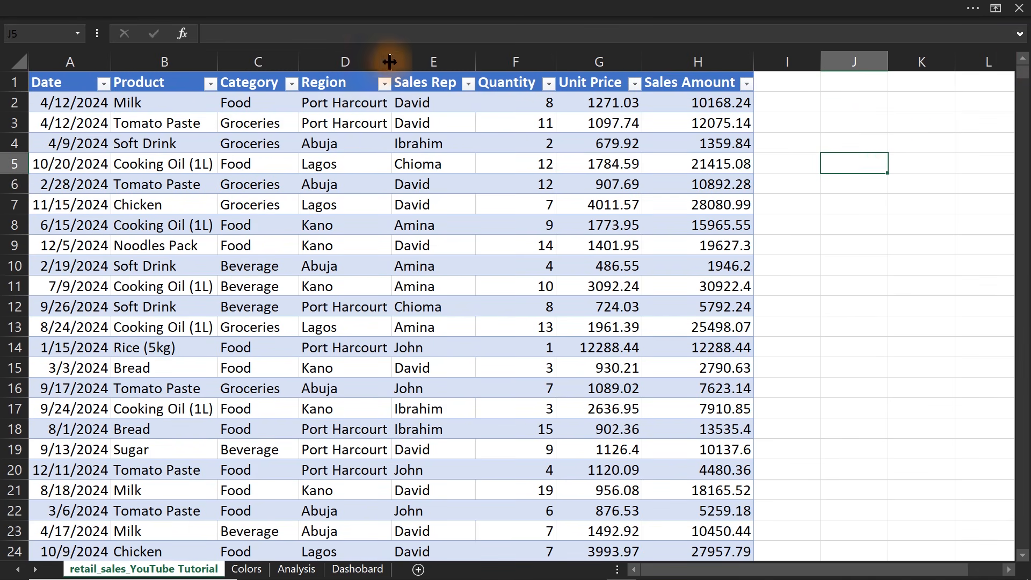
click(368, 57)
click(336, 81)
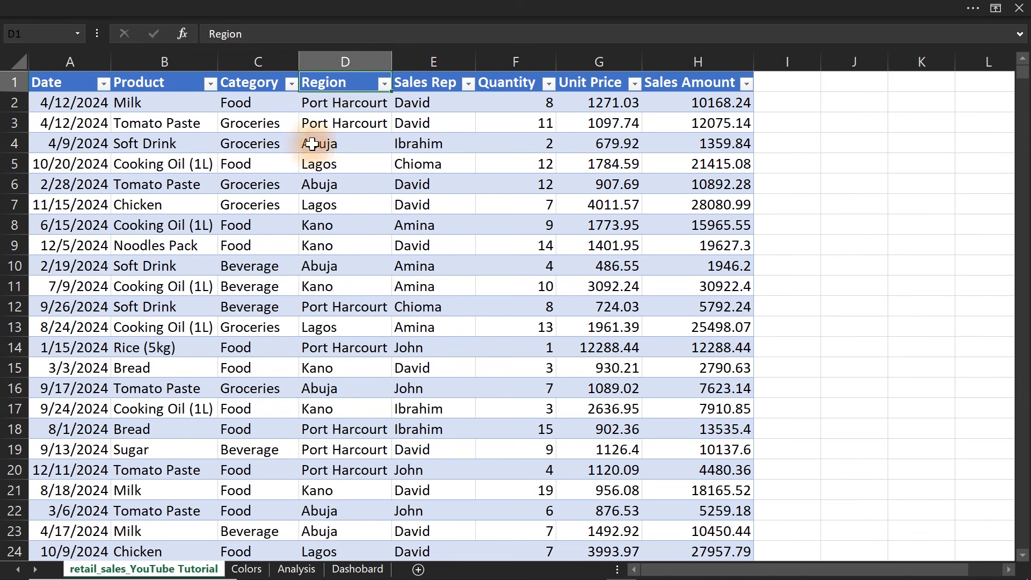
Change the Quantity value field of the Analysis sheet's PivotTable to summarize by Sum.
click(246, 569)
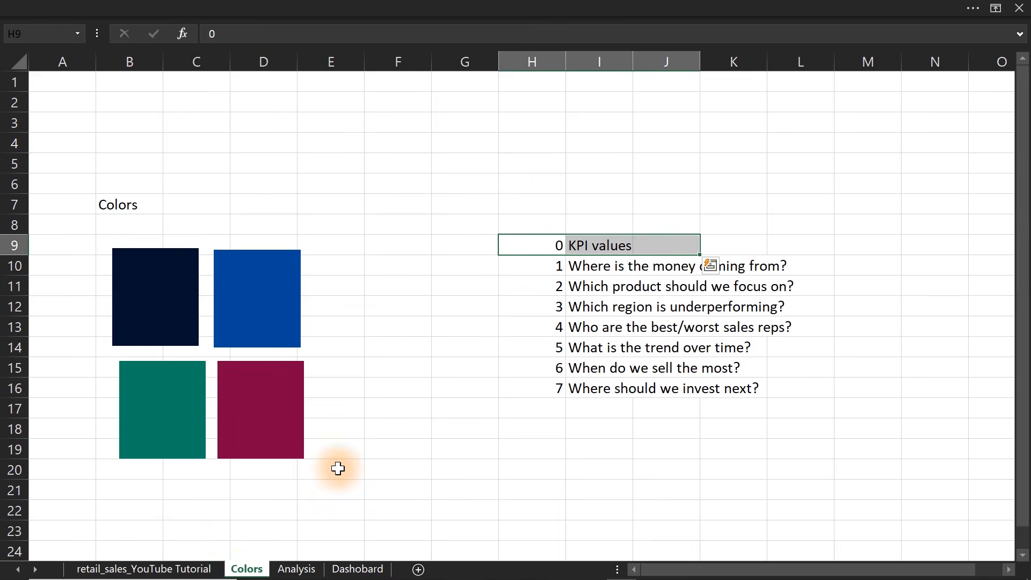
click(295, 568)
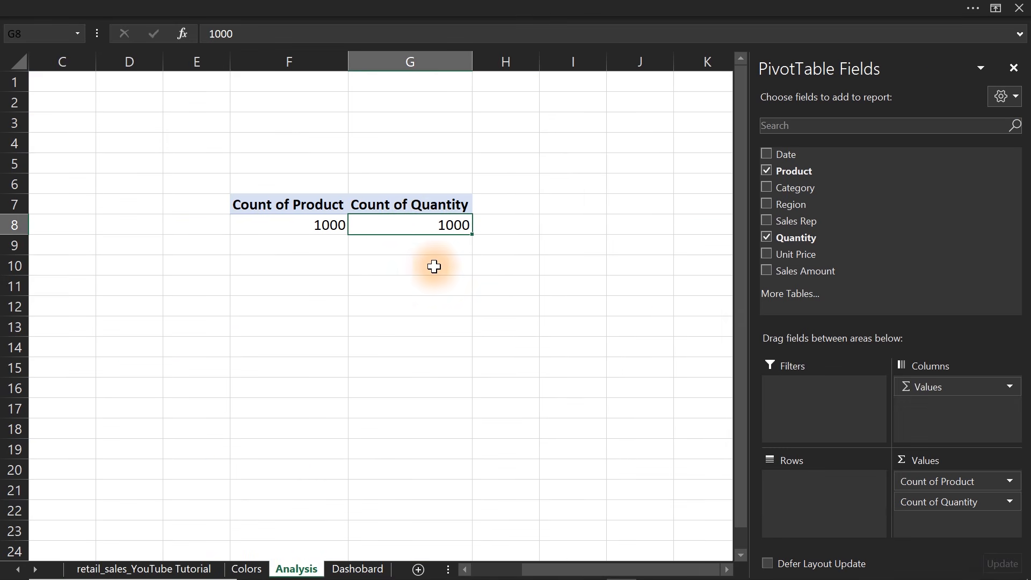
right_click(427, 223)
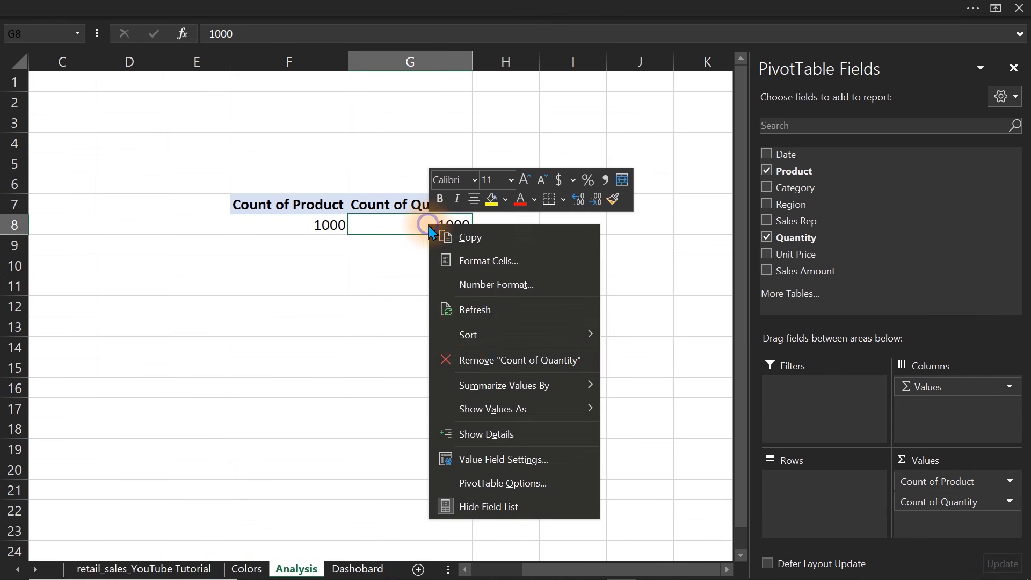
click(497, 459)
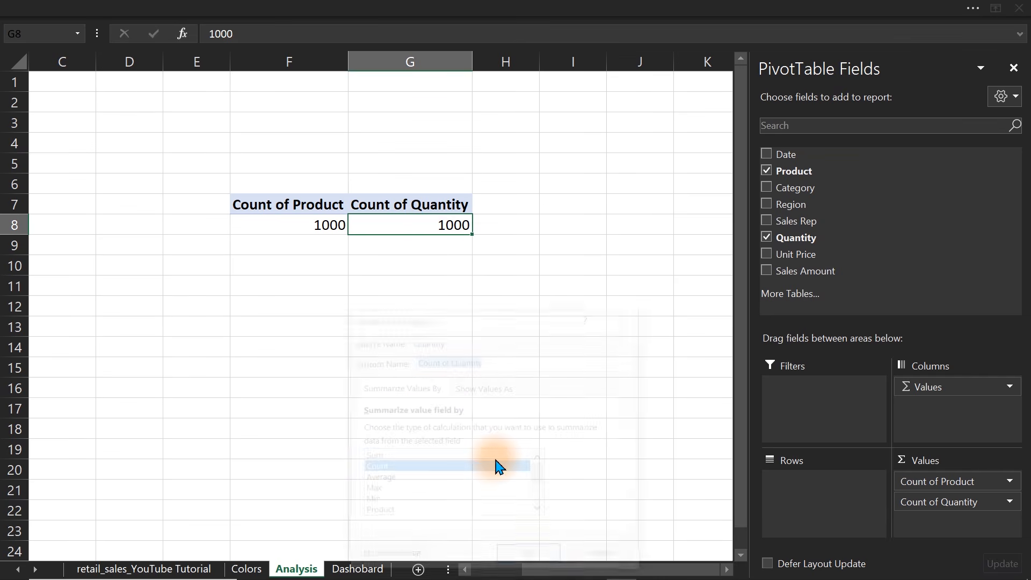
click(376, 456)
click(528, 557)
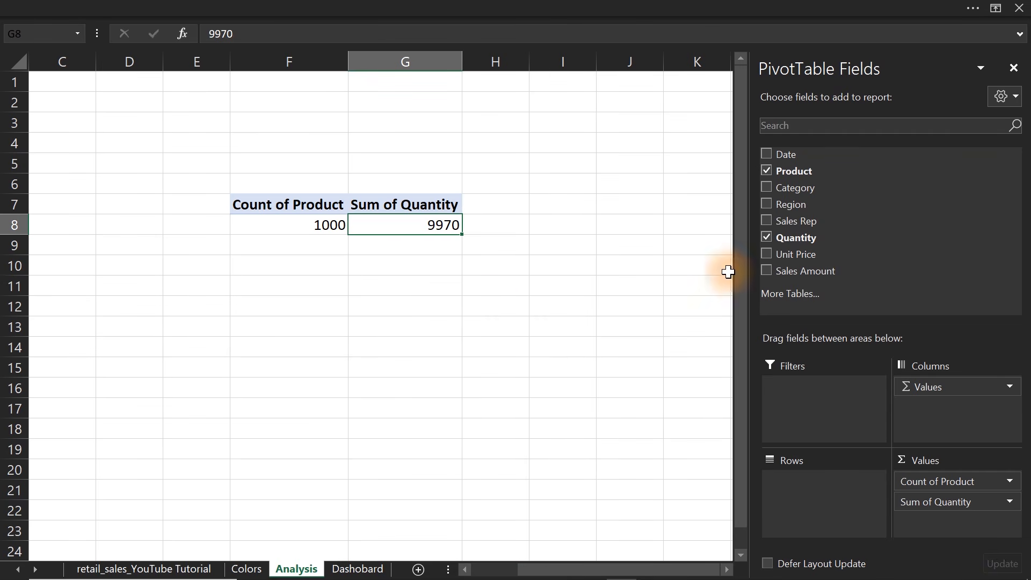
Add the Sales Amount field to the PivotTable values twice and summarize the second instance by Average.
drag(793, 273, 958, 521)
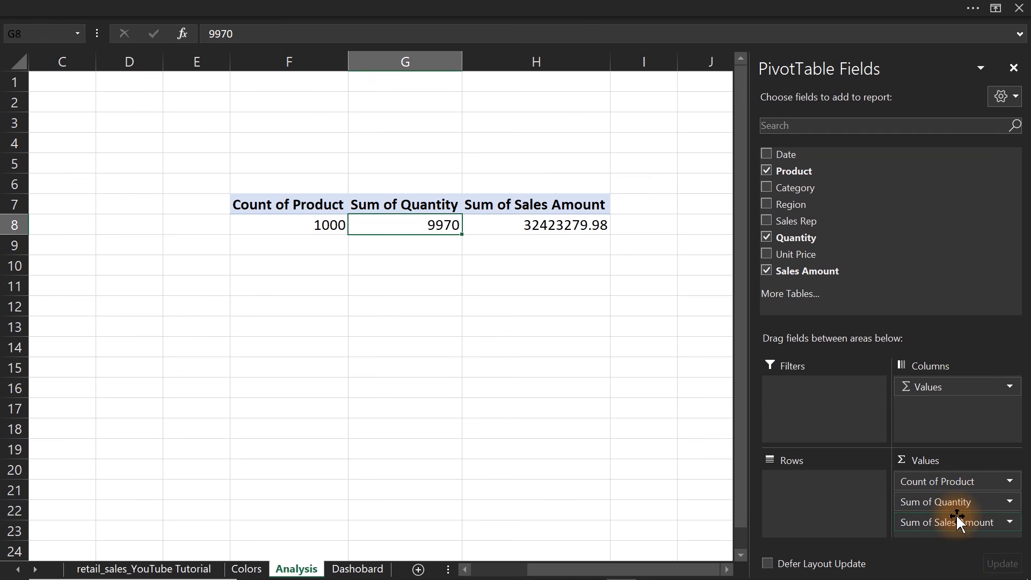
drag(796, 275, 948, 537)
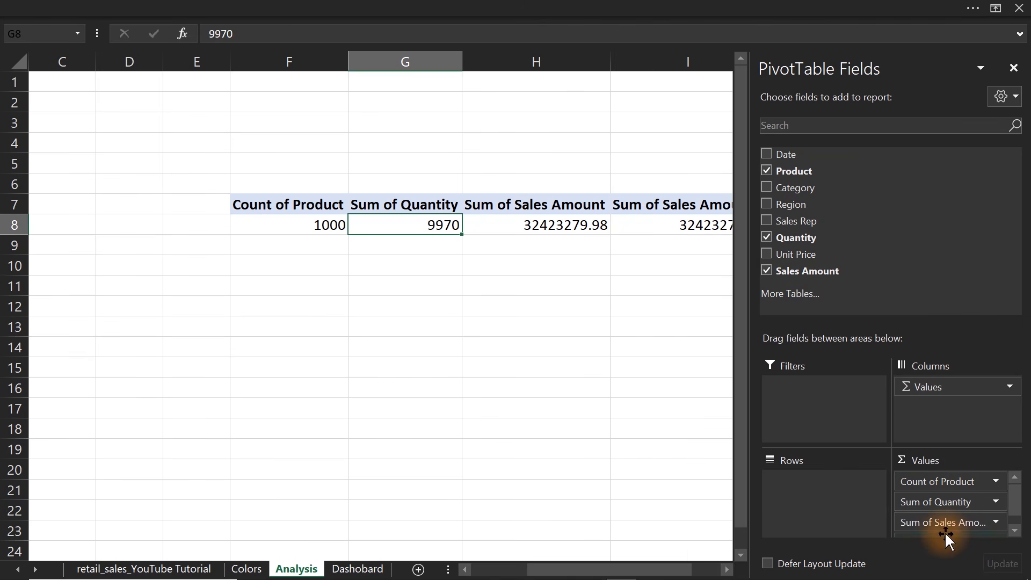
drag(607, 574, 652, 567)
click(614, 225)
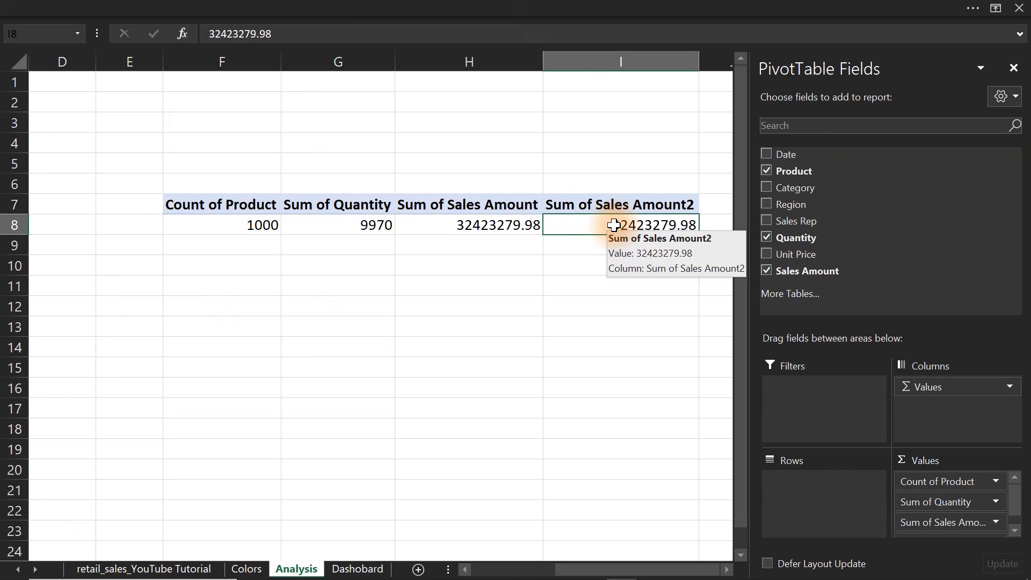
right_click(614, 225)
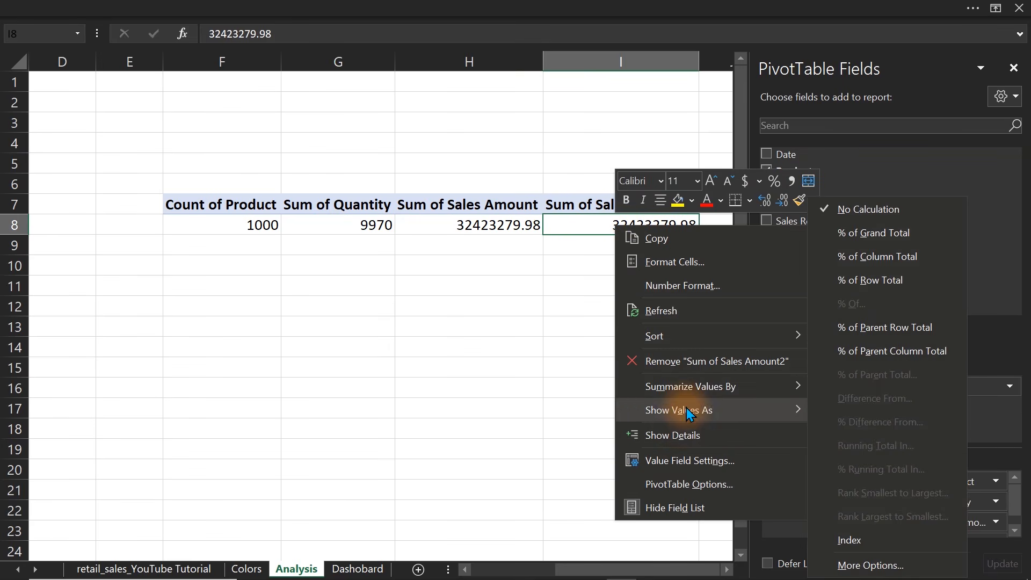
click(676, 461)
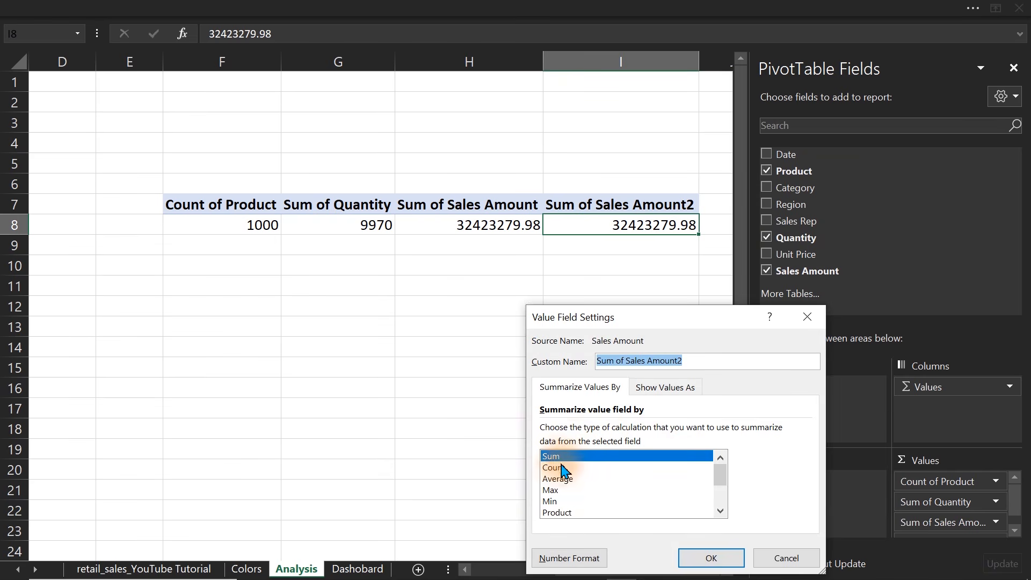
click(557, 479)
click(690, 556)
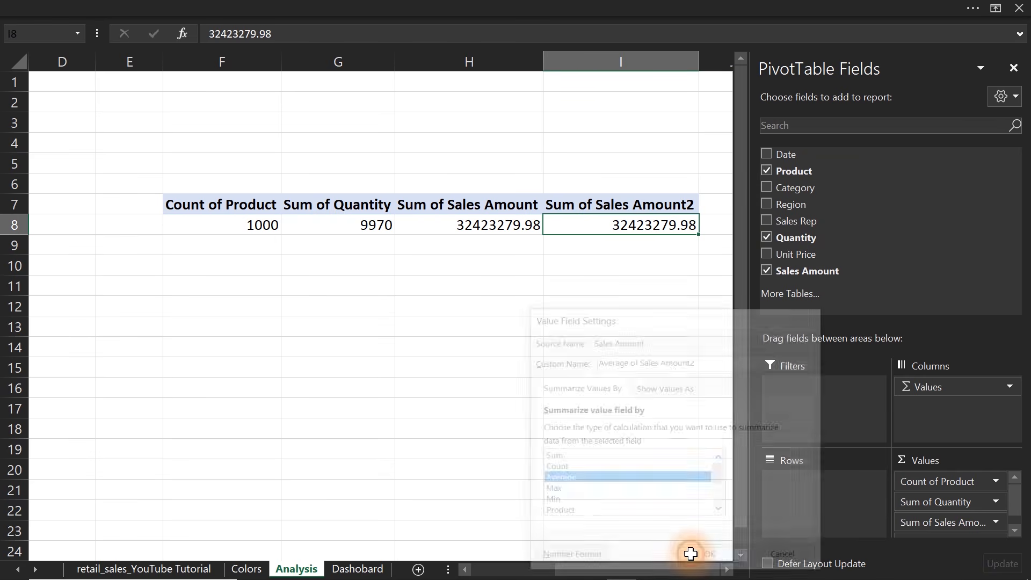
Format the PivotTable values in F8:I8 with thousands separators and no decimal places.
drag(242, 225, 622, 228)
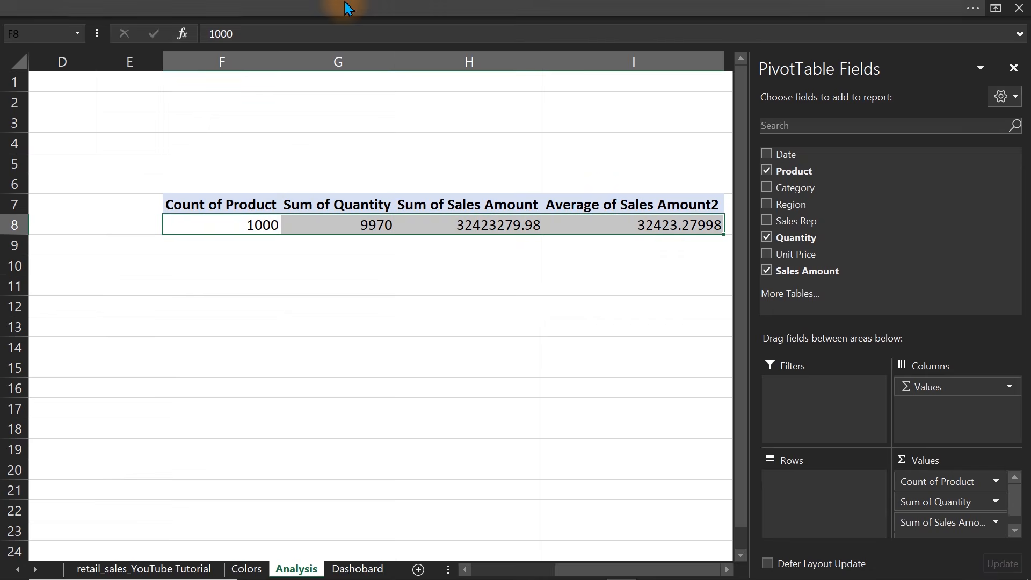
click(320, 8)
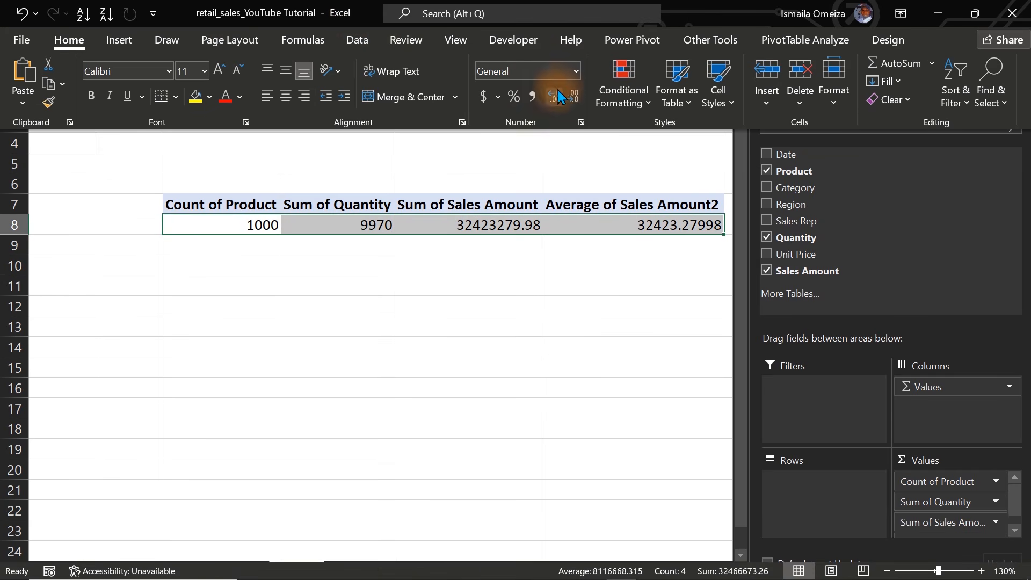
click(533, 94)
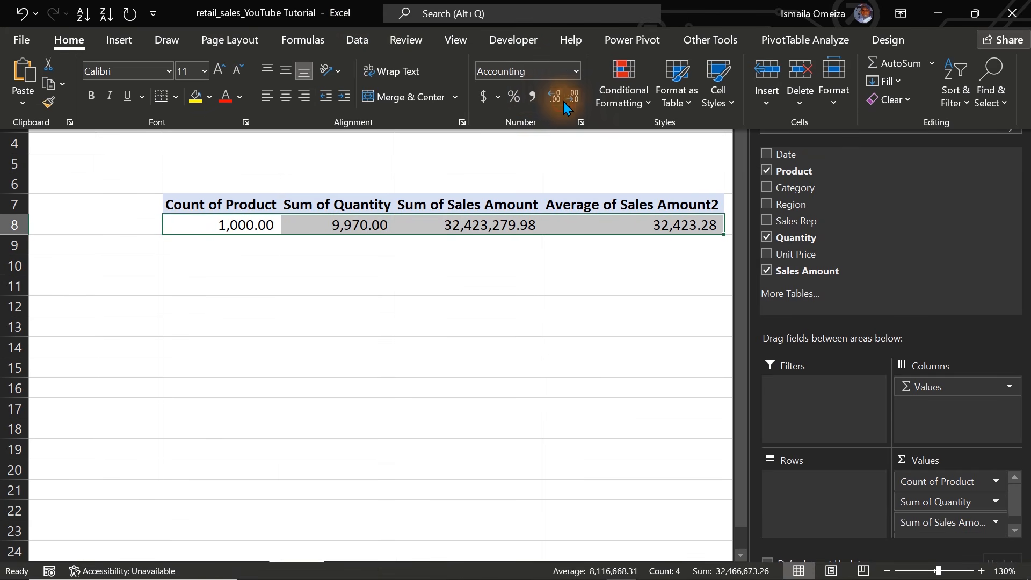
click(574, 100)
click(574, 99)
click(509, 267)
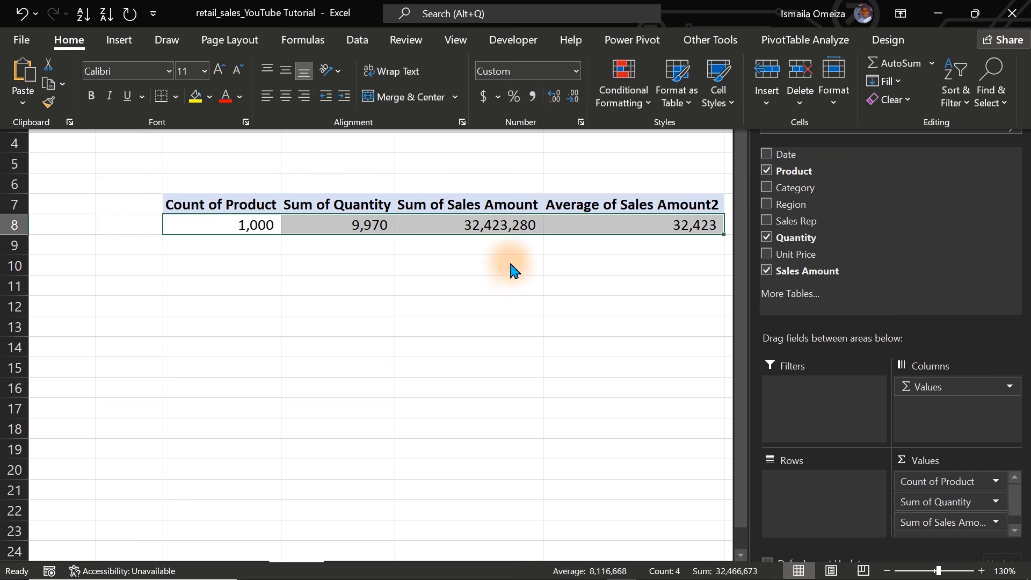
click(509, 267)
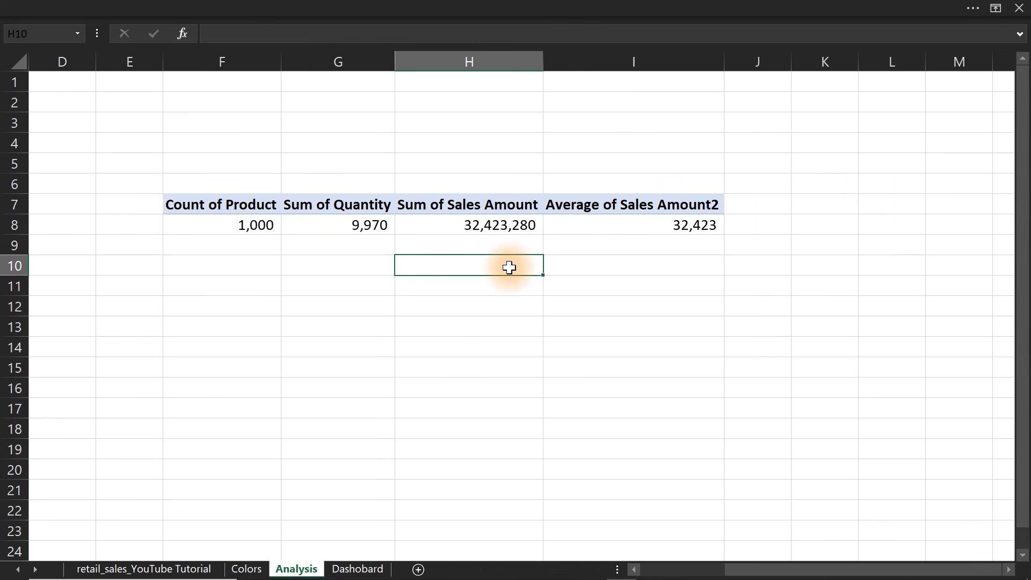
Rename the Average of Sales Amount2 value field as "Average Oder Value (AOV)".
click(636, 226)
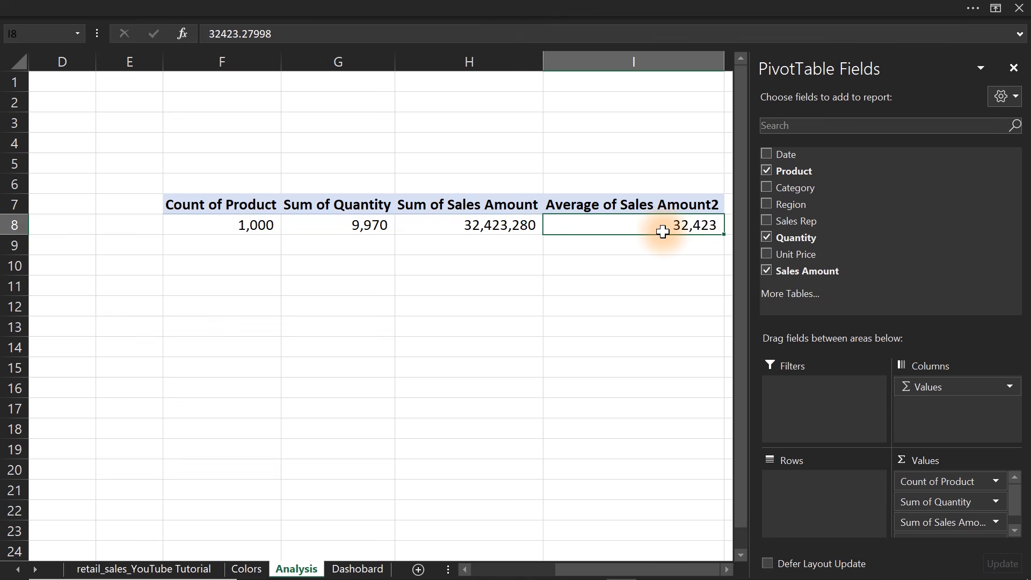
click(633, 207)
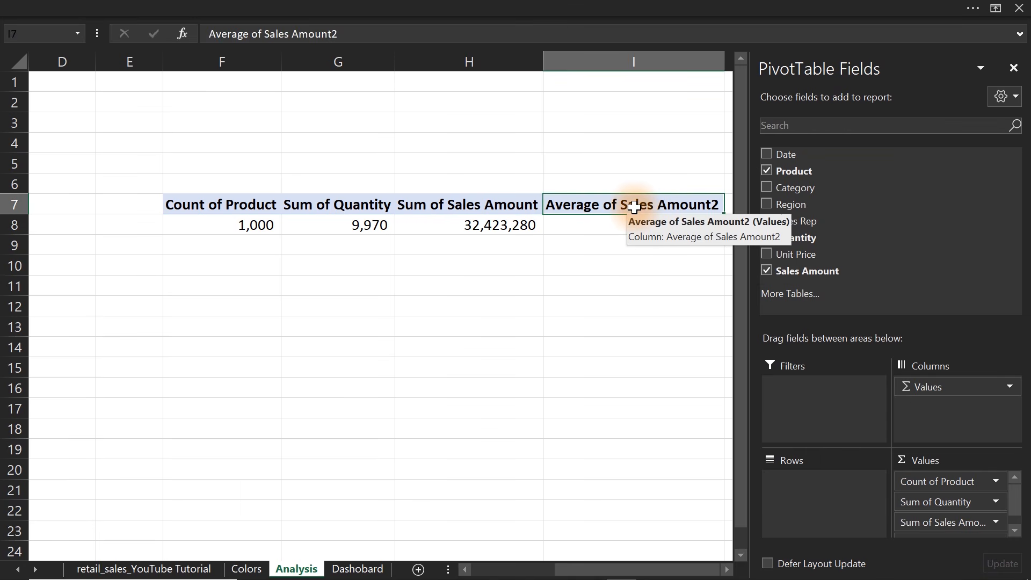
double_click(634, 206)
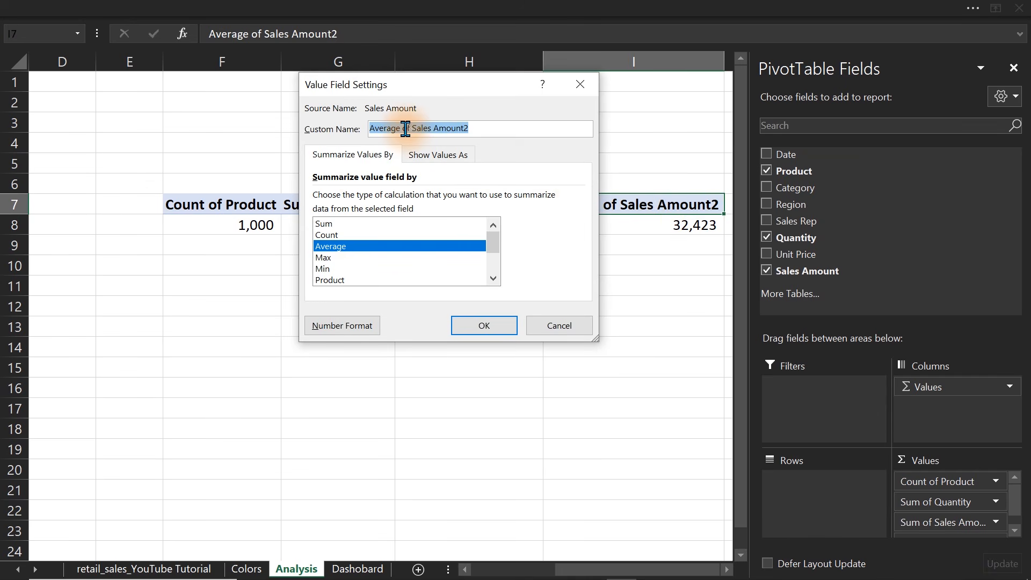
drag(402, 129, 502, 127)
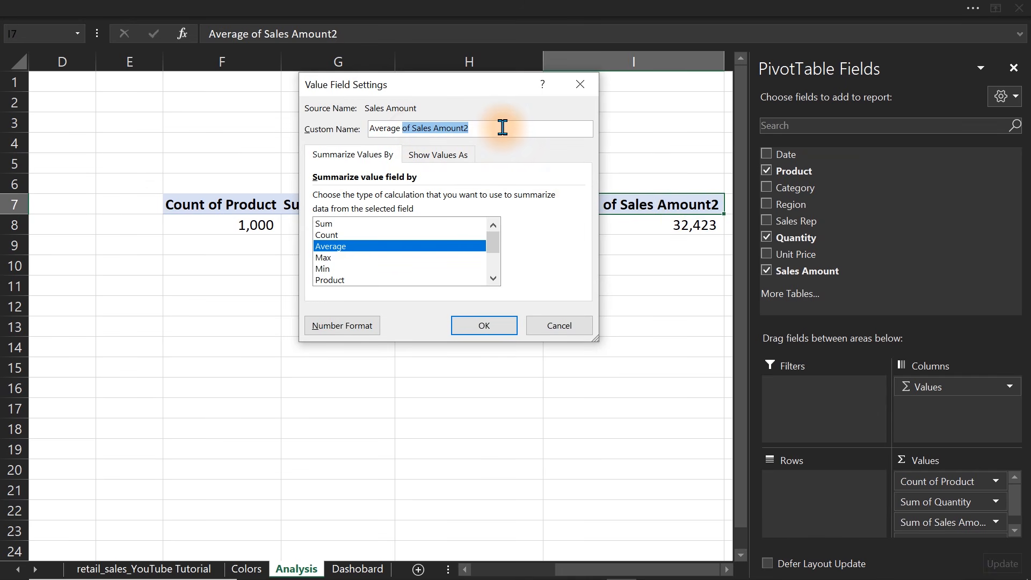
text(Oder )
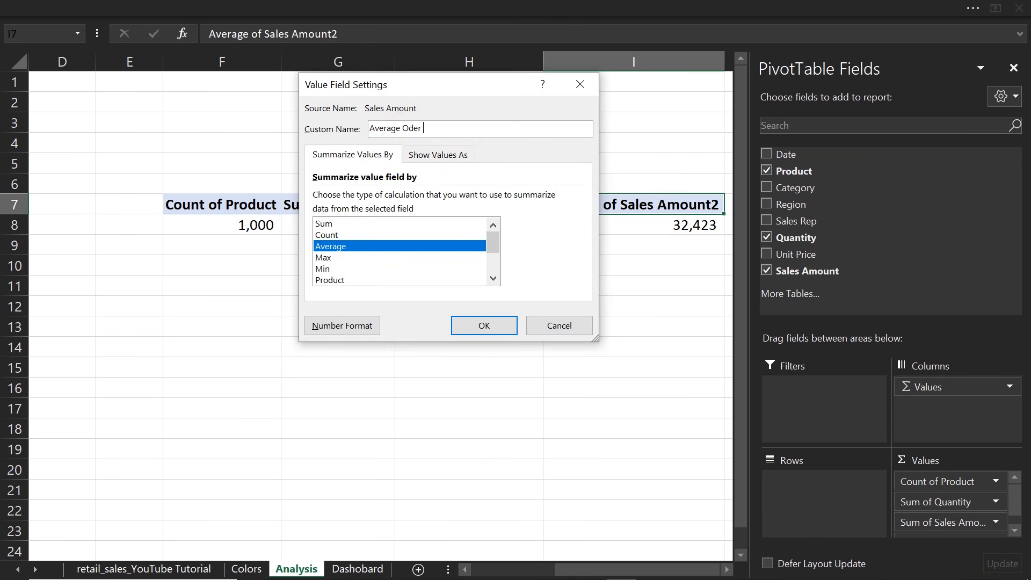
text(Value (AOV))
click(483, 326)
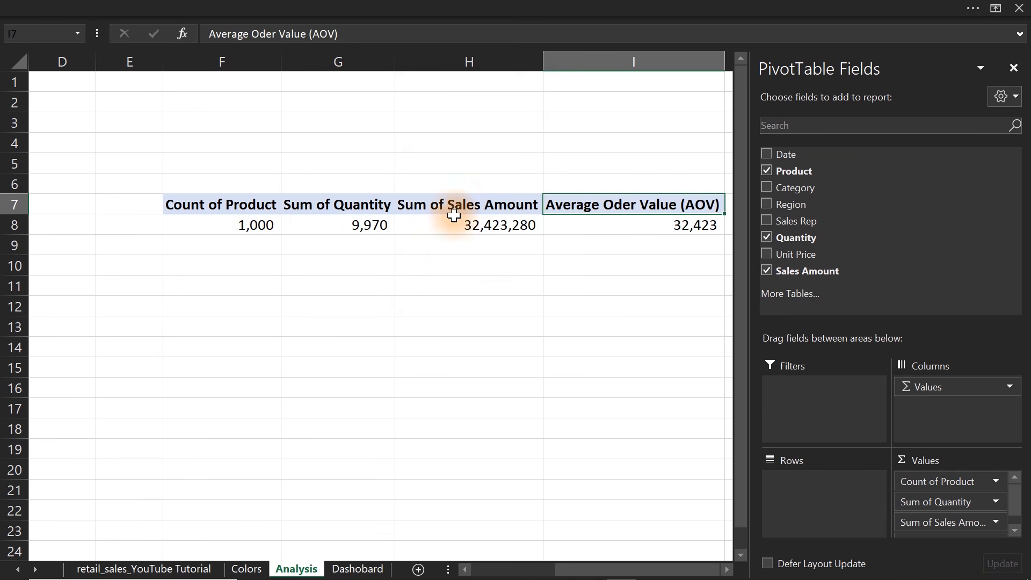
Rename the Sum of Sales Amount value field as "Sales Amount ", with a trailing space to avoid the duplicate field name.
double_click(450, 206)
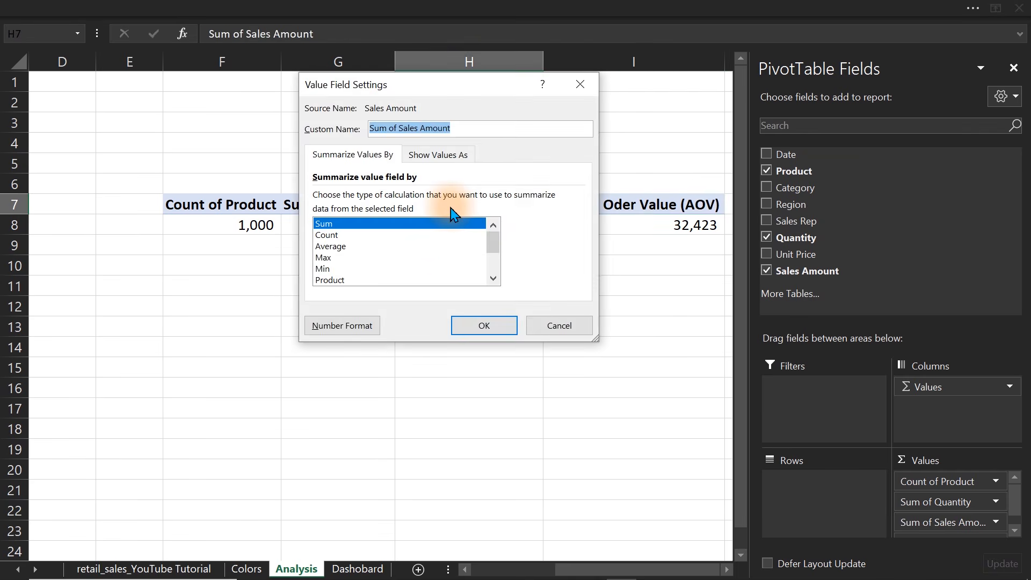
drag(398, 129, 354, 134)
key(BackSpace)
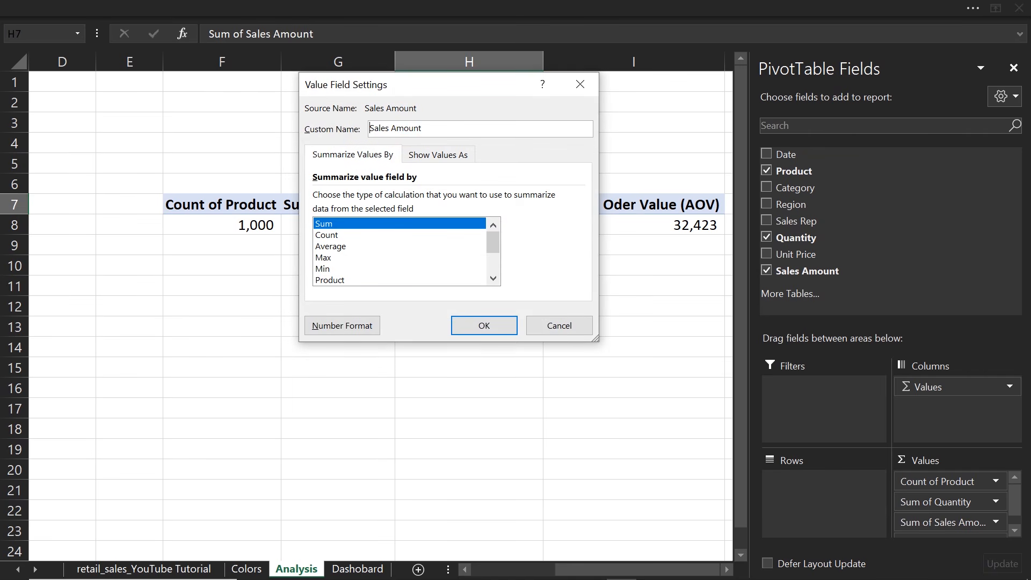
click(481, 325)
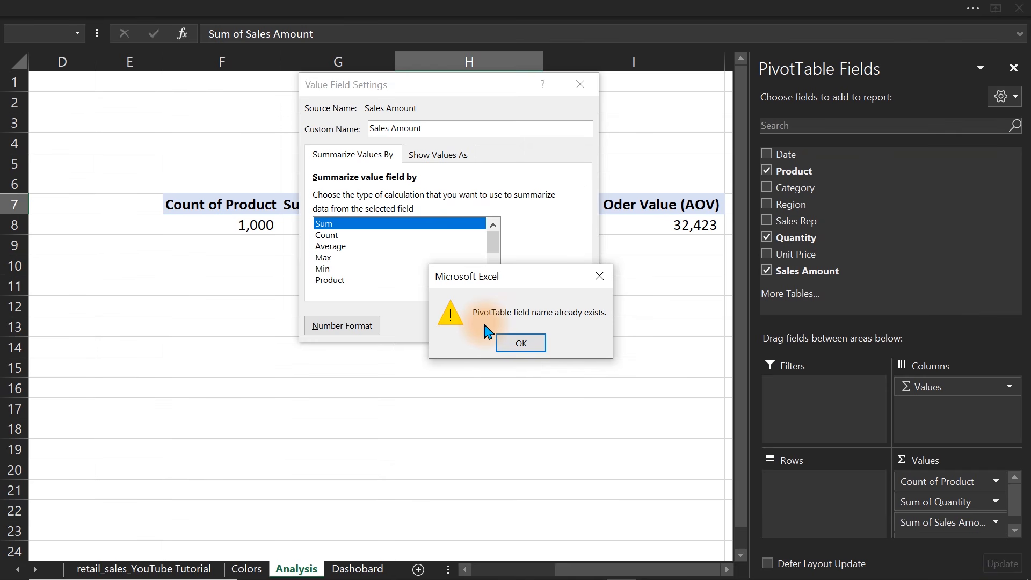
click(517, 344)
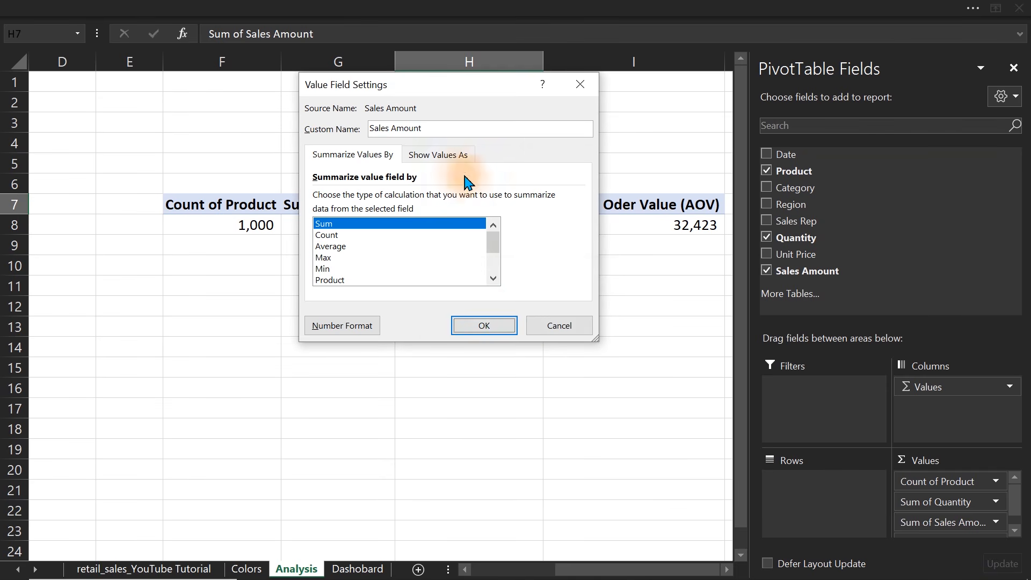
click(428, 124)
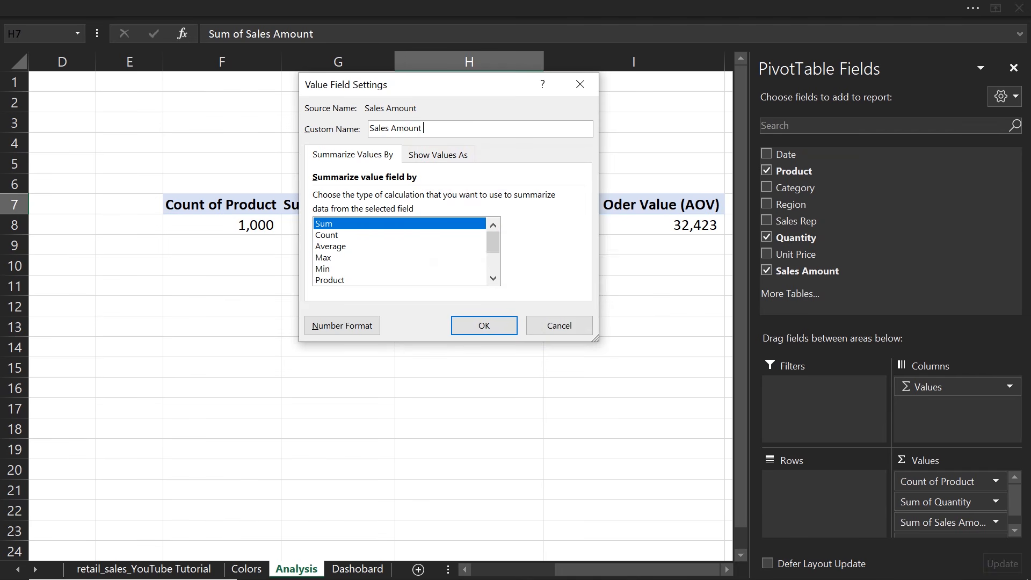
click(483, 324)
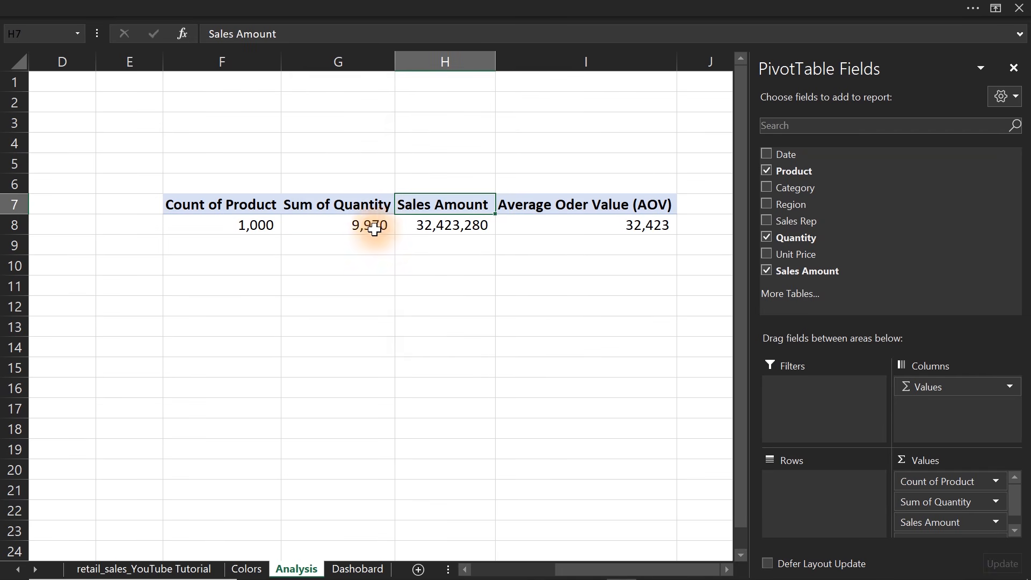
Rename the Sum of Quantity value field as " Quantity", with a leading space.
double_click(357, 204)
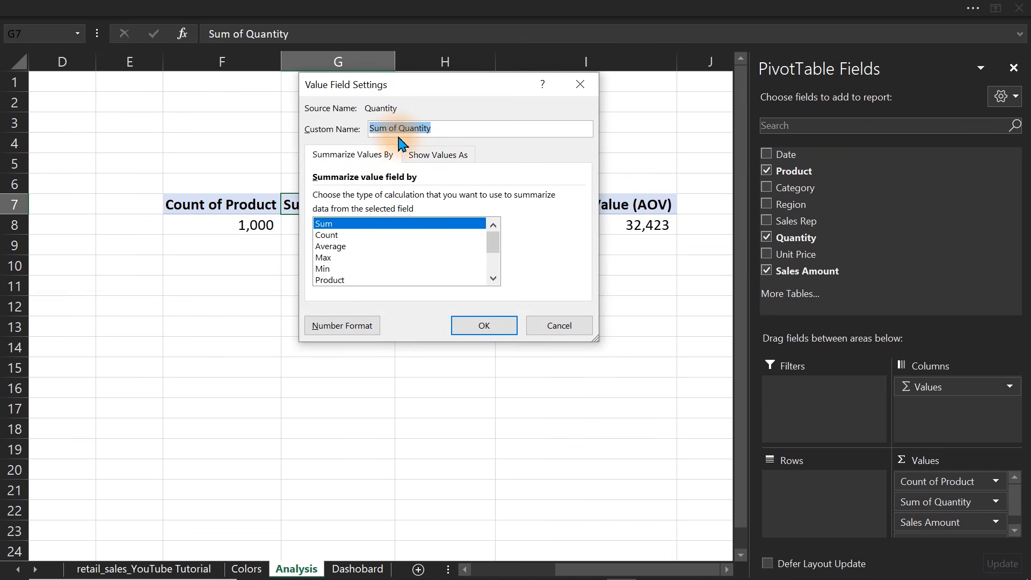
drag(397, 129, 322, 134)
key(BackSpace)
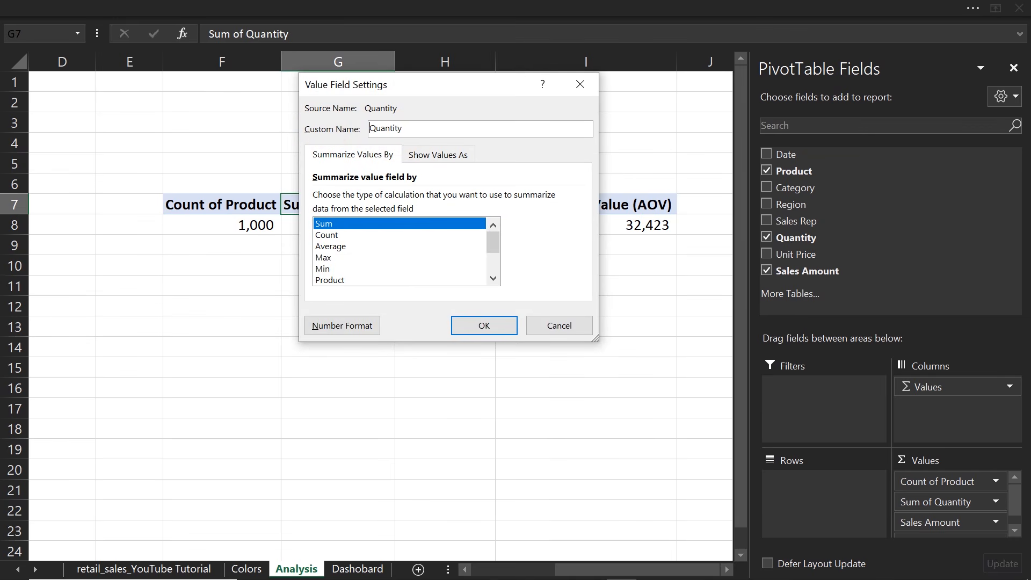
key(Return)
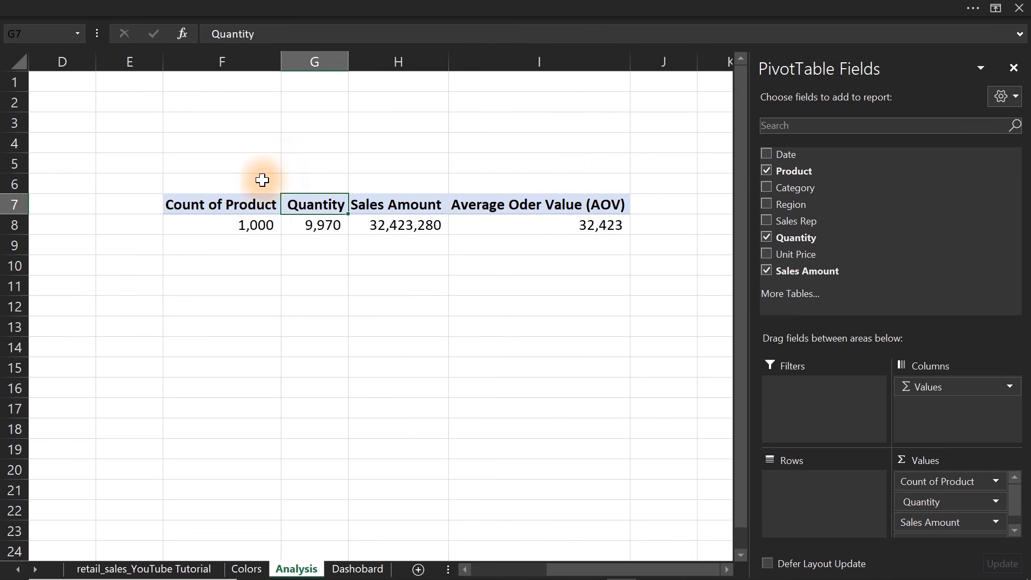
Rename the Count of Product value field as " Product", with a leading space.
double_click(231, 206)
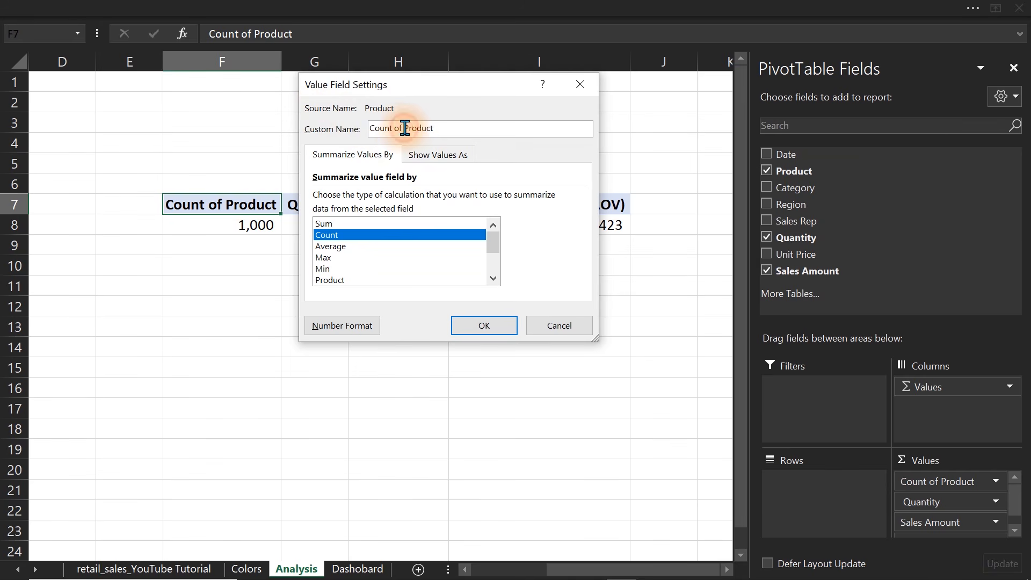
click(409, 130)
drag(404, 129, 329, 128)
key(BackSpace)
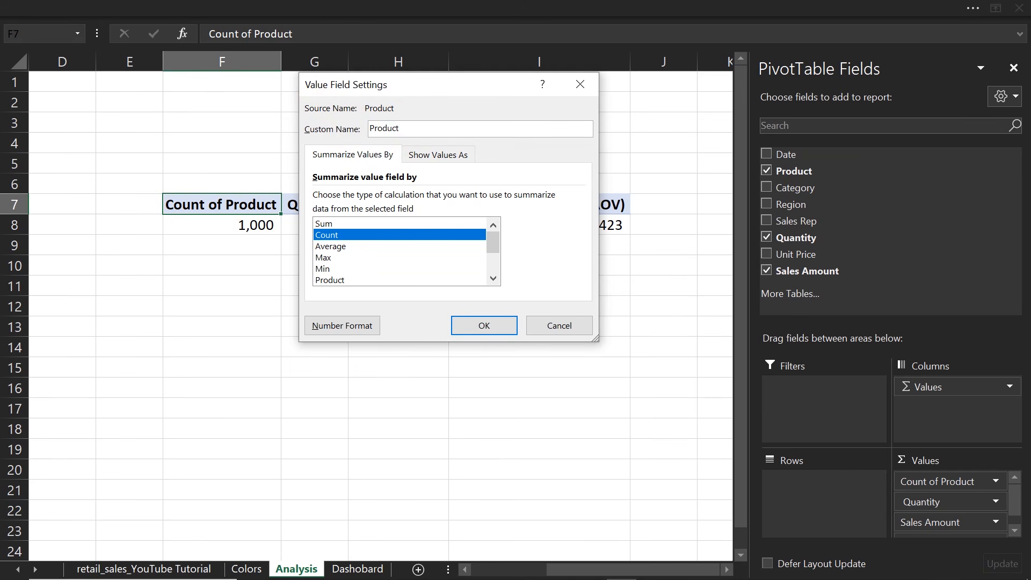
key(Return)
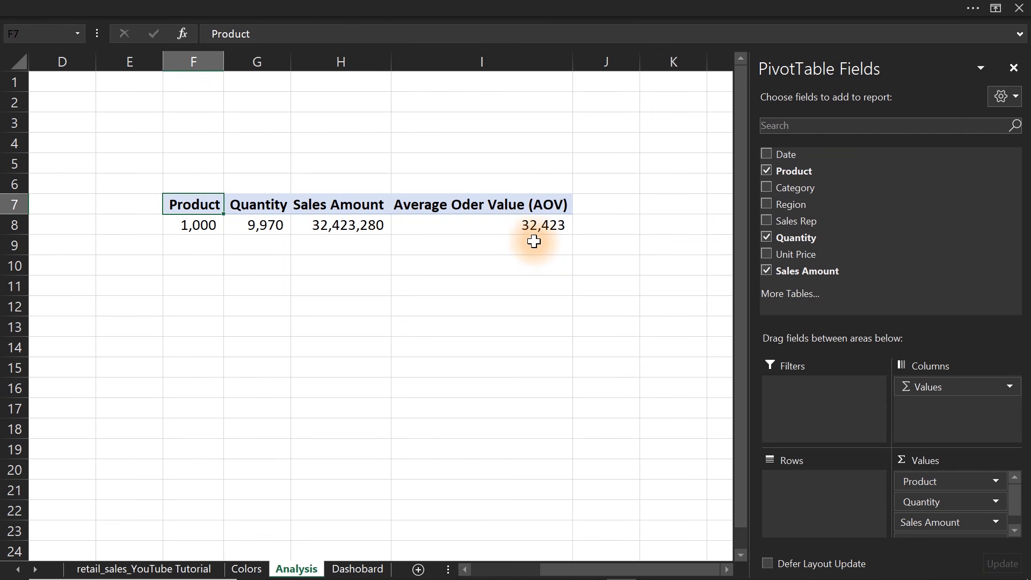
Check the average order value in cell I10 by dividing the sales amount by the product count with =H8/F8.
click(456, 270)
text(=)
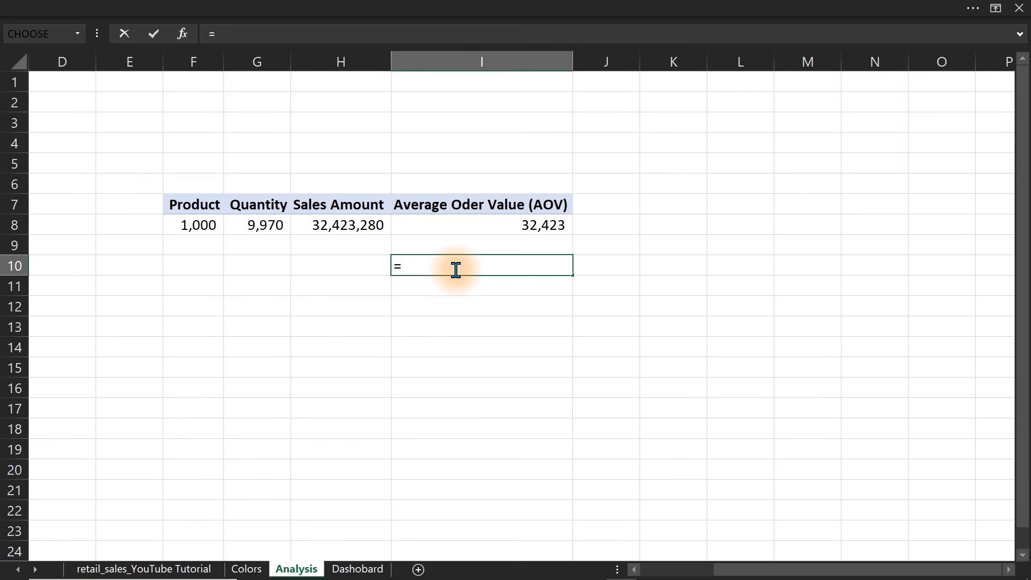
click(342, 225)
text(/)
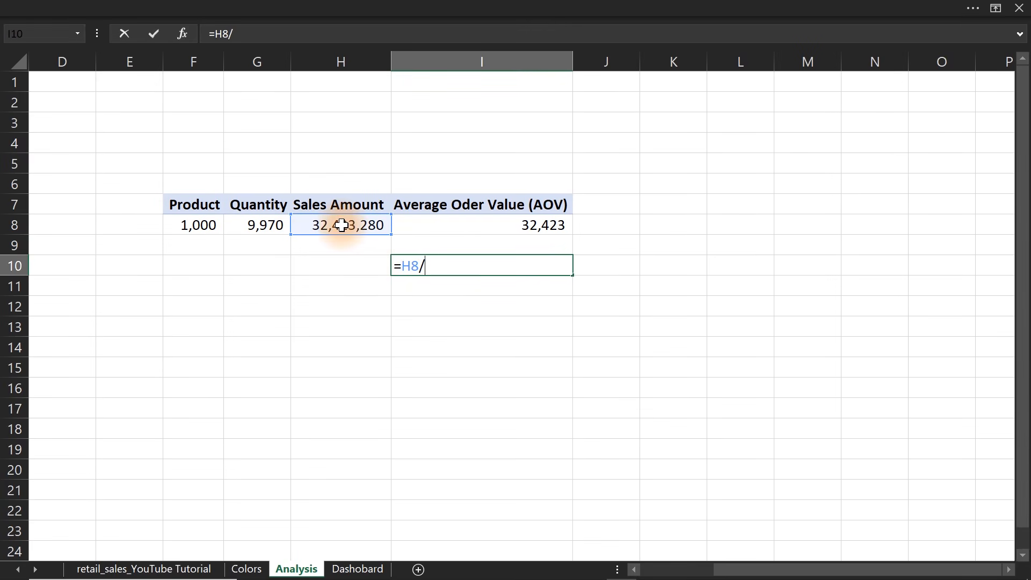
click(201, 224)
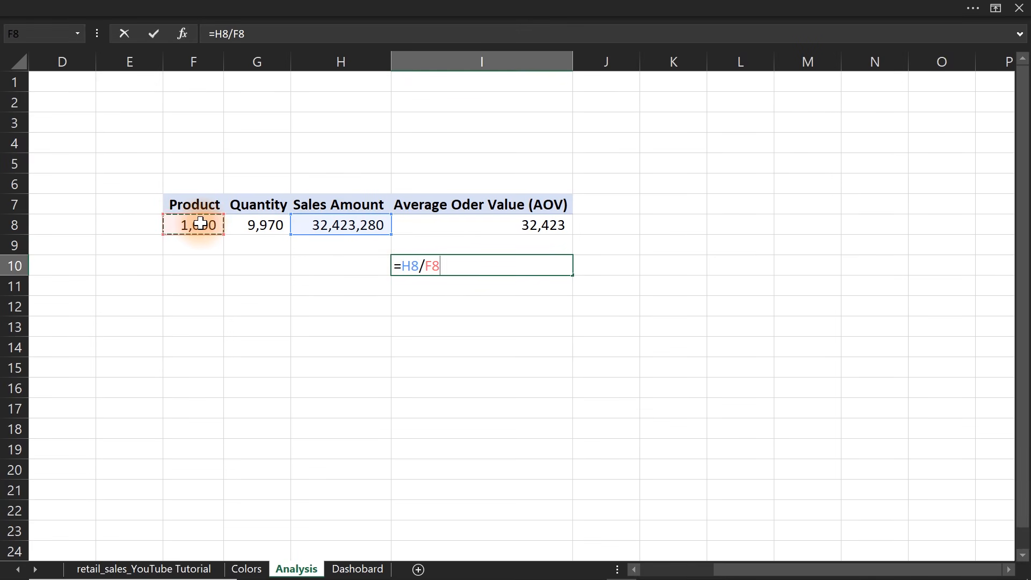
key(Return)
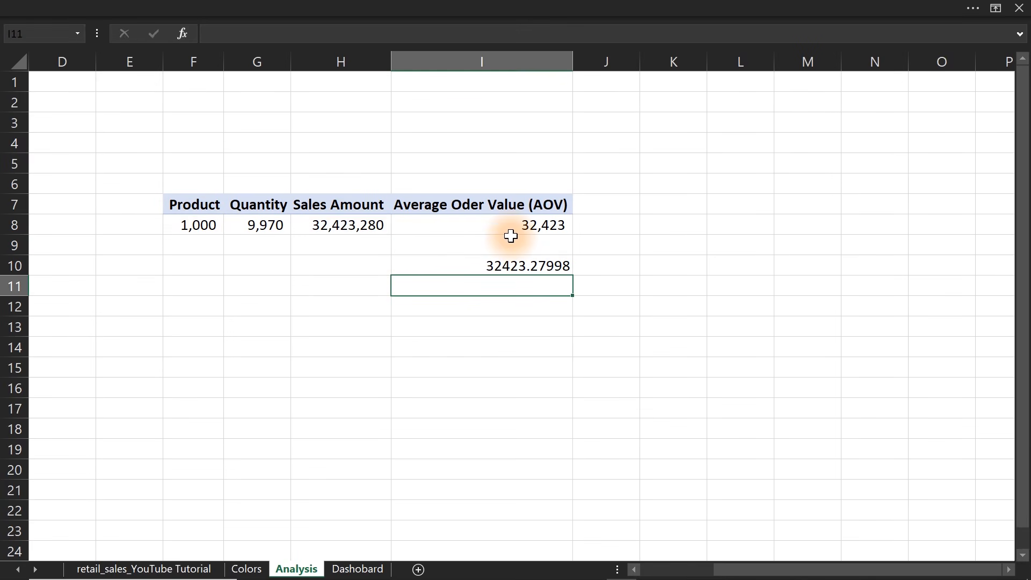
Copy the number format of cell I8 to the check result in I10, and clear that check result.
click(518, 225)
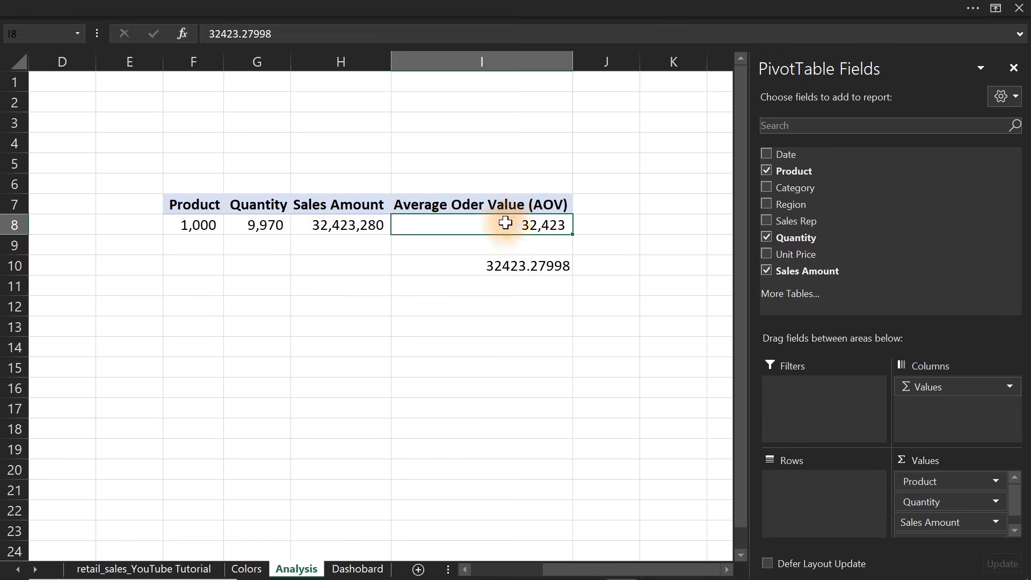
click(134, 8)
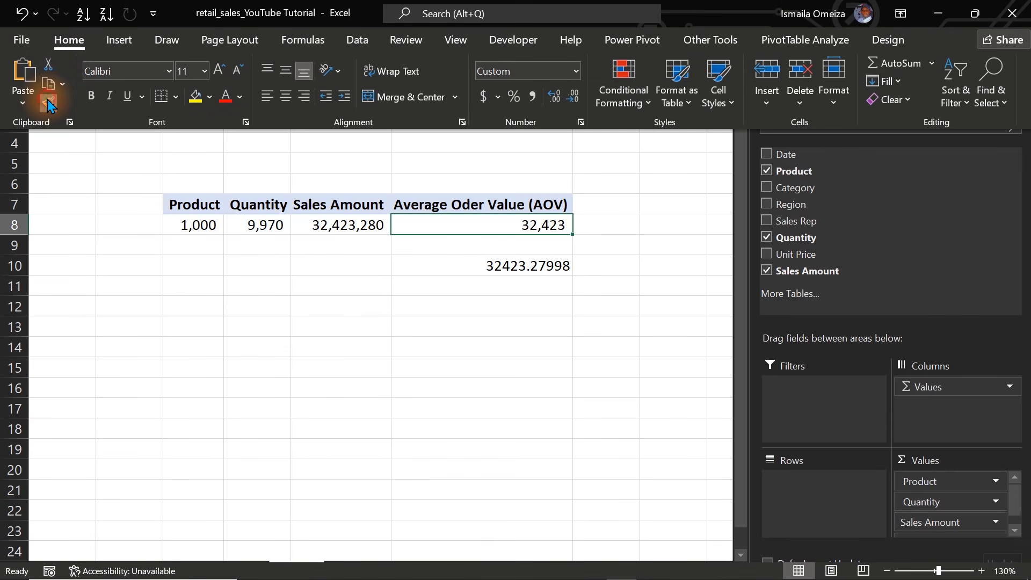
click(48, 102)
click(497, 266)
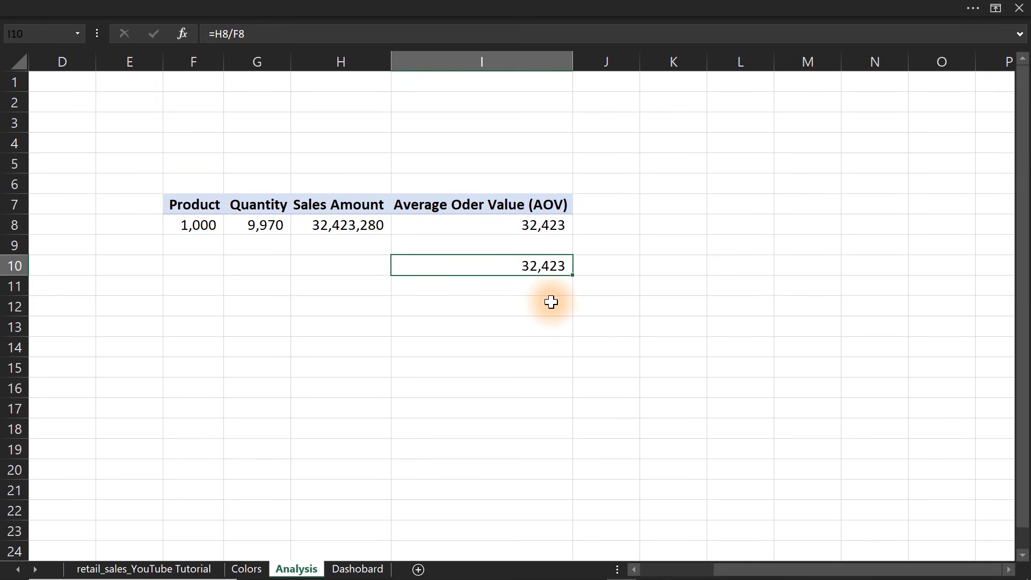
key(Delete)
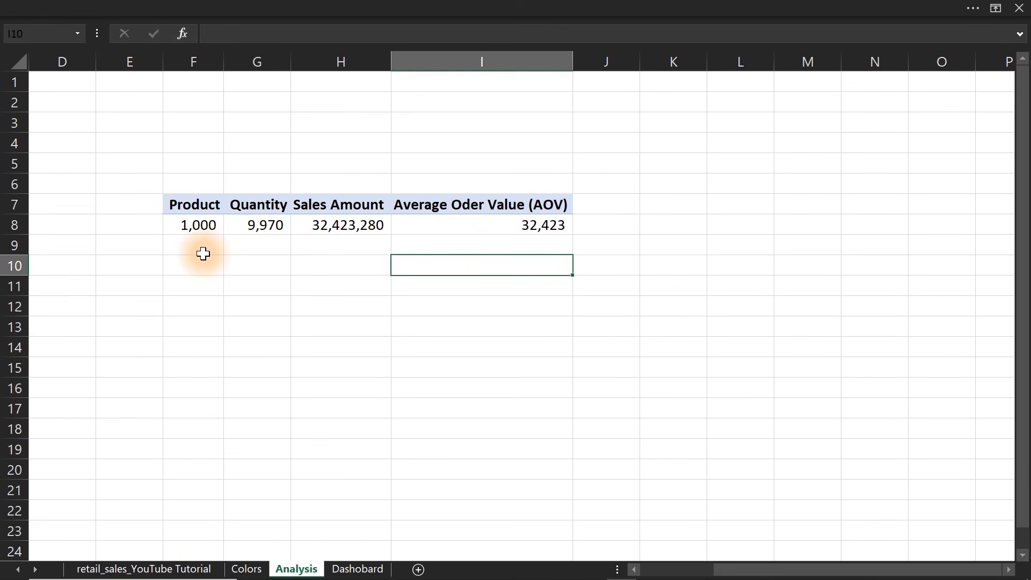
Capture a screenshot of the KPI PivotTable including its row and column headings.
click(203, 253)
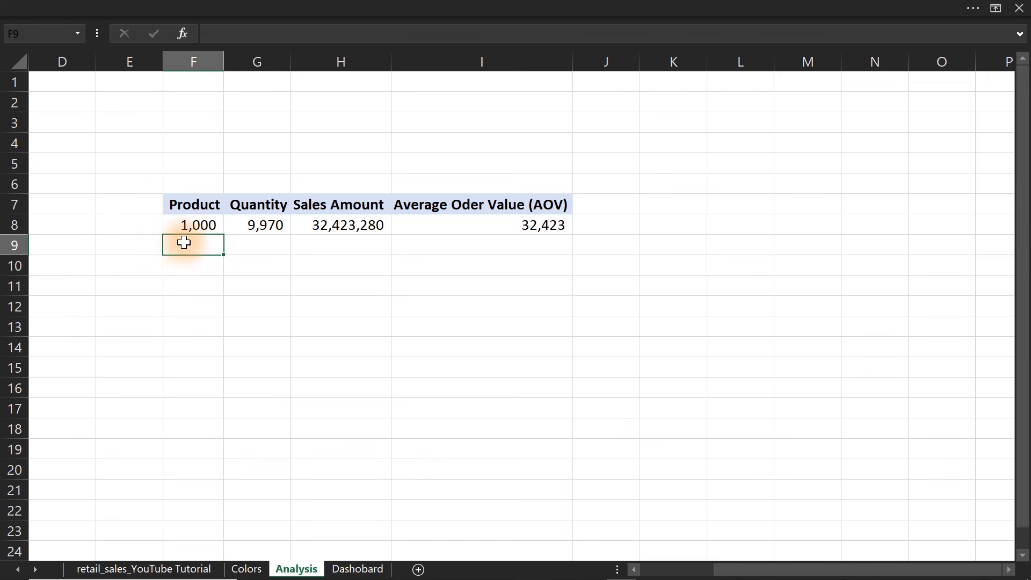
click(181, 223)
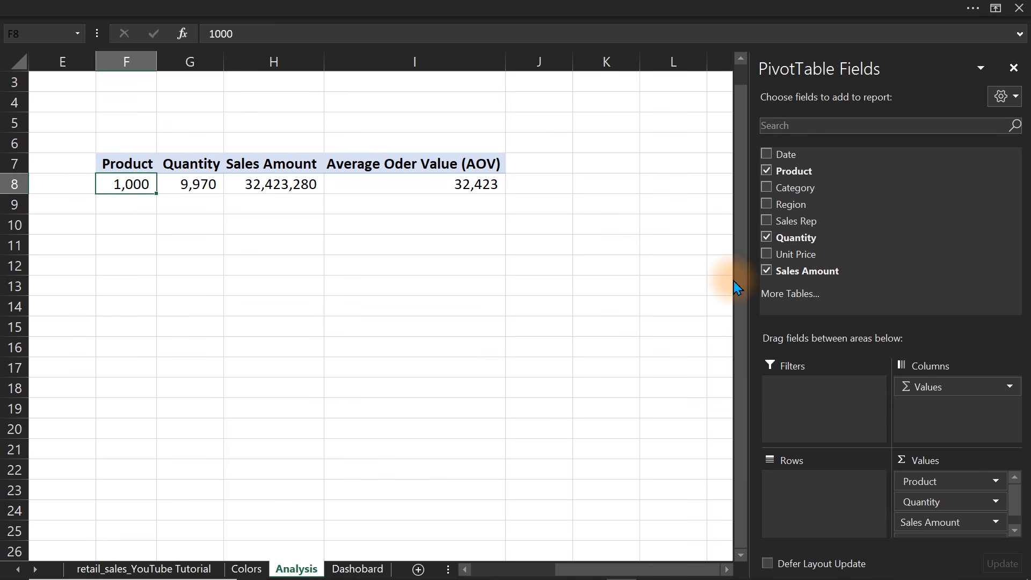
key(super+shift+s)
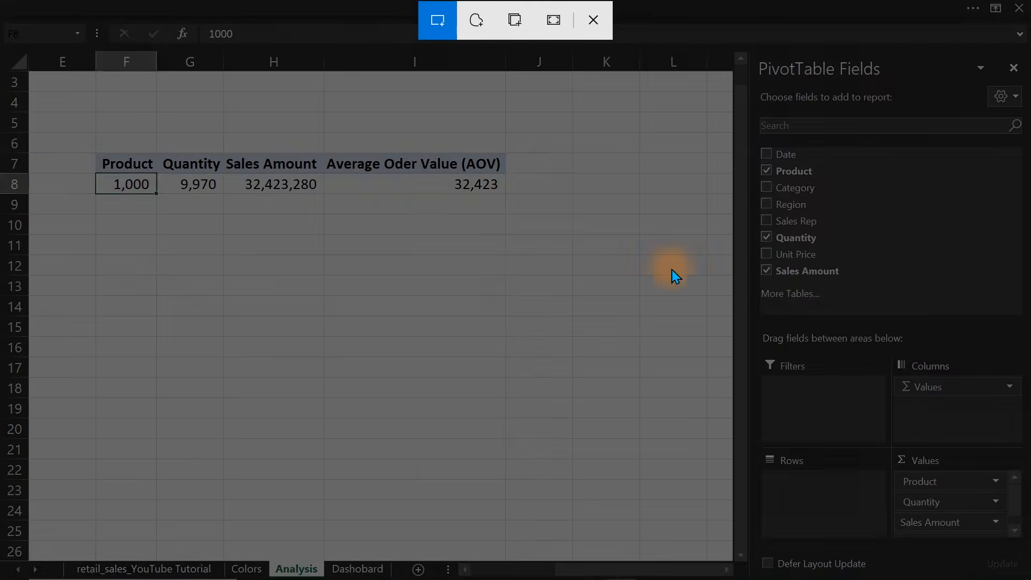
drag(7, 44, 546, 220)
mouse_move(541, 209)
mouse_down()
mouse_move(538, 223)
mouse_move(521, 216)
mouse_move(527, 223)
mouse_up()
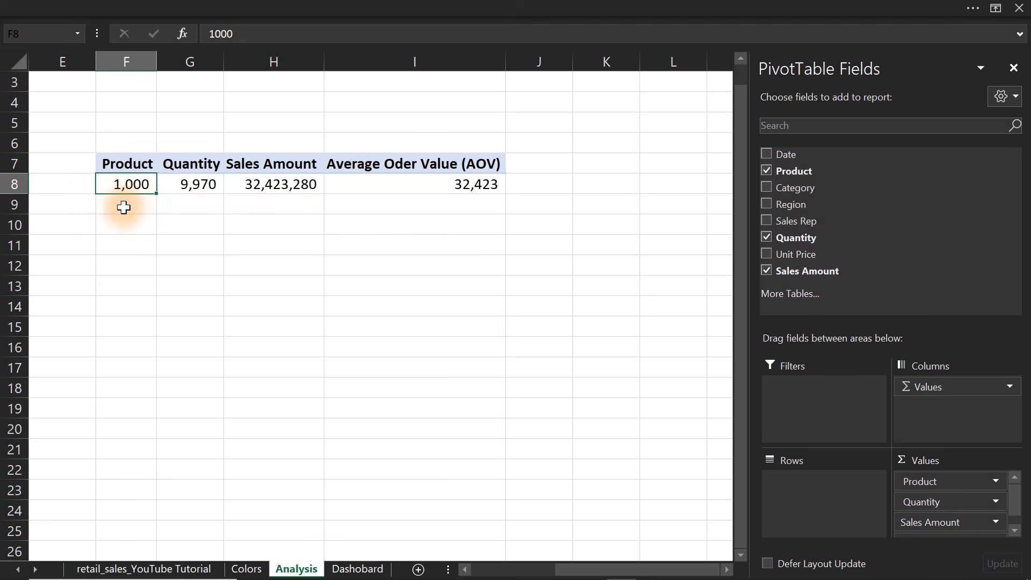
Switch to ChatGPT in Chrome and paste the PivotTable screenshot into the prompt.
click(119, 205)
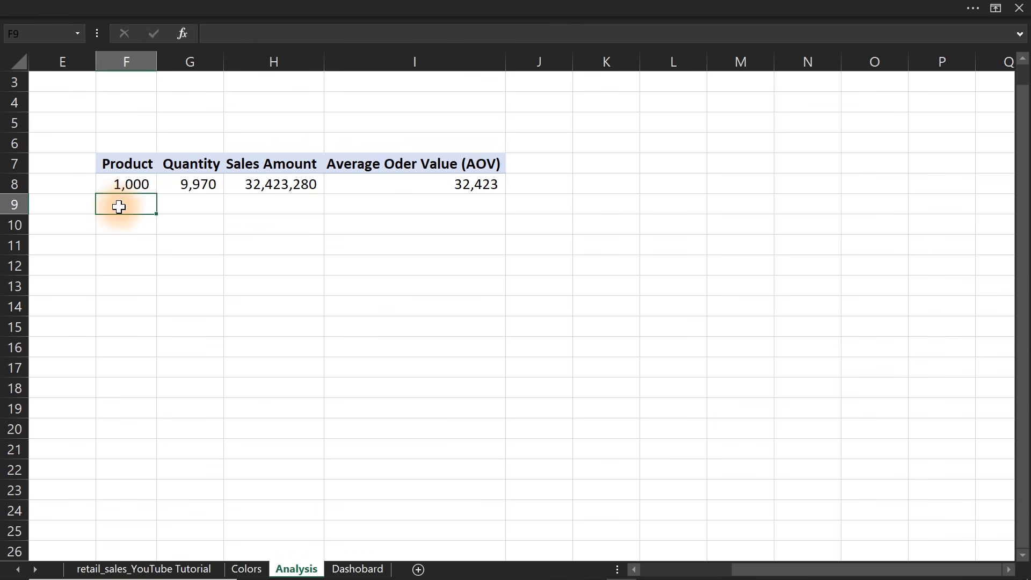
click(119, 185)
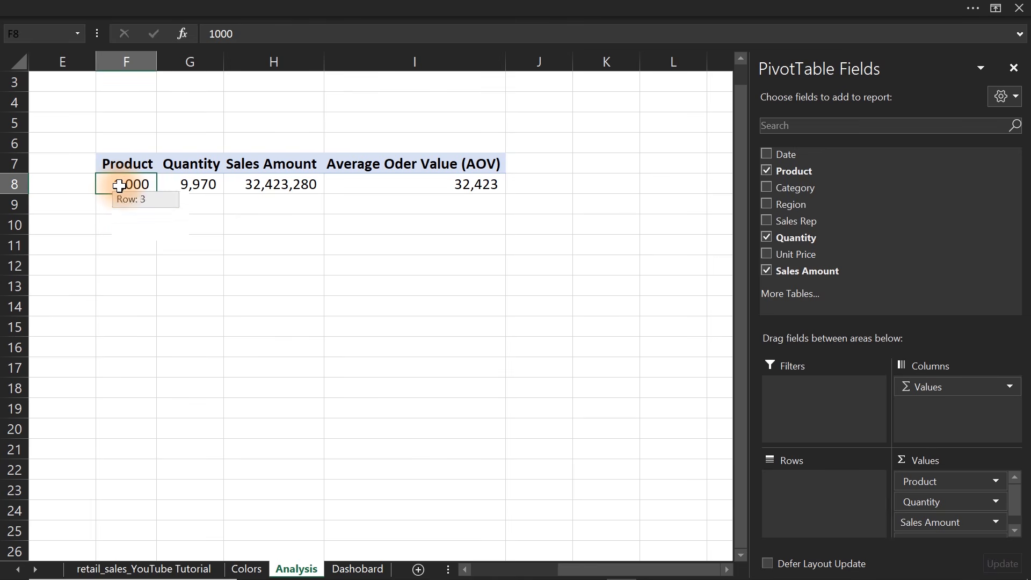
mouse_move(436, 577)
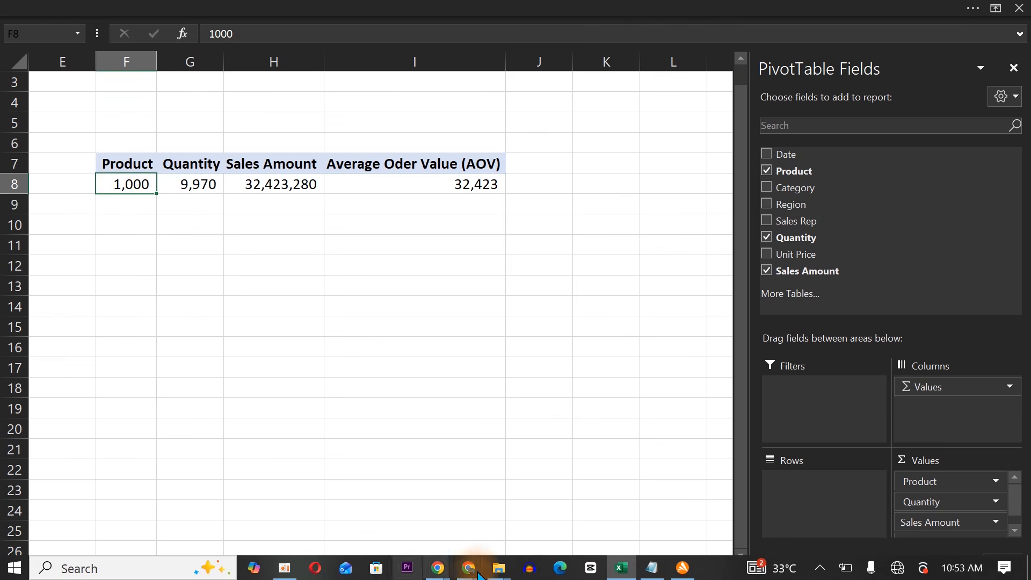
click(437, 567)
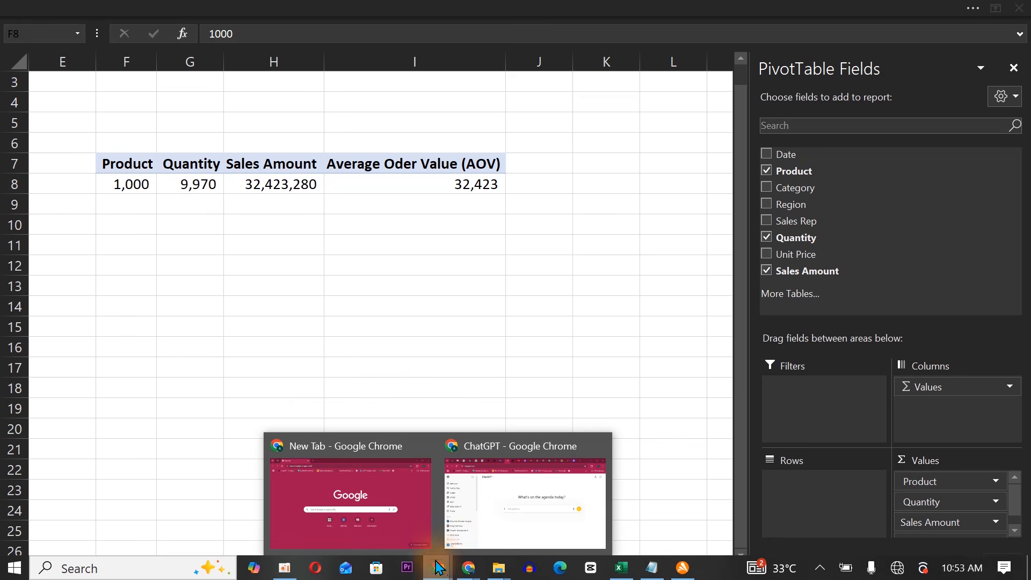
click(494, 508)
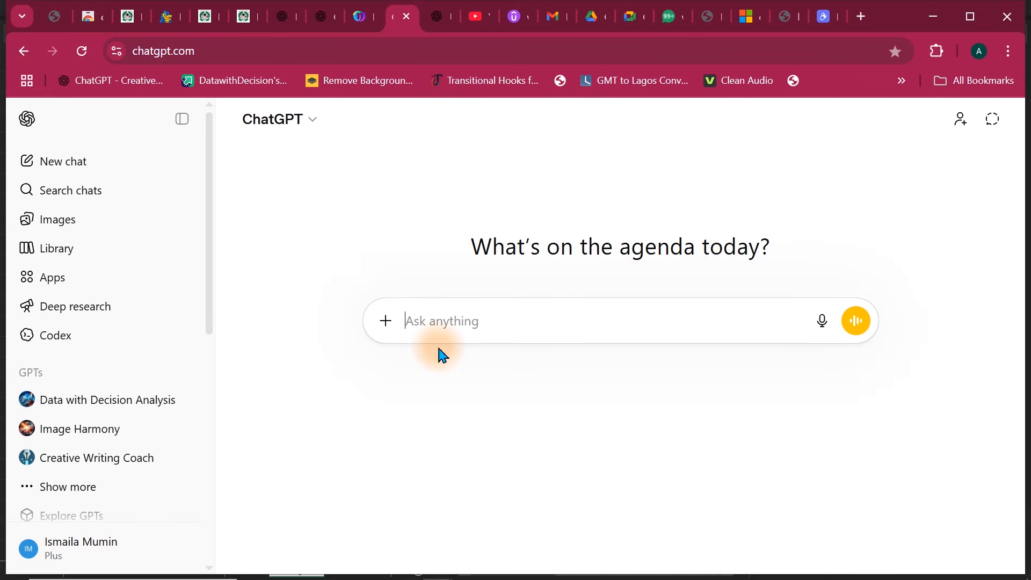
key(ctrl+v)
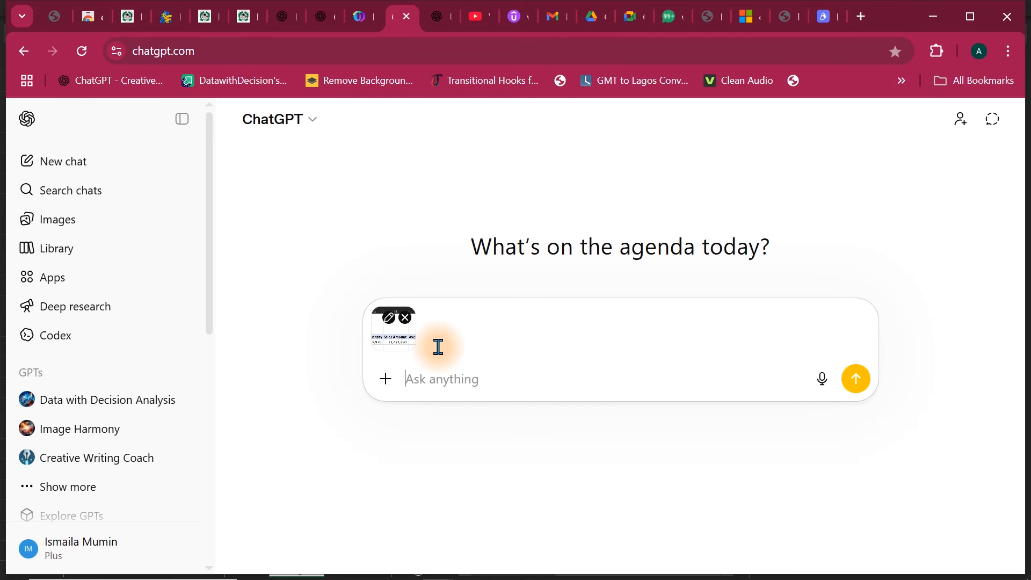
text(In cell f8)
mouse_move(401, 578)
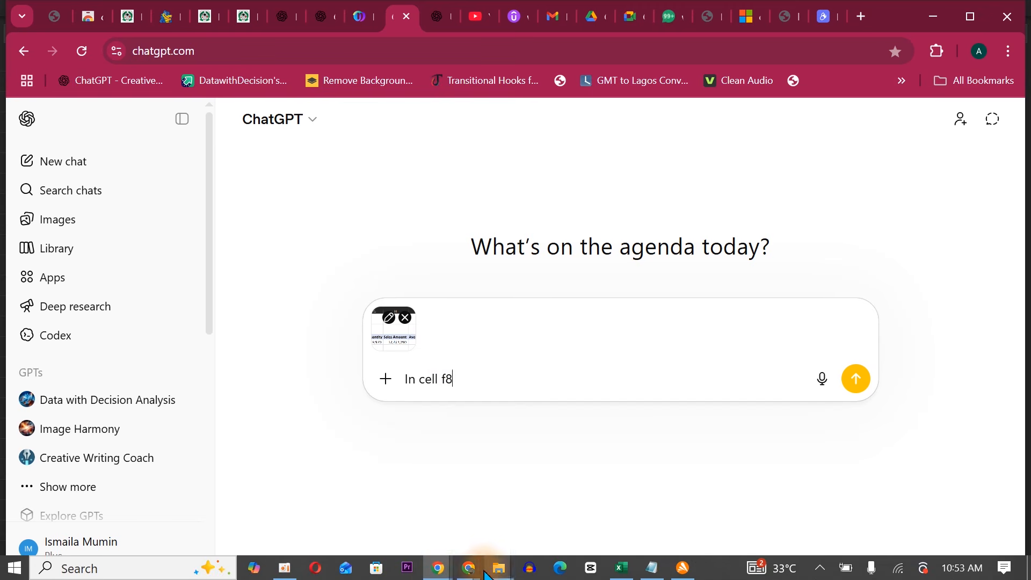
click(625, 571)
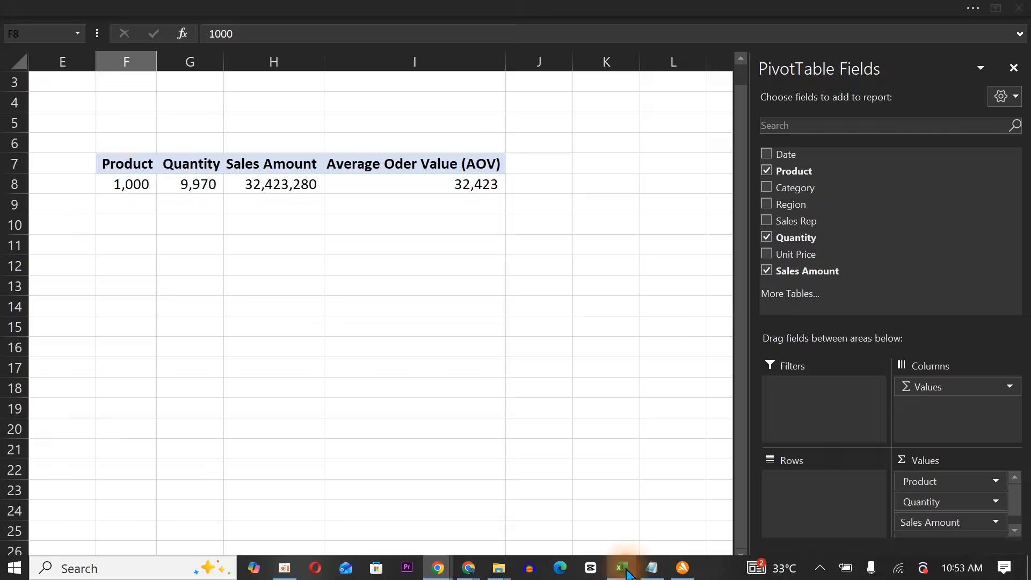
click(625, 571)
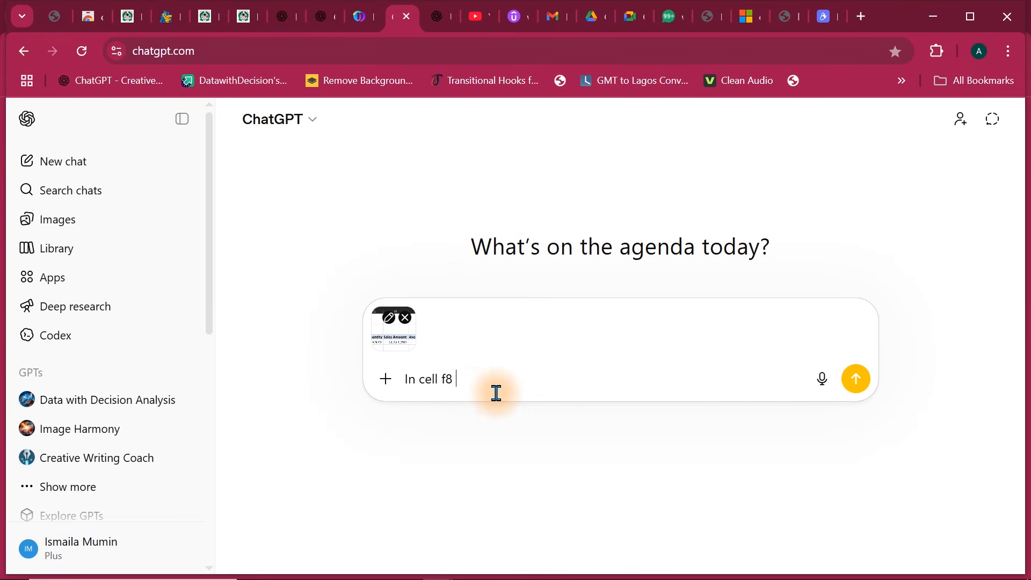
text(want to)
key(BackSpace)
key(BackSpace)
key(BackSpace)
key(BackSpace)
key(BackSpace)
key(BackSpace)
key(BackSpace)
key(BackSpace)
key(BackSpace)
key(BackSpace)
key(BackSpace)
key(BackSpace)
key(BackSpace)
key(BackSpace)
key(BackSpace)
key(BackSpace)
key(BackSpace)
key(BackSpace)
key(BackSpace)
key(BackSpace)
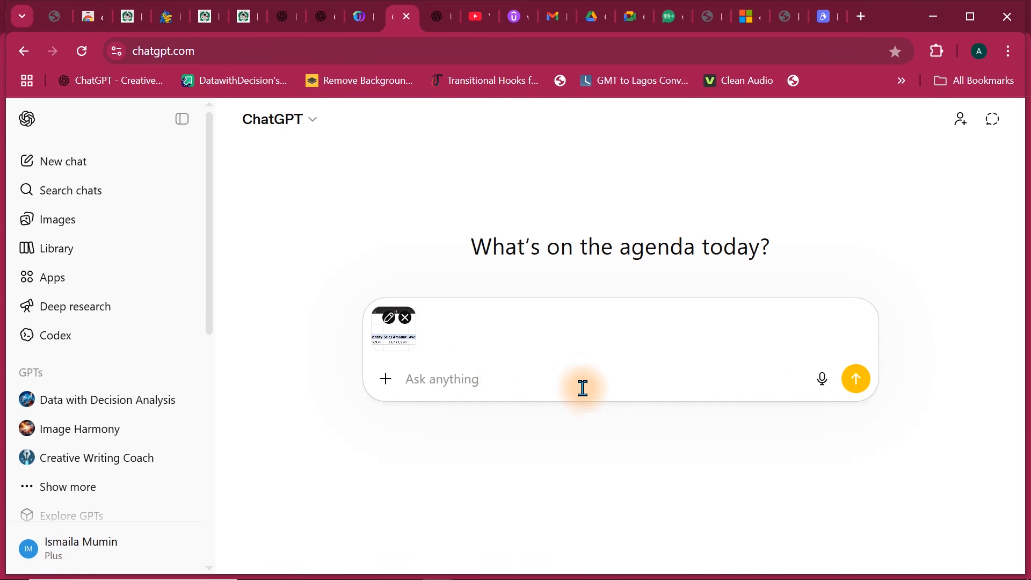
Dictate and send a prompt requesting a formula in F9 that formats F8 from hundreds up to millions with a Naira sign.
click(819, 385)
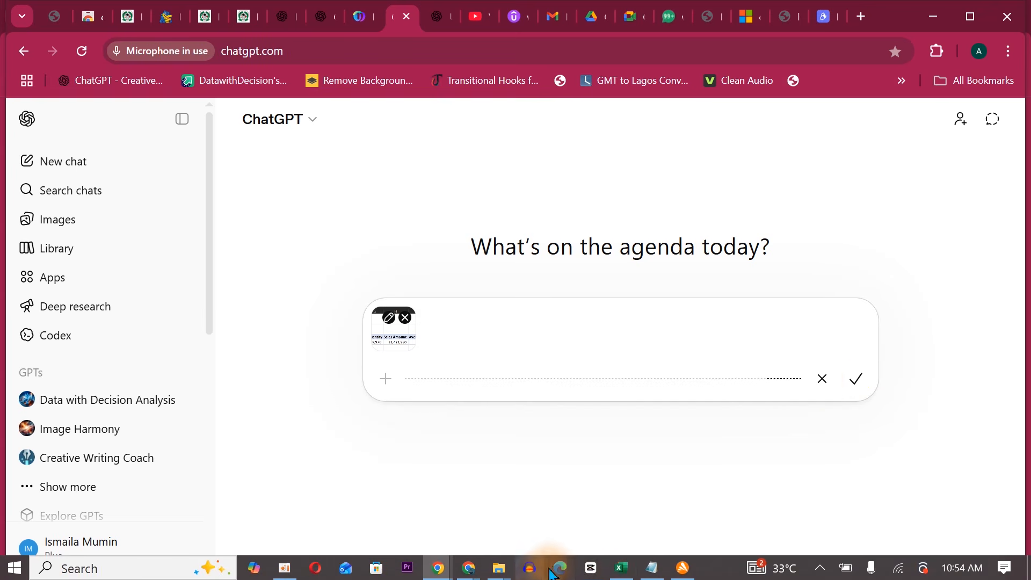
click(621, 567)
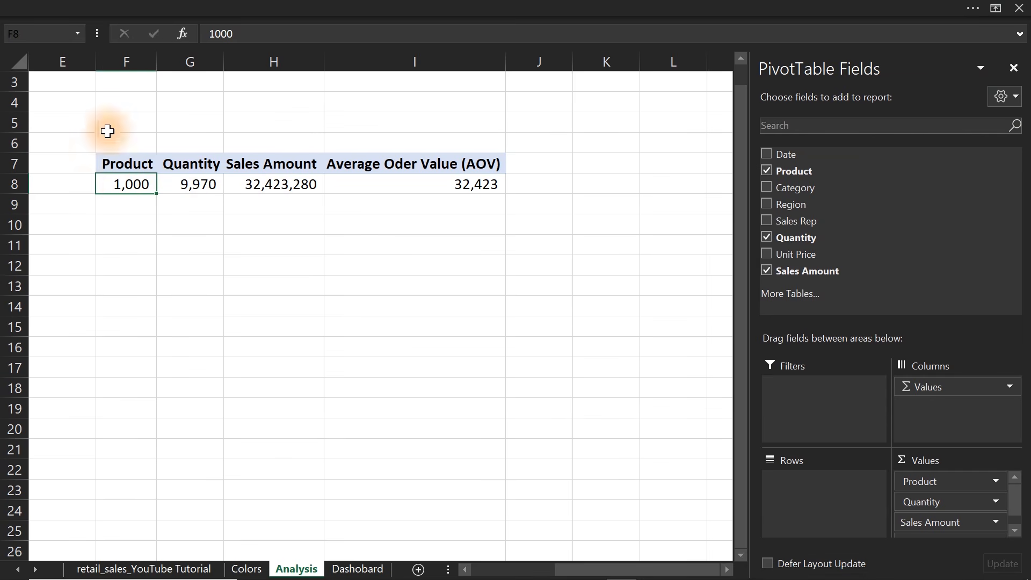
click(127, 199)
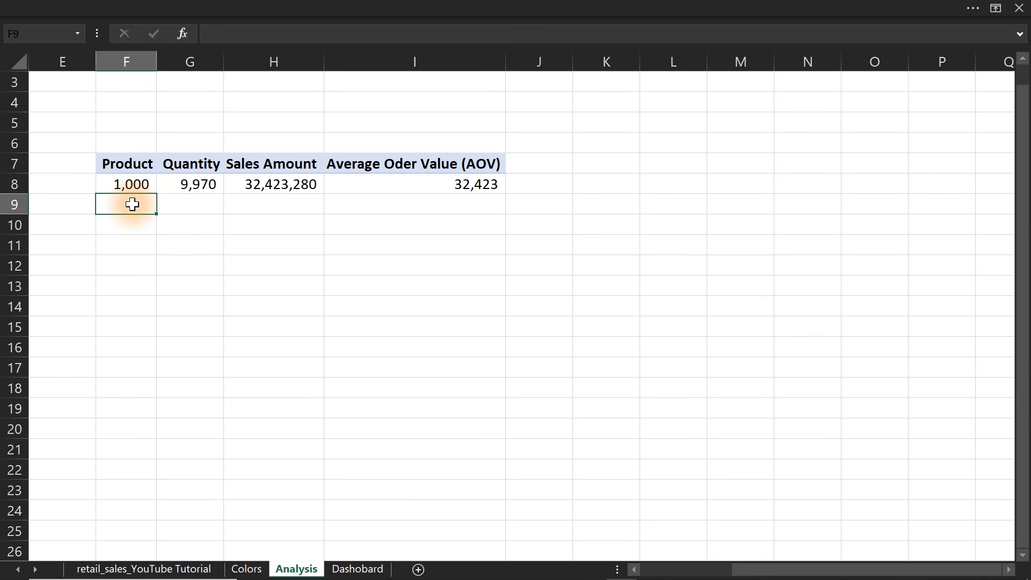
mouse_move(512, 577)
click(625, 577)
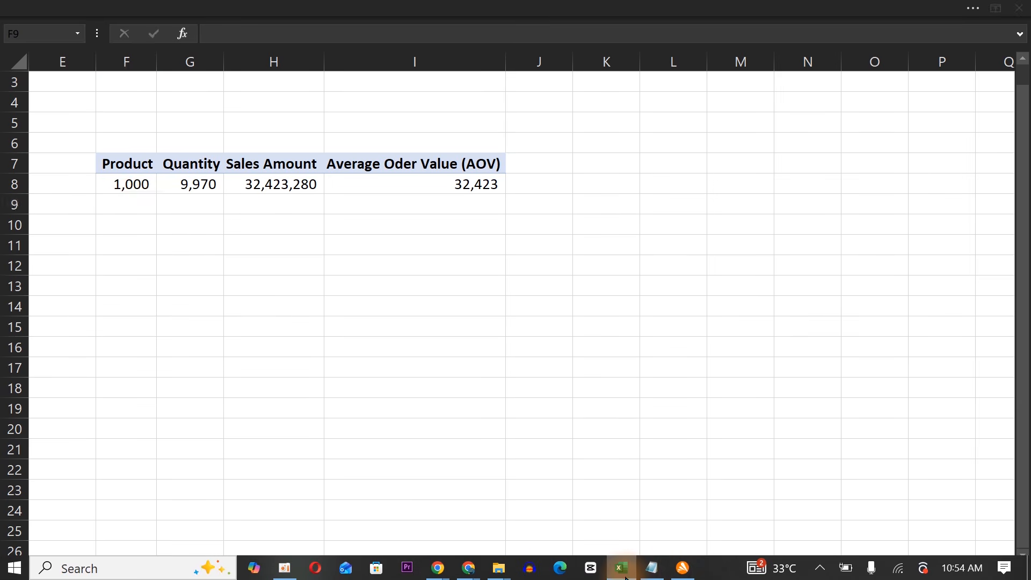
key(Return)
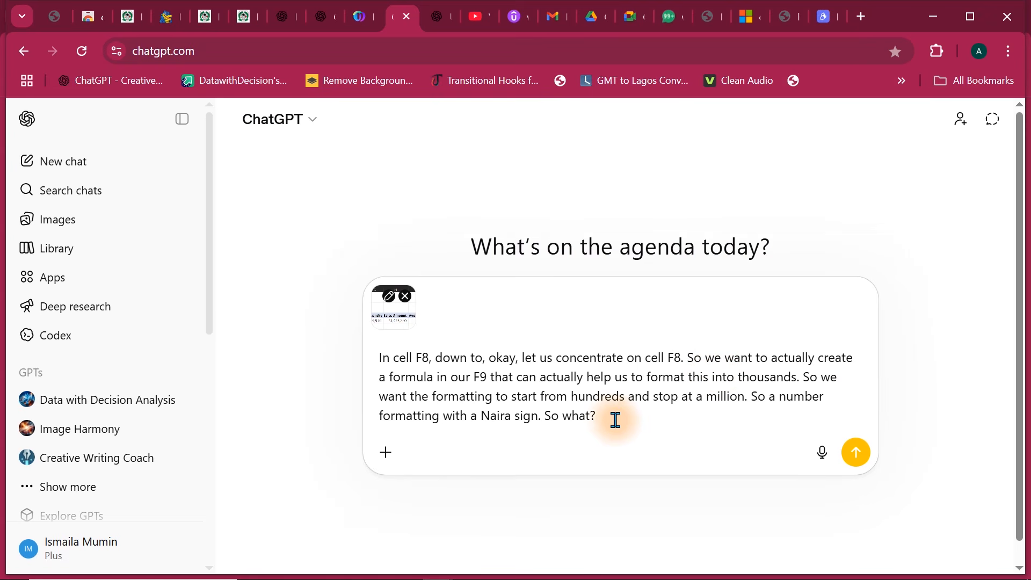
key(Return)
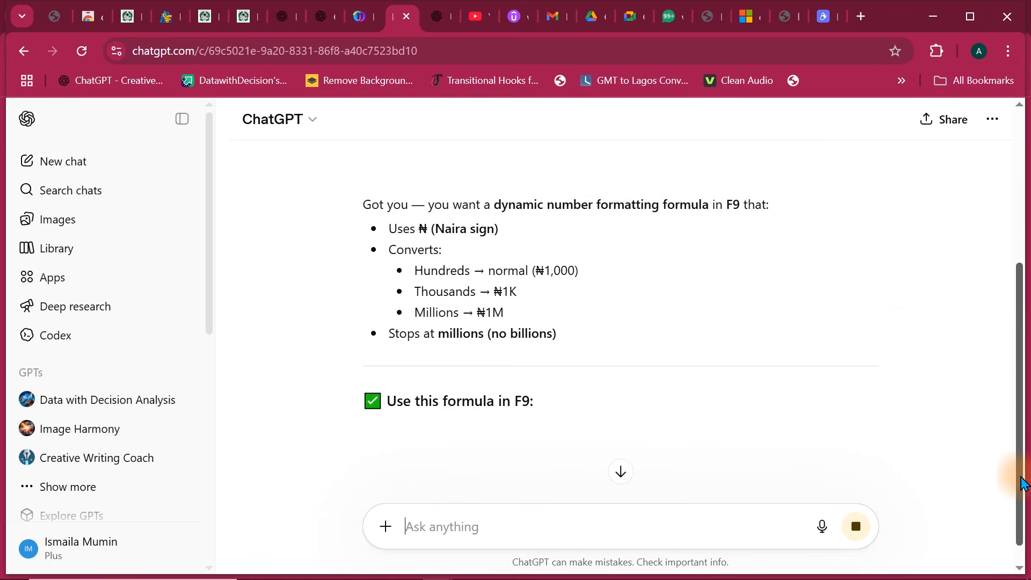
Copy the cleaner, no-decimal version of the formula from the ChatGPT reply and return to the Excel workbook.
drag(1016, 561, 1017, 579)
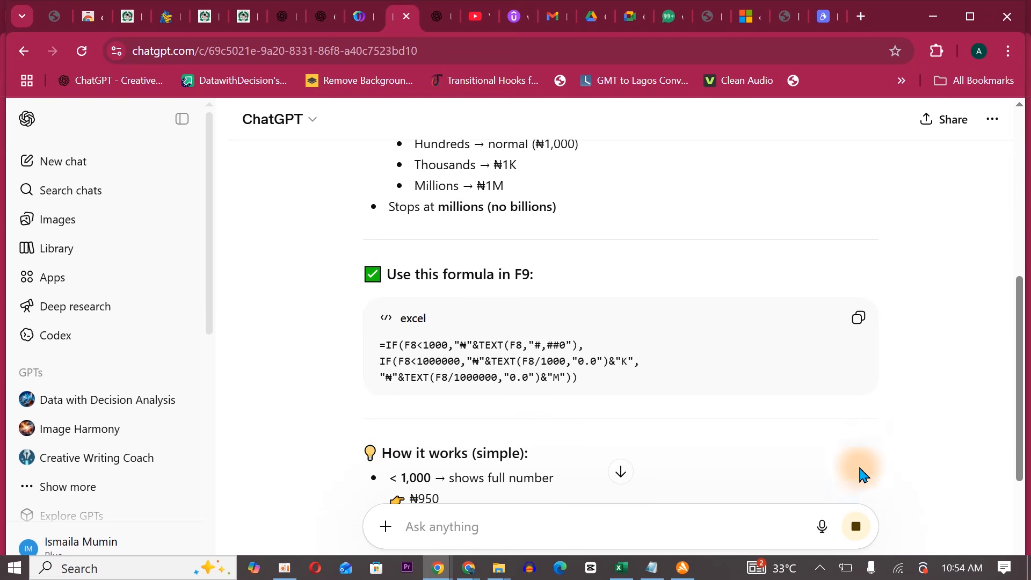
drag(1023, 345, 1020, 511)
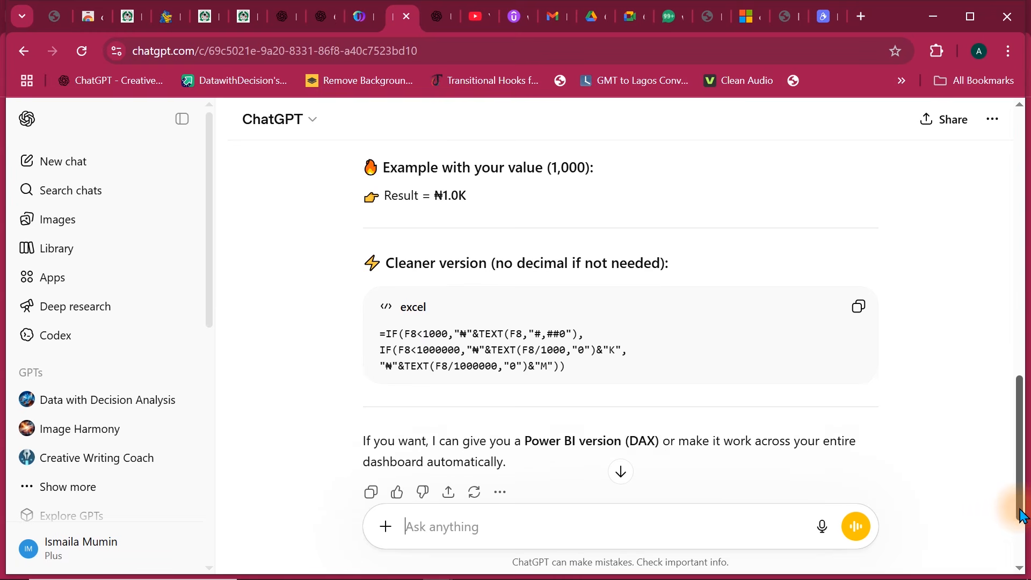
click(860, 329)
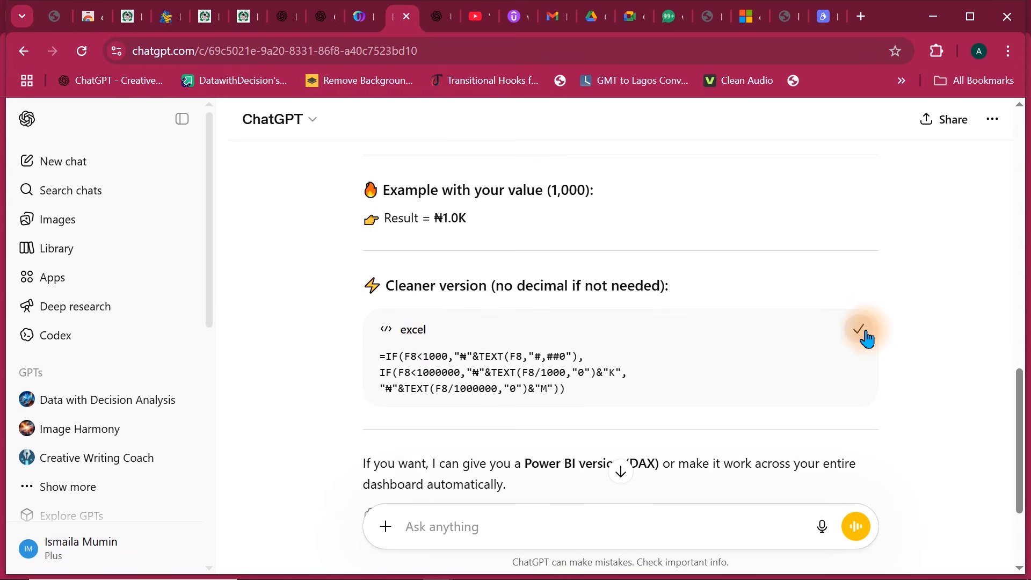
click(932, 21)
click(1012, 16)
mouse_move(506, 572)
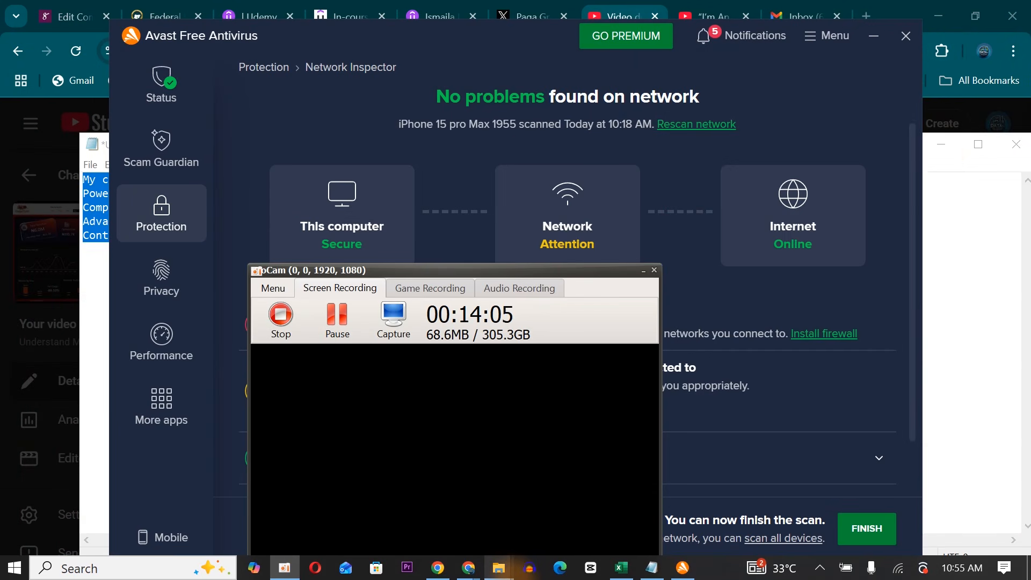
click(619, 568)
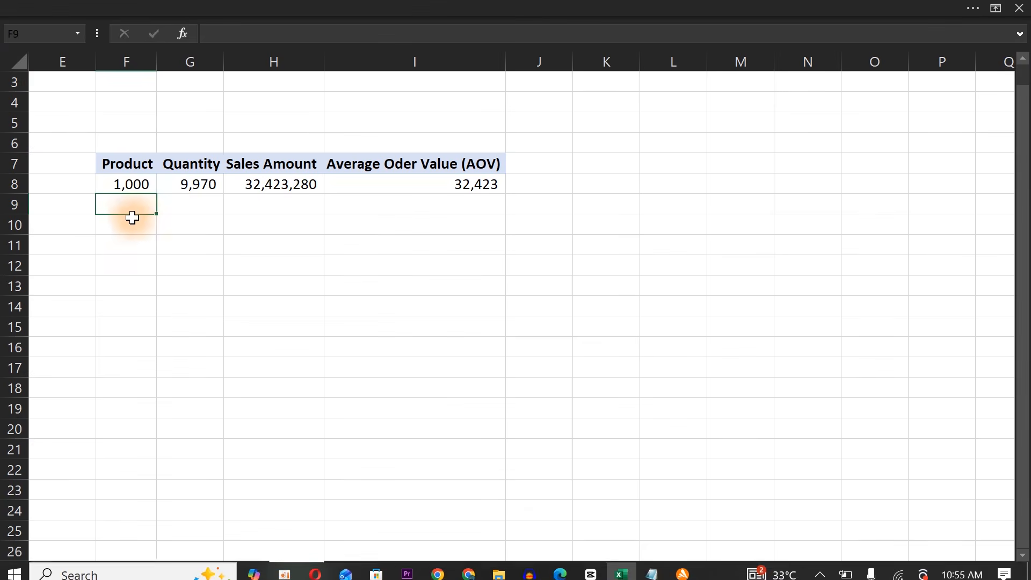
Try pasting the copied formula directly into cell F9, and undo the paste.
key(ctrl+v)
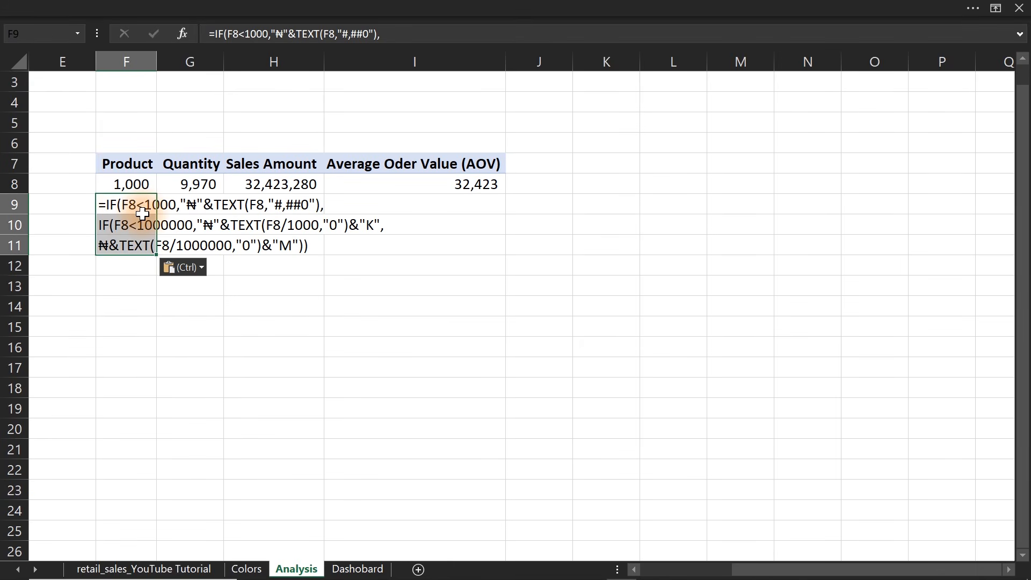
key(ctrl+z)
Enter the copied K/M Naira formula in cell F9 with a single leading equals sign, and fill it across to I9.
text(=)
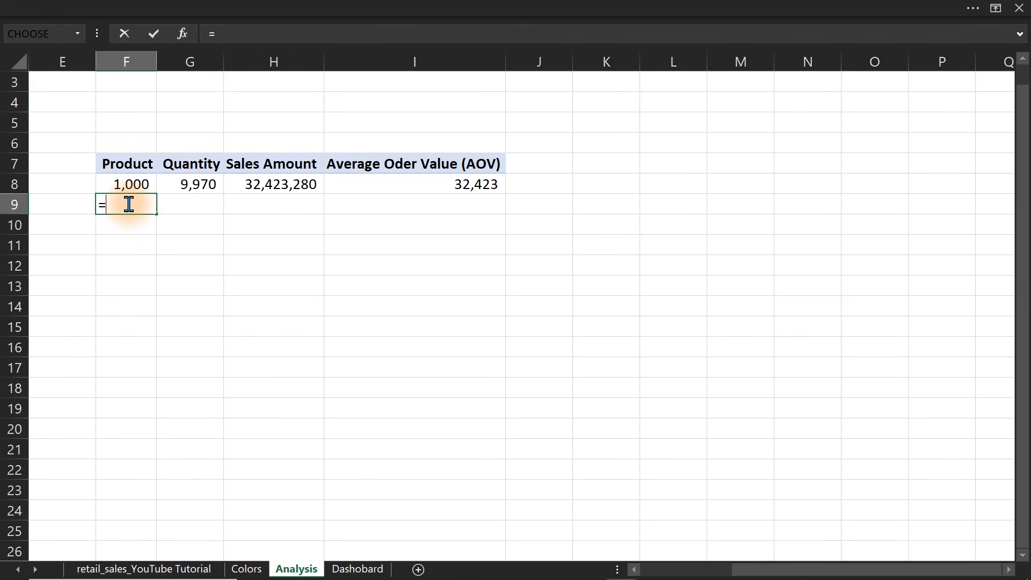
key(ctrl+v)
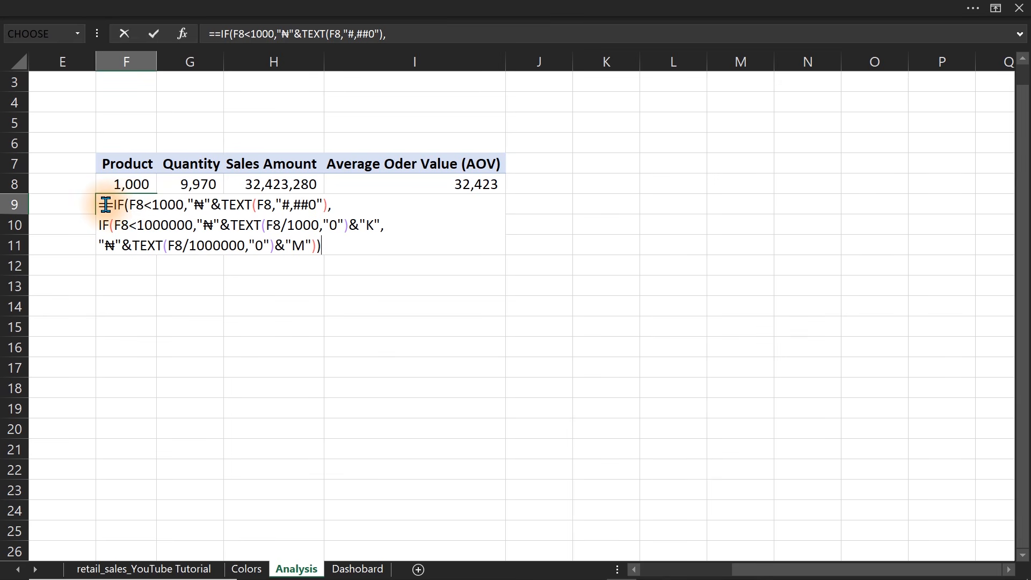
click(106, 204)
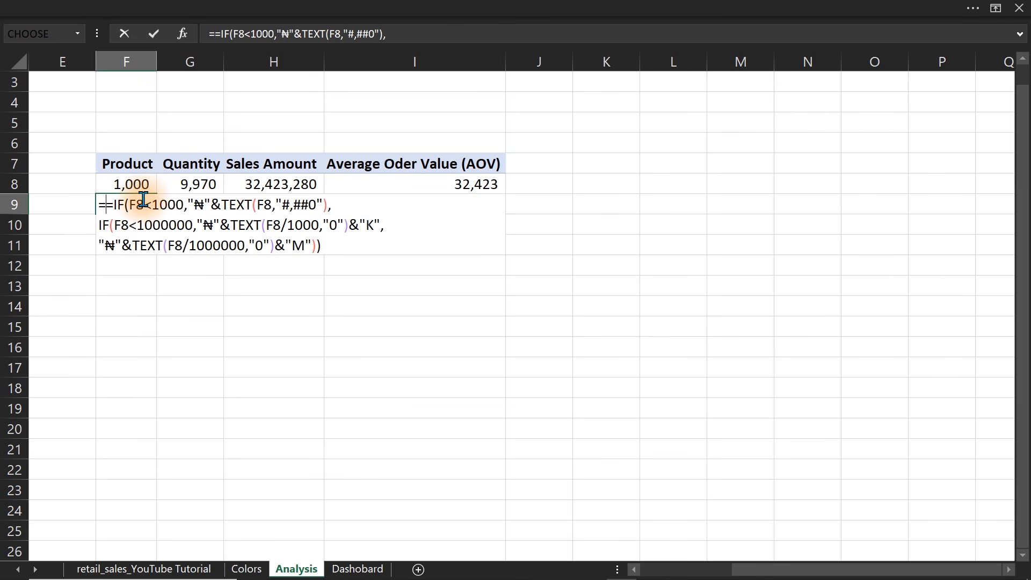
key(BackSpace)
key(Return)
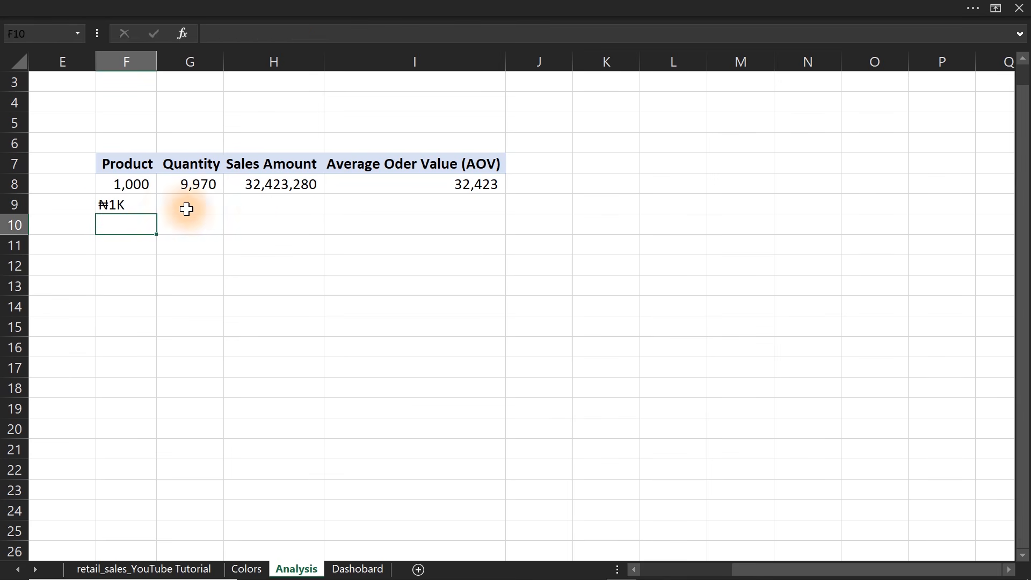
drag(141, 205, 516, 191)
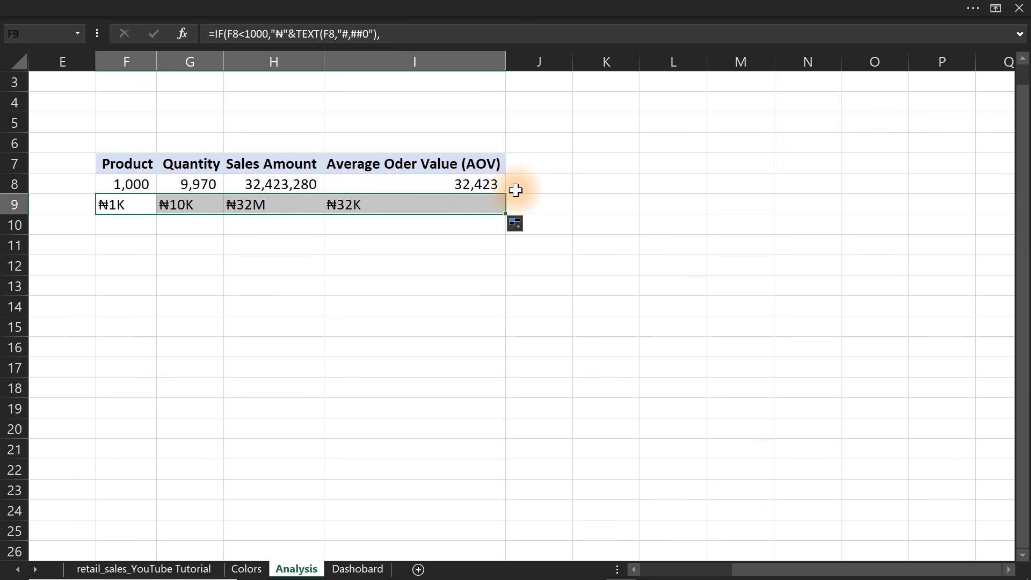
Remove the "₦"& prefix from all three branches of the Product formula in F9.
click(132, 204)
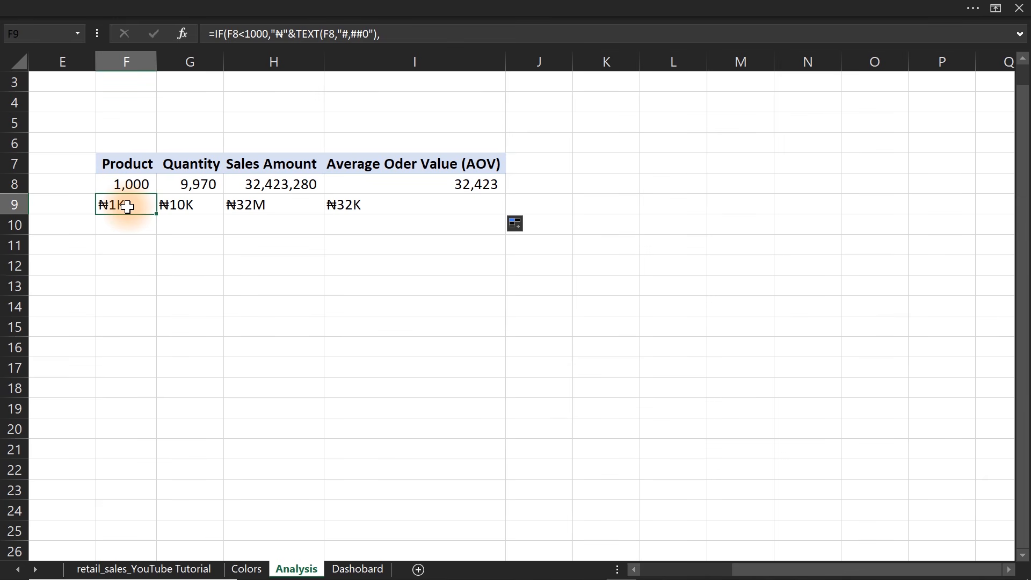
double_click(127, 206)
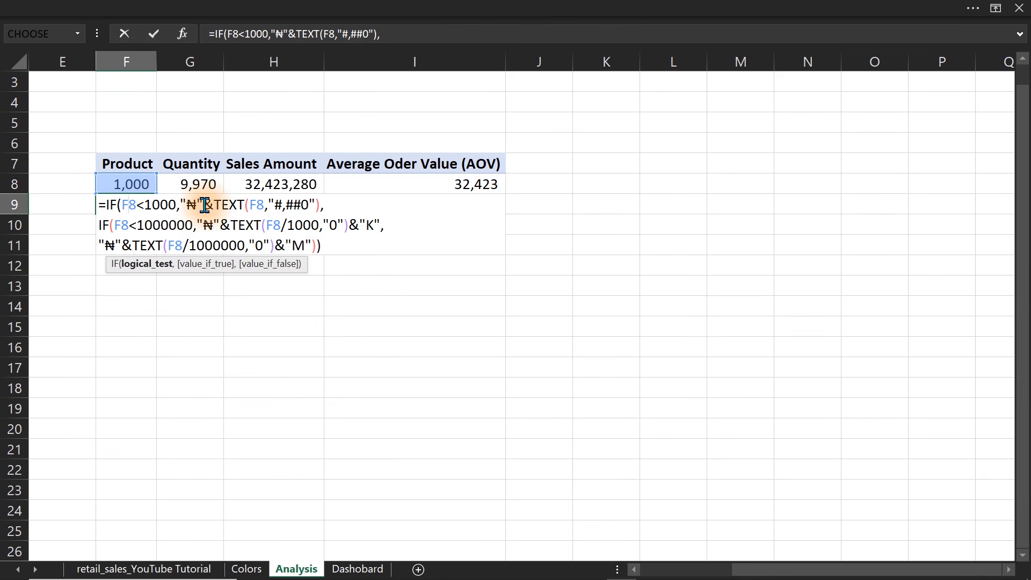
drag(179, 203, 215, 204)
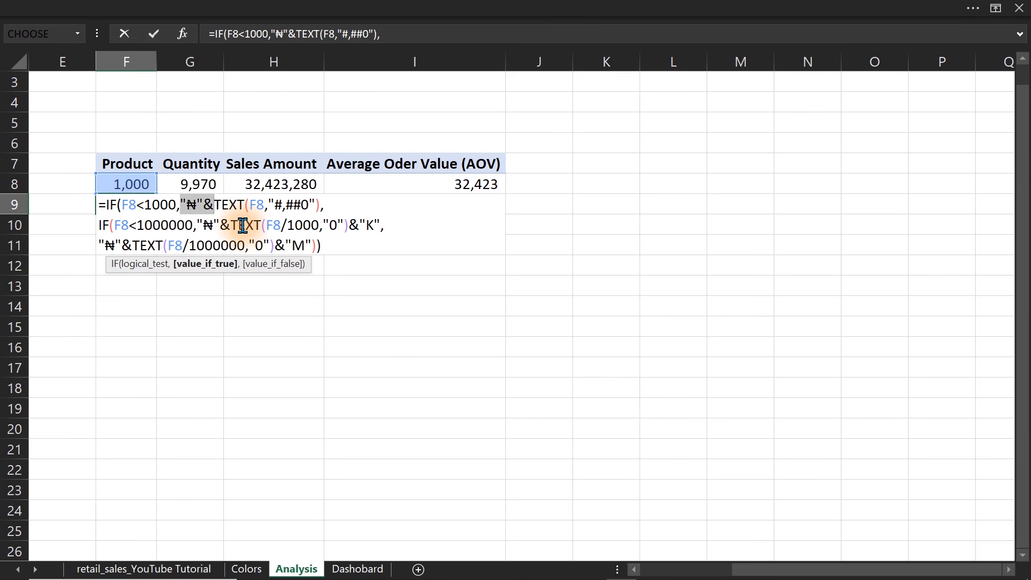
key(Delete)
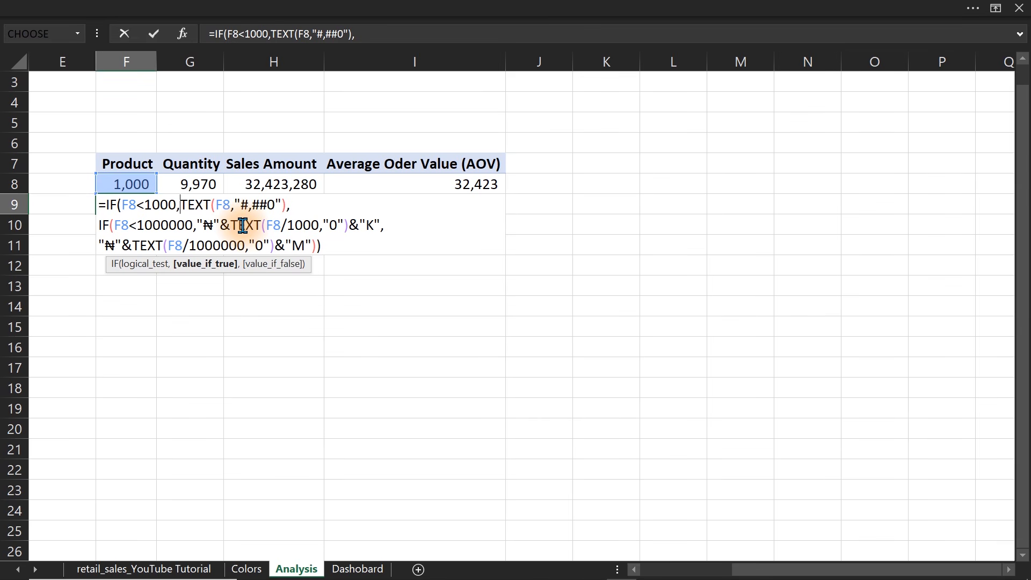
click(207, 225)
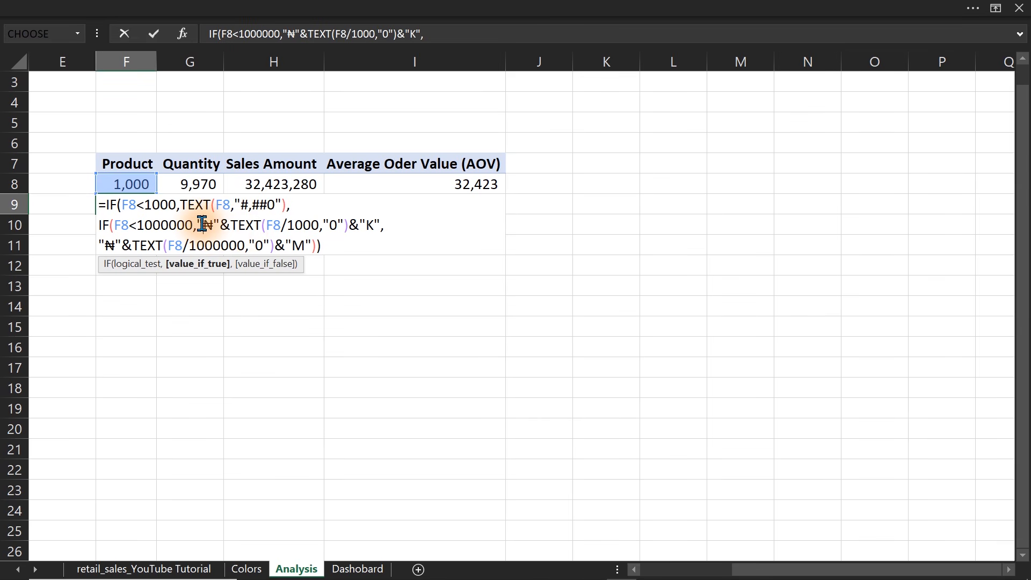
drag(197, 225, 231, 226)
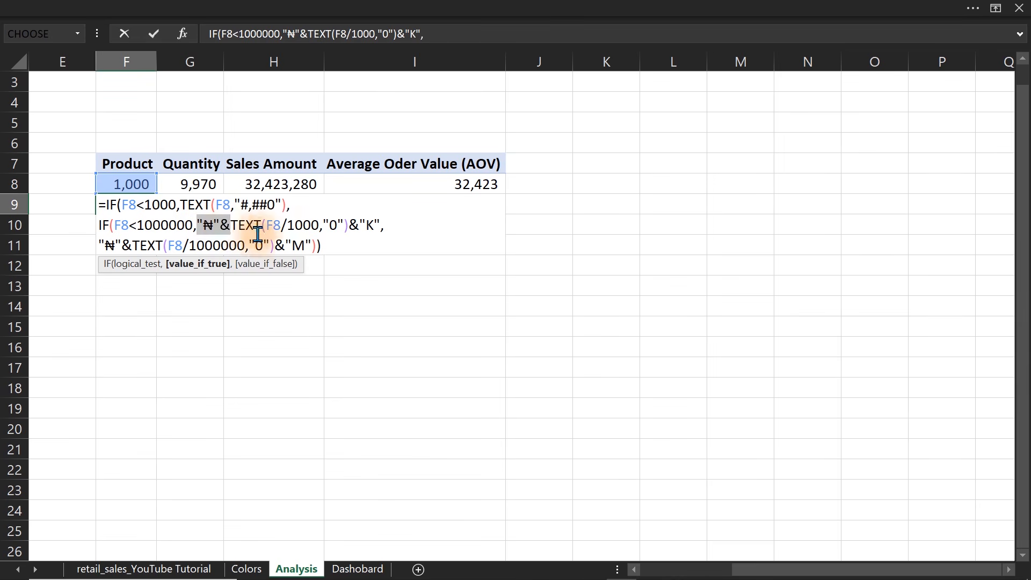
key(Delete)
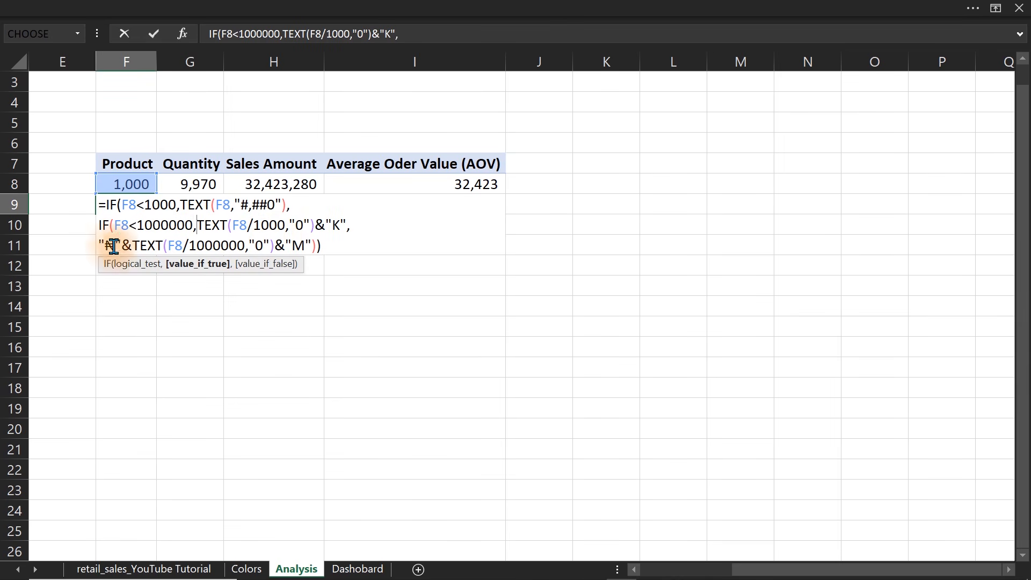
drag(100, 243, 131, 245)
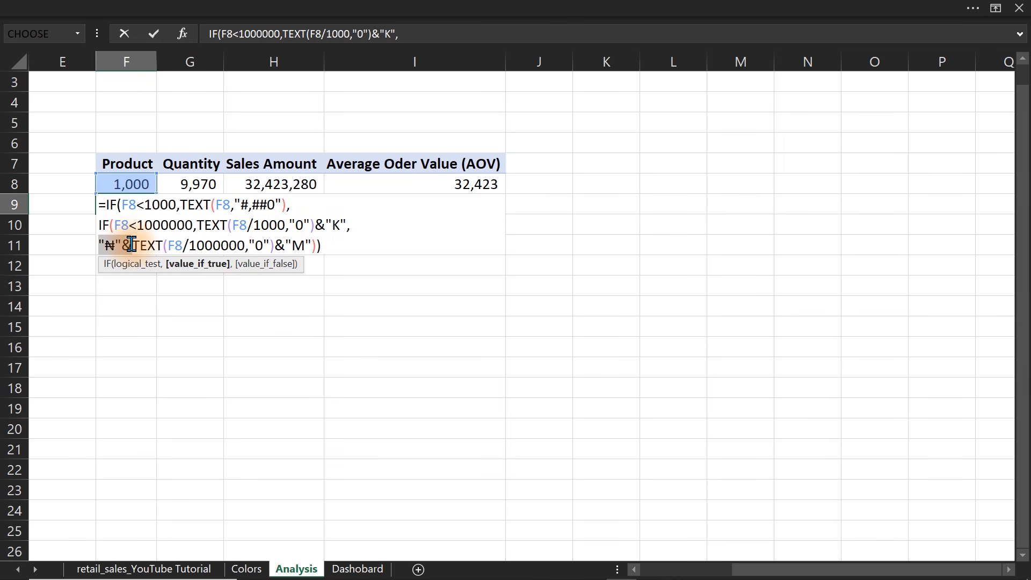
key(Delete)
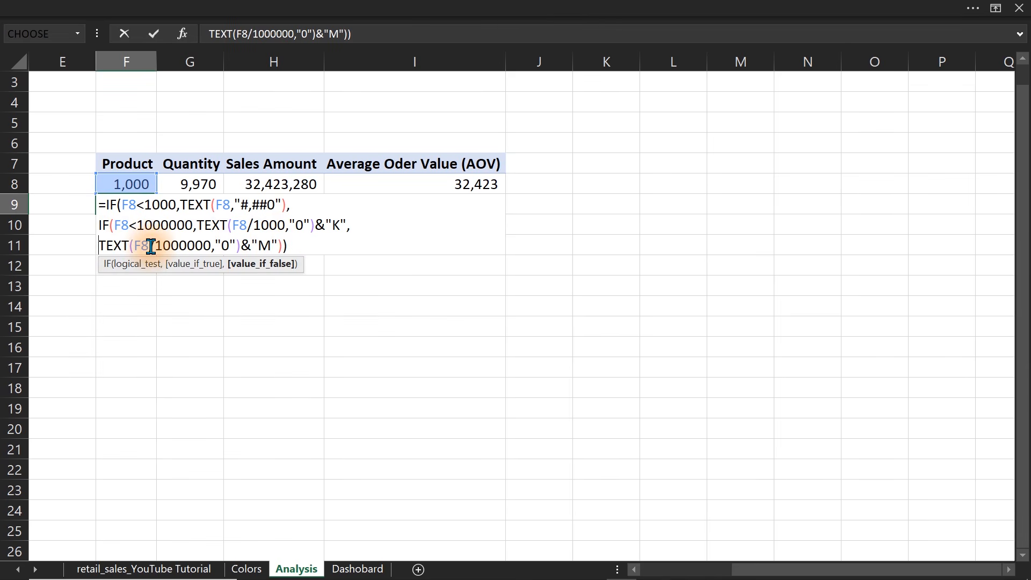
key(Return)
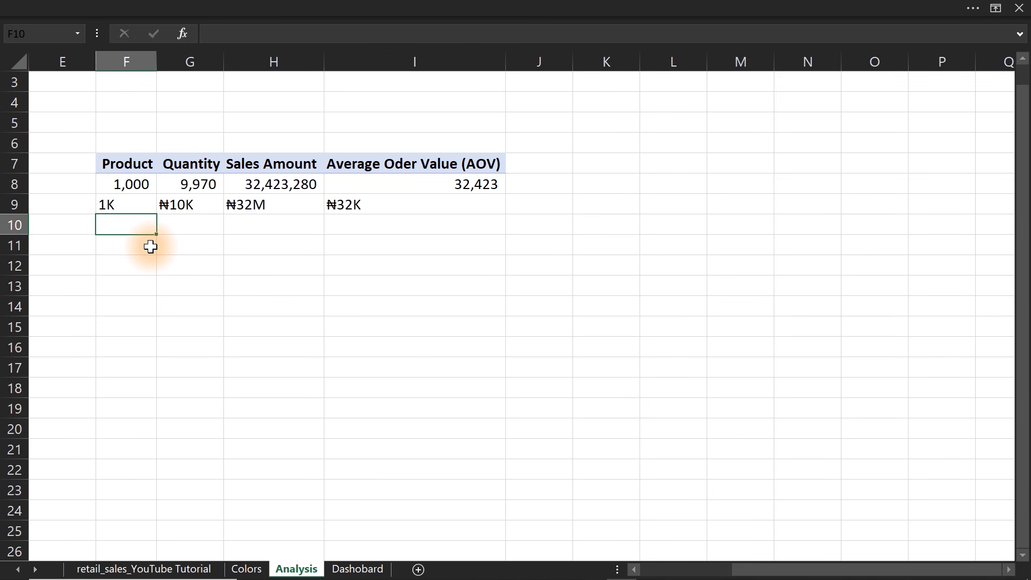
click(182, 205)
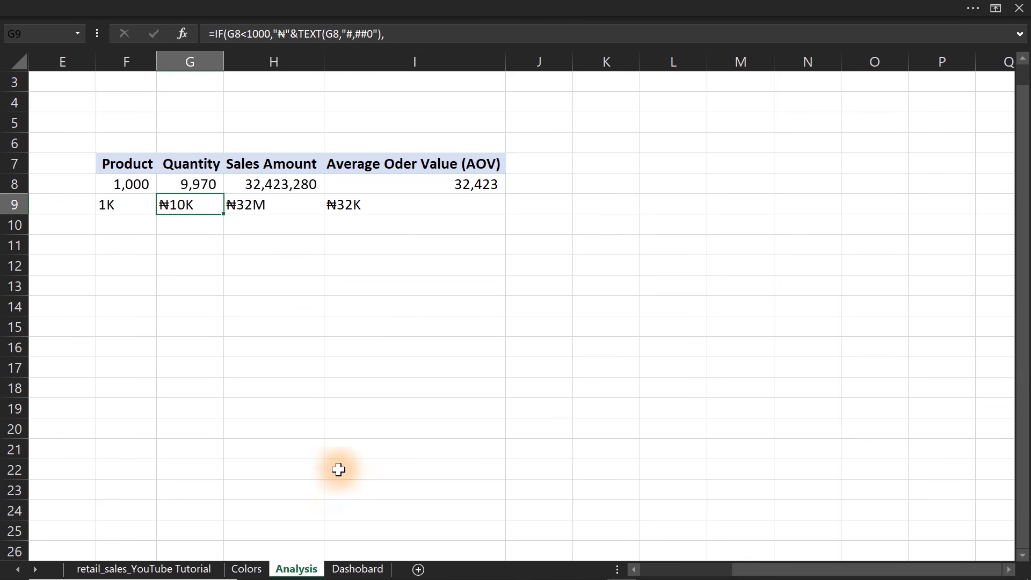
On the Dashobard sheet, hide the formula bar, the row and column headings and the gridlines.
click(349, 570)
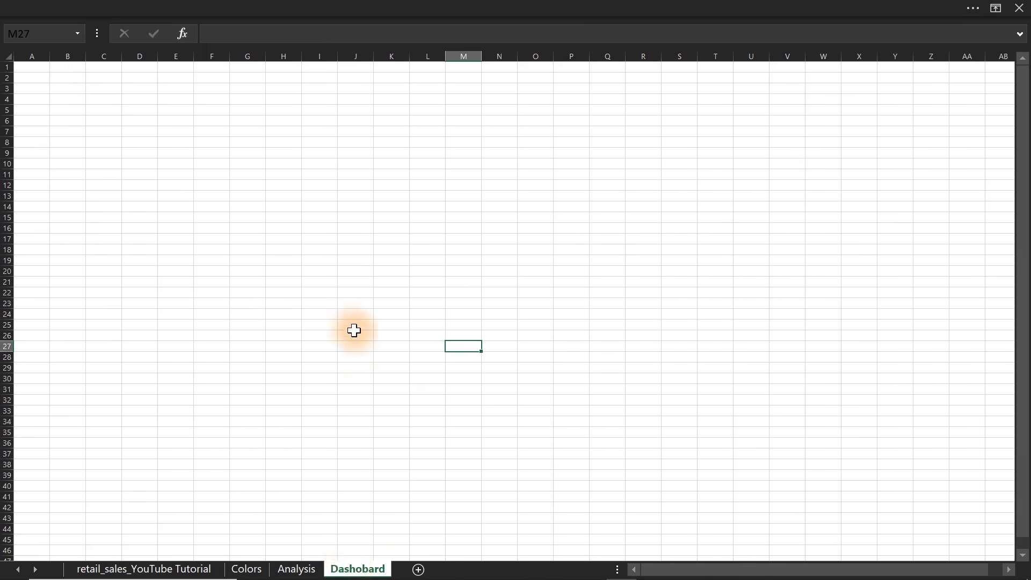
click(325, 279)
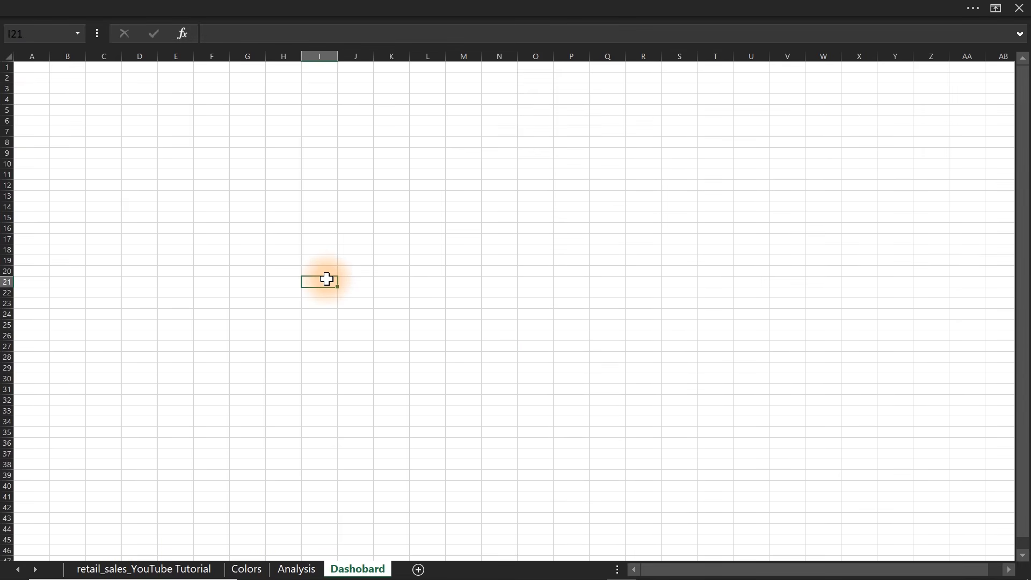
click(309, 6)
click(457, 39)
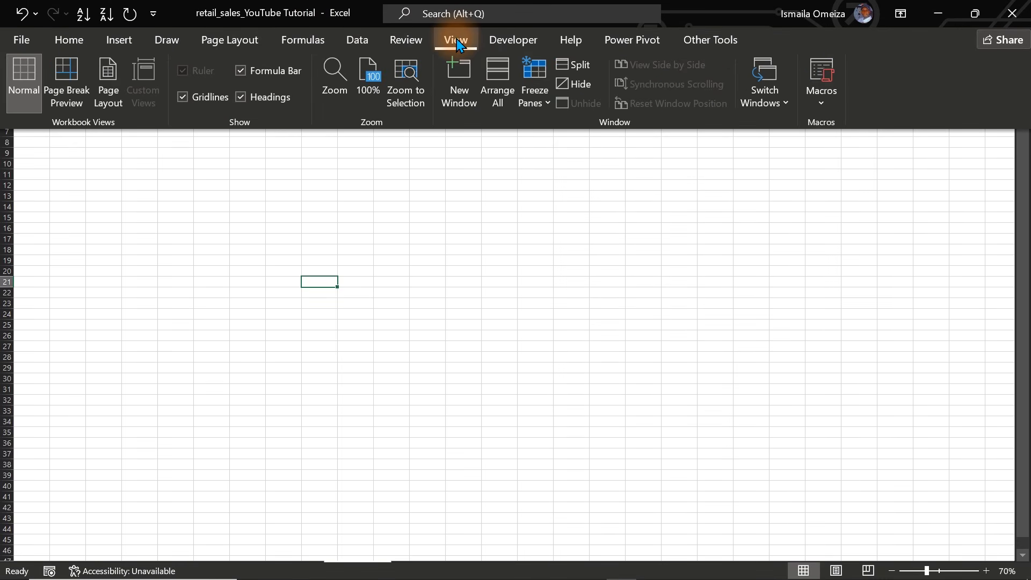
click(273, 71)
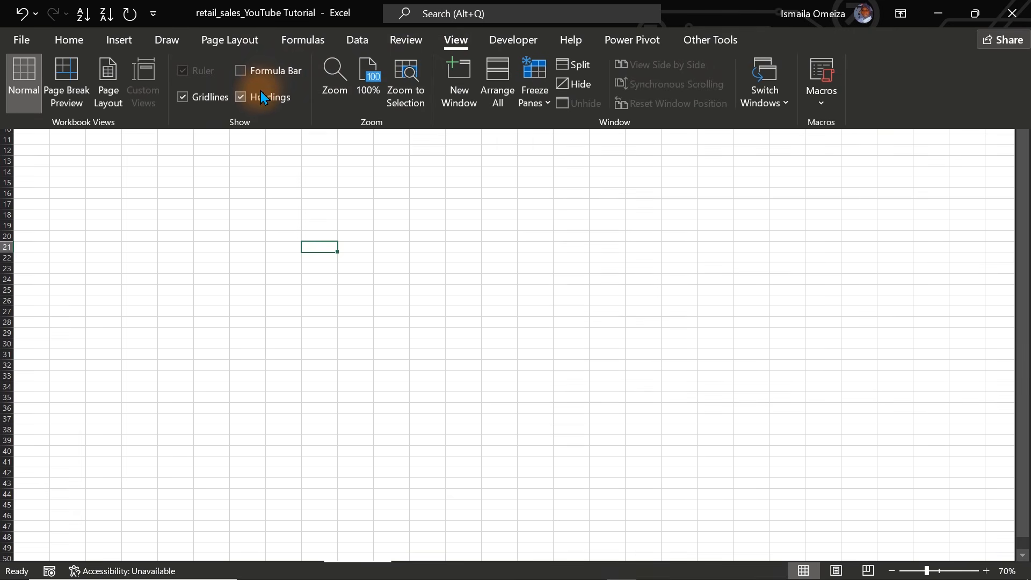
click(264, 96)
click(199, 105)
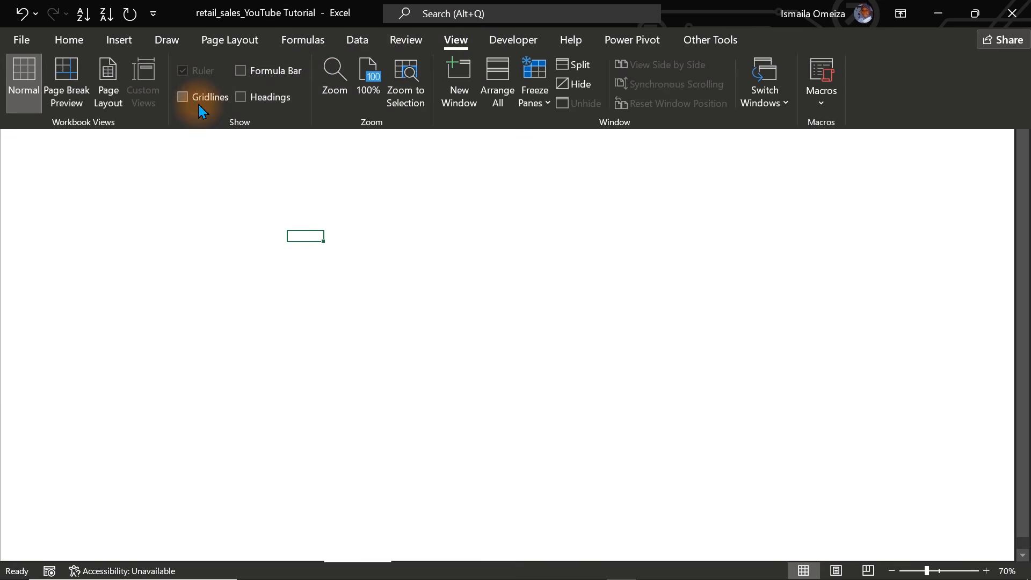
key(ctrl+shift+F1)
Fill every cell of the Dashobard sheet with a light grey background.
click(207, 193)
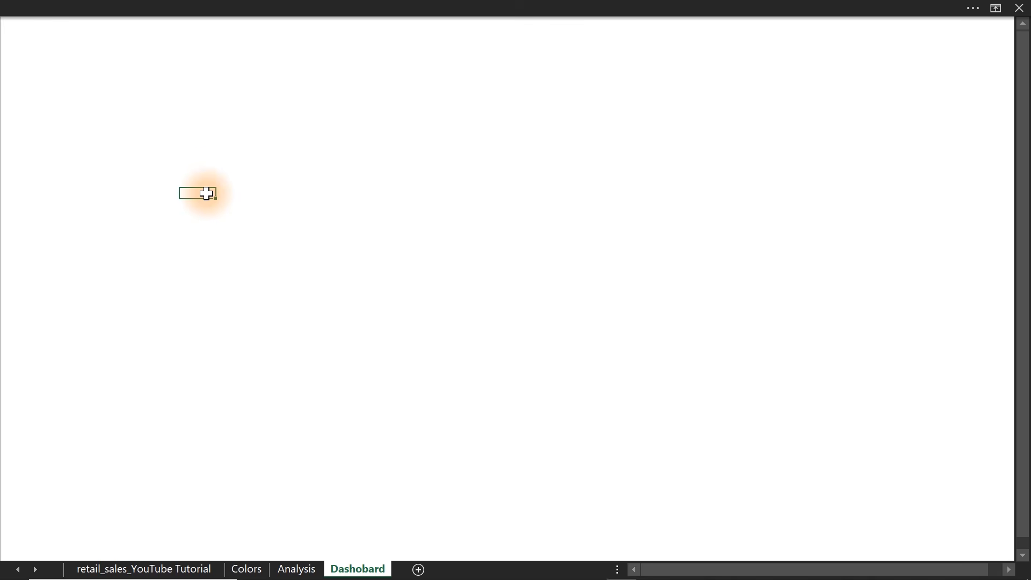
key(ctrl+a)
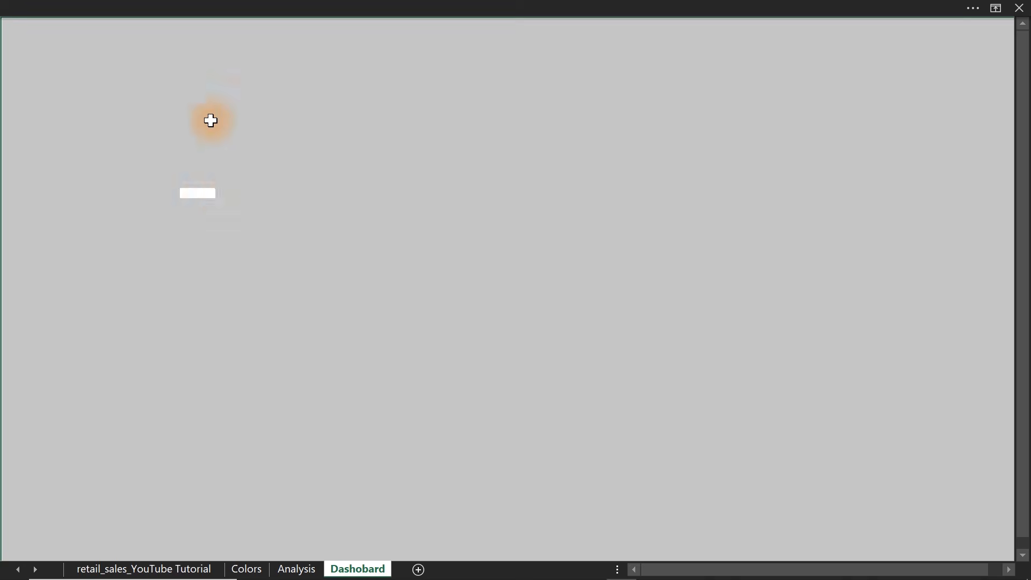
click(198, 8)
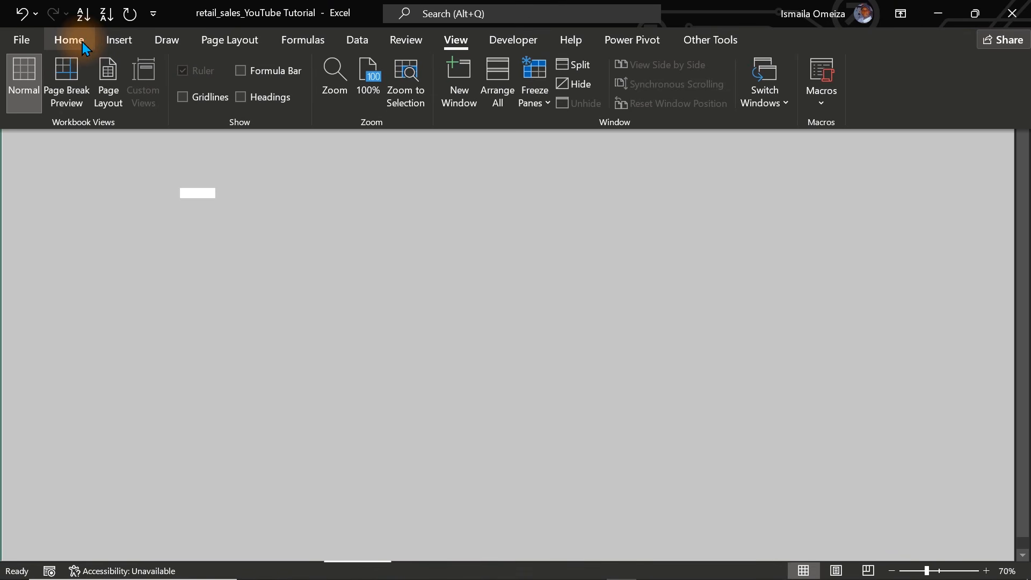
click(70, 41)
click(209, 97)
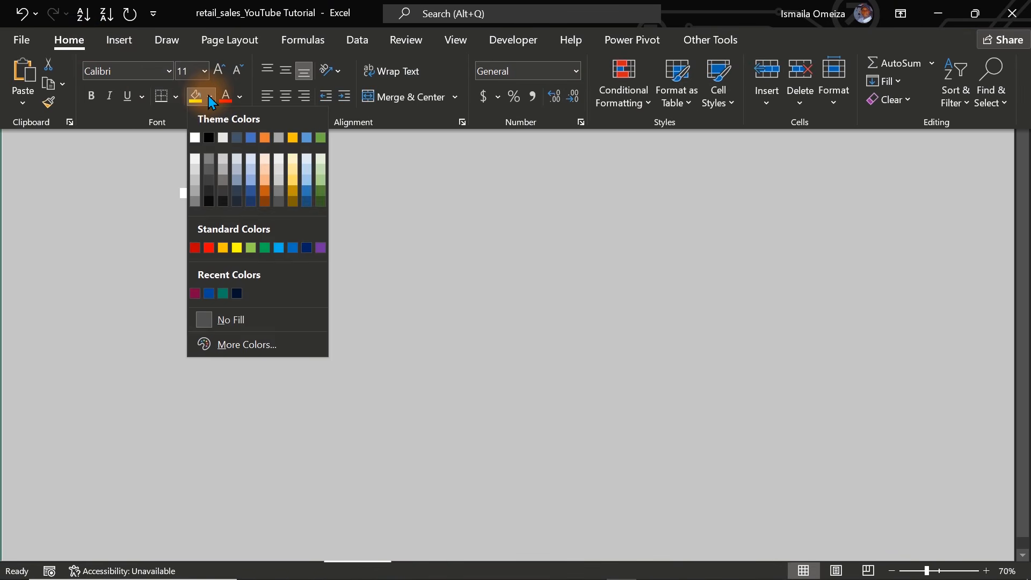
click(196, 173)
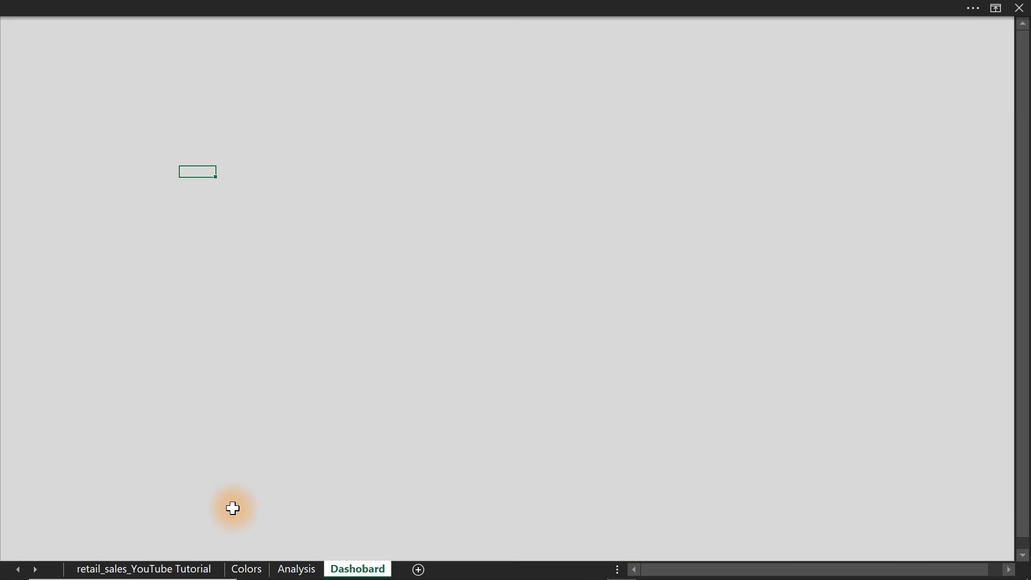
Copy the blue rectangle from the Colors sheet and paste it onto the Dashobard sheet.
click(245, 569)
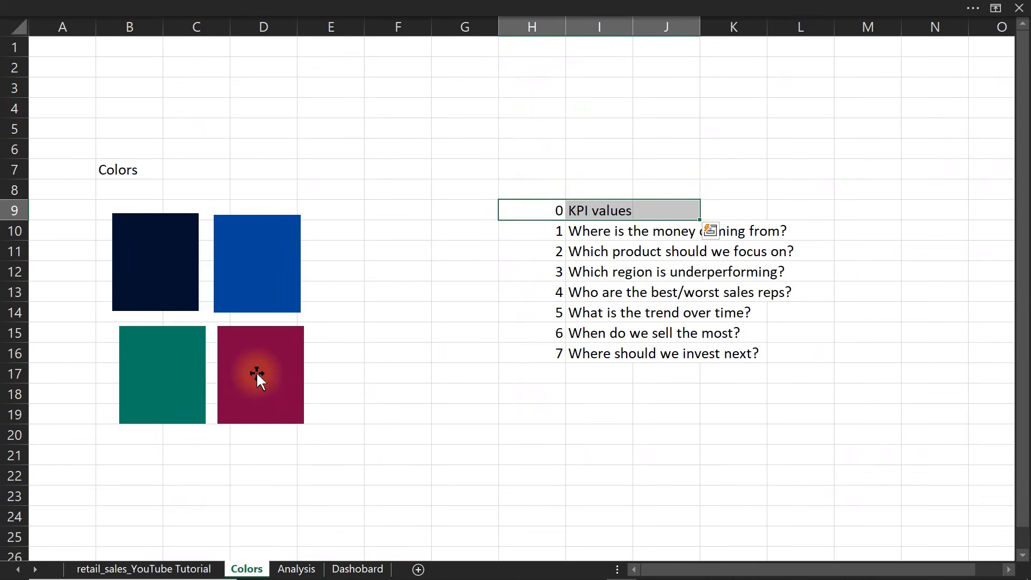
click(271, 281)
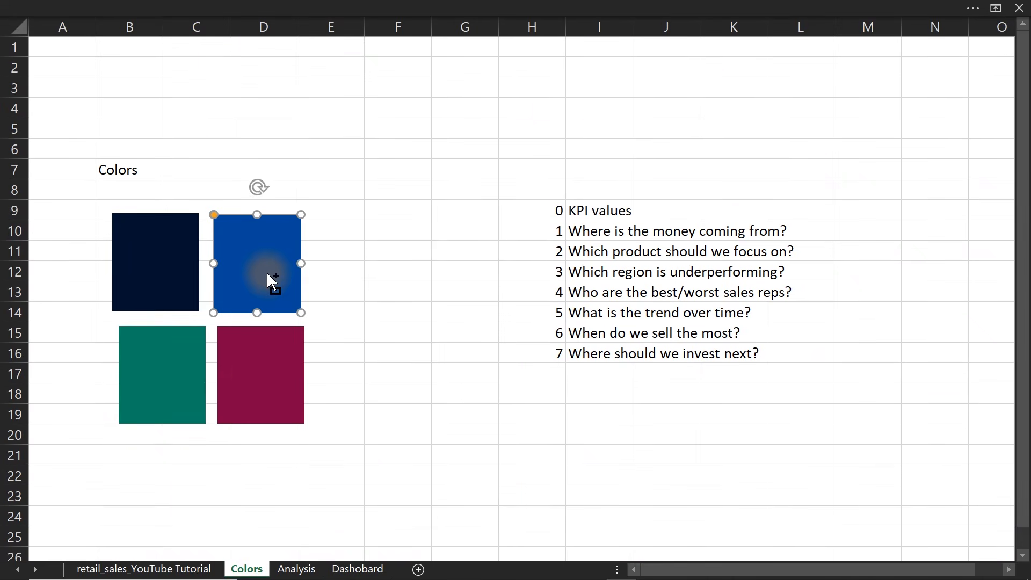
click(358, 569)
click(295, 250)
key(ctrl+v)
Move the blue rectangle to the top of the Dashobard sheet and stretch it across the full visible width as a header banner.
drag(310, 261, 4, 36)
drag(40, 69, 1008, 27)
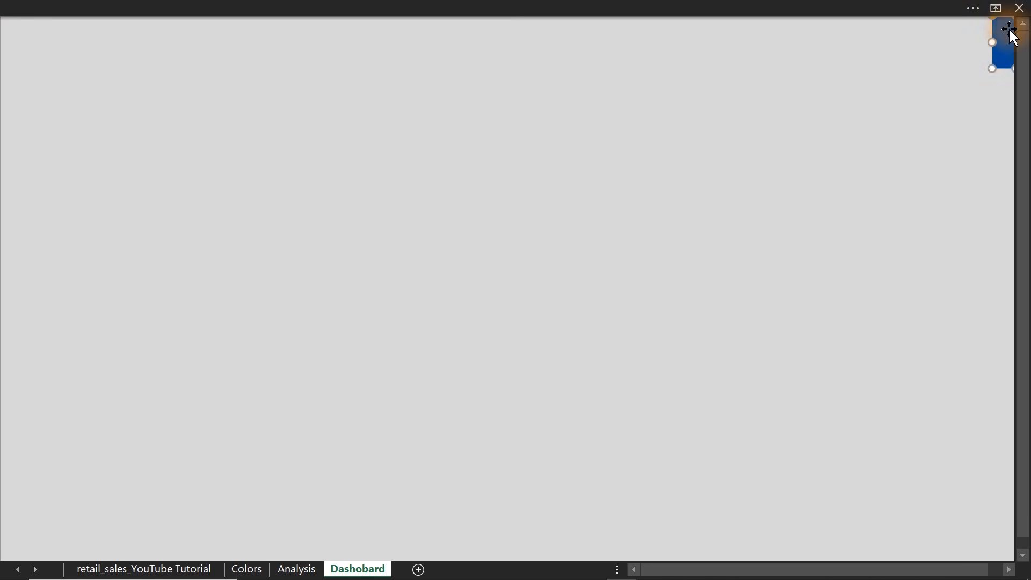
drag(991, 68, 3, 132)
click(277, 257)
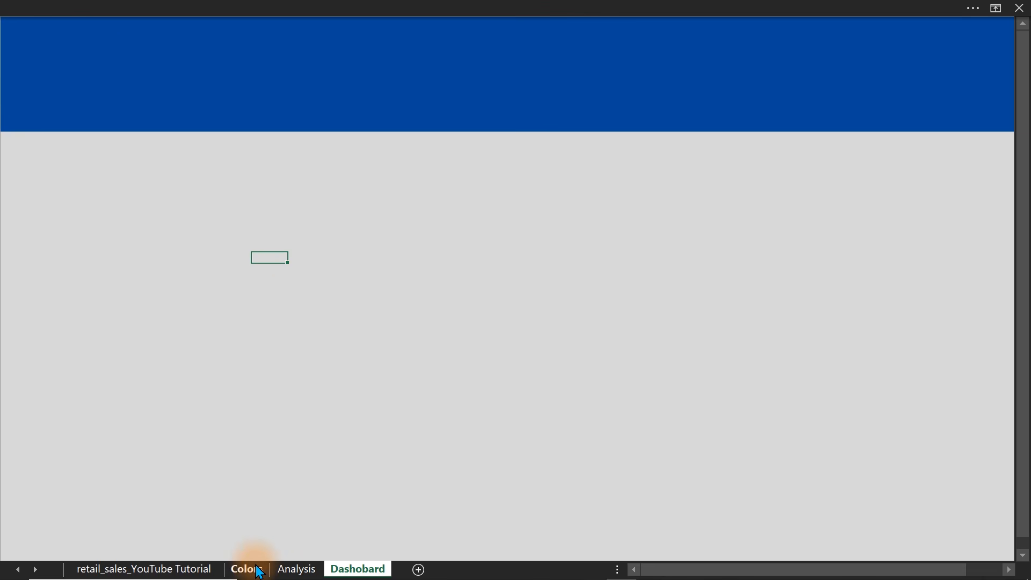
click(378, 387)
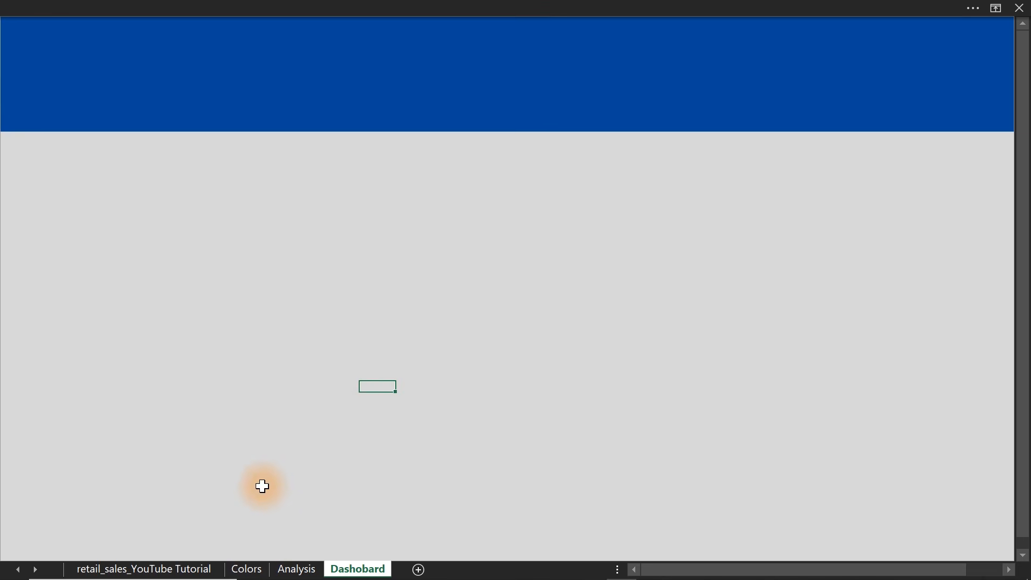
click(296, 569)
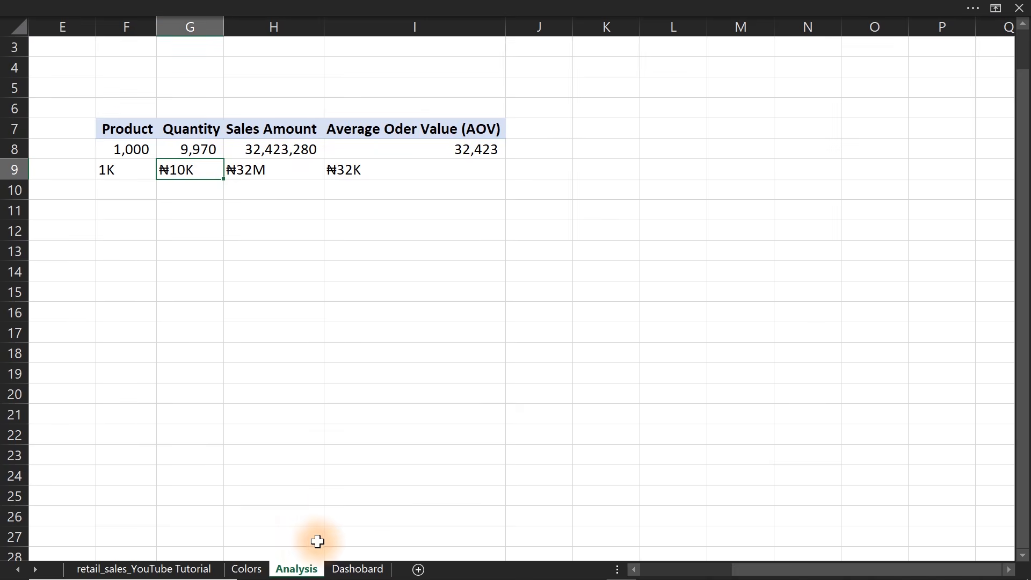
click(357, 567)
On the Dashobard sheet, draw a rounded rectangle on the grey area below the blue header banner.
click(331, 290)
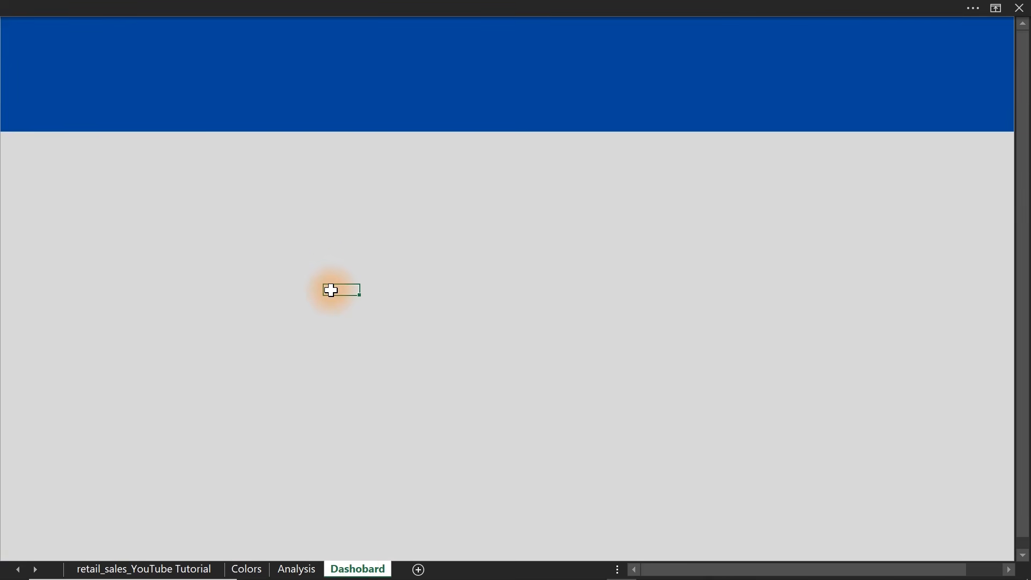
click(212, 2)
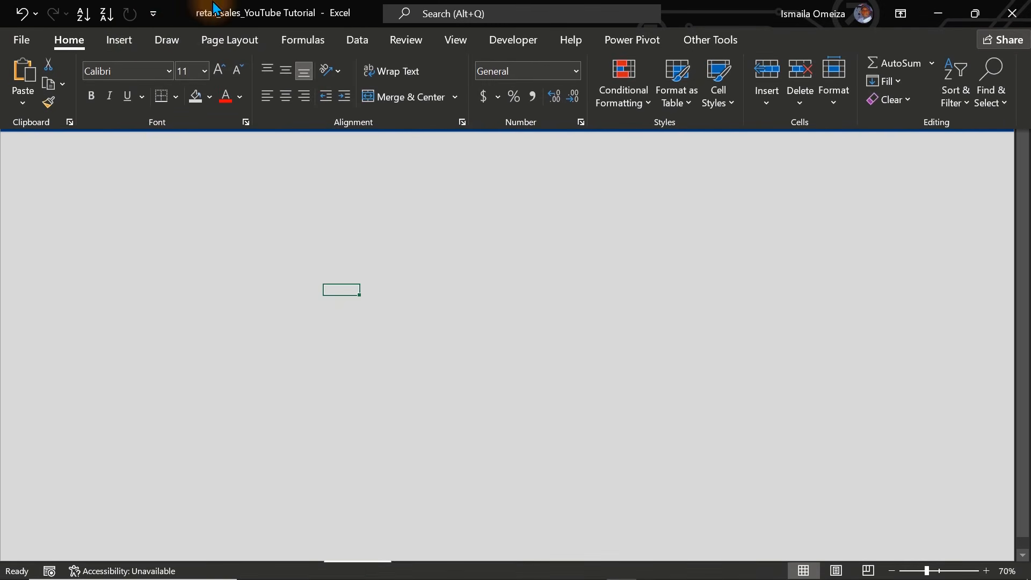
click(121, 40)
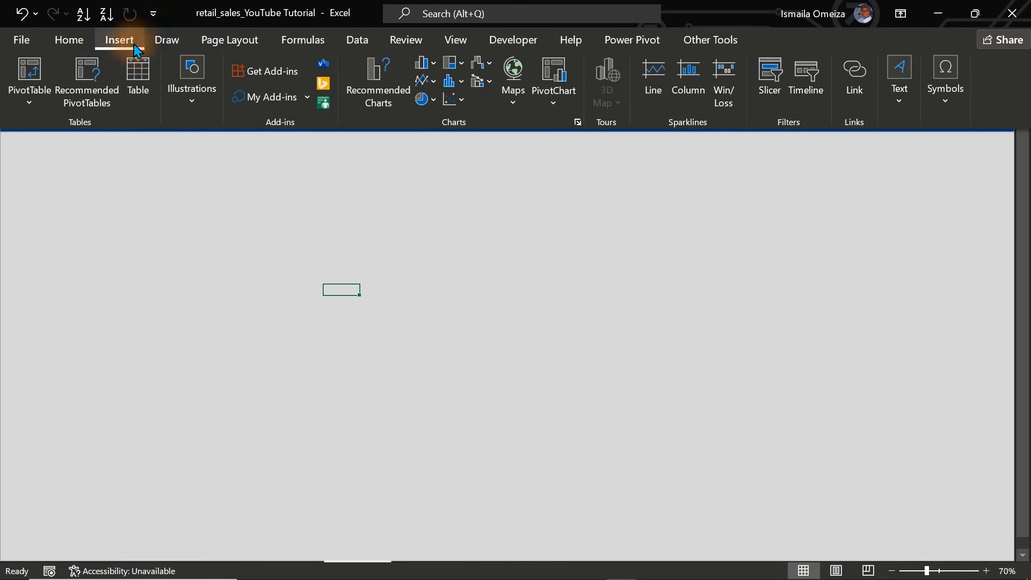
click(185, 96)
click(221, 180)
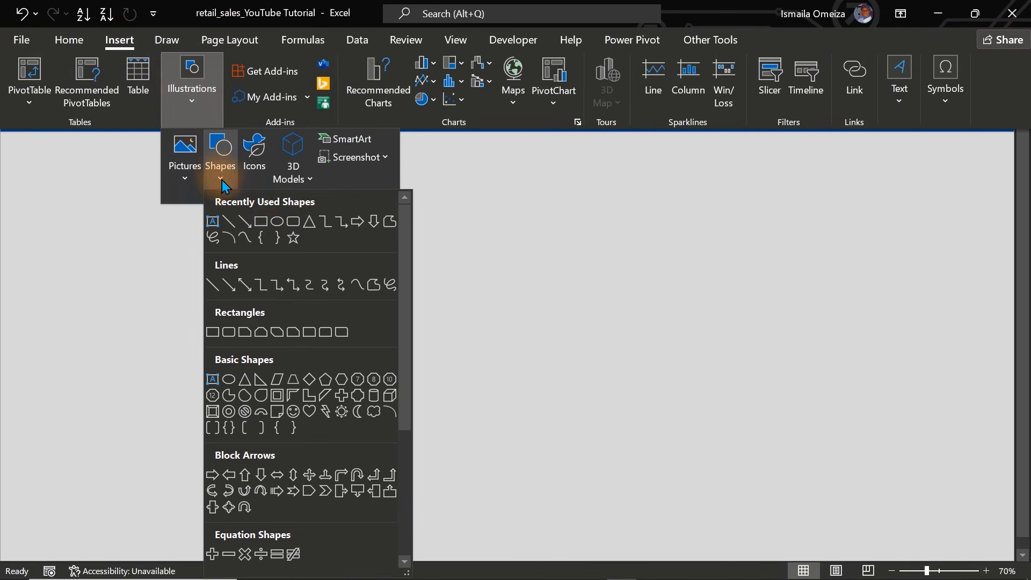
click(293, 221)
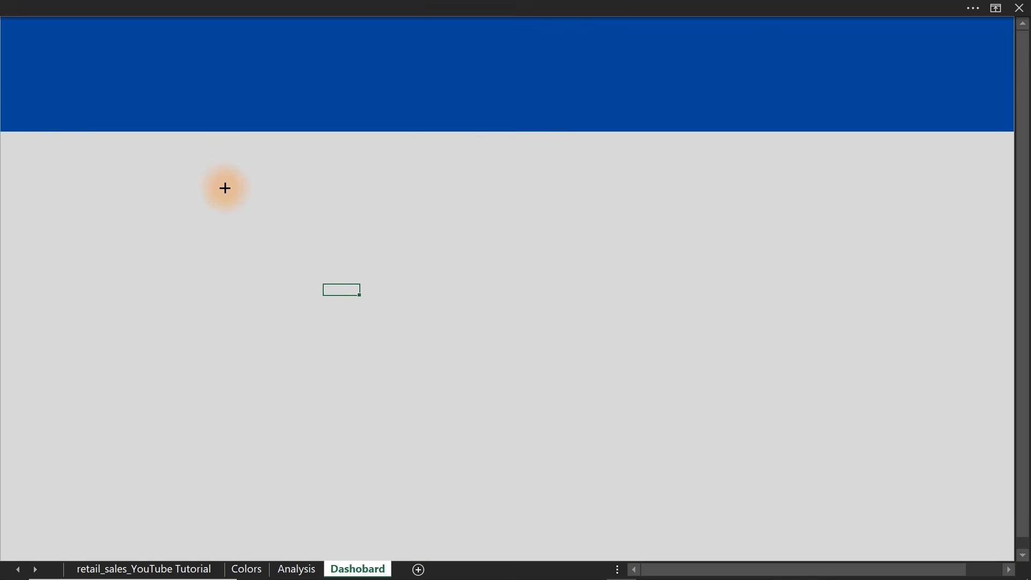
mouse_move(225, 188)
mouse_down()
mouse_move(375, 278)
mouse_move(359, 330)
mouse_up()
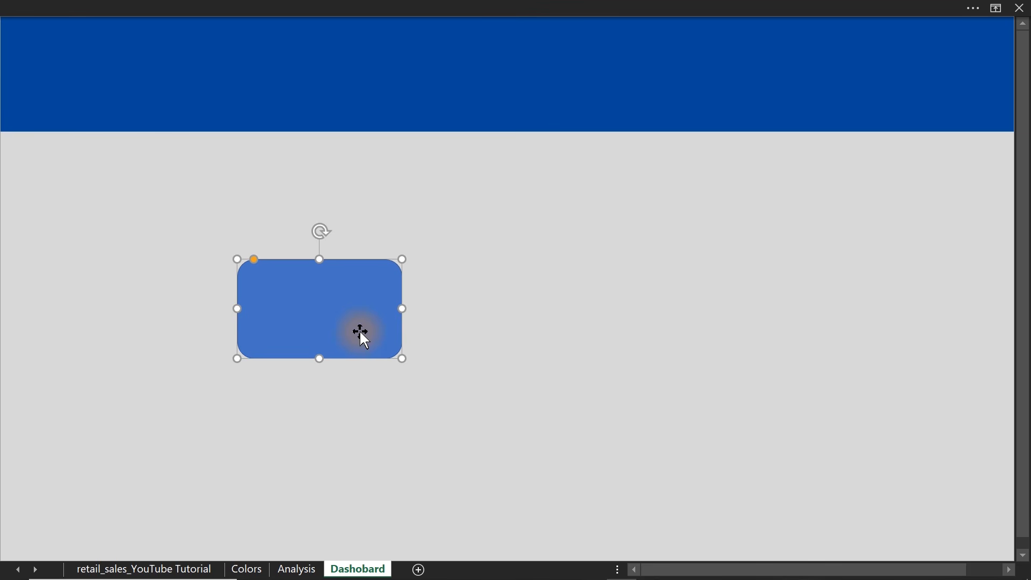
drag(326, 320, 260, 316)
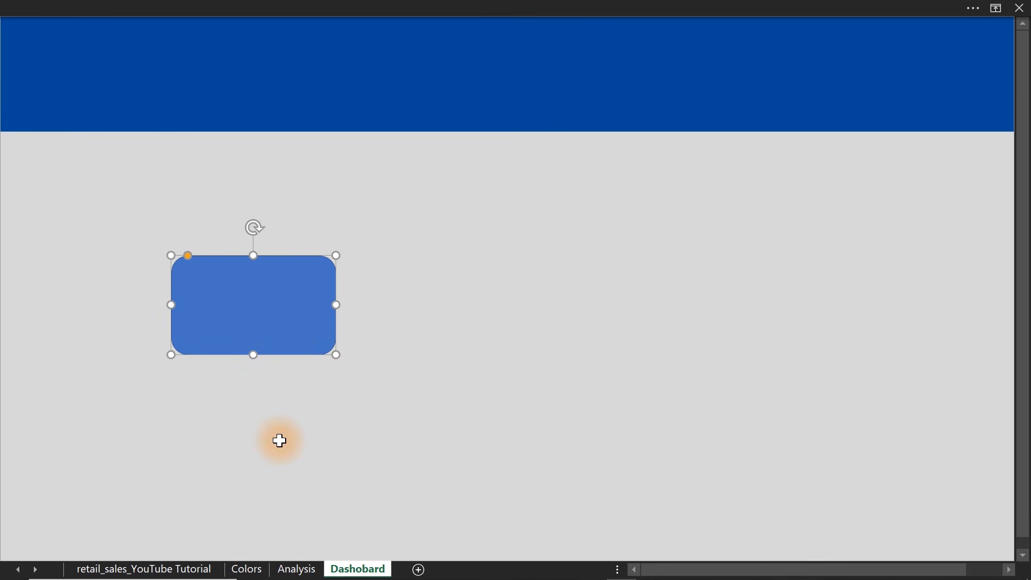
Copy the four colour squares from the Colors sheet and place them on the Dashobard sheet, to the right of the rounded rectangle.
click(246, 569)
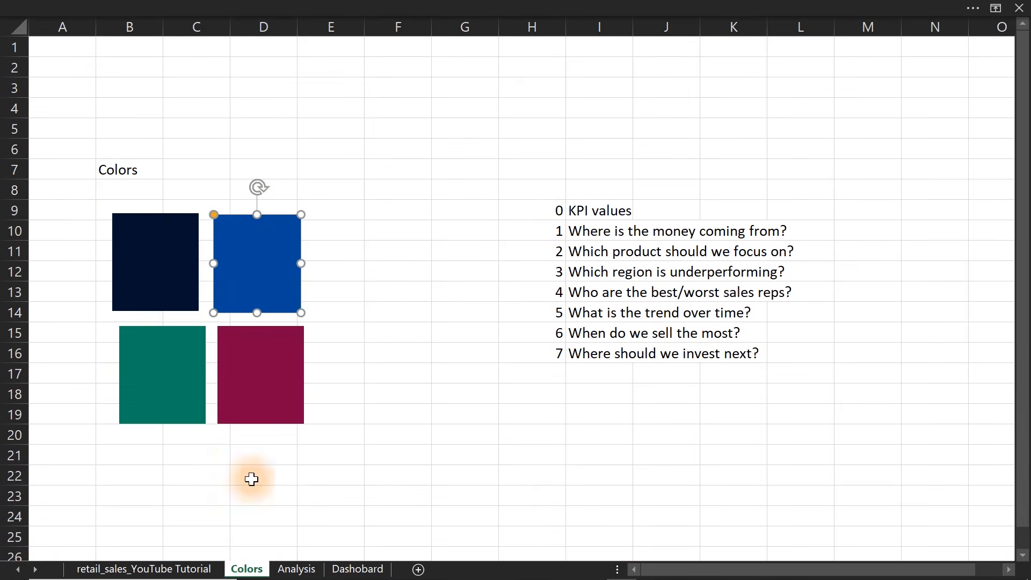
click(250, 362)
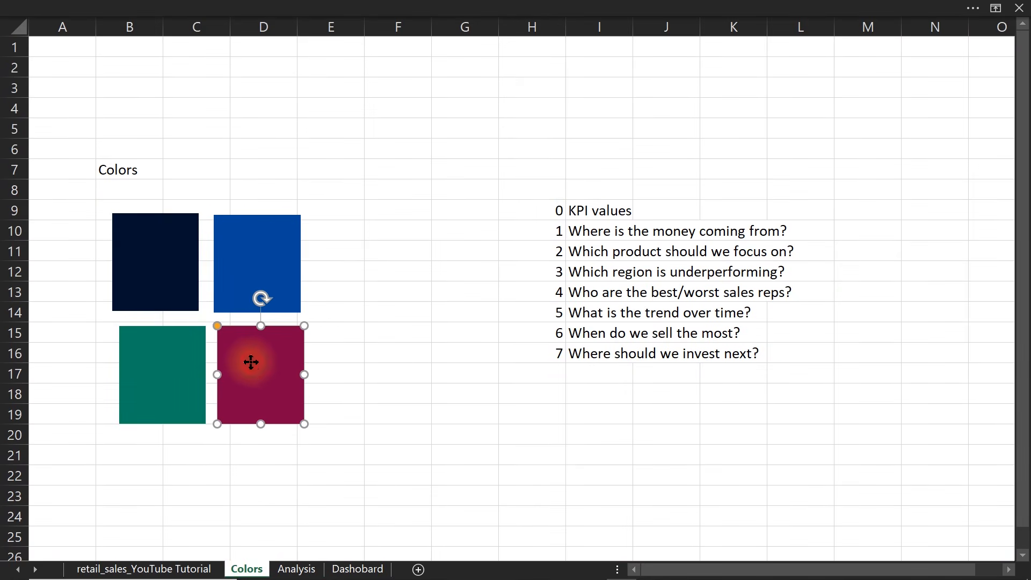
ctrl+click(172, 370)
ctrl+click(156, 260)
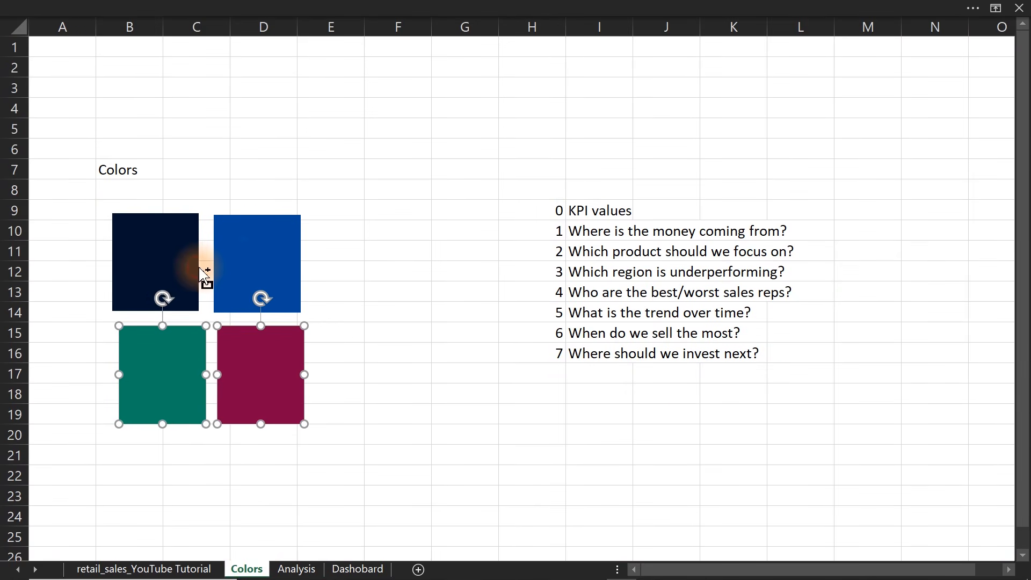
ctrl+click(237, 260)
ctrl+click(157, 250)
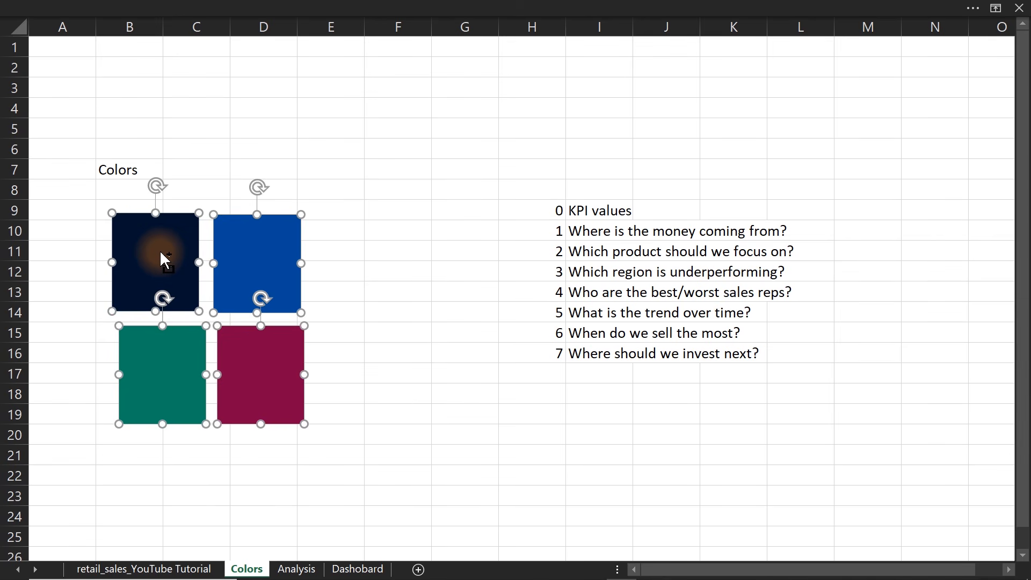
click(357, 568)
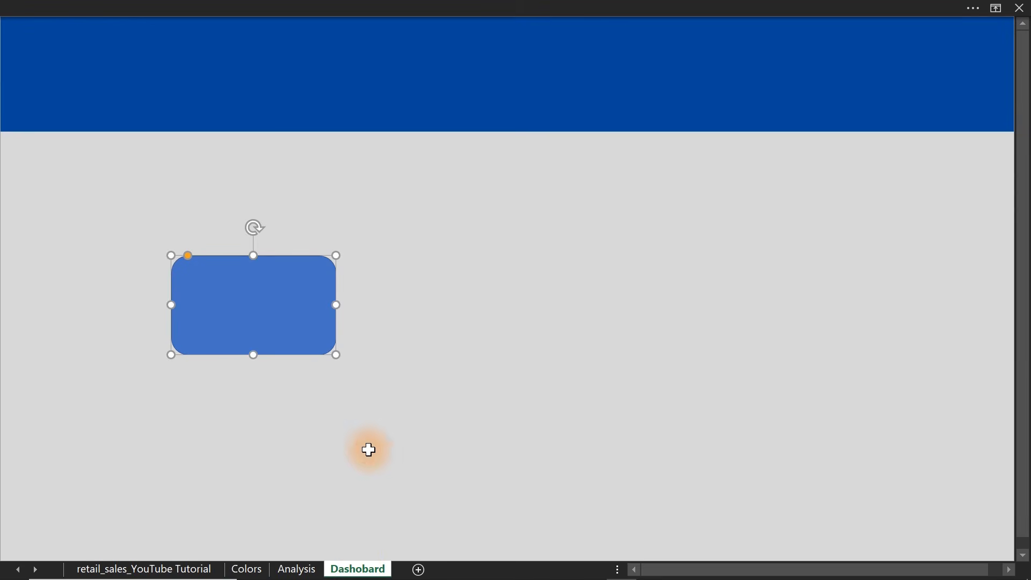
click(511, 407)
key(ctrl+v)
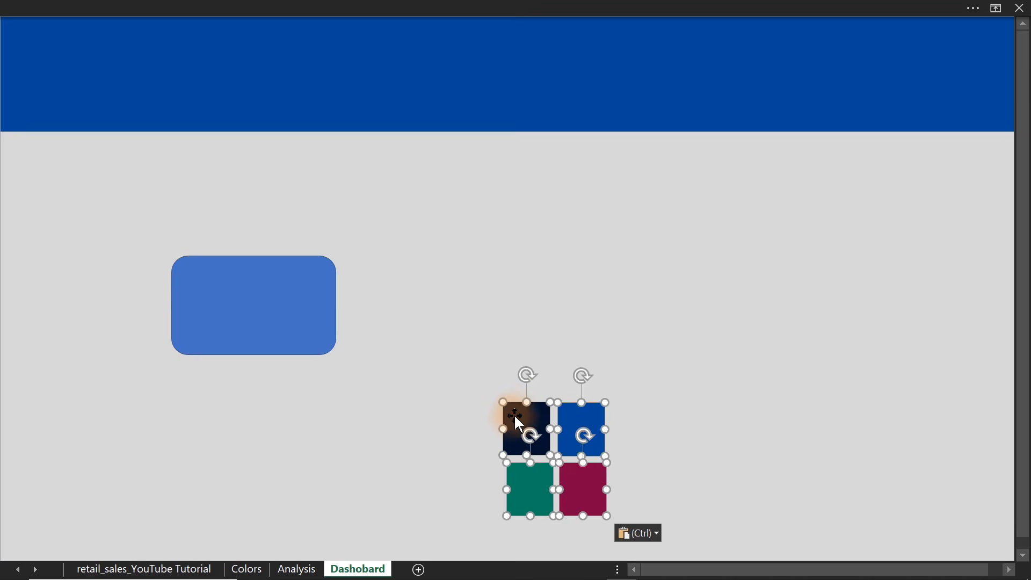
drag(514, 414, 618, 321)
Remove the rounded rectangle's outline, give it the linear navy-to-maroon gradient fill, and move it closer to the header banner.
click(281, 304)
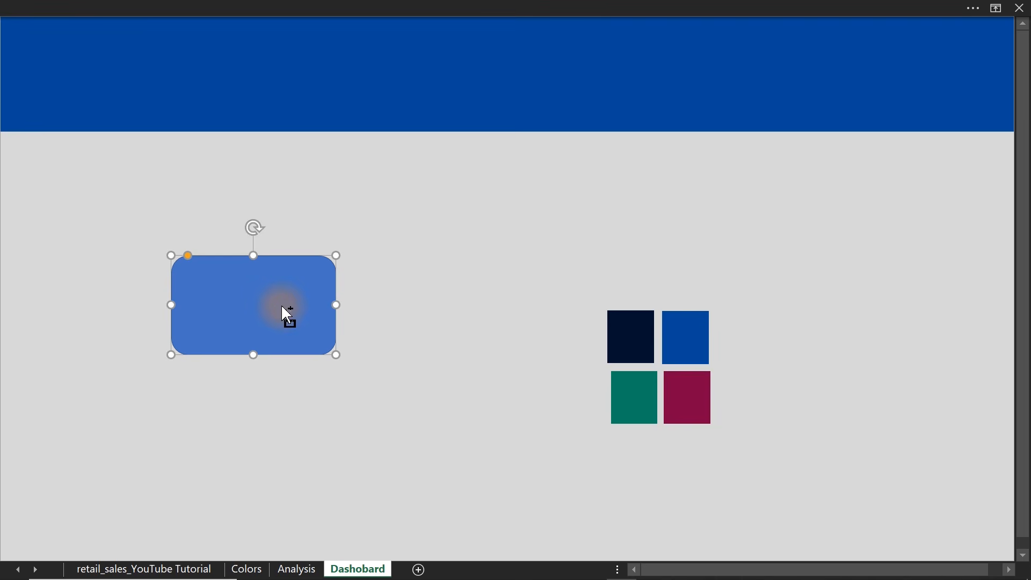
key(ctrl+1)
drag(190, 194, 301, 152)
click(269, 417)
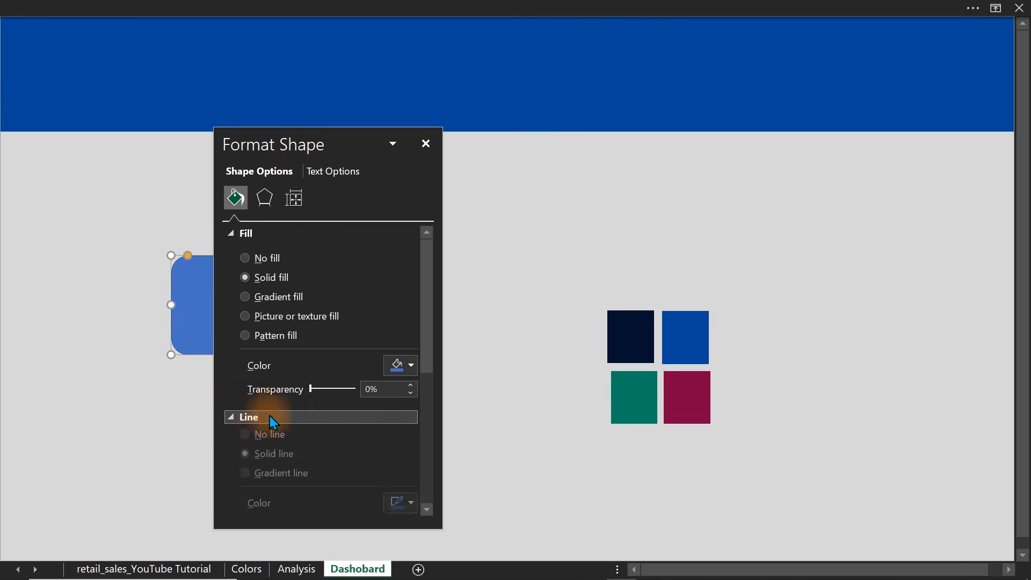
click(268, 441)
drag(243, 145, 394, 111)
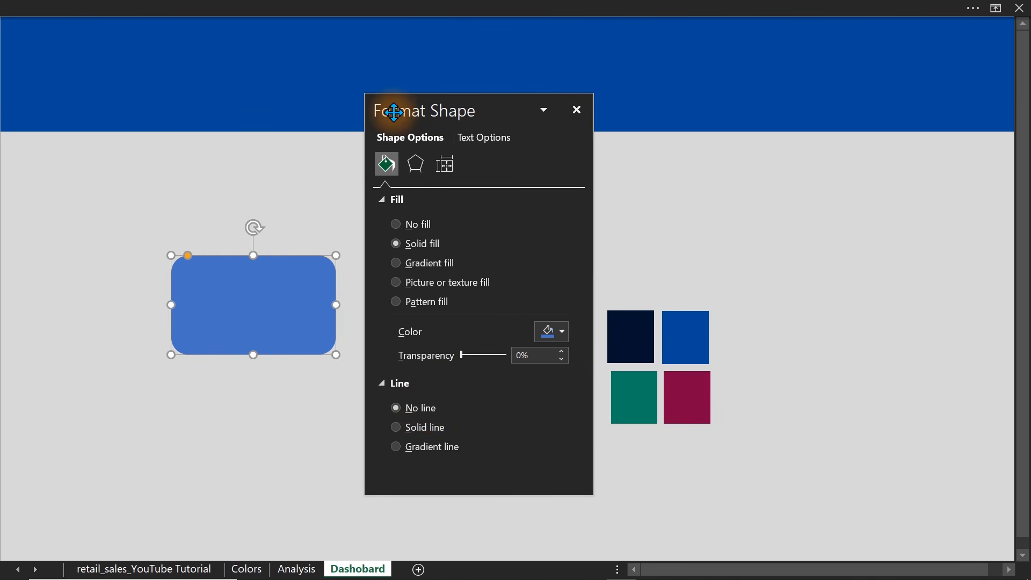
click(406, 269)
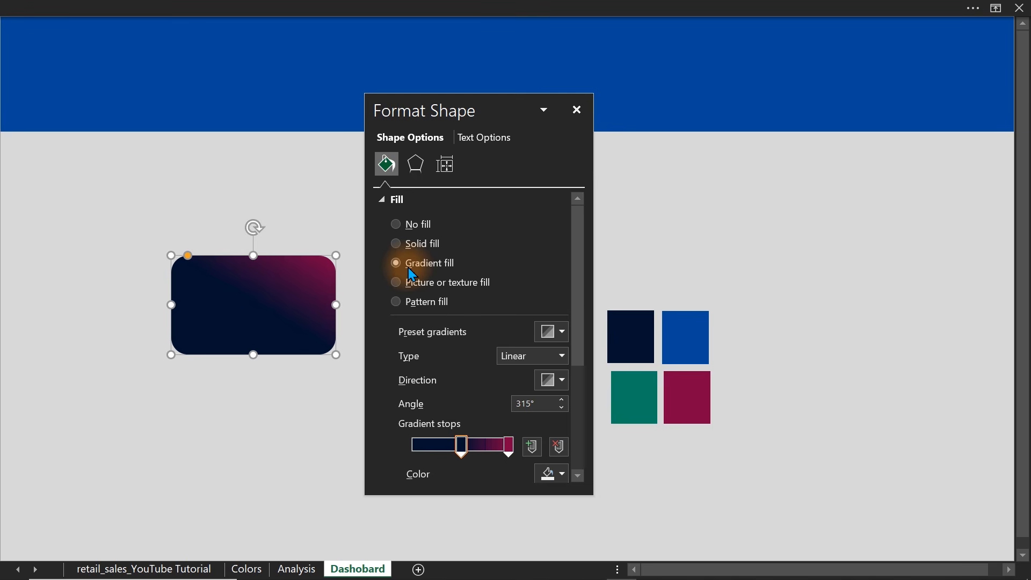
drag(253, 295, 172, 234)
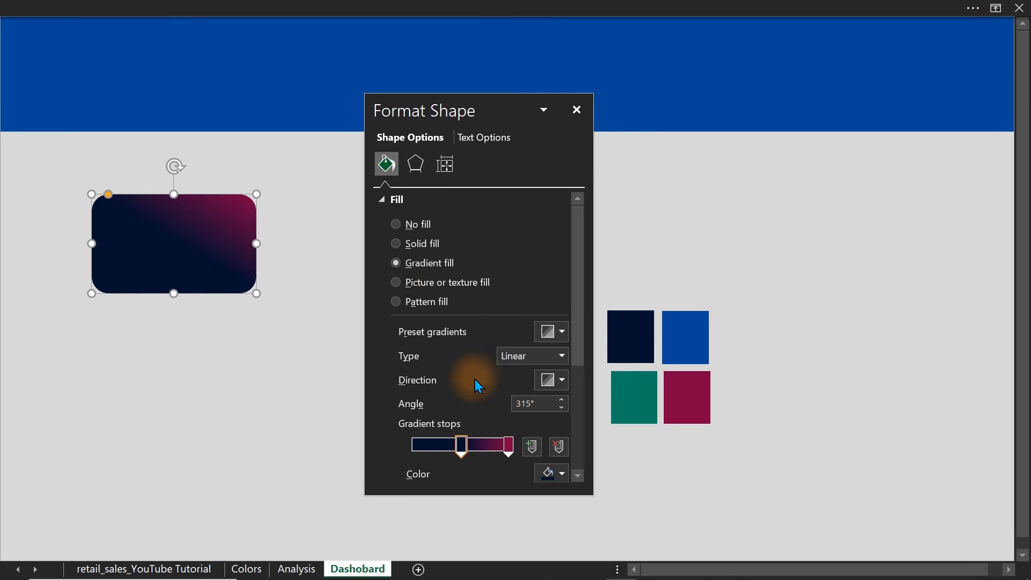
Examine the gradient stops and direction options of the rounded rectangle's fill.
click(509, 445)
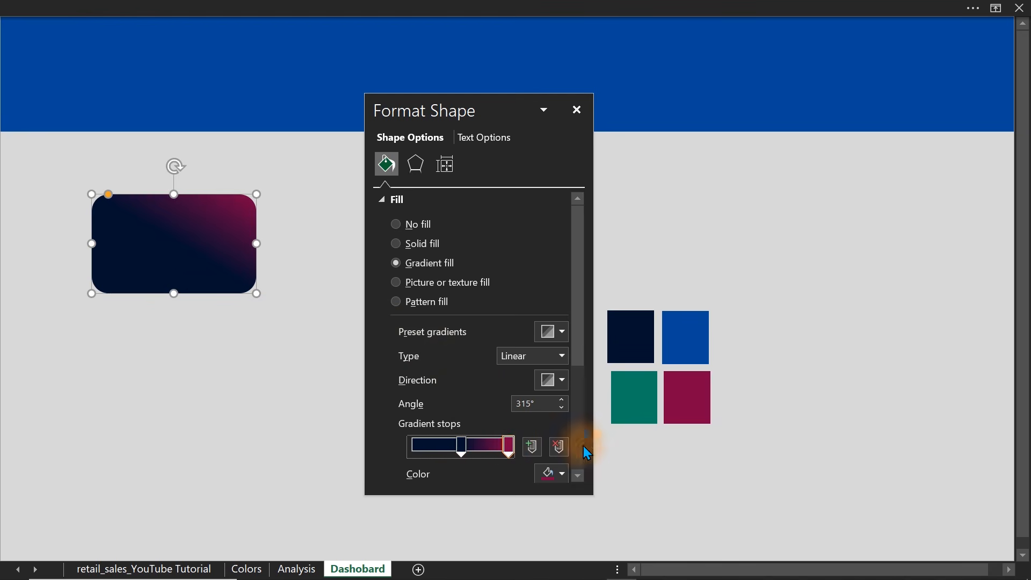
click(461, 445)
click(644, 318)
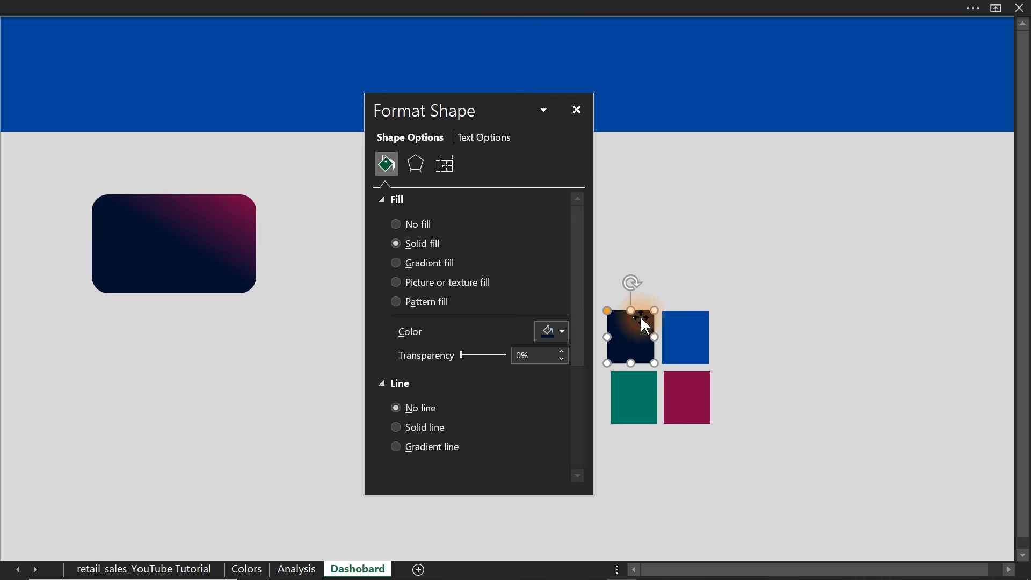
click(223, 243)
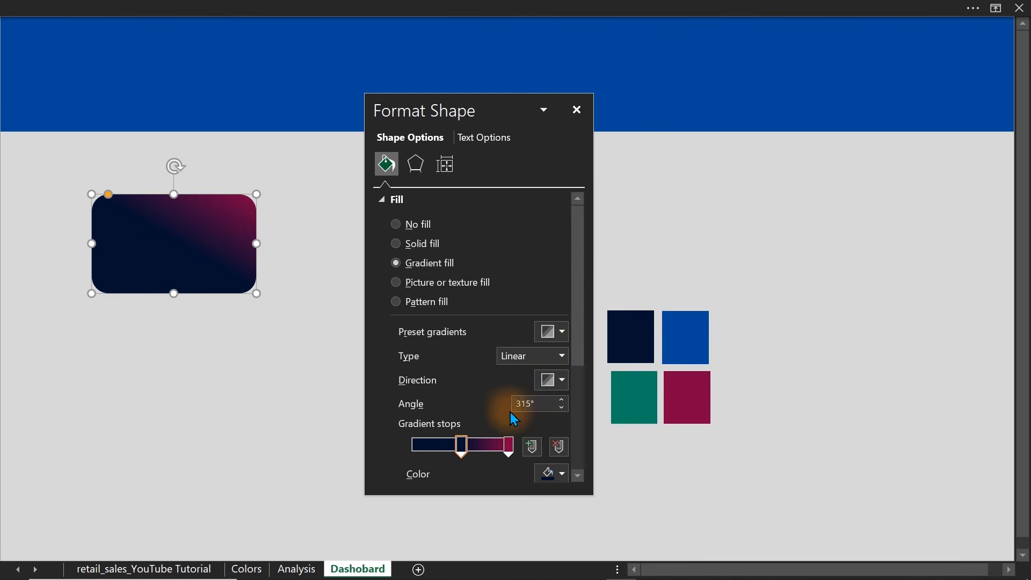
click(557, 383)
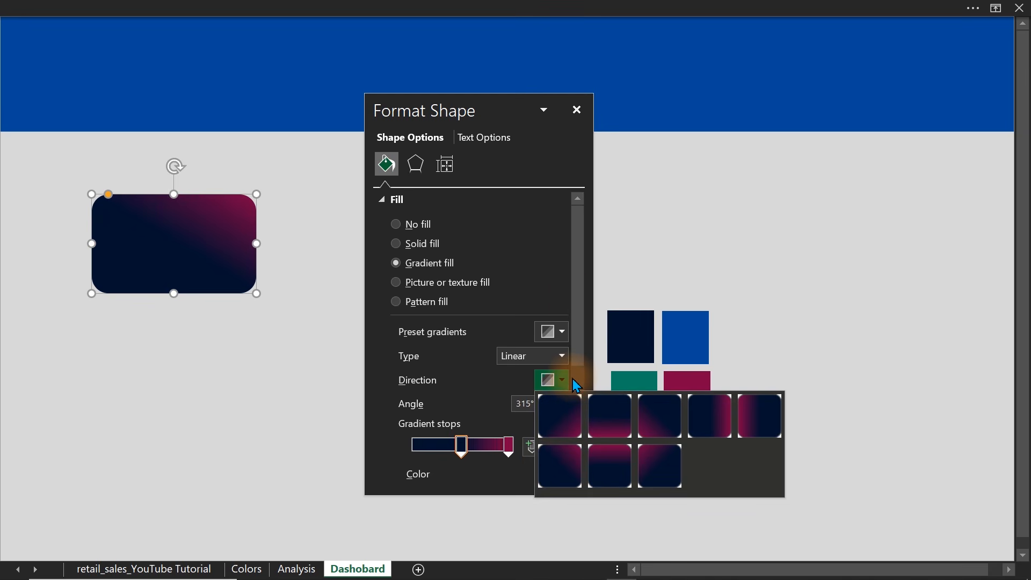
click(581, 306)
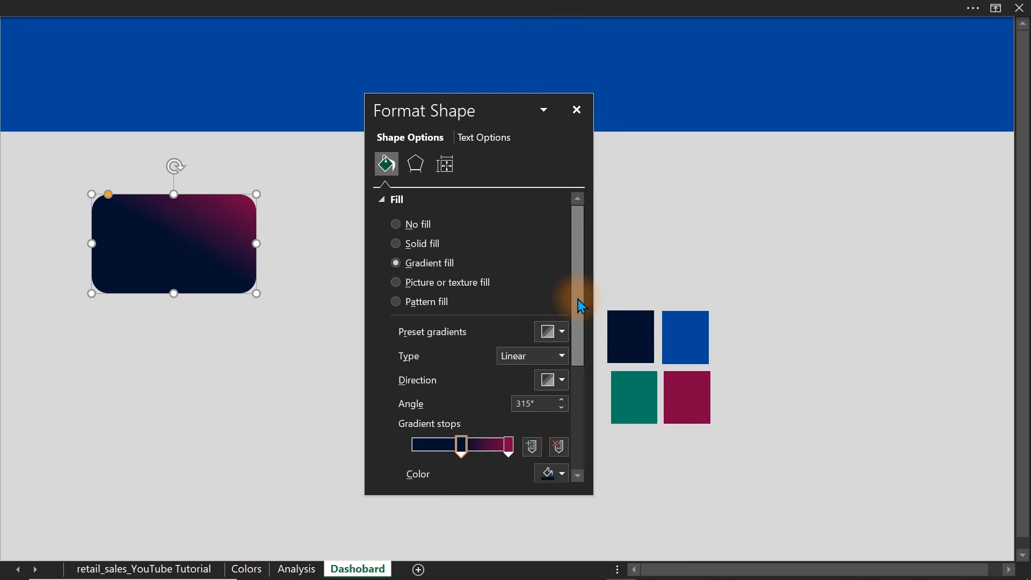
click(248, 281)
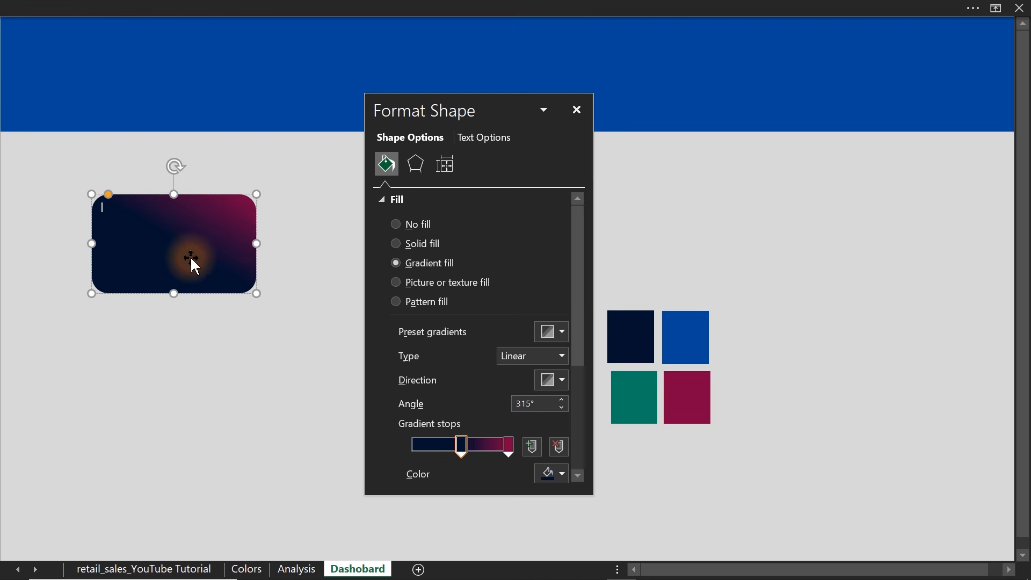
Move the formatting pane clear of the card and place the gradient card across the header banner's lower edge.
drag(490, 108, 329, 250)
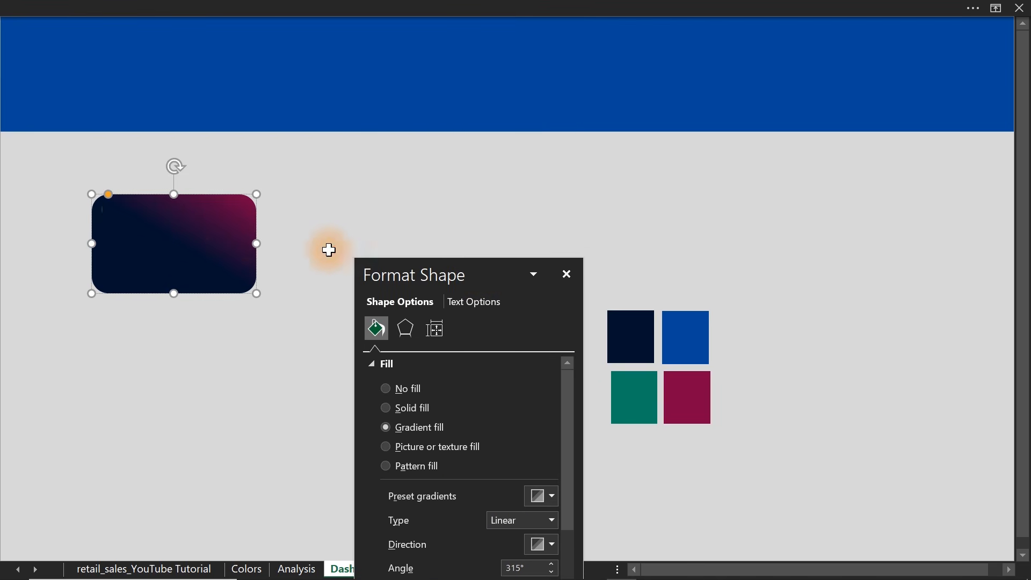
click(290, 237)
drag(203, 249, 265, 118)
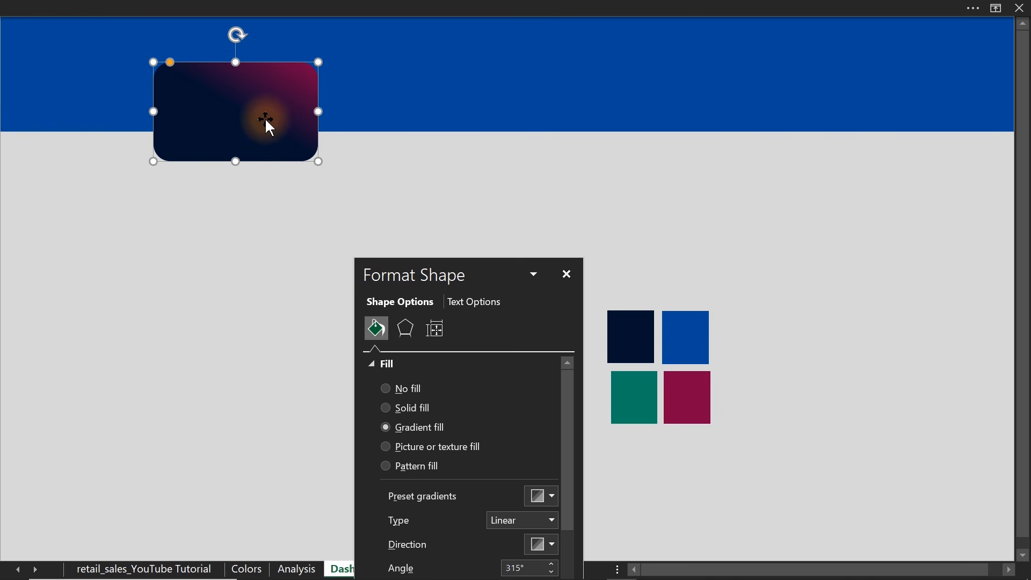
Duplicate the gradient card, place the copy below the original, and change the copy's fill to solid navy.
key(ctrl+d)
drag(266, 118, 241, 290)
click(417, 413)
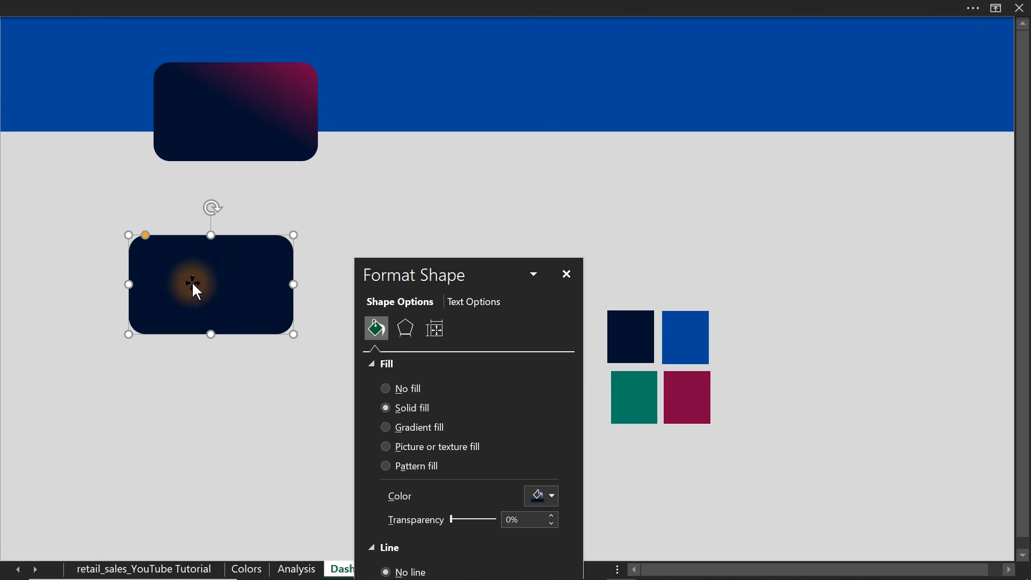
Reshape the navy copy into a narrow sidebar covering the full visible height along the sheet's left edge.
drag(292, 339, 200, 498)
drag(160, 376, 65, 146)
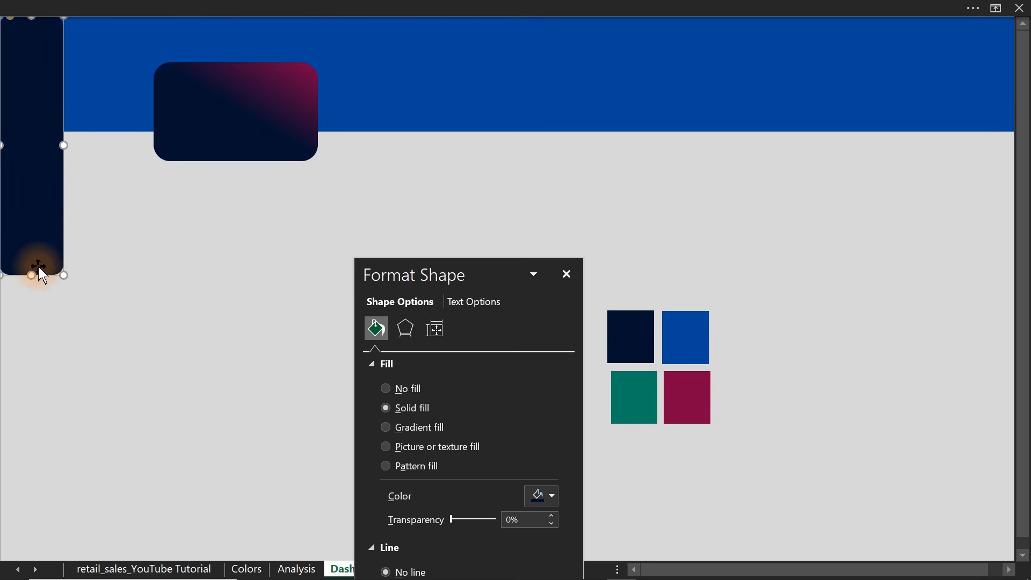
drag(31, 276, 34, 504)
drag(21, 448, 19, 467)
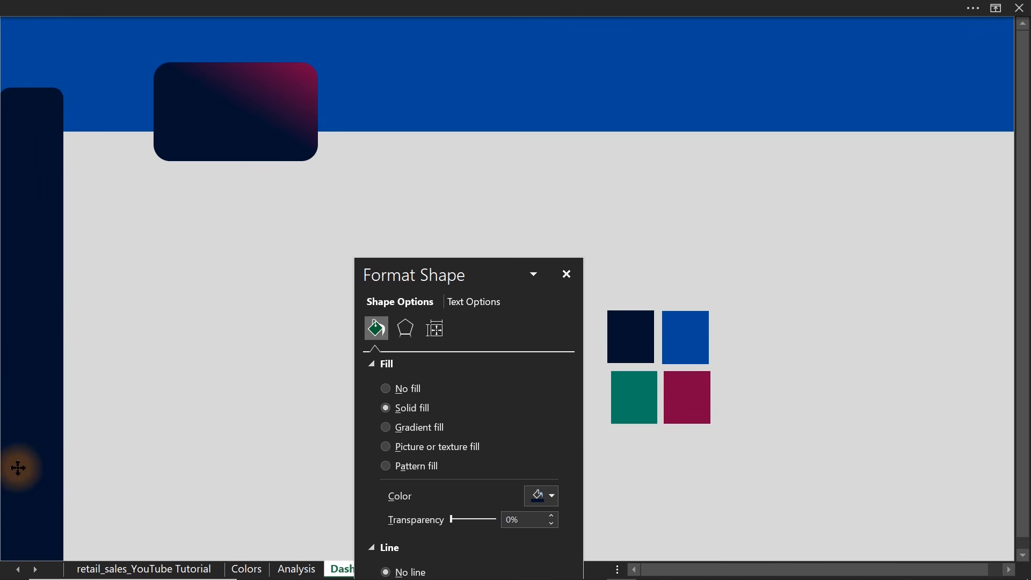
drag(29, 88, 22, 17)
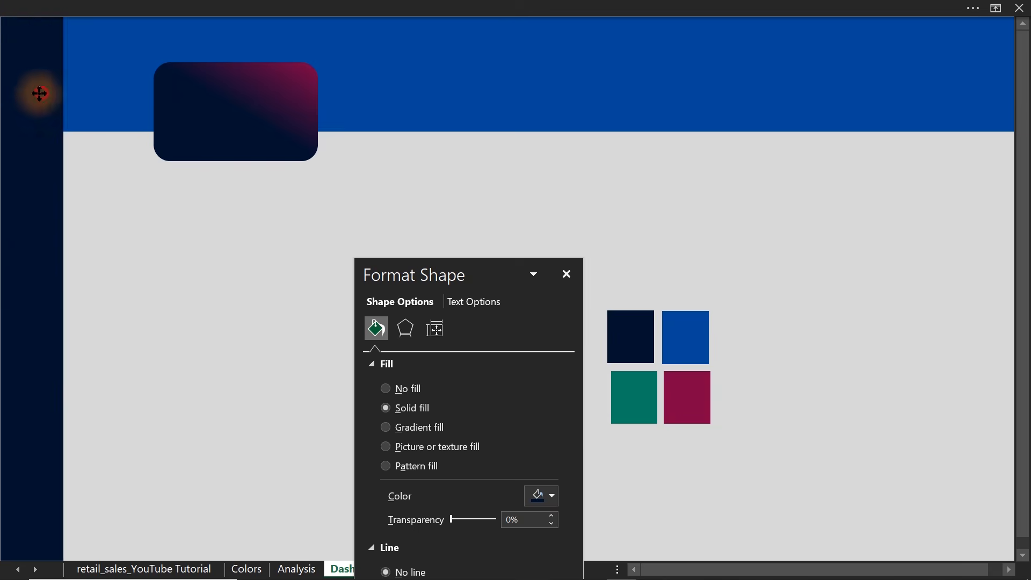
drag(64, 296, 57, 295)
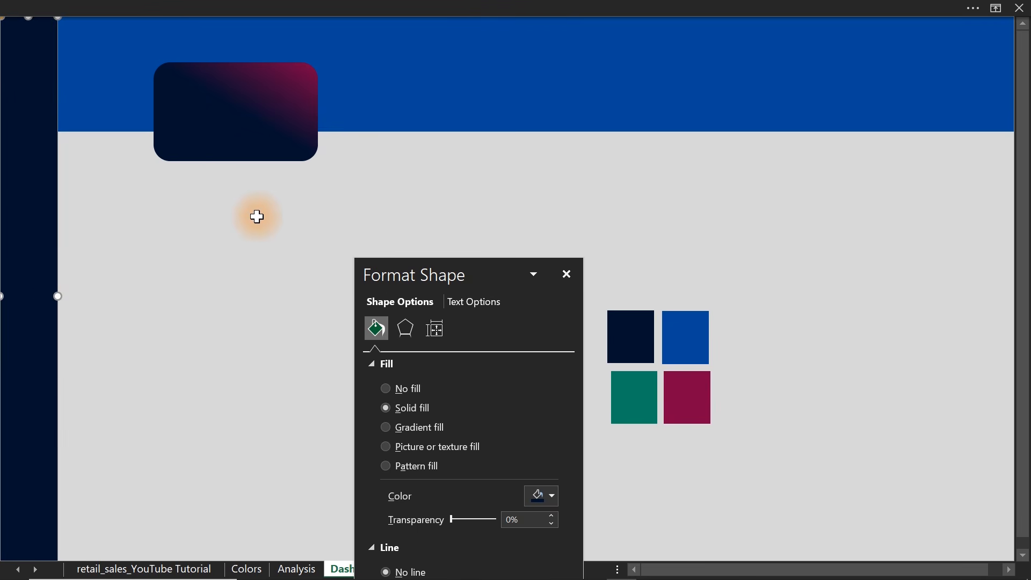
Move the gradient card beside the sidebar, across the banner's lower edge, and slightly reduce its corner rounding.
click(251, 138)
drag(251, 138, 171, 148)
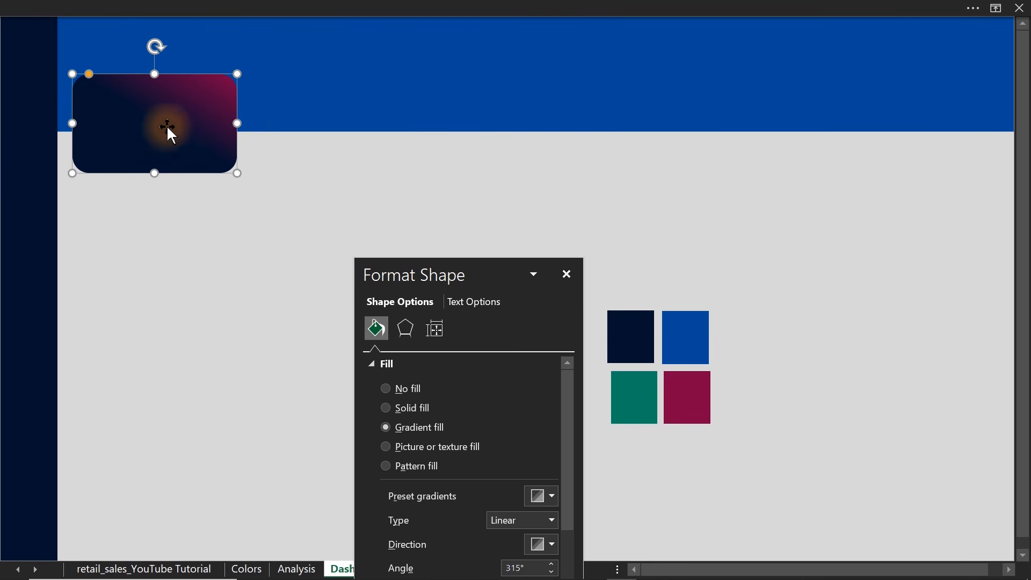
drag(92, 77, 83, 82)
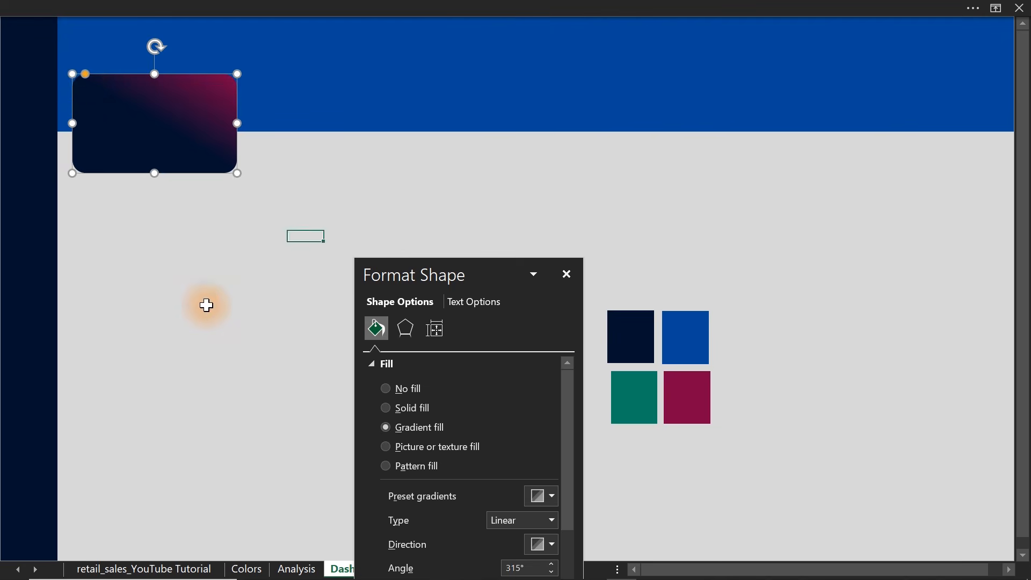
click(207, 304)
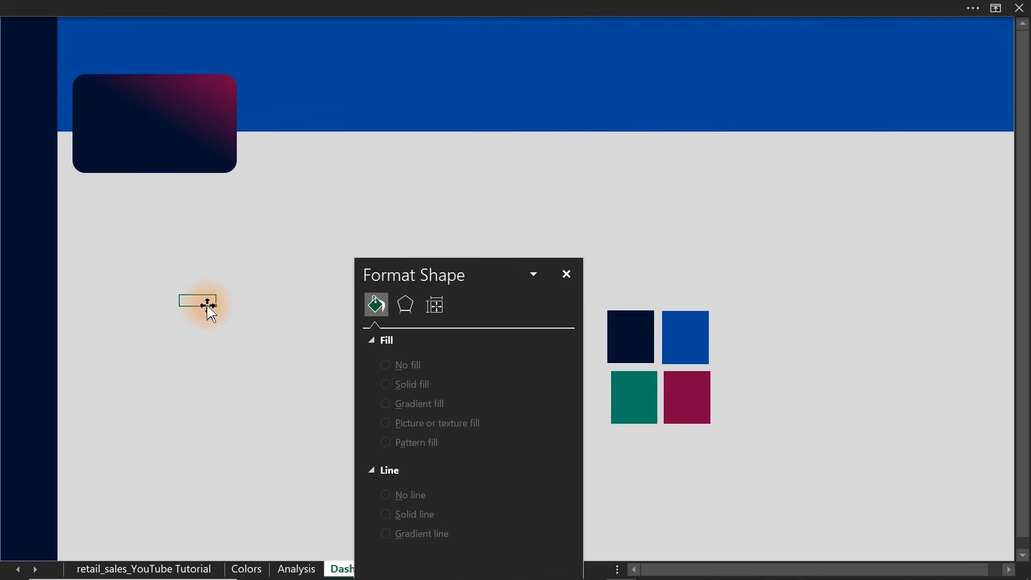
click(191, 151)
drag(190, 151, 381, 145)
key(ctrl+d)
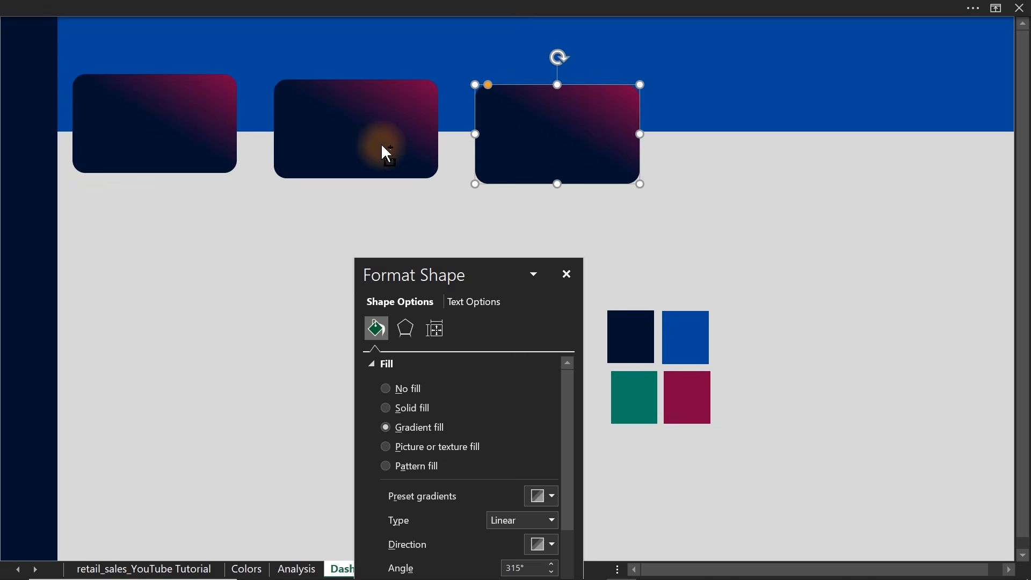
key(ctrl+d)
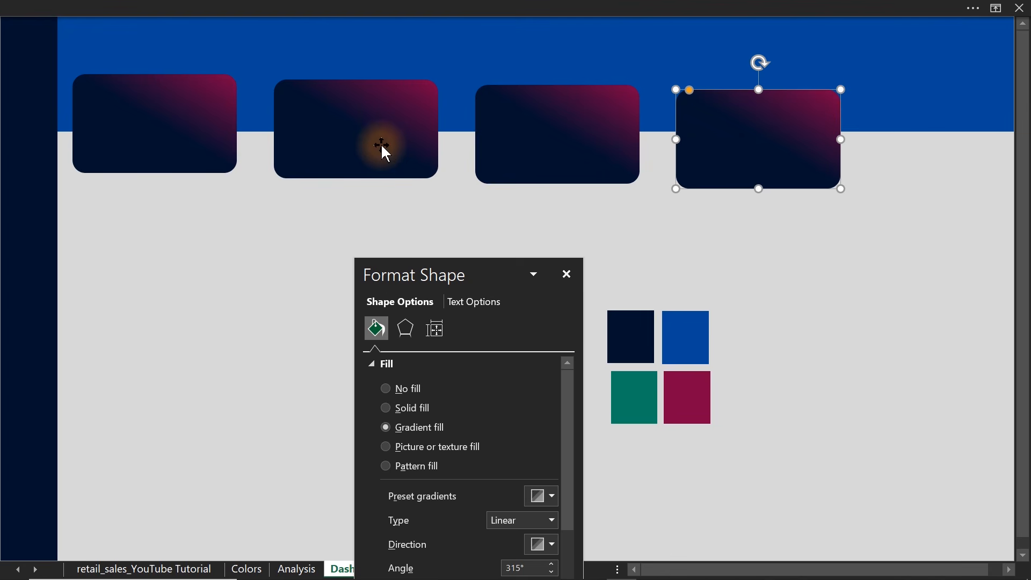
drag(732, 156, 856, 153)
key(ctrl+z)
key(ctrl+z)
key(ctrl+z)
key(ctrl+z)
key(ctrl+z)
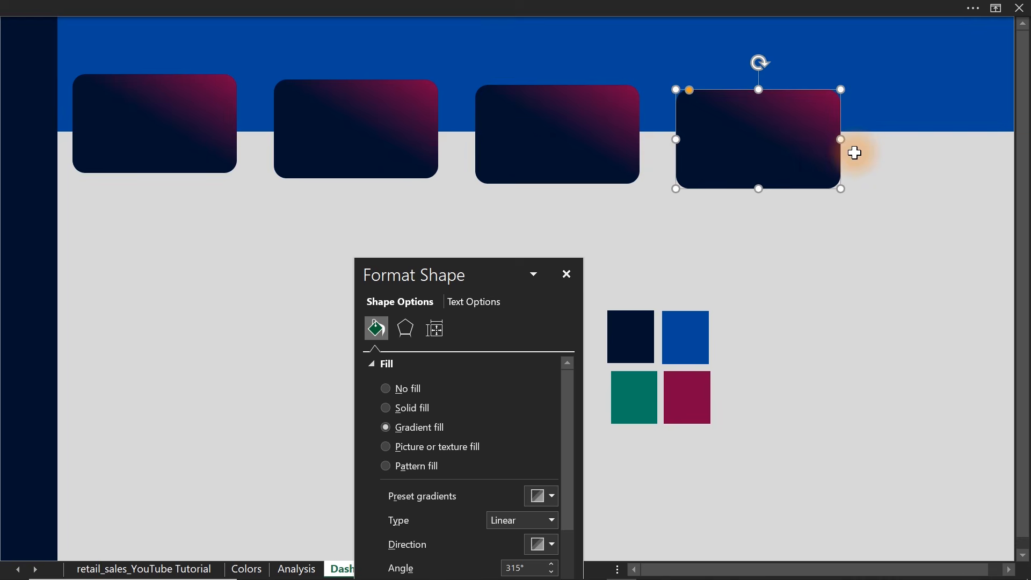
key(ctrl+z)
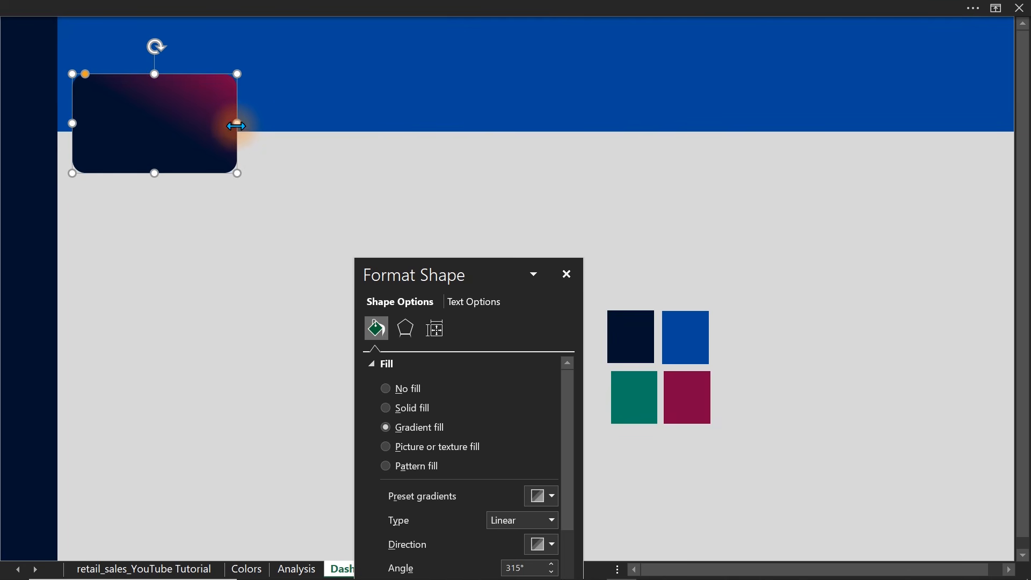
drag(236, 127, 430, 127)
key(ctrl+d)
key(ctrl+d)
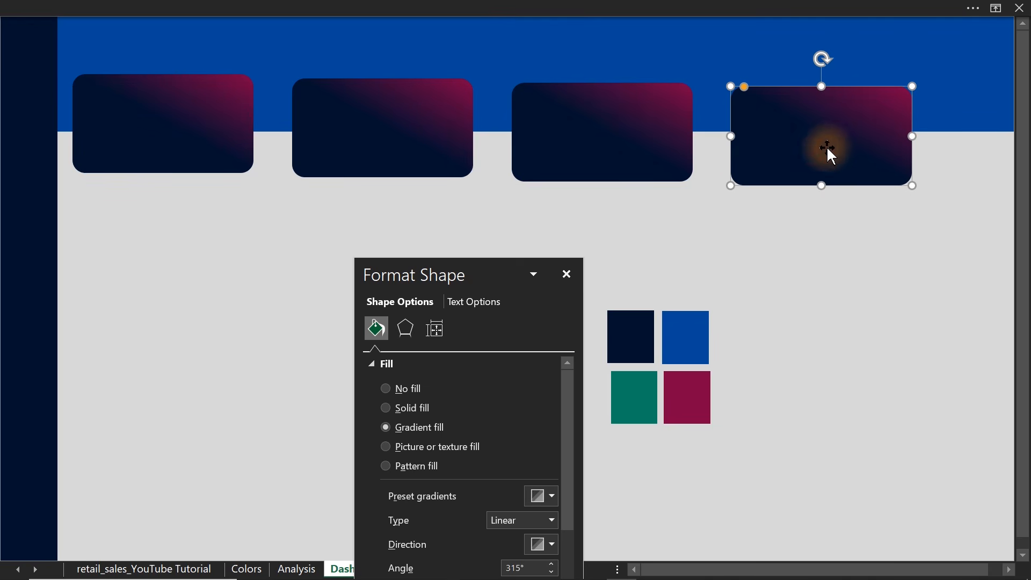
drag(827, 148, 904, 144)
key(ctrl+z)
key(ctrl+z)
key(ctrl+z)
key(ctrl+z)
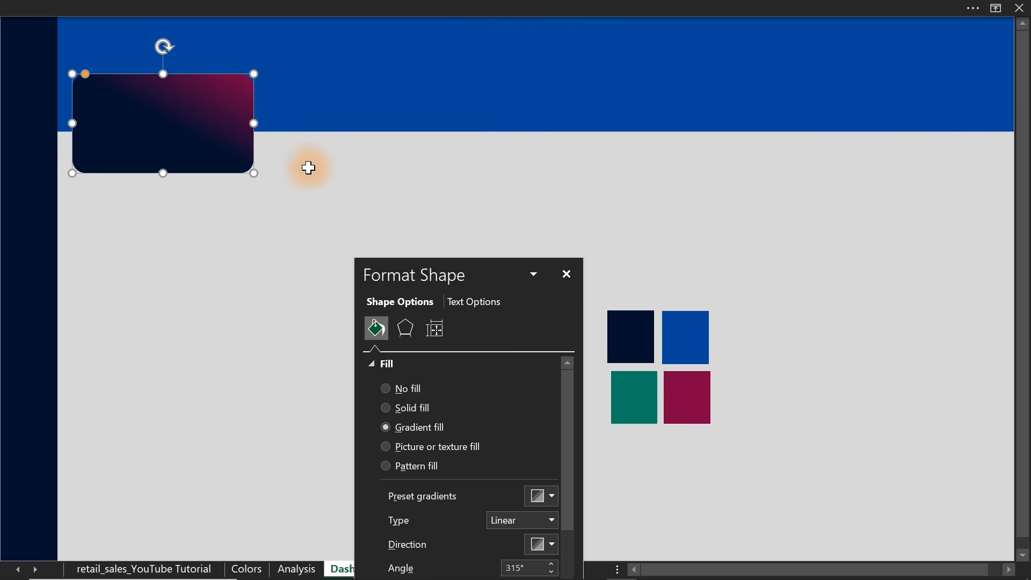
Widen the gradient card slightly, duplicate it into a row of four, and move the last copy near the banner's far end.
drag(253, 124, 445, 134)
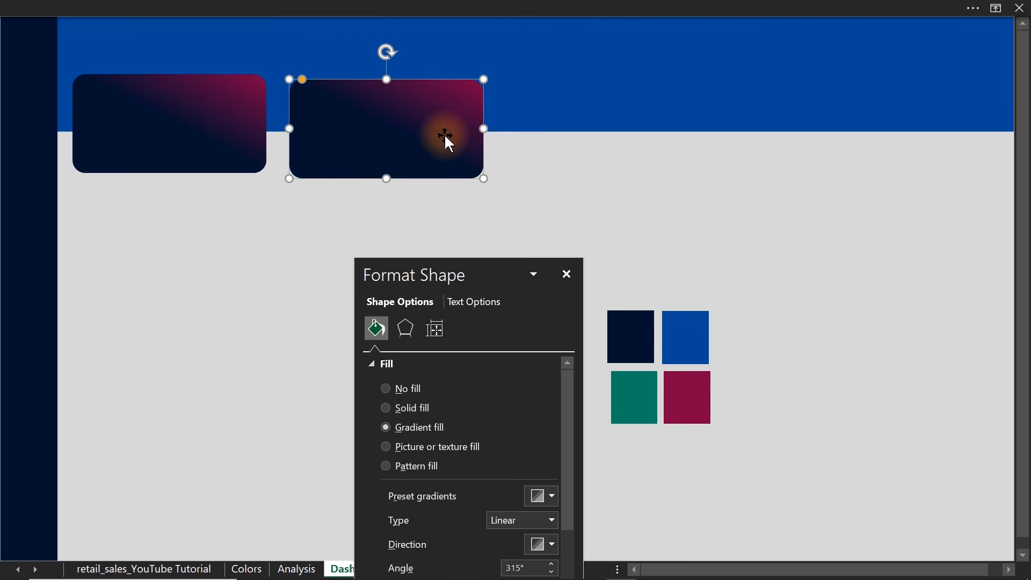
key(ctrl+d)
key(ctrl+d)
drag(772, 141, 853, 135)
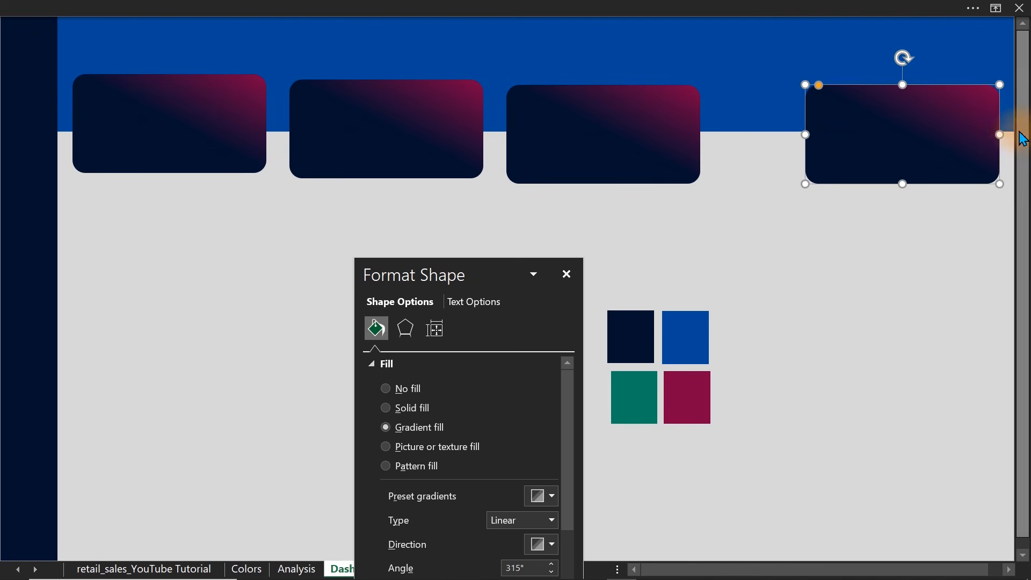
Align all four gradient cards by their top edges and distribute them horizontally across the banner.
ctrl+click(575, 154)
ctrl+click(408, 153)
ctrl+click(230, 146)
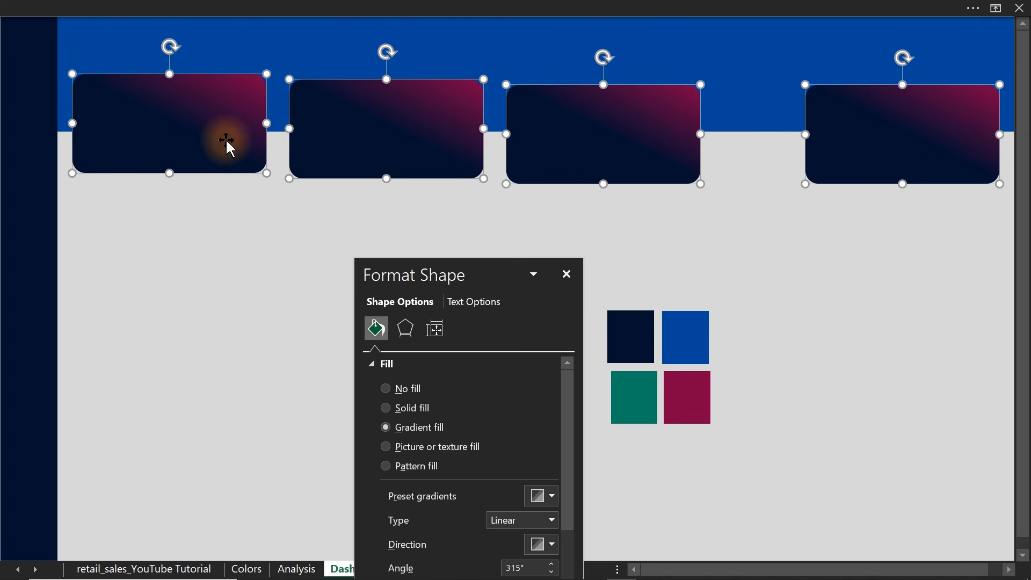
click(568, 8)
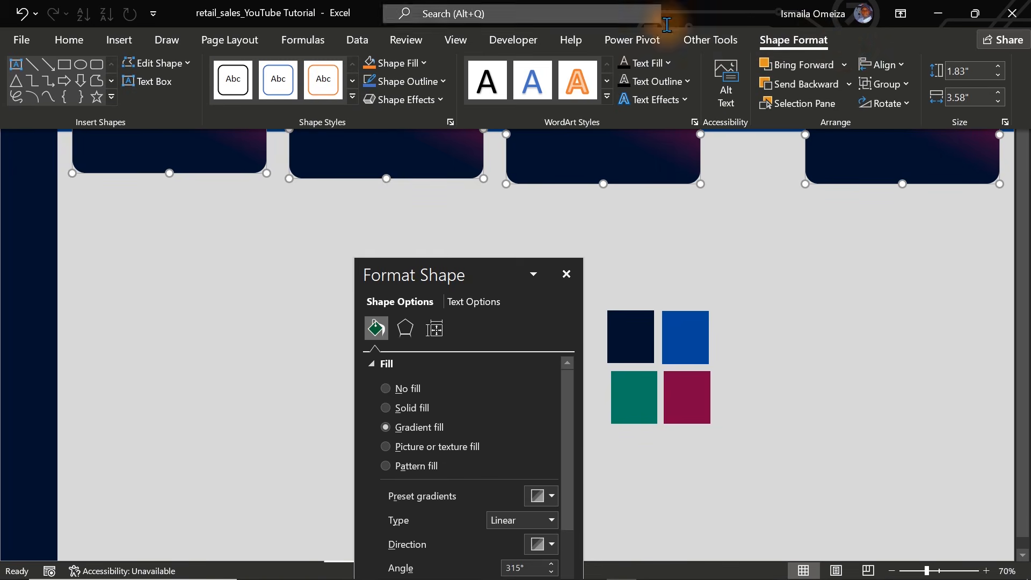
click(887, 65)
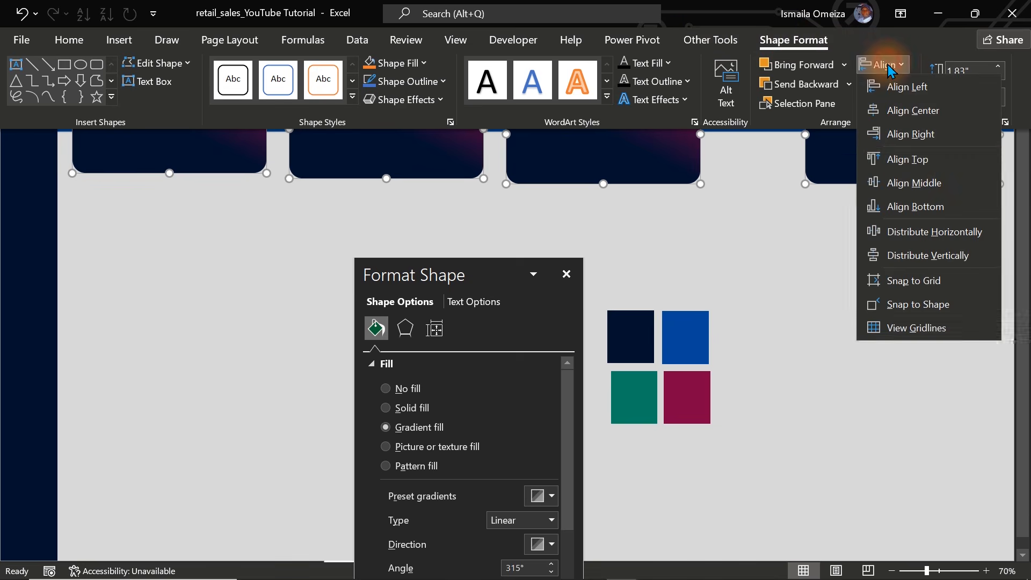
click(913, 158)
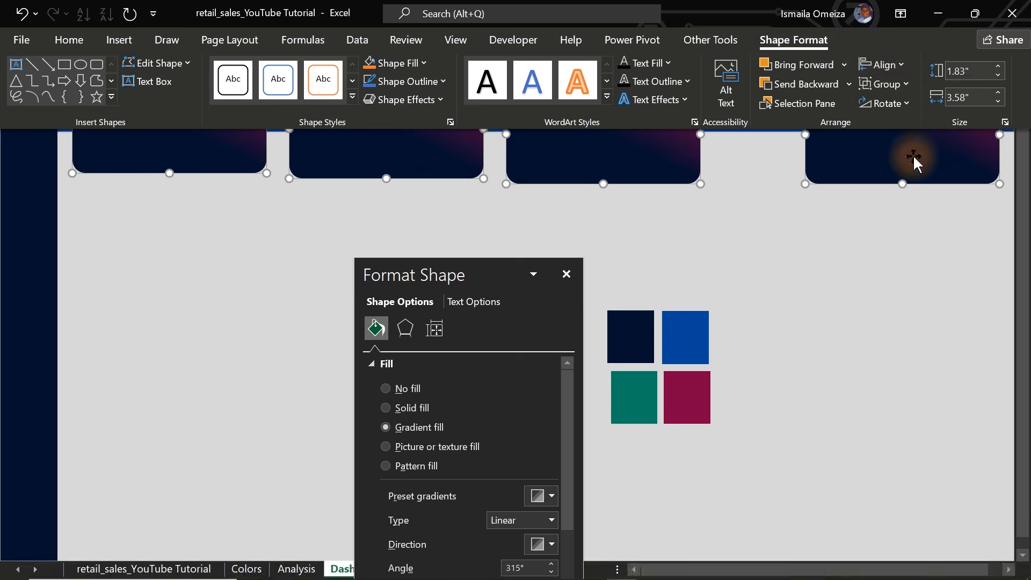
click(884, 64)
click(924, 231)
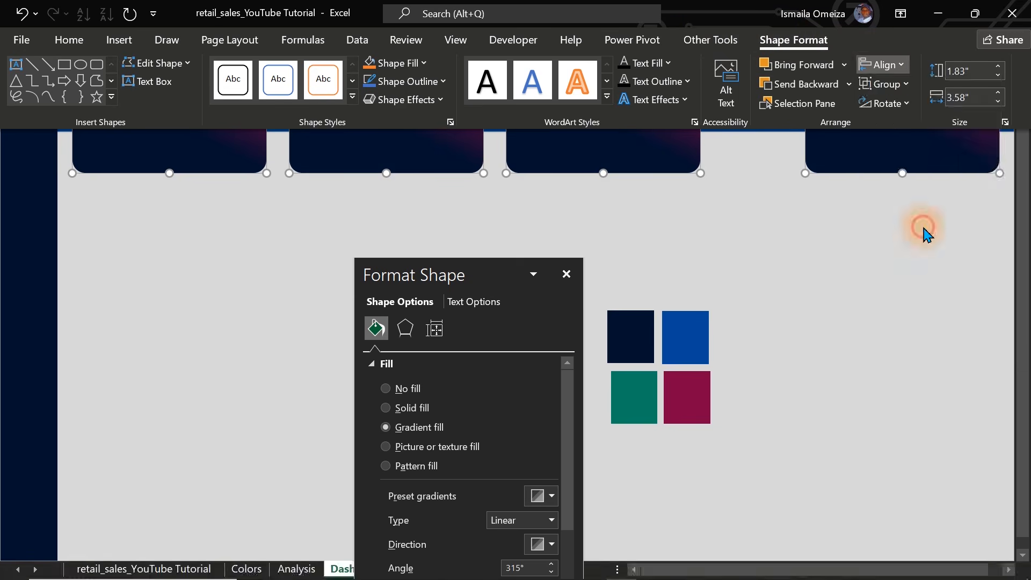
key(ctrl+shift+F1)
click(924, 227)
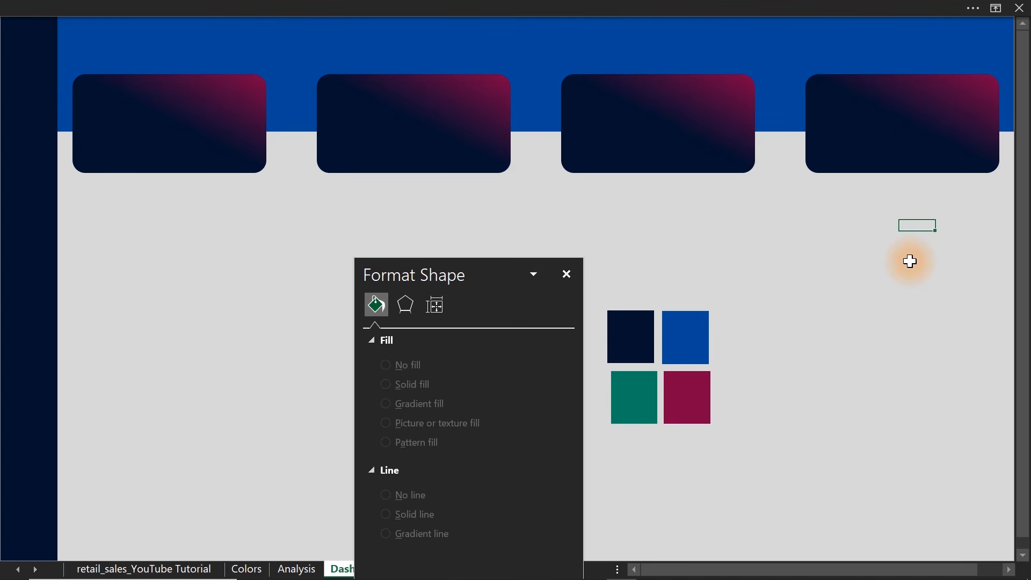
Check the hex code of the green palette swatch's fill color.
click(484, 131)
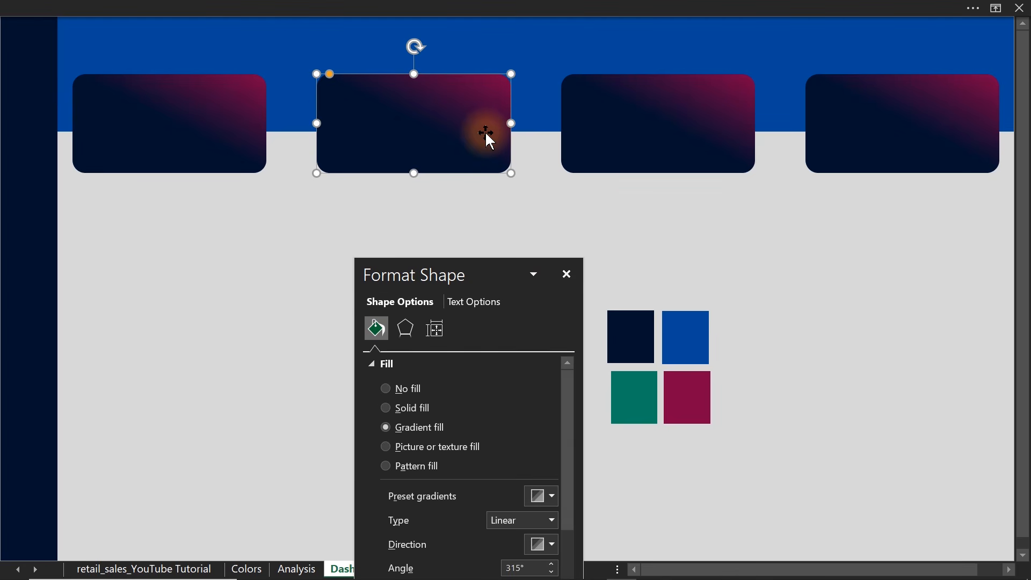
click(631, 387)
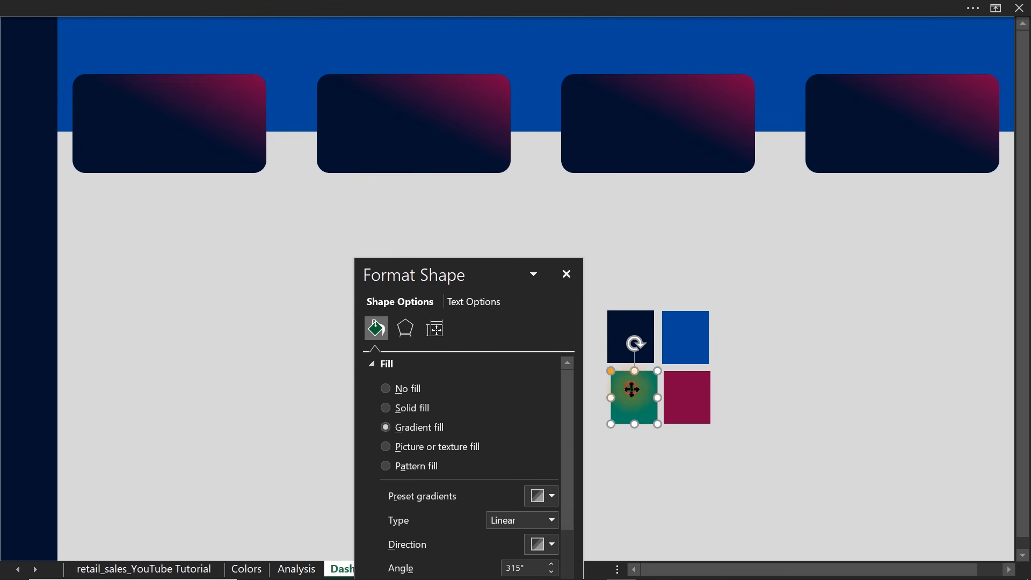
click(547, 495)
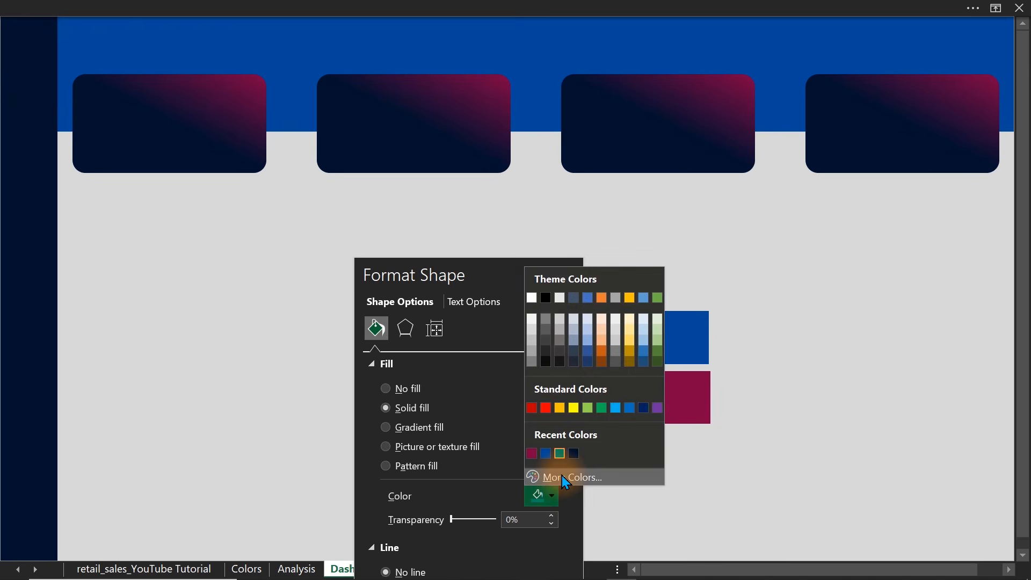
click(561, 475)
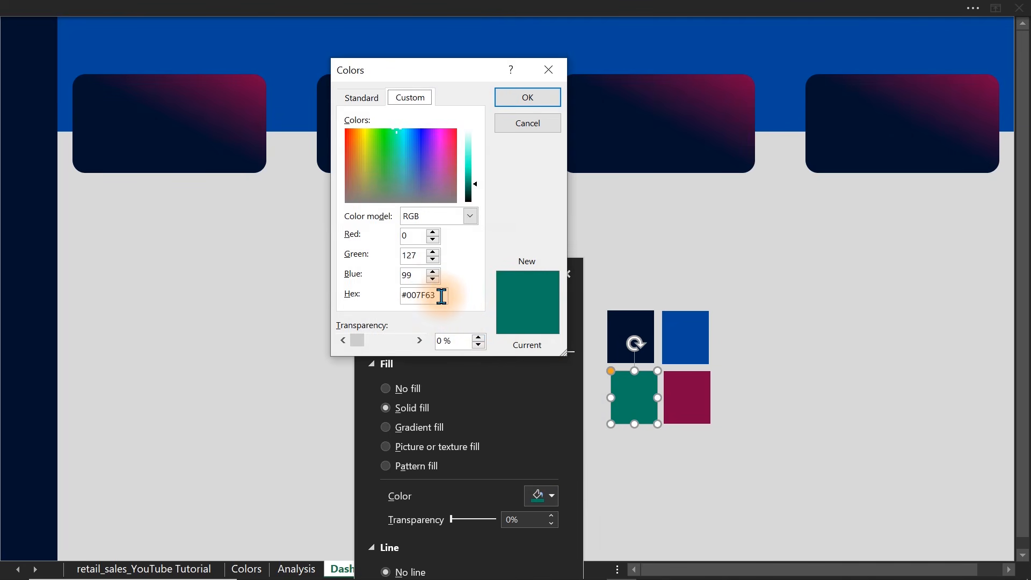
drag(444, 294, 370, 293)
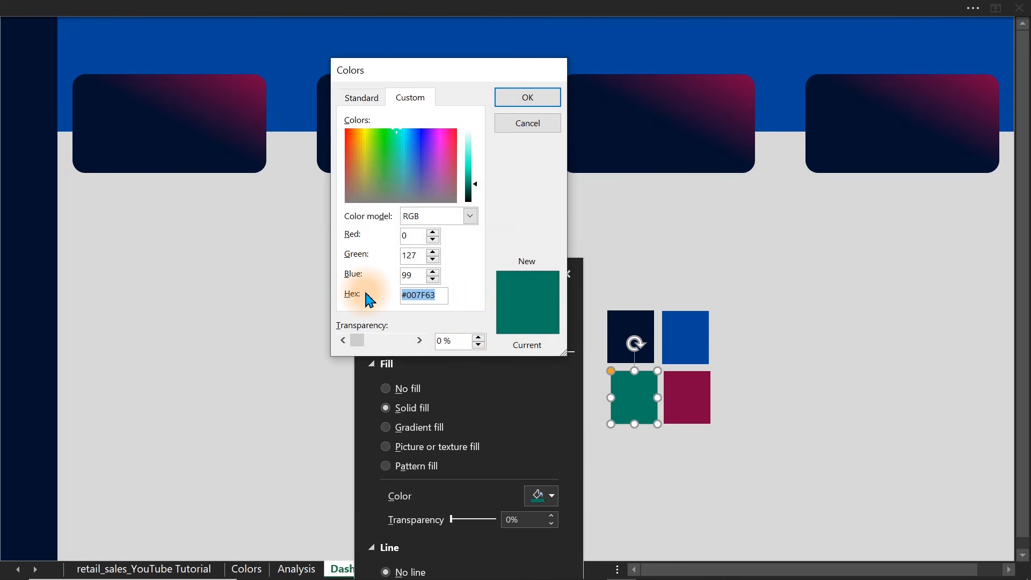
key(Escape)
Change the second card's magenta end gradient stop to the recently used palette green.
click(506, 92)
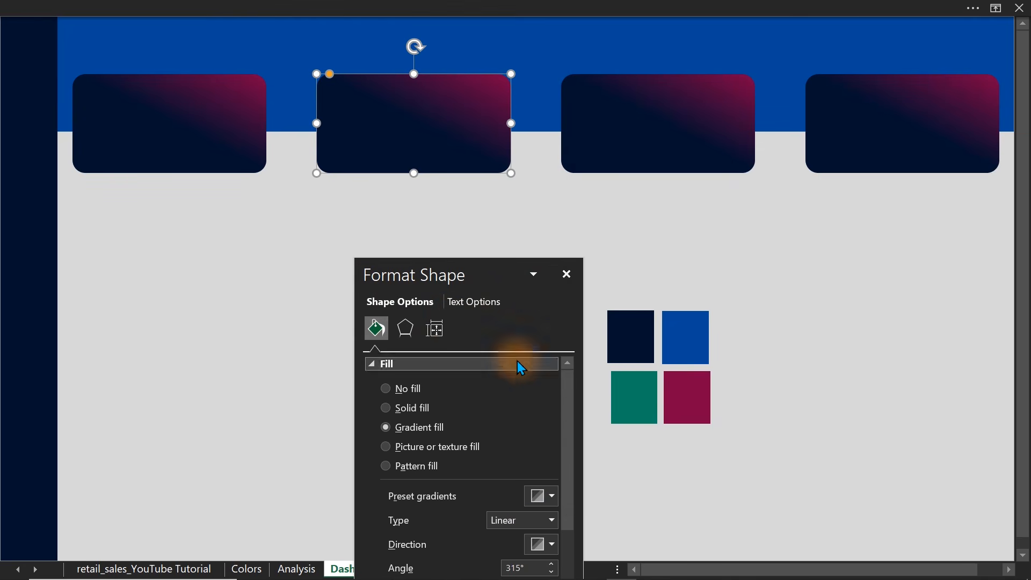
drag(466, 277, 243, 154)
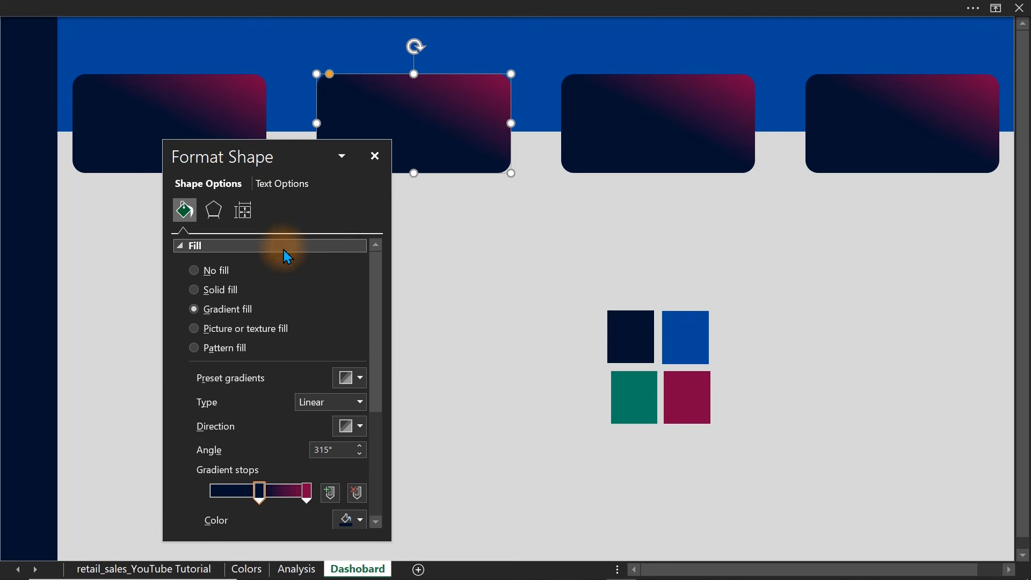
click(307, 492)
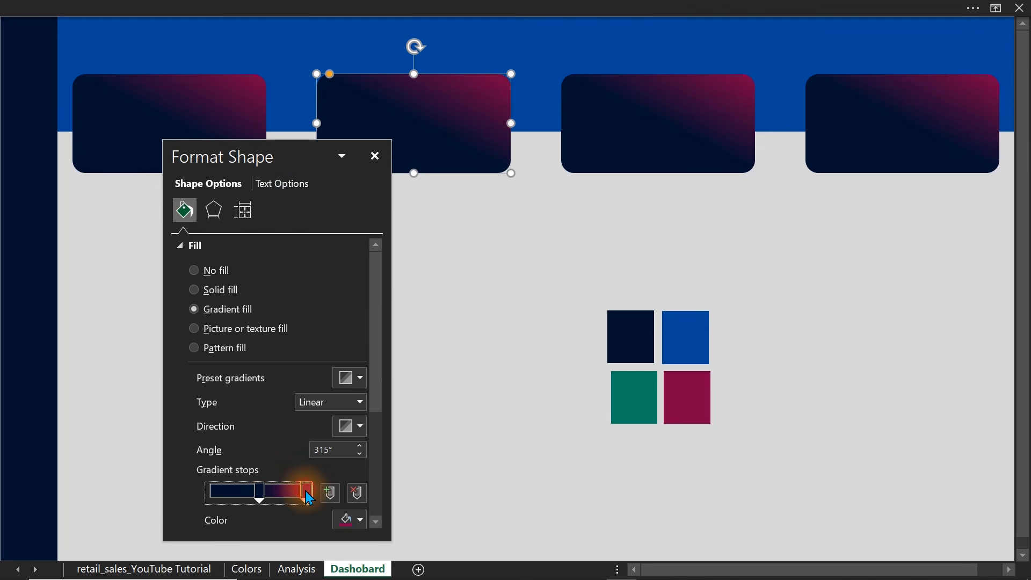
click(349, 520)
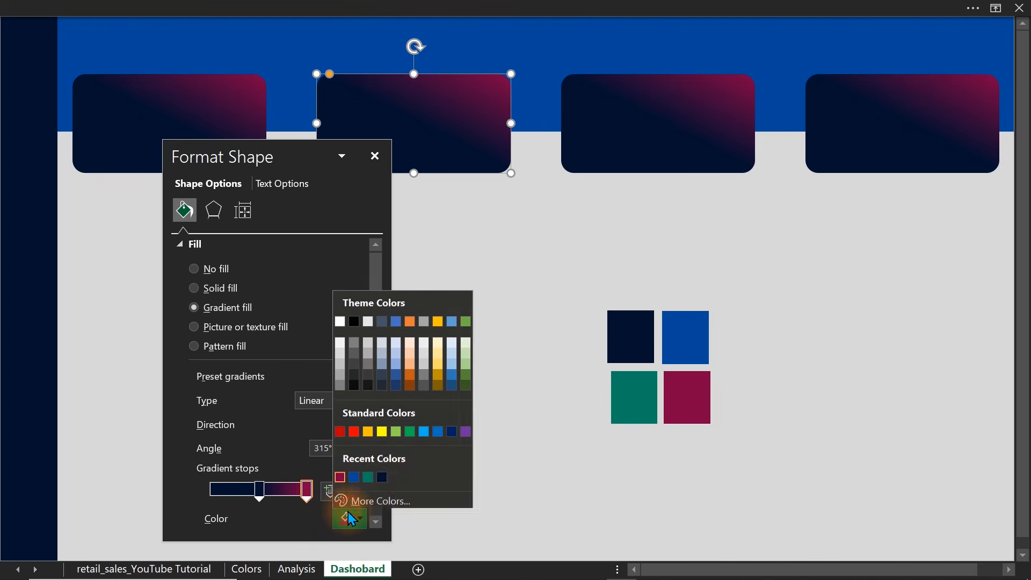
click(368, 476)
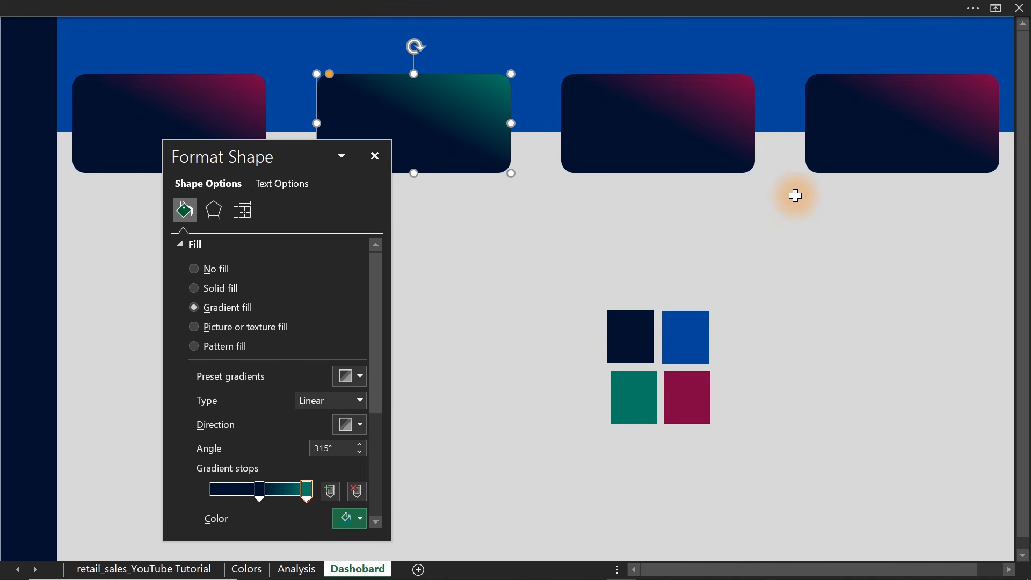
Select the fourth gradient card in the row.
click(899, 131)
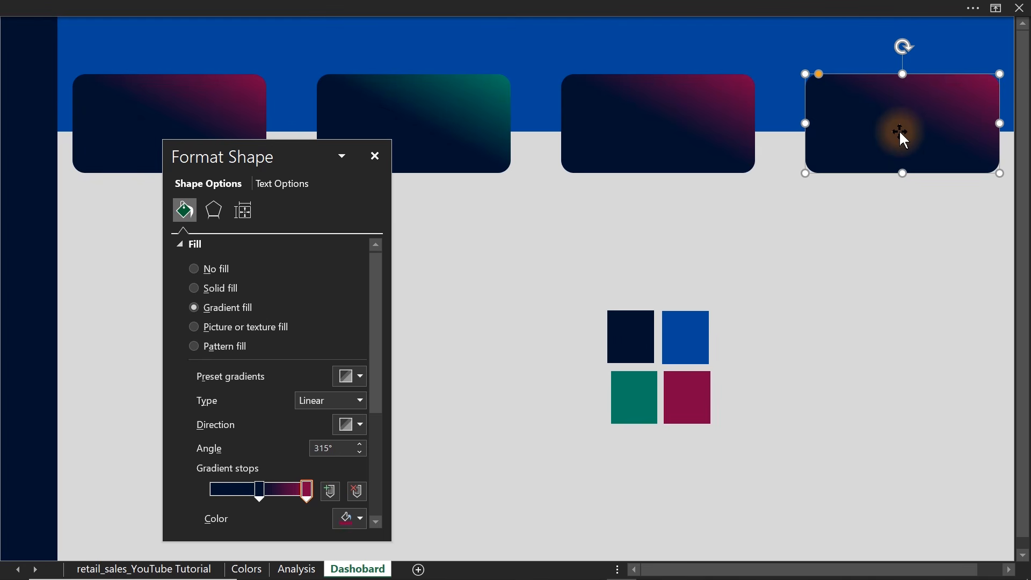
Delete the second, third and fourth gradient cards, keeping only the first one.
click(488, 321)
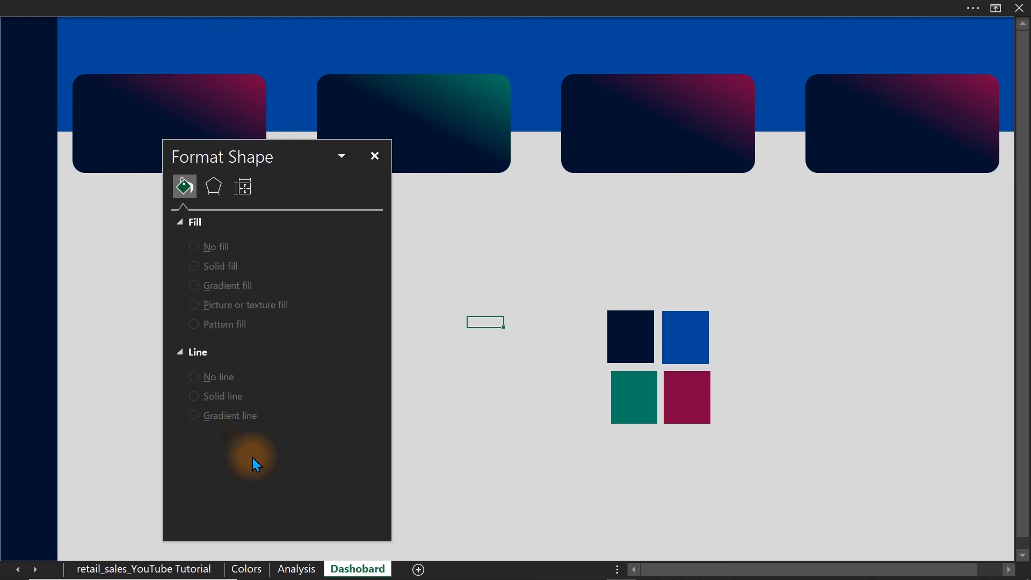
drag(280, 167, 400, 291)
click(441, 151)
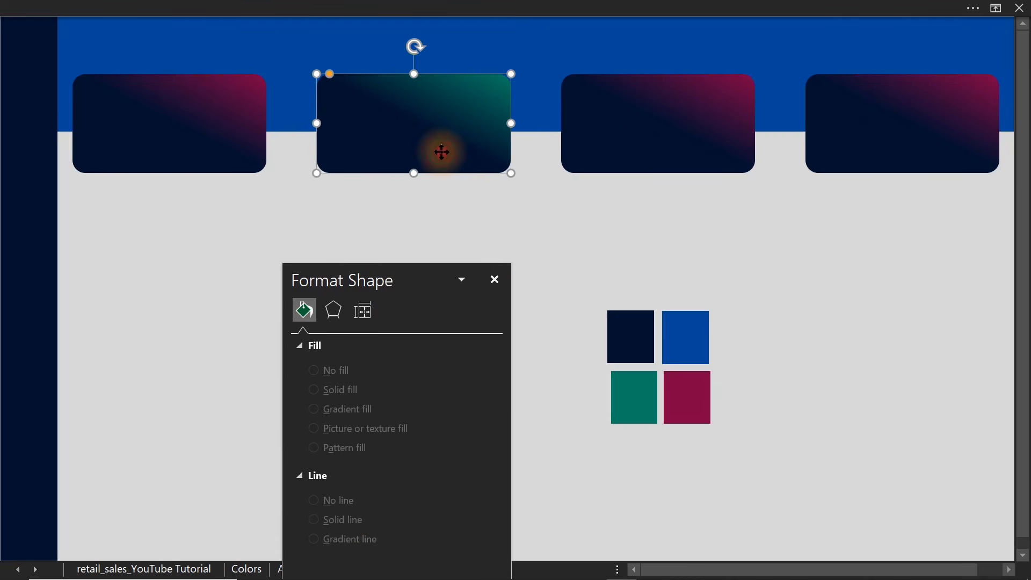
shift+click(693, 138)
shift+click(881, 138)
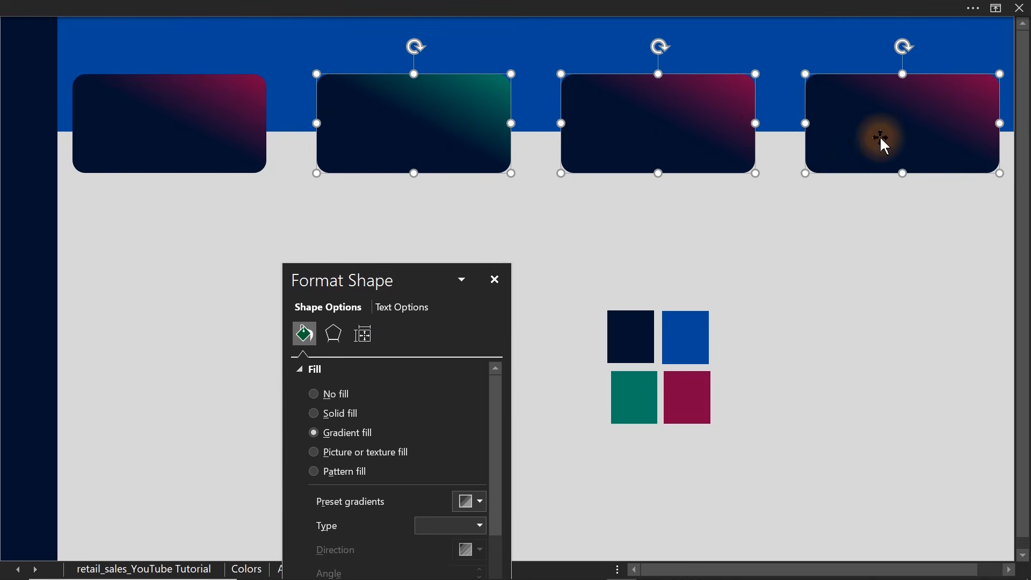
key(Delete)
Narrow the remaining gradient card and duplicate it across the banner to make a row of five cards.
click(153, 128)
drag(267, 126, 343, 137)
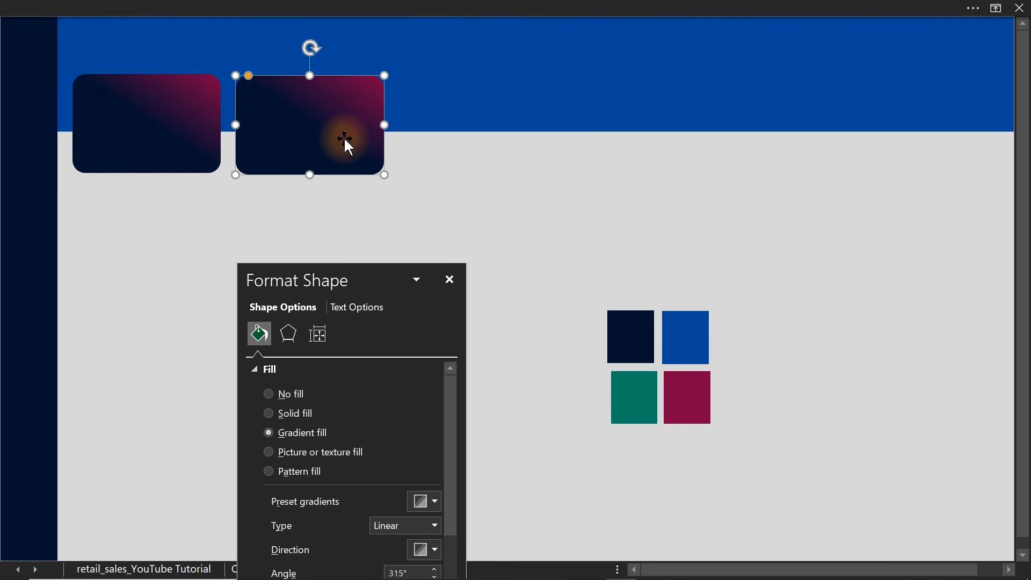
key(ctrl+d)
key(ctrl+d)
key(ctrl+d)
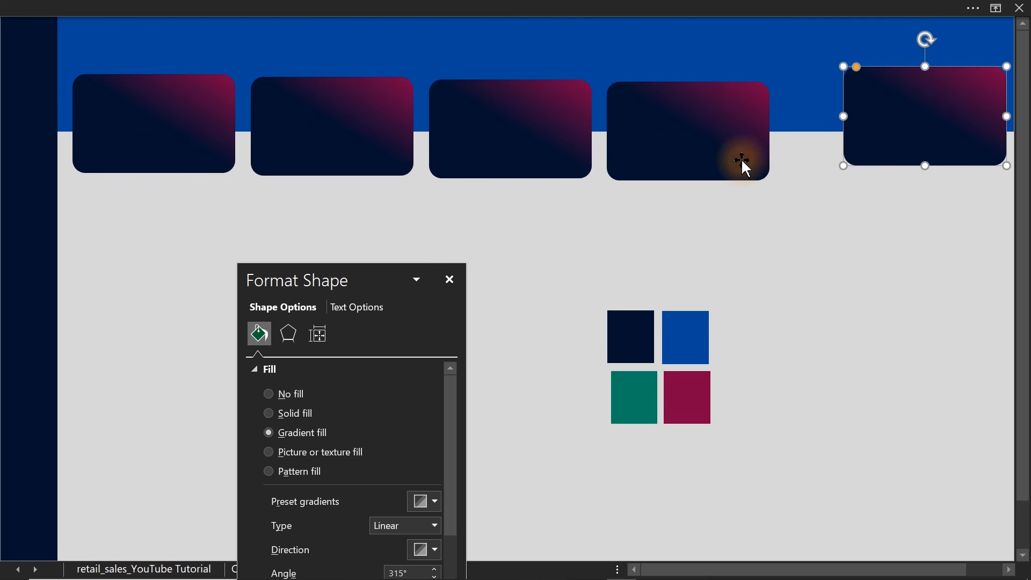
Align all five gradient cards by their top edges and distribute them horizontally.
ctrl+click(741, 156)
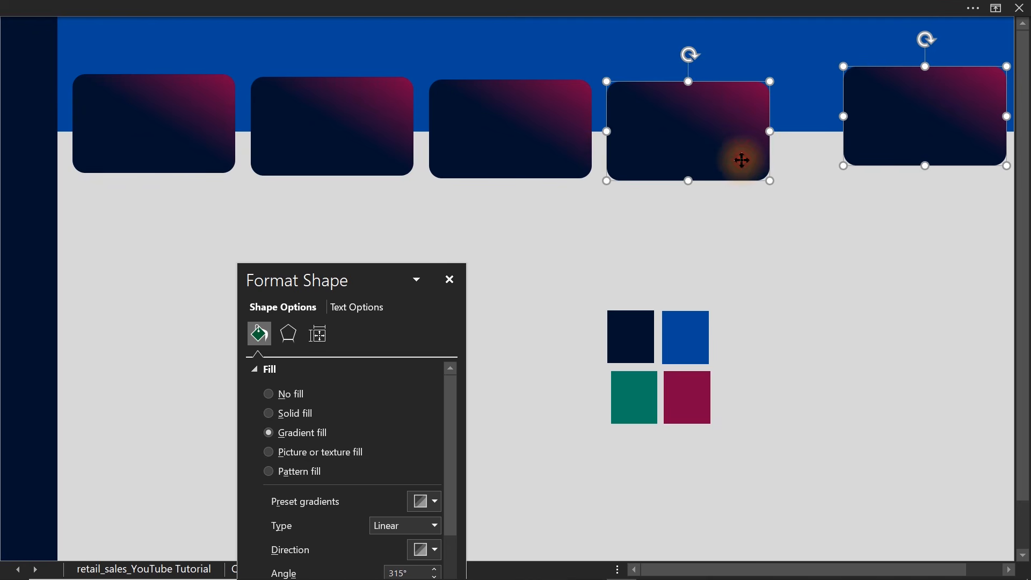
ctrl+click(556, 146)
ctrl+click(389, 144)
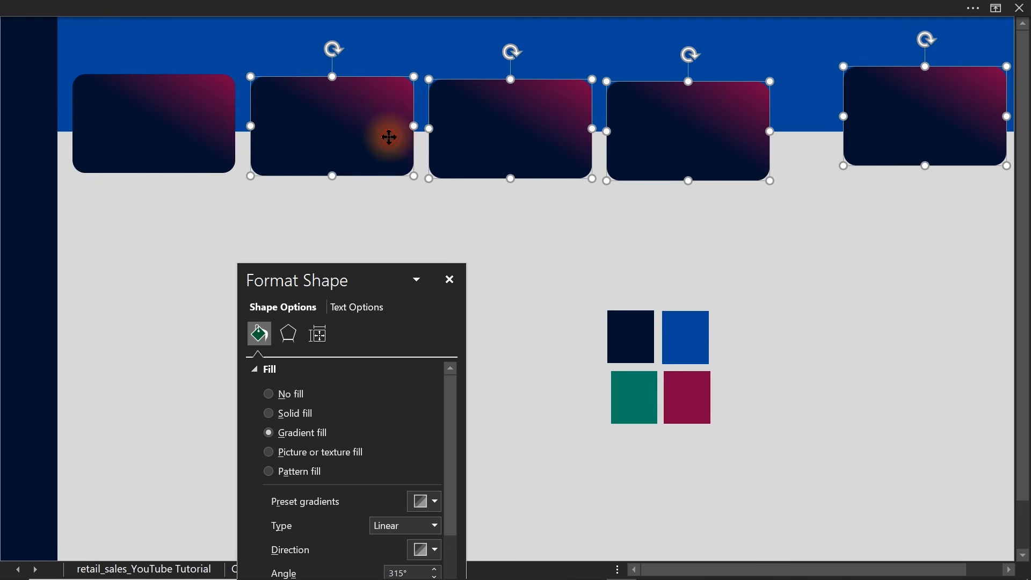
ctrl+click(215, 144)
click(515, 6)
click(775, 37)
click(880, 64)
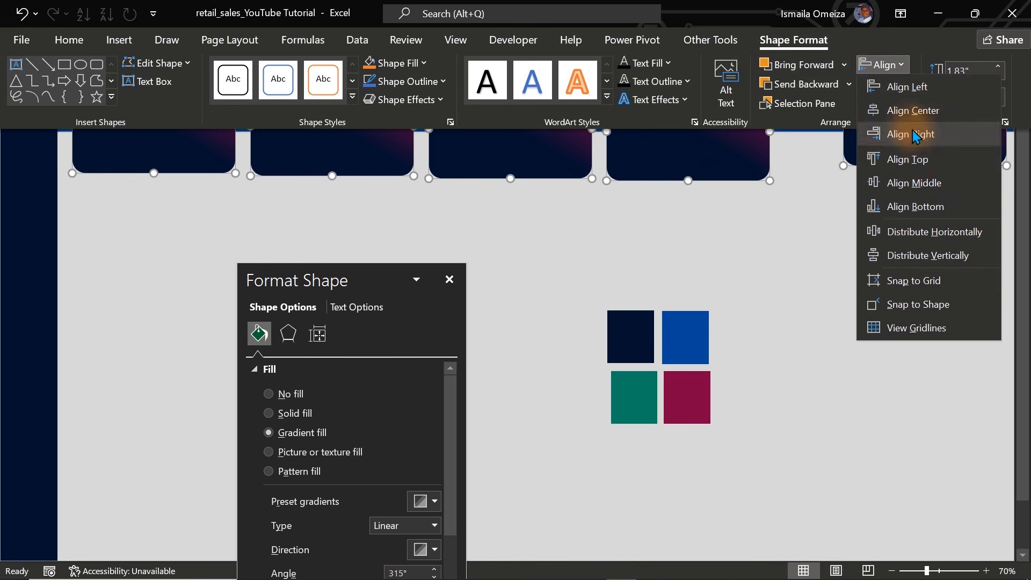
click(915, 164)
click(883, 64)
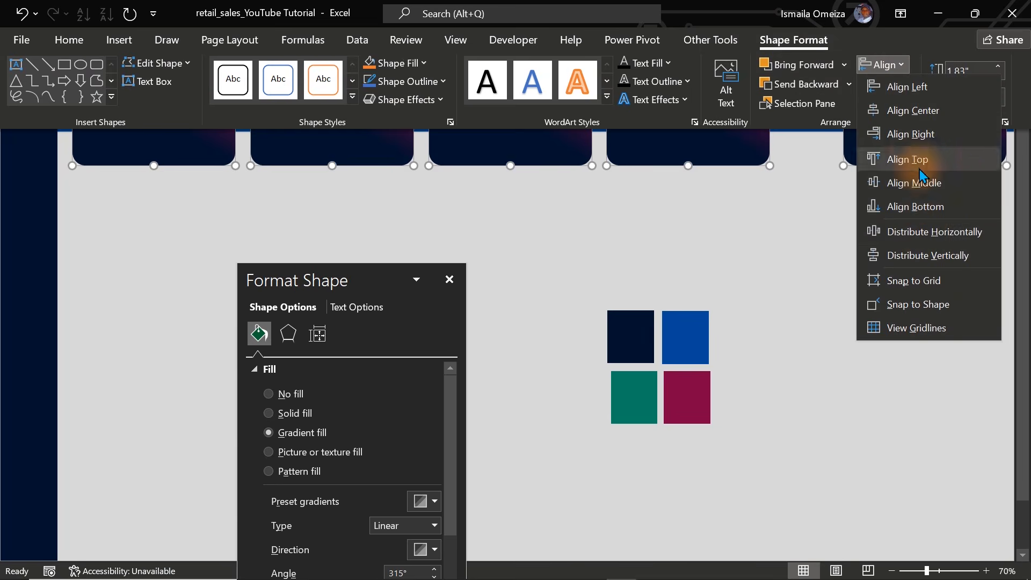
click(921, 232)
click(841, 248)
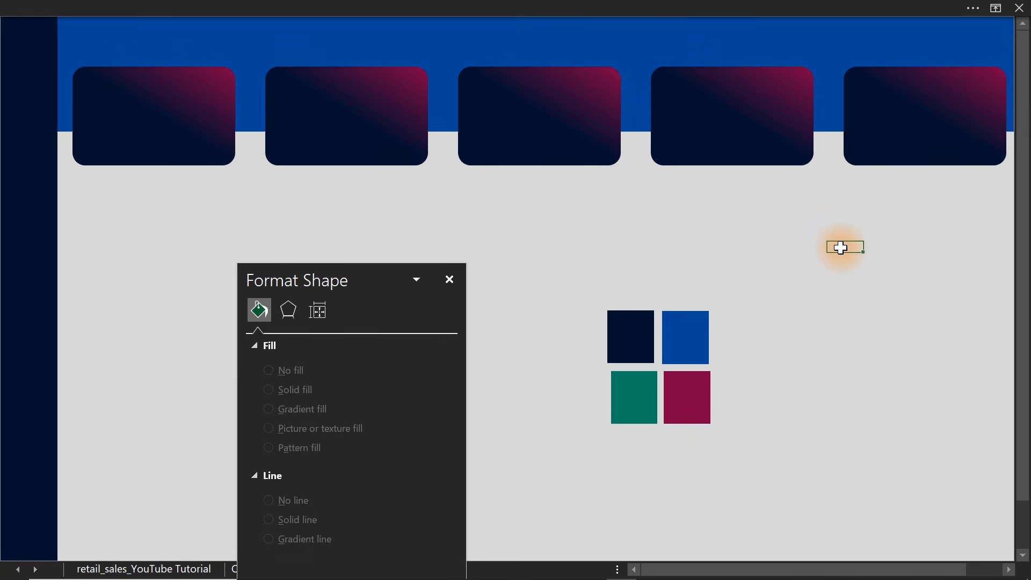
Change the first card's magenta end gradient stop to the recently used palette blue.
click(359, 120)
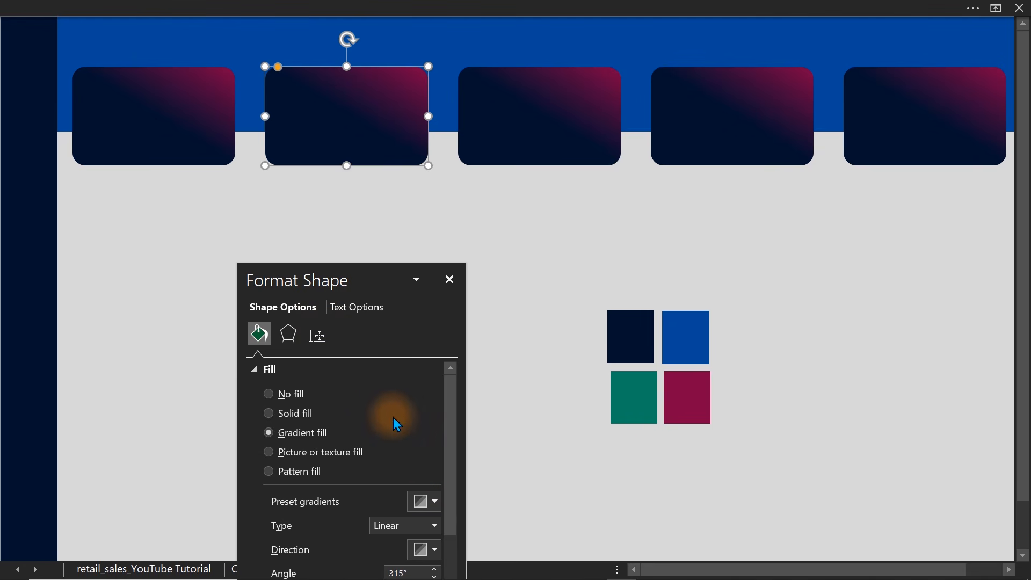
click(183, 131)
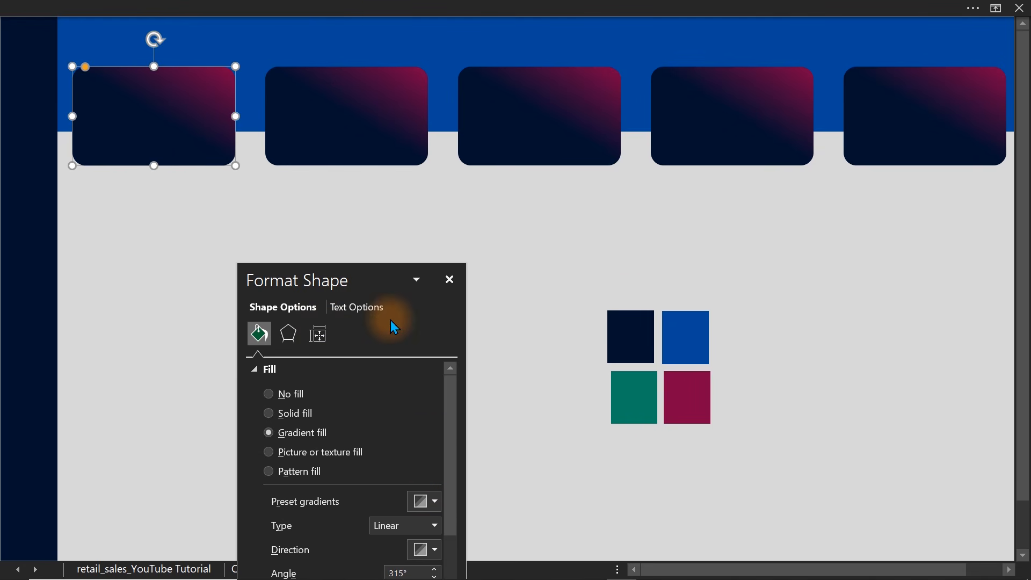
drag(360, 279, 446, 193)
click(468, 530)
click(518, 558)
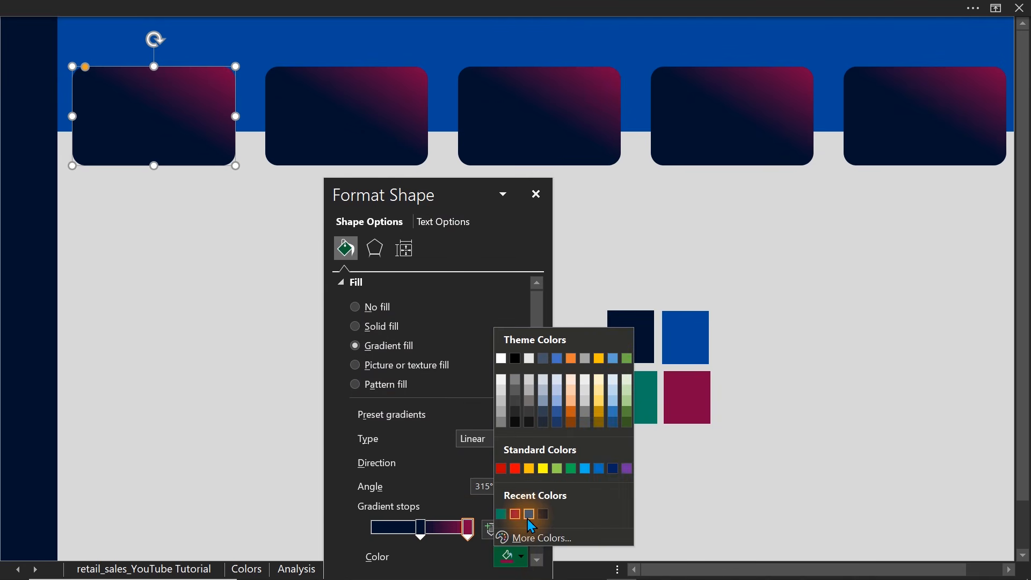
click(530, 514)
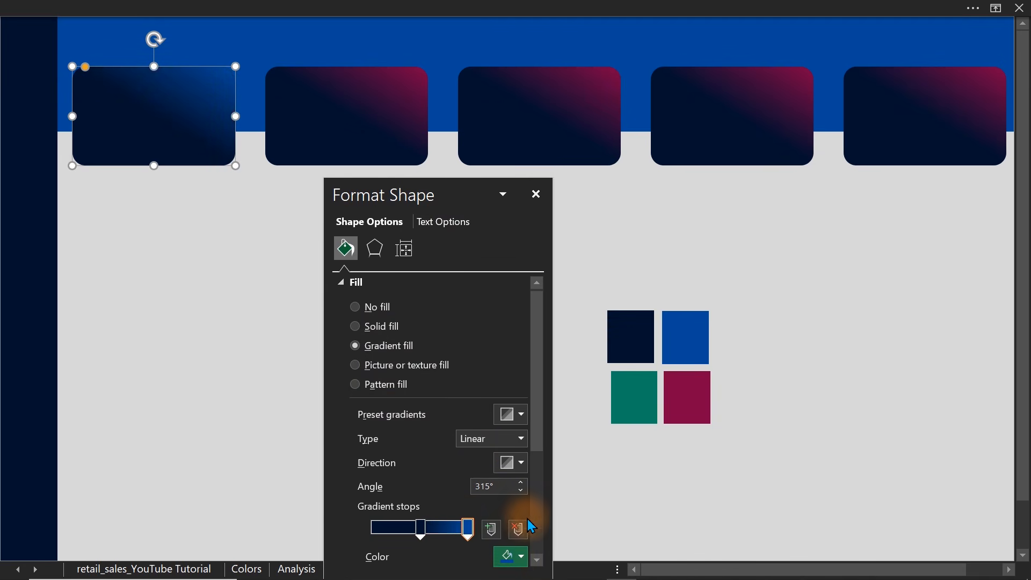
Change the second card's magenta end gradient stop to the recently used palette green.
click(409, 123)
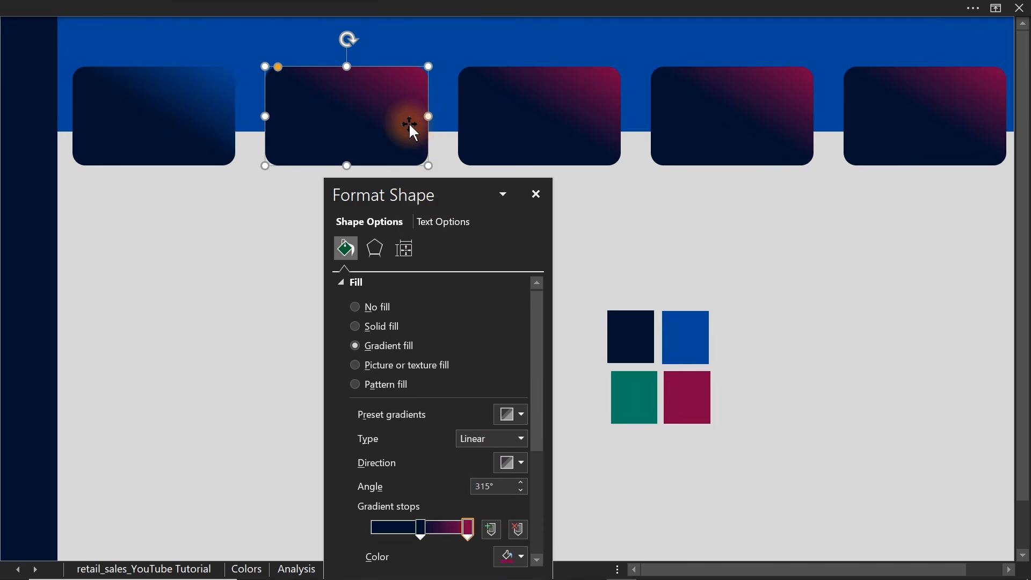
click(467, 528)
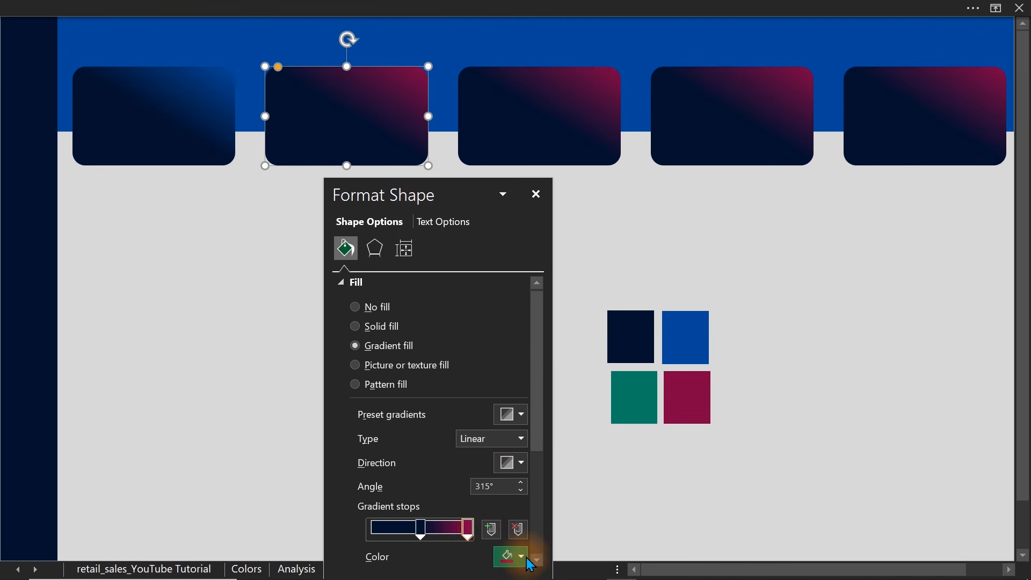
click(524, 559)
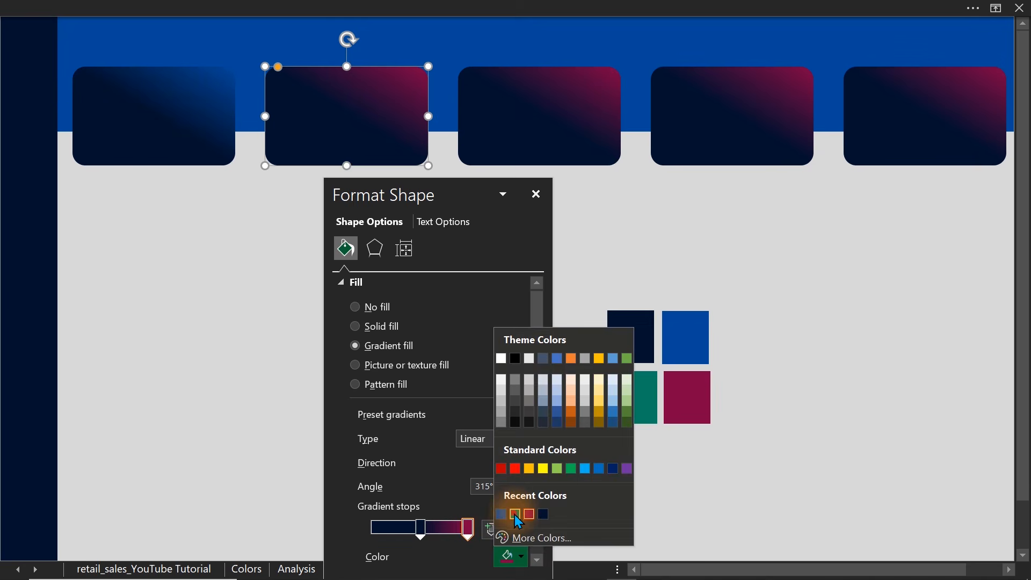
click(504, 514)
Change the fifth card's magenta end gradient stop to the recently used palette blue.
click(710, 120)
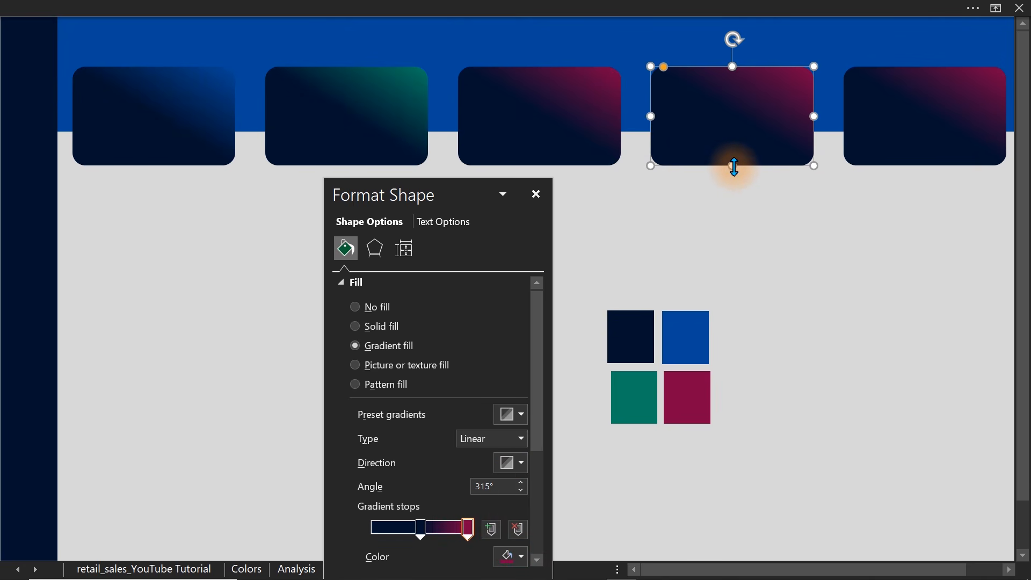
click(893, 131)
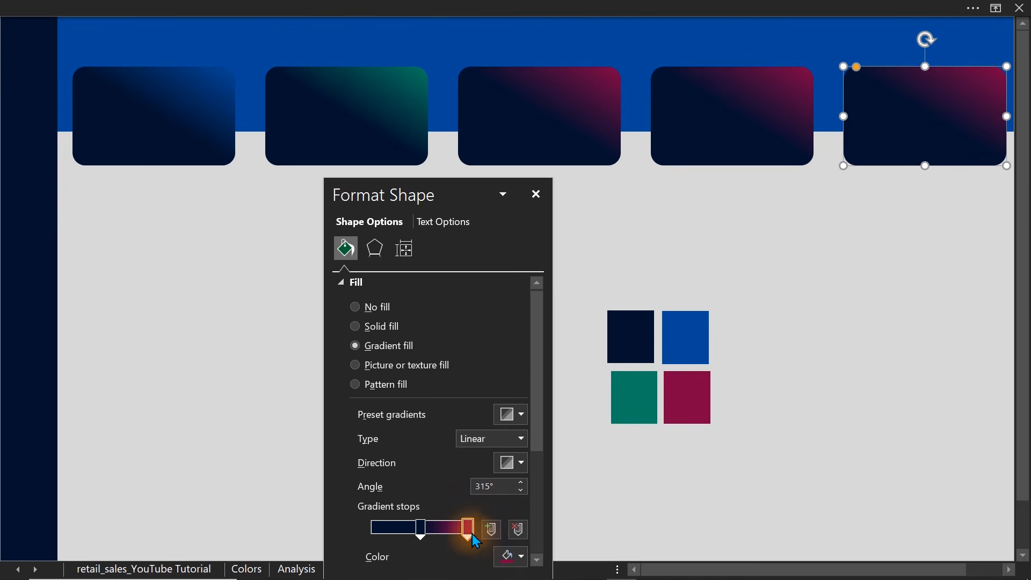
click(514, 556)
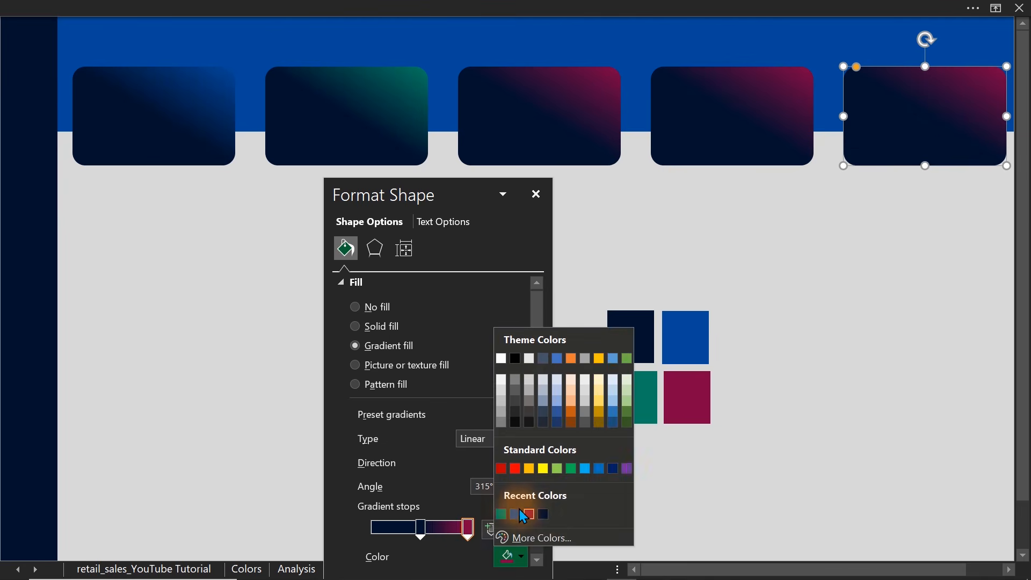
click(519, 513)
click(794, 341)
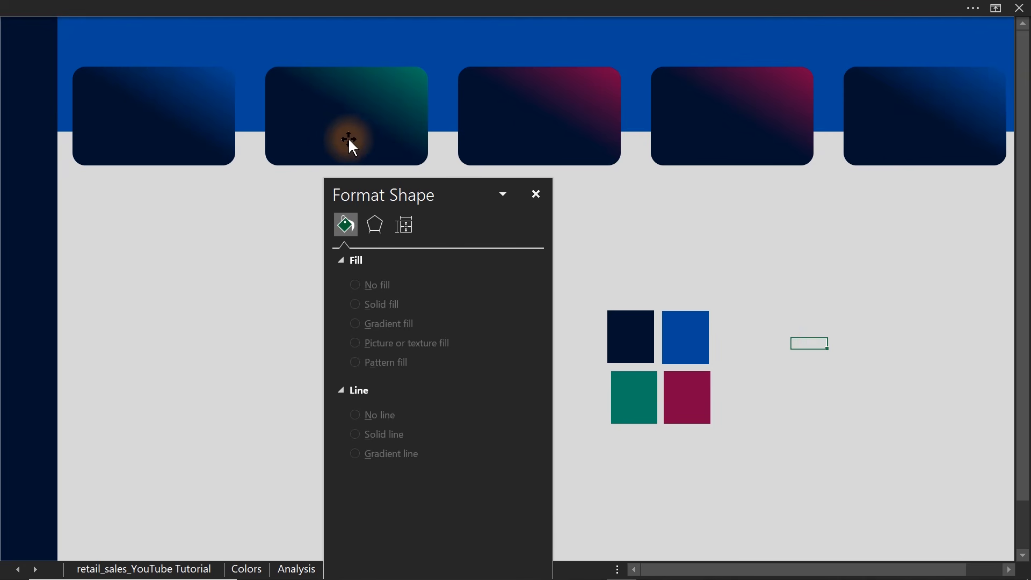
Change the third card's magenta end gradient stop to the recently used palette blue and close the shape formatting options.
click(541, 114)
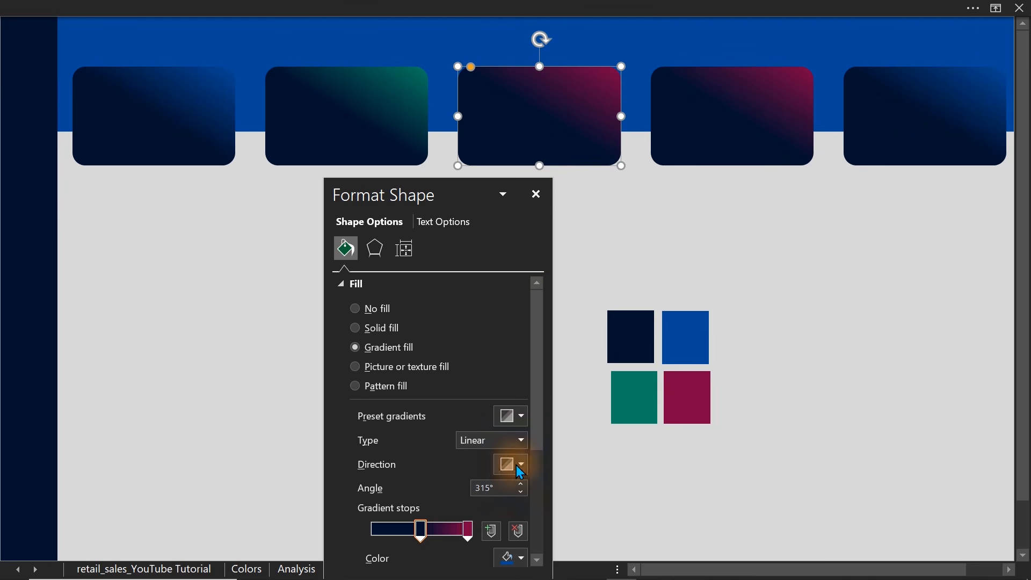
click(469, 530)
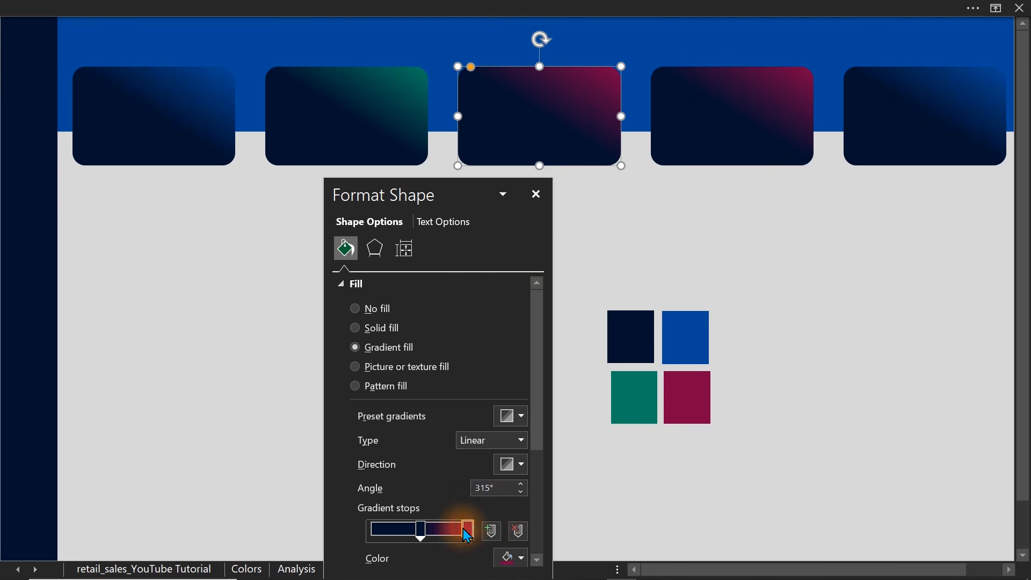
click(518, 558)
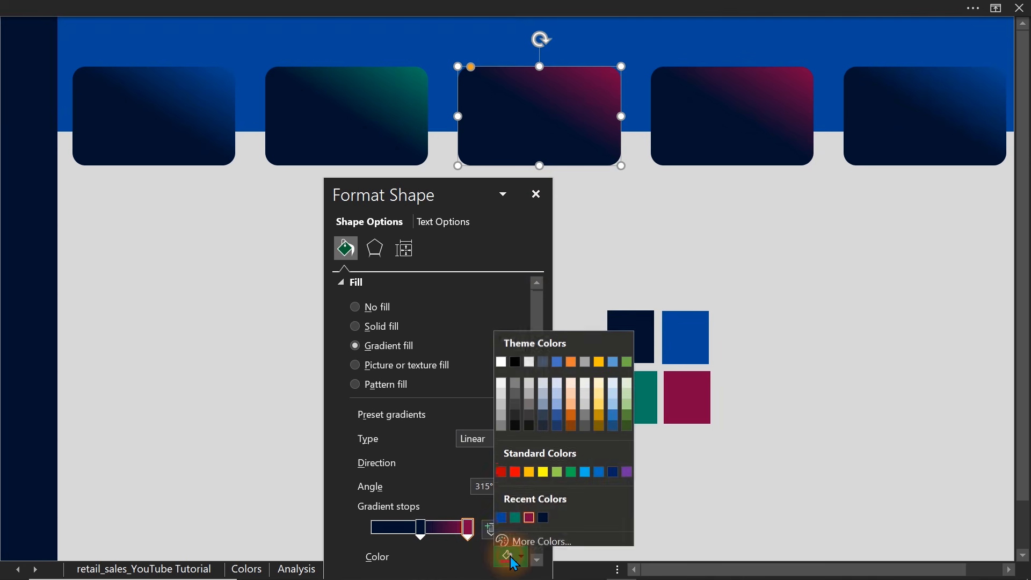
click(501, 514)
click(807, 362)
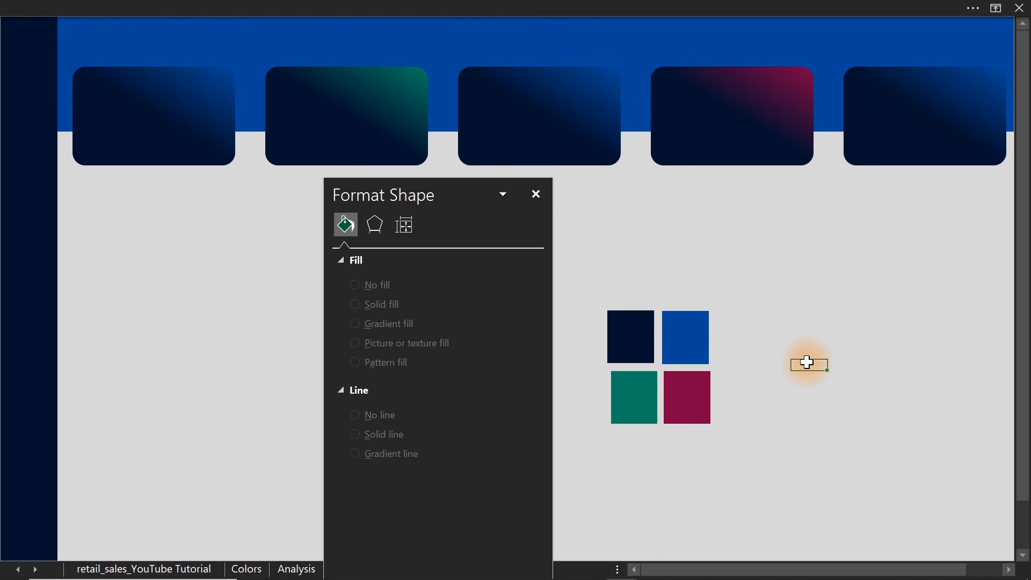
click(539, 195)
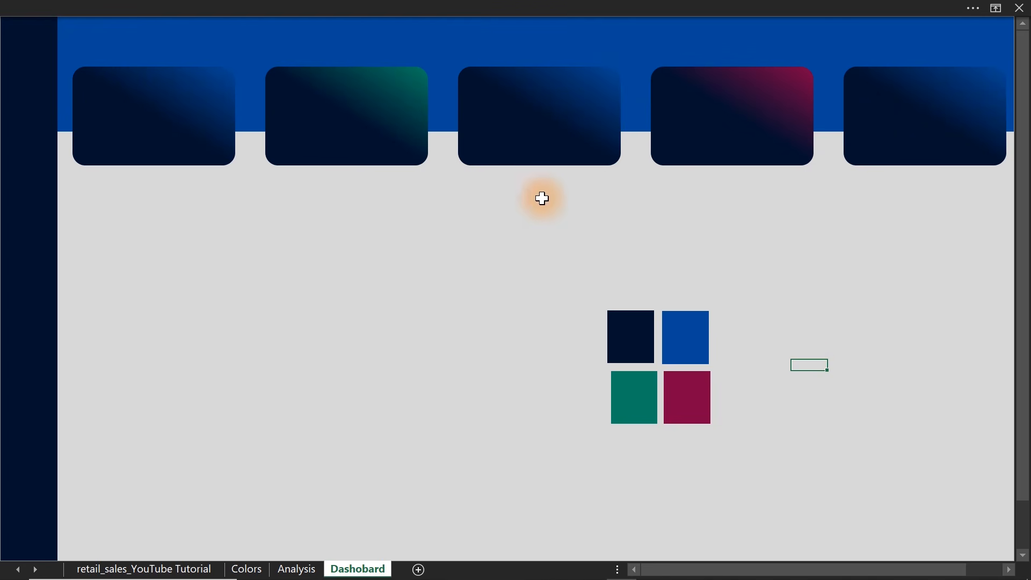
Delete the four palette swatches (navy, blue, green and magenta) from the dashboard sheet.
click(615, 338)
ctrl+click(683, 340)
drag(682, 339, 647, 400)
key(Escape)
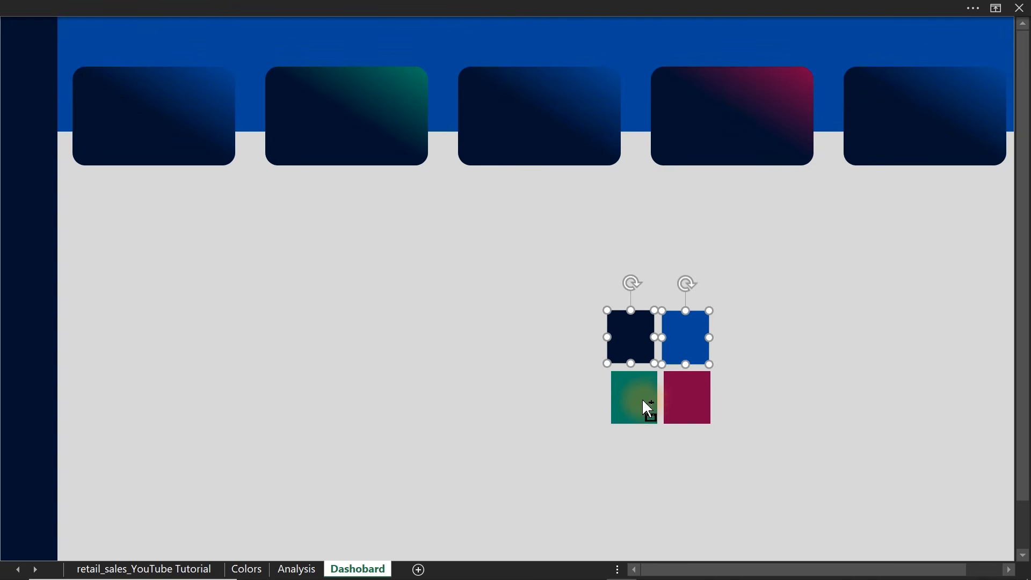
ctrl+click(642, 402)
ctrl+click(689, 402)
key(Delete)
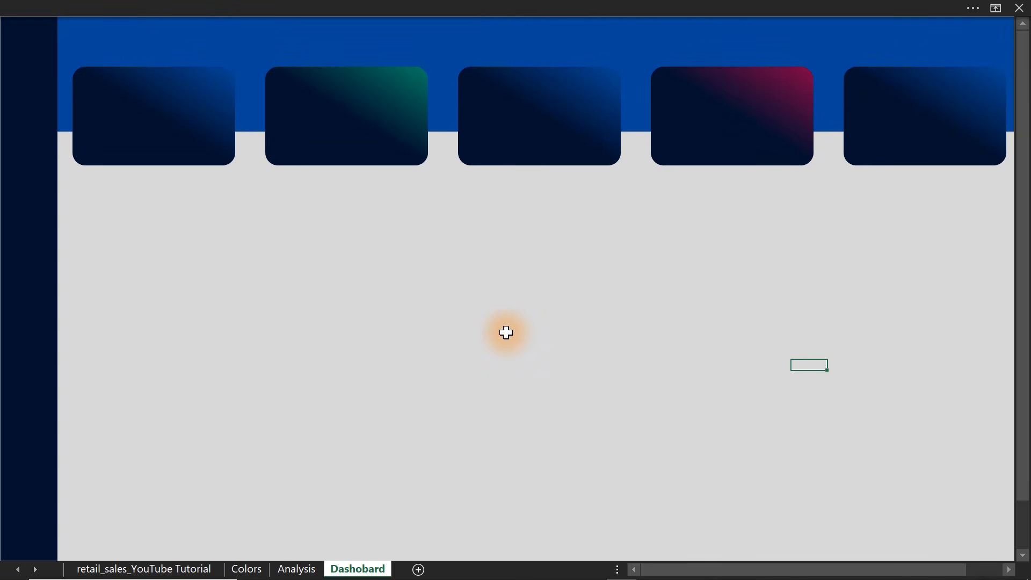
Draw a small circle, place it inside the first card near its left edge, and remove its outline.
click(238, 8)
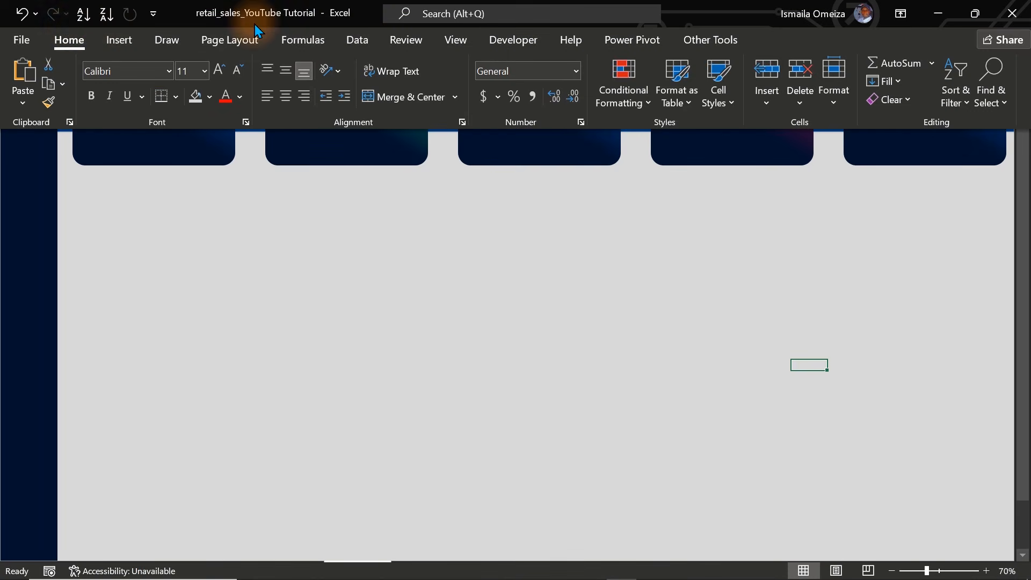
click(115, 39)
click(201, 106)
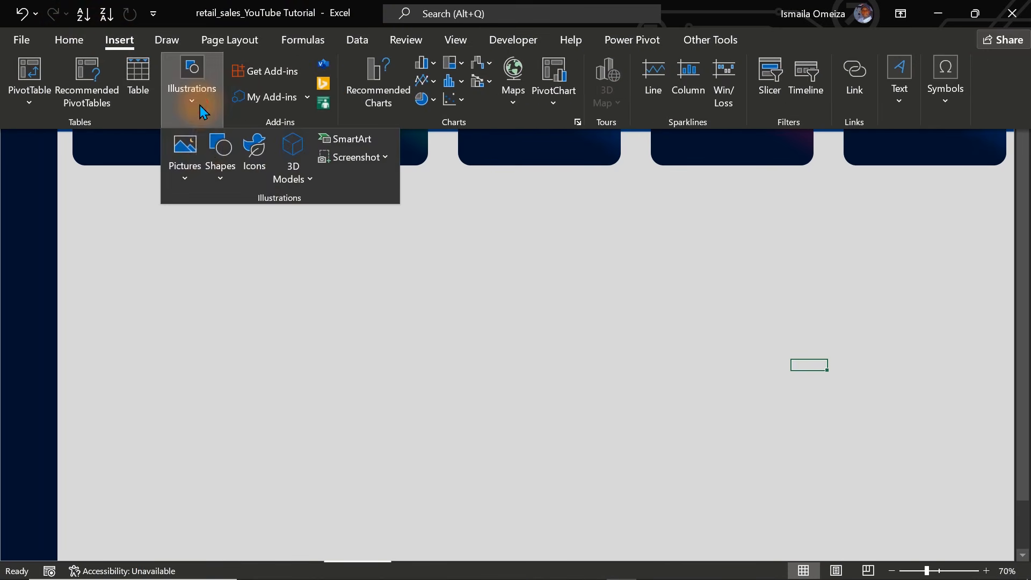
click(217, 183)
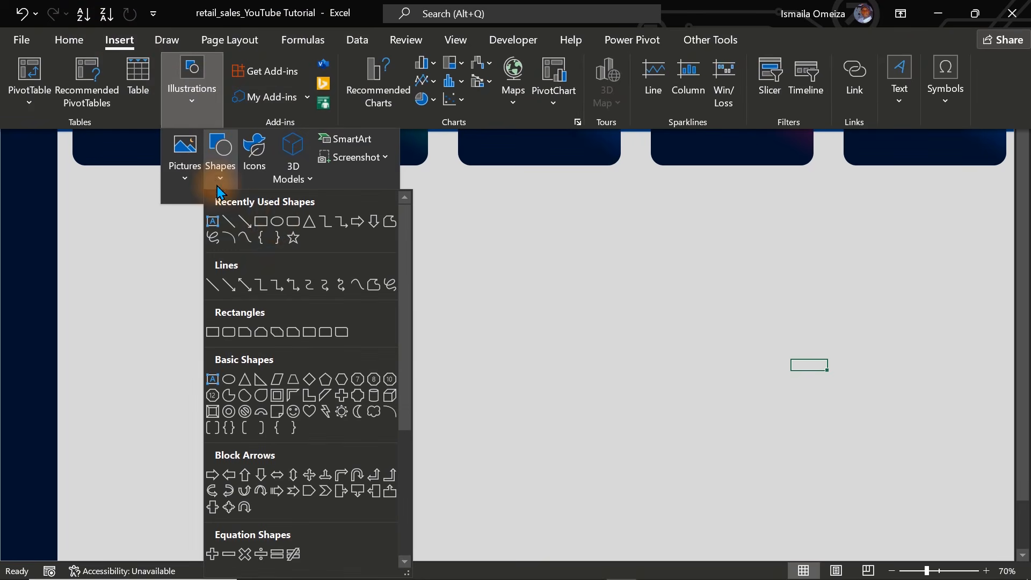
click(274, 223)
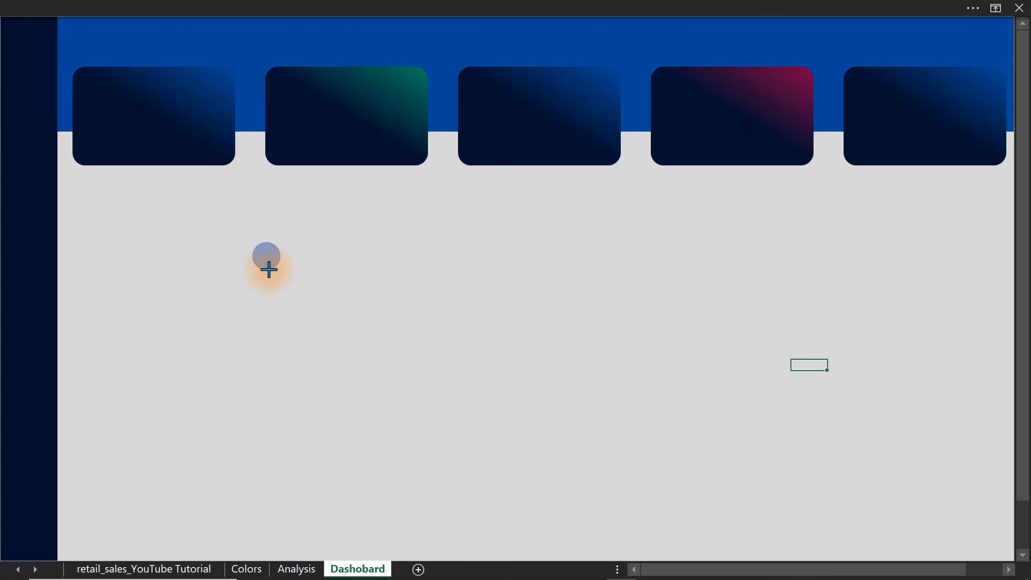
drag(272, 273, 100, 119)
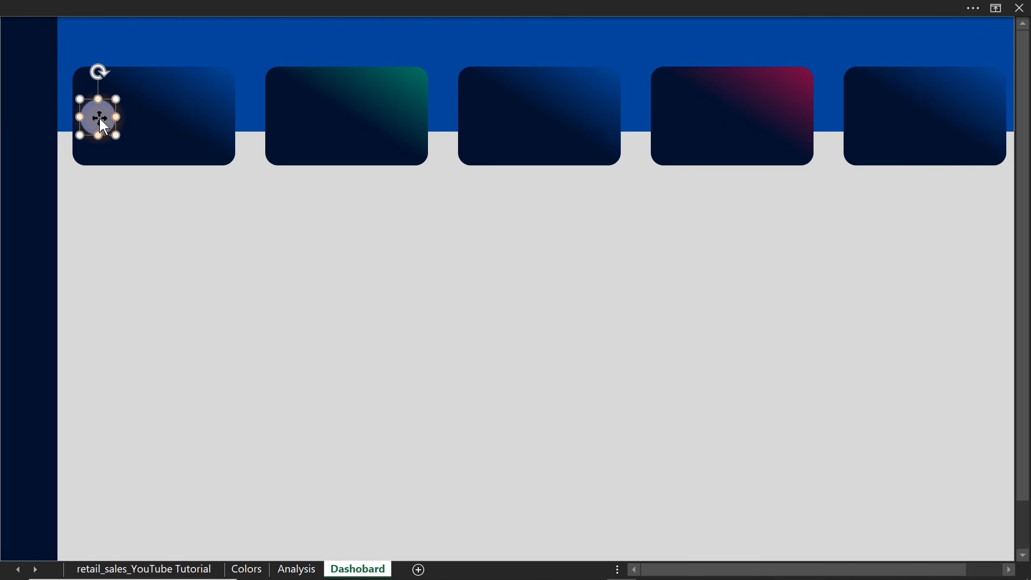
key(ctrl+1)
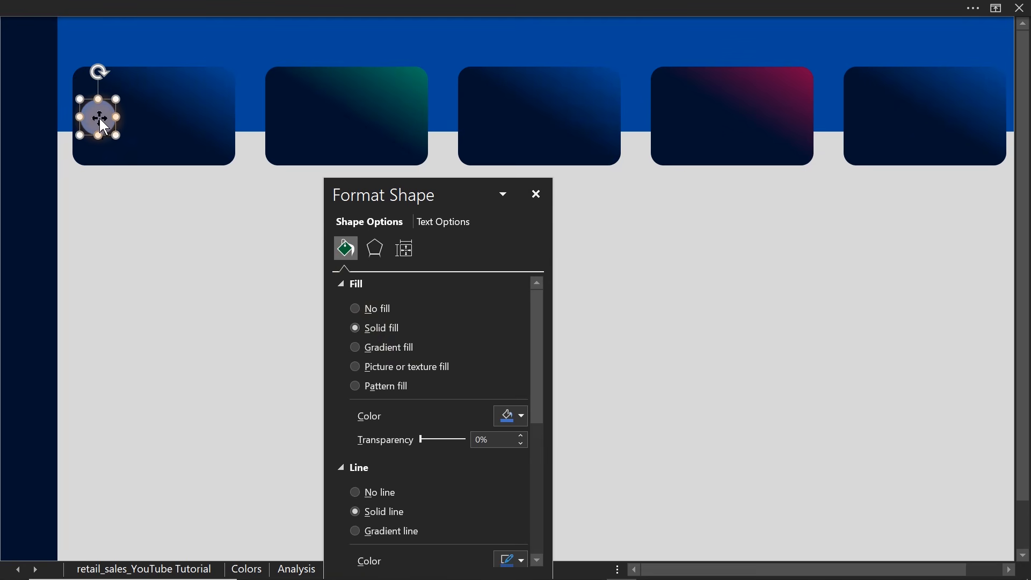
click(374, 490)
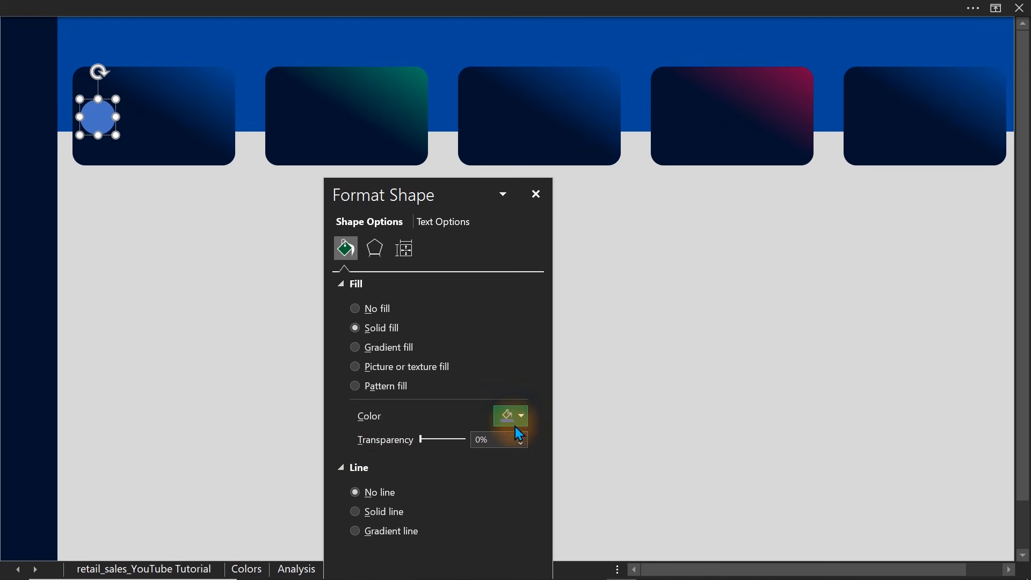
Fill the first card's circle with the standard blue and set its transparency to 51%.
click(519, 424)
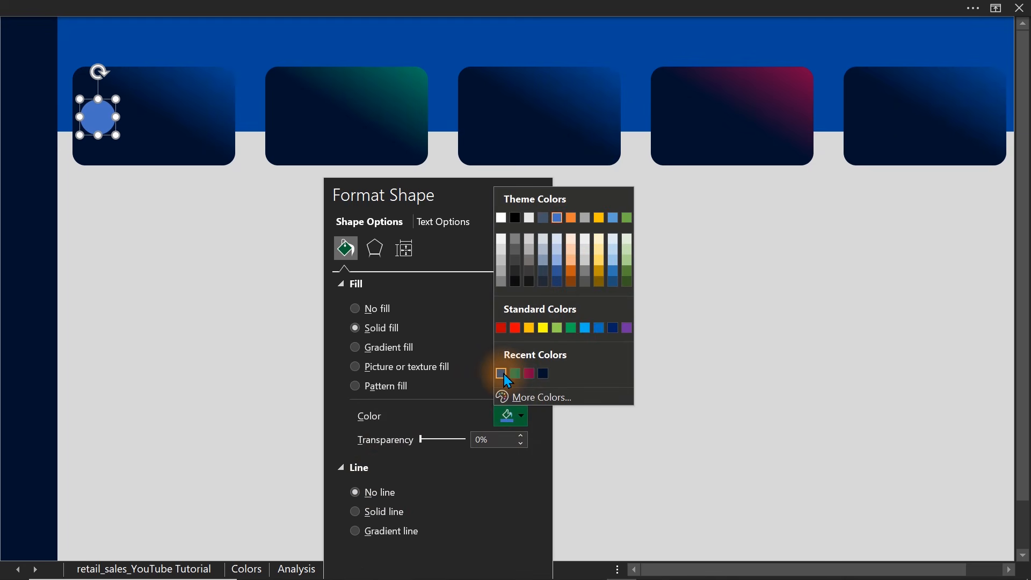
click(598, 327)
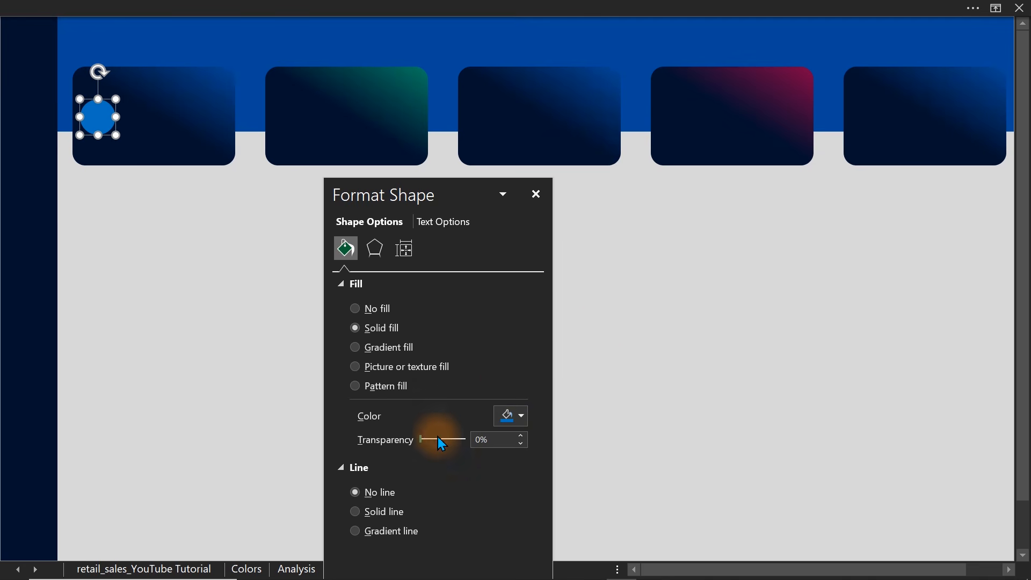
drag(420, 437, 442, 441)
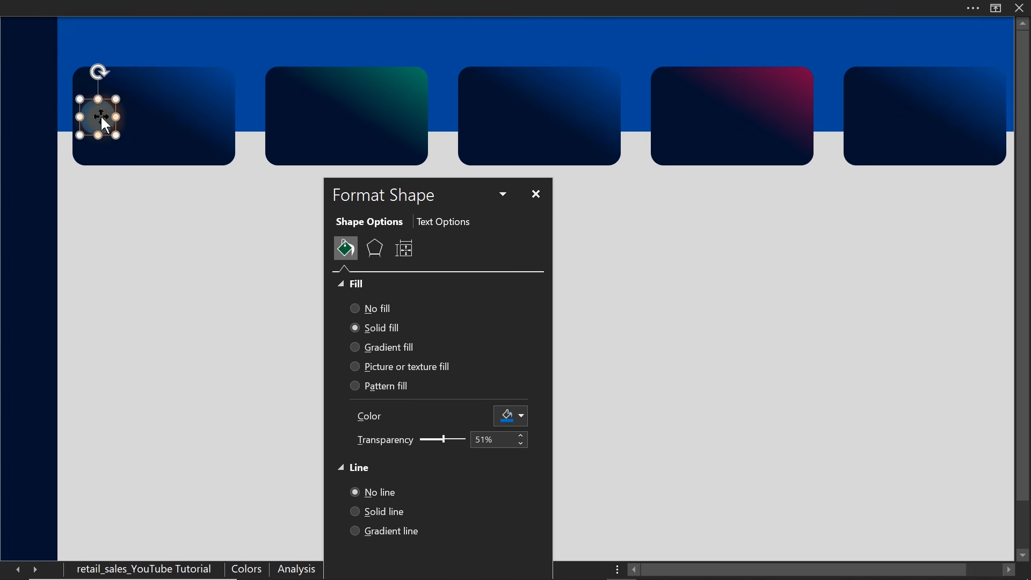
Duplicate the semi-transparent circle into each of the other four cards at matching spacing.
drag(101, 117, 288, 121)
key(ctrl+d)
key(ctrl+d)
key(ctrl+d)
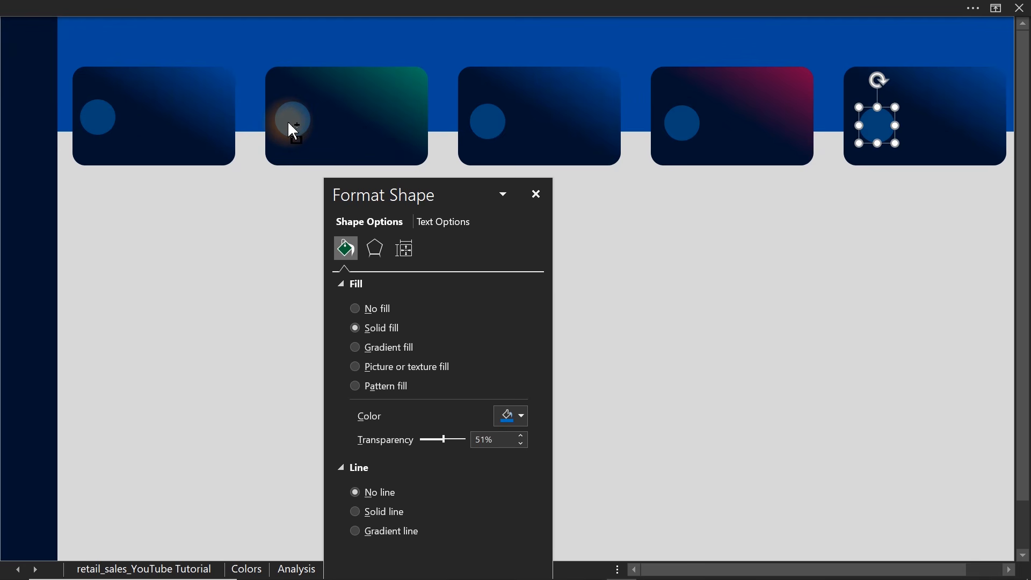
Change the second card's circle fill to the recently used palette green.
click(292, 123)
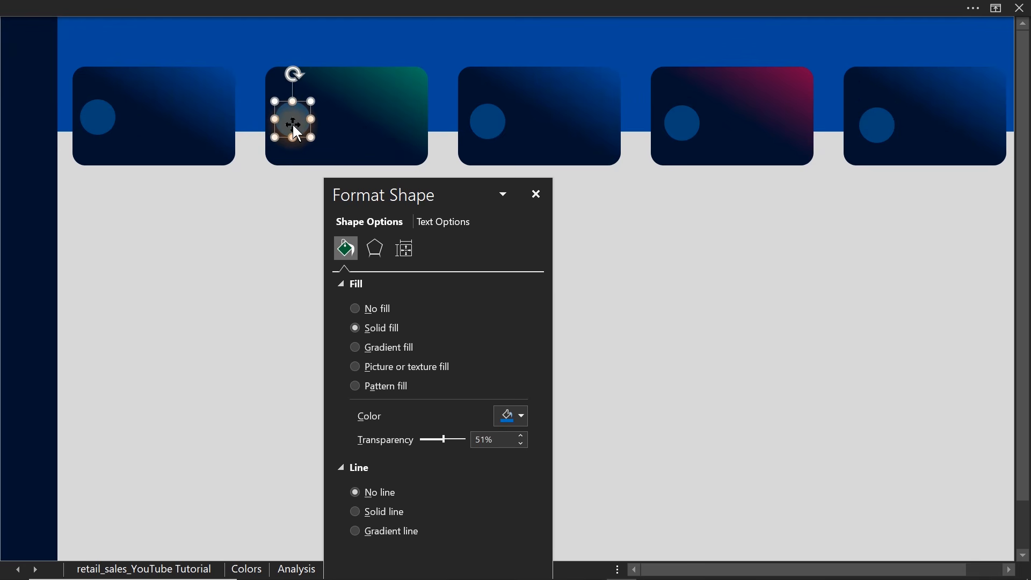
click(511, 413)
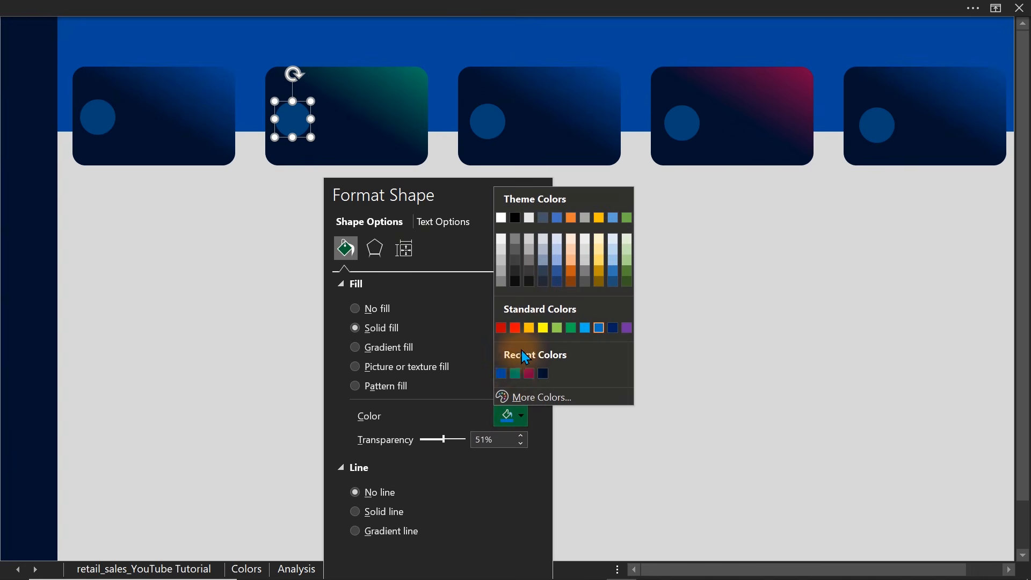
click(515, 373)
Change the fourth card's circle fill to the recently used palette magenta.
click(490, 126)
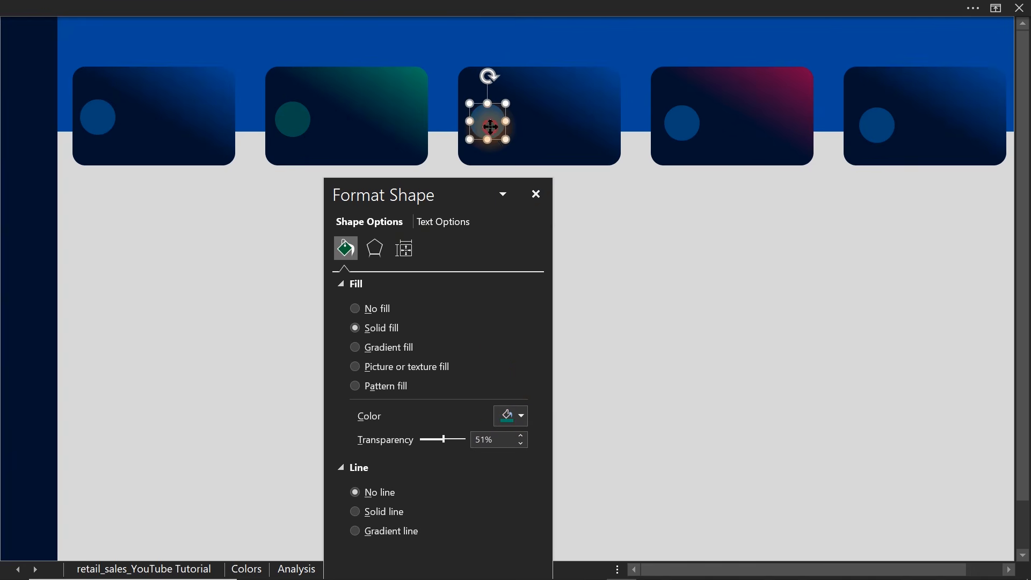
click(682, 125)
click(519, 415)
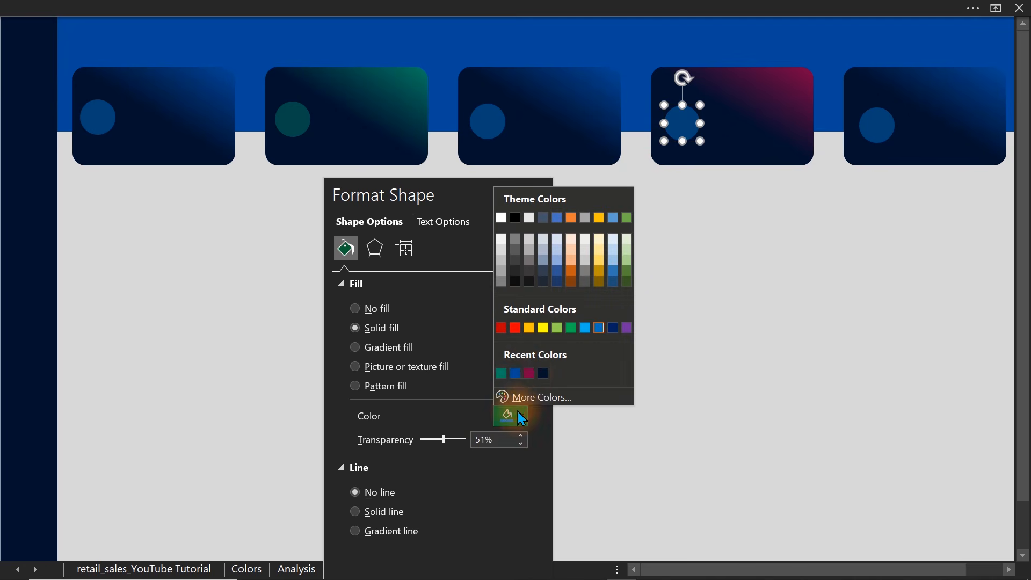
click(528, 373)
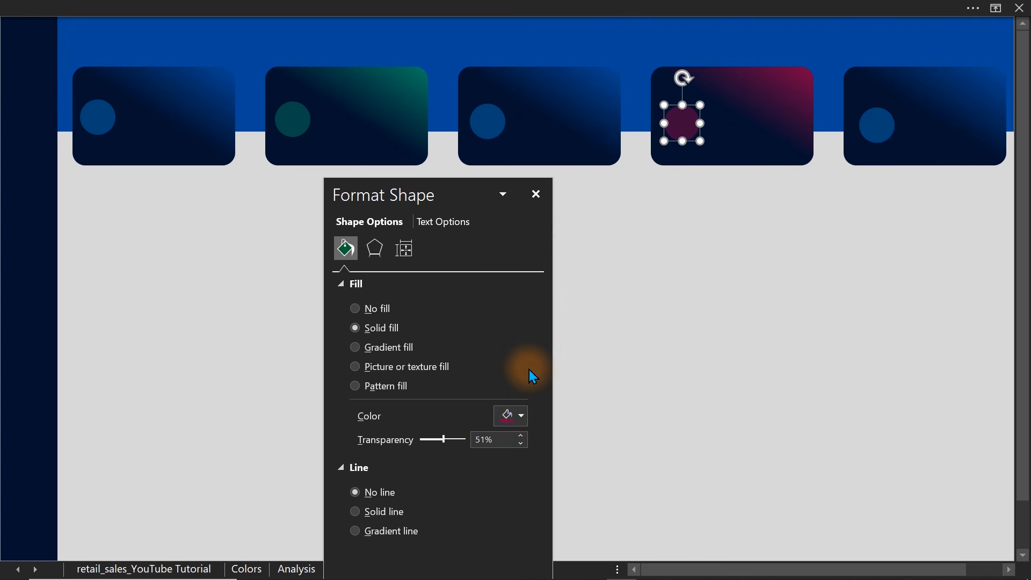
click(668, 323)
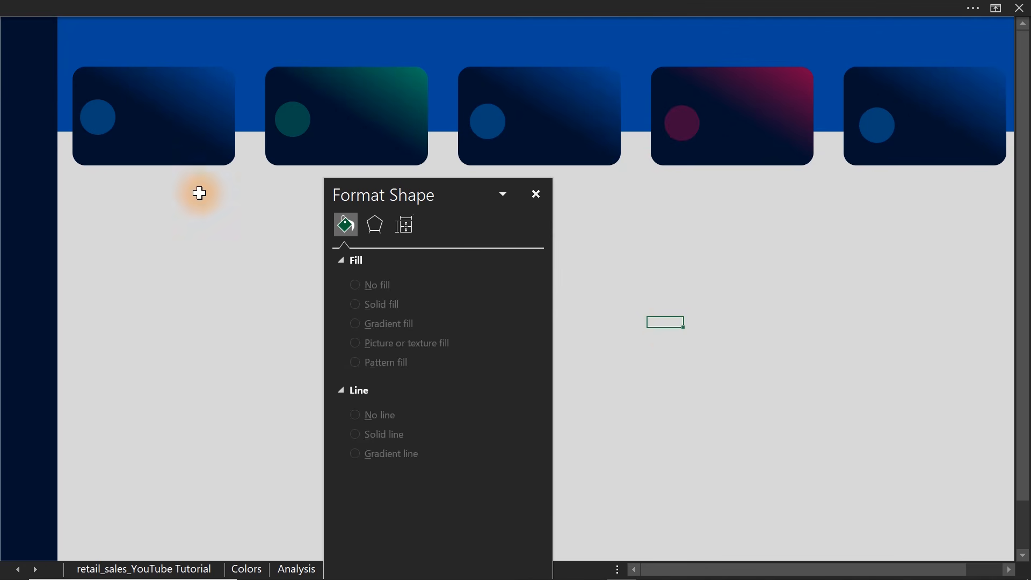
Copy the first card's circle into the navy sidebar and set the copy's transparency to 0%.
click(92, 129)
drag(91, 122, 32, 121)
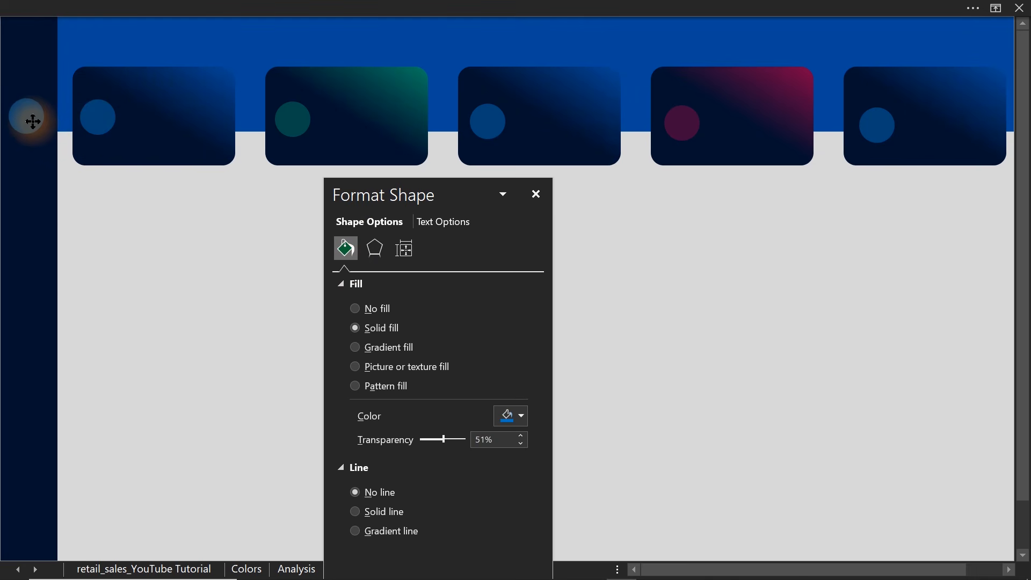
drag(32, 122, 34, 122)
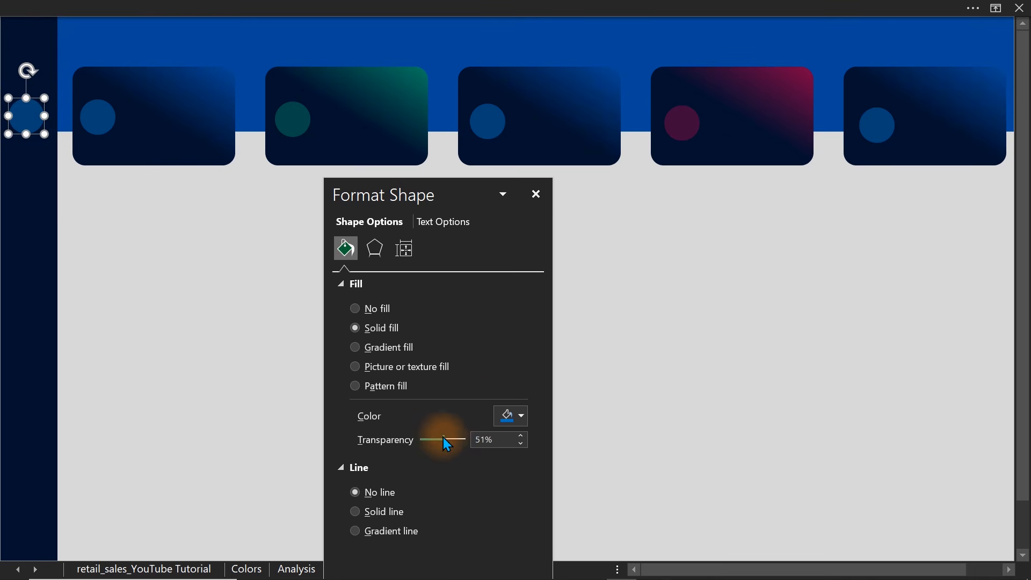
drag(443, 438, 404, 436)
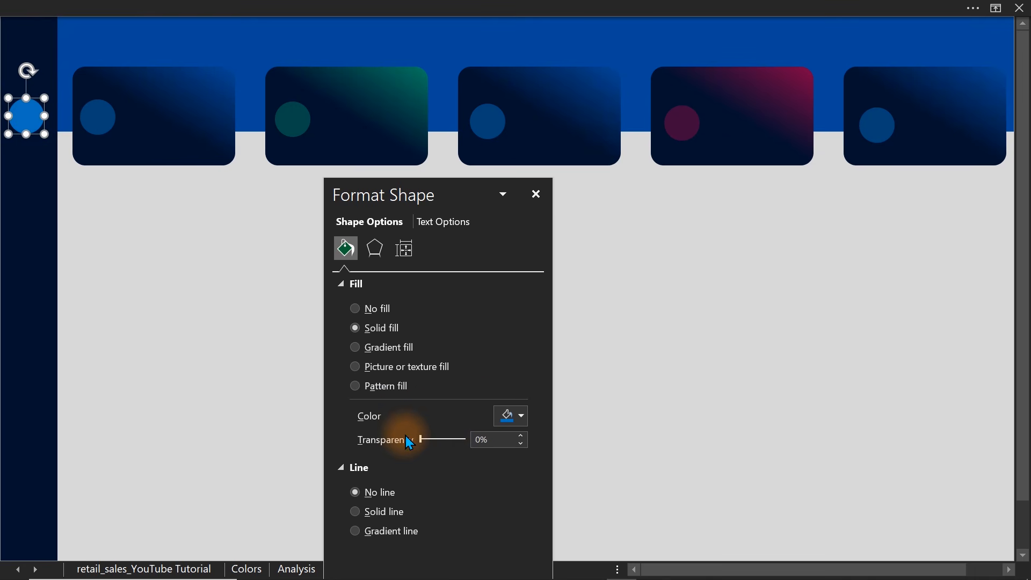
click(181, 311)
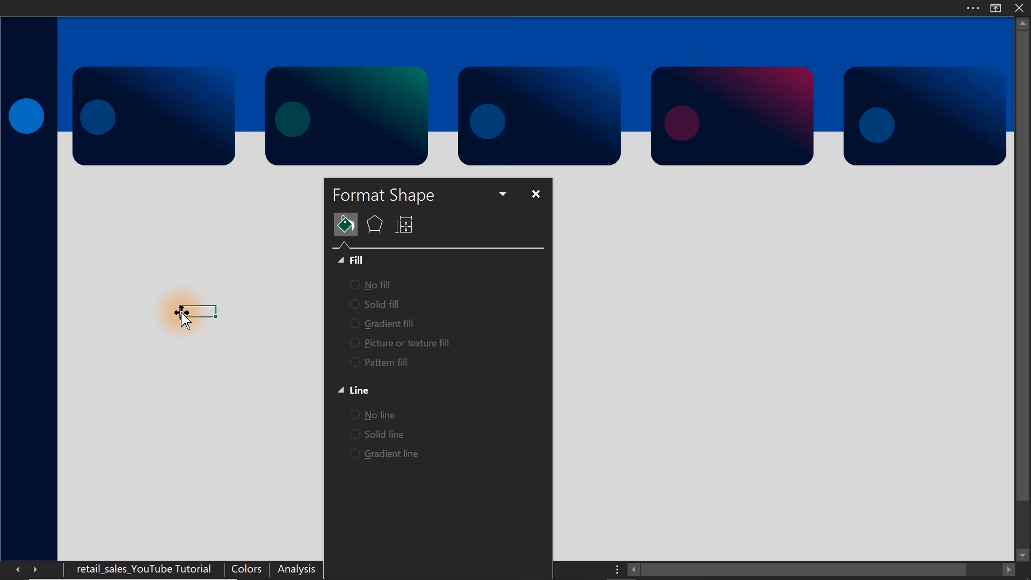
Try to open flaticon.com in a new Chrome tab, and return to the Excel dashboard.
mouse_move(321, 579)
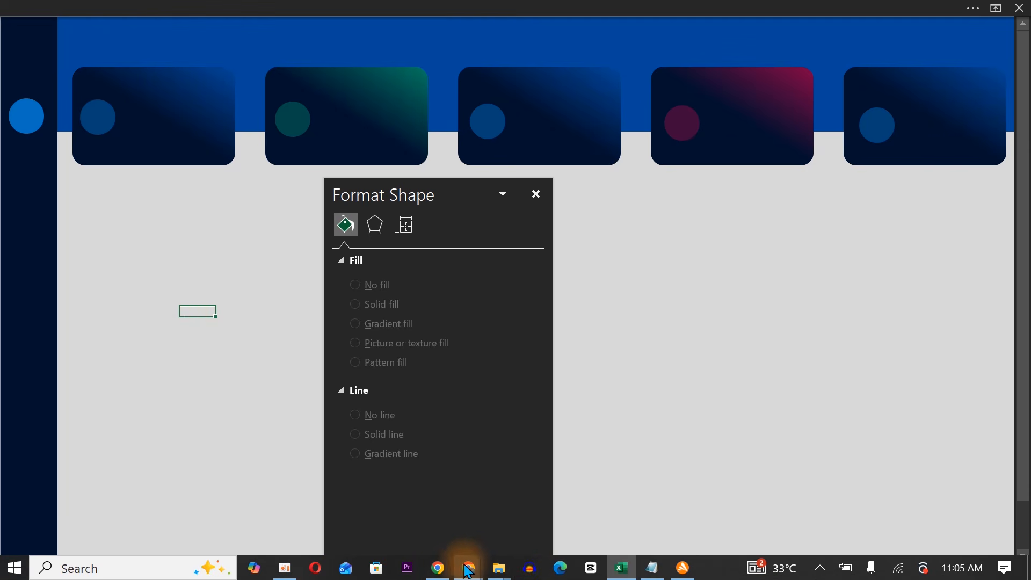
click(438, 572)
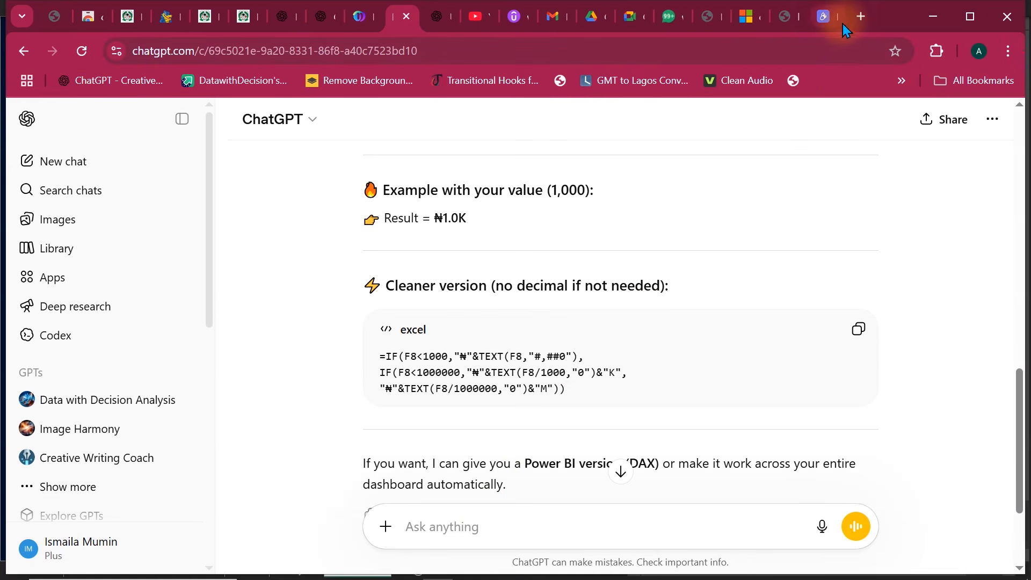
click(860, 16)
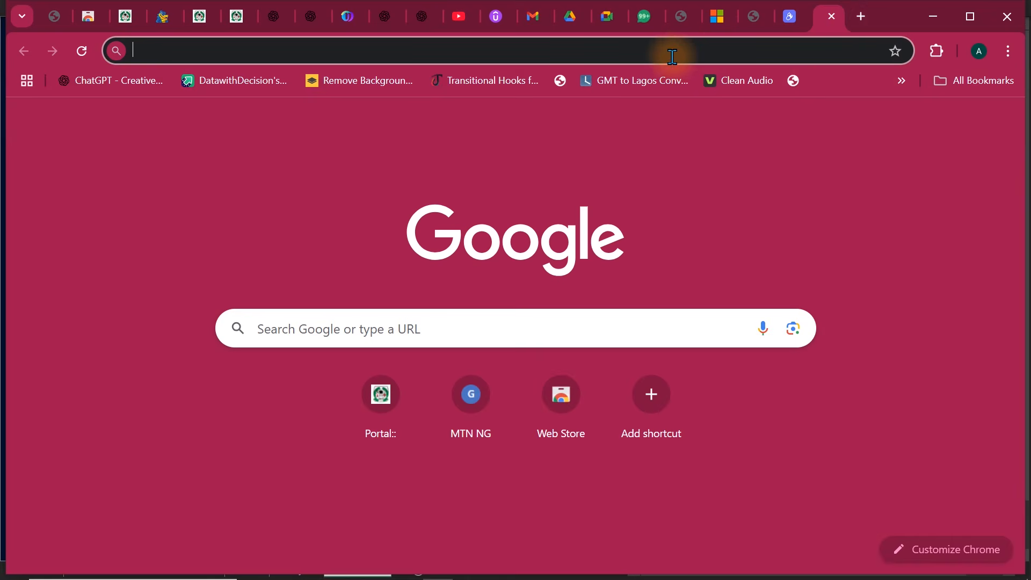
text(flaticon.com)
key(Return)
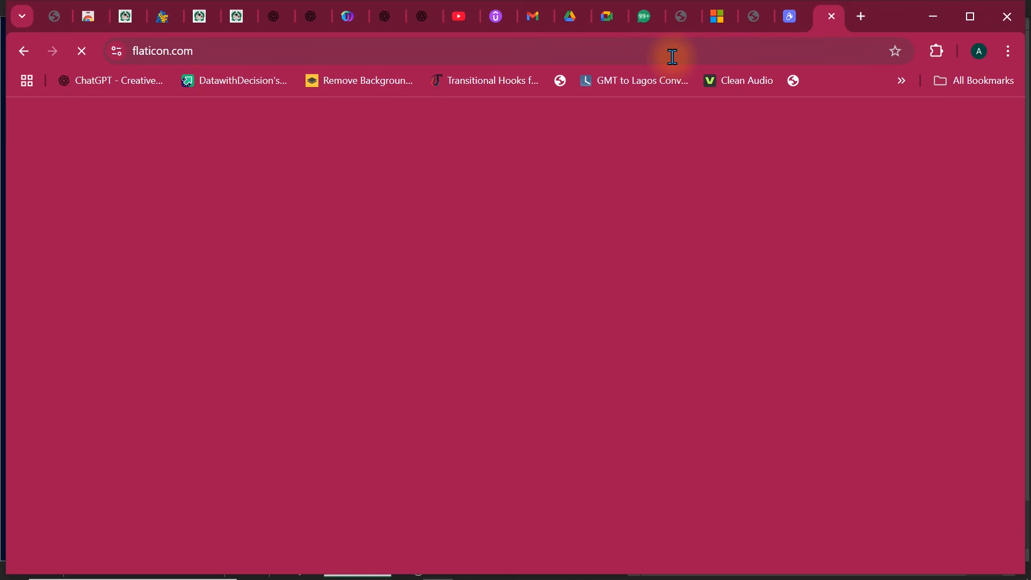
click(598, 49)
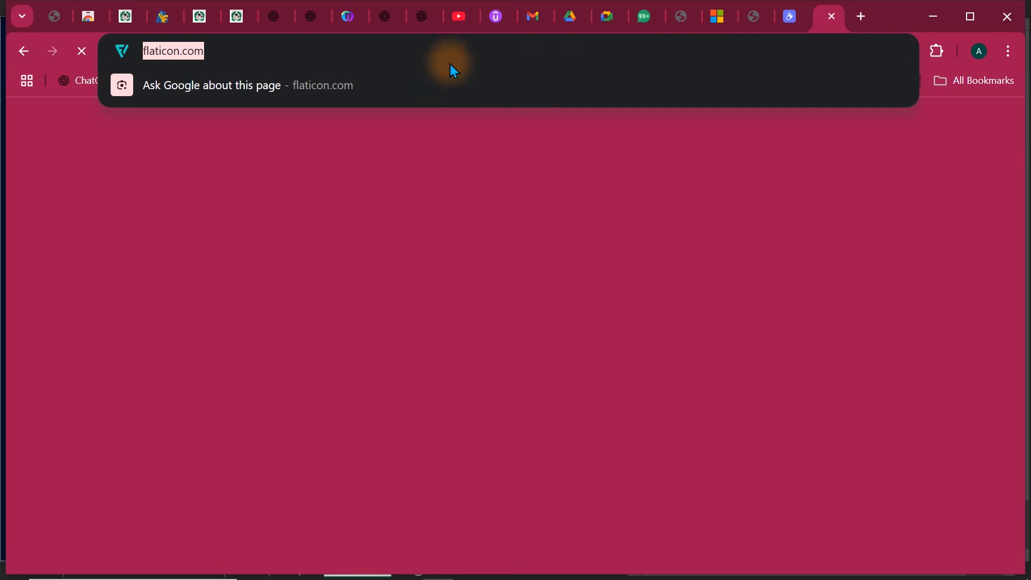
click(320, 51)
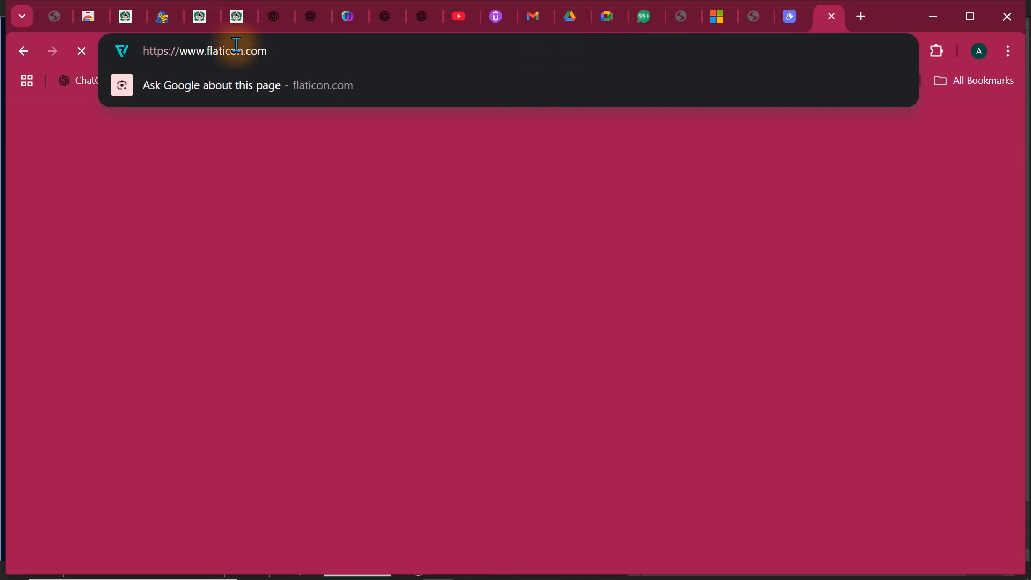
click(932, 17)
click(628, 225)
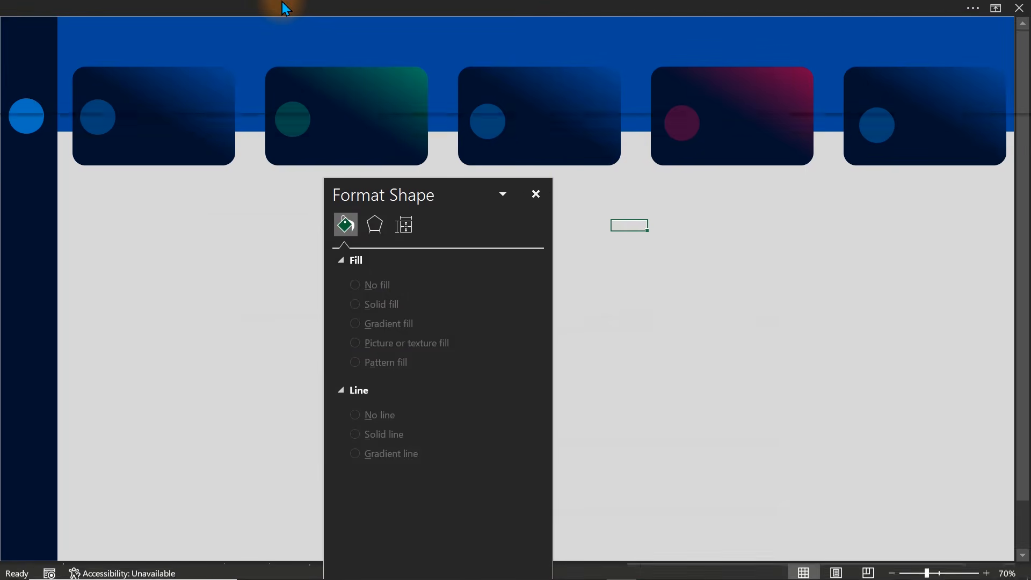
Search the stock icon library for "trend" and select the rising point-marker line chart and the bar chart with a rising arrow.
click(284, 8)
click(125, 43)
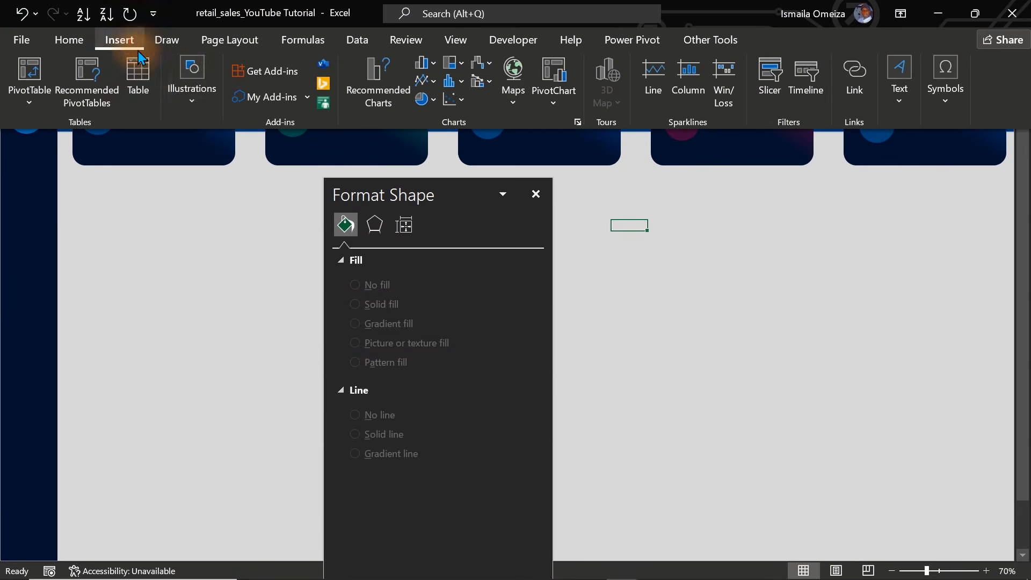
click(196, 91)
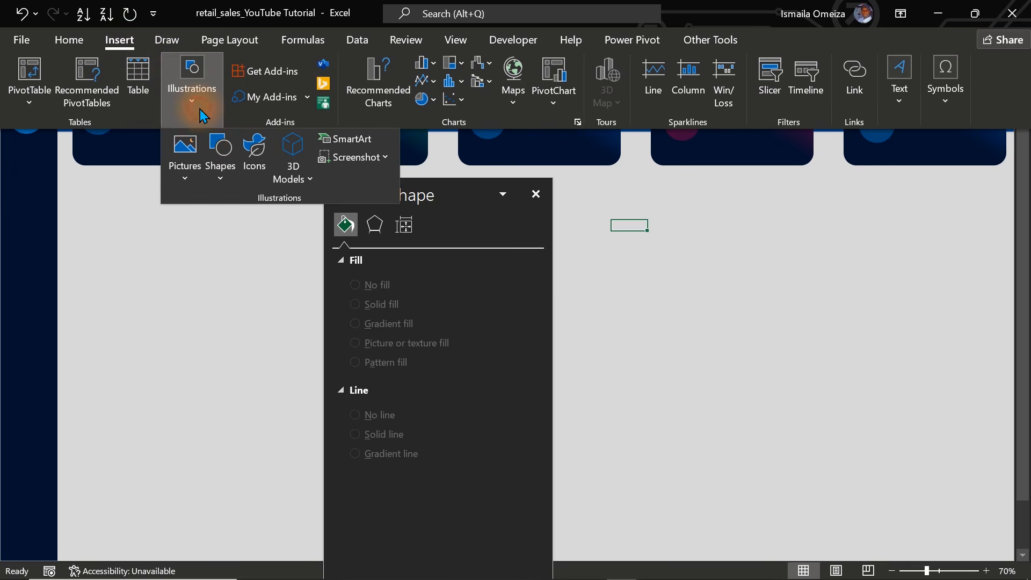
click(254, 160)
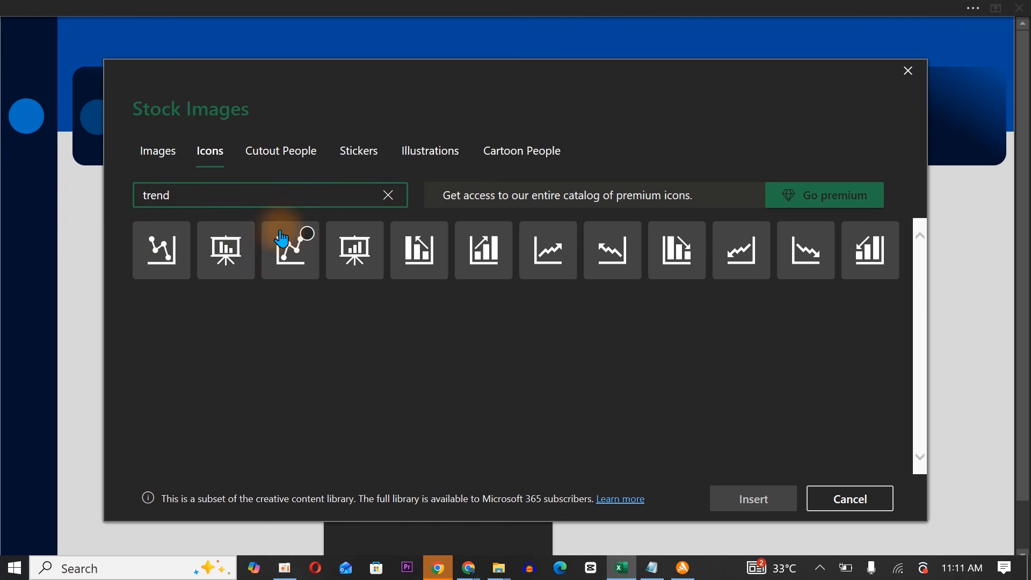
click(301, 240)
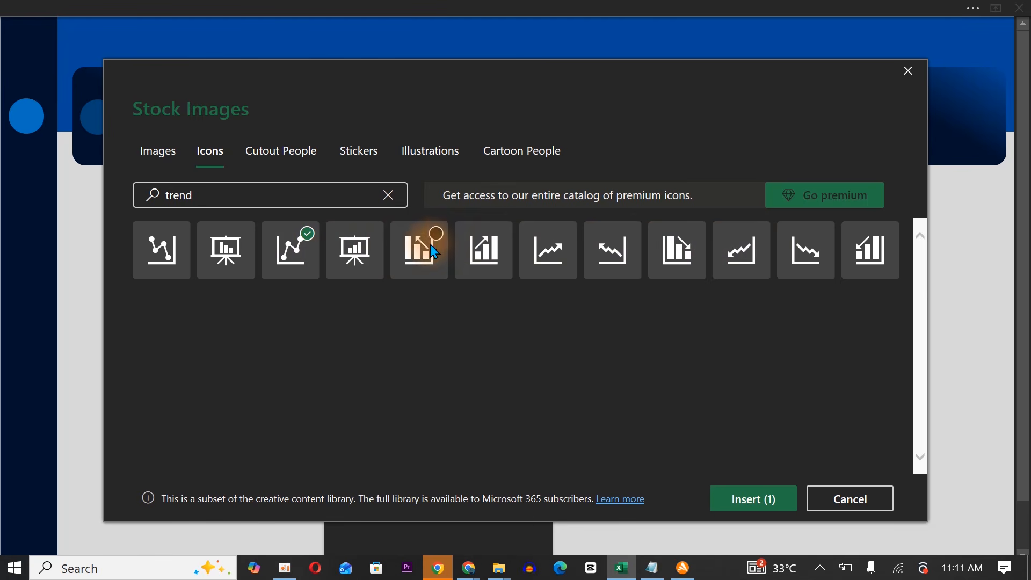
click(482, 253)
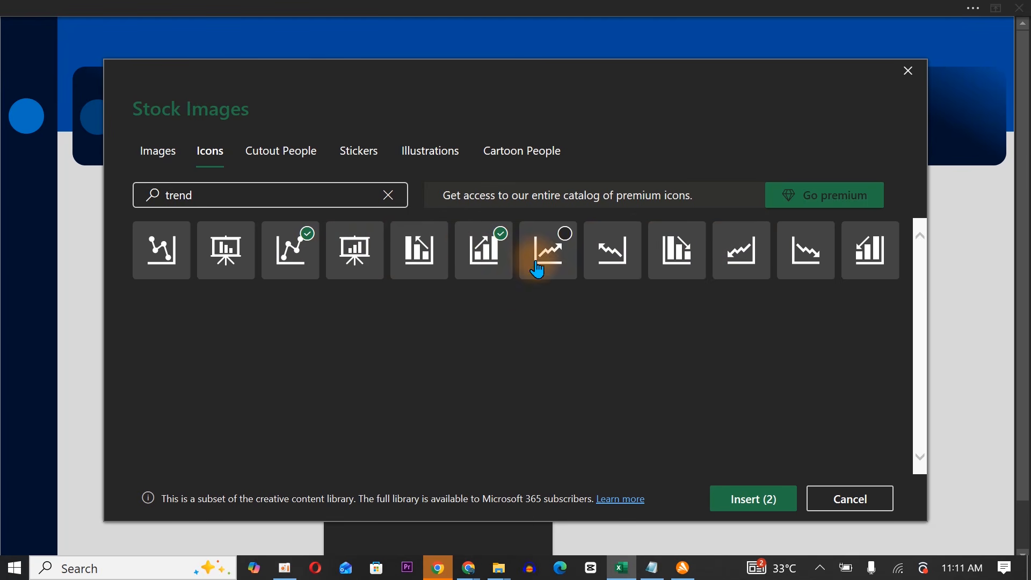
Search the icons for "chart" and add the descending bar chart, the rising arrow line chart and the ascending bar chart to the selection.
click(391, 201)
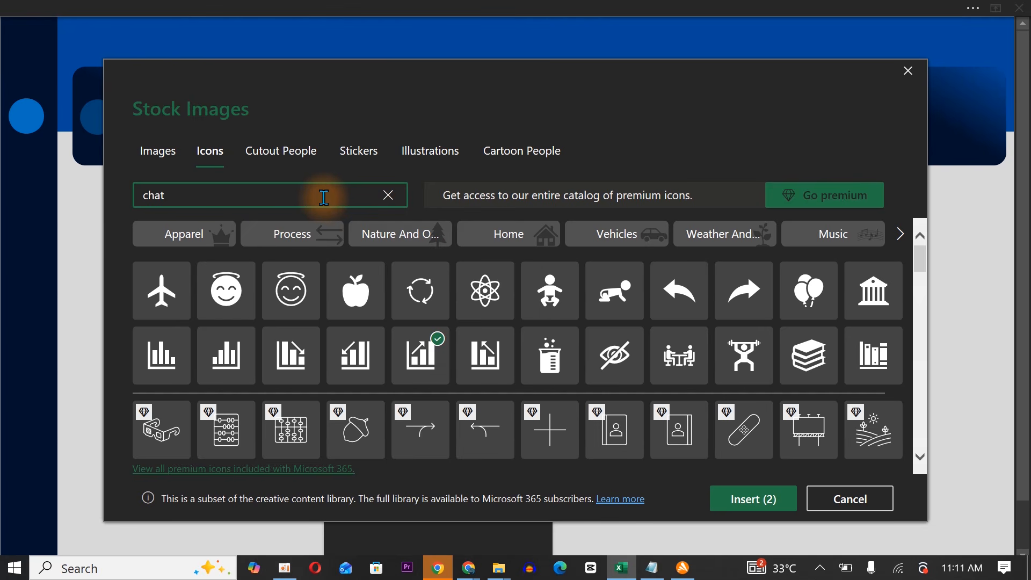
text(chart)
click(288, 261)
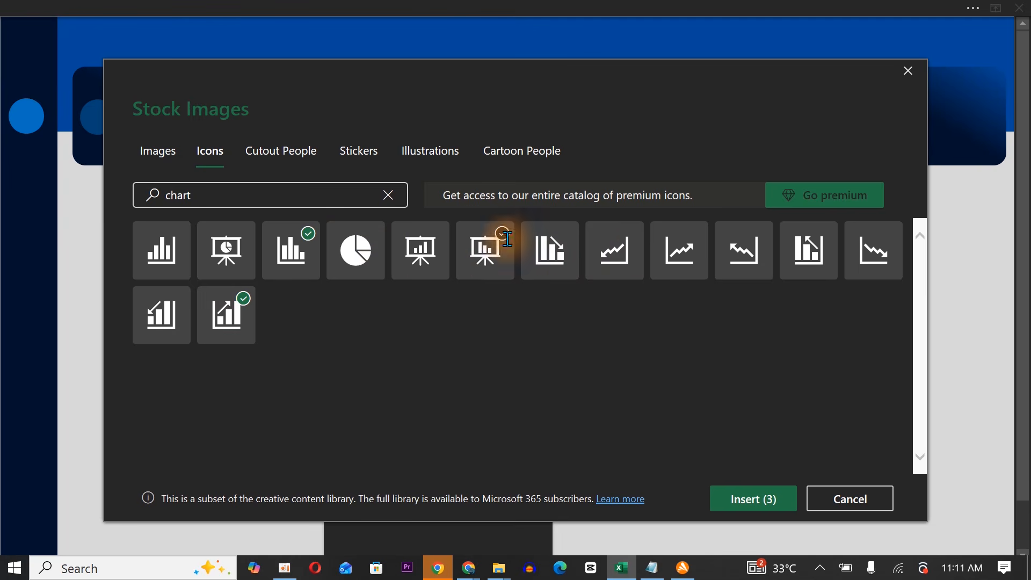
click(665, 260)
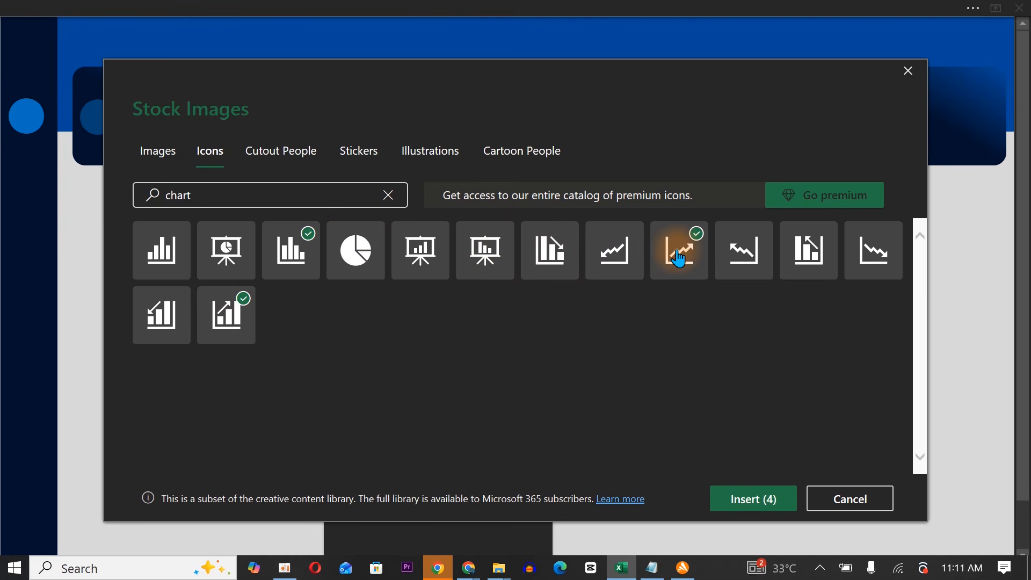
click(175, 258)
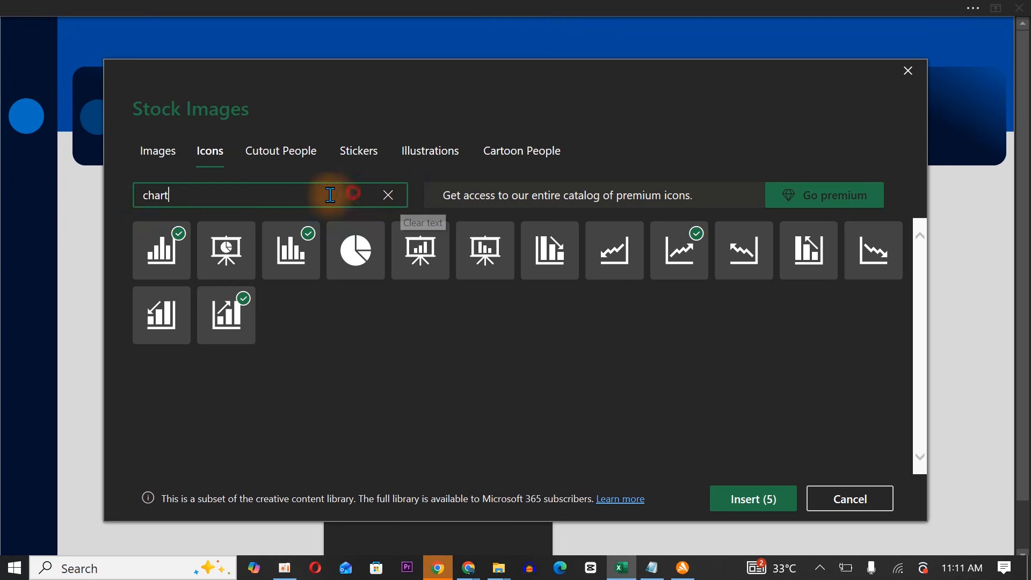
Search the icons for "house" and add the house with windows and a chimney to the selection.
drag(351, 194, 131, 189)
text(house)
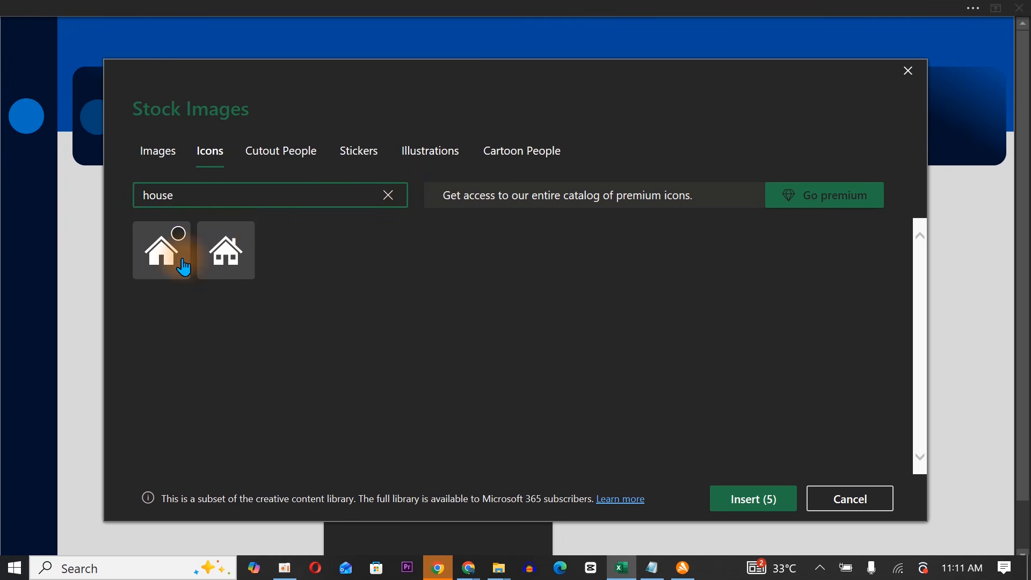
click(228, 256)
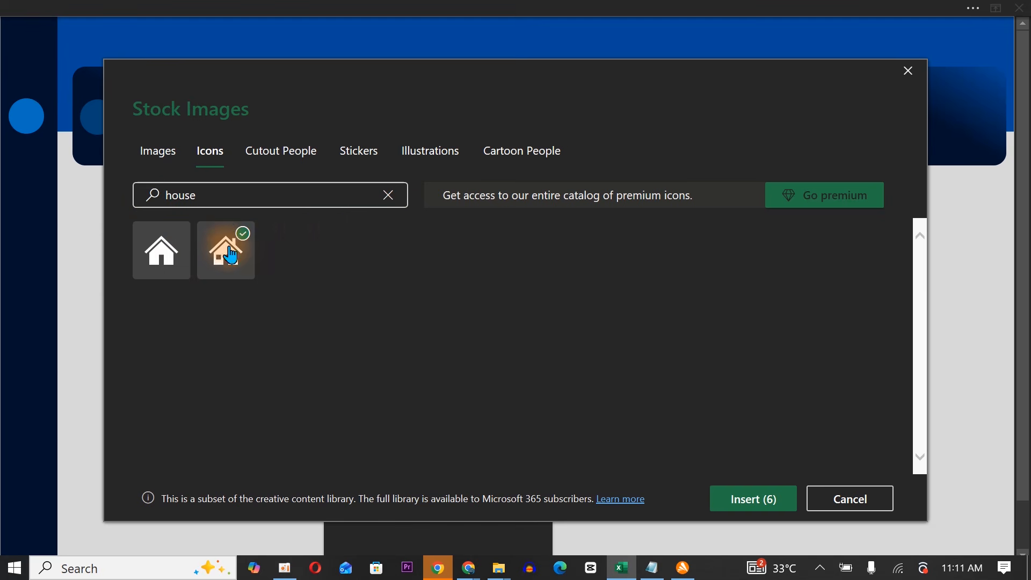
Clear the icon search and add the icon of books standing on a shelf to the selection.
click(388, 196)
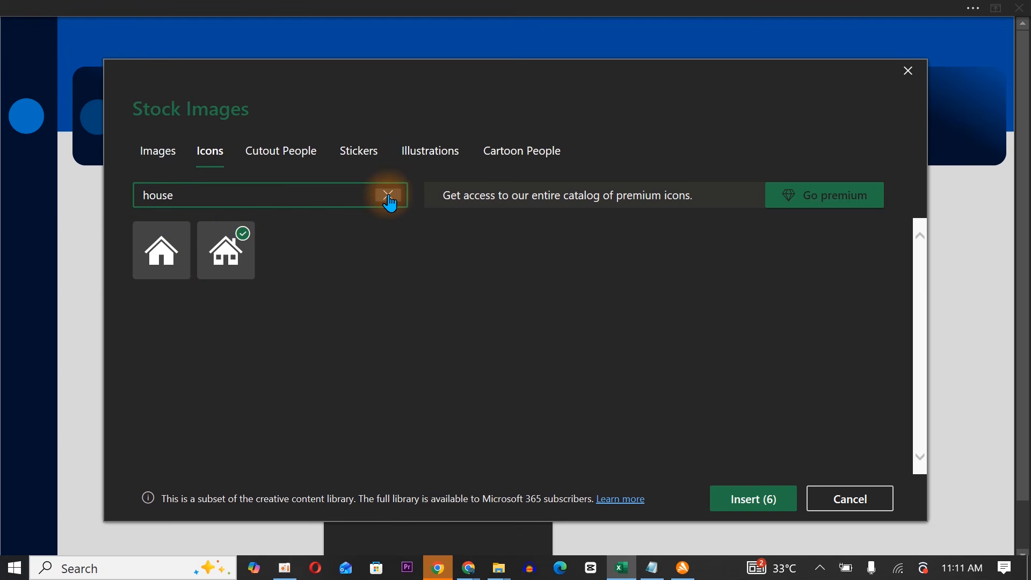
click(388, 194)
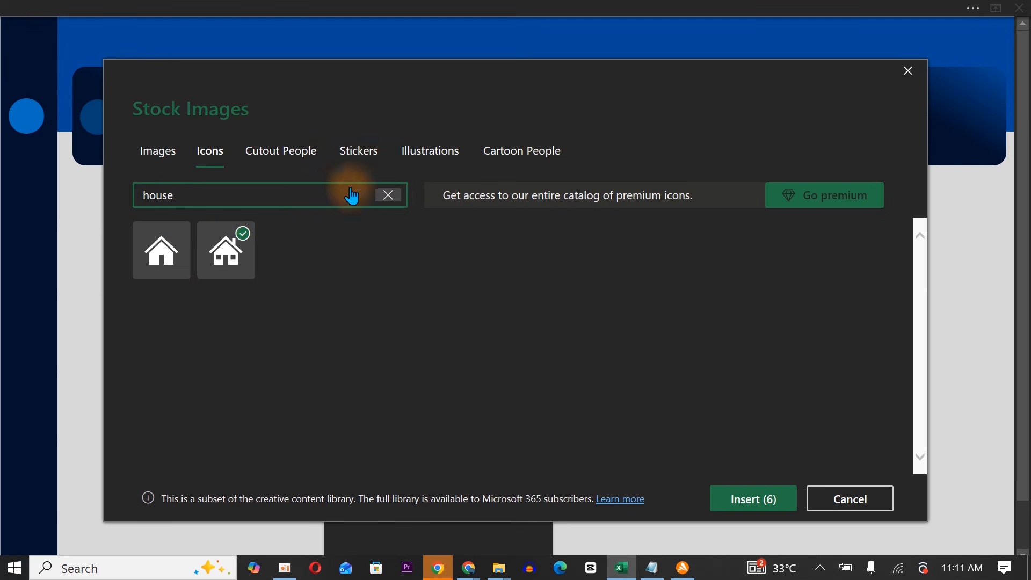
click(874, 359)
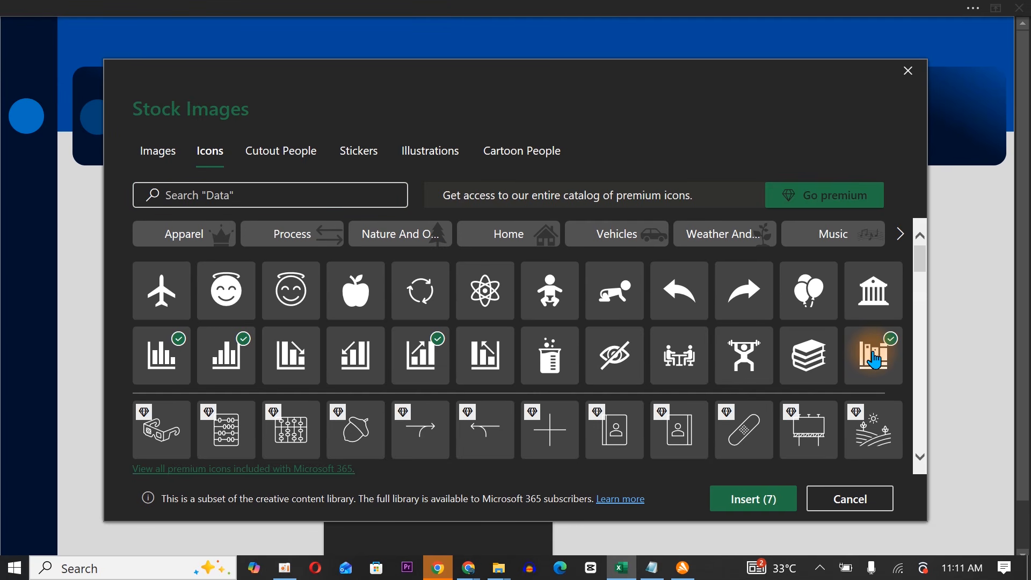
Add the bubbling beaker icon to the selection and insert all eight chosen icons into the dashboard sheet.
mouse_move(919, 258)
mouse_down()
mouse_move(925, 337)
mouse_move(926, 264)
mouse_up()
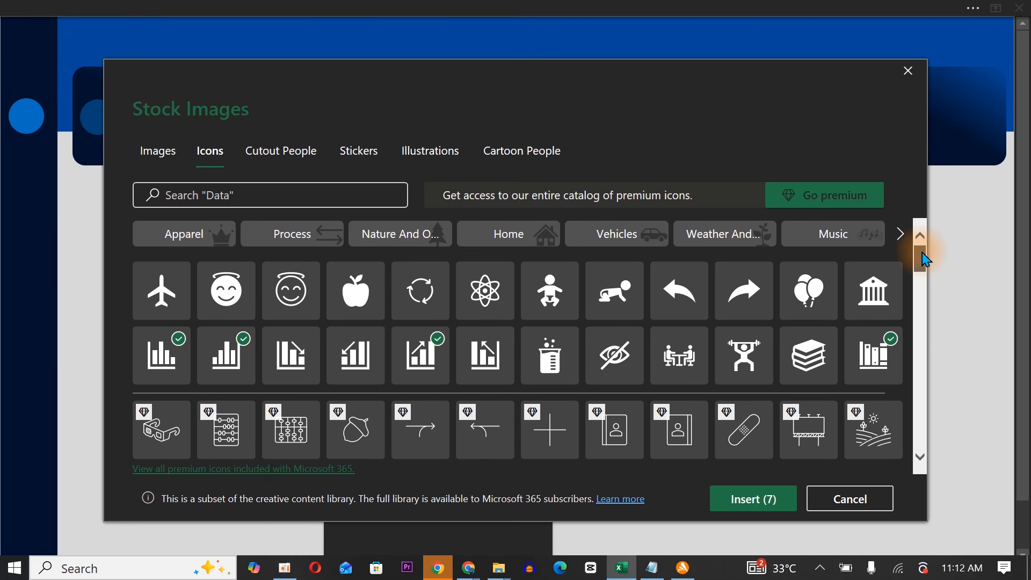
click(544, 352)
click(736, 502)
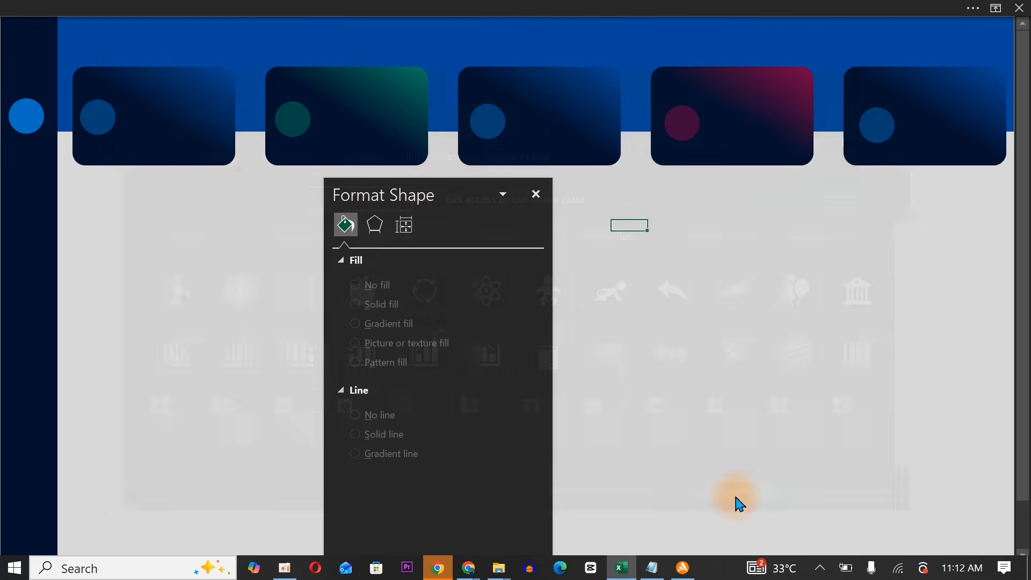
Switch to the browser to view the Flaticon icon site, dismiss its sign-in prompt, and return to the workbook.
click(438, 568)
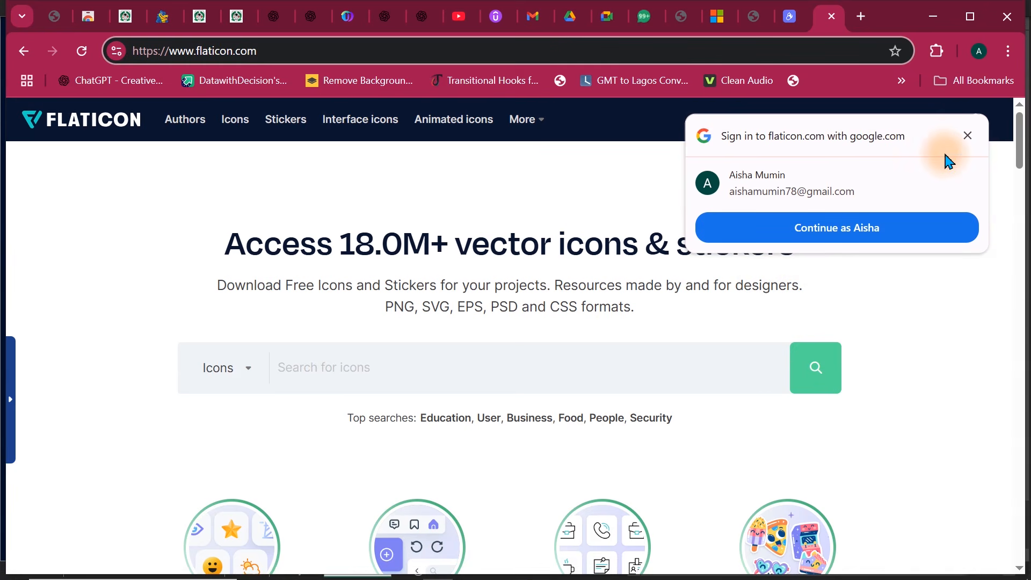
click(968, 136)
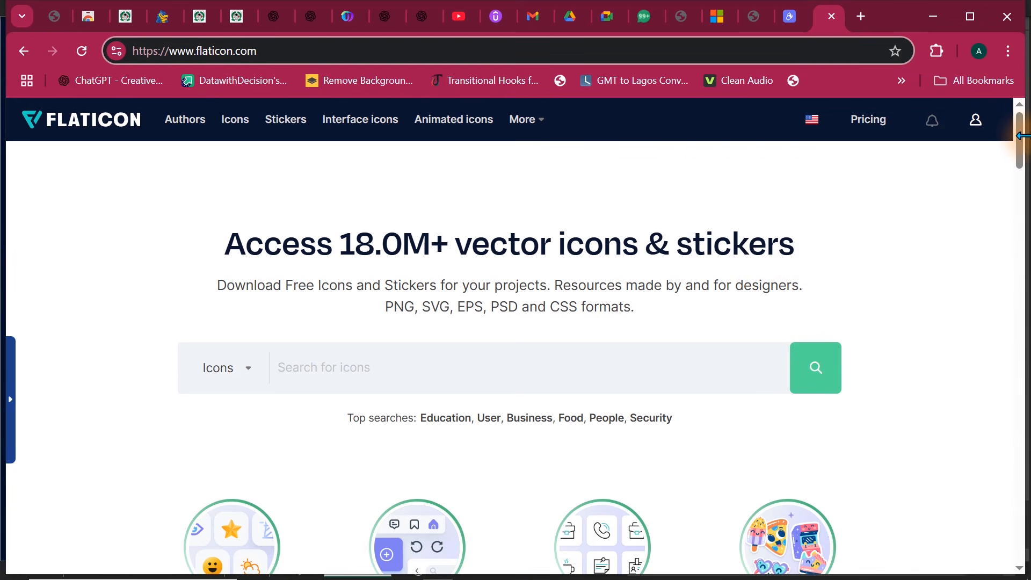
drag(1018, 135, 1028, 81)
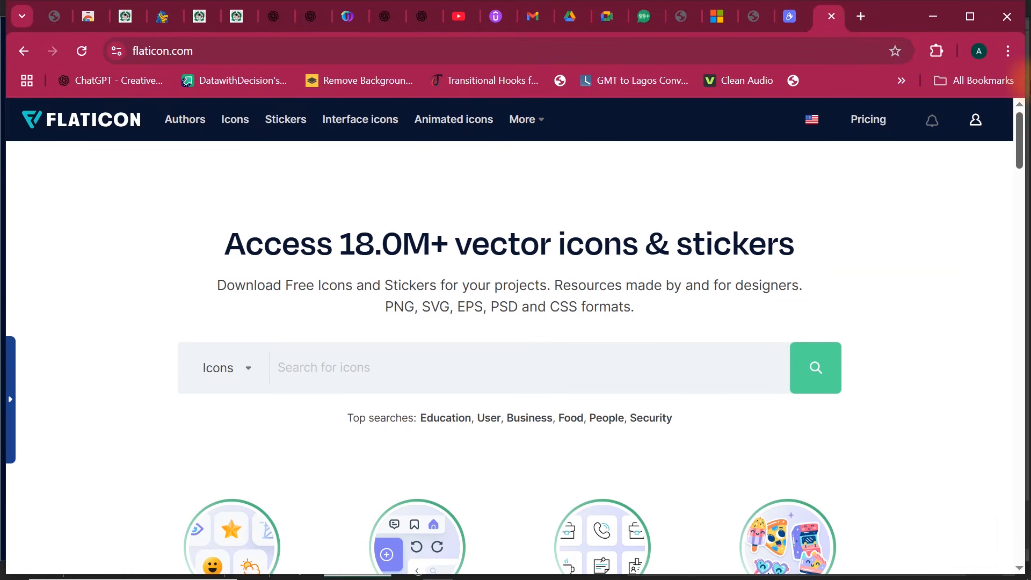
click(933, 16)
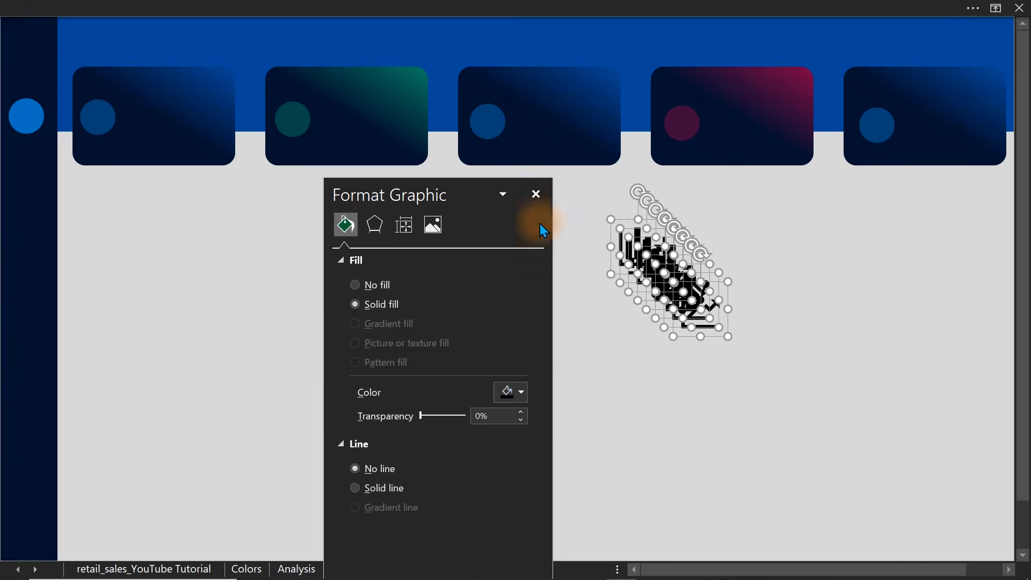
Spread the stacked icons apart on the blank area below the KPI cards so each one stands separately.
drag(437, 192, 295, 263)
click(543, 296)
click(673, 275)
drag(679, 282, 524, 251)
drag(639, 249, 736, 269)
click(660, 249)
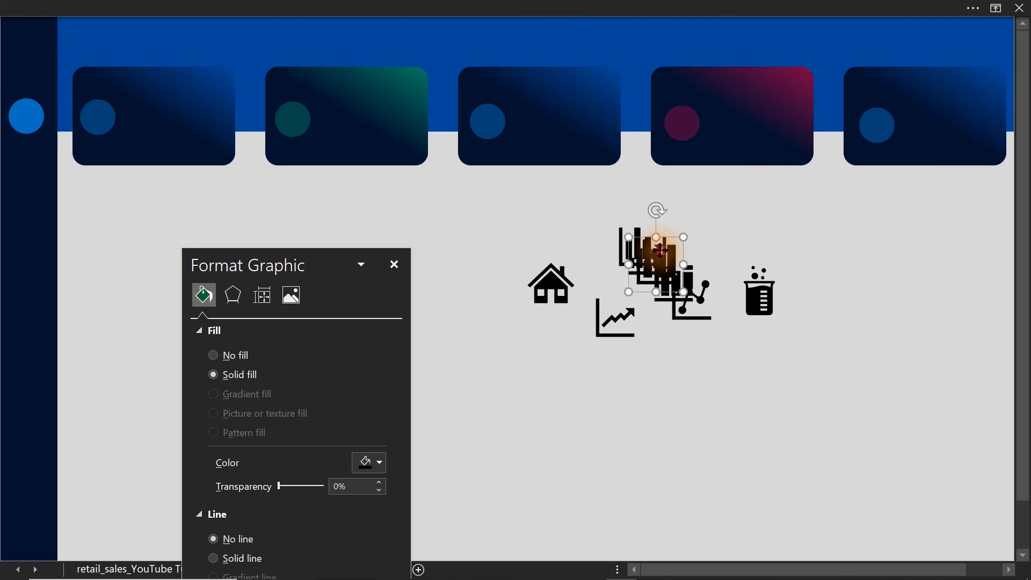
drag(660, 250, 687, 383)
drag(639, 249, 706, 204)
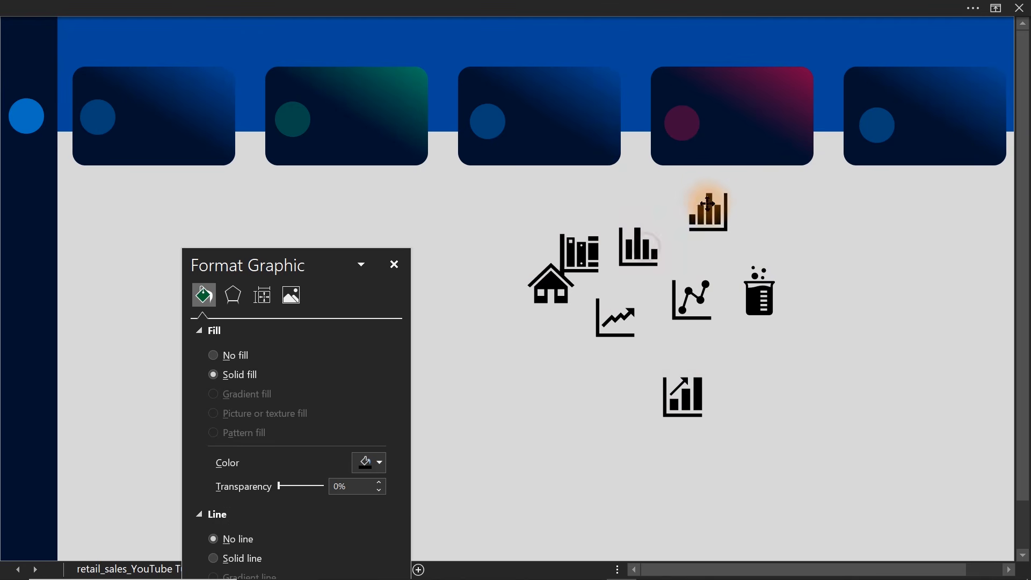
click(757, 289)
drag(770, 291, 486, 364)
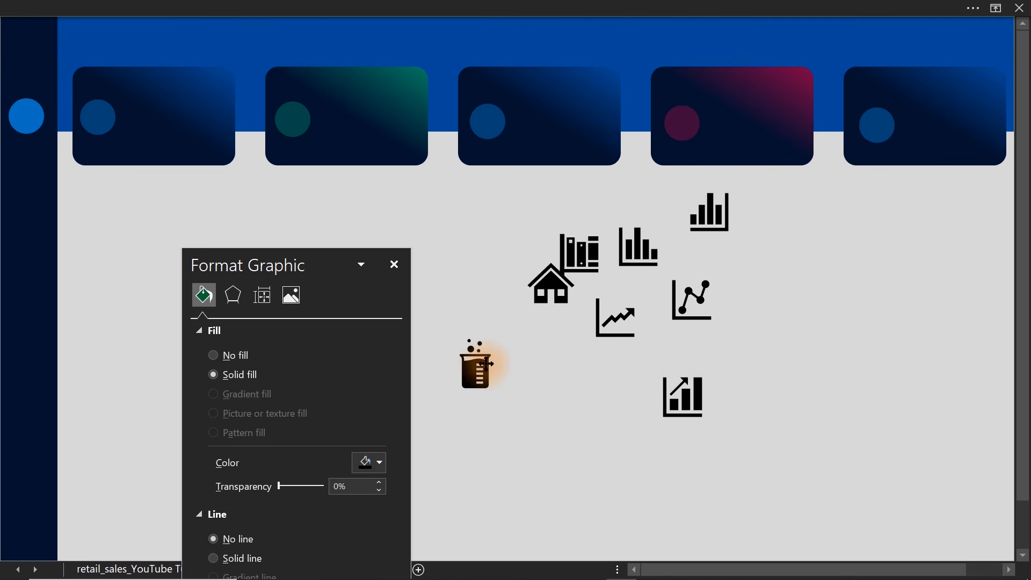
Shrink the house icon and centre it on the upper sidebar circle.
click(556, 289)
drag(556, 289, 471, 244)
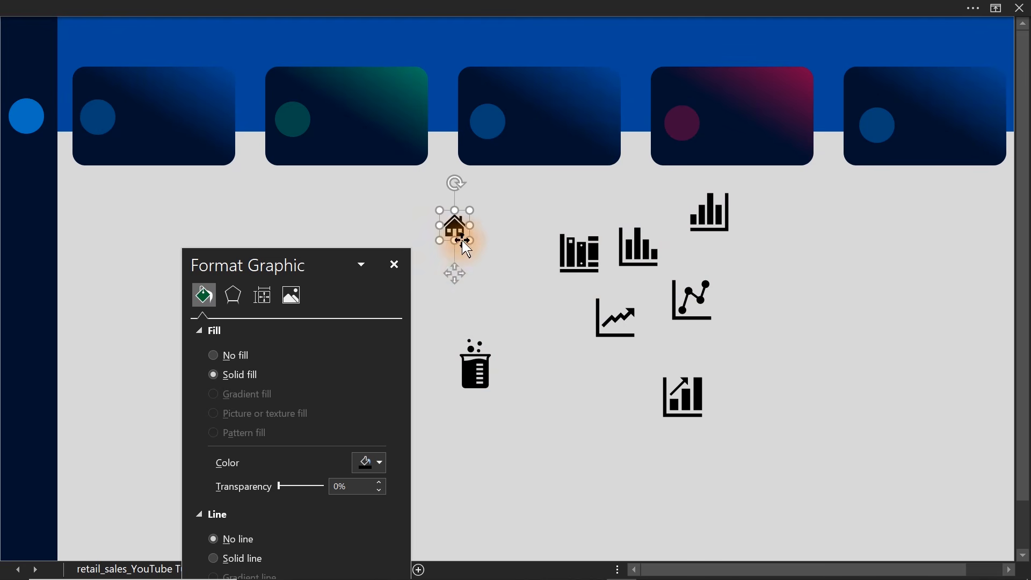
drag(458, 270, 24, 161)
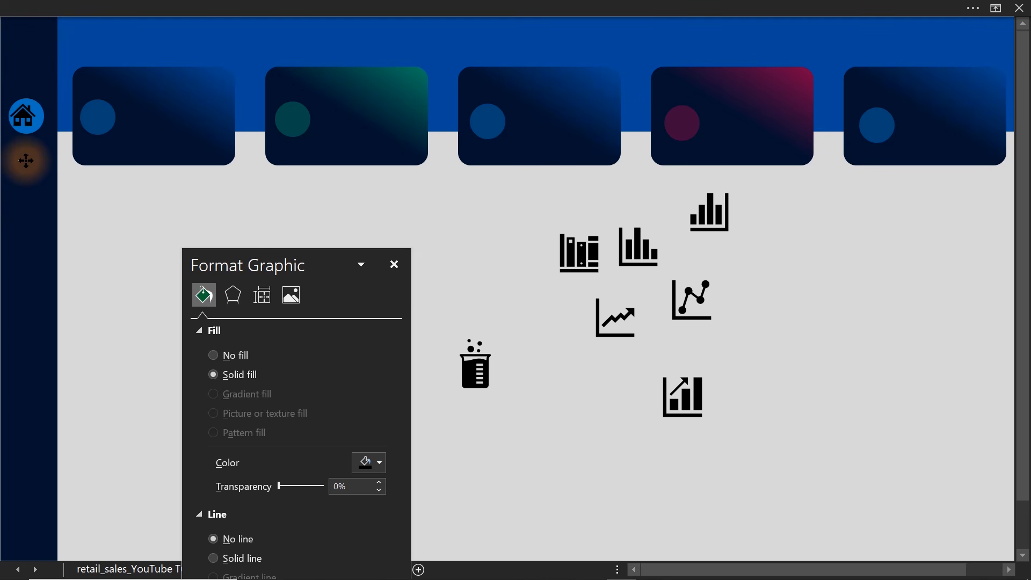
drag(26, 161, 25, 161)
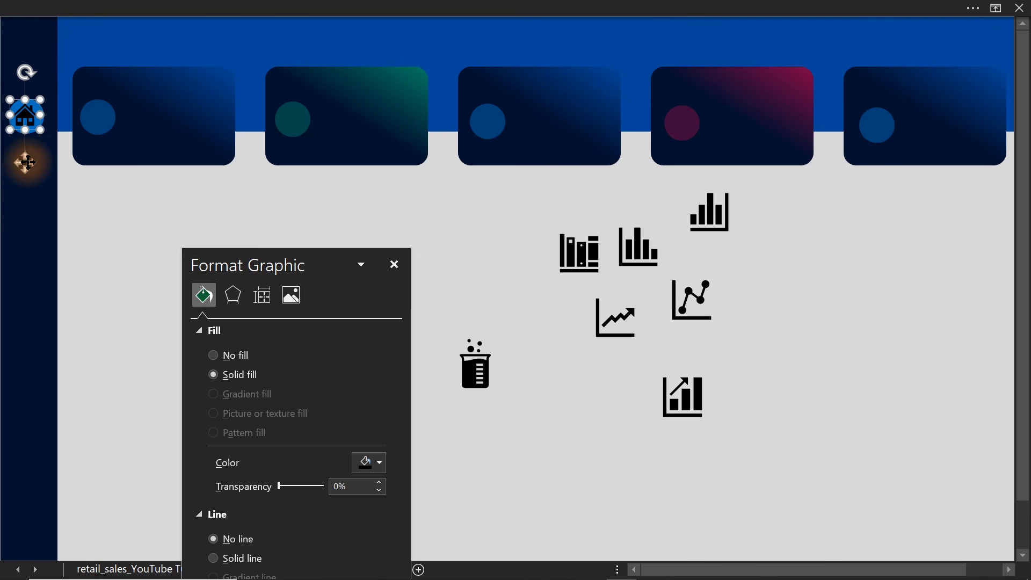
Fit the remaining icons onto the KPI card circles and lower sidebar circle, and delete the spare line chart icon with the rising arrow.
click(583, 272)
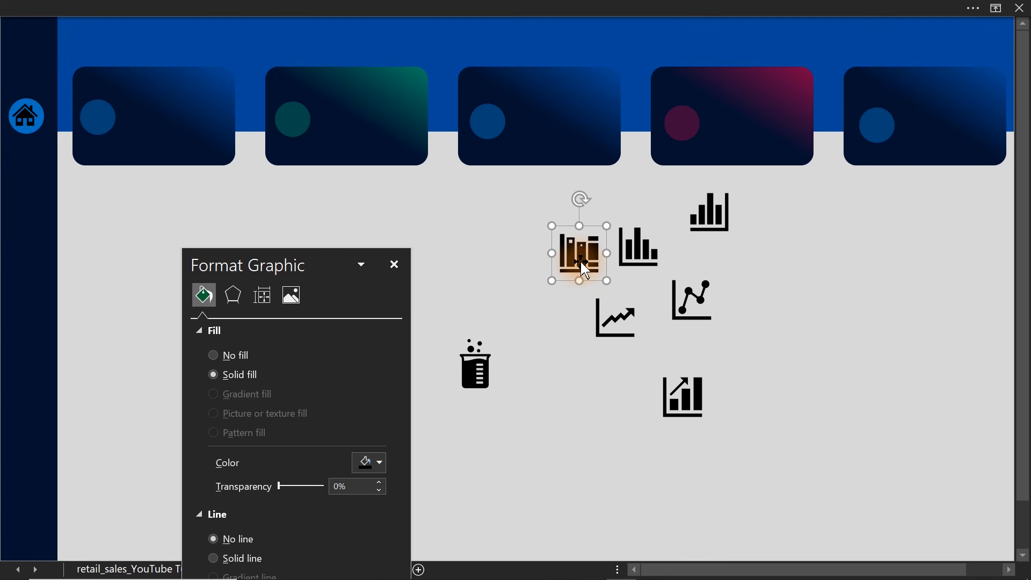
drag(584, 262, 874, 125)
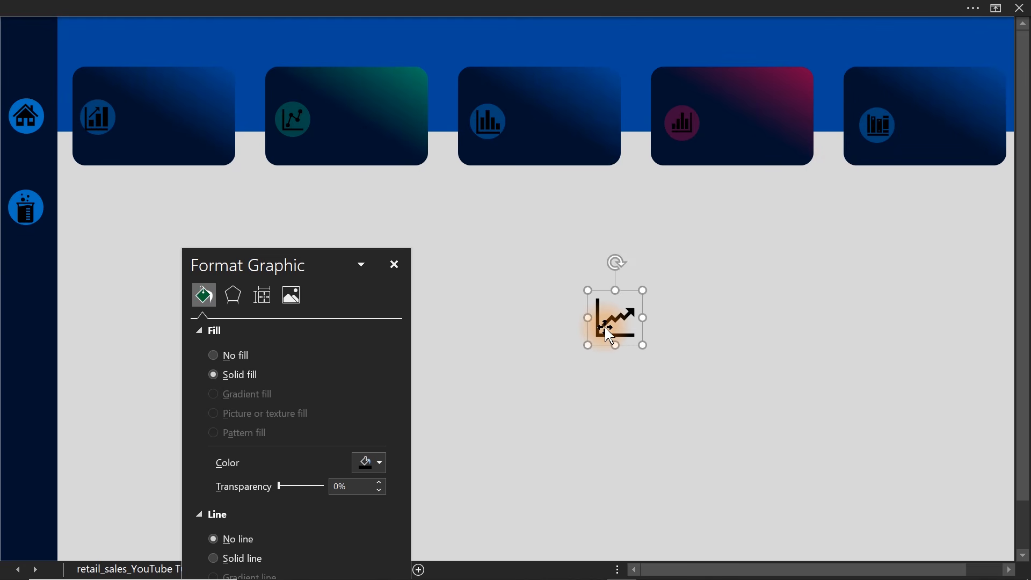
key(Delete)
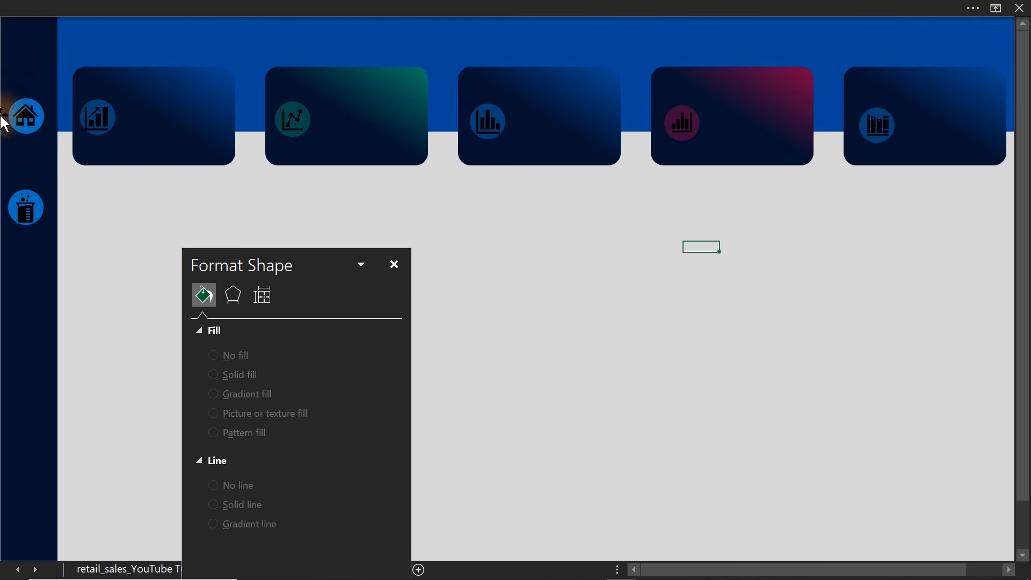
Recolour all five KPI card icons together with the darkest grey shade of the white theme colour.
click(95, 106)
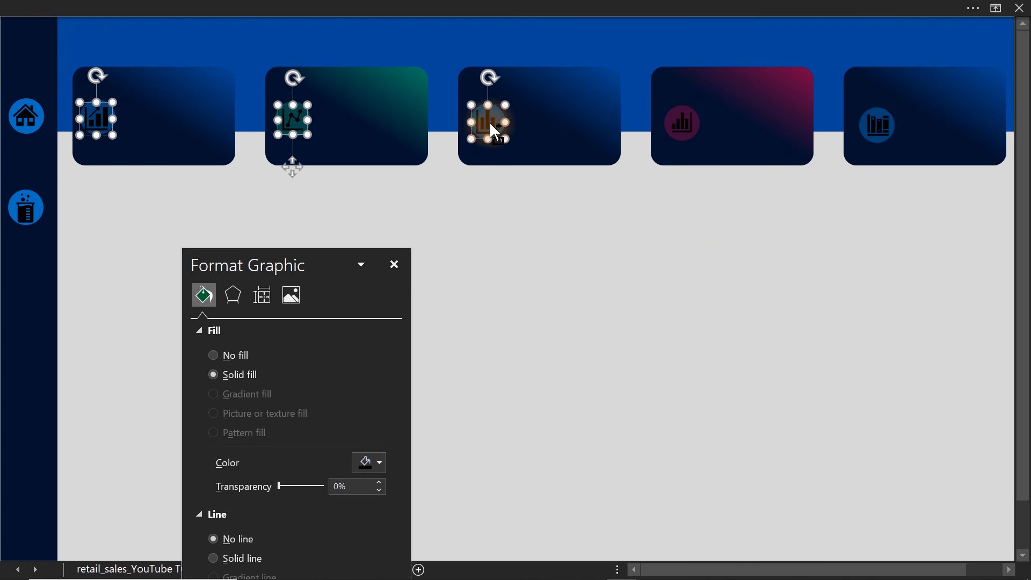
ctrl+click(678, 129)
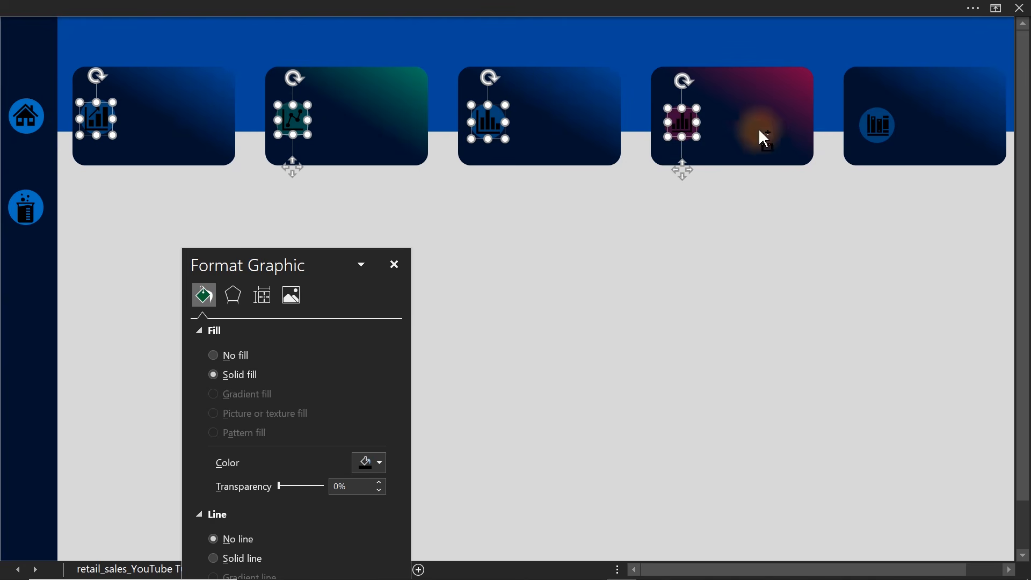
ctrl+click(881, 125)
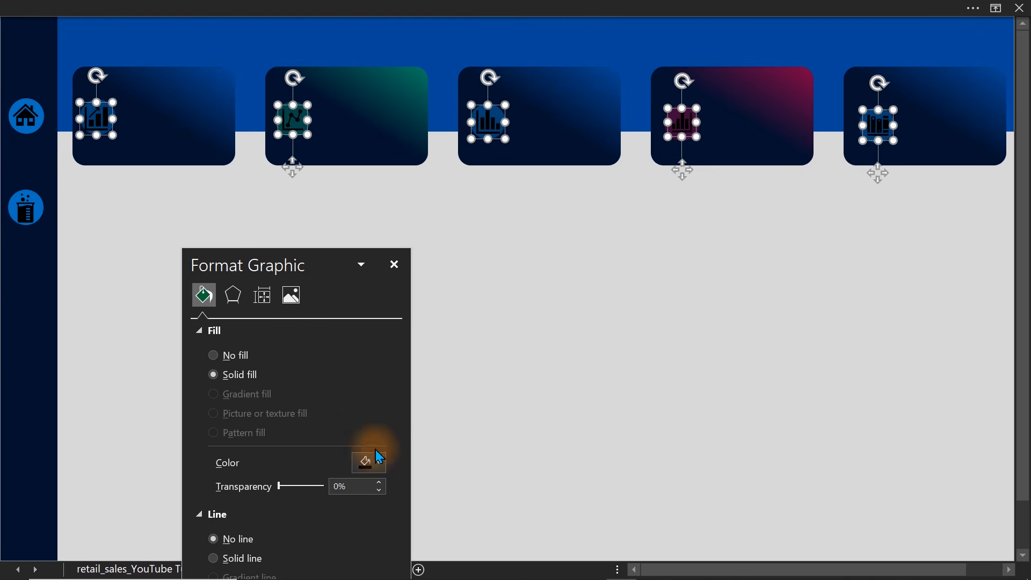
click(379, 462)
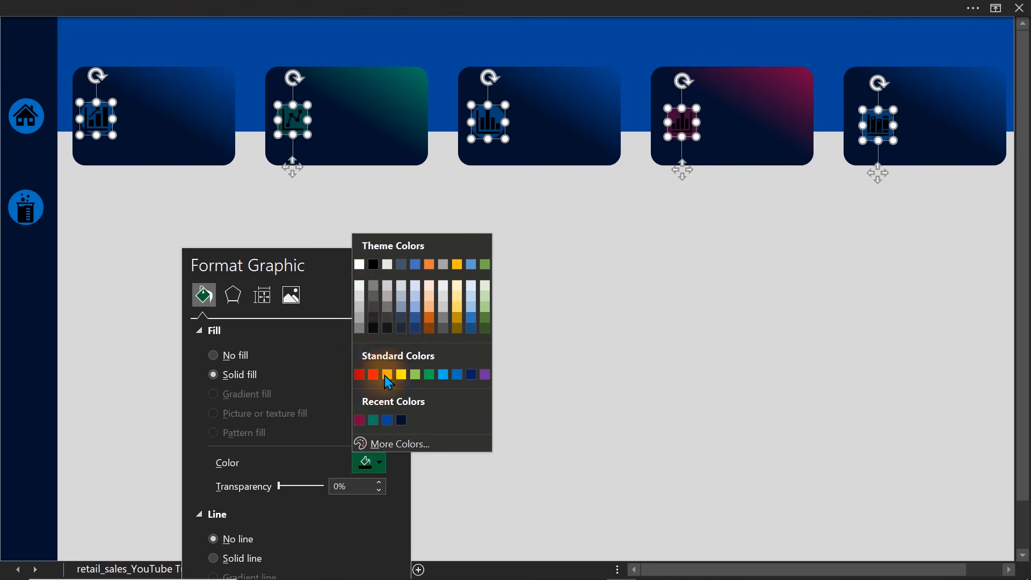
click(360, 310)
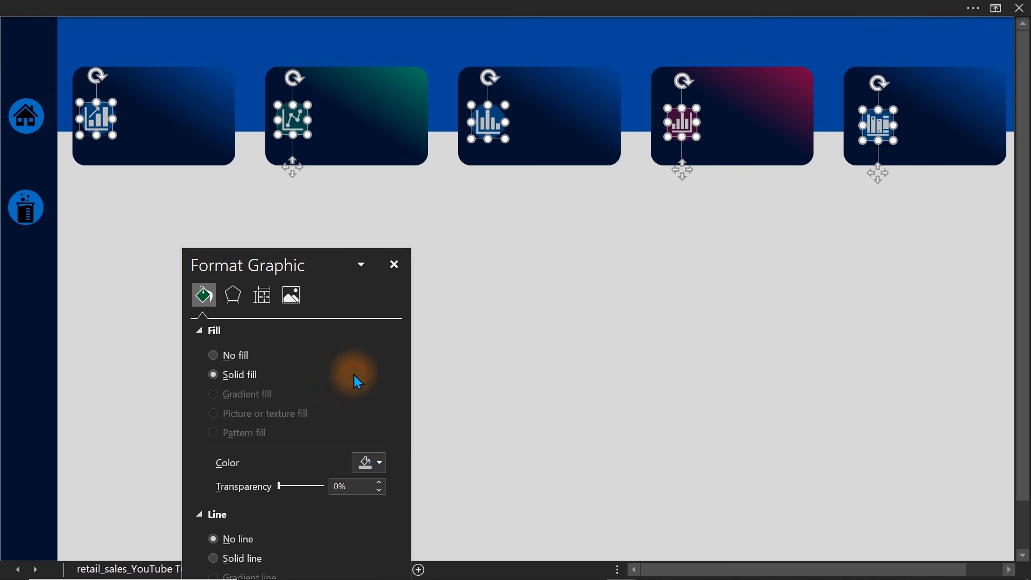
click(367, 462)
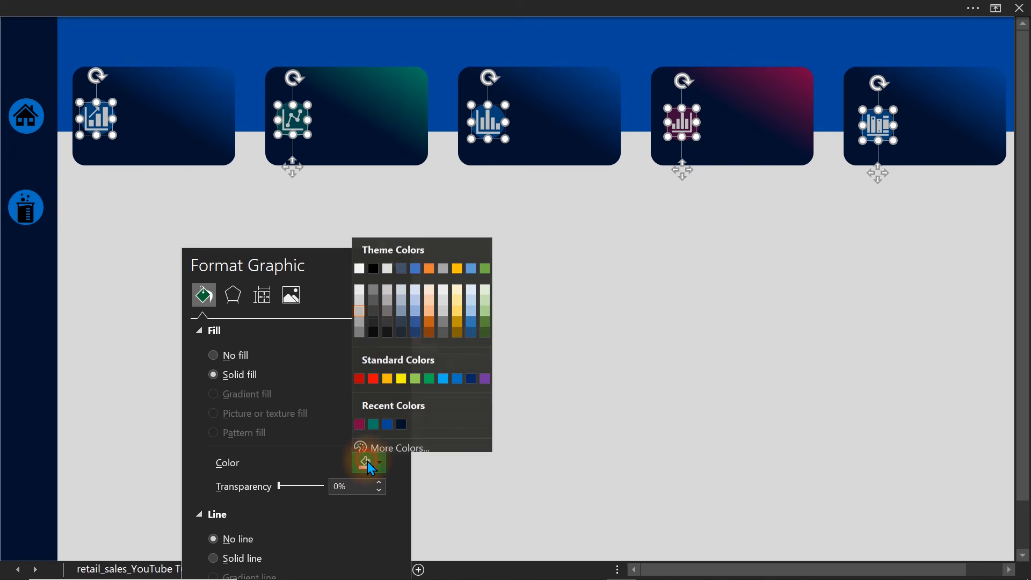
click(360, 318)
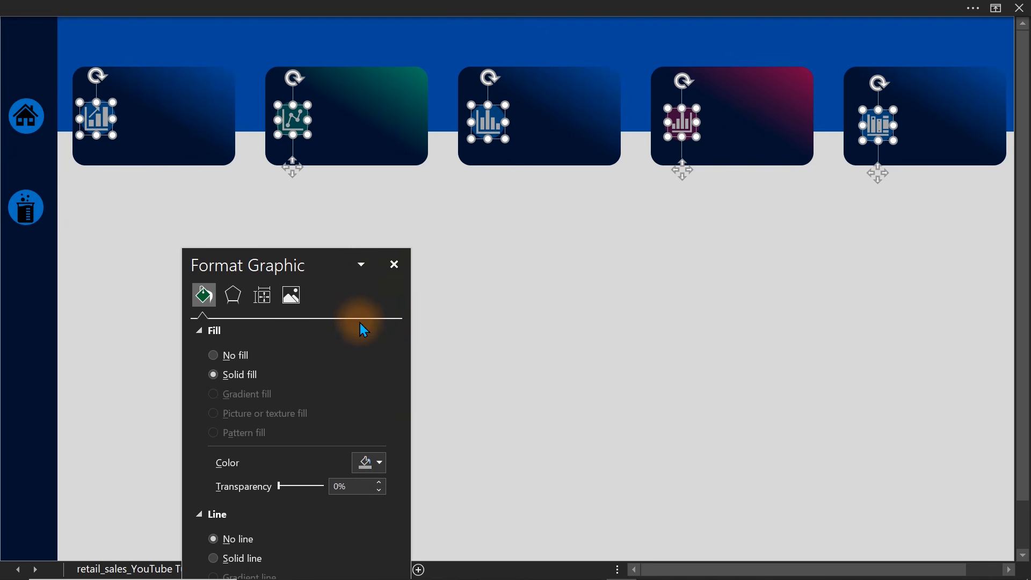
click(366, 463)
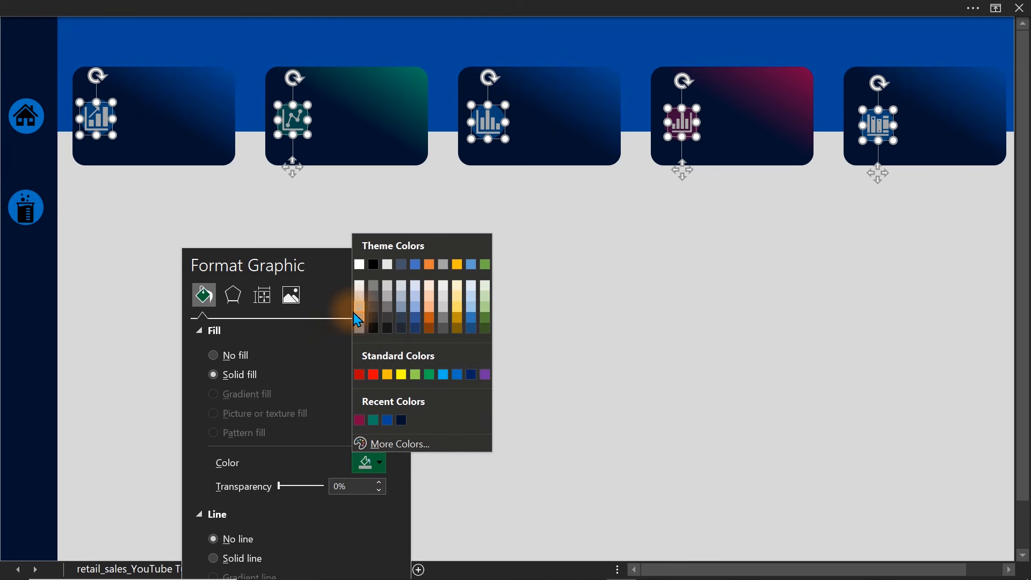
click(359, 329)
click(583, 318)
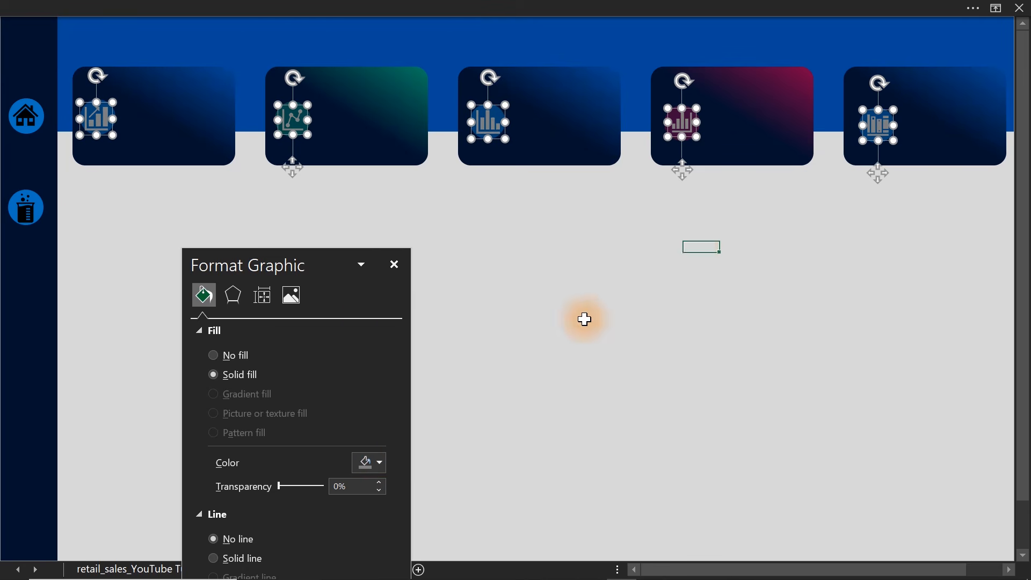
Fill the house icon in the sidebar with white.
click(29, 122)
click(368, 462)
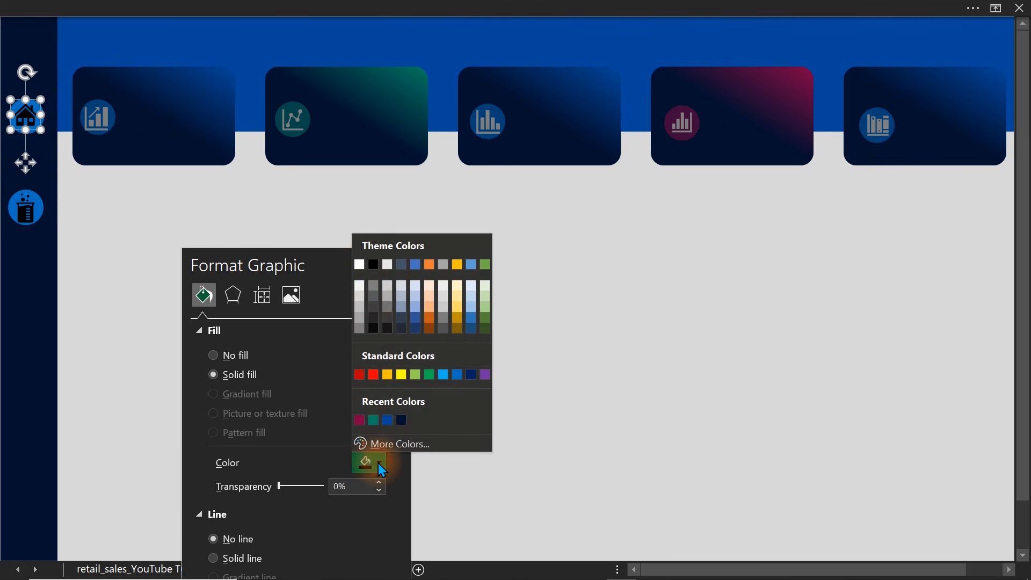
click(359, 264)
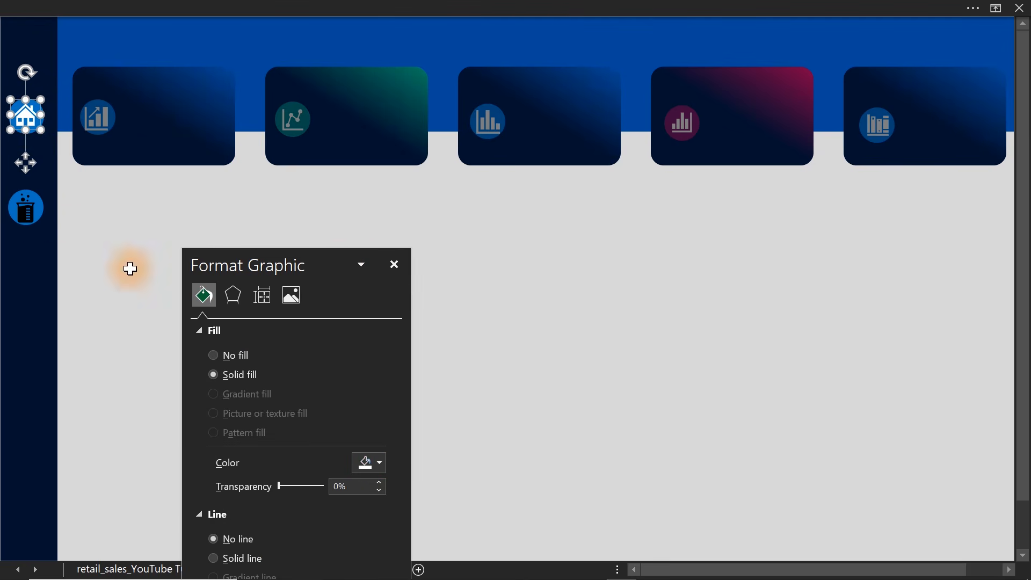
Fill the sidebar beaker icon with a medium light grey theme shade and make it slightly smaller.
click(22, 217)
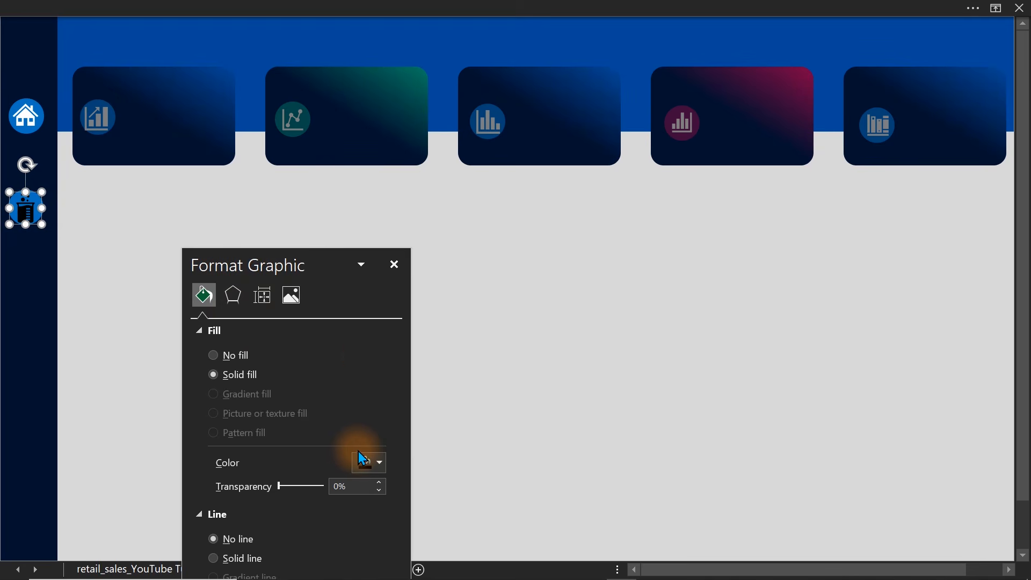
click(368, 462)
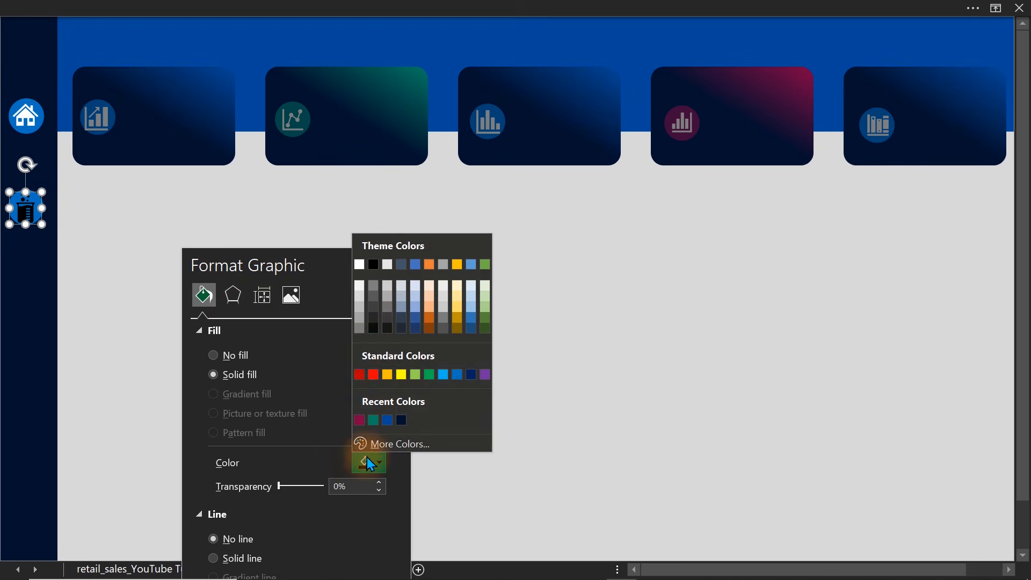
click(358, 327)
click(368, 461)
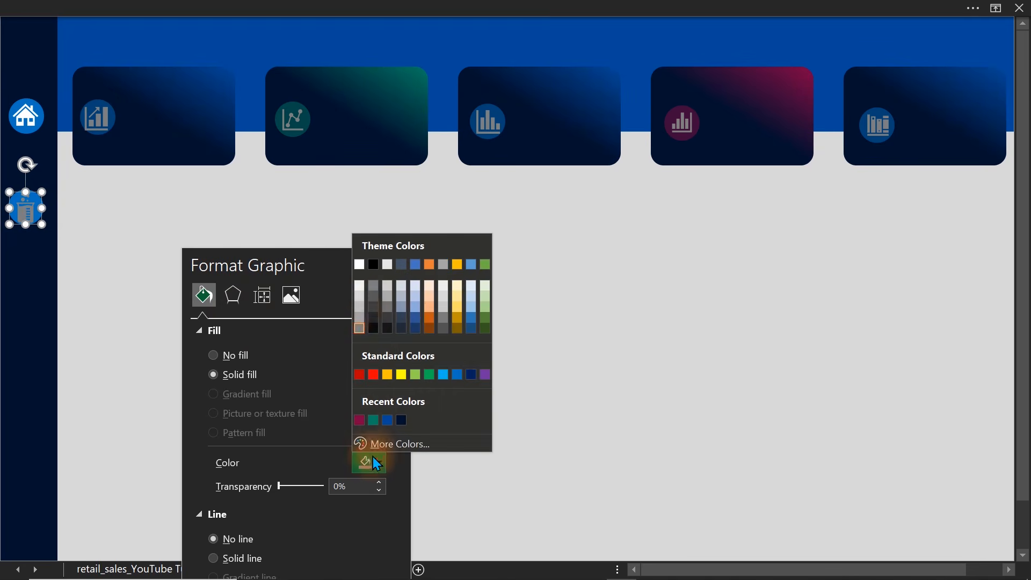
click(356, 307)
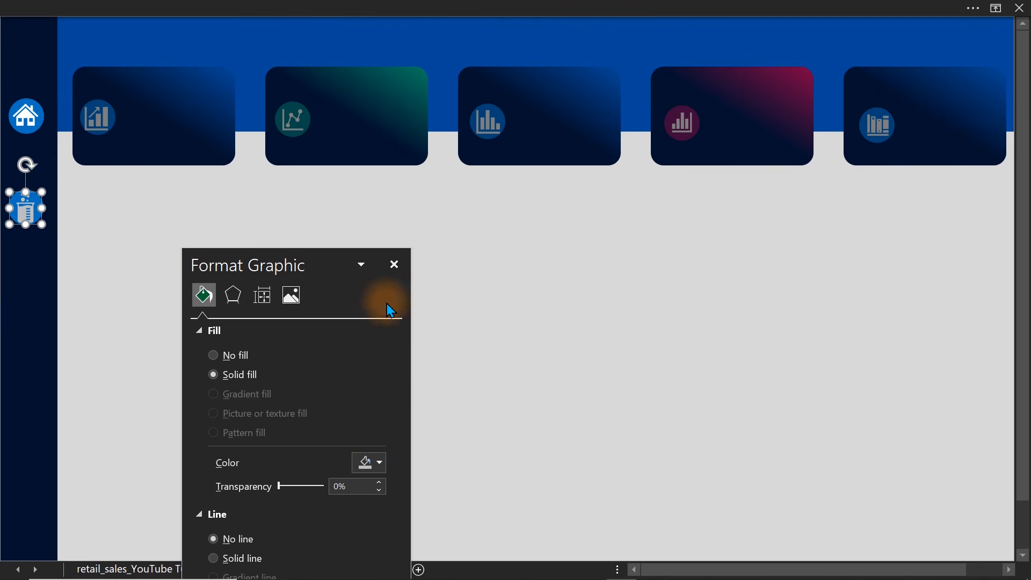
drag(42, 225, 39, 222)
click(147, 235)
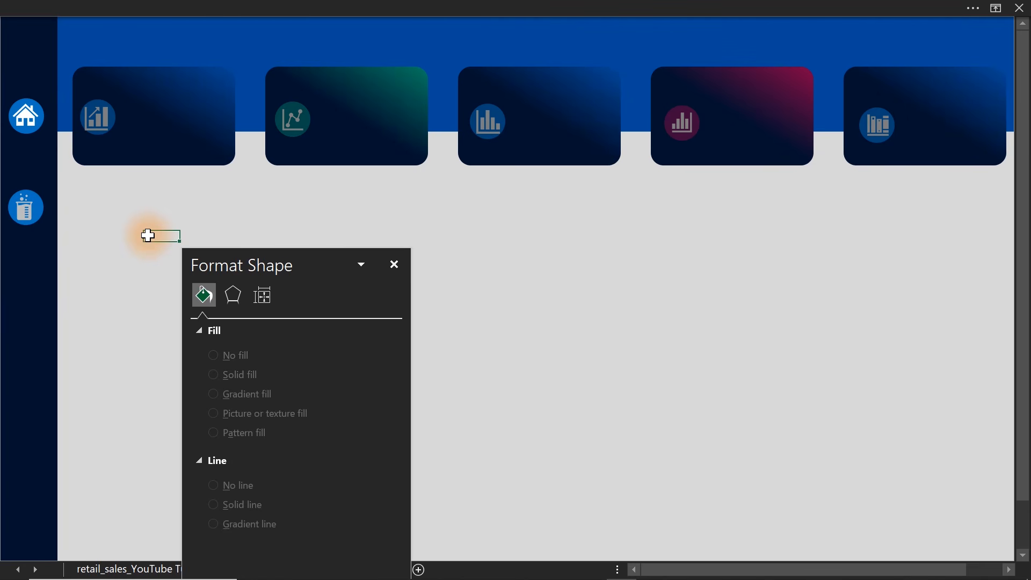
Set the lower sidebar circle's fill transparency to 50%, moving the beaker icon aside and back onto the circle's centre.
click(24, 212)
drag(22, 211, 20, 261)
click(37, 198)
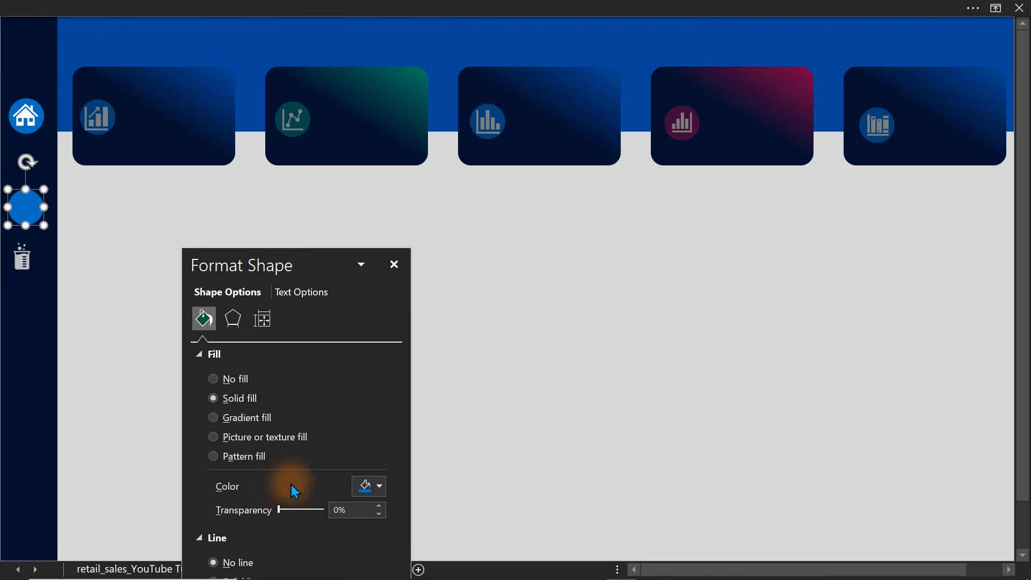
click(340, 508)
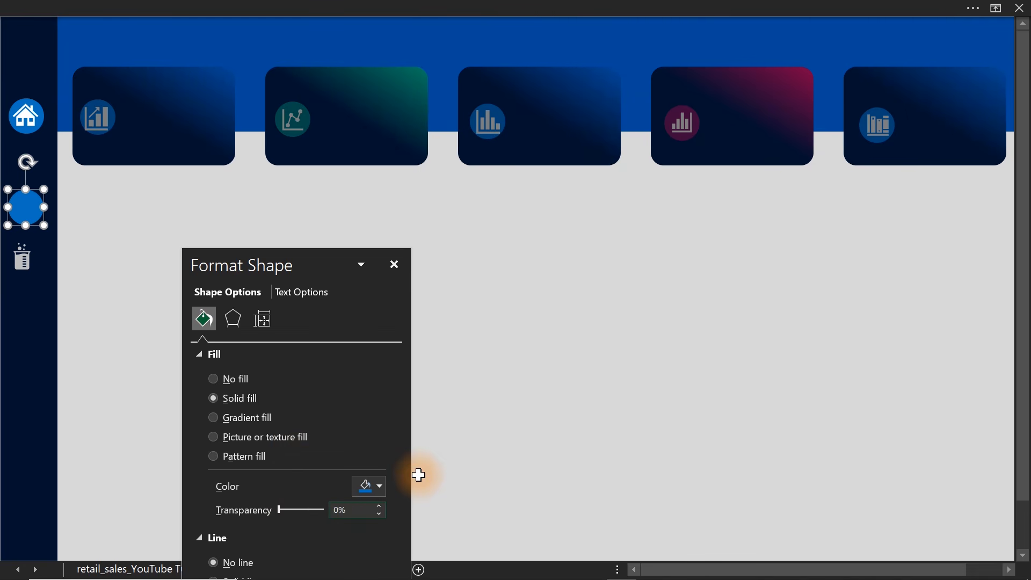
text(5)
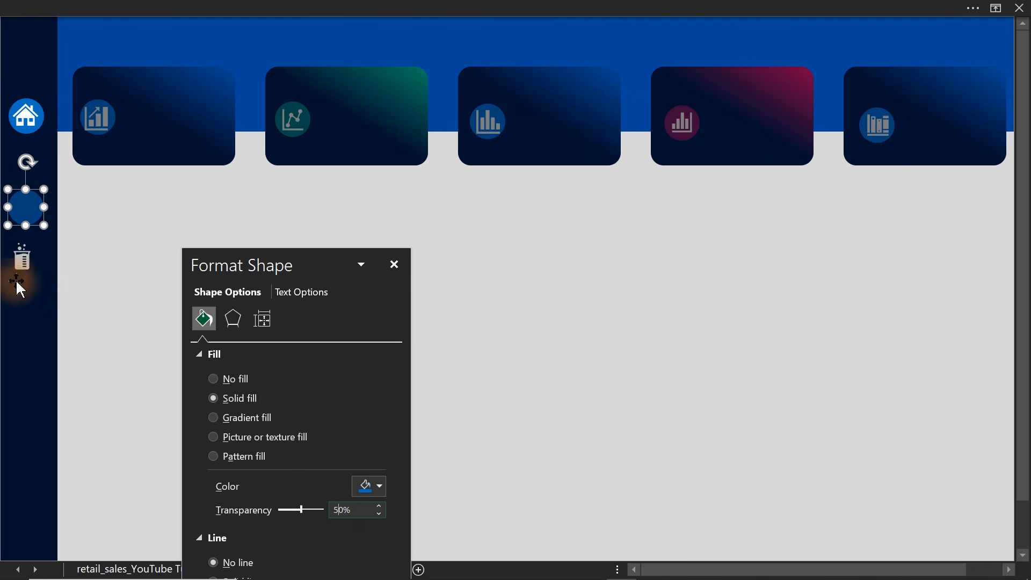
click(22, 259)
drag(23, 307, 26, 258)
click(203, 212)
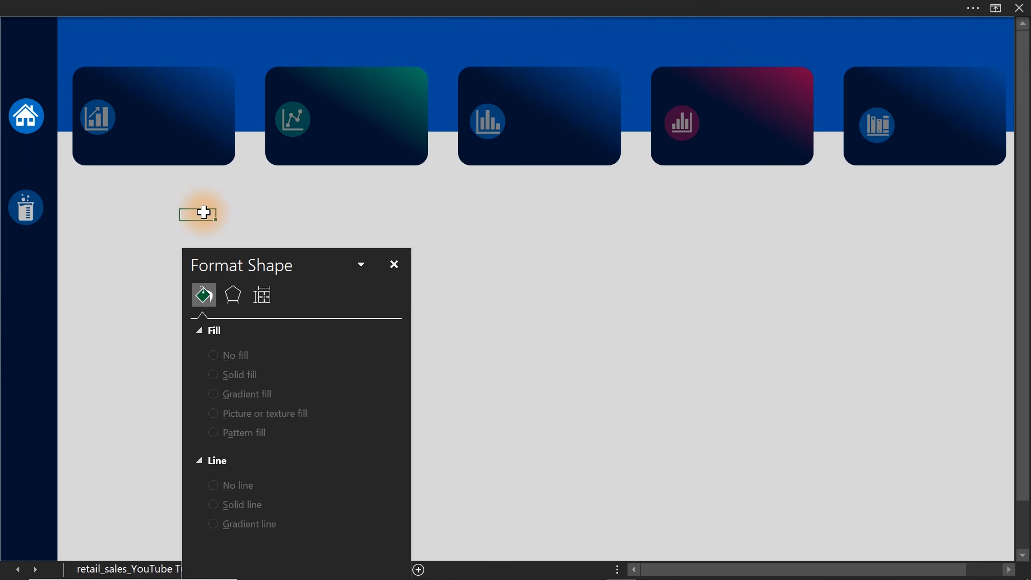
Insert a text box reading "Total Sales" in the blank area below the KPI cards.
click(345, 5)
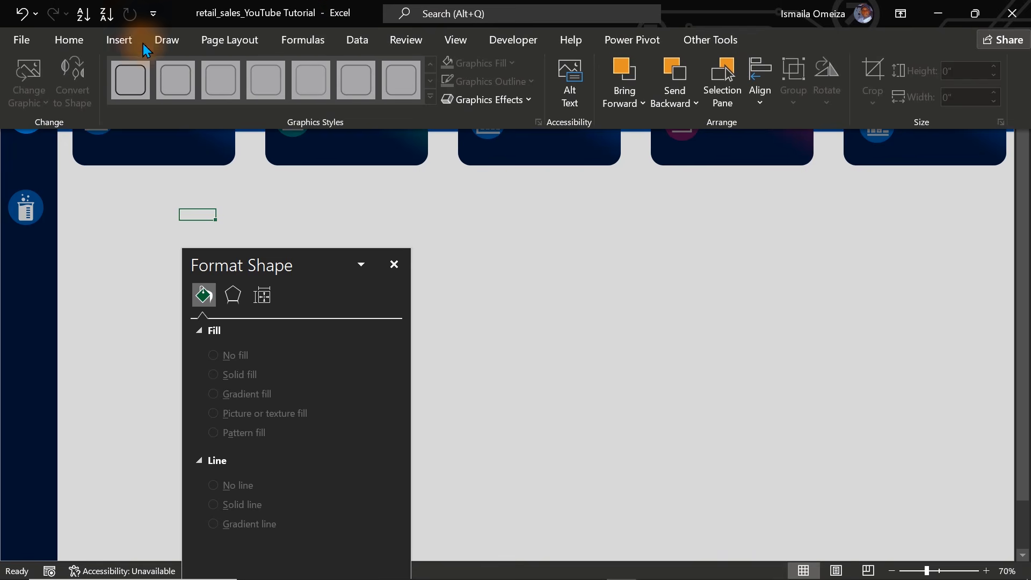
click(119, 39)
click(194, 107)
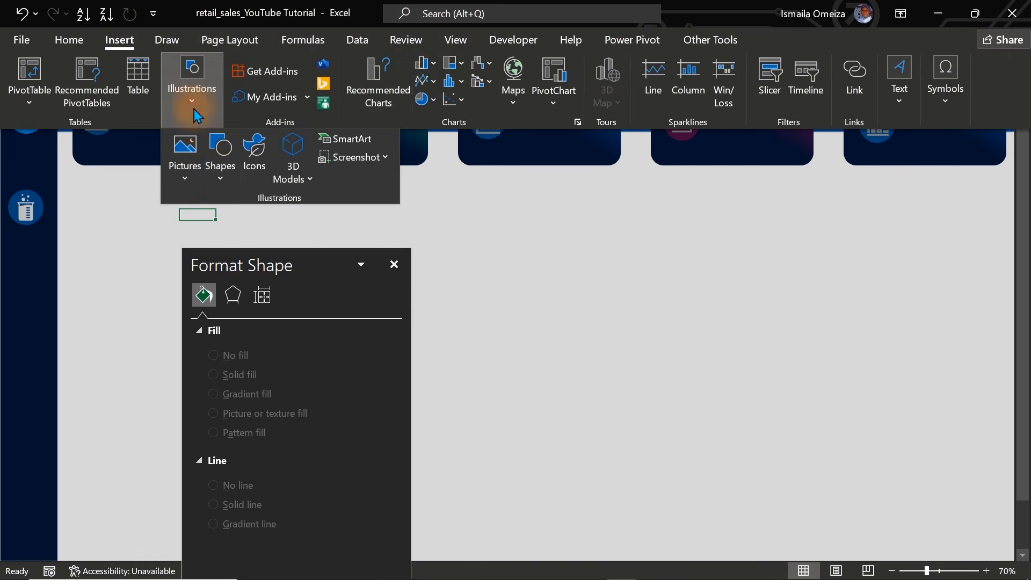
click(220, 160)
click(222, 226)
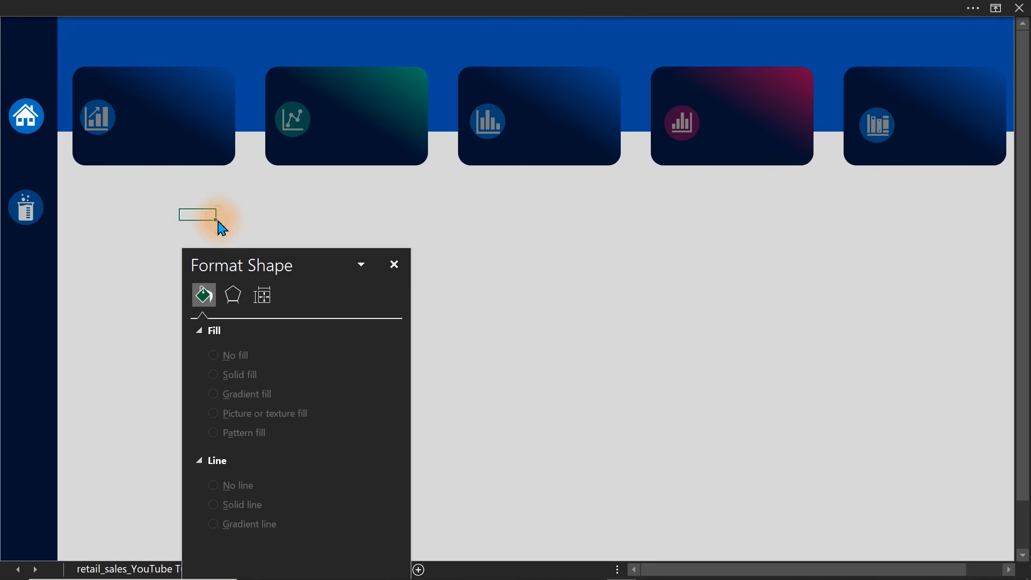
drag(323, 207, 477, 231)
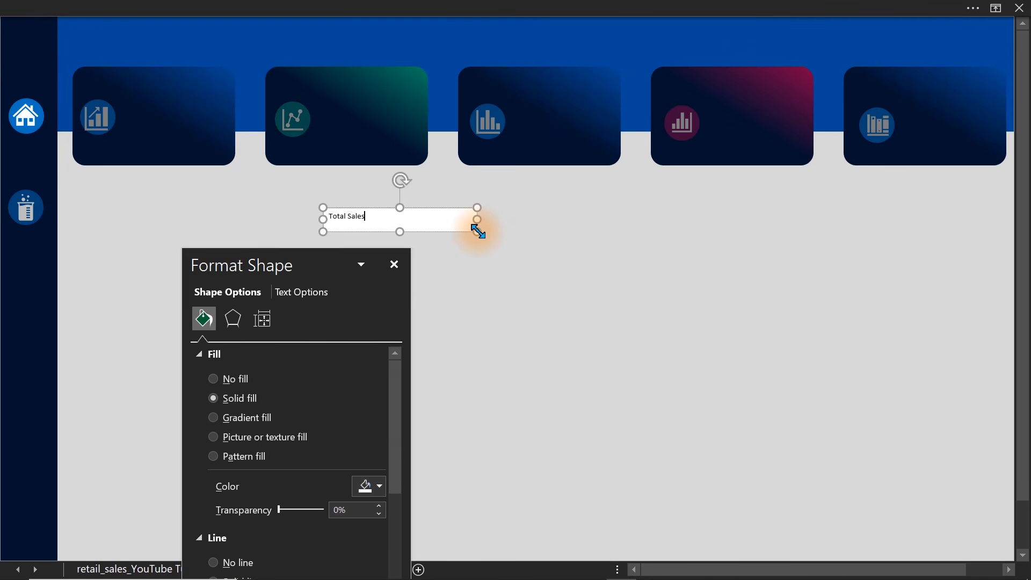
Set the "Total Sales" text to font size 18 and colour it a light grey shade of the white theme colour.
click(207, 6)
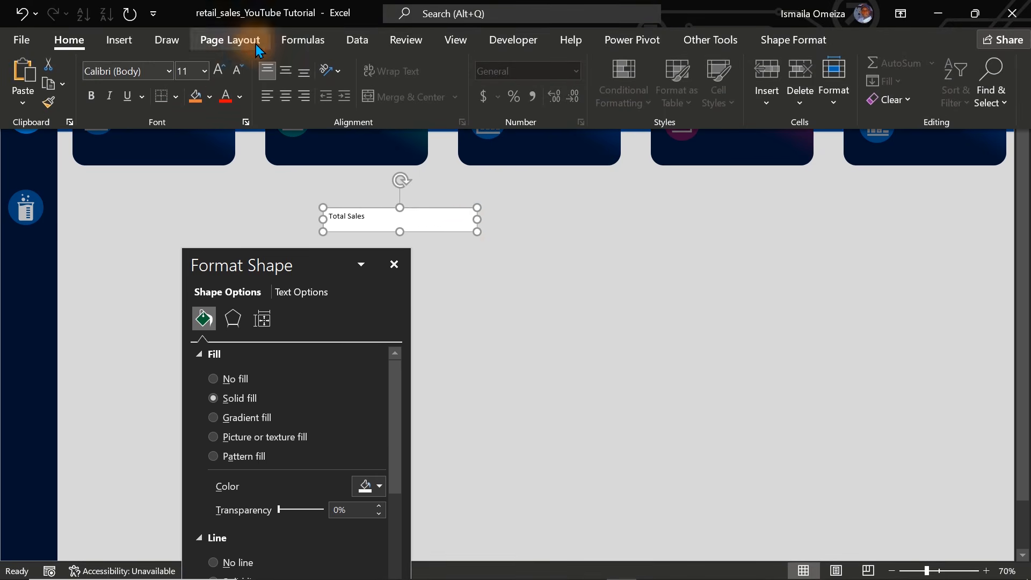
click(218, 73)
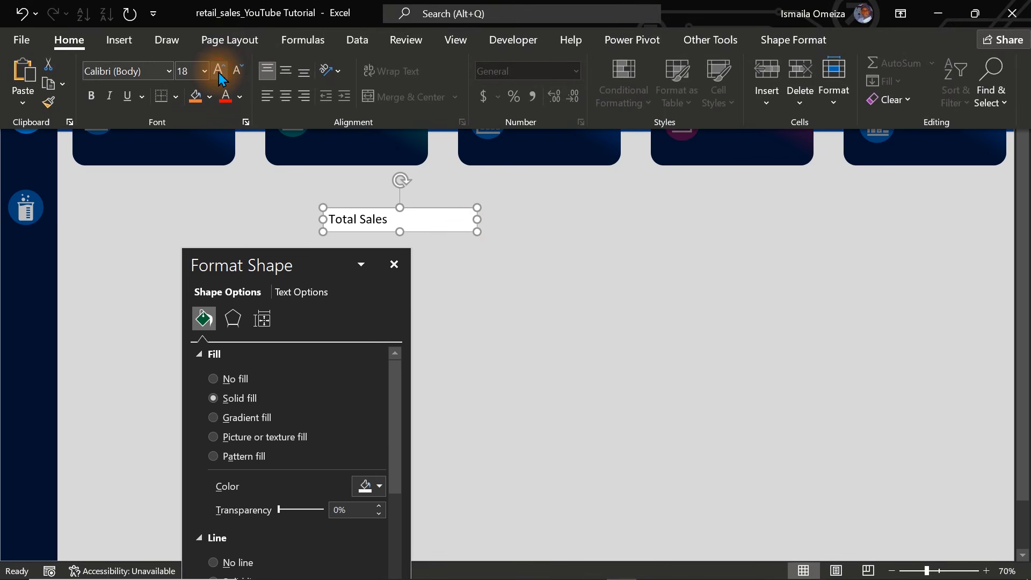
click(218, 72)
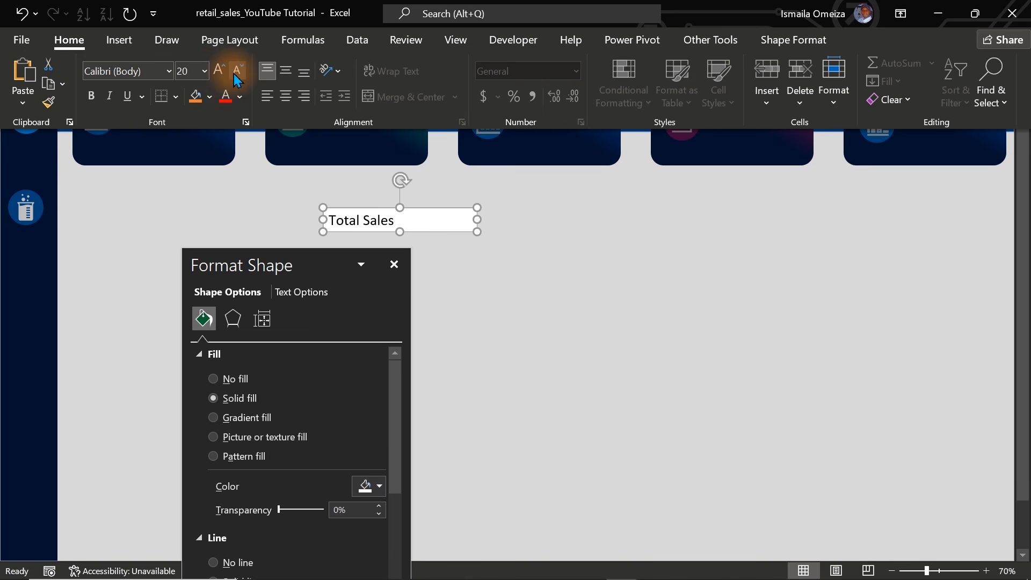
click(237, 80)
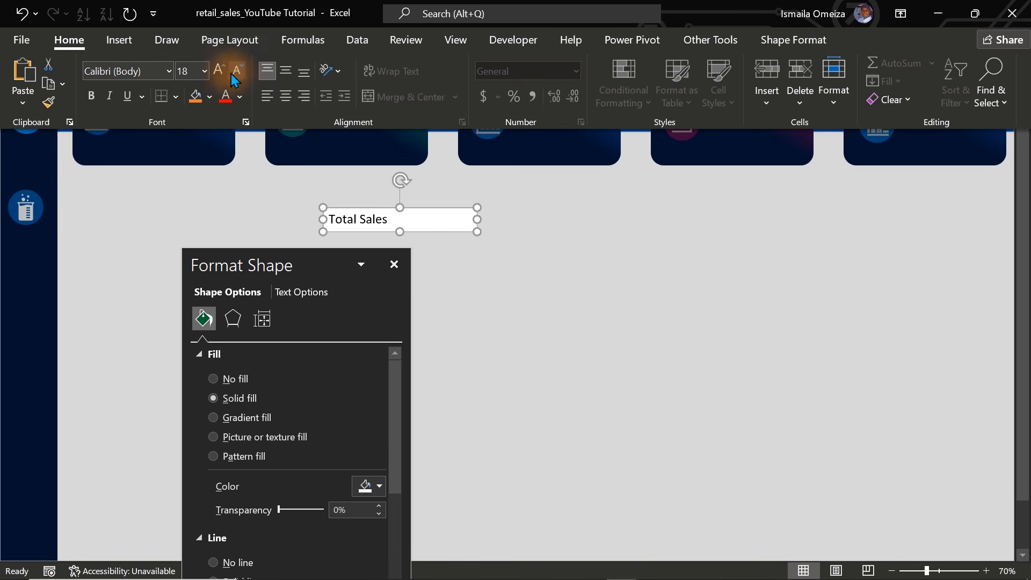
click(239, 96)
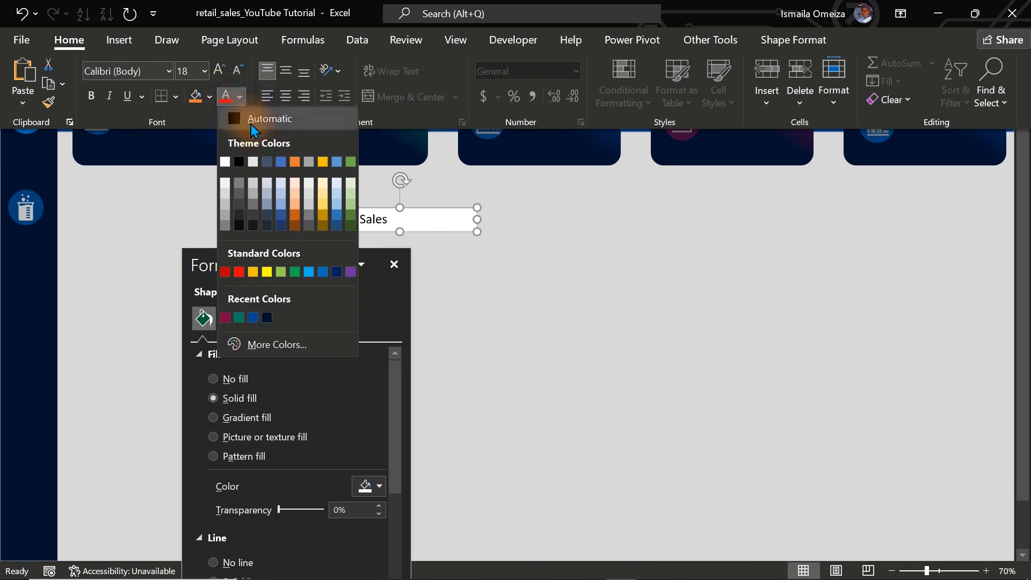
click(224, 200)
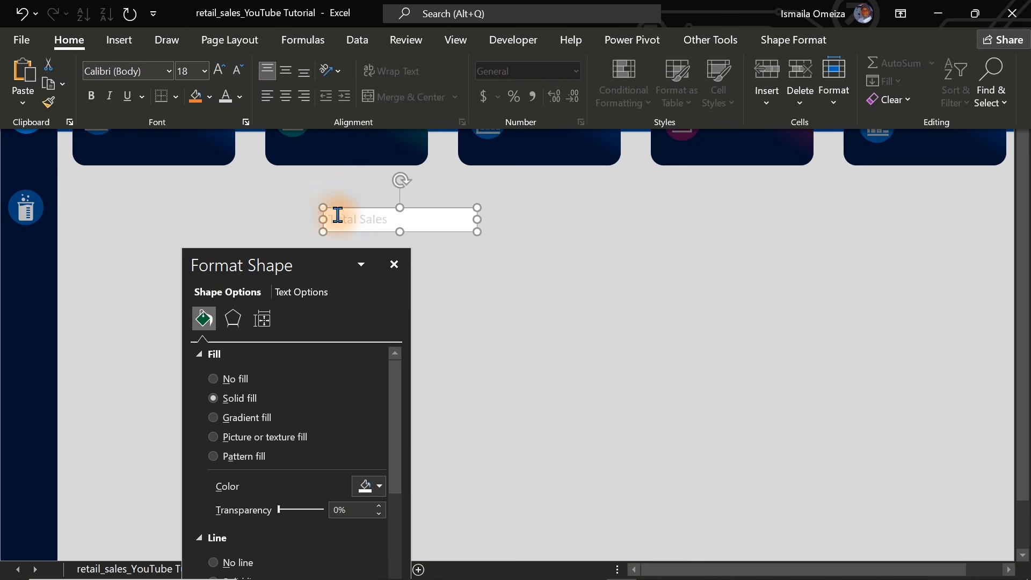
key(ctrl+shift+F1)
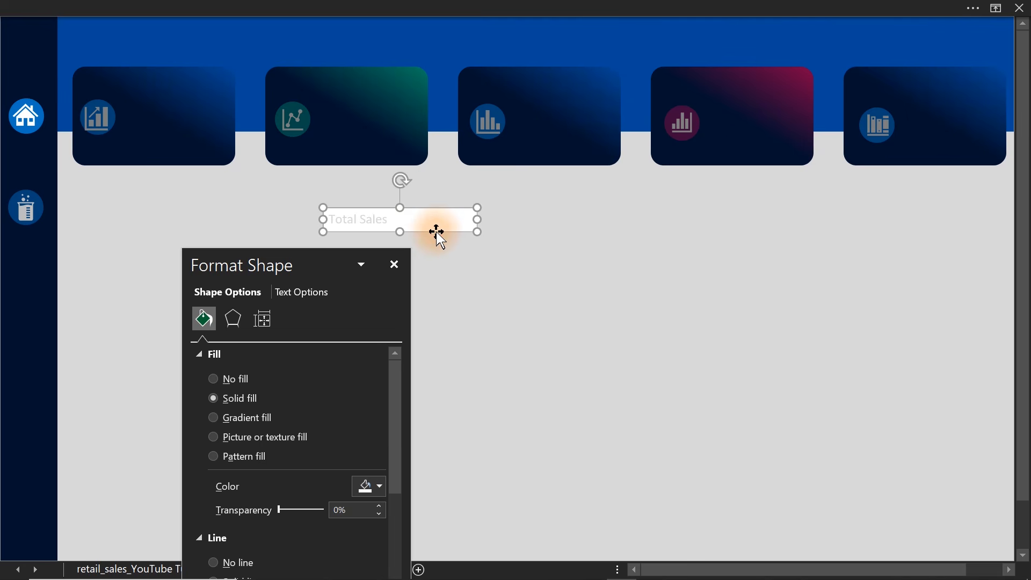
Place the "Total Sales" text box beside the first card's icon with no fill or outline, narrowed to the card's edge.
click(436, 227)
drag(437, 232, 230, 113)
click(230, 379)
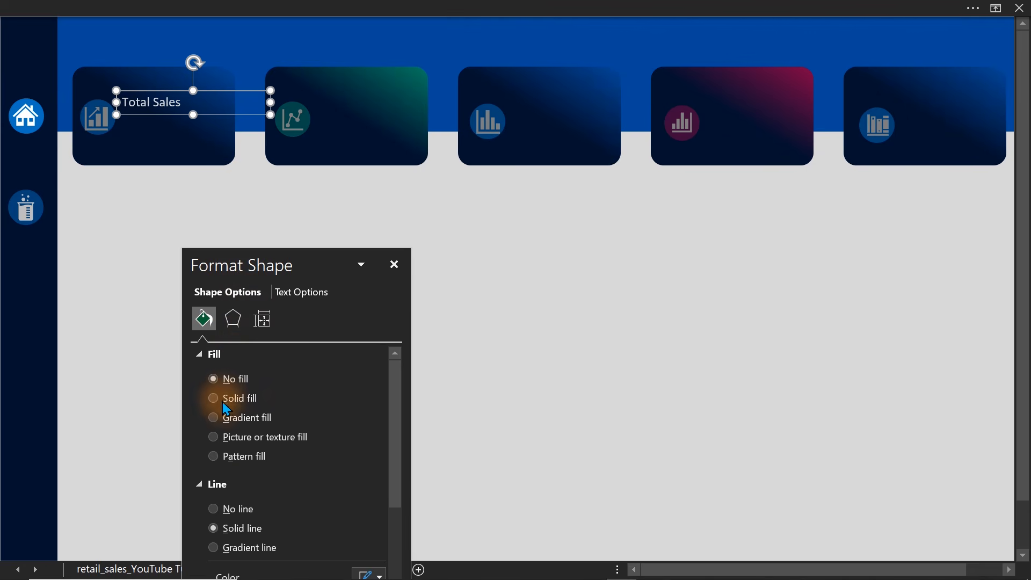
click(213, 509)
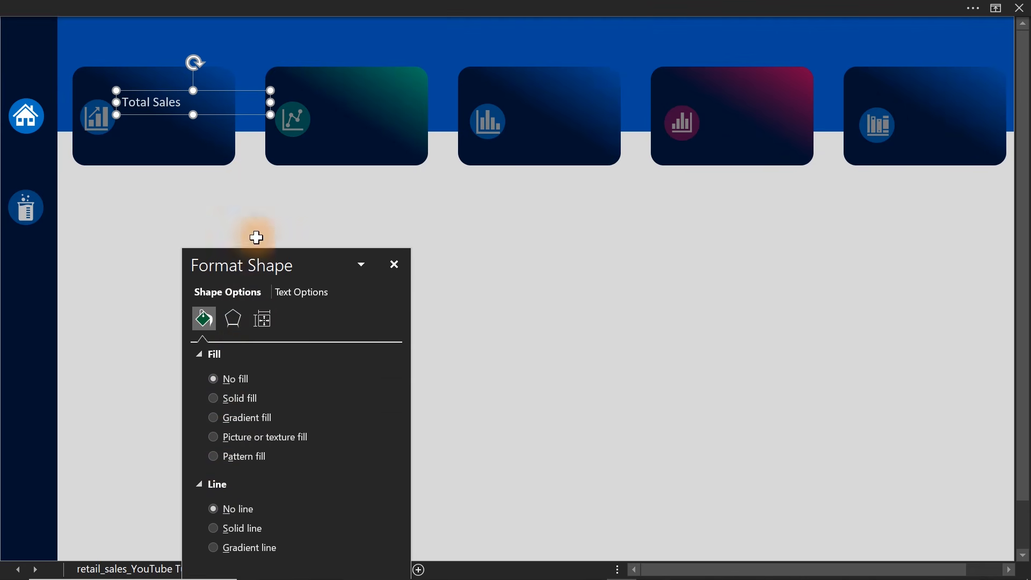
drag(270, 102, 235, 108)
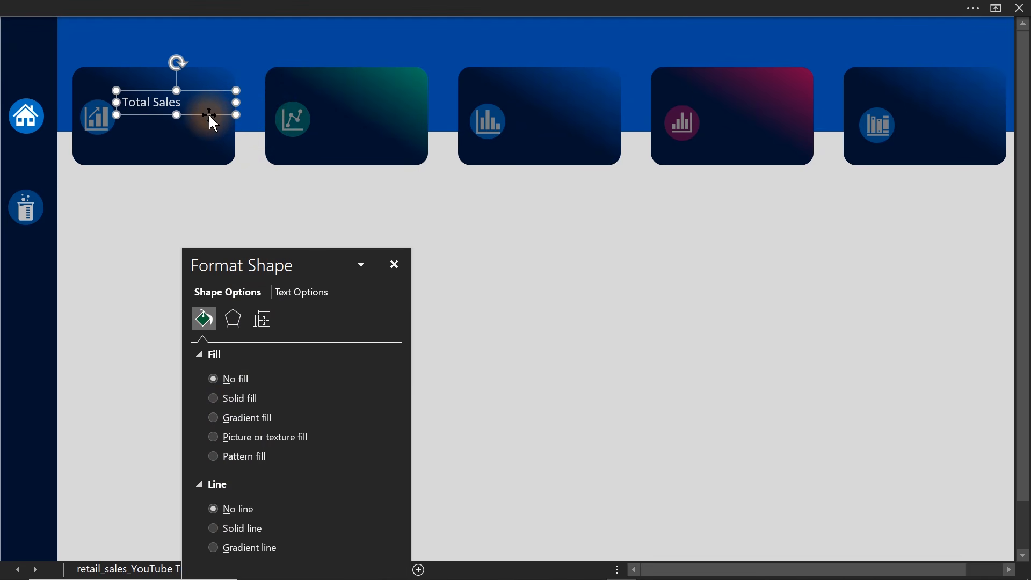
Set the "Total Sales" label to font size 20 and give its text a slightly darker grey theme shade.
click(311, 7)
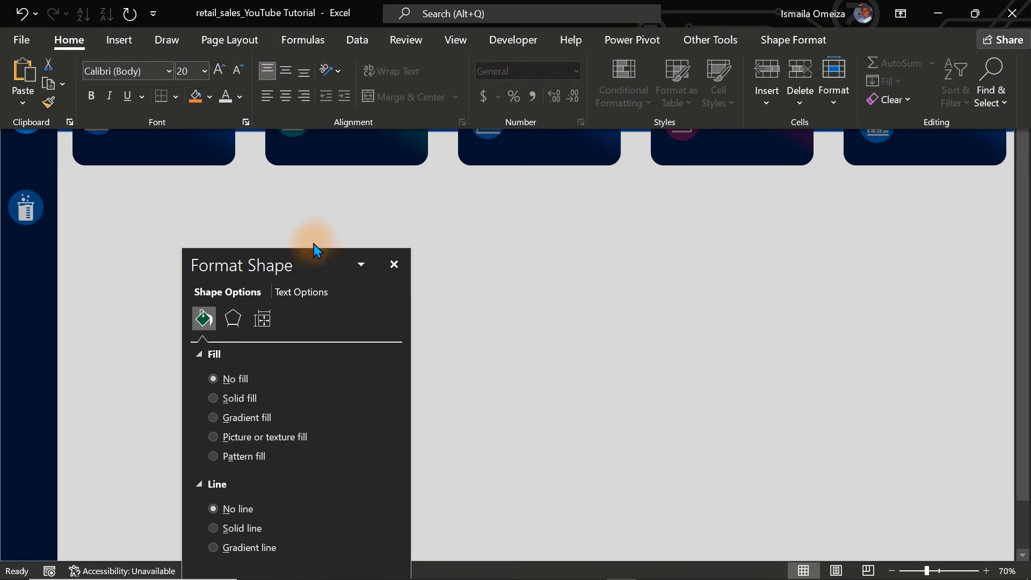
click(411, 213)
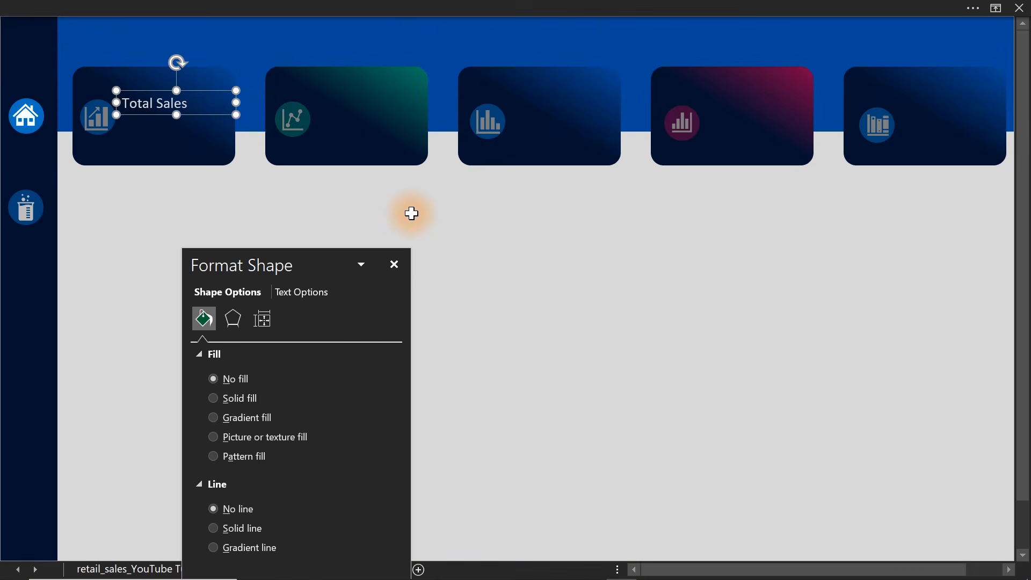
click(182, 16)
click(240, 97)
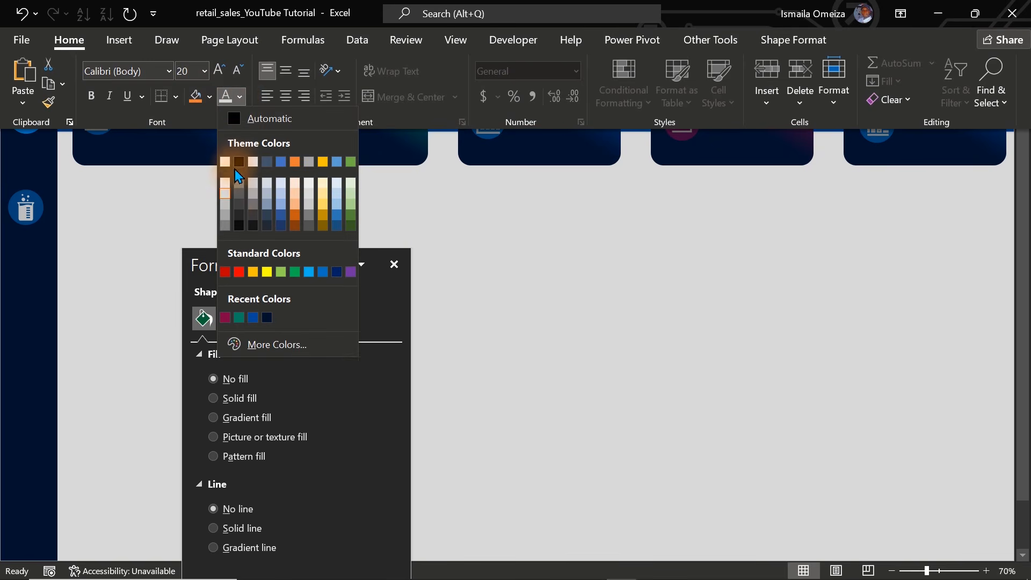
click(227, 204)
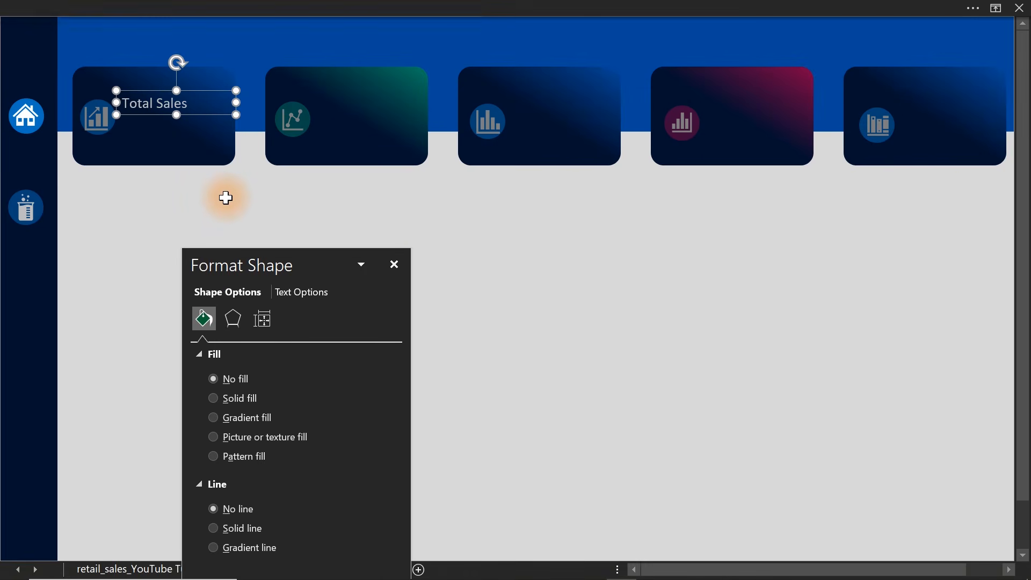
Duplicate the label onto the other four cards as "Quantity Sold", "# Transaction", "Average (AOV)" and "# Product", and close the formatting pane.
key(ctrl+d)
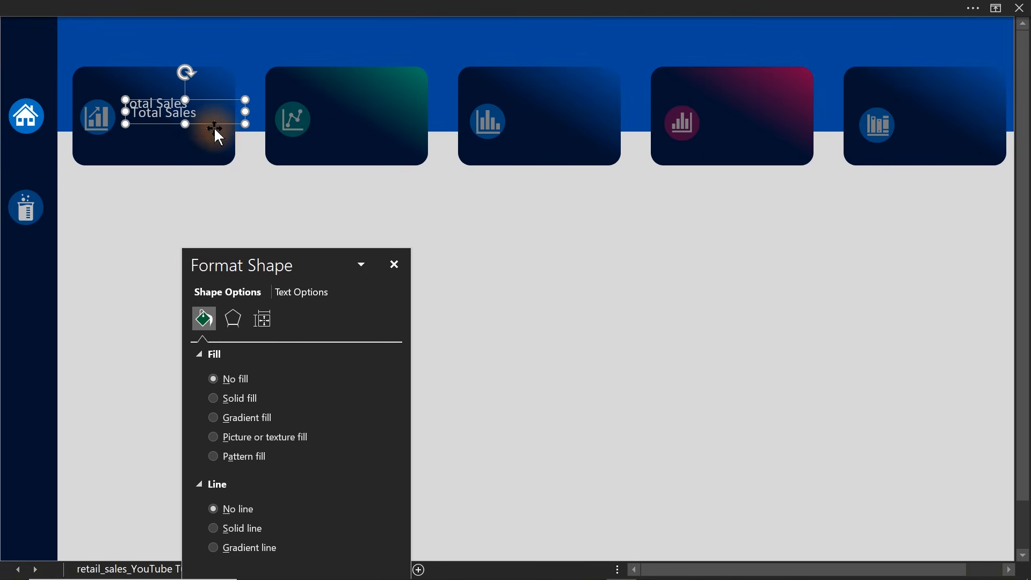
drag(214, 129, 400, 109)
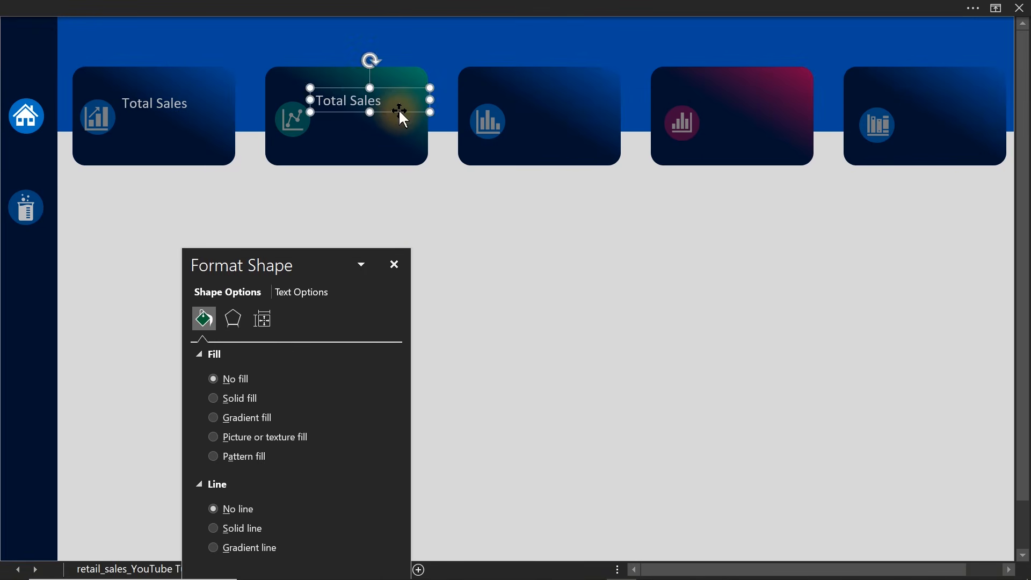
key(ctrl+d)
key(ctrl+d)
key(ctrl+d)
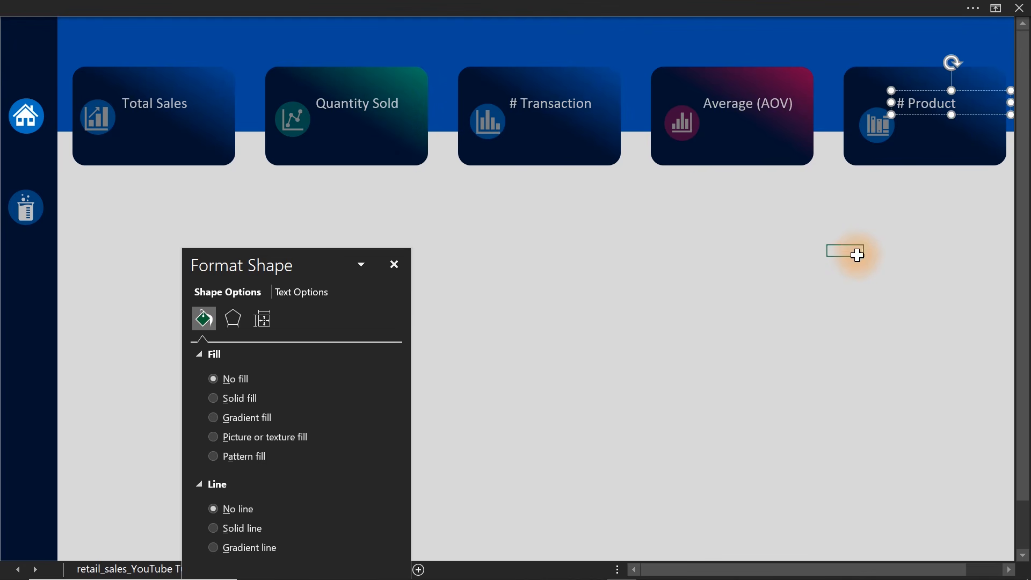
click(857, 257)
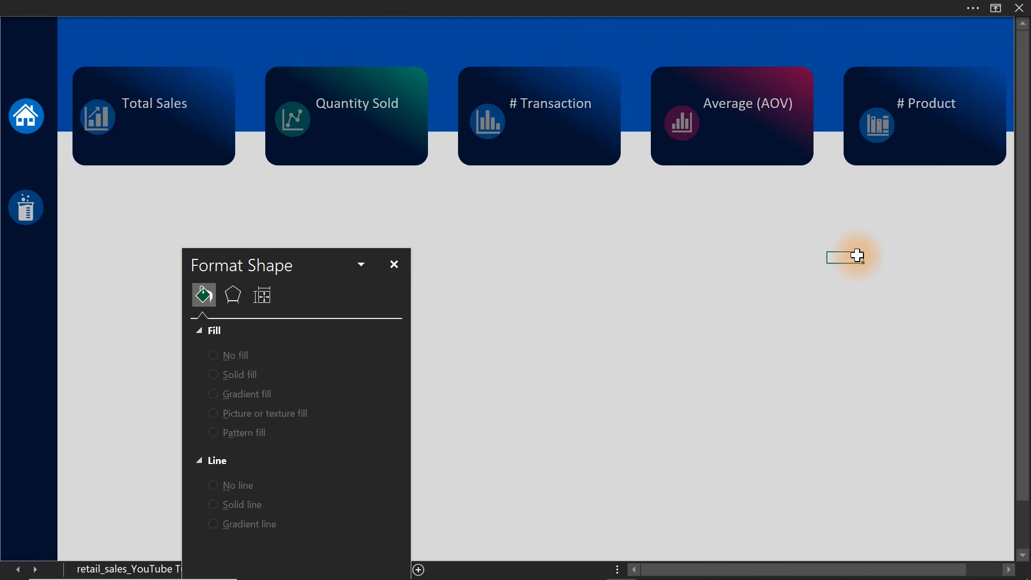
click(394, 264)
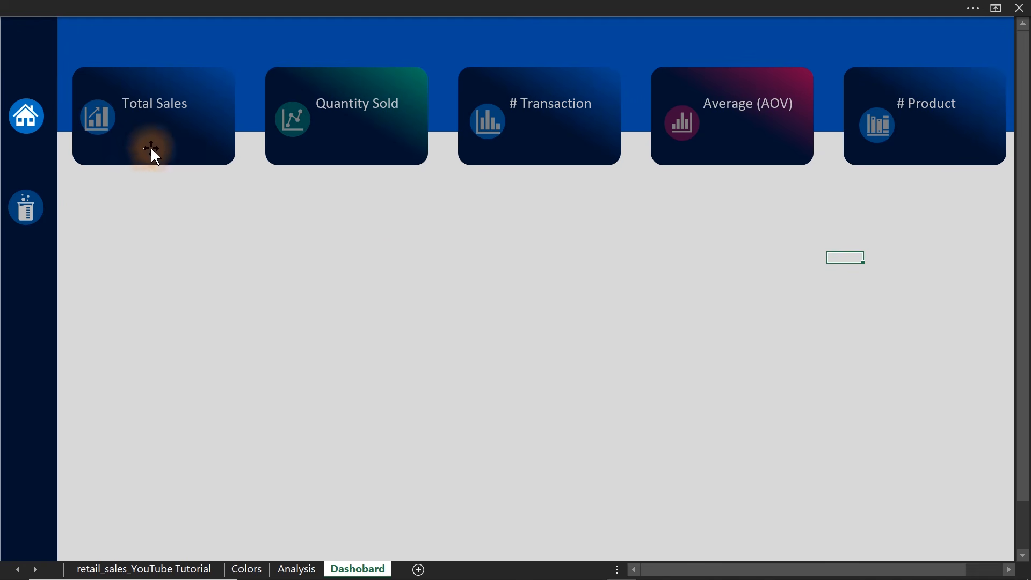
Copy all five card labels together to just below the originals as placeholders for the KPI values.
click(144, 108)
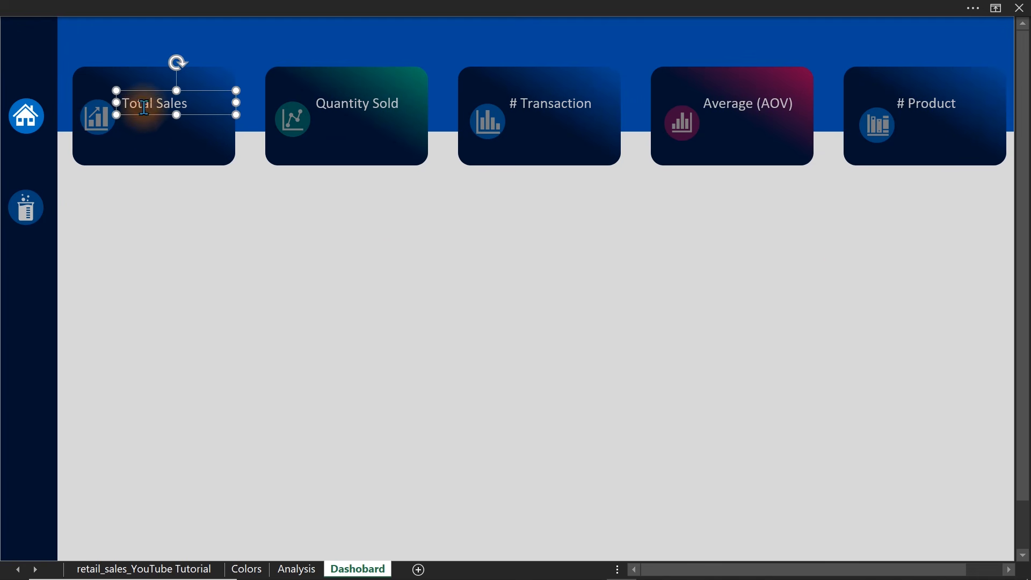
shift+click(386, 106)
shift+click(535, 103)
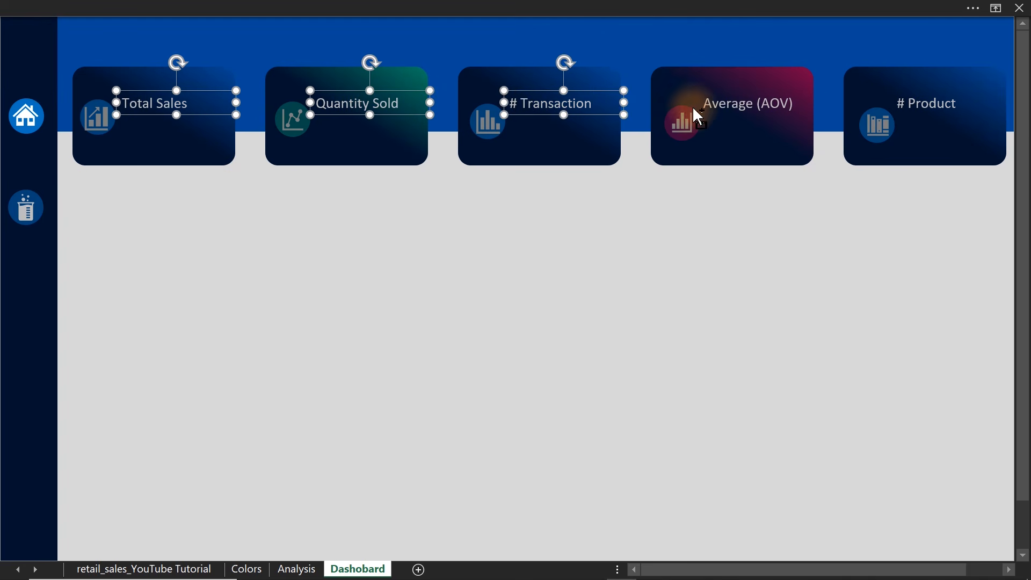
shift+click(732, 102)
shift+click(909, 95)
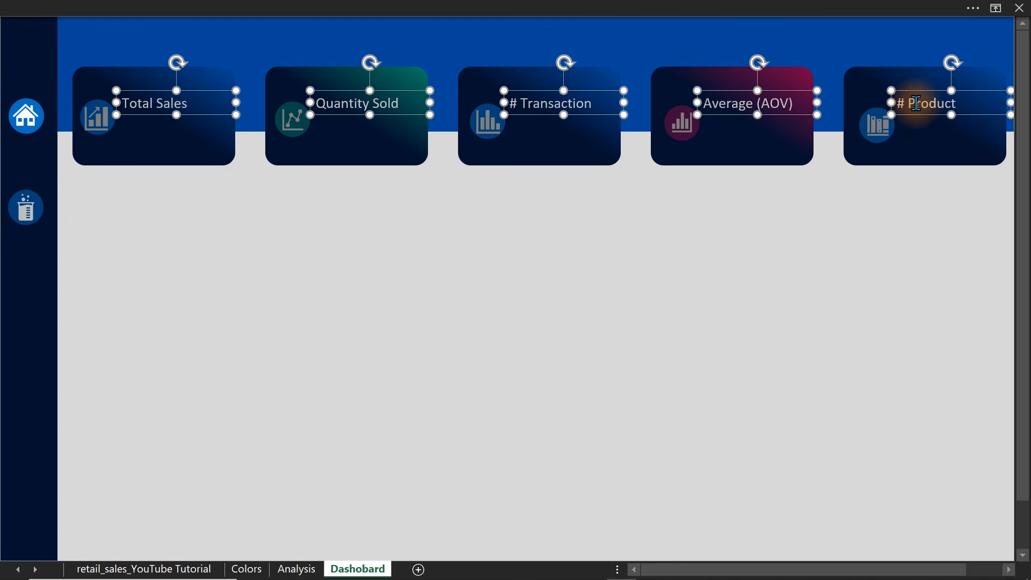
drag(923, 116, 923, 139)
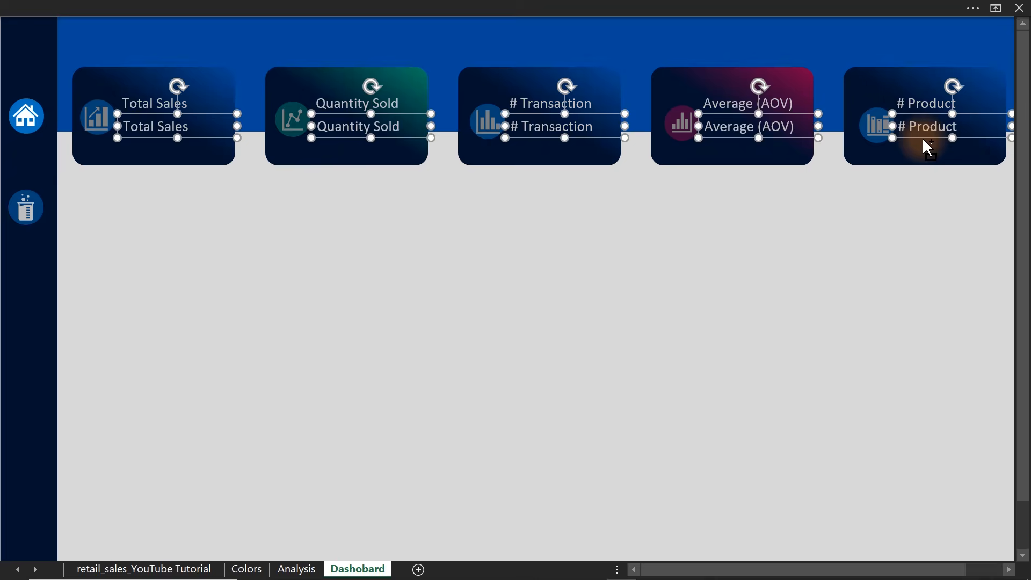
click(614, 316)
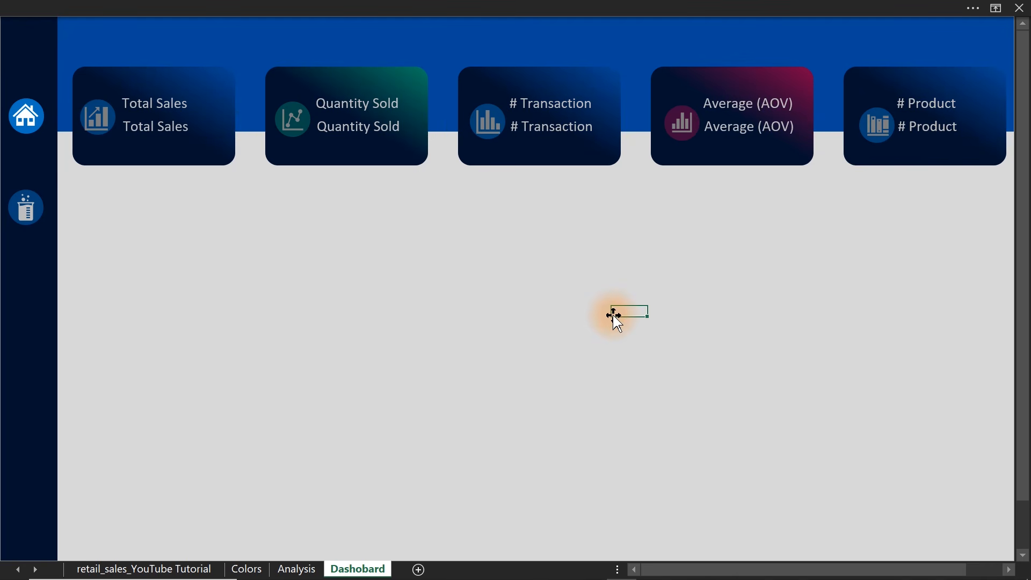
Show the formula bar on the dashboard sheet.
click(332, 1)
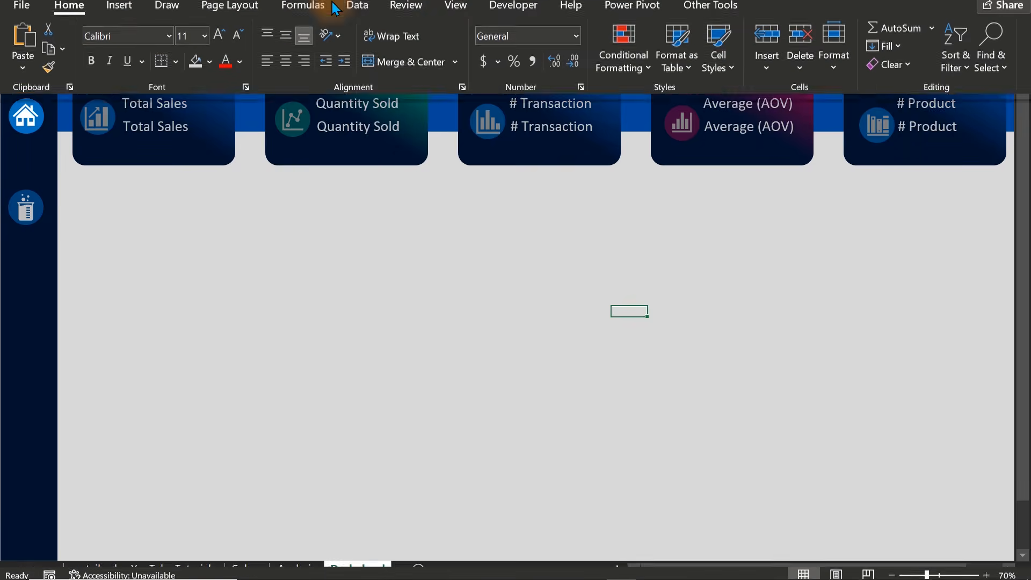
click(448, 39)
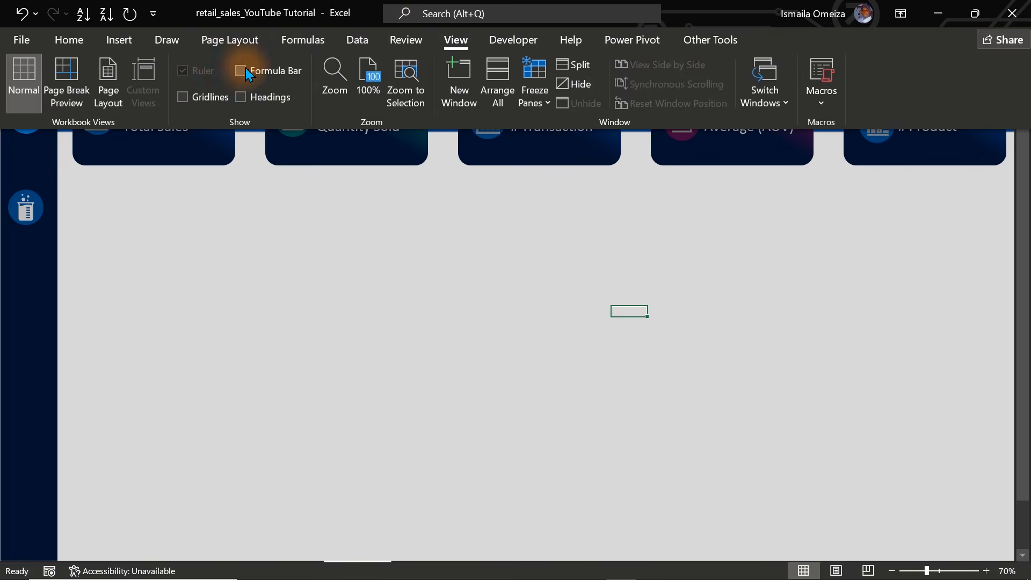
click(241, 71)
click(274, 195)
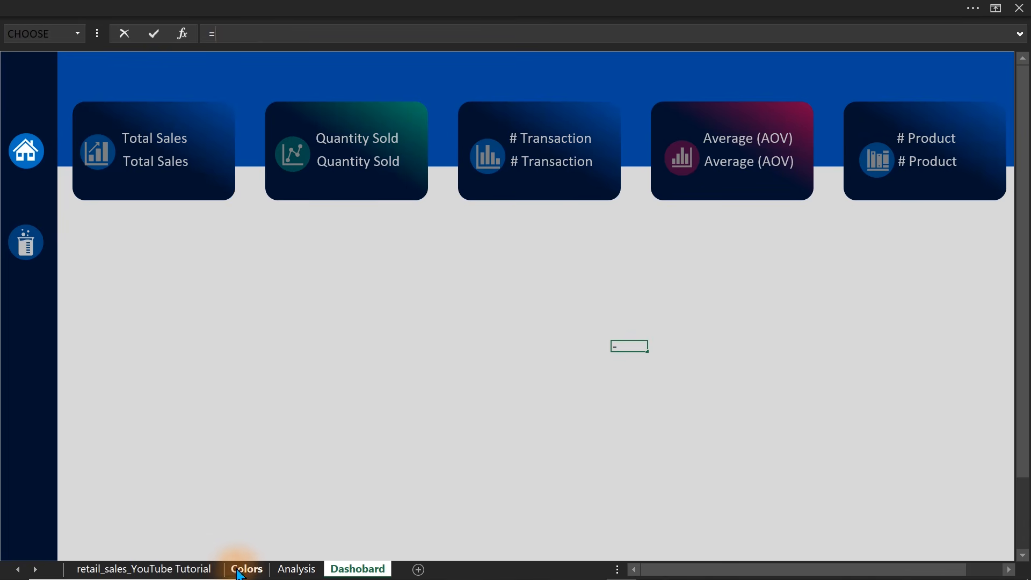
Enter the formula =Analysis!H9 in dashboard cell R28 to pull in the abbreviated sales amount.
click(283, 573)
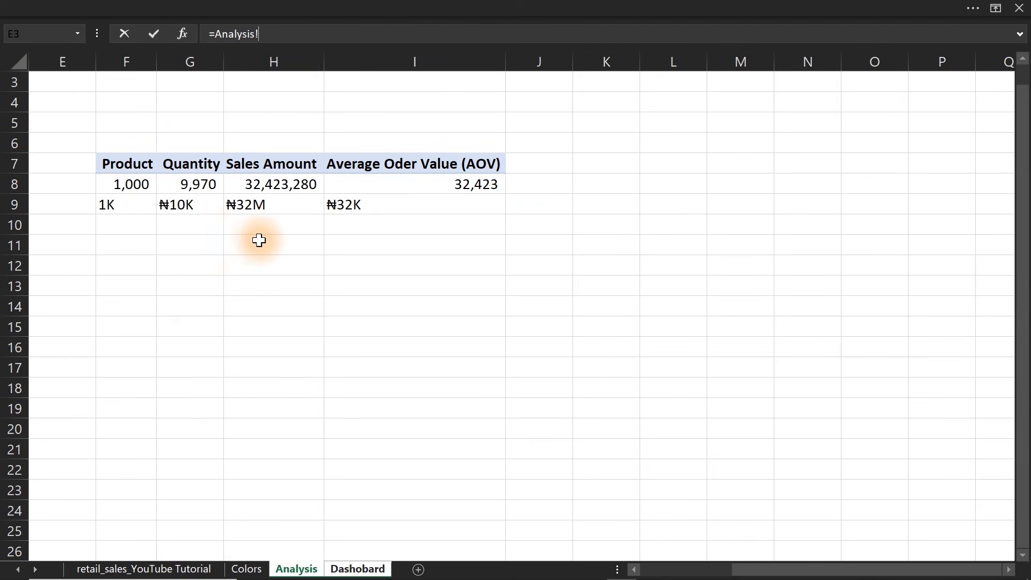
click(253, 205)
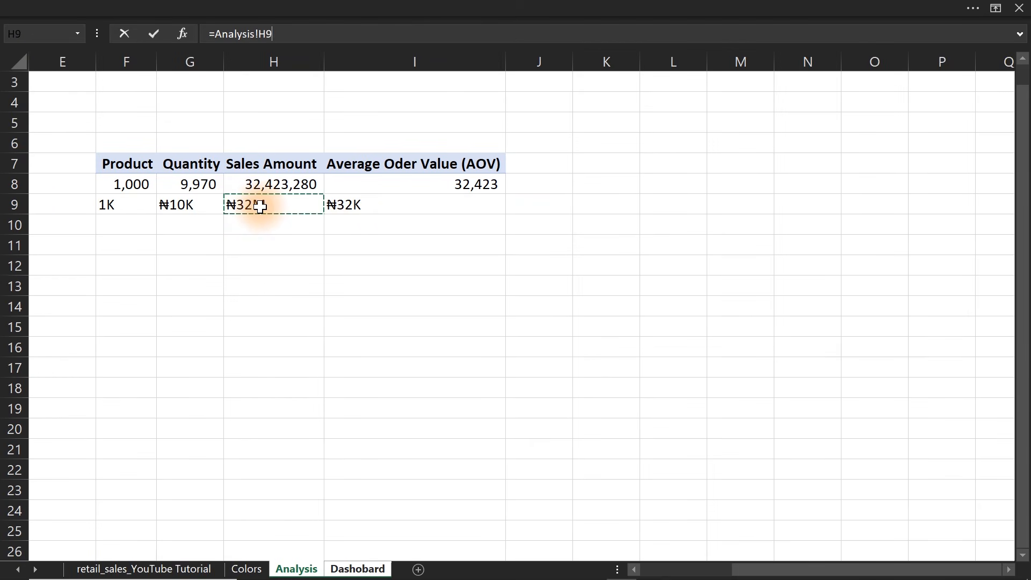
key(Return)
Clear the test formula from dashboard cell R28.
click(197, 179)
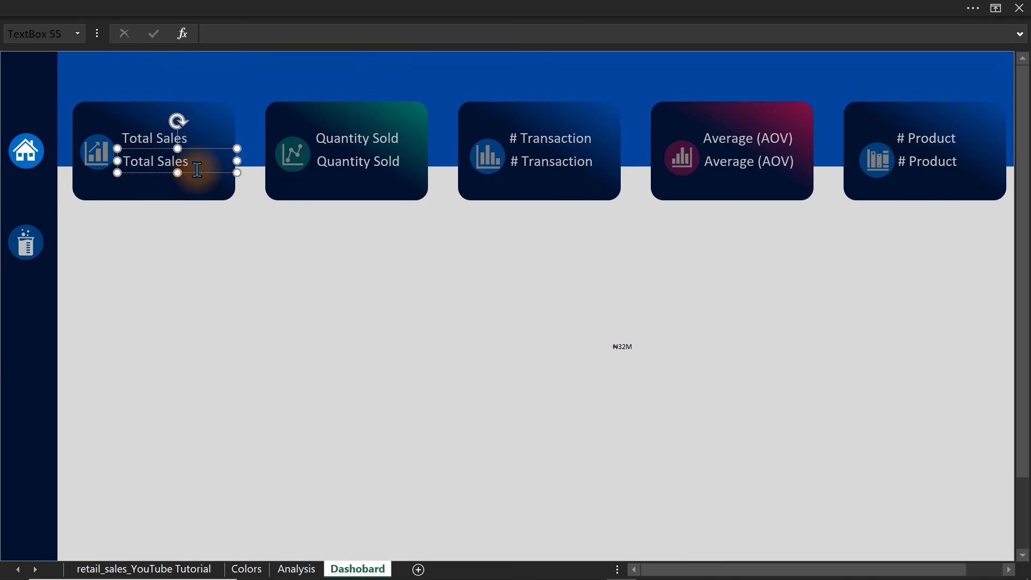
key(Escape)
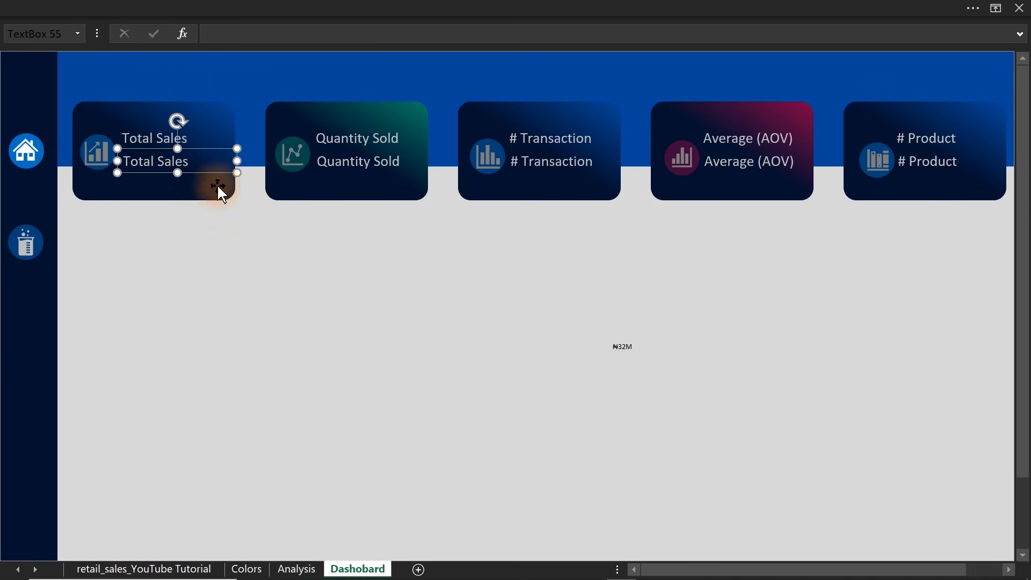
click(237, 260)
click(623, 356)
click(622, 347)
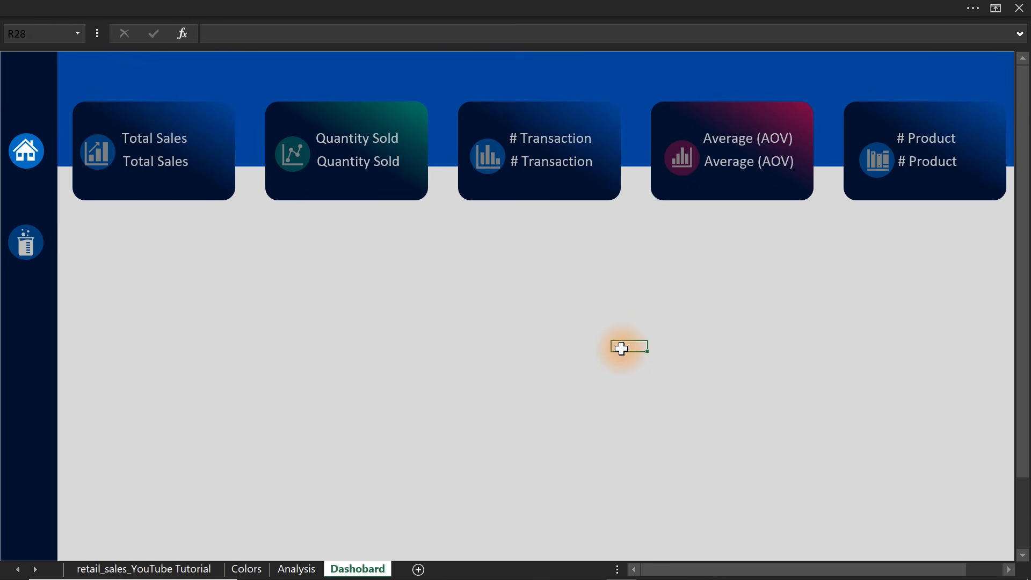
Link the duplicate Total Sales text box on the first KPI card to Analysis!H9.
click(183, 158)
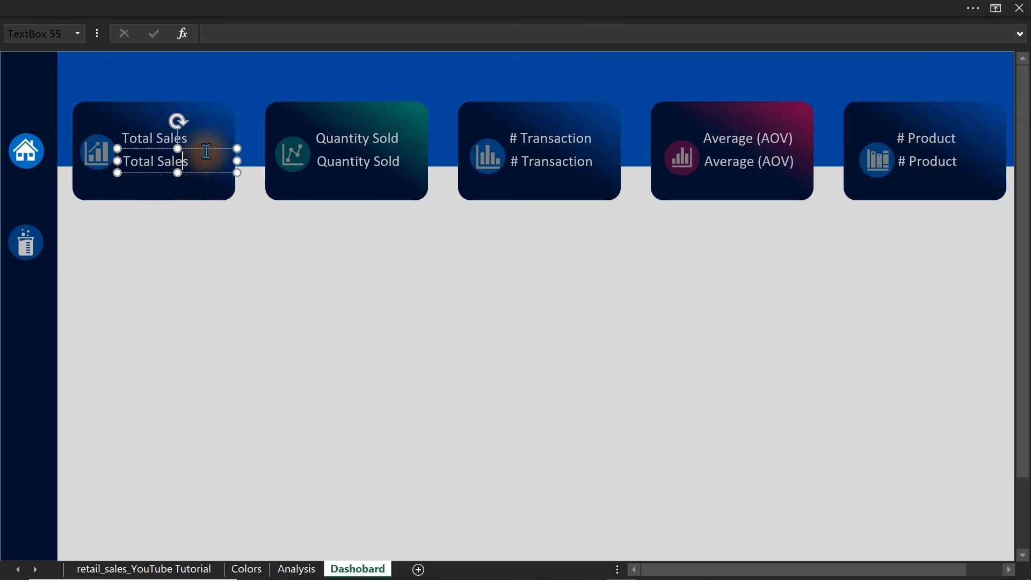
click(271, 31)
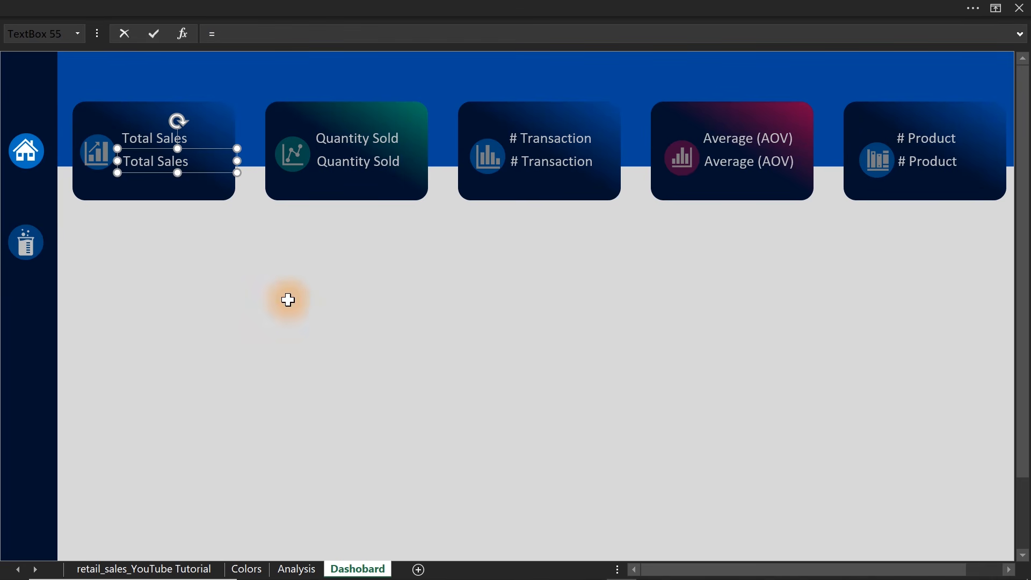
click(284, 569)
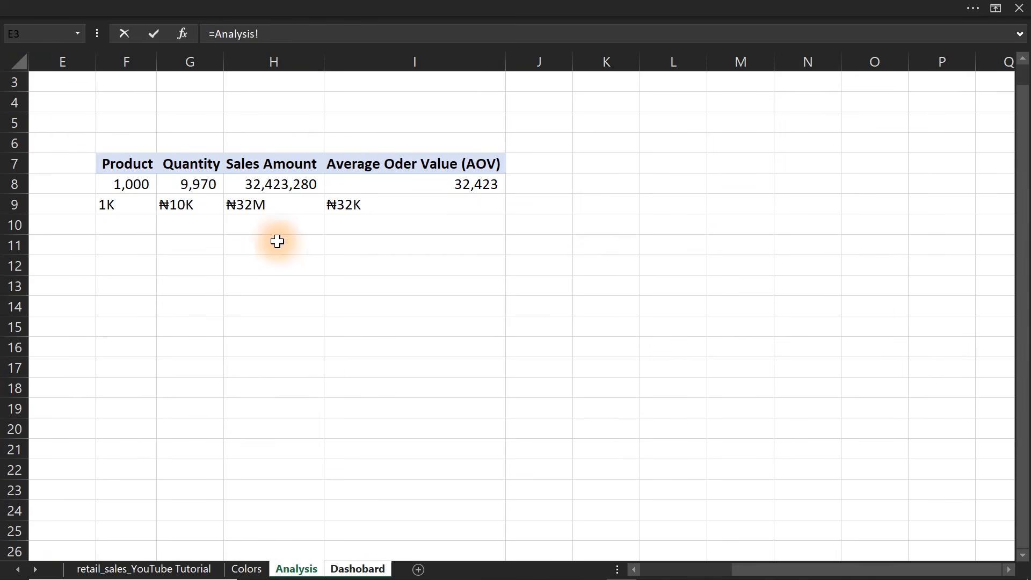
click(256, 205)
key(Return)
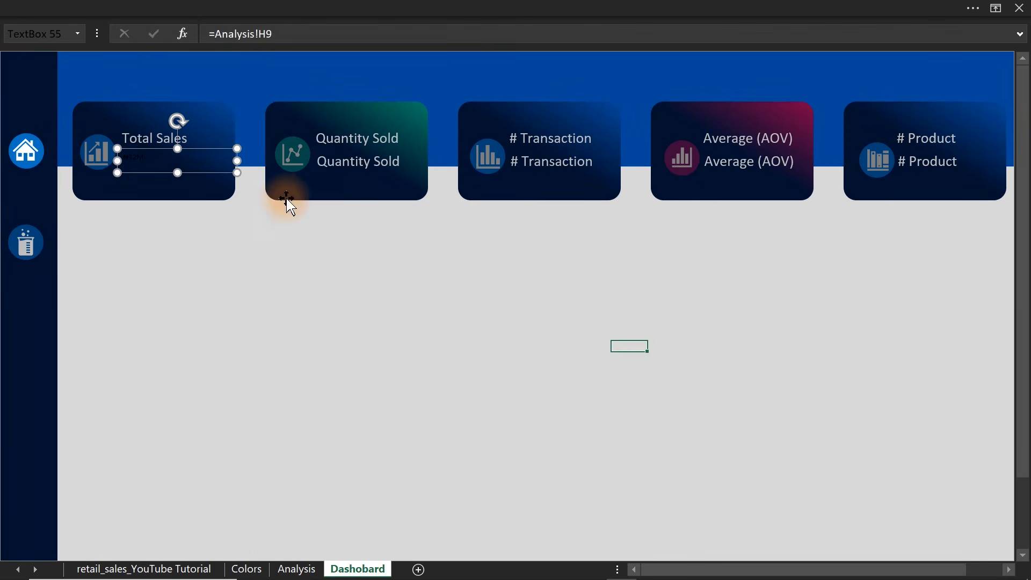
Link the duplicate Quantity Sold, # Transaction and Average (AOV) text boxes to Analysis cells G9, F9 and I9.
click(339, 172)
click(300, 37)
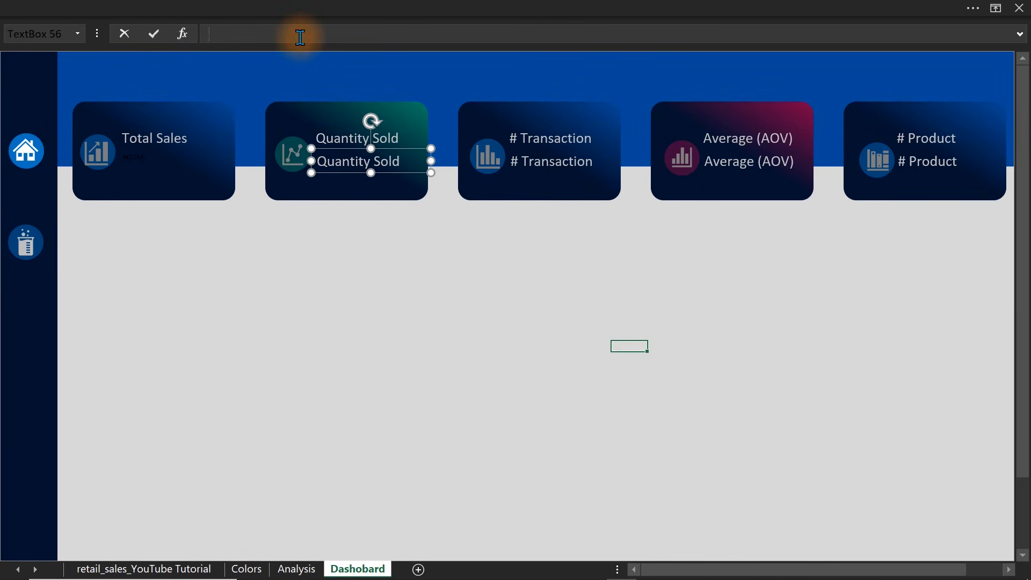
click(296, 568)
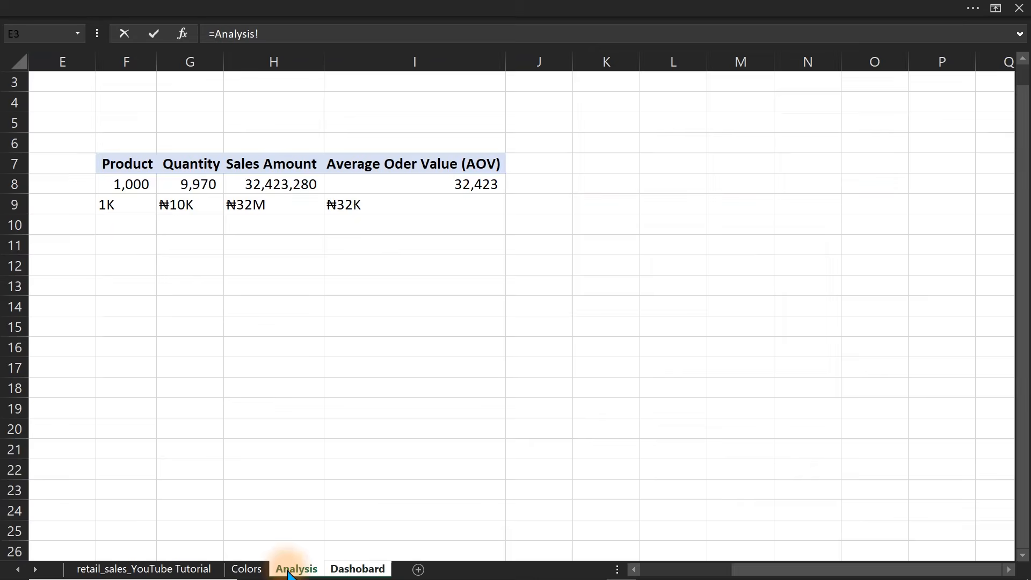
click(190, 205)
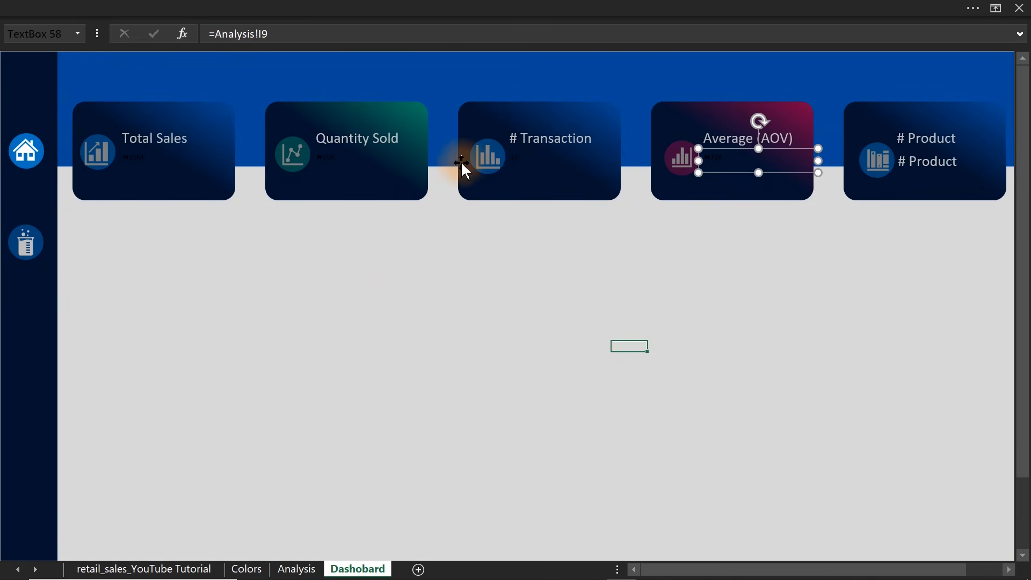
Set the font size of the four linked KPI values to 28.
ctrl+click(579, 164)
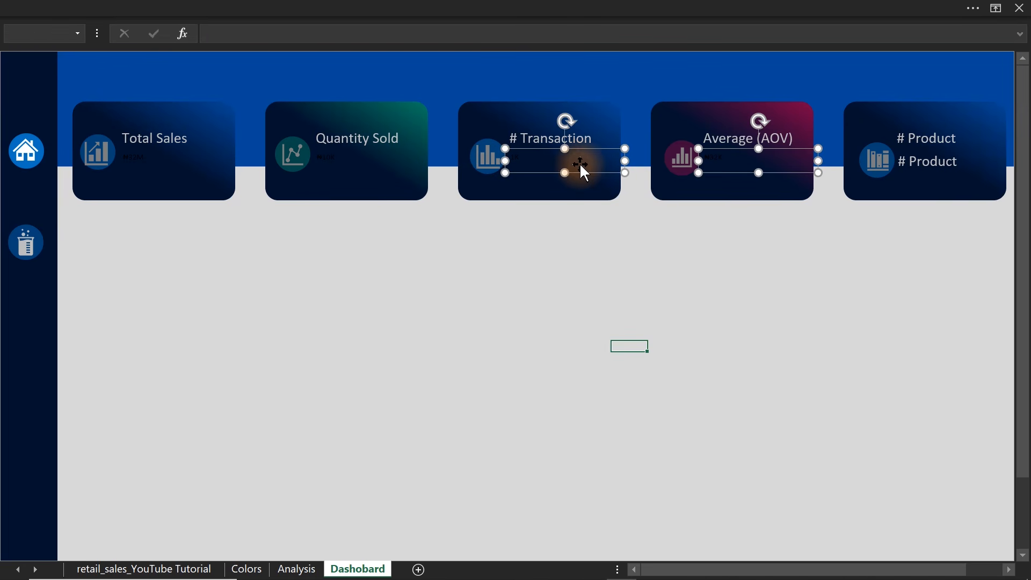
ctrl+click(379, 157)
ctrl+click(178, 160)
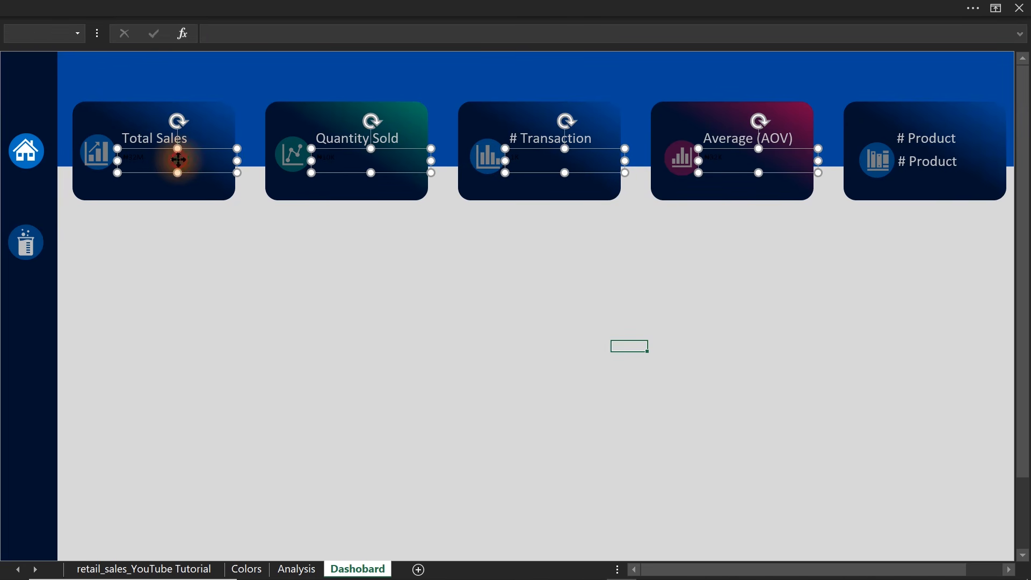
click(288, 7)
click(69, 40)
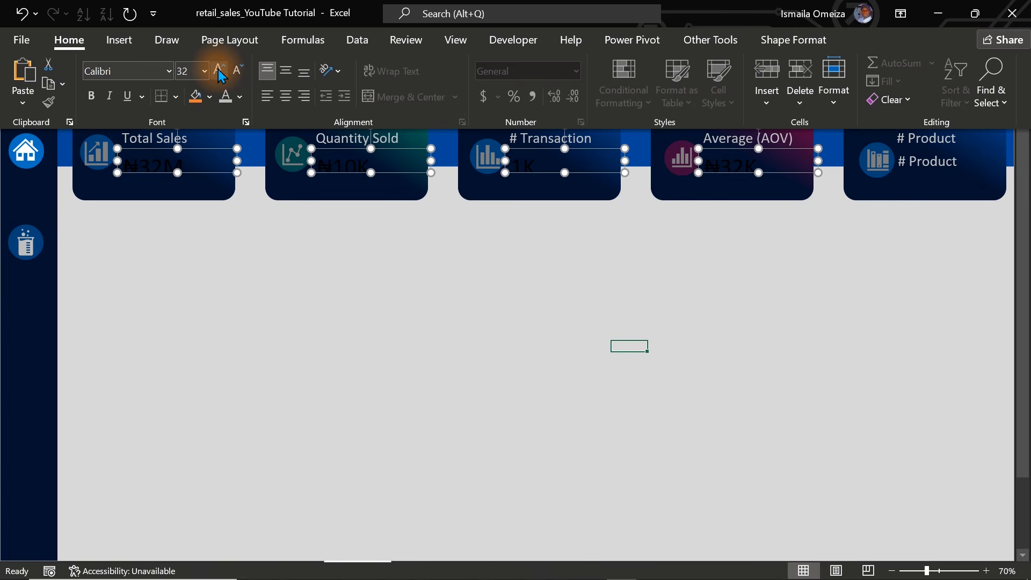
click(235, 80)
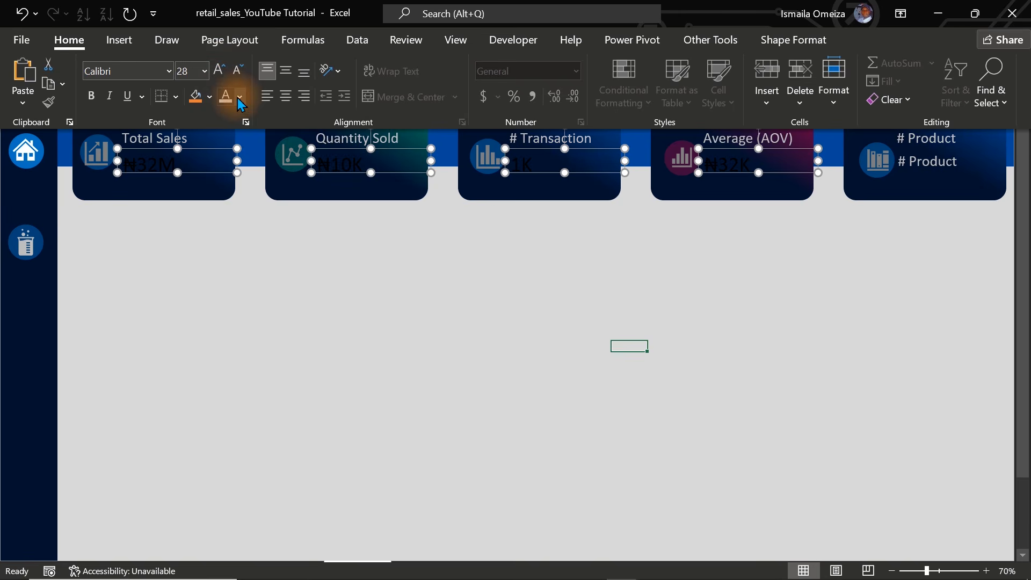
Colour the four linked KPI values off-white and return to the full-screen dashboard view with nothing selected.
click(238, 97)
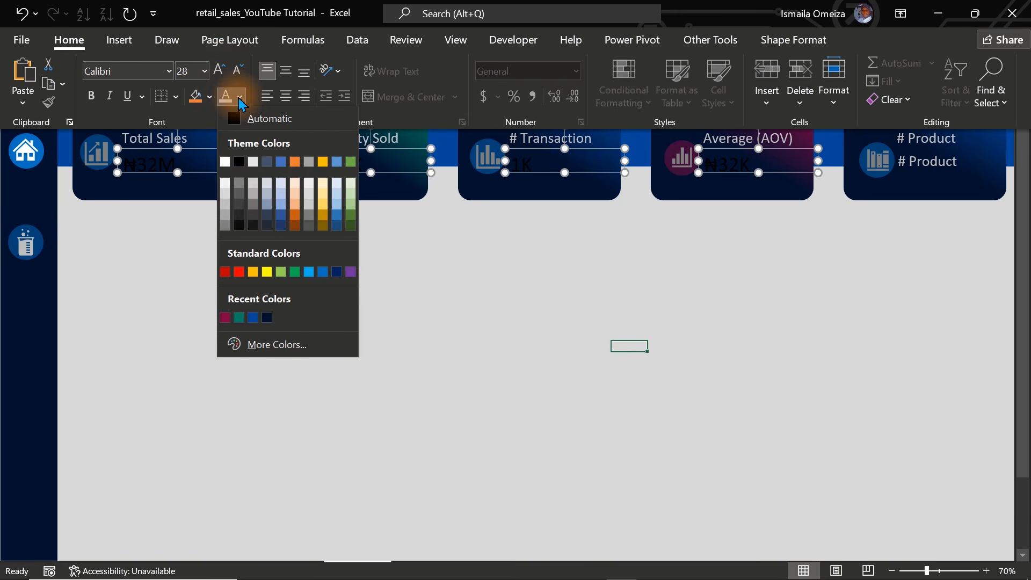
click(228, 182)
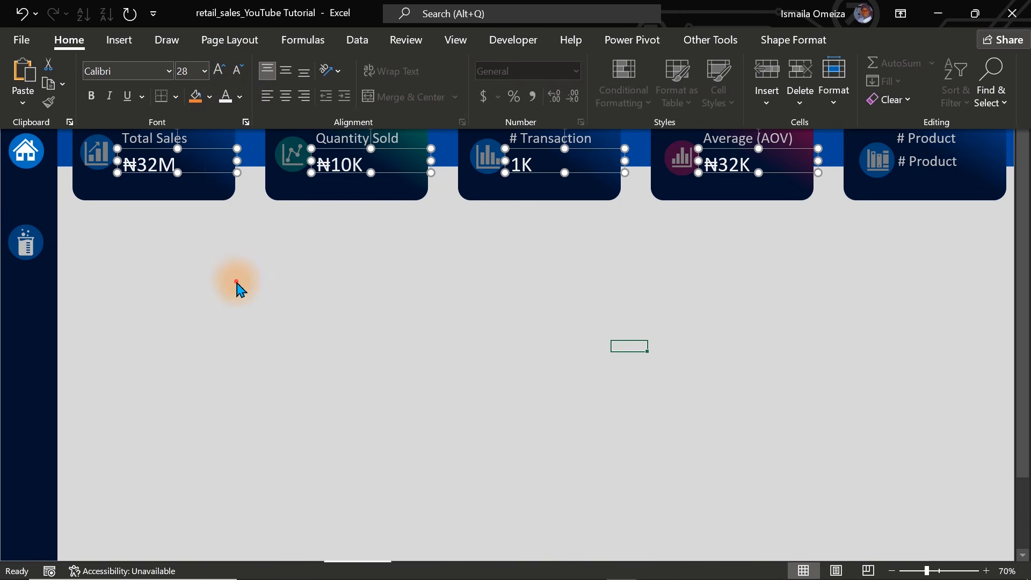
key(ctrl+shift+F1)
click(236, 282)
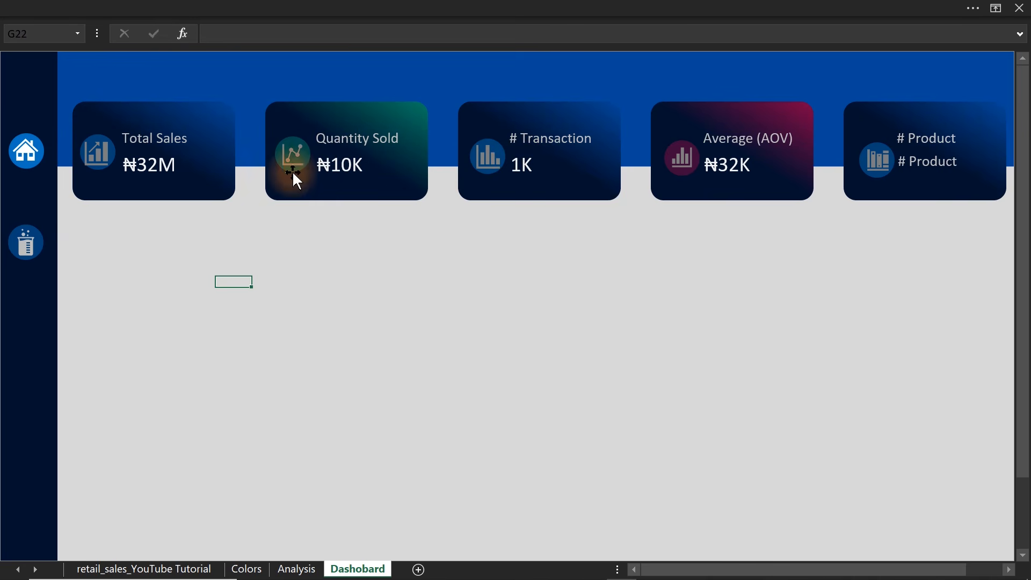
Nudge the Average (AOV) label and its value together slightly to the right, away from the card's icon.
click(715, 173)
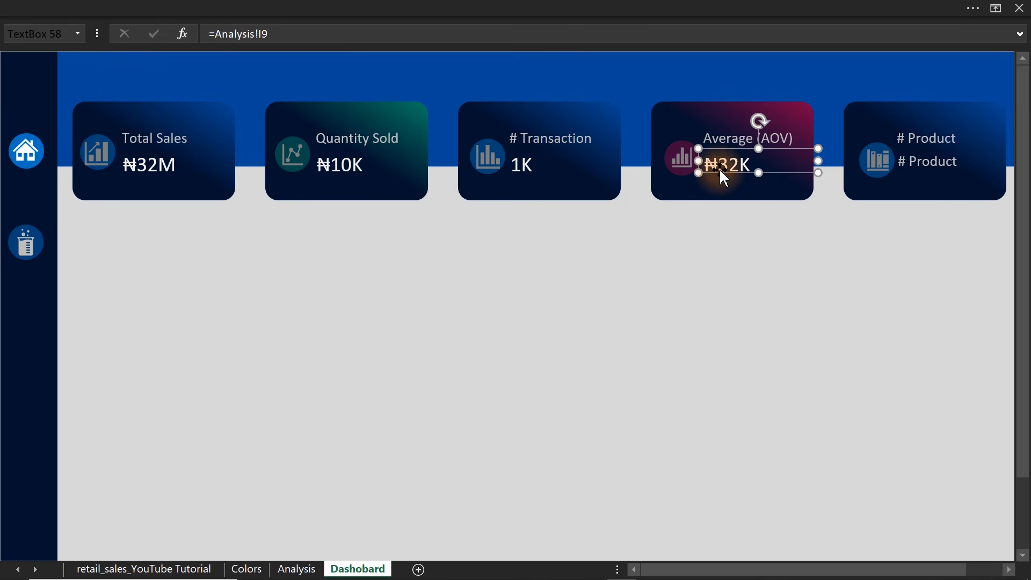
shift+click(731, 135)
key(Right)
key(Right)
key(Right)
key(Right)
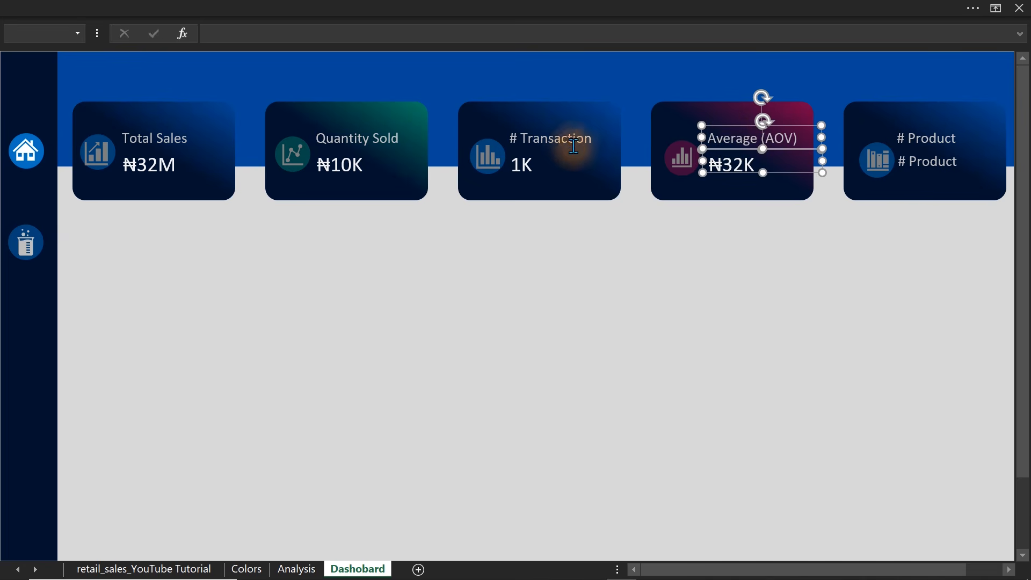
Nudge the # Transaction label and its value together slightly to the right, away from the card's icon.
click(567, 141)
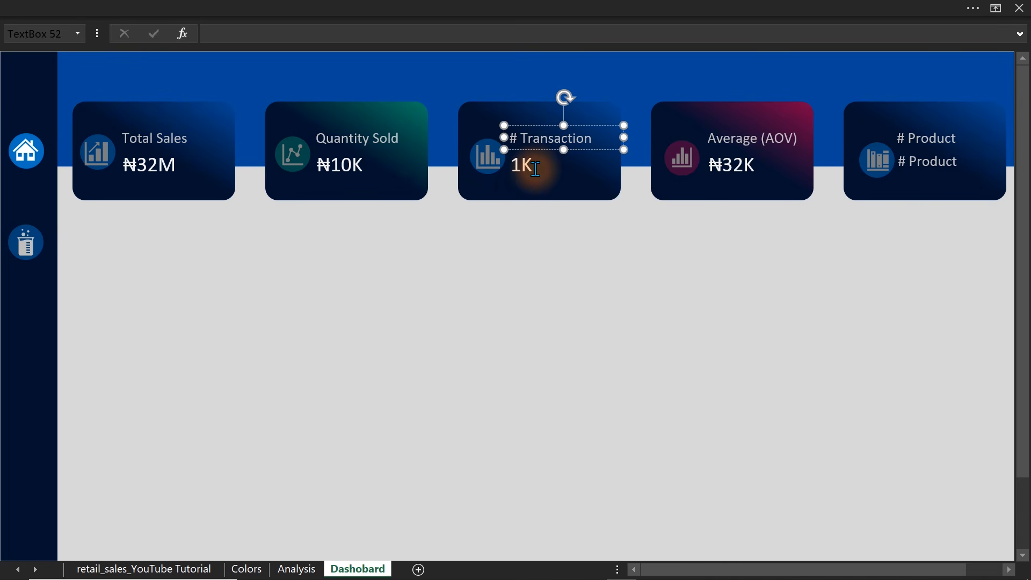
click(543, 149)
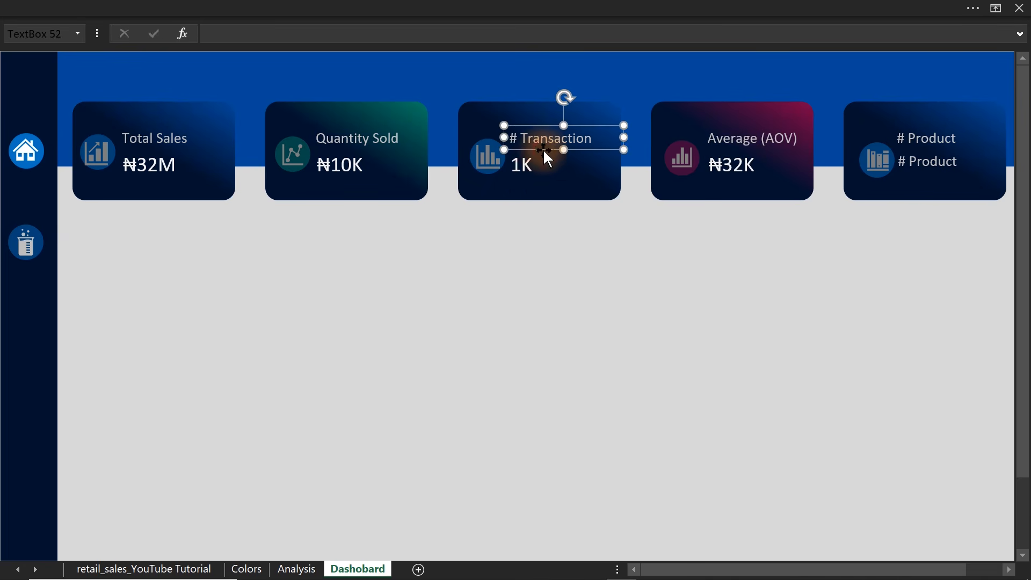
shift+click(530, 168)
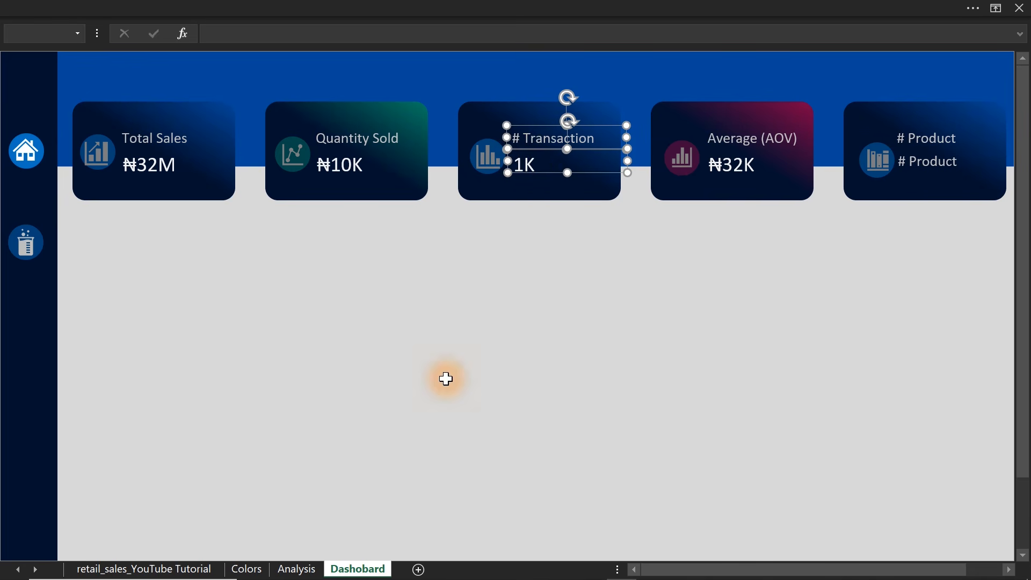
Copy the KPI pivot table in F7:I8 of the Analysis sheet to cell L7.
click(281, 569)
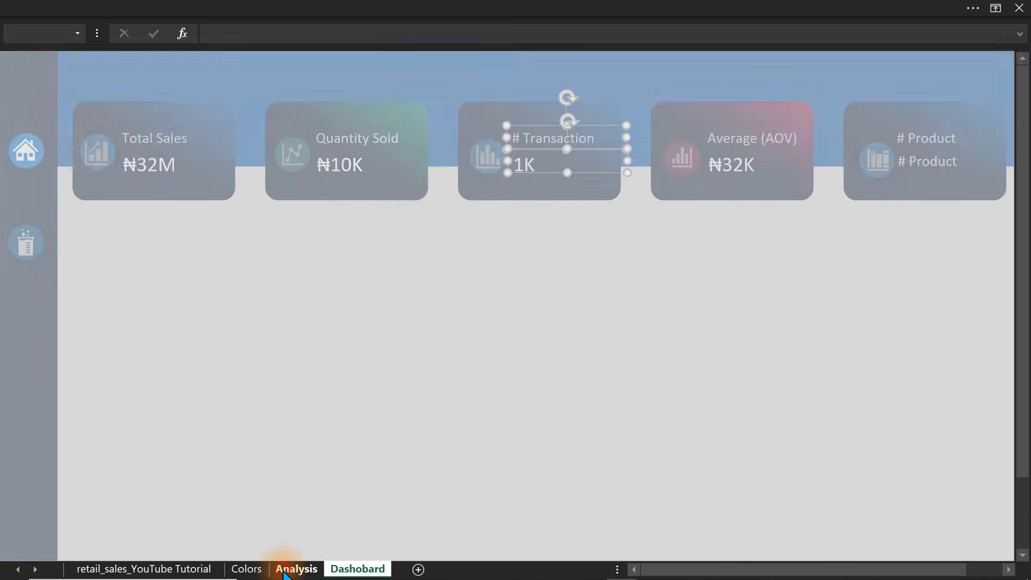
drag(108, 161, 449, 181)
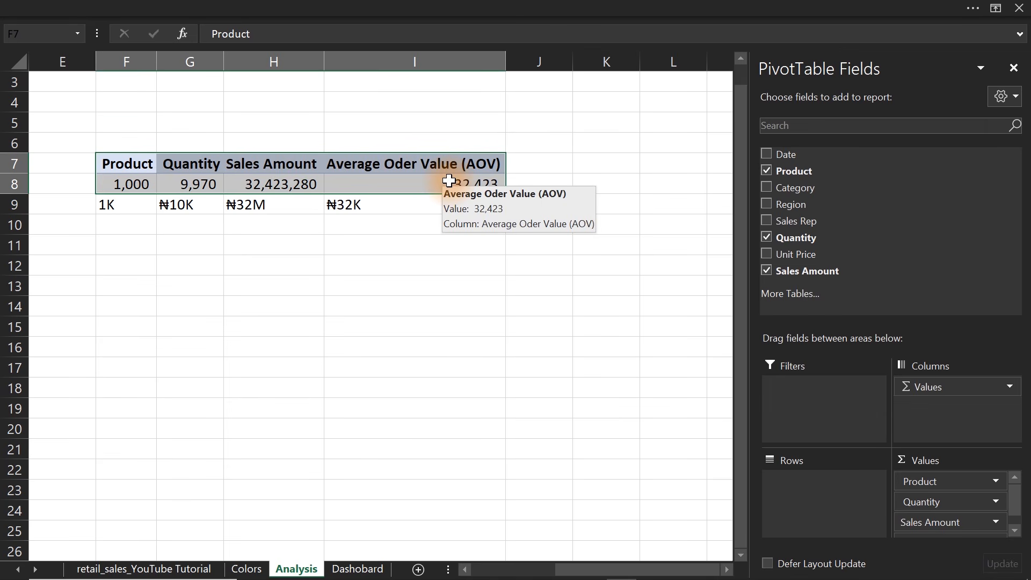
key(ctrl+c)
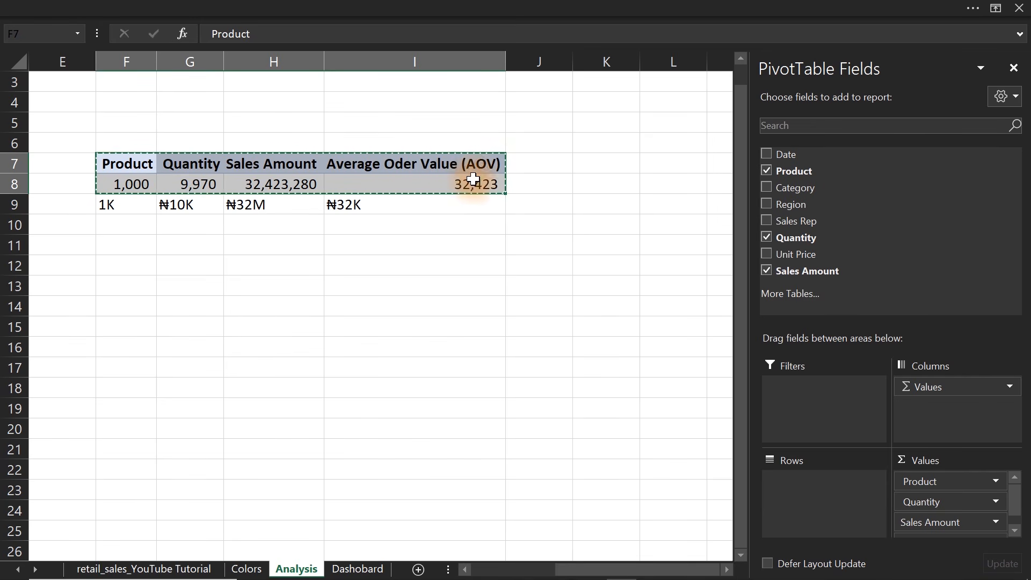
click(666, 159)
key(ctrl+v)
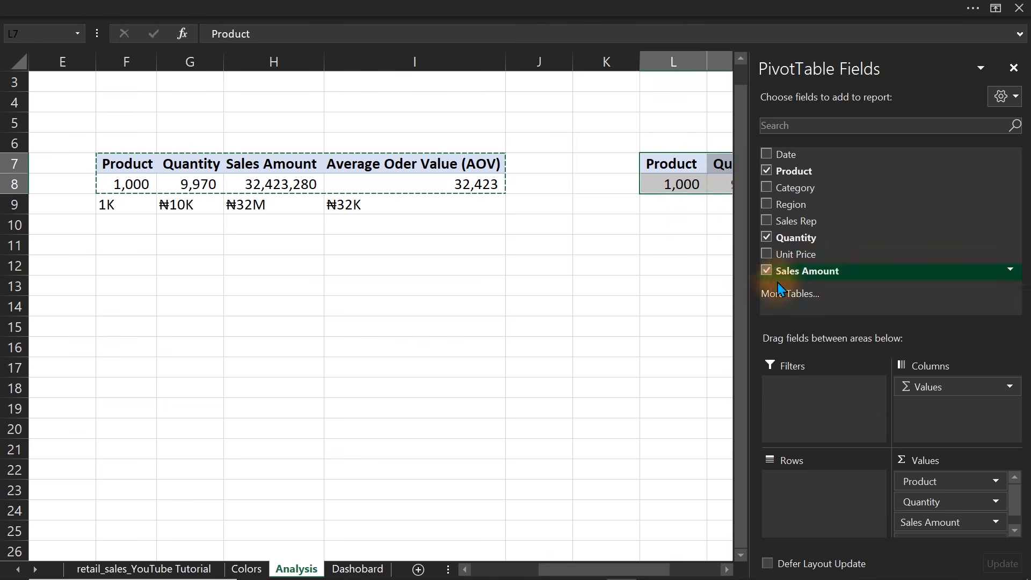
Remove every value field from the copied pivot table at L7 and list Product in its rows instead.
drag(939, 486, 720, 490)
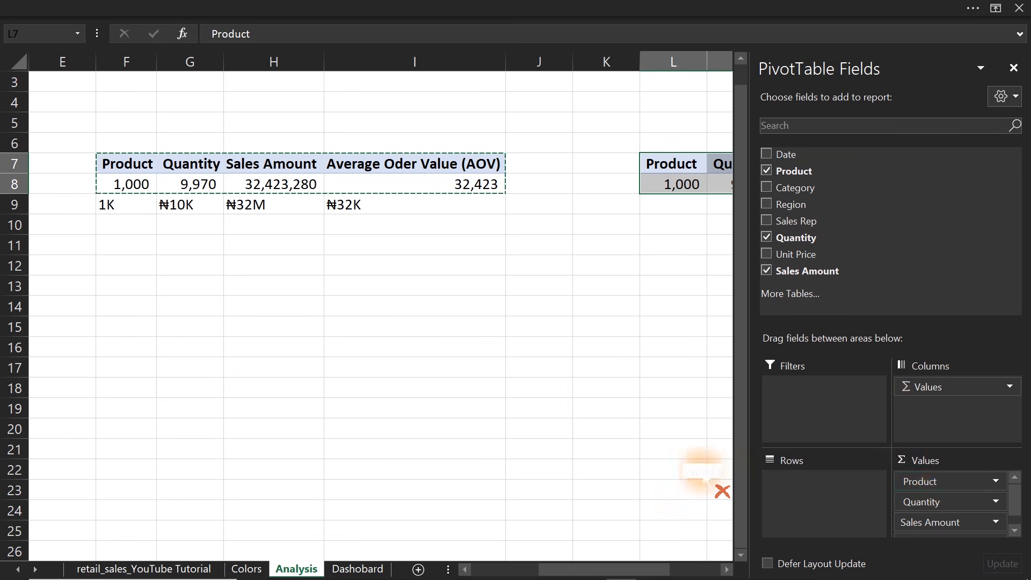
drag(934, 506, 603, 467)
drag(902, 478, 686, 481)
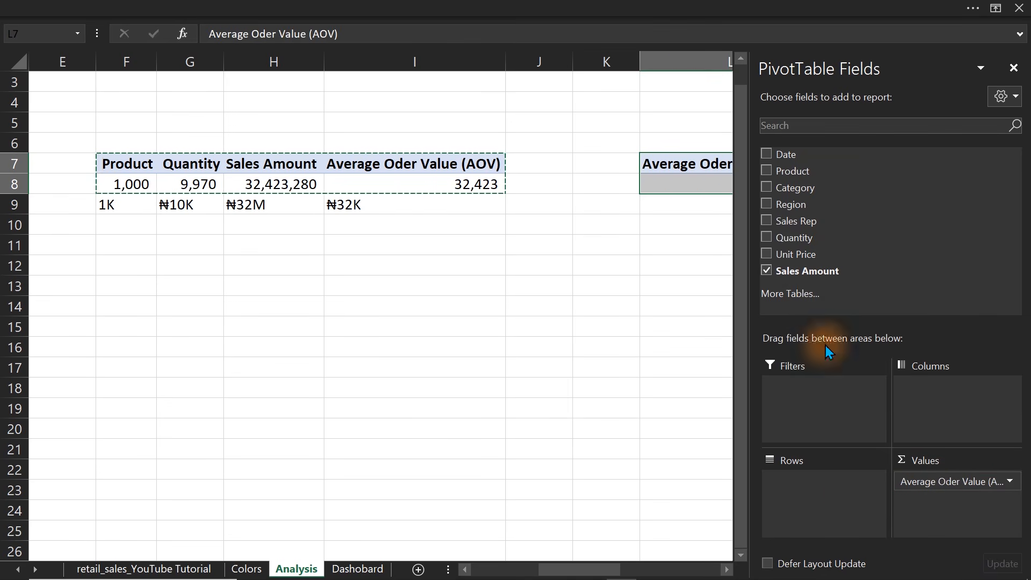
drag(926, 481, 671, 480)
drag(616, 557, 702, 574)
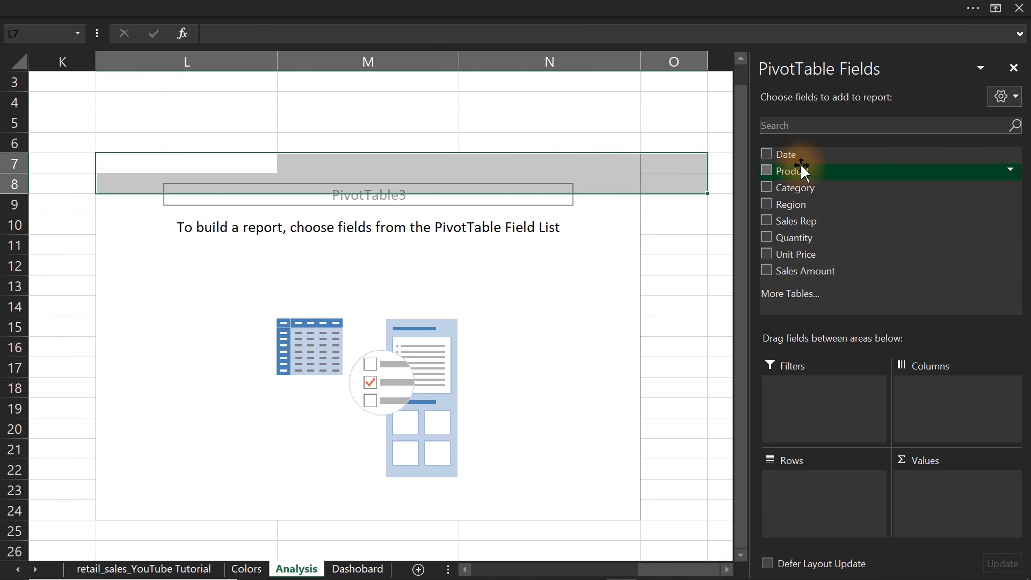
click(766, 171)
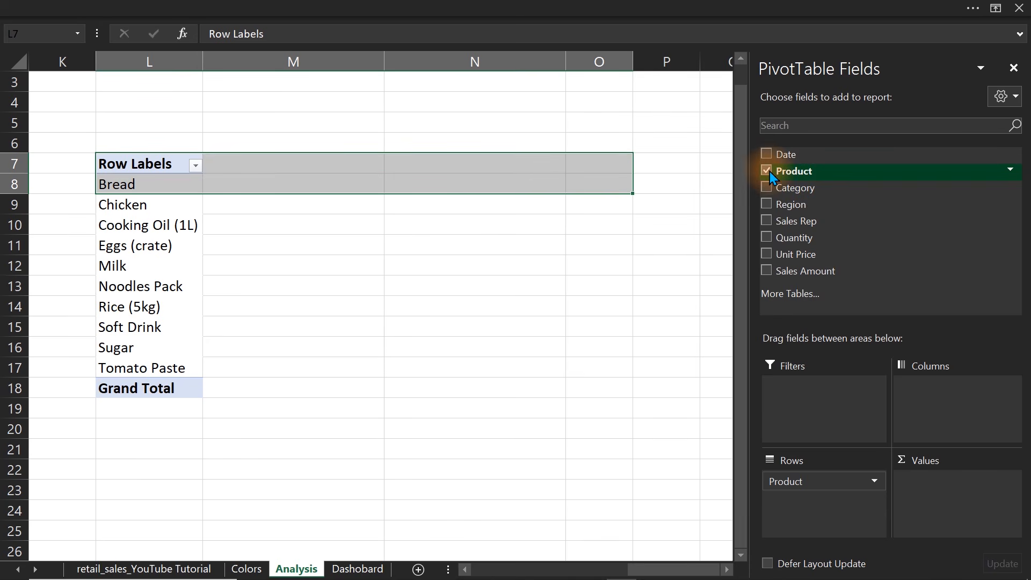
drag(784, 174, 946, 509)
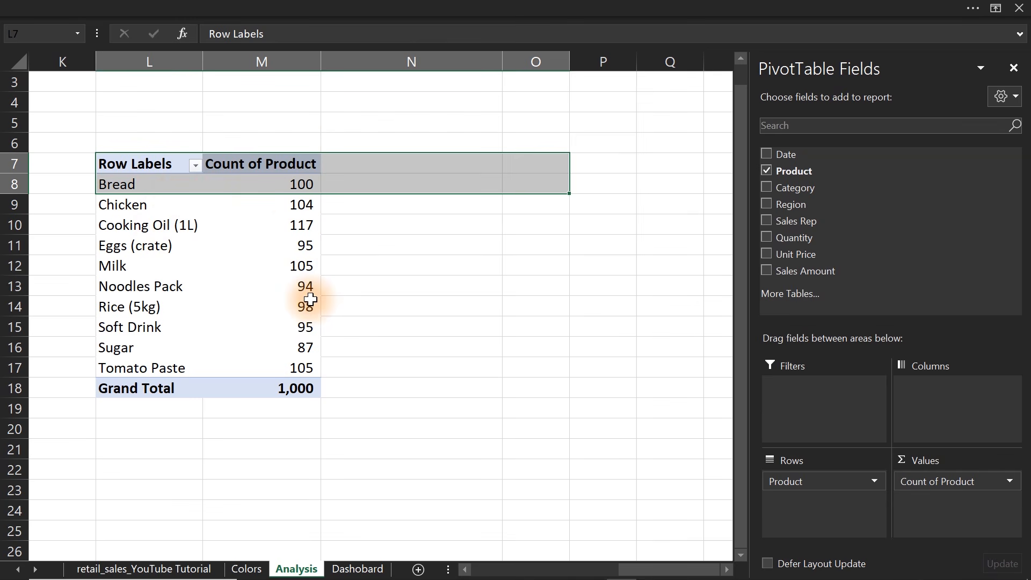
mouse_move(311, 301)
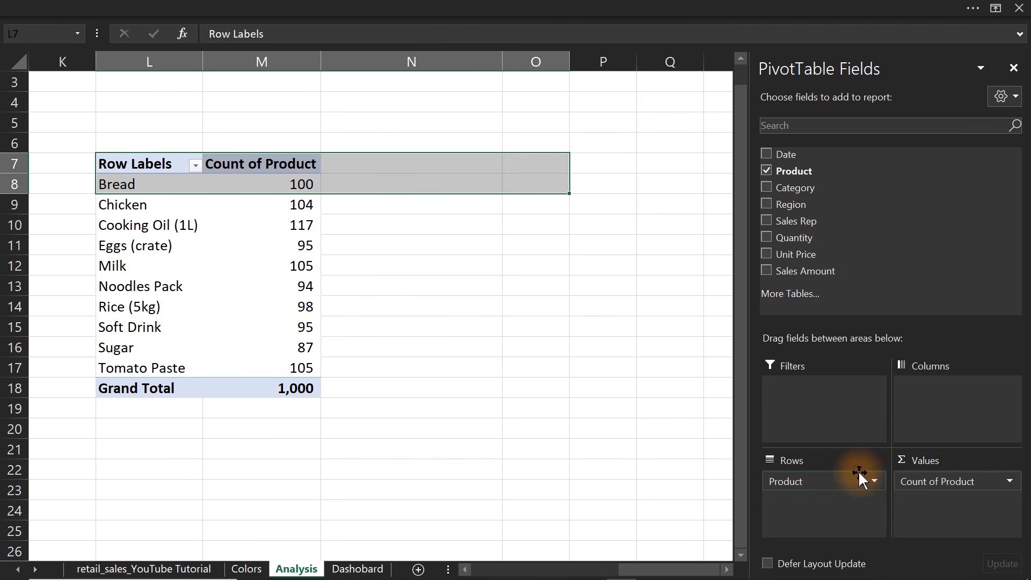
drag(592, 429, 591, 428)
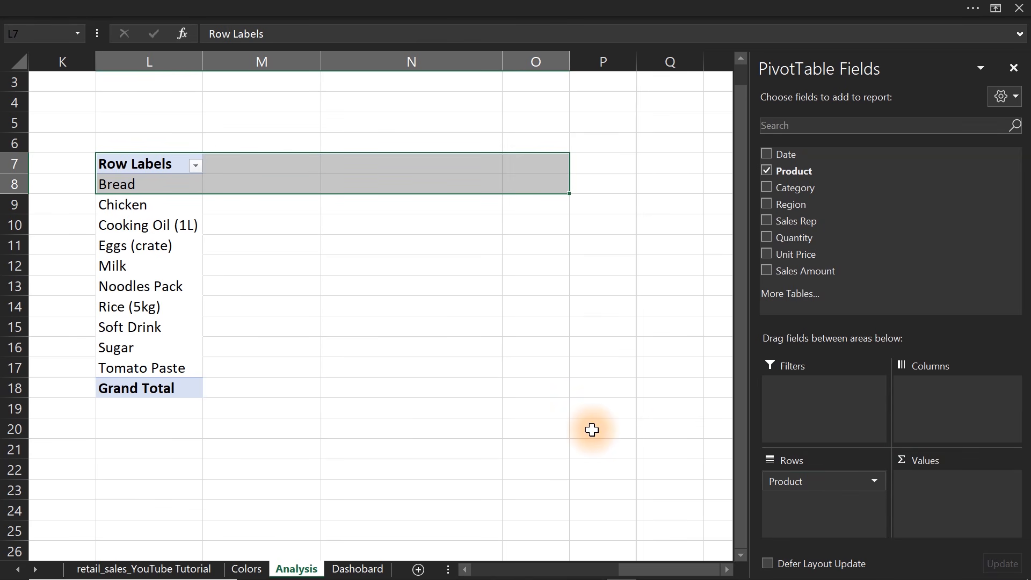
Enter the heading "Numbers of prodcts sold" in cell M8, beside the product pivot table.
click(269, 160)
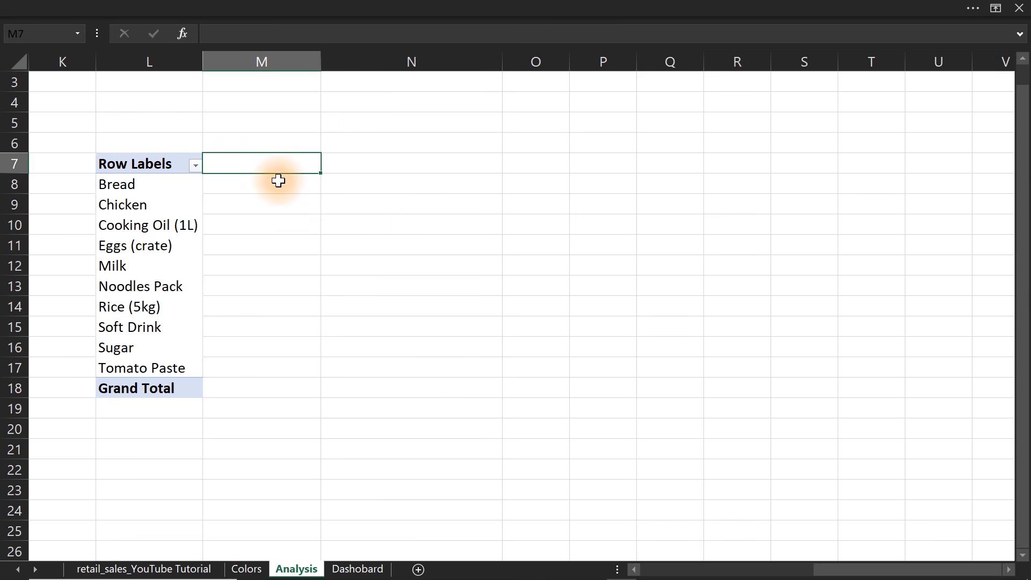
click(285, 180)
text(Numbers of prodcts sold)
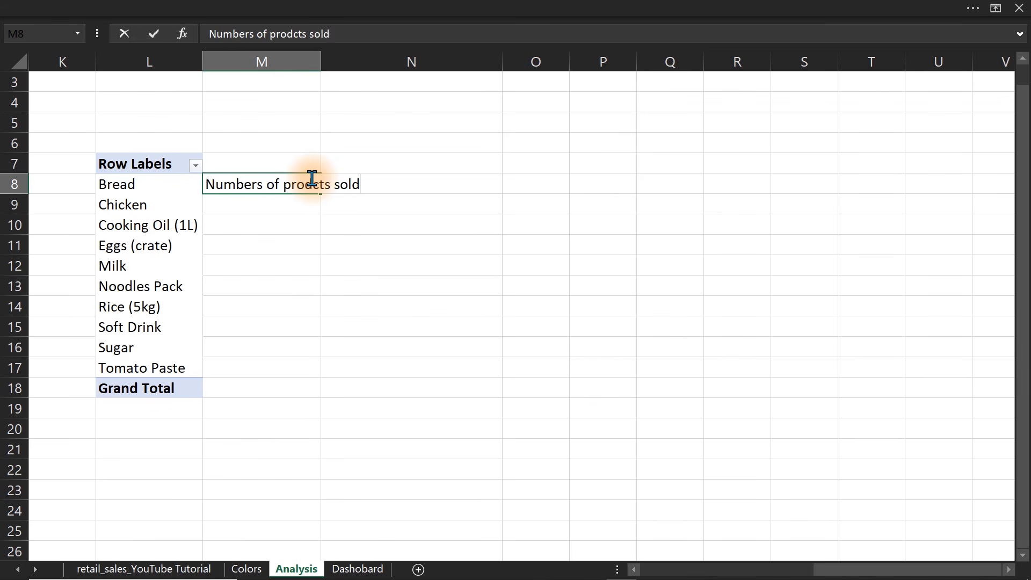
key(Return)
Enter the formula =COUNTA(L:L)-1 in cell M9 to count the products listed in column L.
text(=)
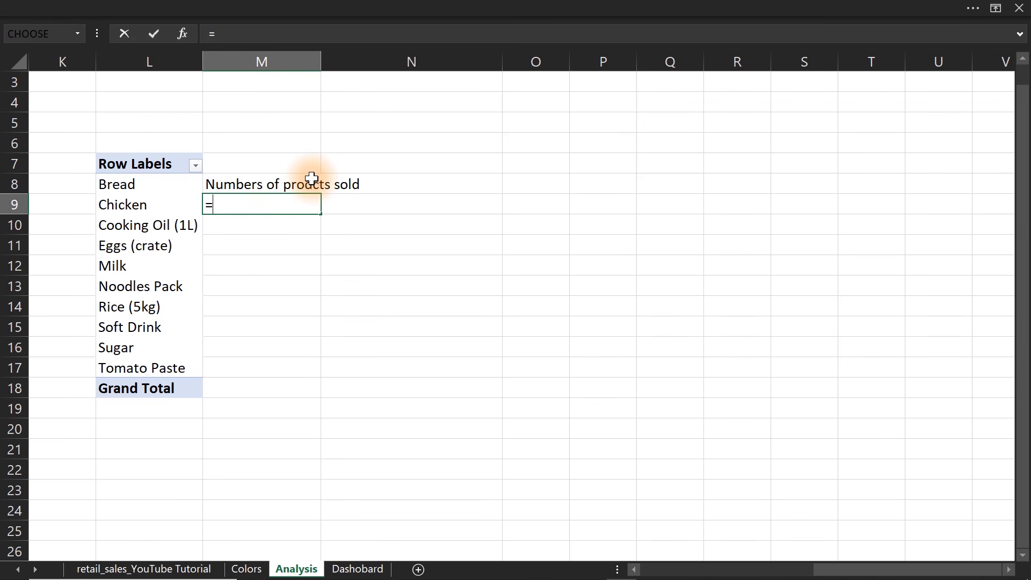
text(counta)
key(Tab)
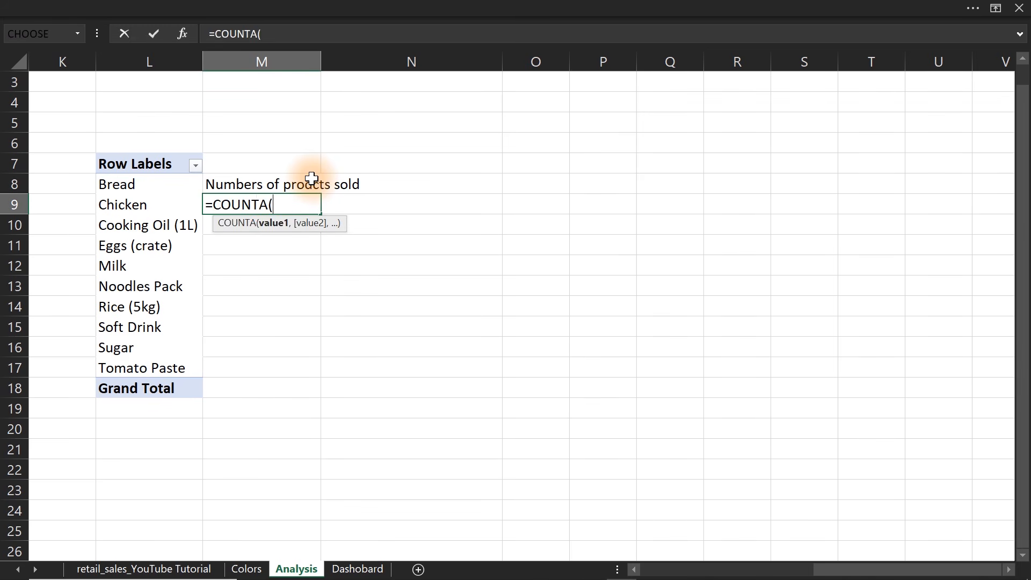
click(139, 63)
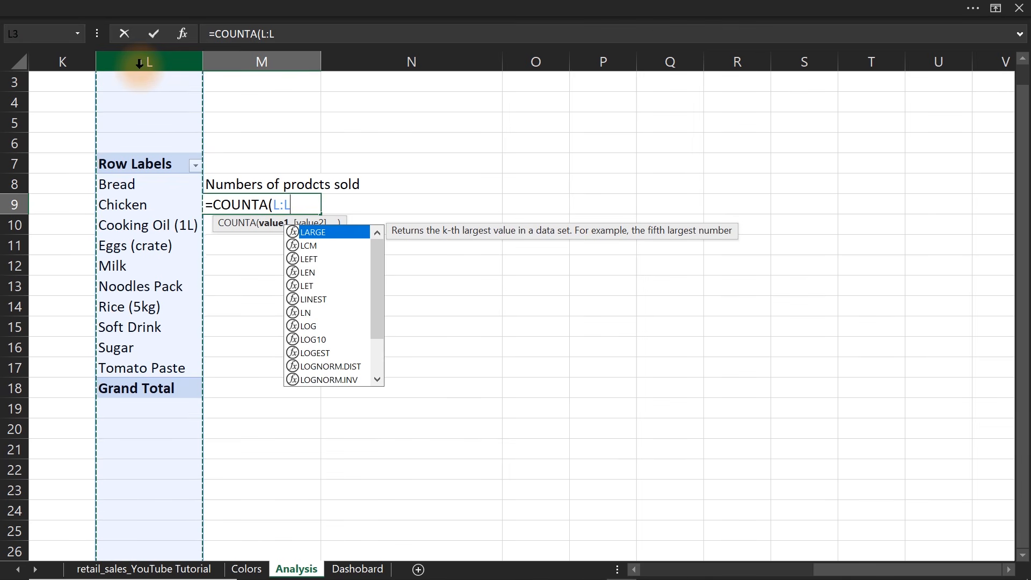
text()-1)
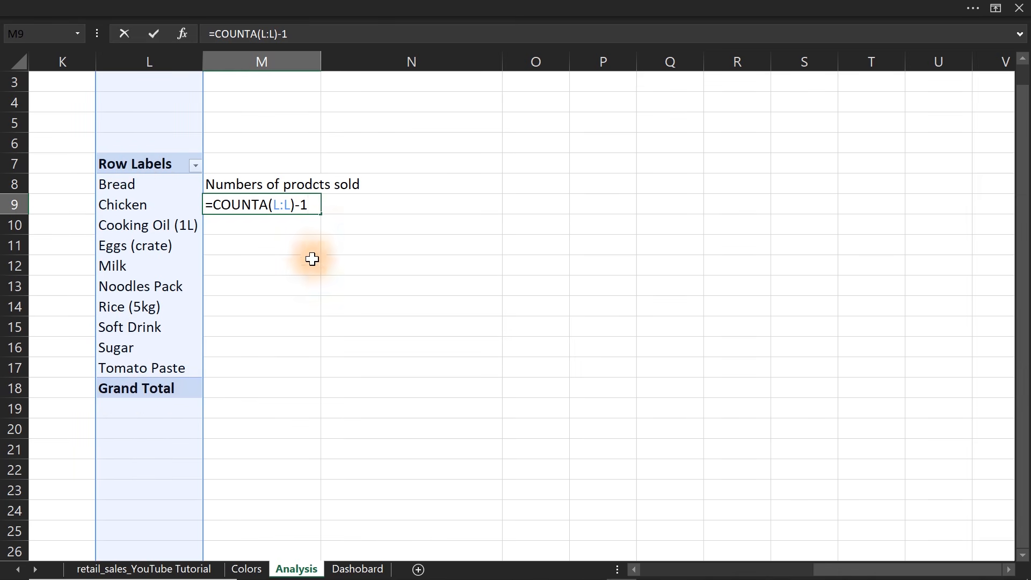
key(Return)
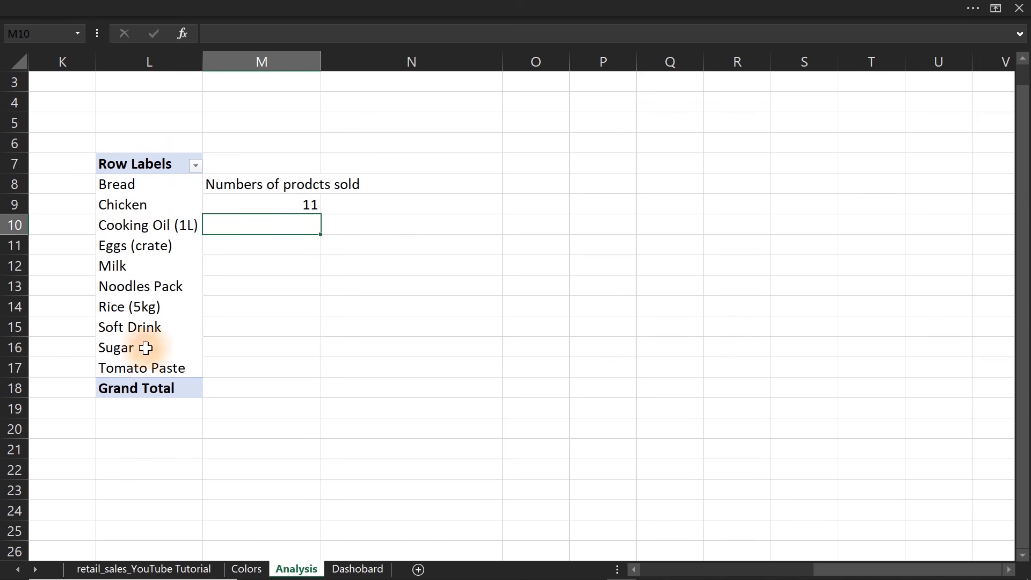
Turn grand totals off for rows and columns in the product pivot table at L7 and show it in tabular form.
click(145, 370)
click(212, 62)
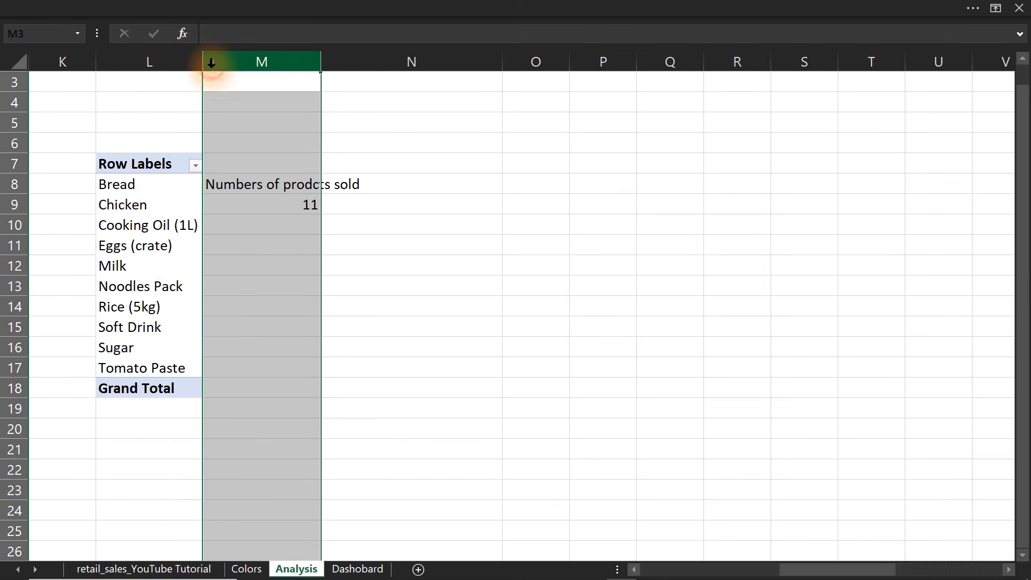
click(129, 236)
click(561, 8)
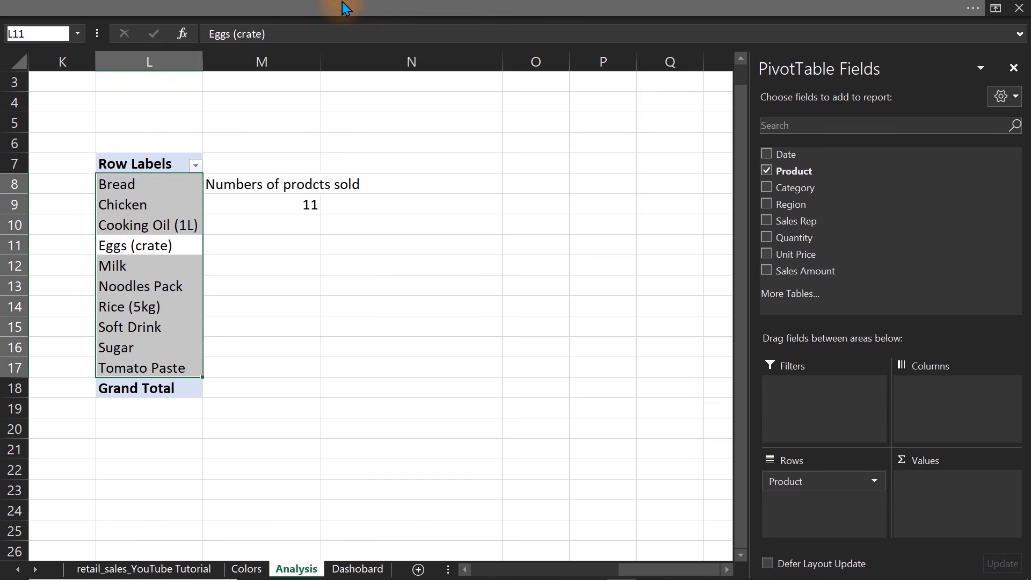
click(888, 40)
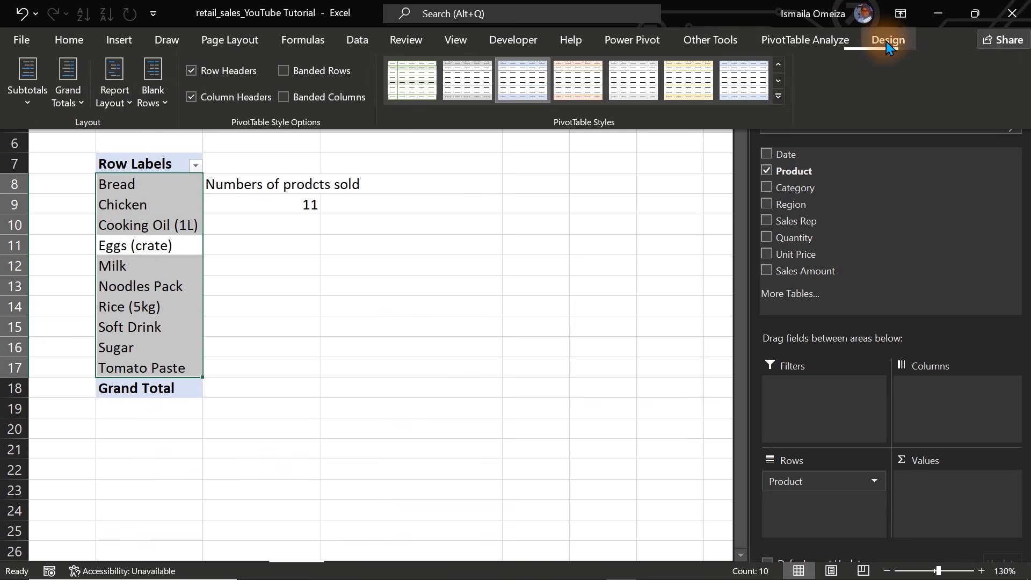
click(67, 92)
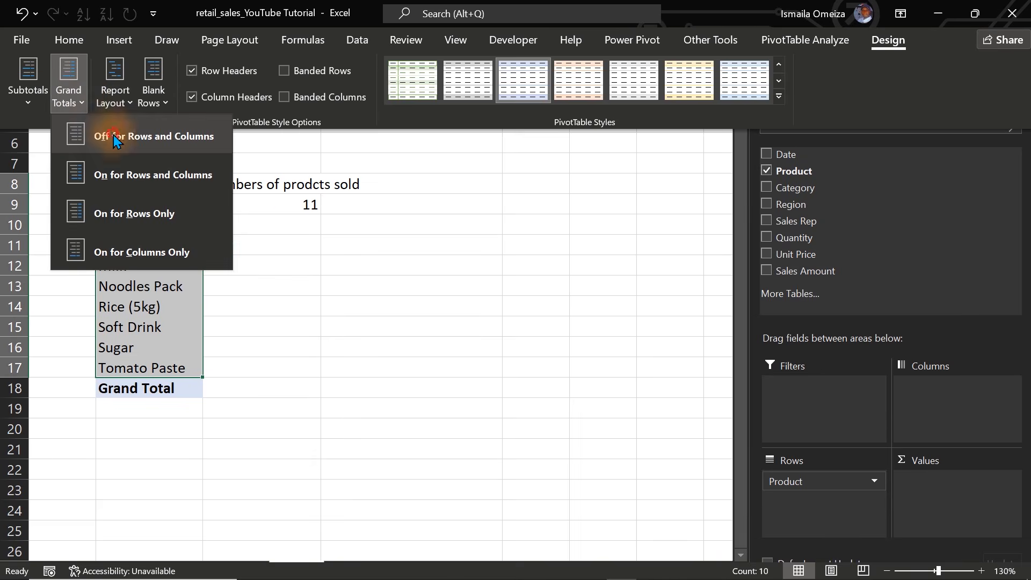
click(88, 136)
click(116, 110)
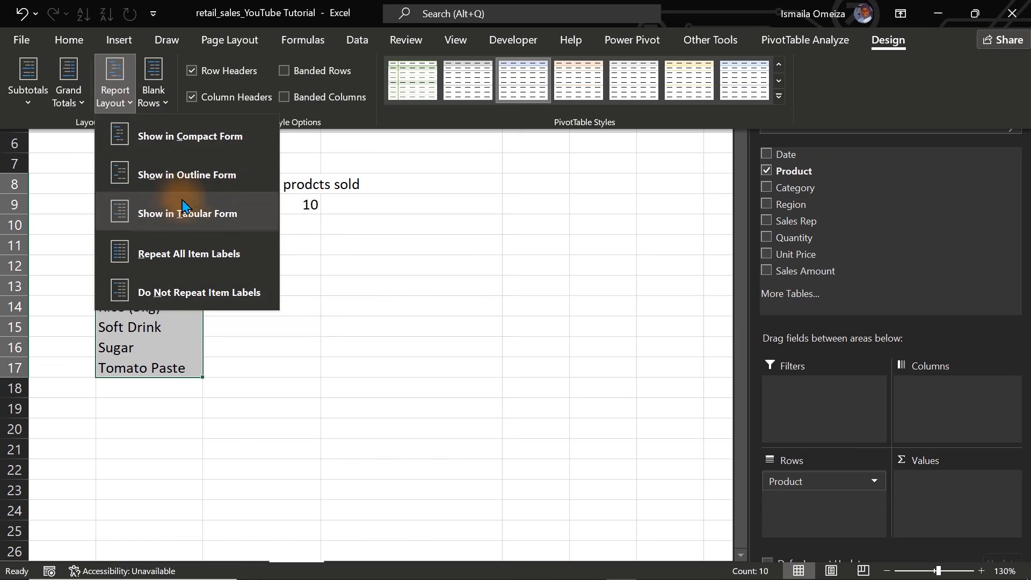
click(194, 213)
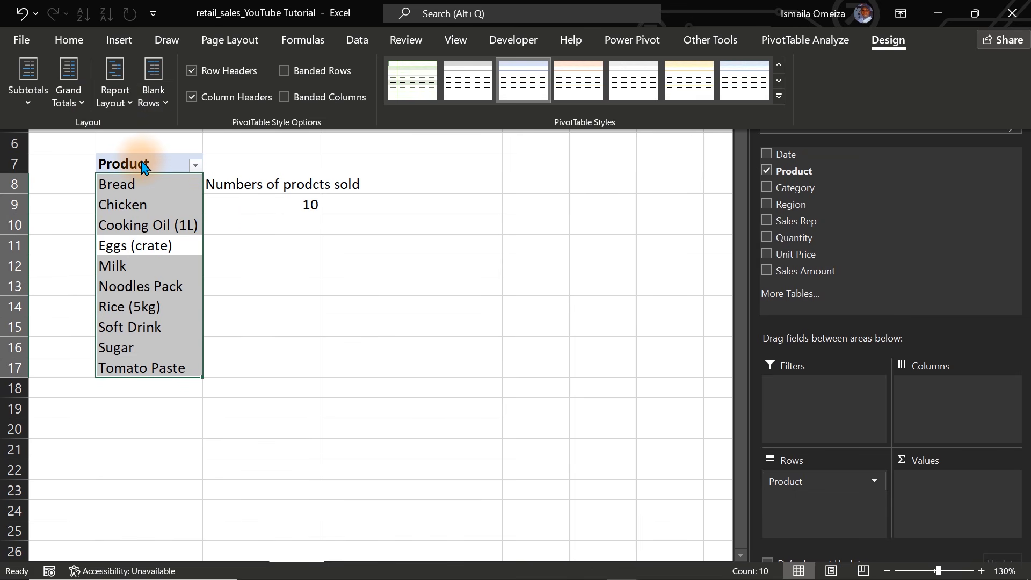
Enter trial text in column L below the product pivot table, starting at L20, and undo those entries.
key(ctrl+shift+F1)
drag(138, 191, 142, 245)
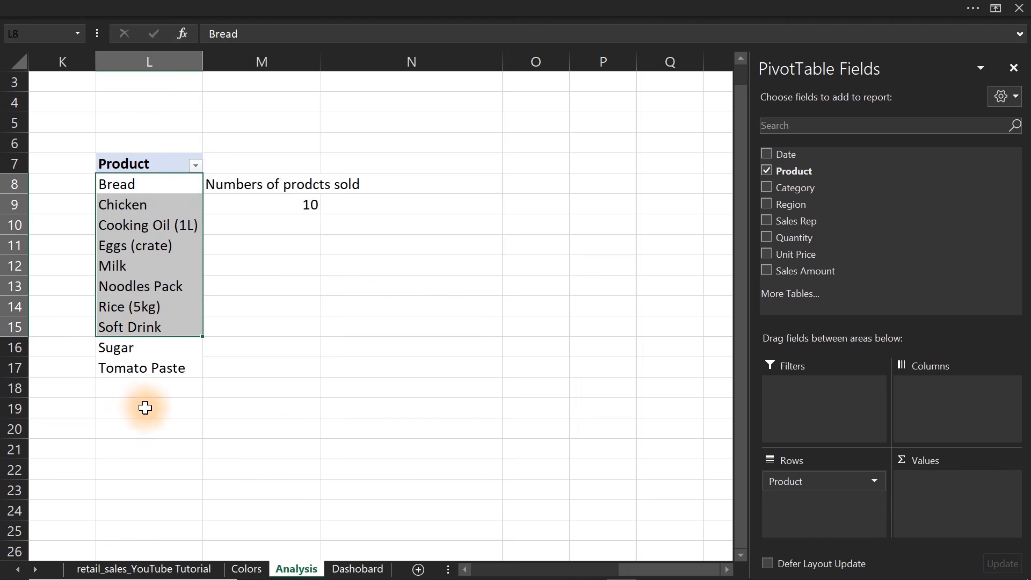
click(145, 429)
text(hhh)
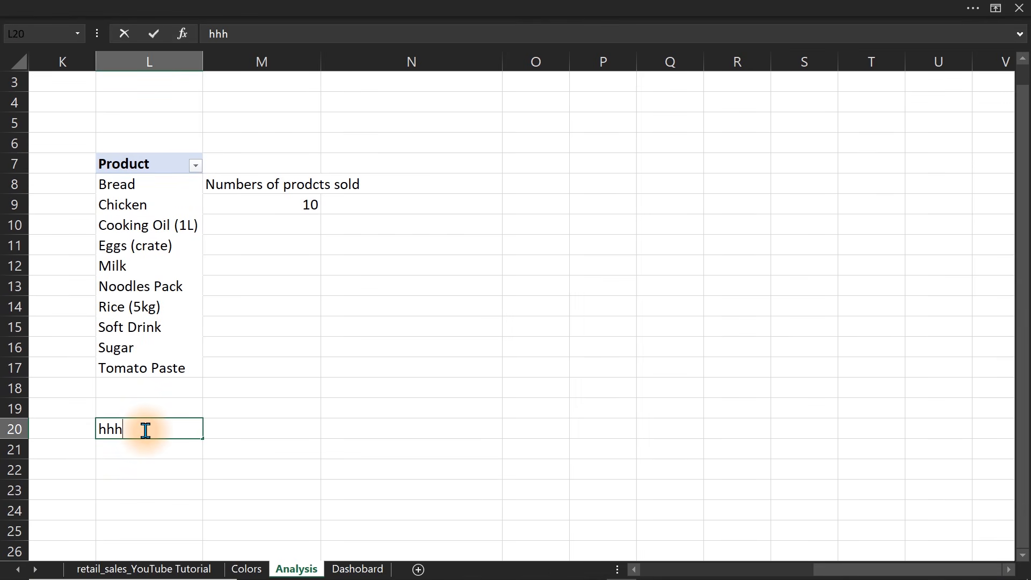
key(Return)
text(ddd)
key(Return)
key(Return)
key(Return)
text(d)
key(Return)
key(Return)
text(d)
key(Return)
key(ctrl+z)
key(ctrl+z)
key(ctrl+z)
key(ctrl+z)
key(ctrl+z)
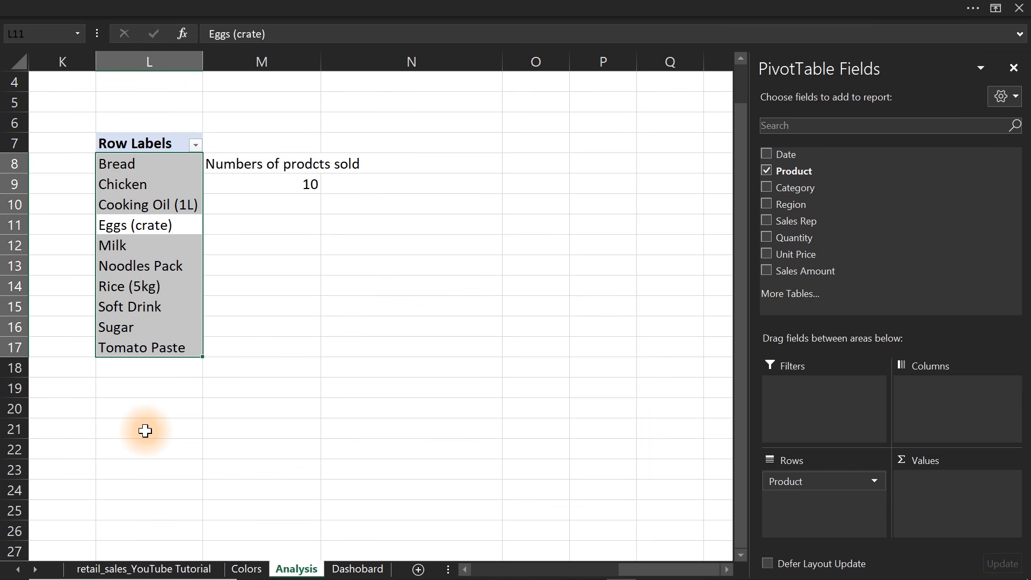
key(ctrl+z)
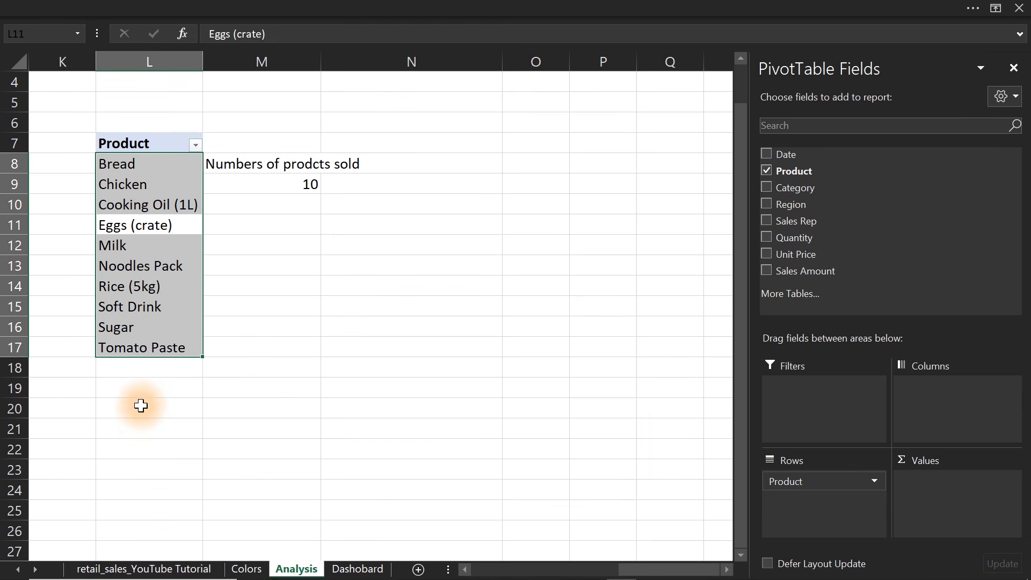
drag(129, 362, 131, 510)
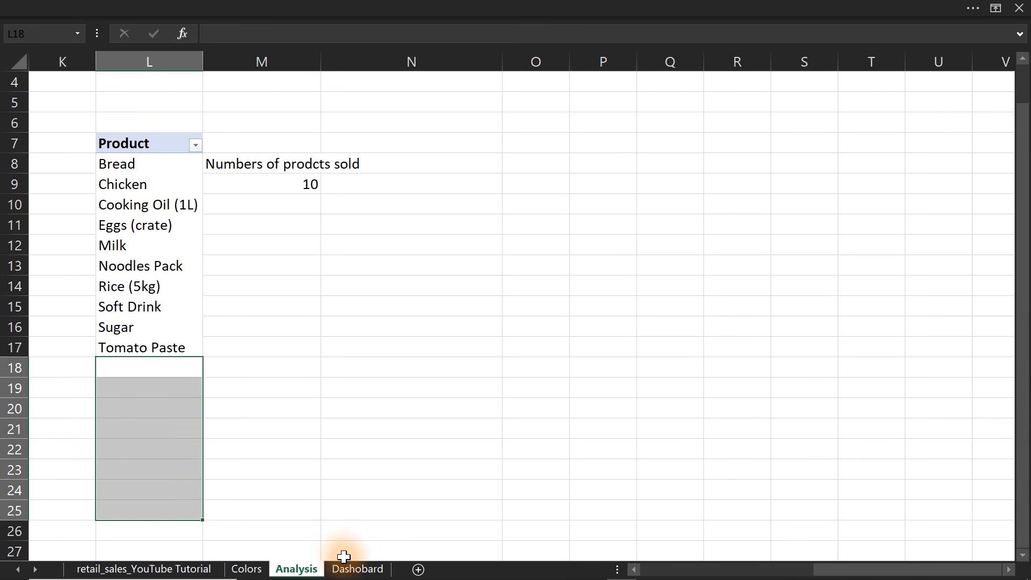
Link the value text box of the Dashobard sheet's # Product card to cell M9 of the Analysis sheet.
click(357, 569)
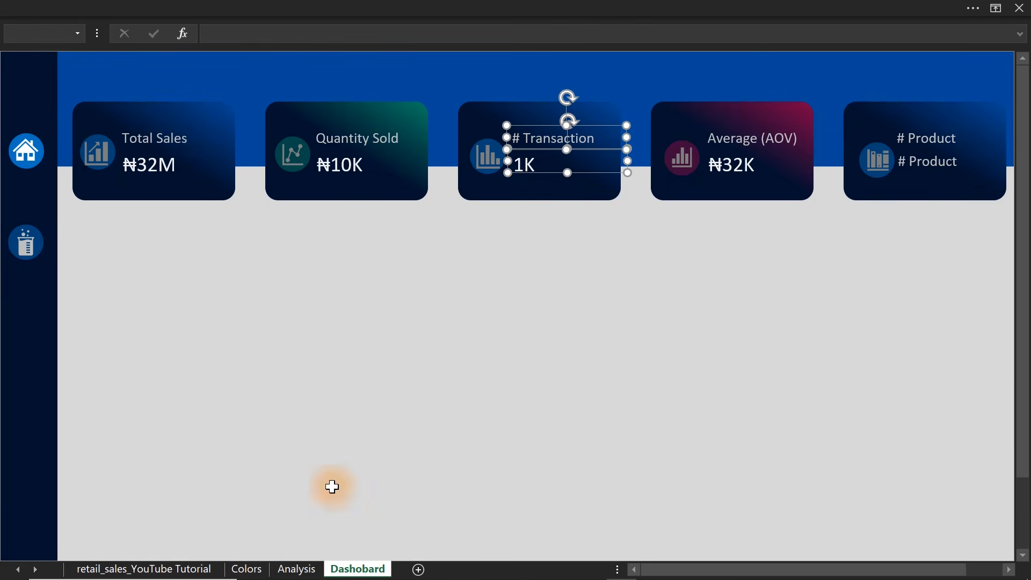
click(918, 165)
click(616, 36)
text(=)
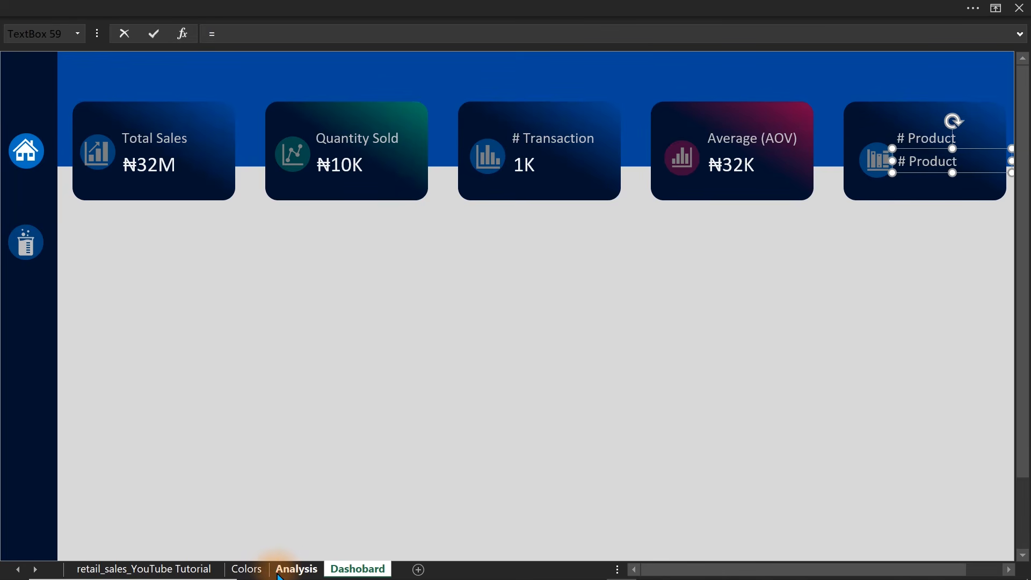
click(280, 573)
click(278, 184)
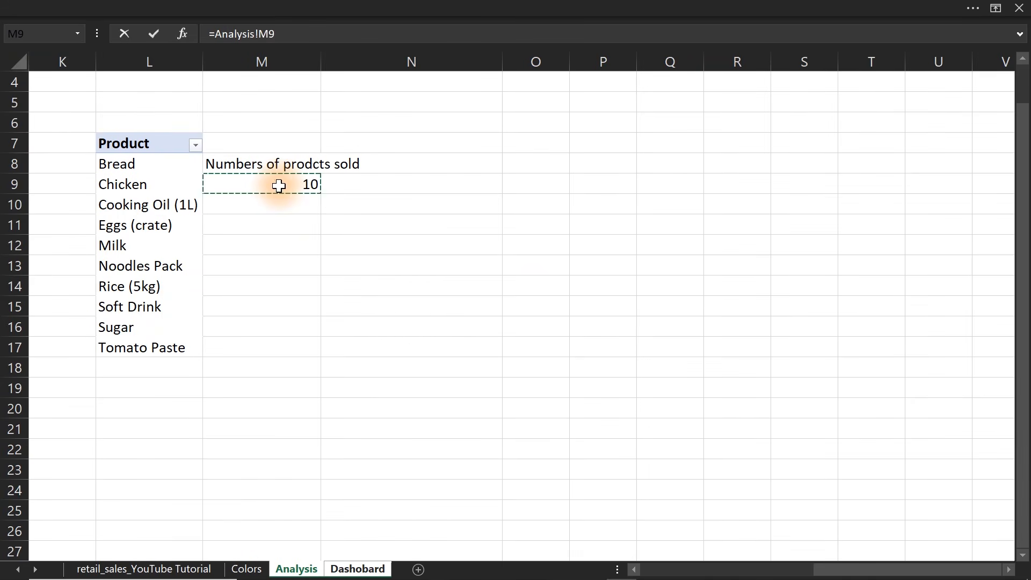
key(Return)
Copy the formatting of the Average (AOV) card's value onto the # Product card's value.
click(728, 169)
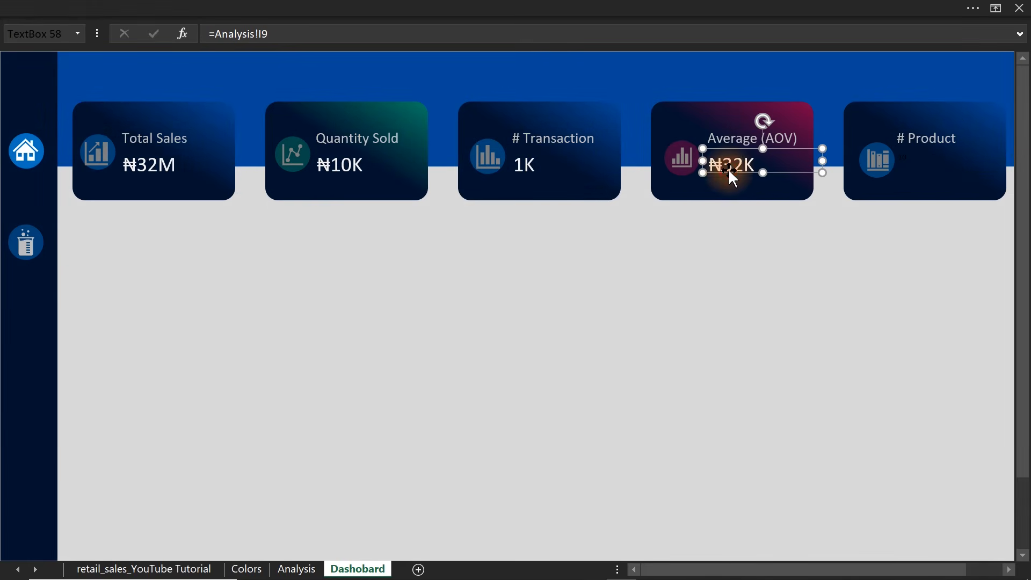
click(113, 6)
click(48, 102)
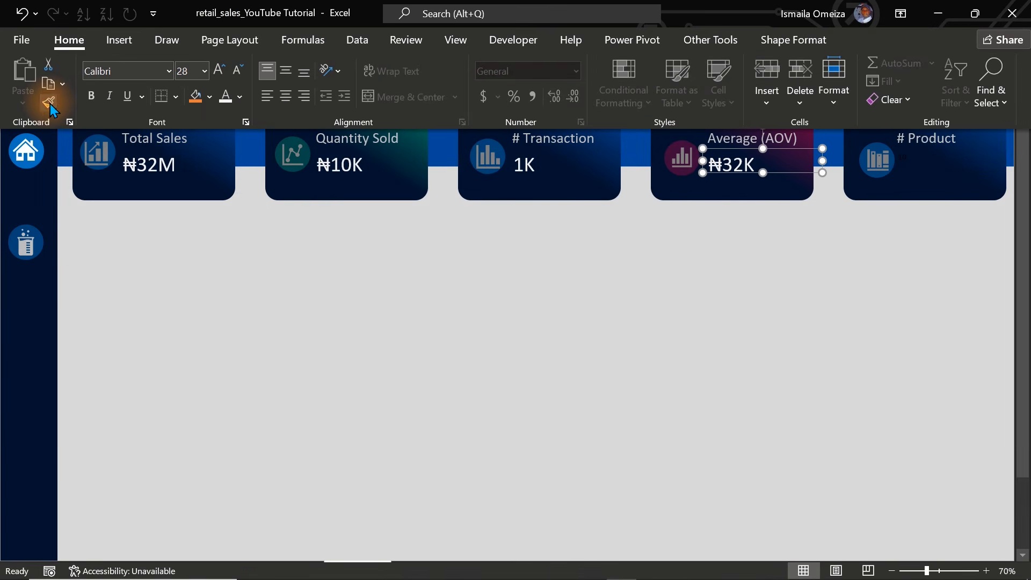
click(926, 162)
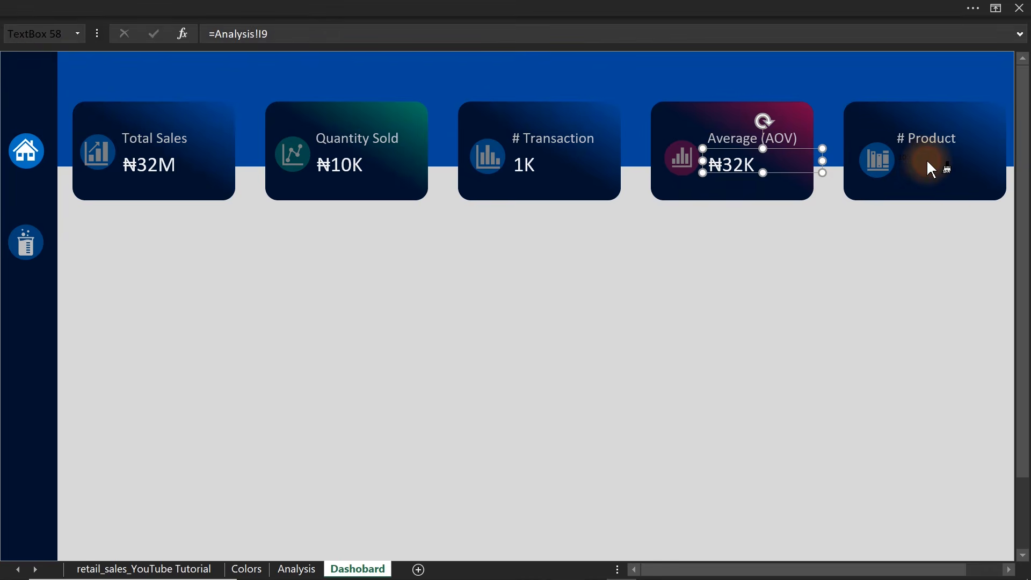
click(926, 265)
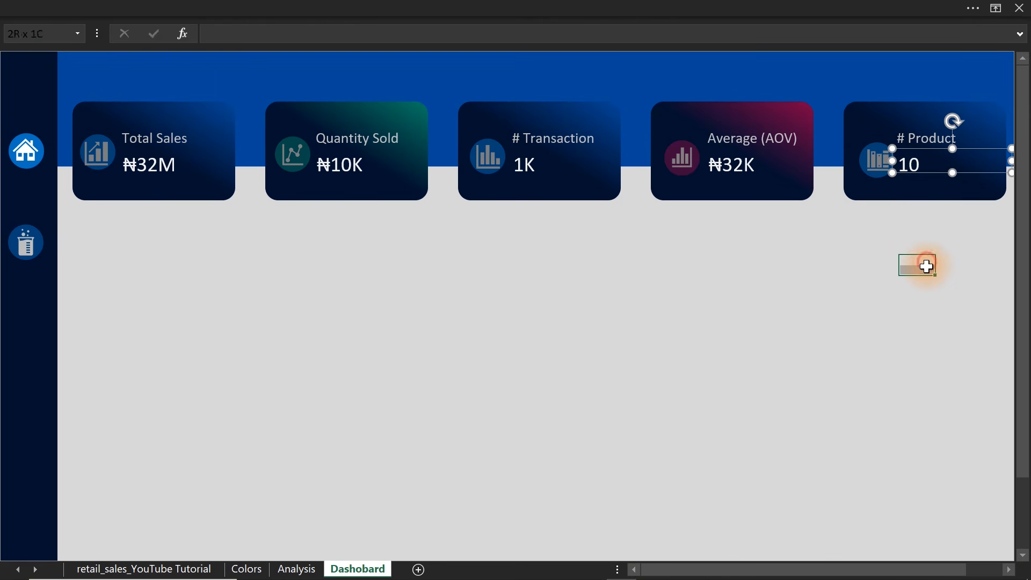
Nudge the # Product label and its value together slightly to the right, away from the card's icon.
click(914, 171)
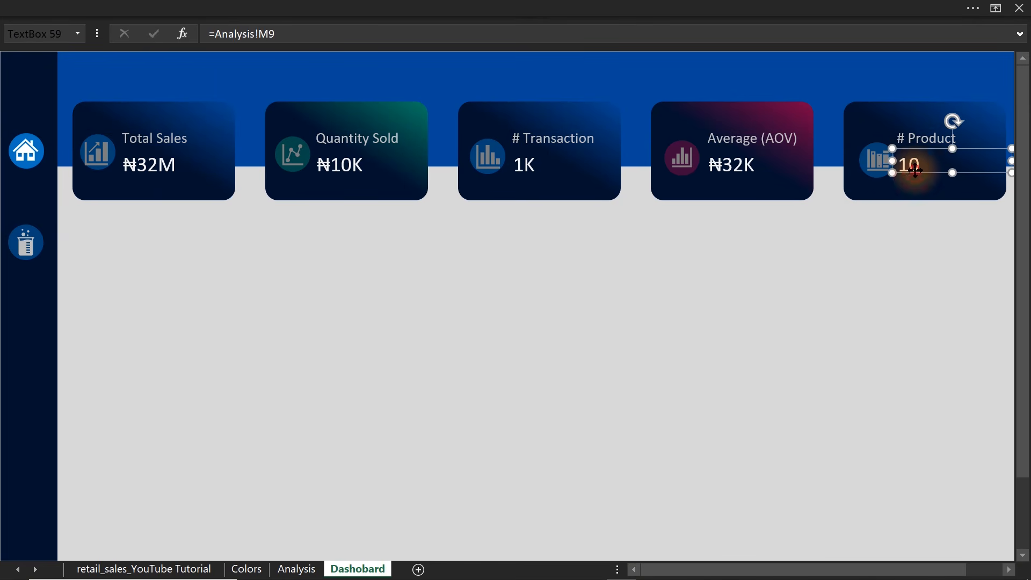
shift+click(915, 137)
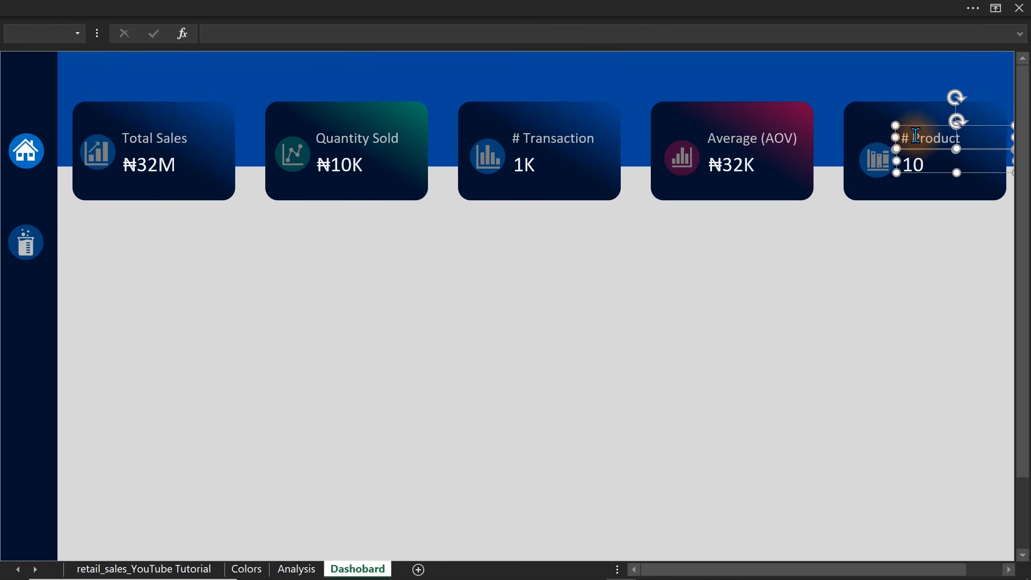
click(866, 273)
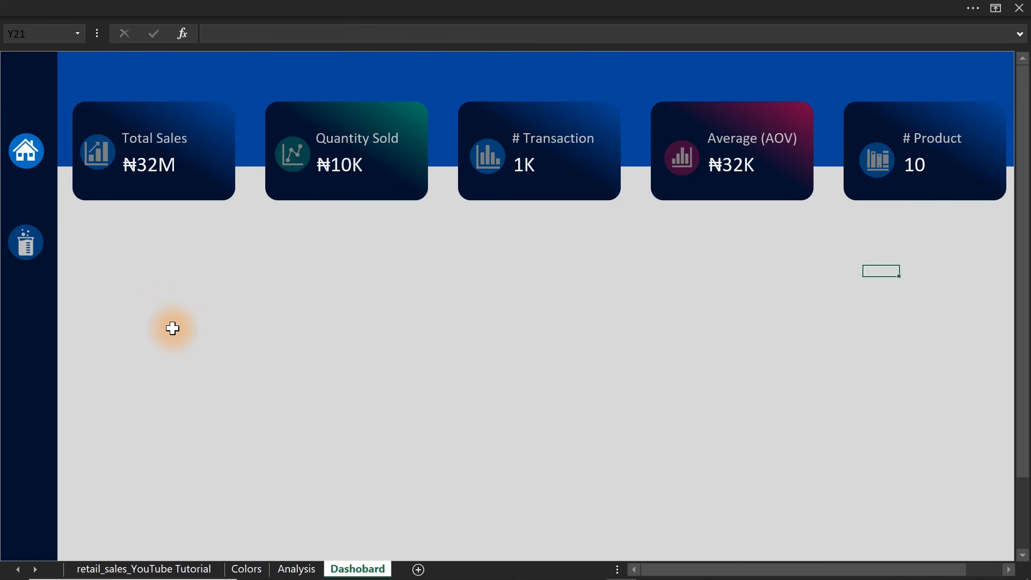
Review the numbered list of business questions on the Colors sheet.
click(244, 568)
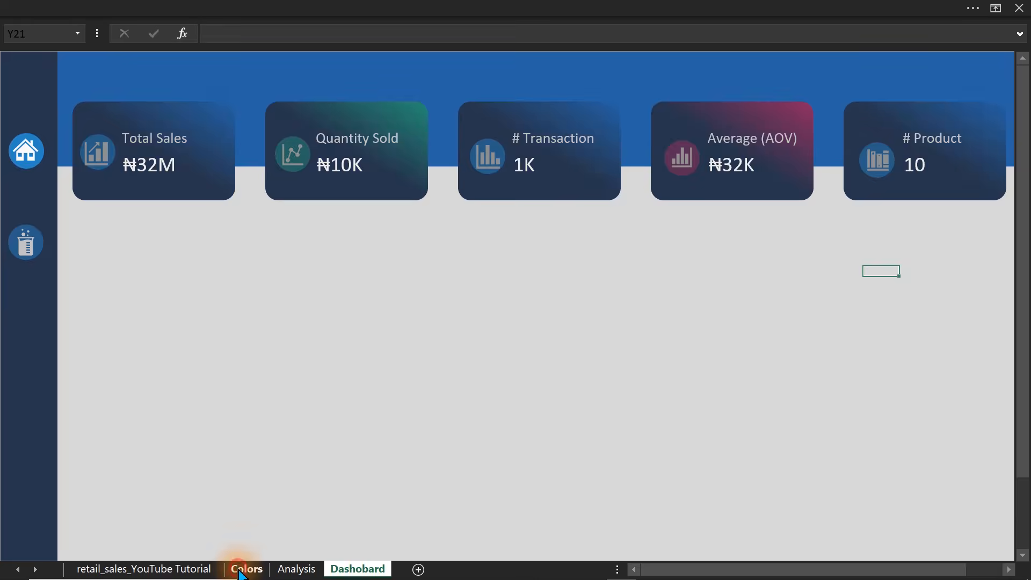
drag(575, 284, 735, 272)
click(735, 271)
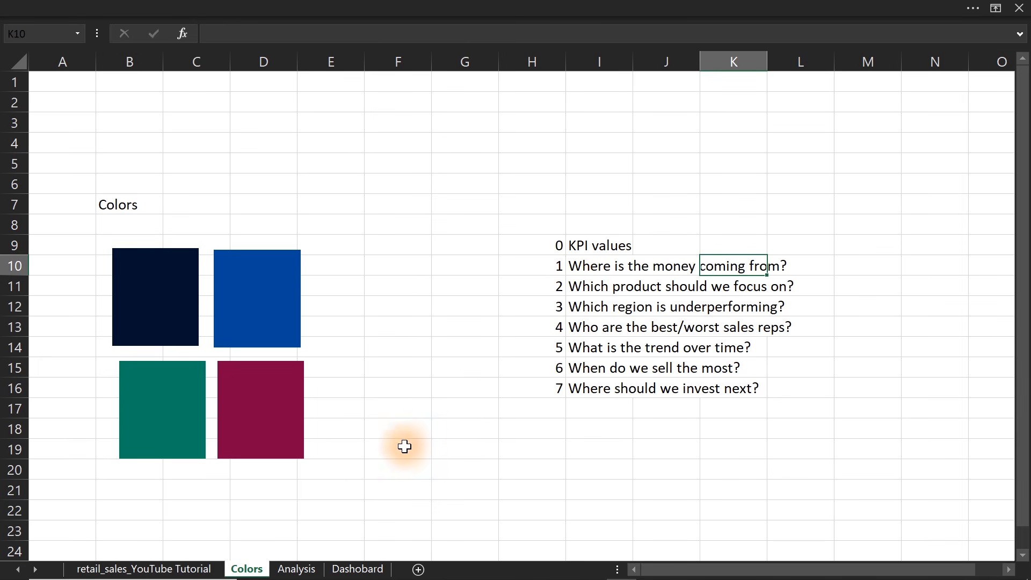
Copy the product pivot table in L7:L17 of the Analysis sheet to cell O7.
click(288, 570)
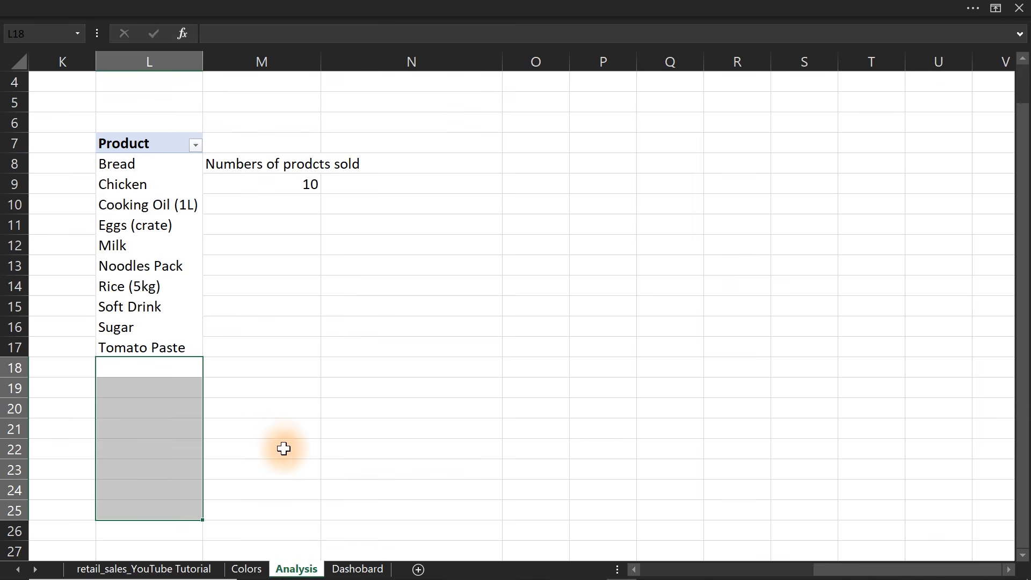
click(129, 145)
drag(129, 145, 135, 347)
key(ctrl+c)
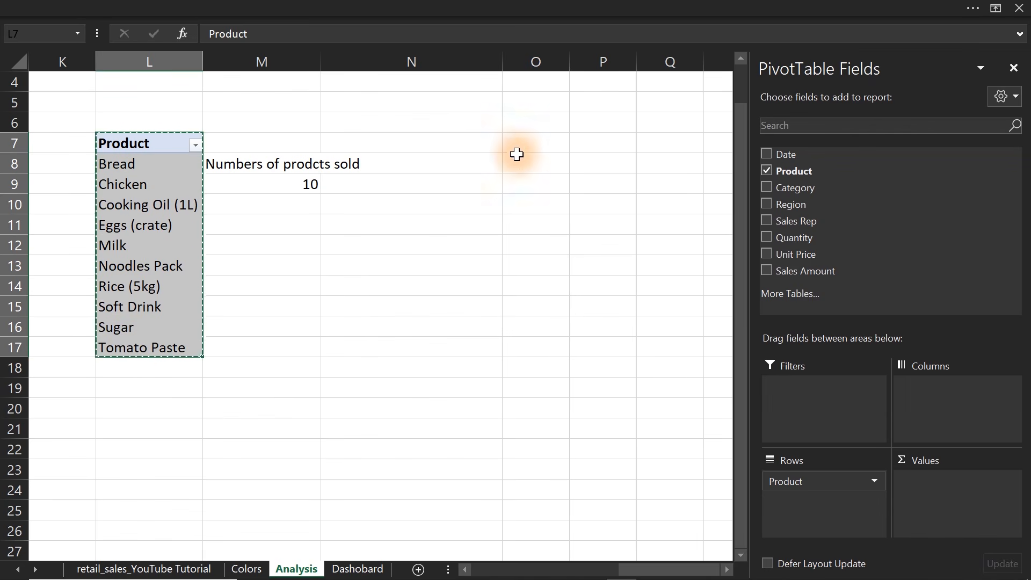
click(536, 145)
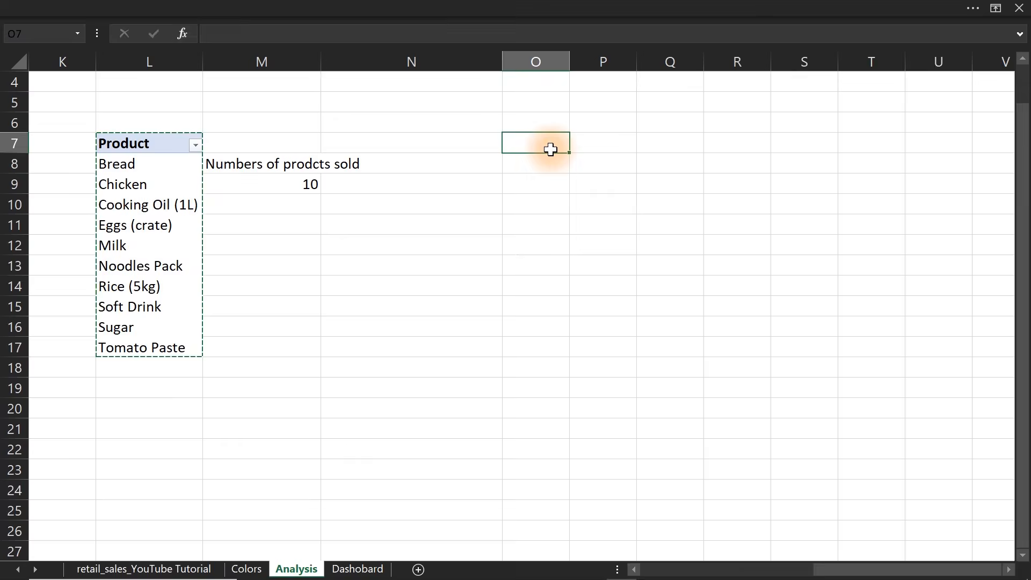
key(ctrl+v)
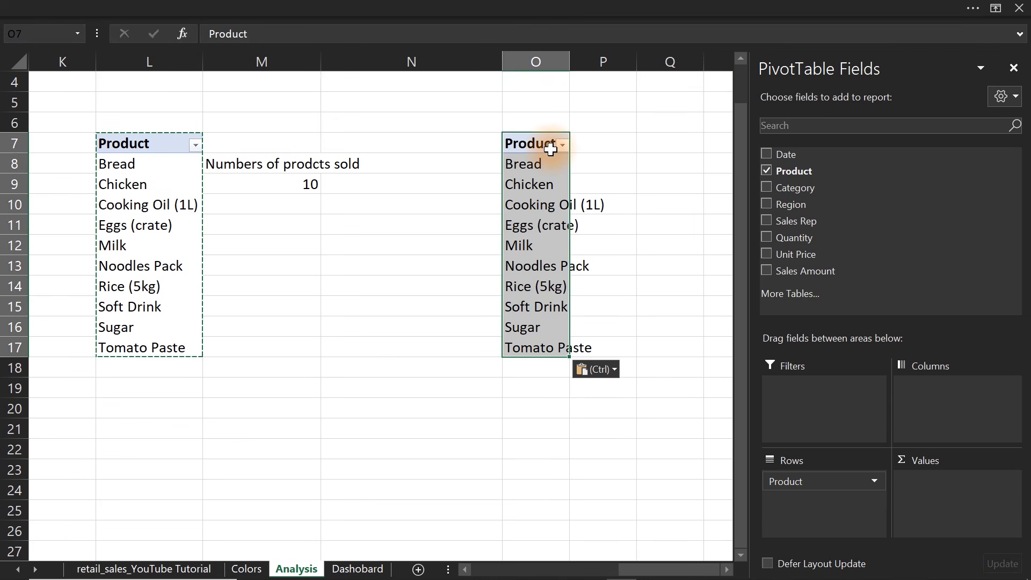
Fit column O to its contents and add Sales Amount as a summed value to the pivot table at O7.
double_click(569, 62)
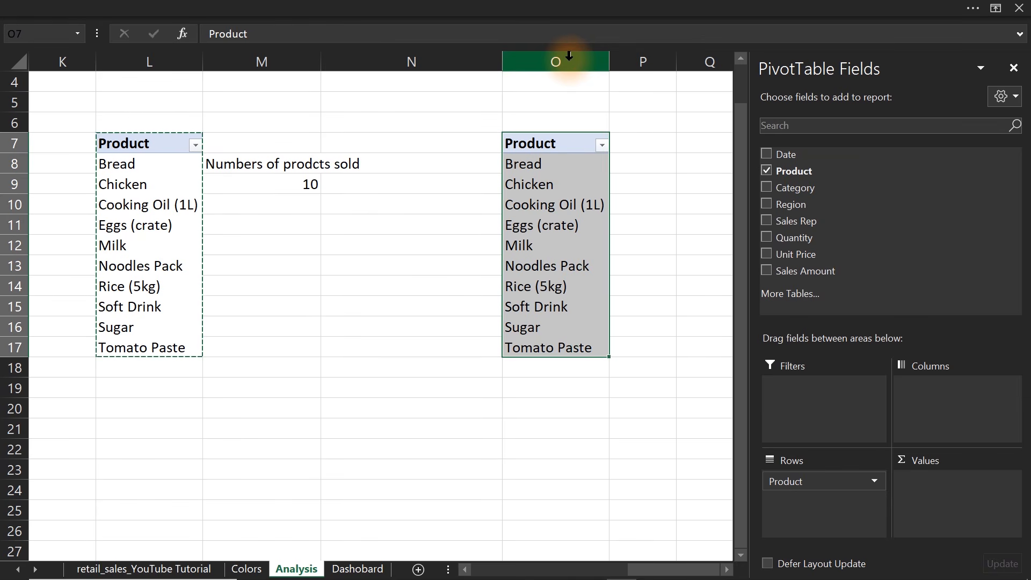
click(766, 271)
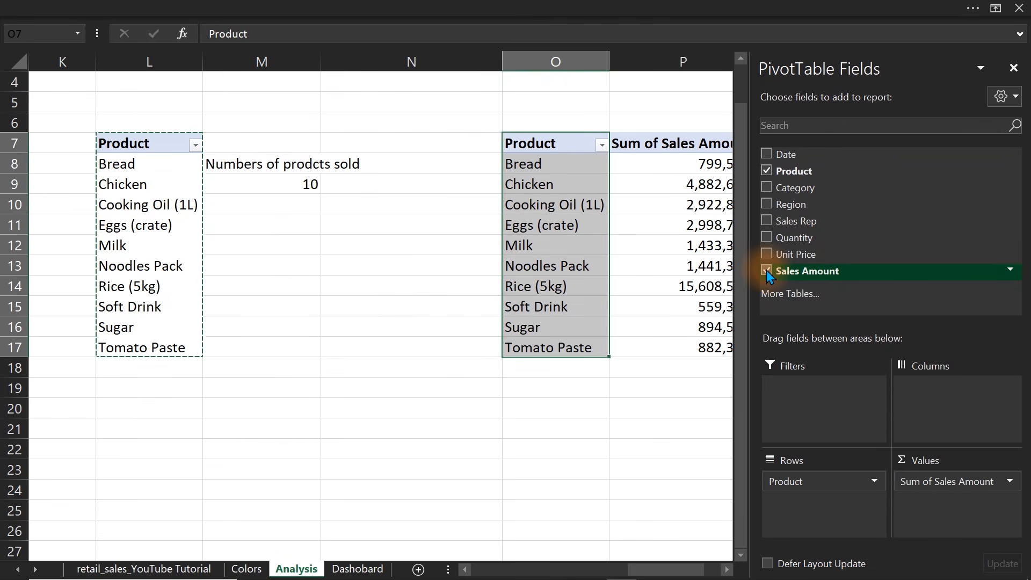
drag(681, 574, 725, 574)
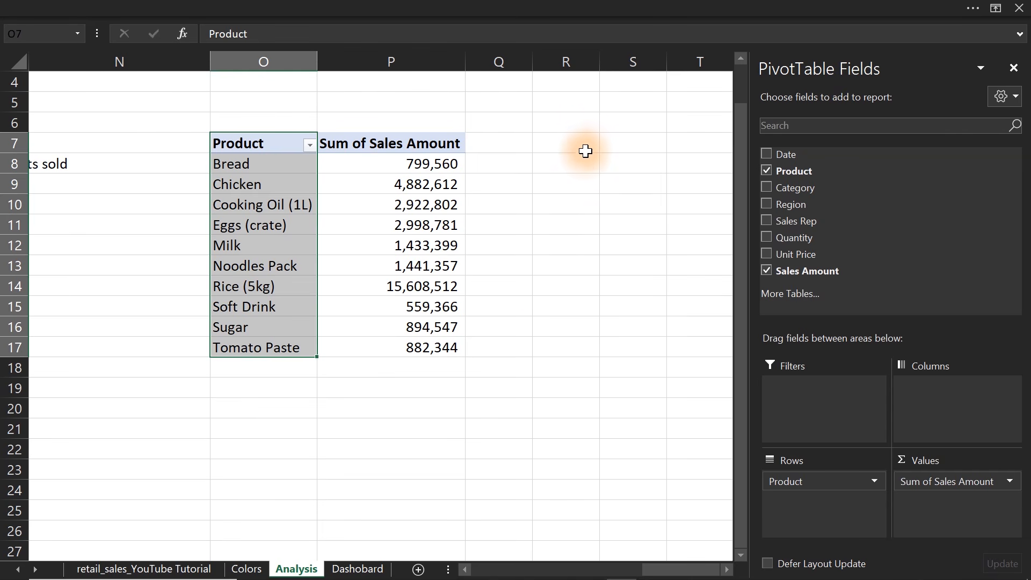
Mirror the product sales pivot table from S7 with the formula =O7:P17 and fit column T to its contents.
click(629, 143)
text(=)
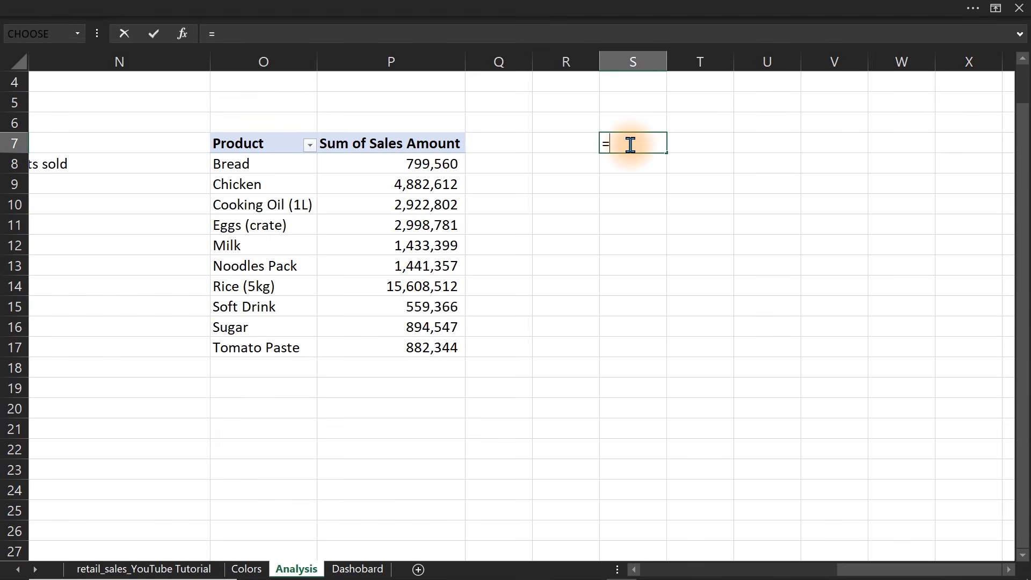
drag(267, 143, 410, 344)
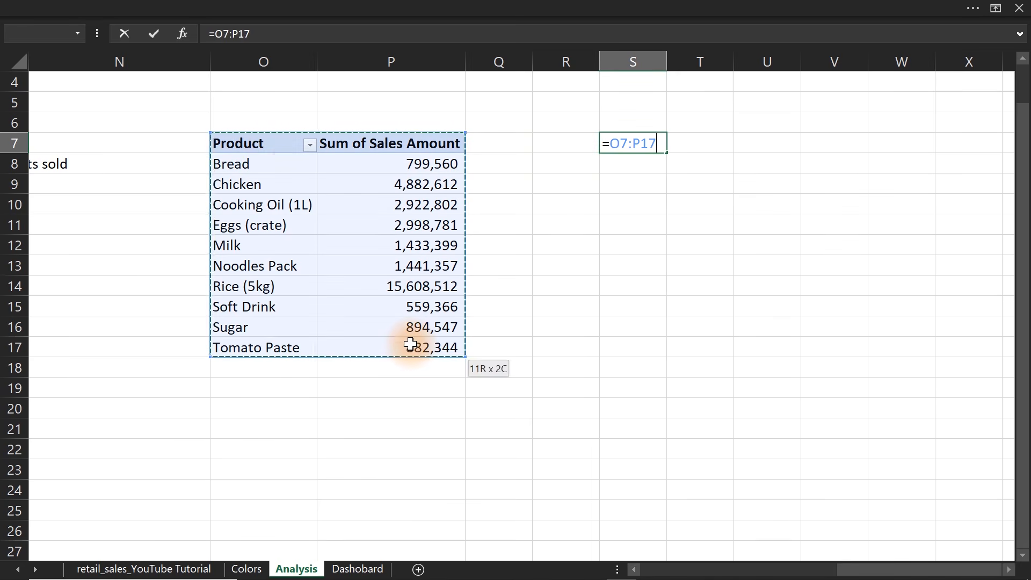
key(Return)
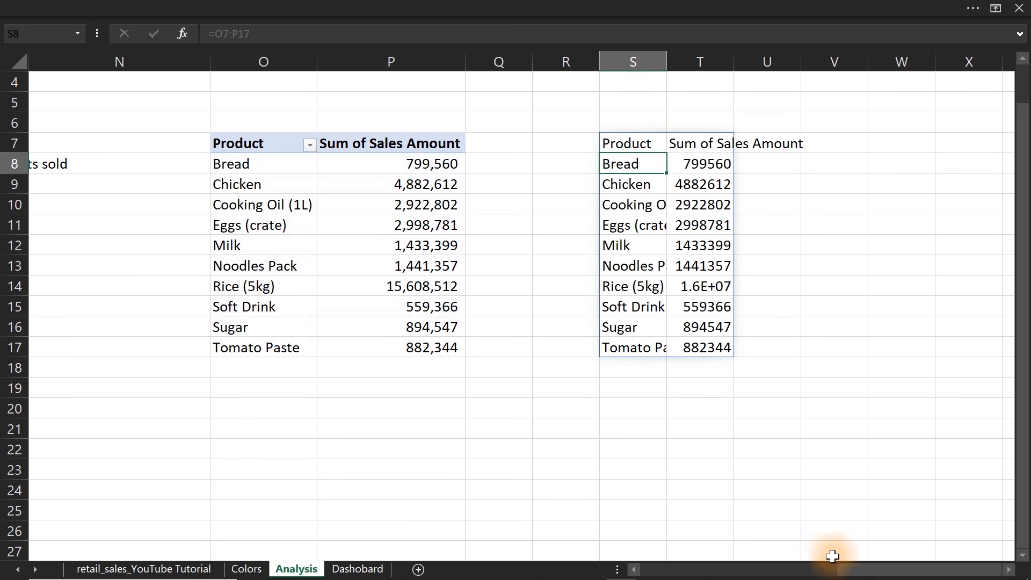
click(1007, 570)
click(1008, 569)
click(1008, 569)
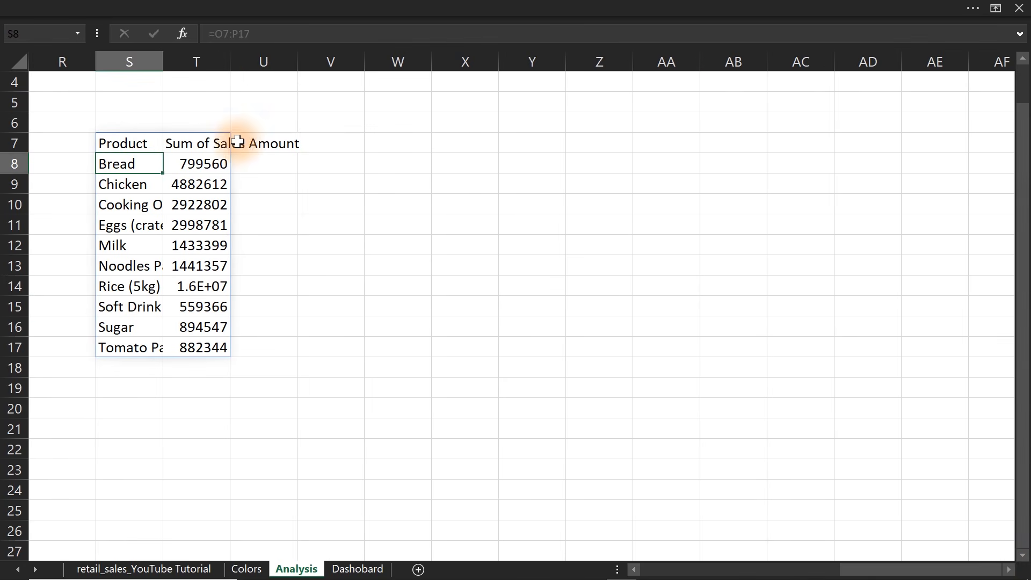
double_click(228, 64)
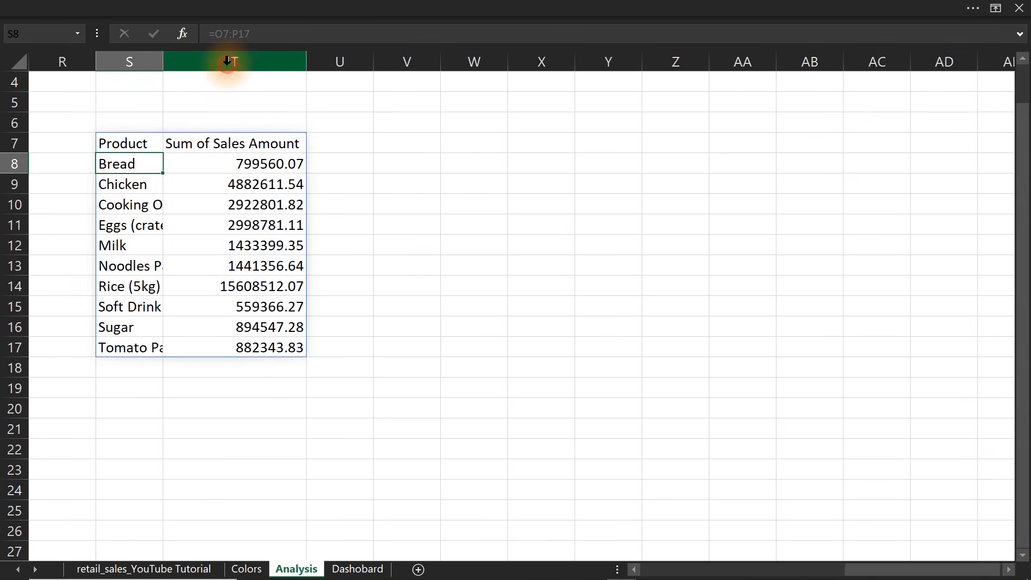
Enter the header "Top 2 Products" in U7, beside the mirrored sales amounts.
click(321, 148)
text(Maxx)
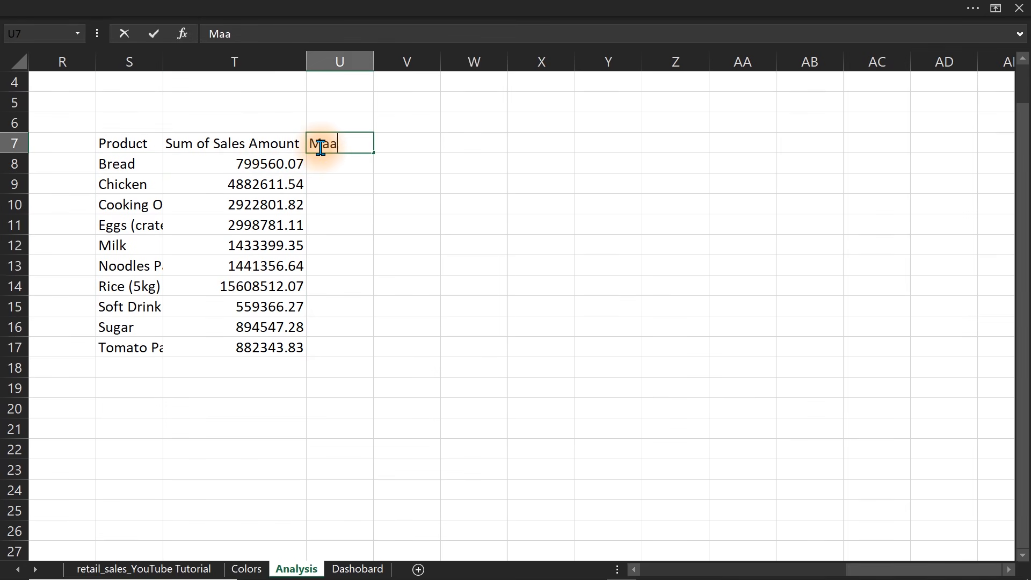
key(BackSpace)
key(BackSpace)
text(x 2)
key(BackSpace)
key(BackSpace)
key(BackSpace)
key(BackSpace)
key(BackSpace)
text(top)
key(BackSpace)
key(BackSpace)
key(BackSpace)
text(Top 2 Prduc)
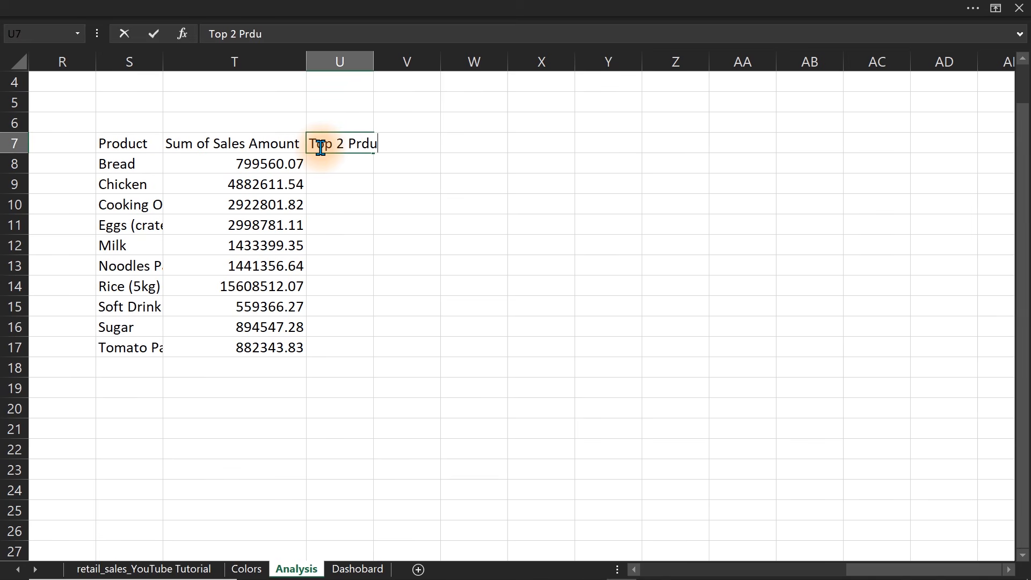
key(BackSpace)
key(BackSpace)
key(BackSpace)
text(op 2 Products)
key(Return)
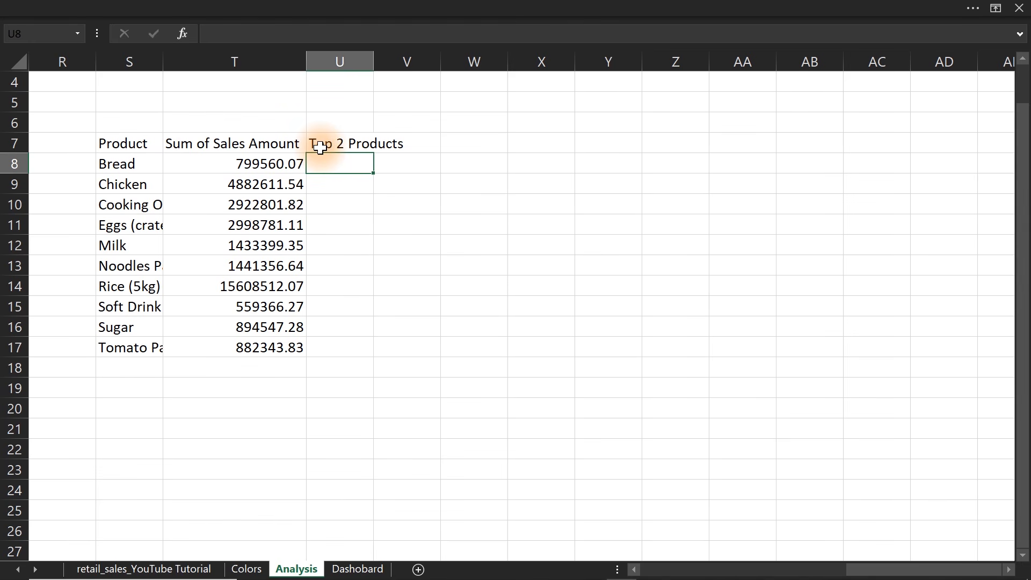
Enter the header "Get 2 Max value" in Y7 with ranks 1 and 2 beneath it, and fit column Y to its contents.
click(631, 160)
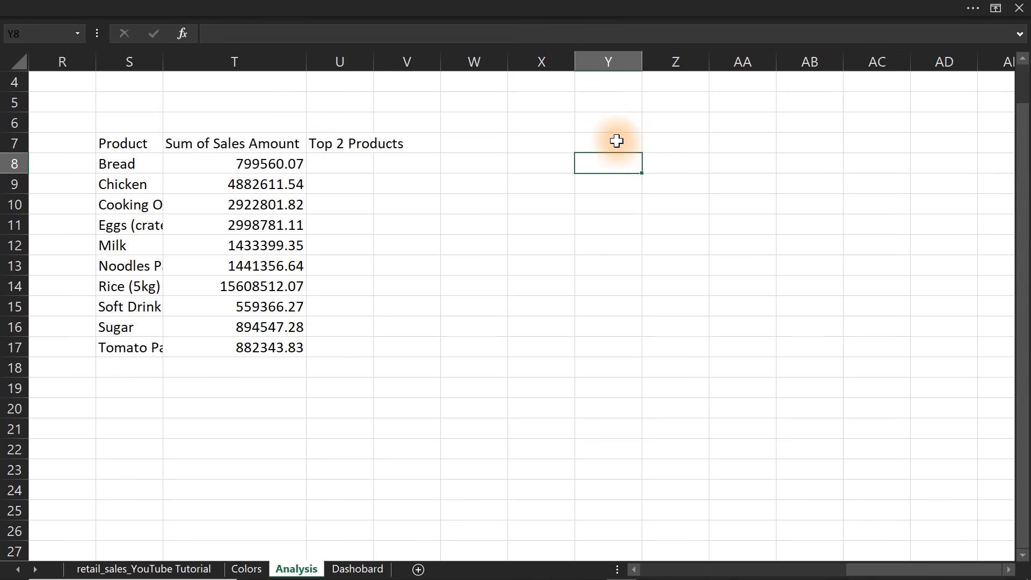
click(616, 142)
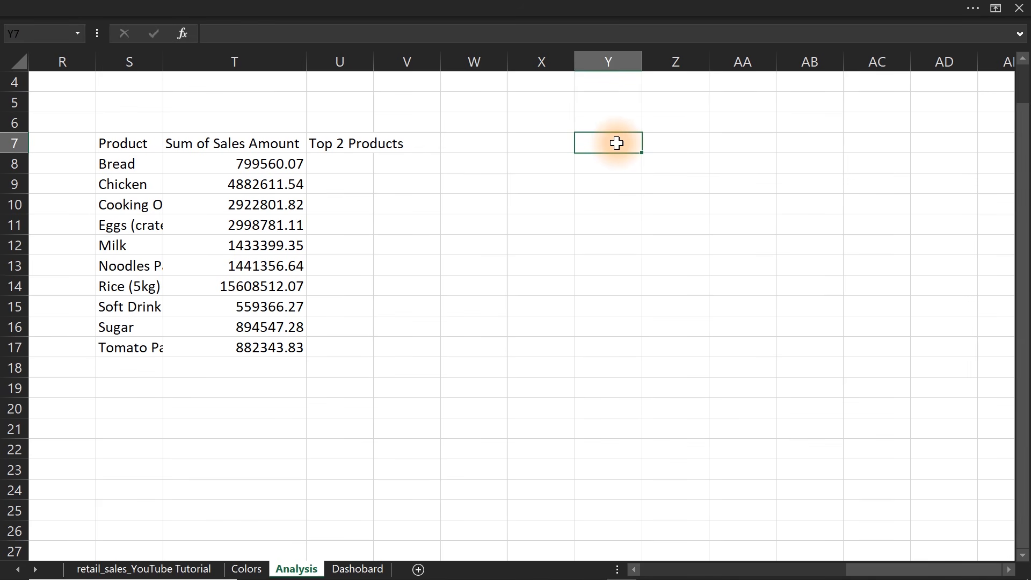
text(GE)
key(BackSpace)
text(et 2)
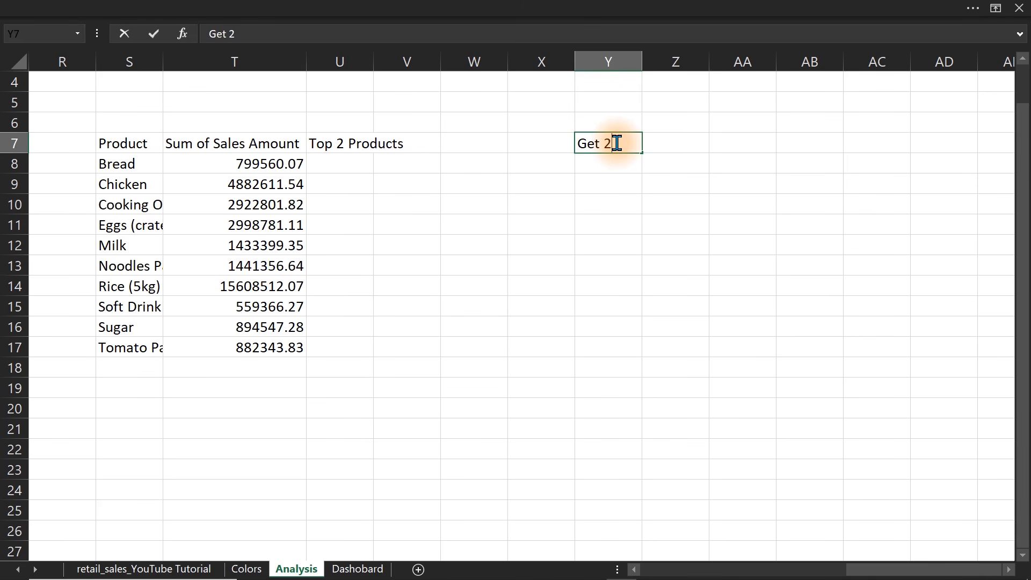
text( Max value)
key(ctrl+Return)
text(1)
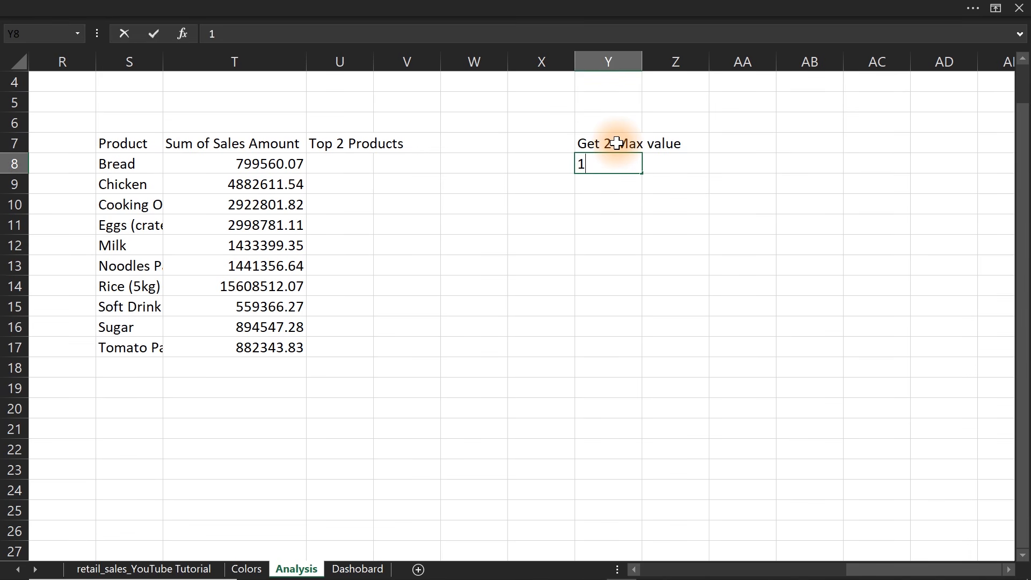
key(Return)
text(2)
click(644, 184)
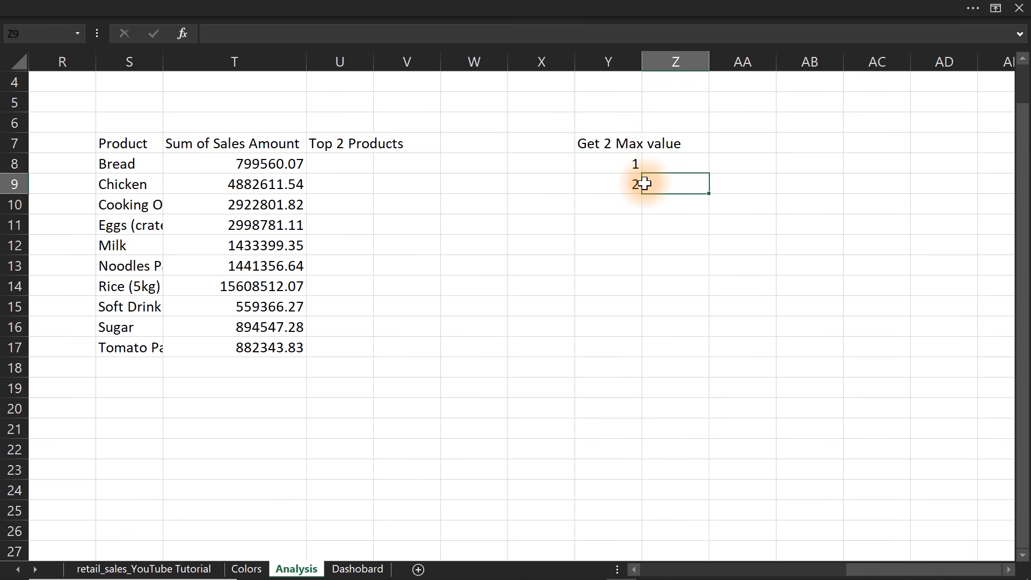
double_click(638, 60)
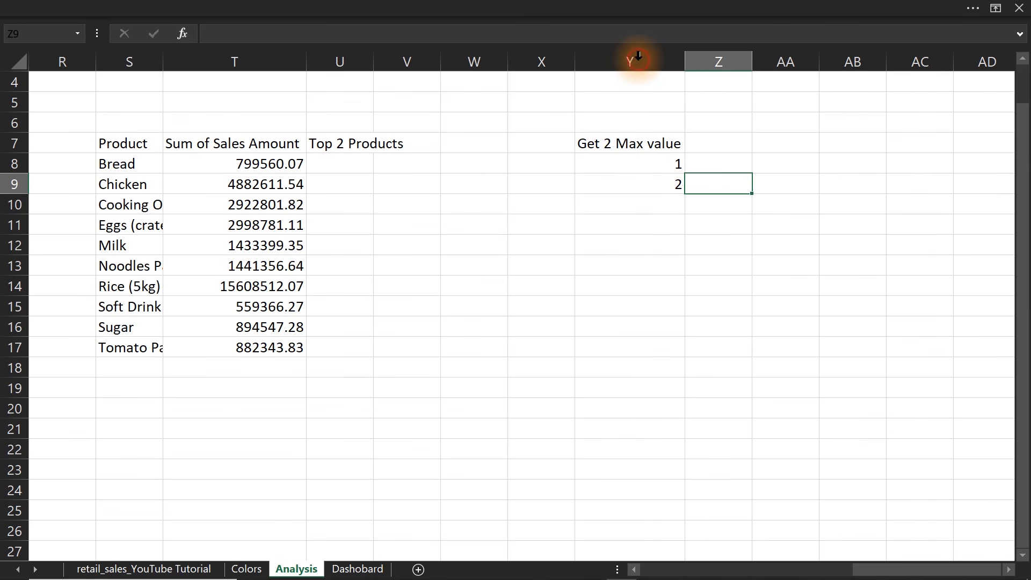
Add the headers "Function Large" in Z7 and "Name of top Products" in AA7, and fit both columns to their contents.
click(703, 143)
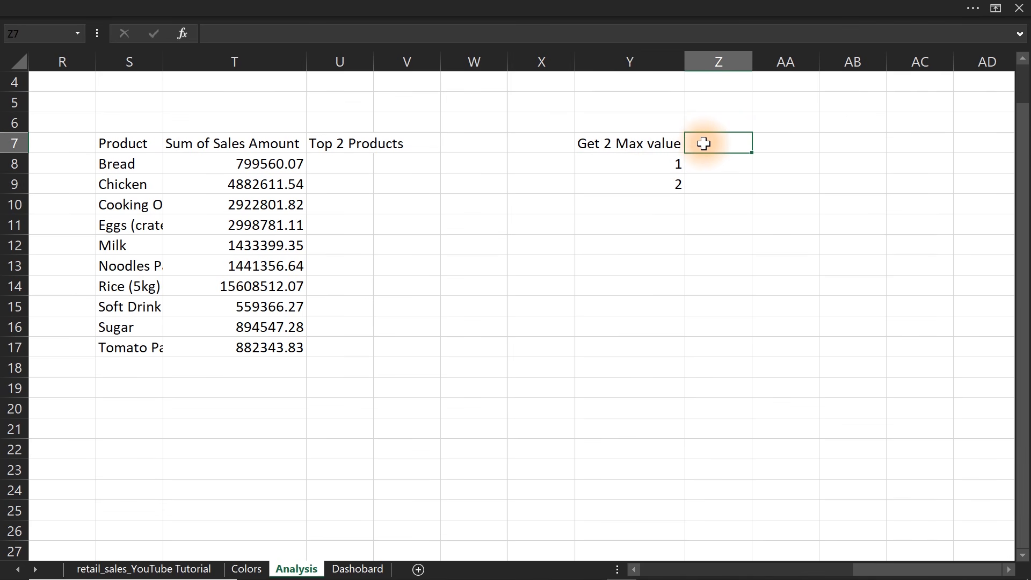
text(Function)
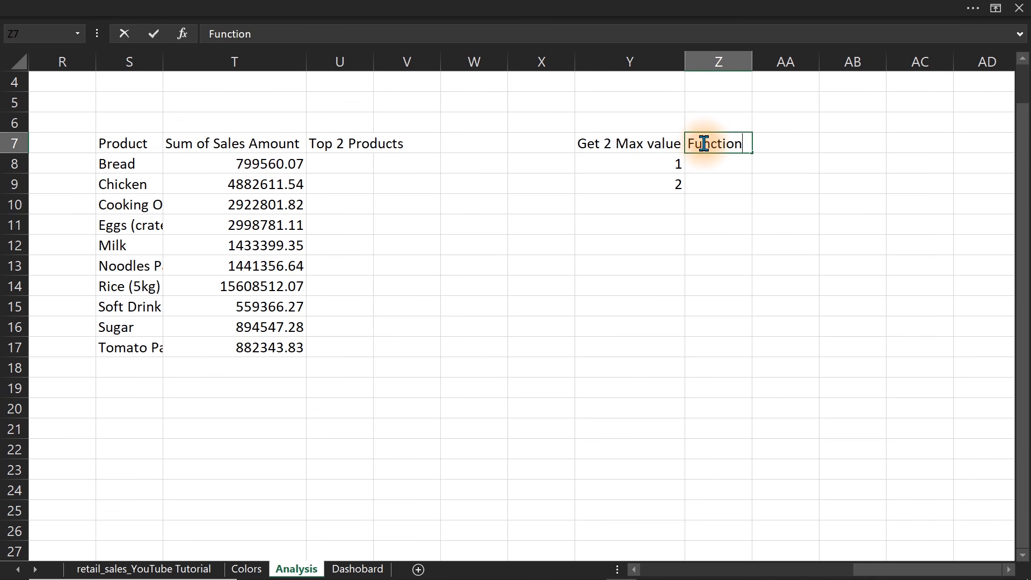
text( Large)
key(Tab)
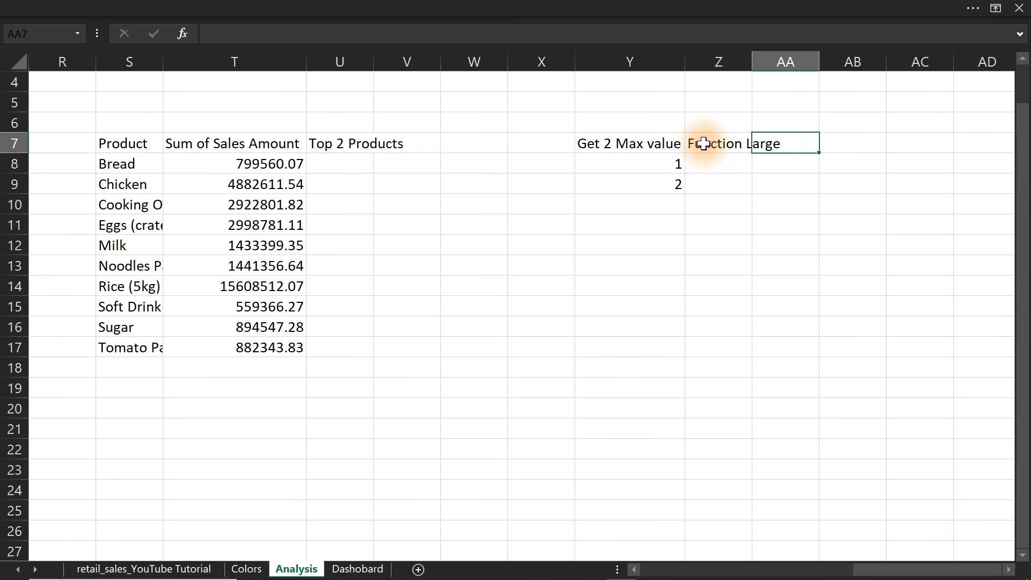
text(Name of top)
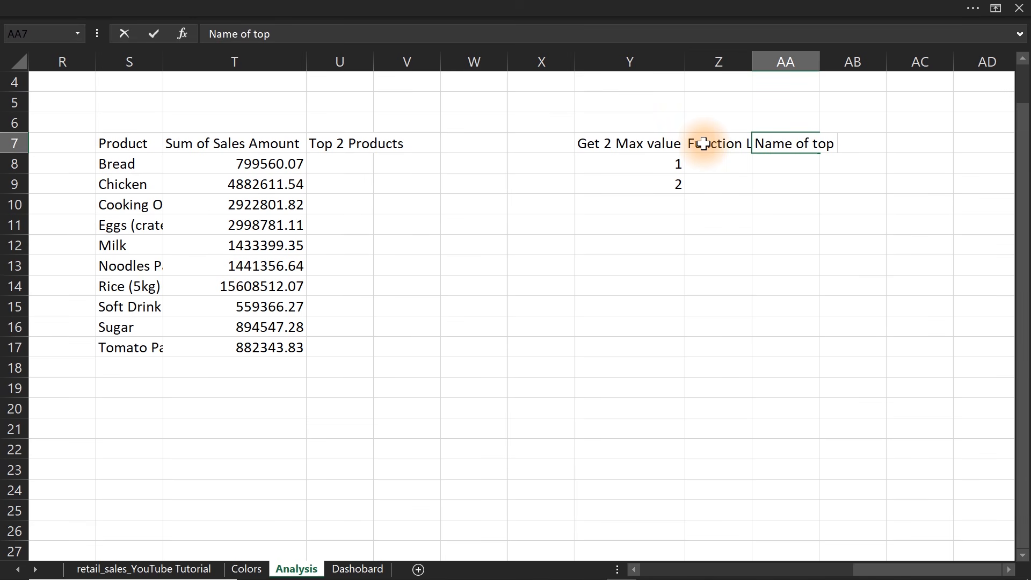
text( Prou)
text(ucts)
key(Return)
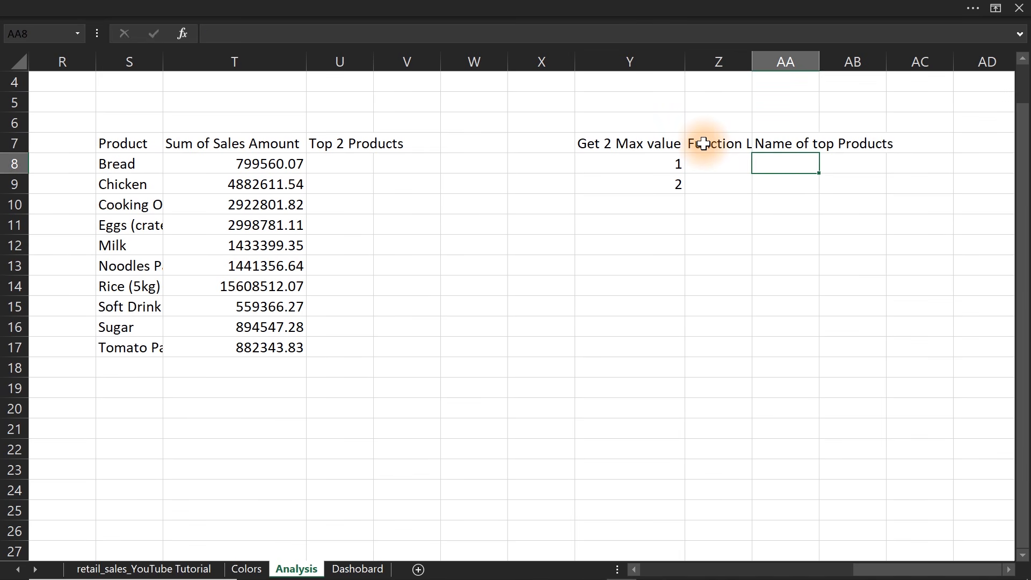
double_click(752, 56)
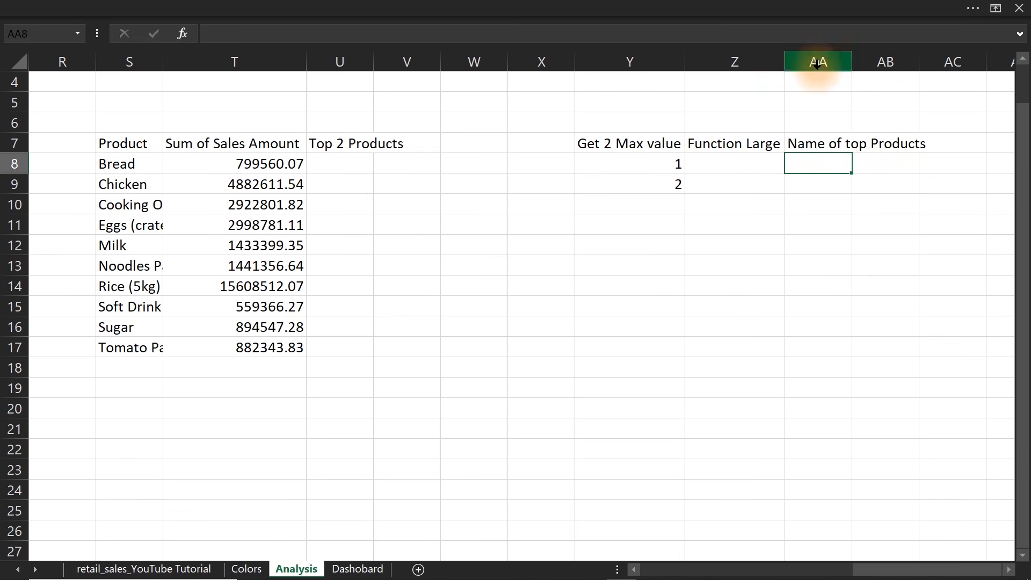
double_click(852, 63)
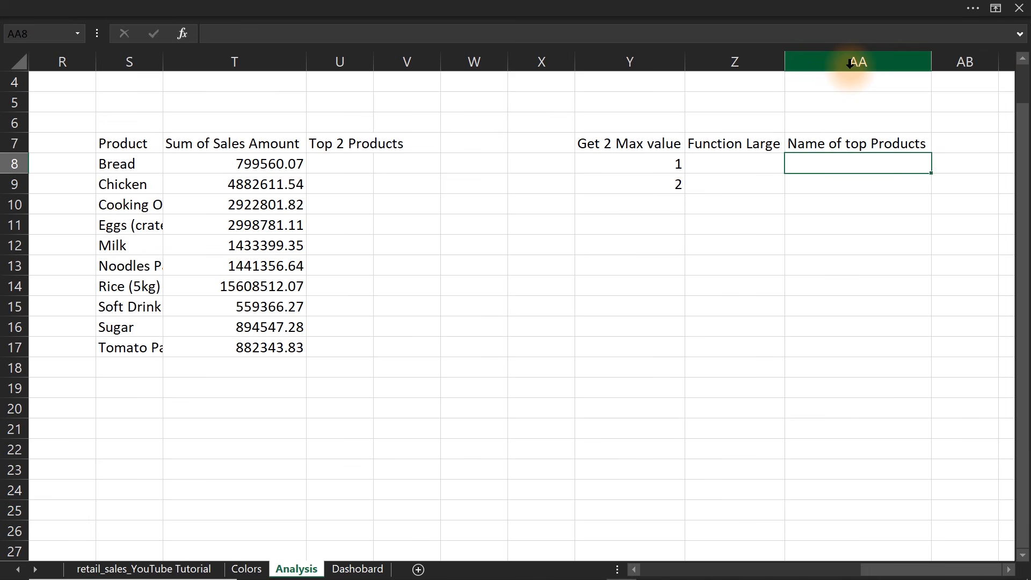
Sort the product pivot table at O7 by Sum of Sales Amount from largest to smallest.
click(719, 159)
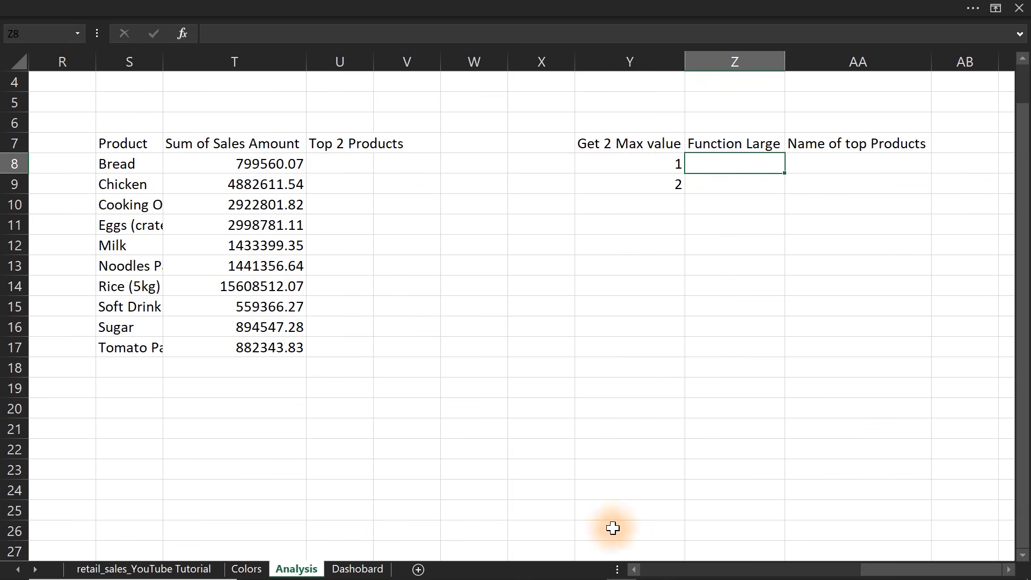
click(634, 570)
click(635, 570)
click(635, 569)
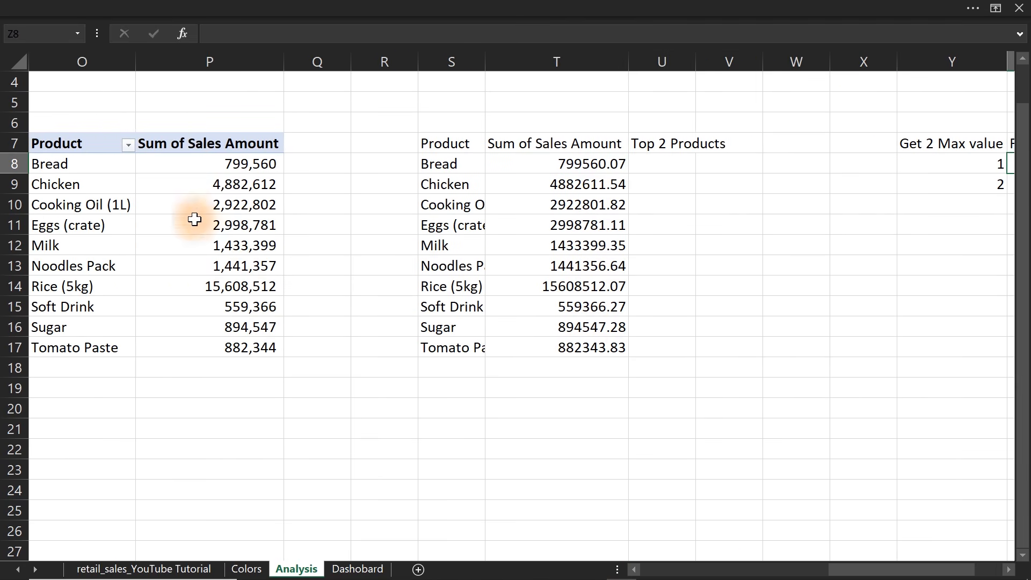
click(185, 163)
right_click(186, 163)
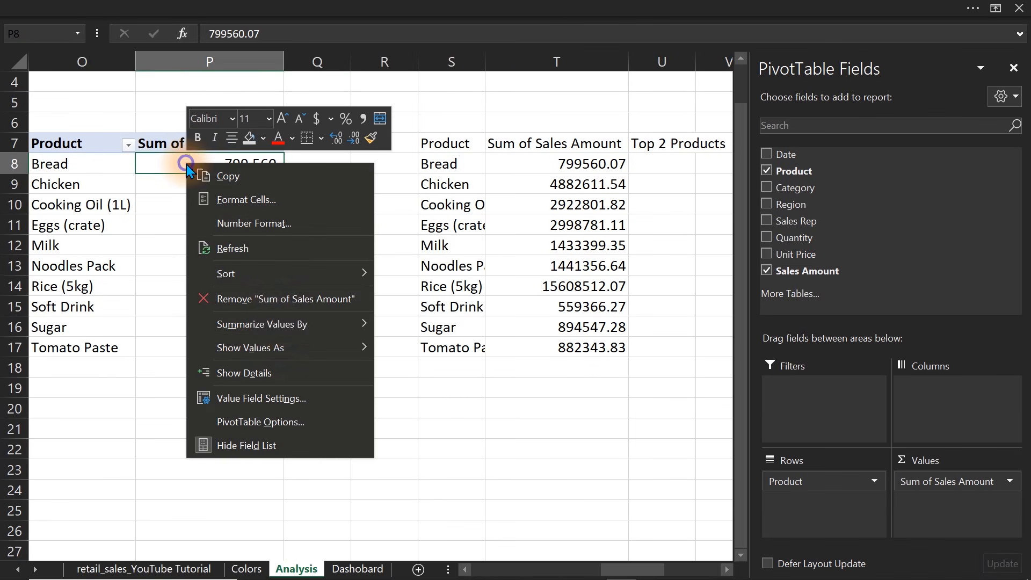
mouse_move(280, 273)
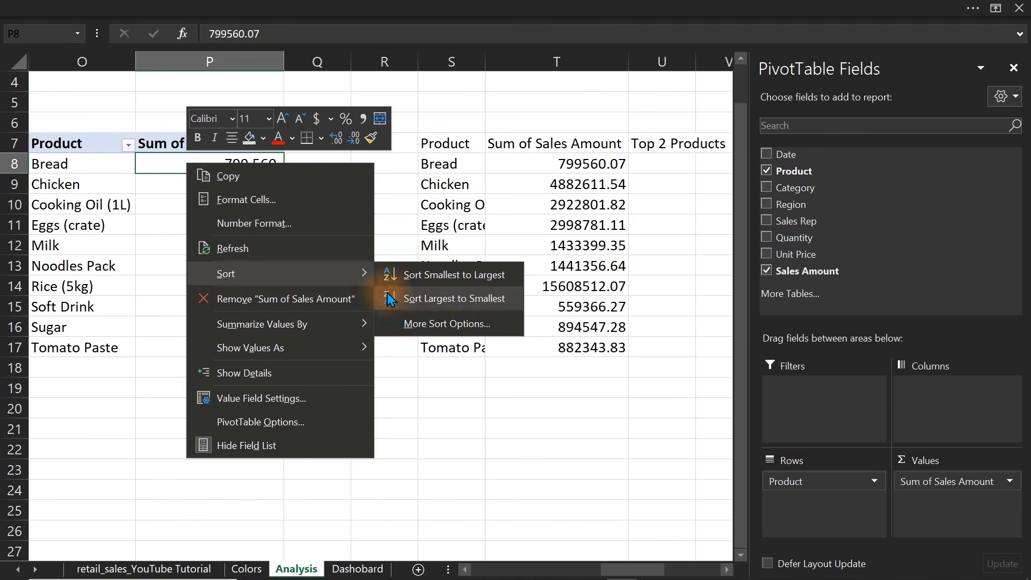
click(433, 298)
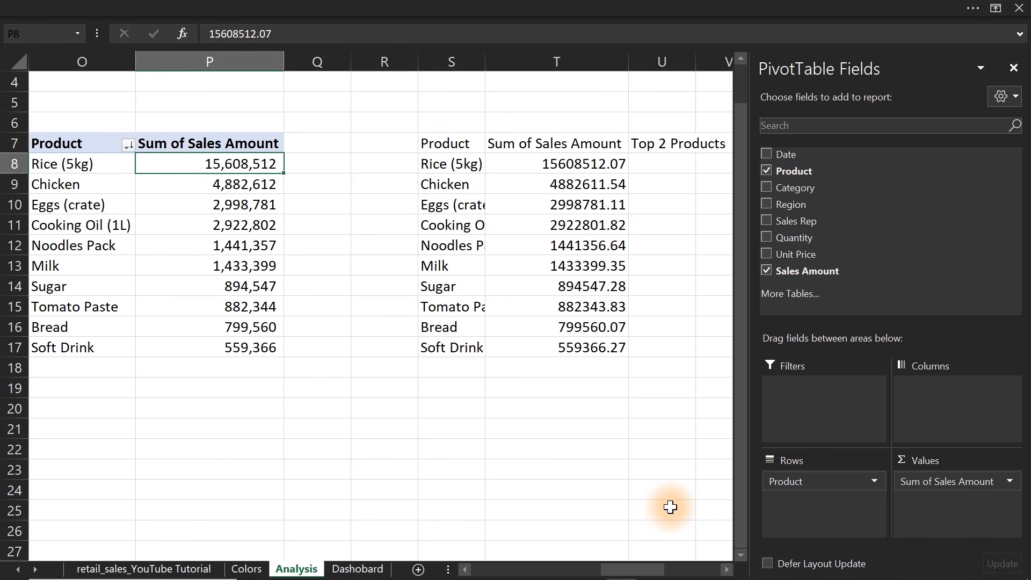
drag(645, 572, 679, 563)
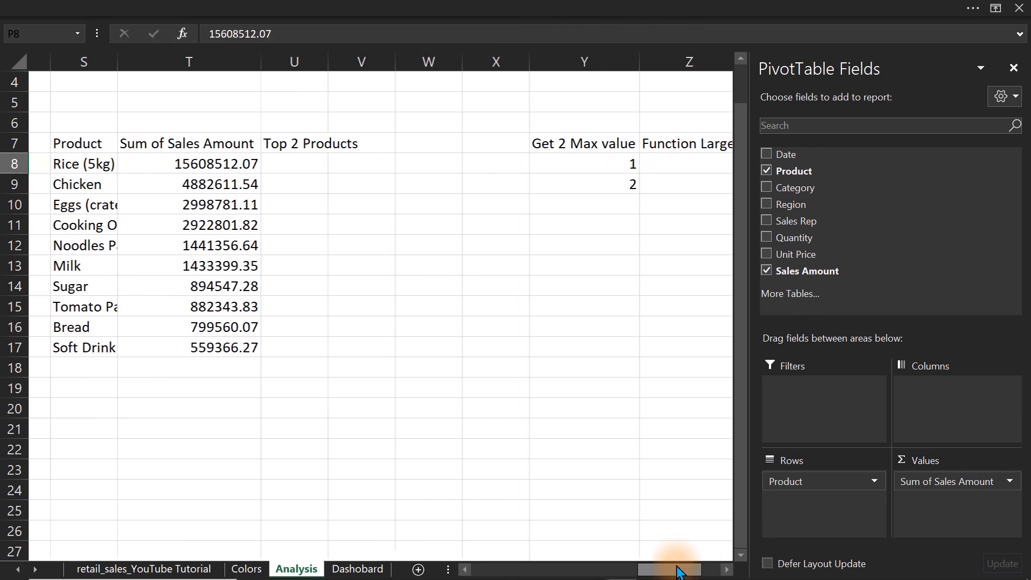
click(589, 365)
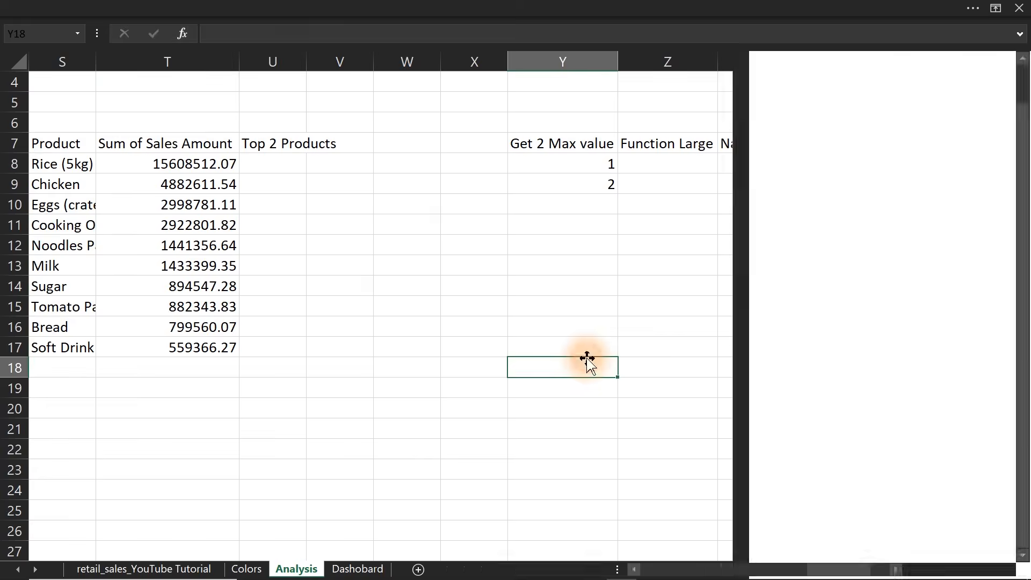
Enter =LARGE(T8:T17,Y8) in Z8 and fill the formula down to Z9.
click(640, 164)
text(=lar)
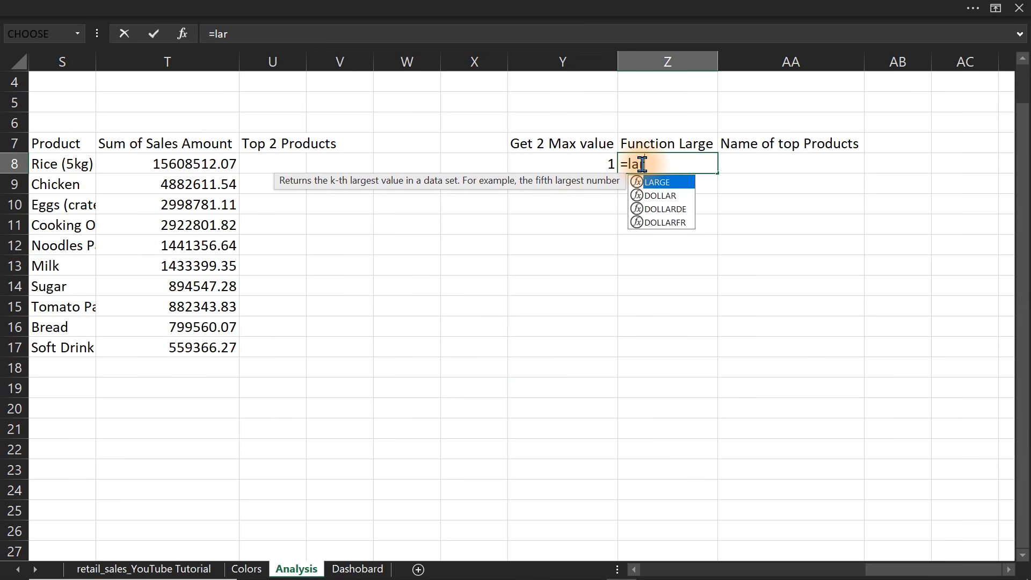
key(Tab)
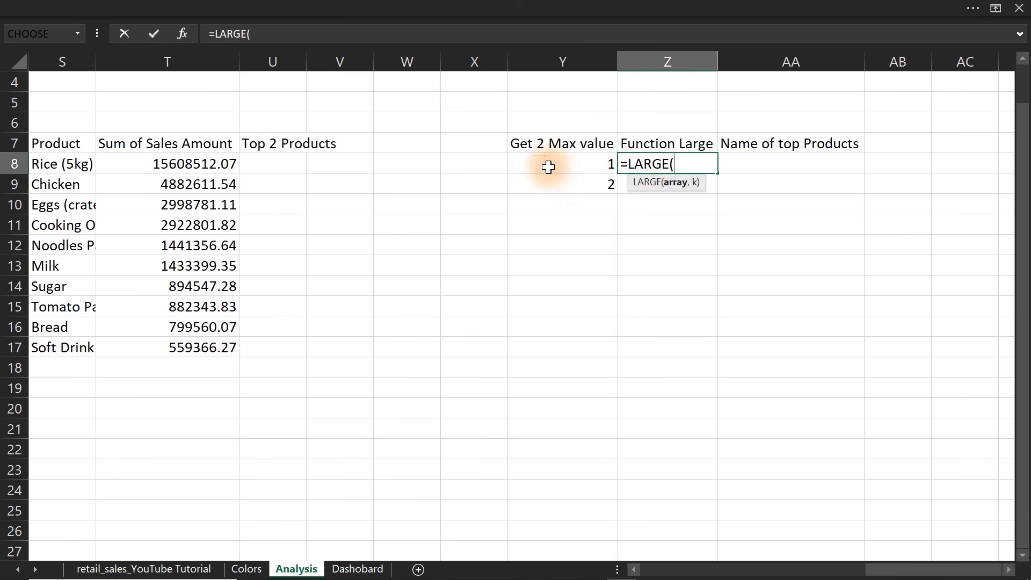
drag(185, 165, 183, 342)
text(,)
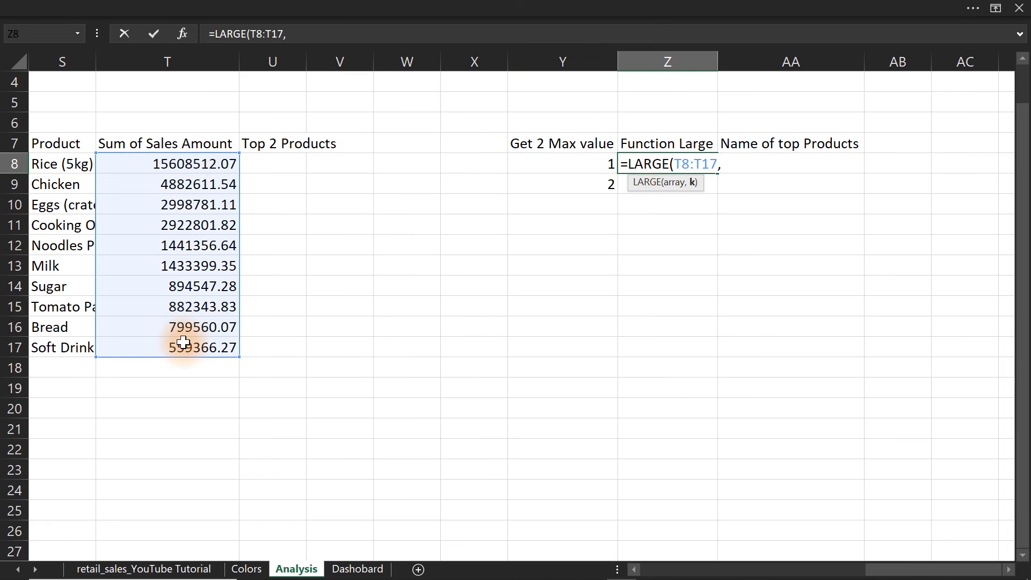
click(593, 164)
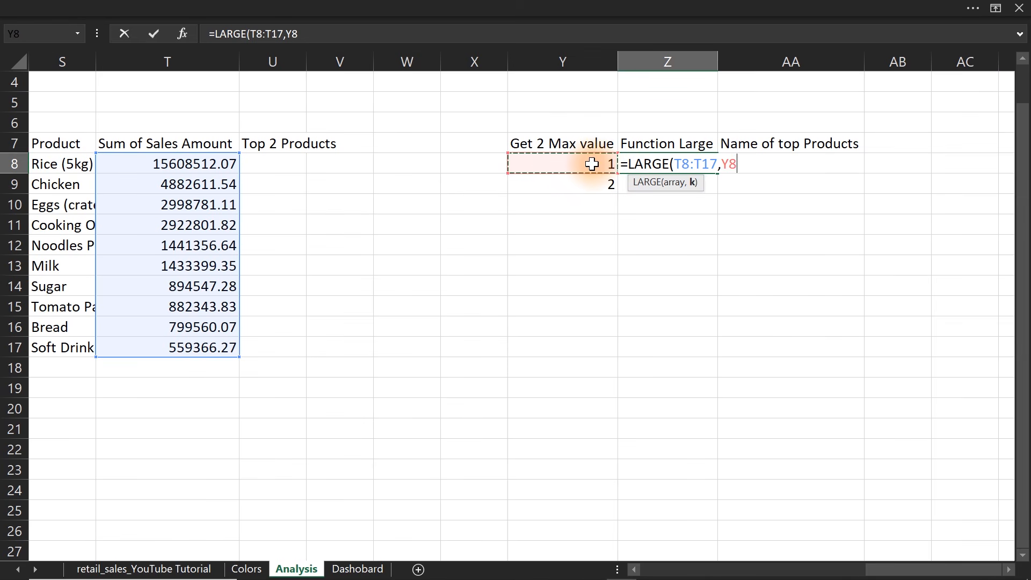
key(Return)
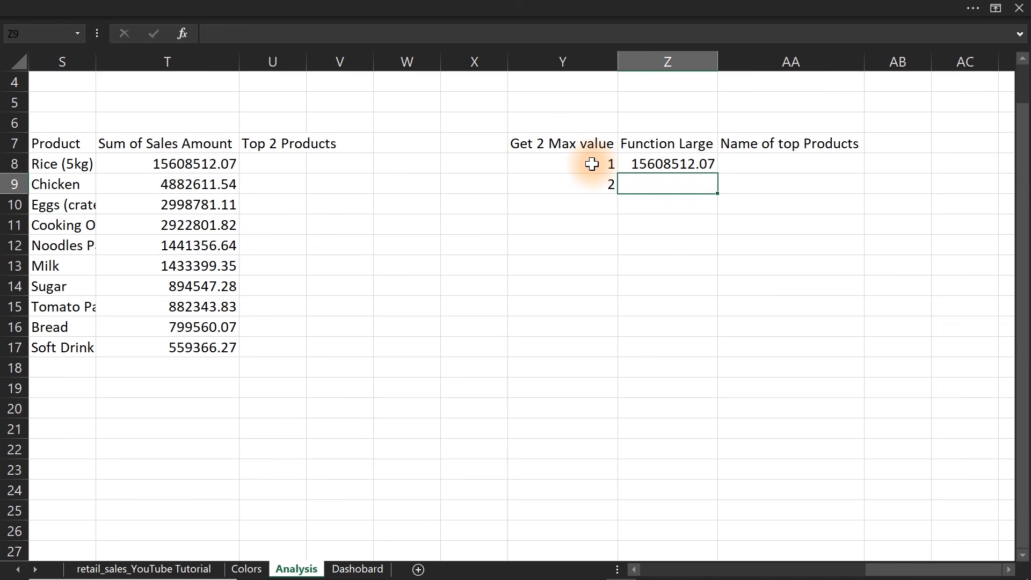
click(652, 167)
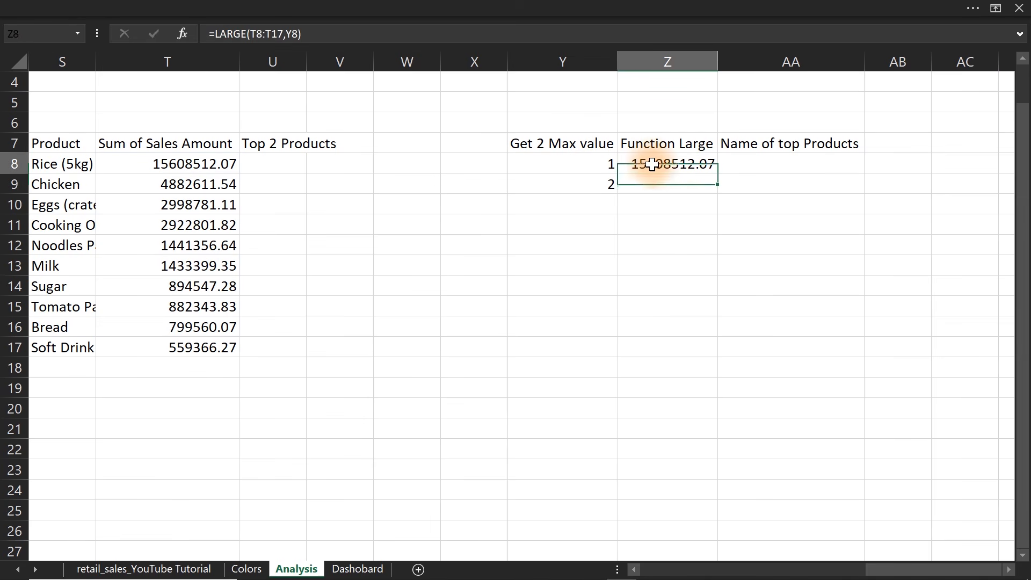
drag(715, 172, 713, 189)
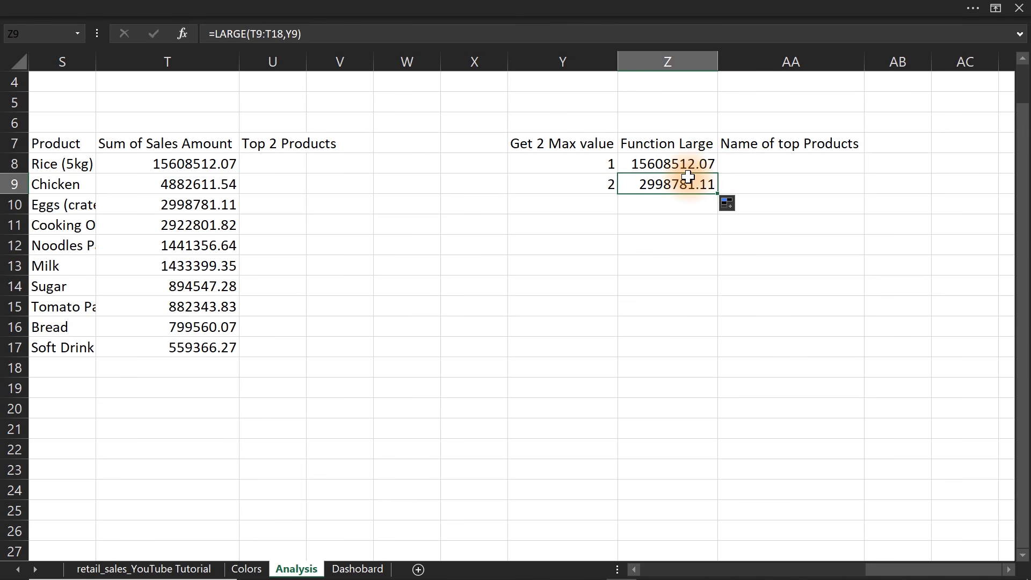
Lock the array range in Z8's LARGE formula with absolute references, making it =LARGE($T$8:$T$17,Y8).
double_click(687, 178)
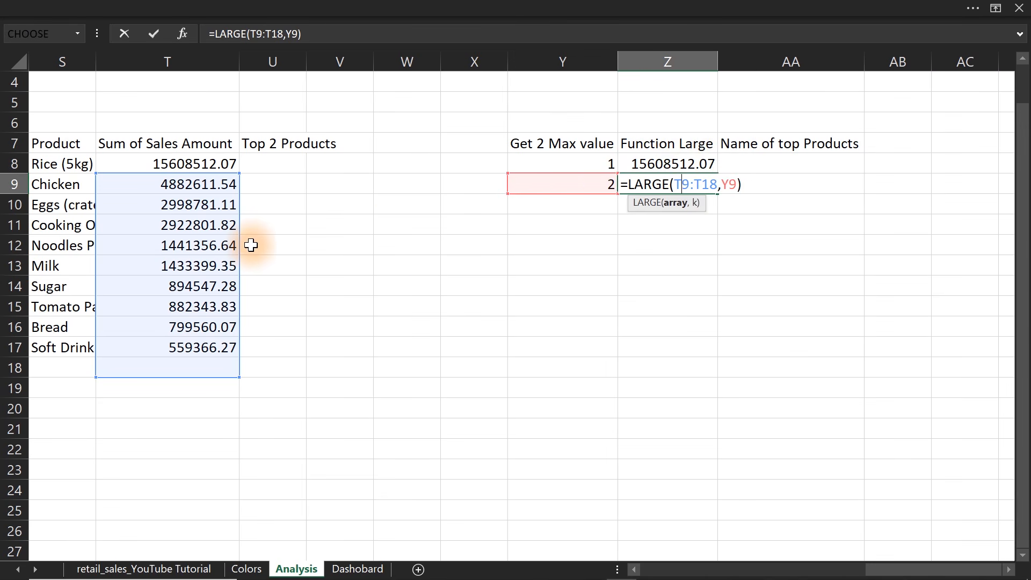
key(Escape)
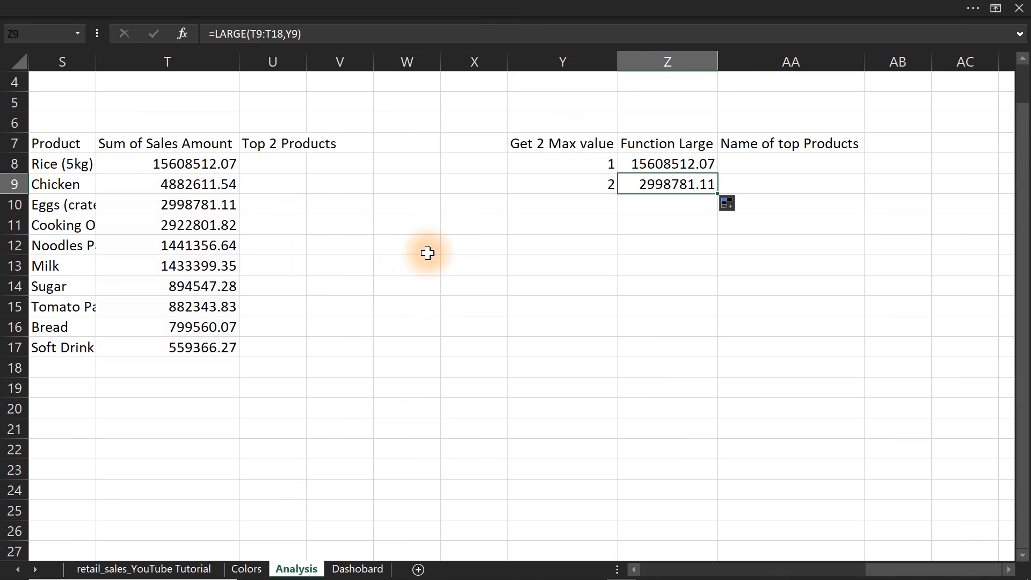
double_click(679, 162)
drag(715, 163, 675, 163)
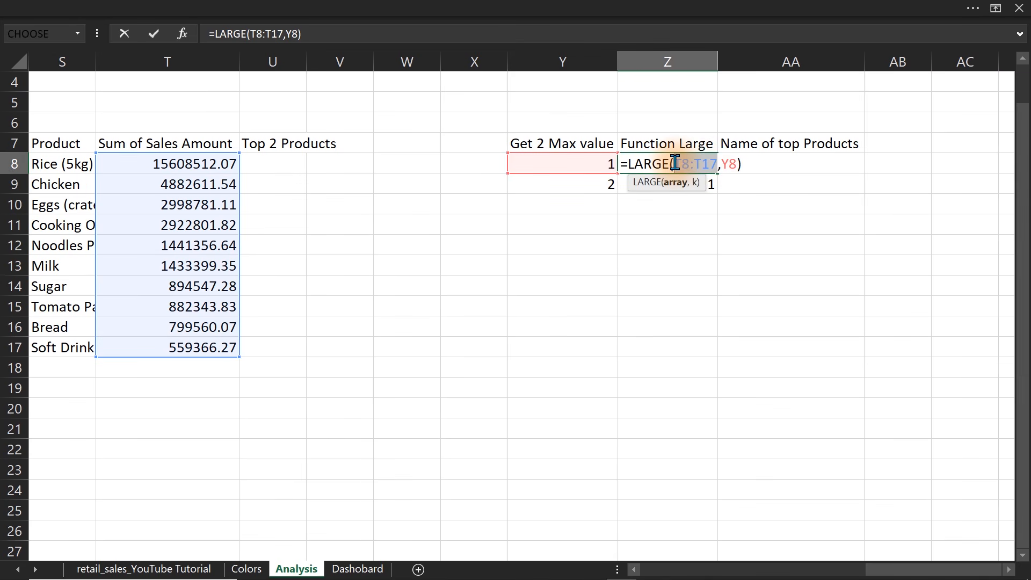
key(F4)
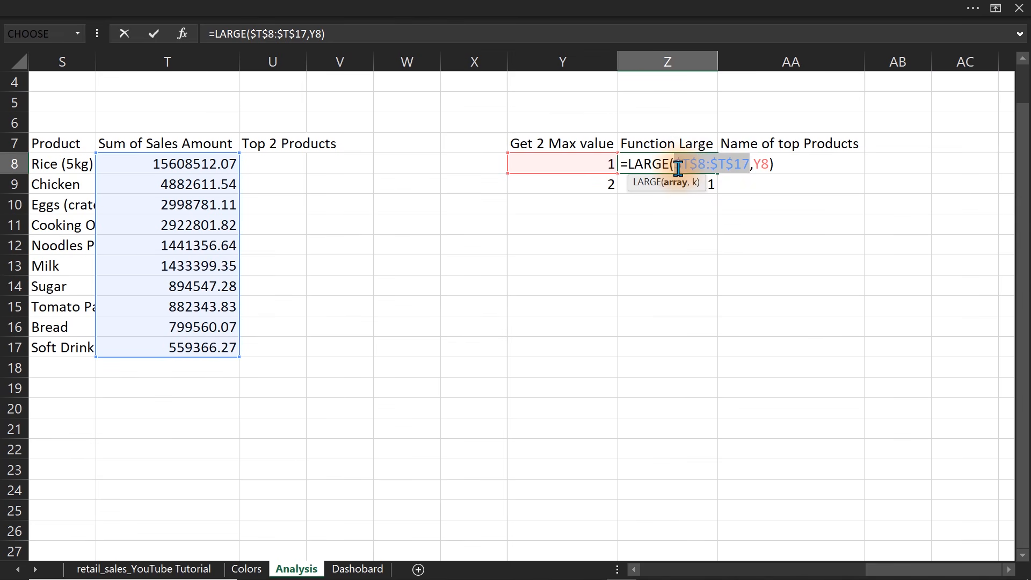
click(674, 165)
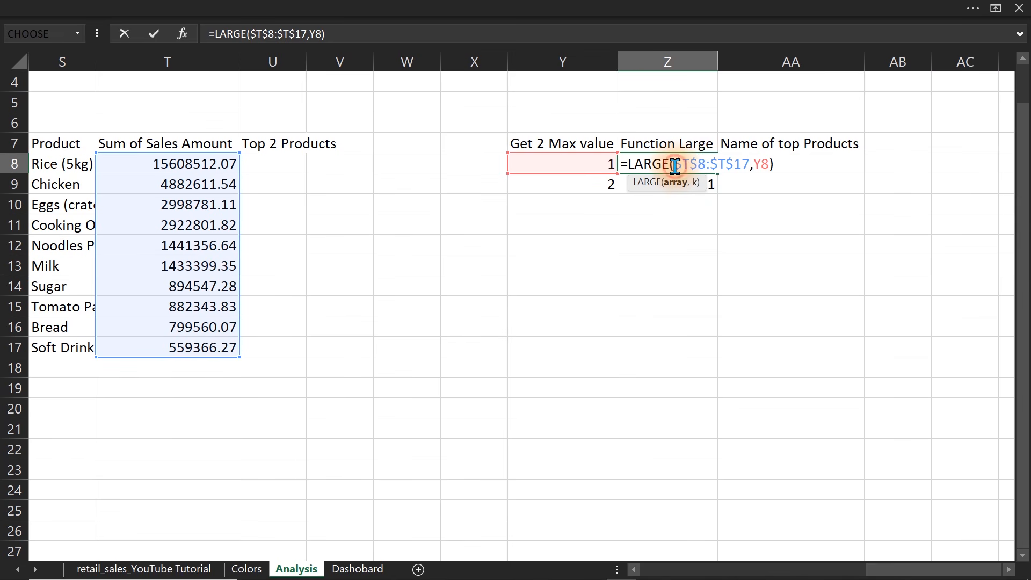
drag(674, 162, 690, 161)
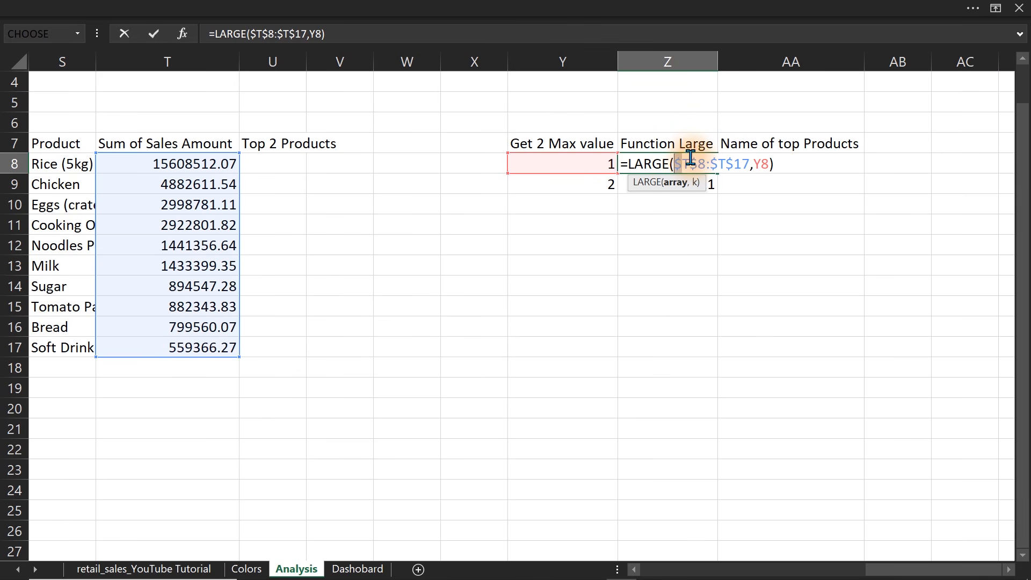
click(695, 162)
mouse_move(693, 162)
mouse_down()
mouse_move(705, 163)
mouse_move(696, 162)
mouse_up()
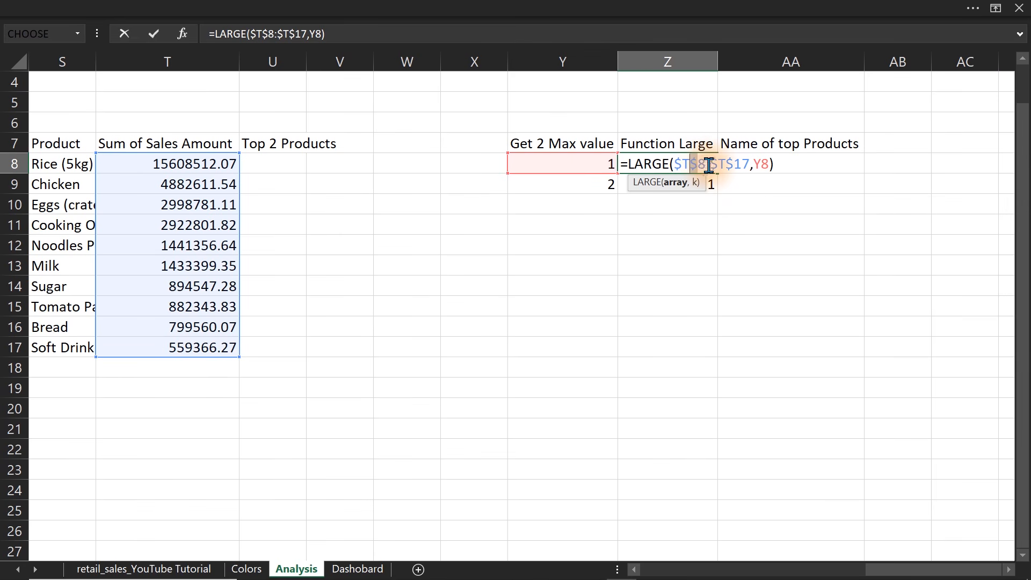
key(Return)
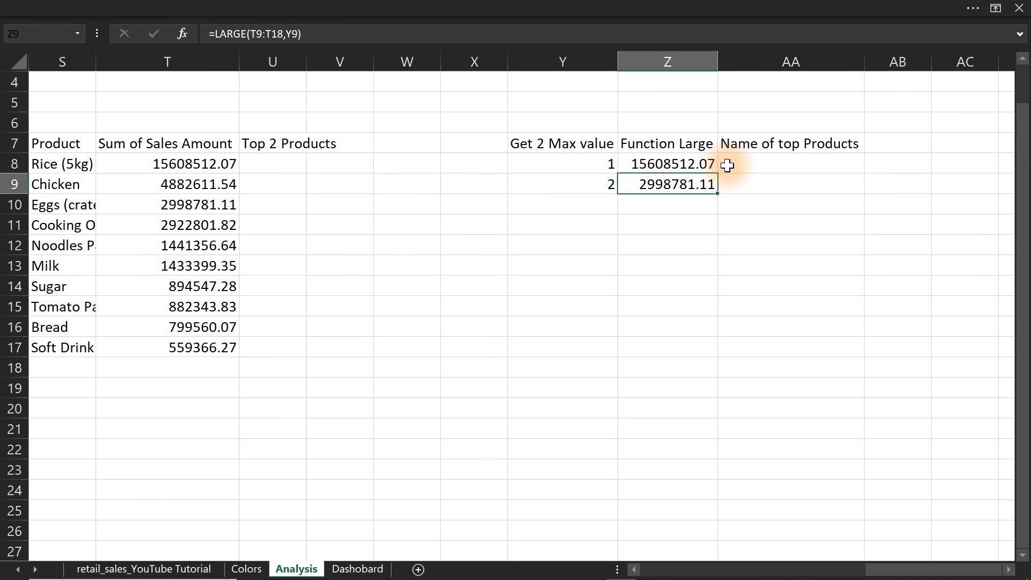
Fill the formula in Z8 down to Z9 and check the copied range references.
click(703, 166)
mouse_move(717, 172)
mouse_down()
mouse_move(718, 189)
mouse_move(717, 177)
mouse_up()
double_click(696, 184)
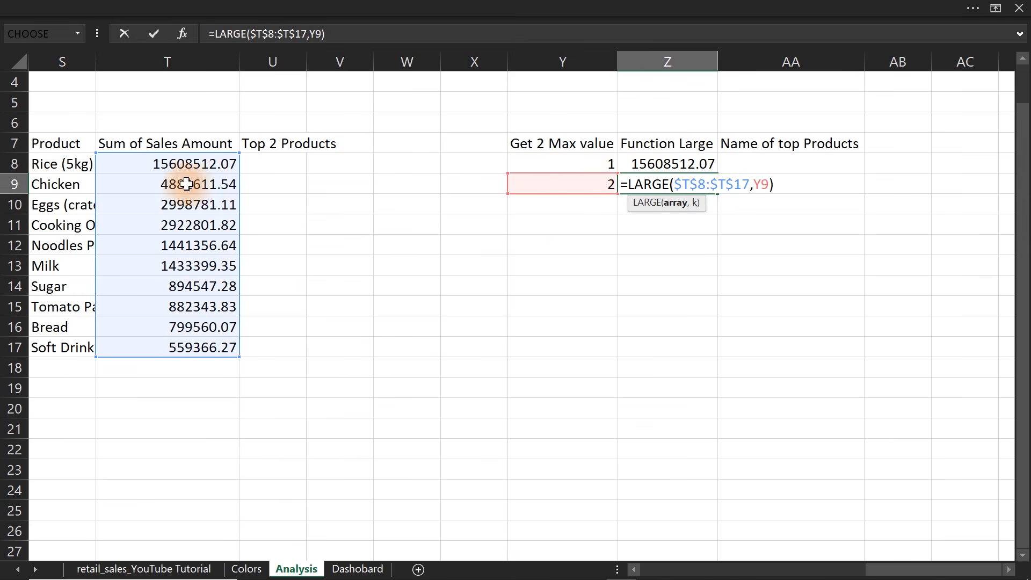
key(Escape)
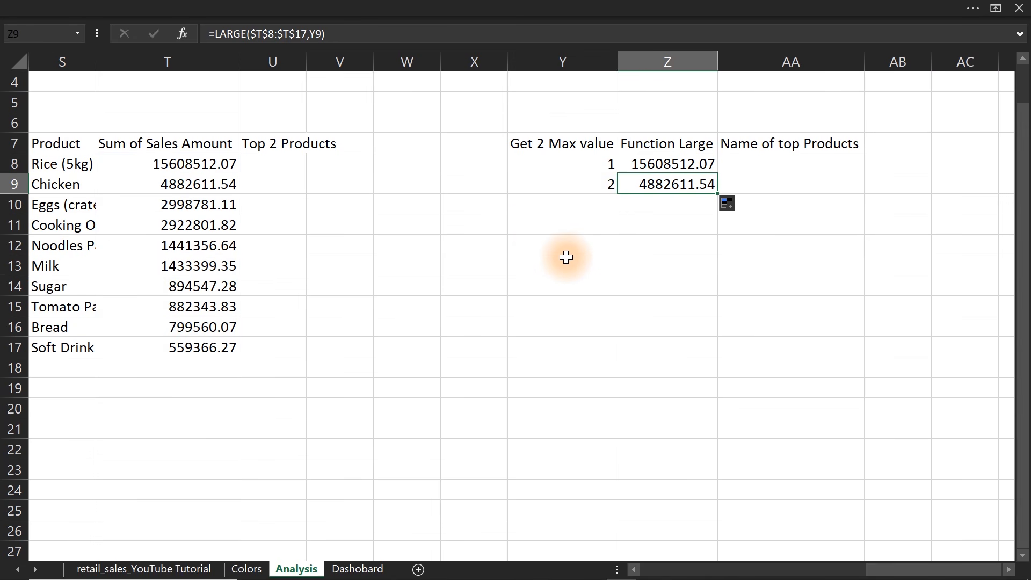
Start an INDEX formula in AA8 using the product names as its array, entered as =INDEX(S8:$S$17,.
click(757, 161)
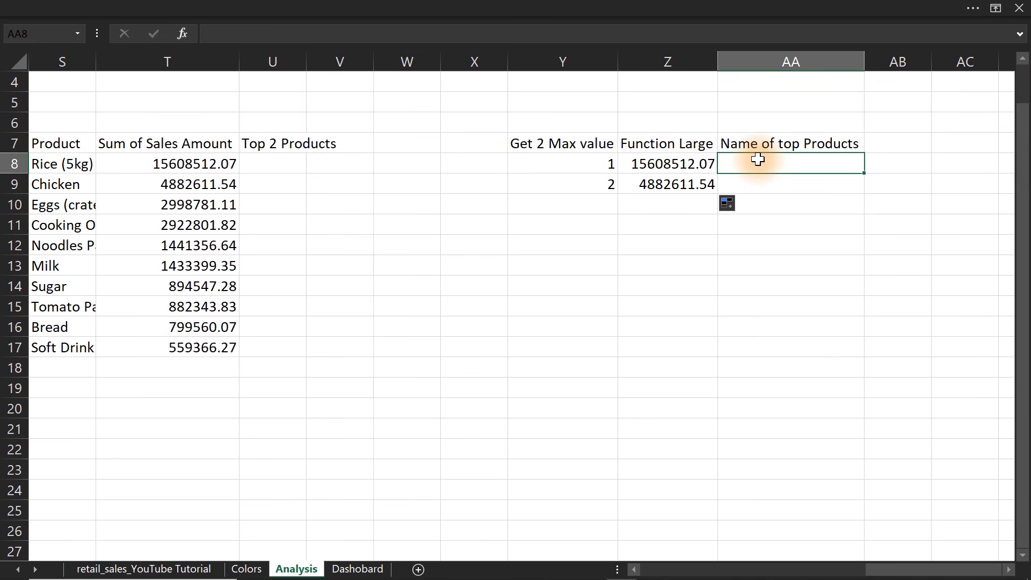
text(=ind)
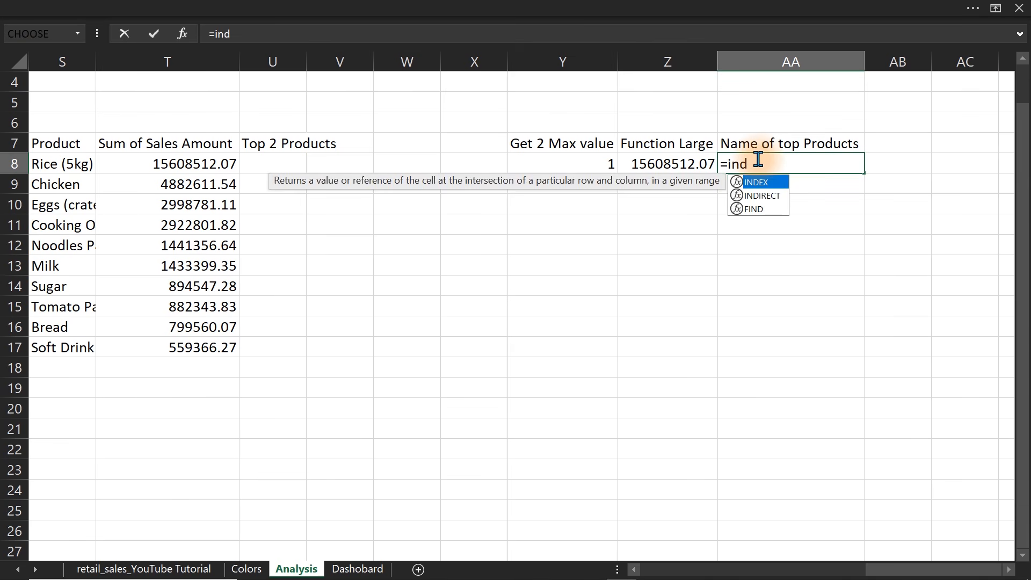
key(Tab)
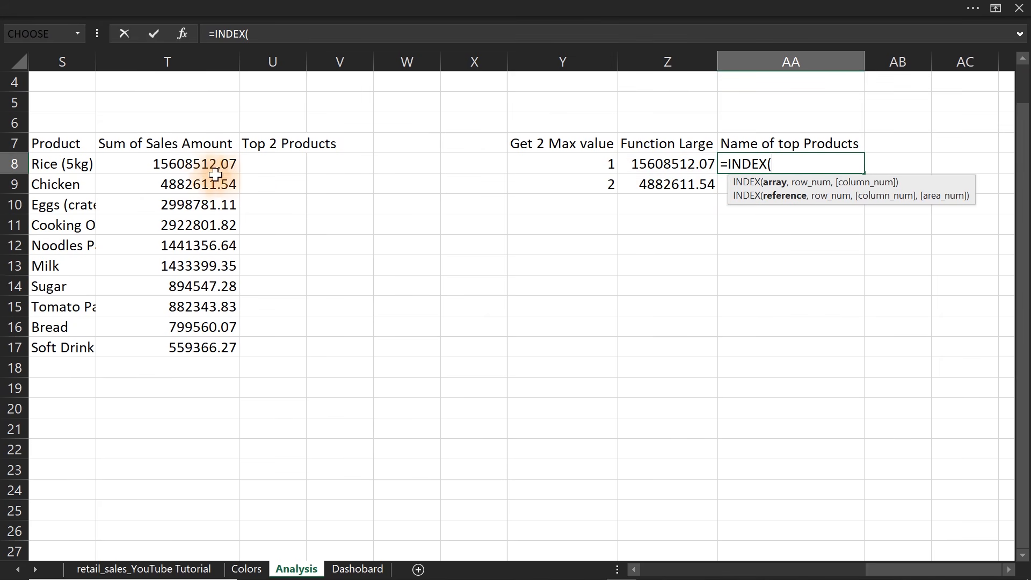
drag(75, 165, 59, 344)
text(,)
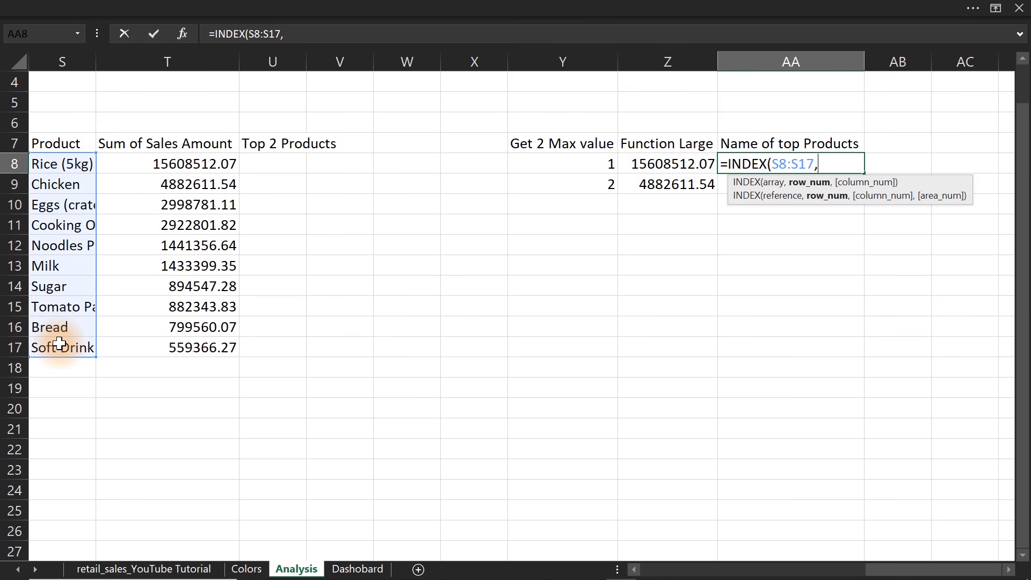
key(BackSpace)
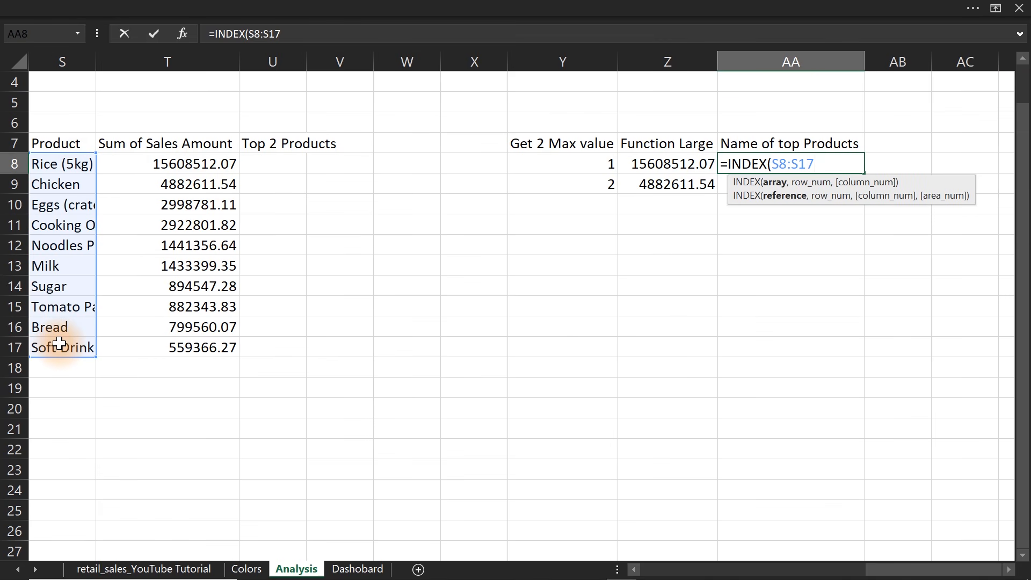
key(F4)
text(,)
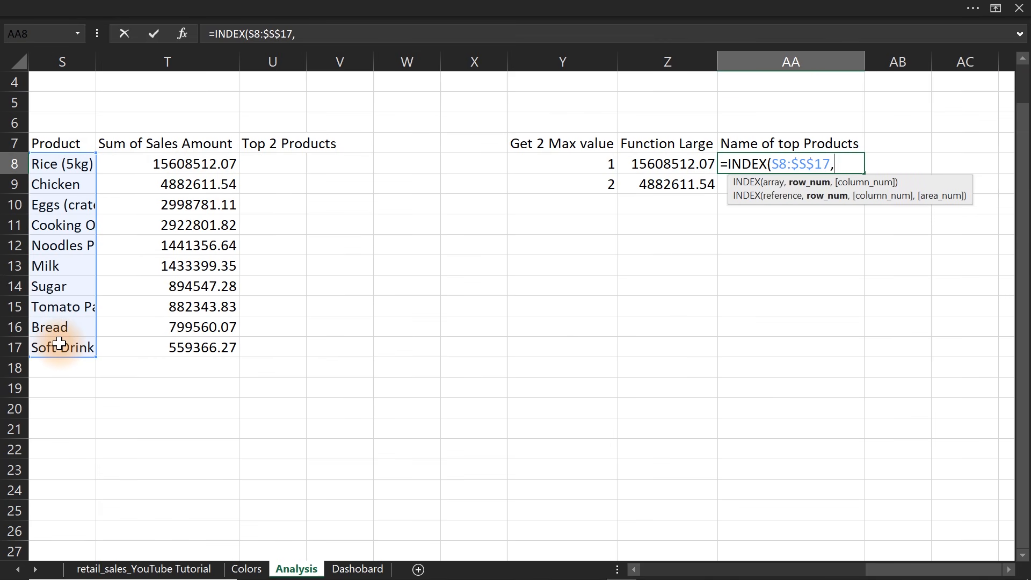
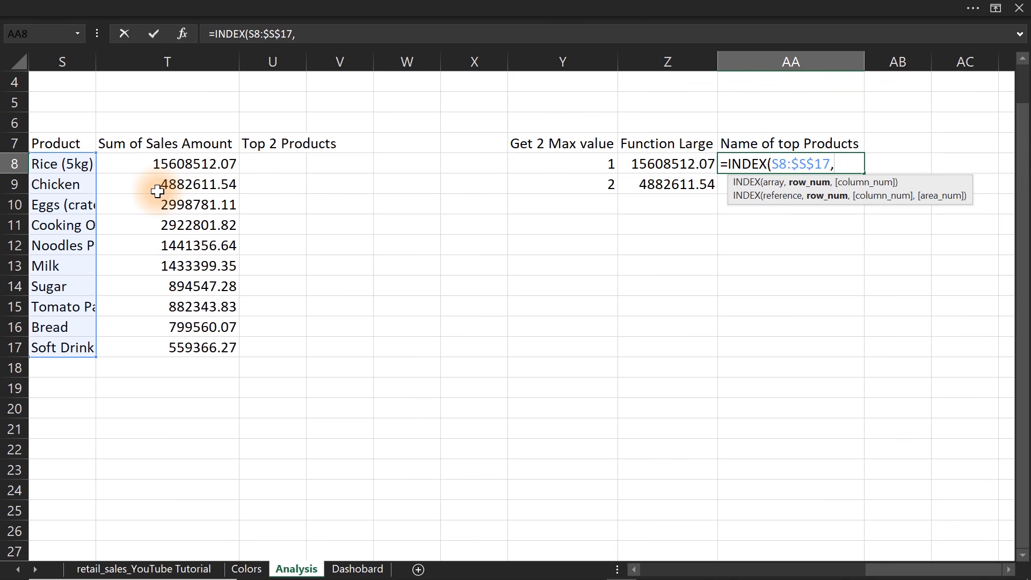
Complete the AA8 formula with an exact MATCH of Z8 in the sales amounts, giving =INDEX(S8:$S$17,MATCH(Z8,$T$8:$T$17,0)).
text(mat)
key(Tab)
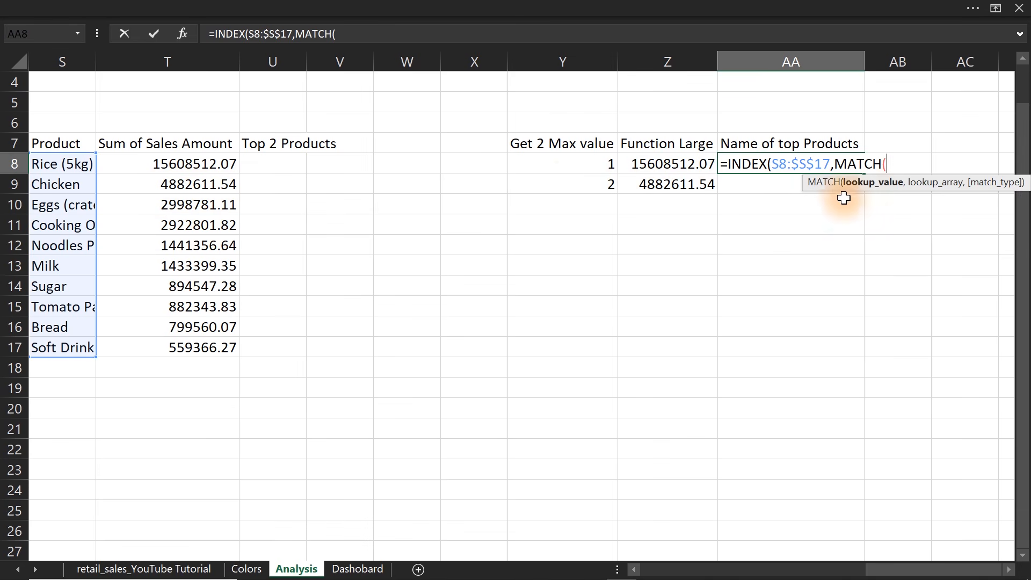
click(672, 163)
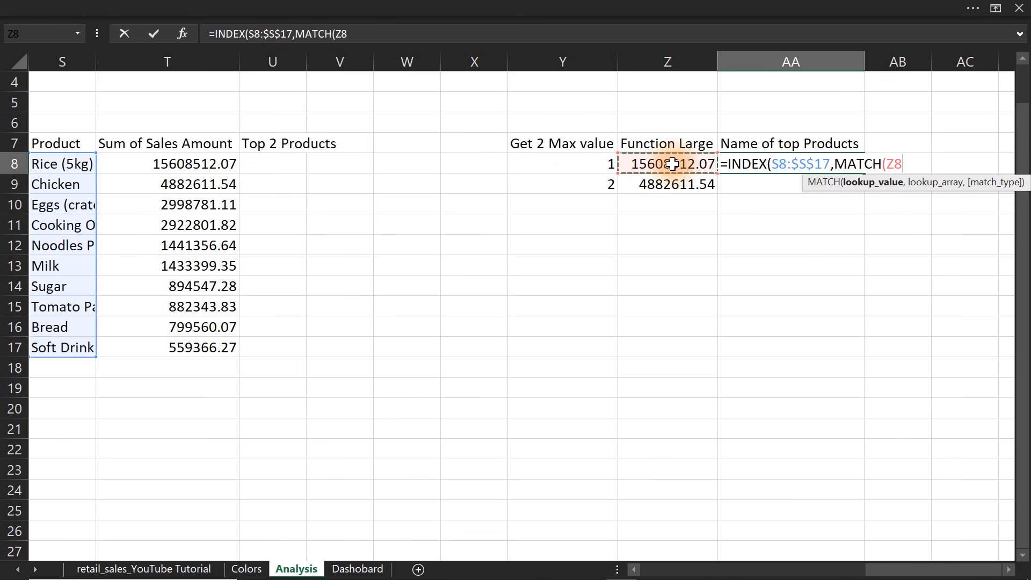
text(,)
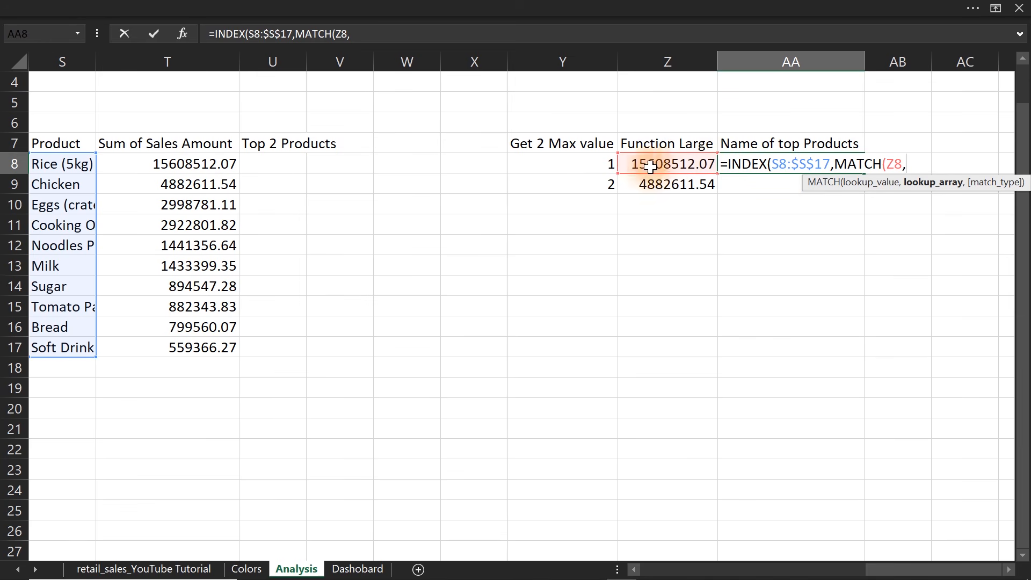
drag(203, 162, 207, 346)
key(F4)
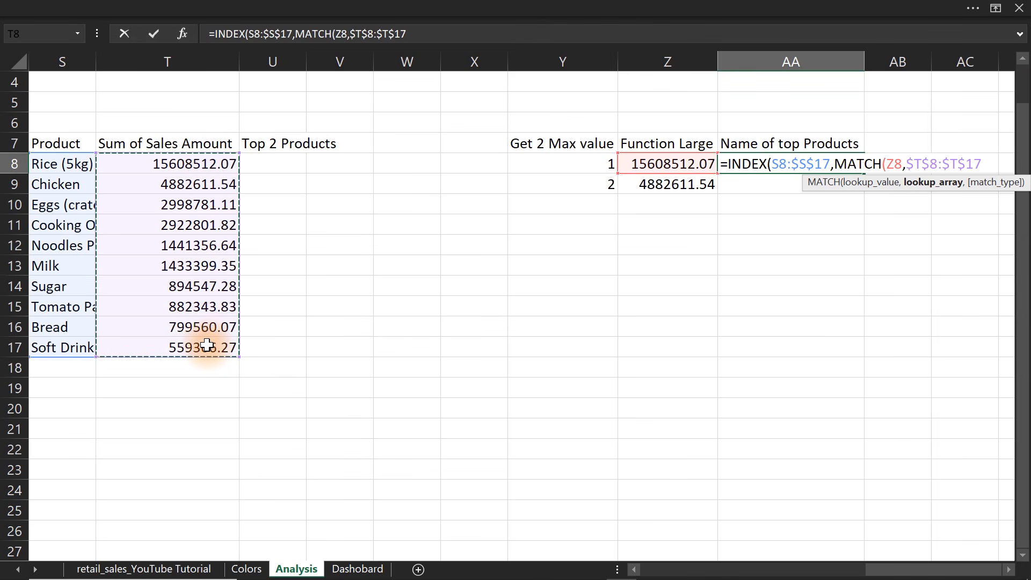
text(,)
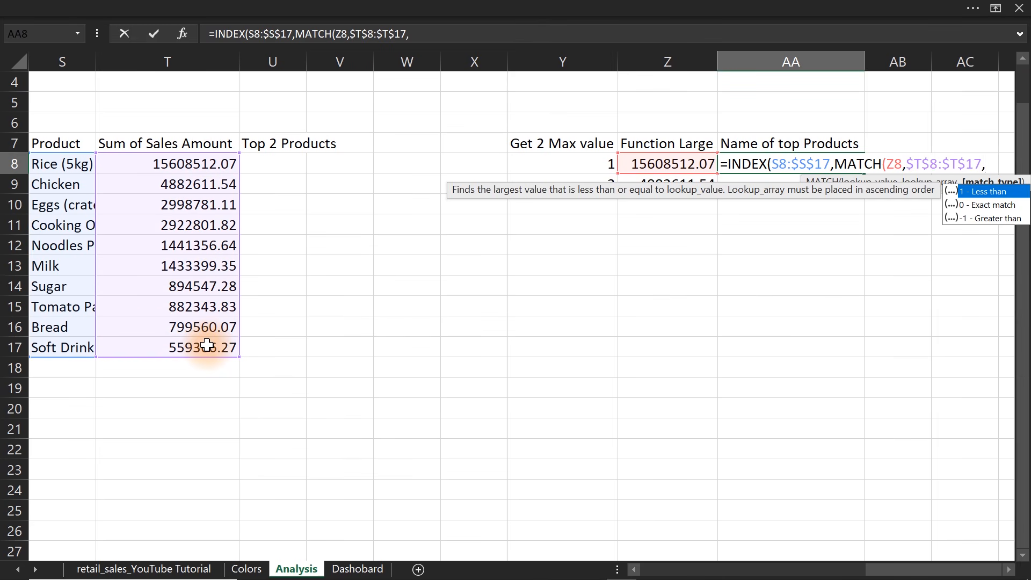
text(0)))
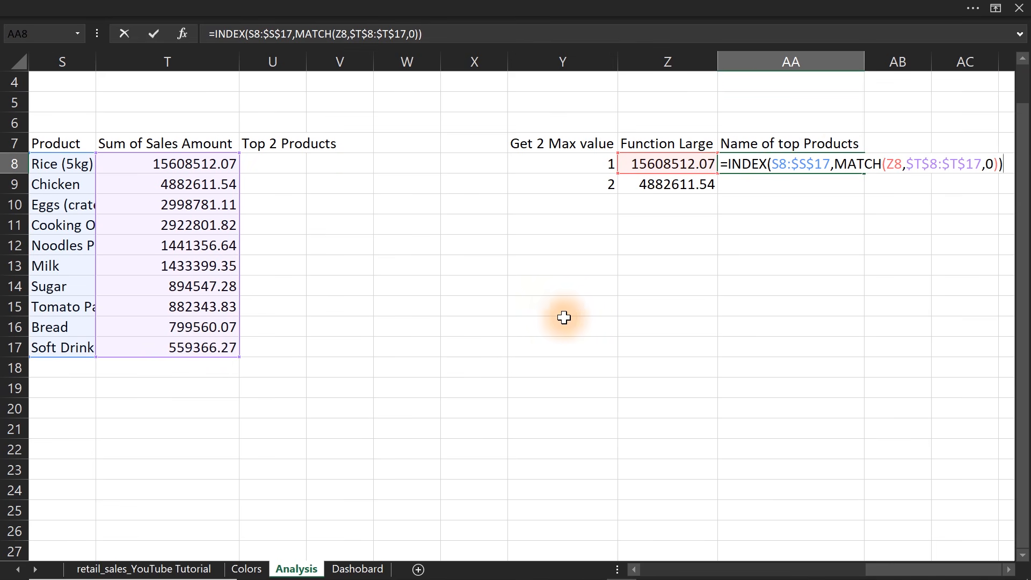
drag(834, 165, 998, 163)
key(ctrl+c)
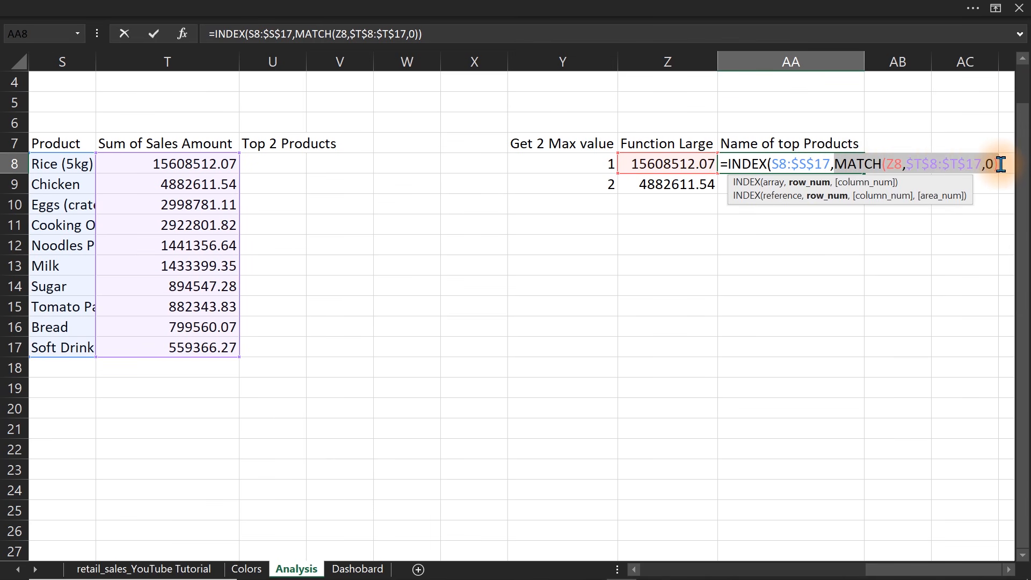
click(892, 163)
key(Return)
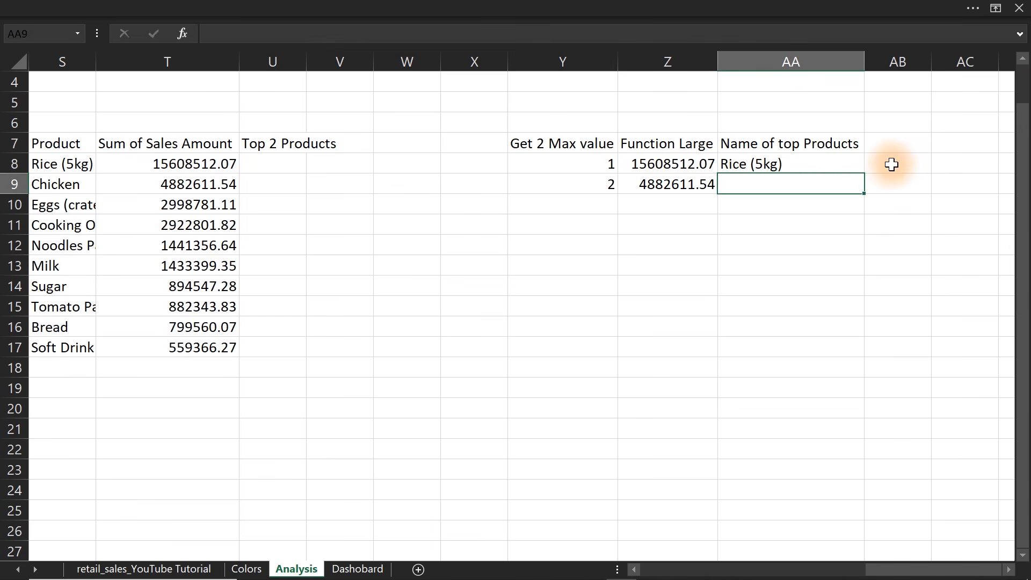
Fill the INDEX and MATCH formula from AA8 down to AA9.
click(851, 167)
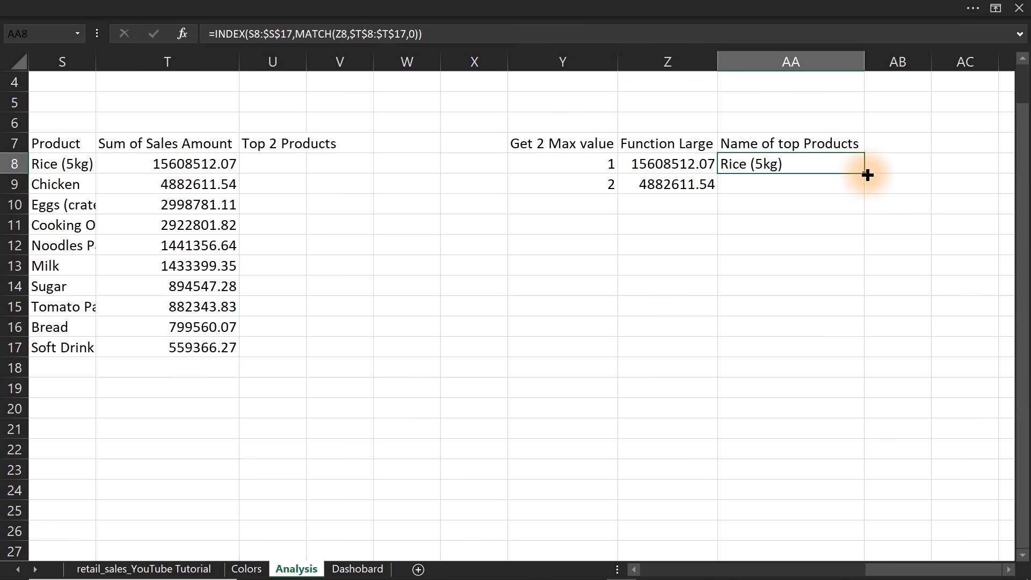
double_click(863, 173)
click(608, 168)
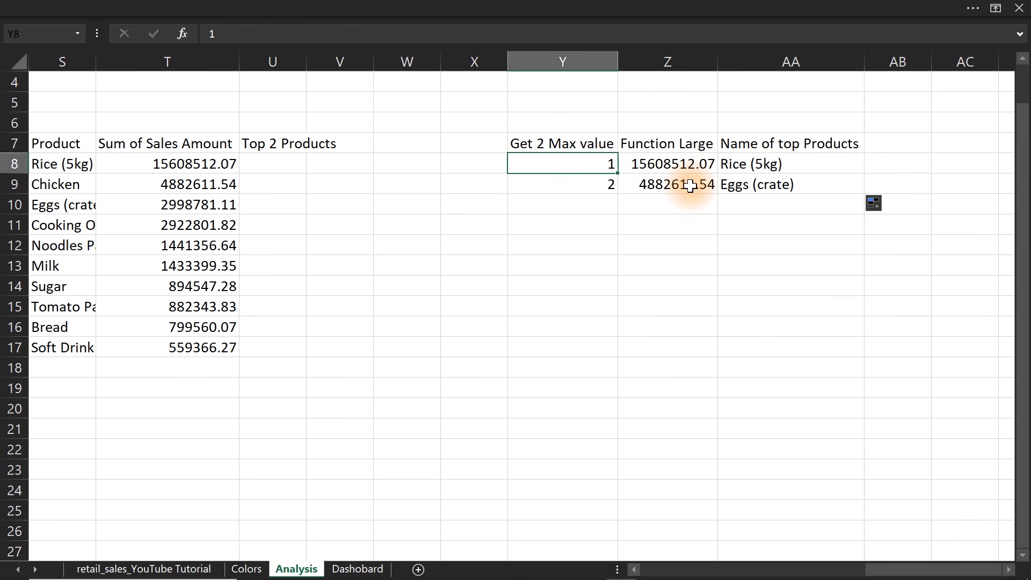
Examine the formulas in AA8 and AA9 and compare the array references used by INDEX.
click(775, 184)
double_click(775, 184)
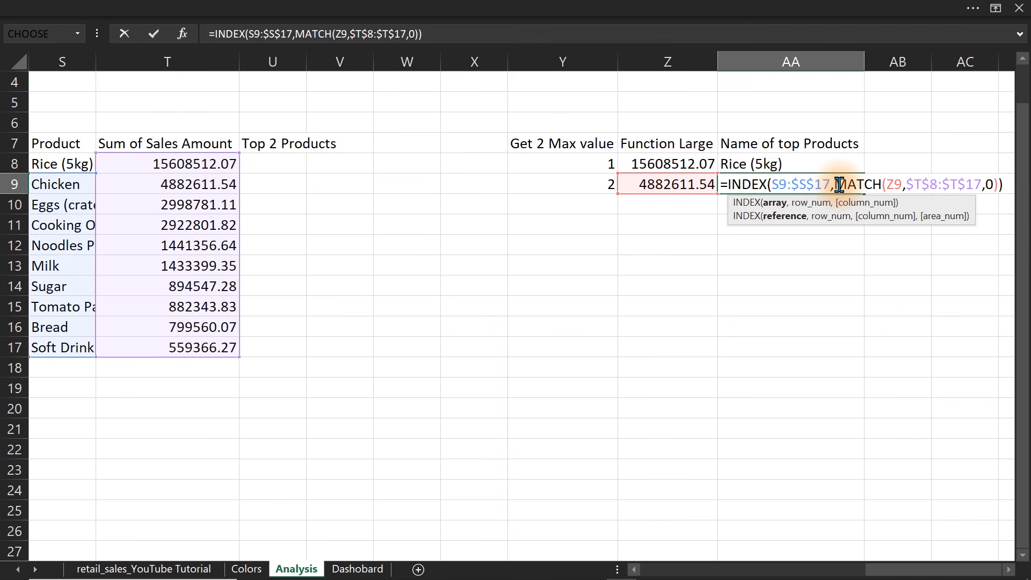
key(Escape)
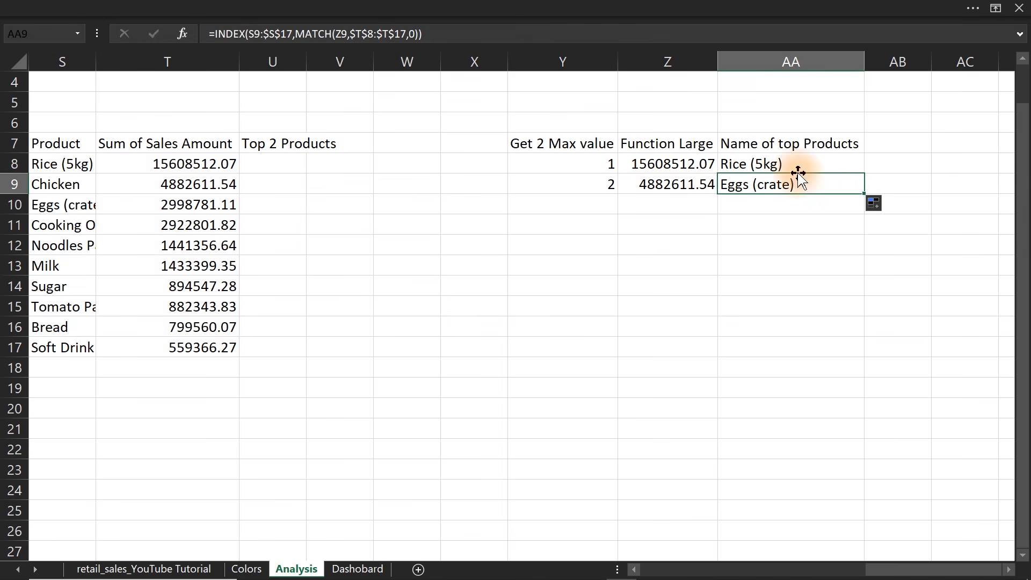
double_click(753, 164)
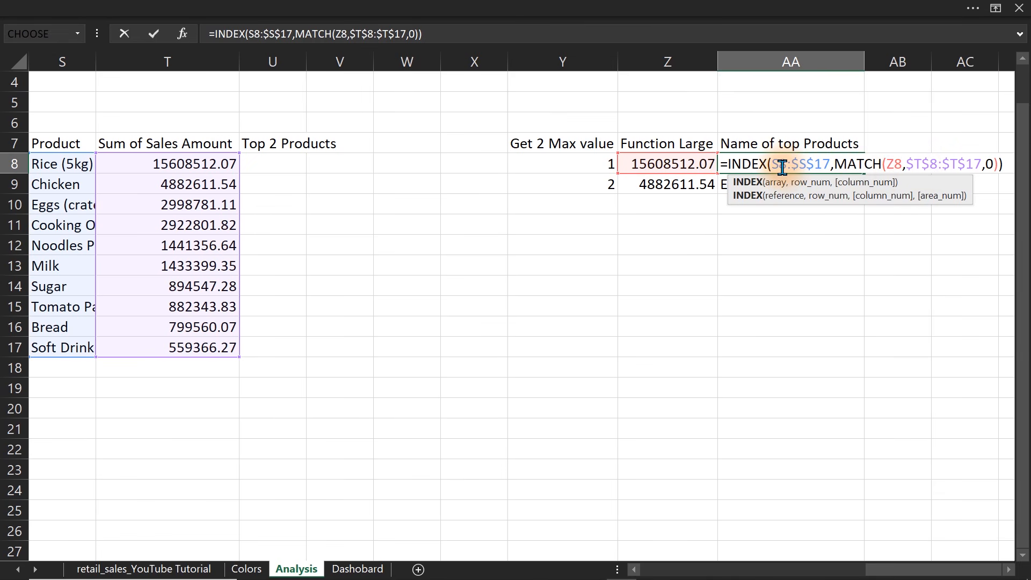
key(Escape)
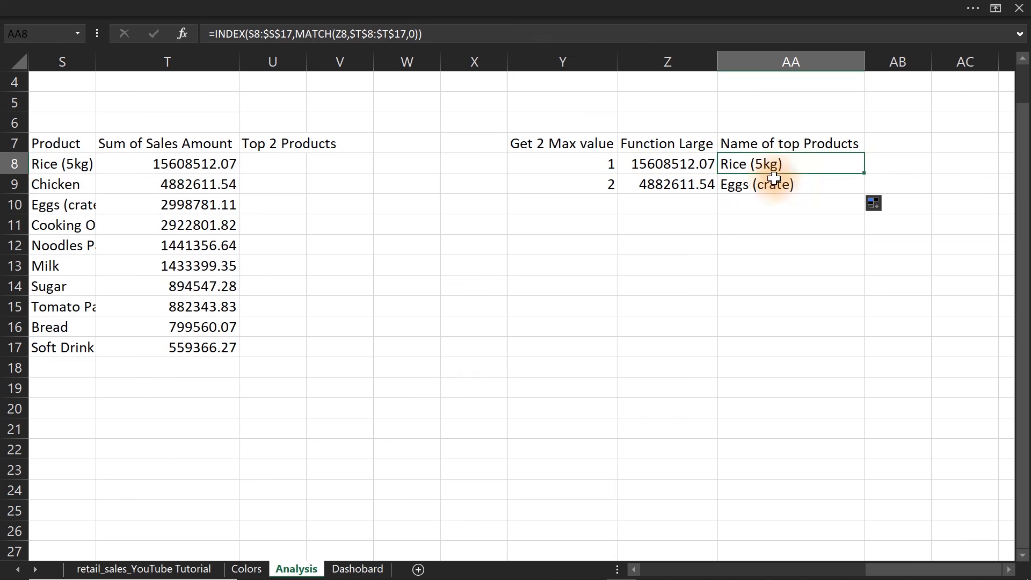
double_click(762, 184)
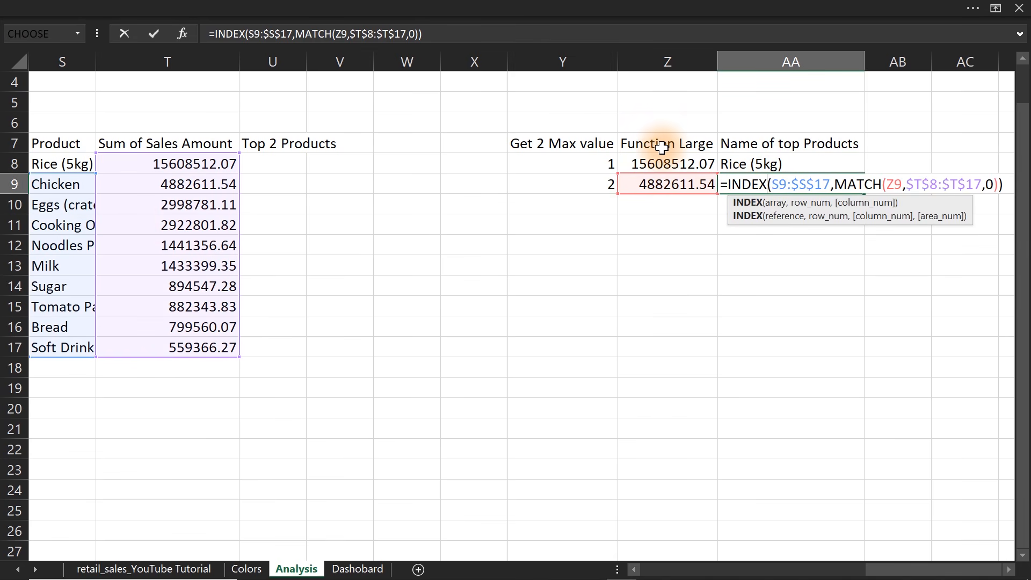
key(ctrl+Return)
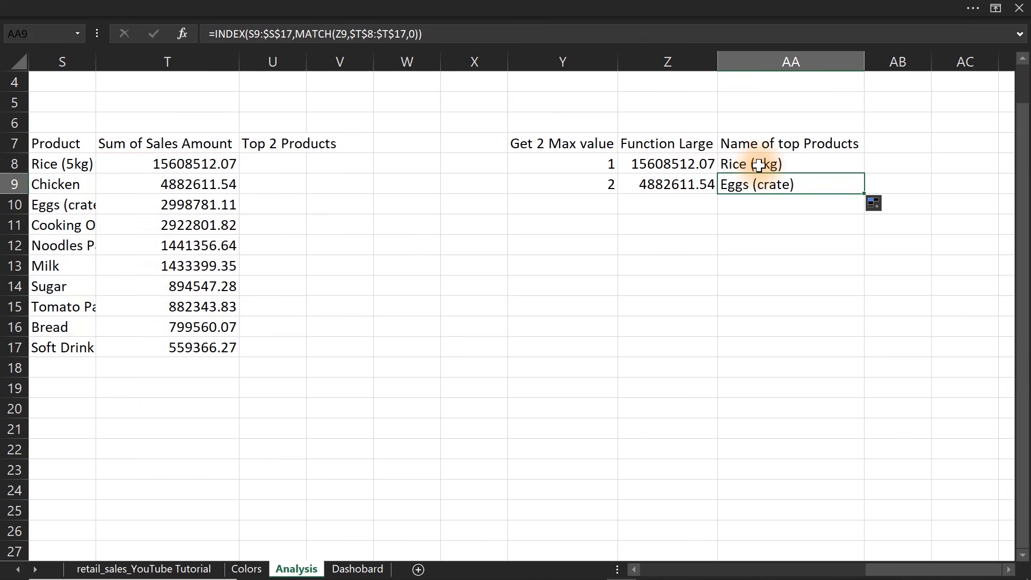
Lock the start of the INDEX array in AA8 as an absolute reference, making the range $S$8:$S$17.
double_click(758, 165)
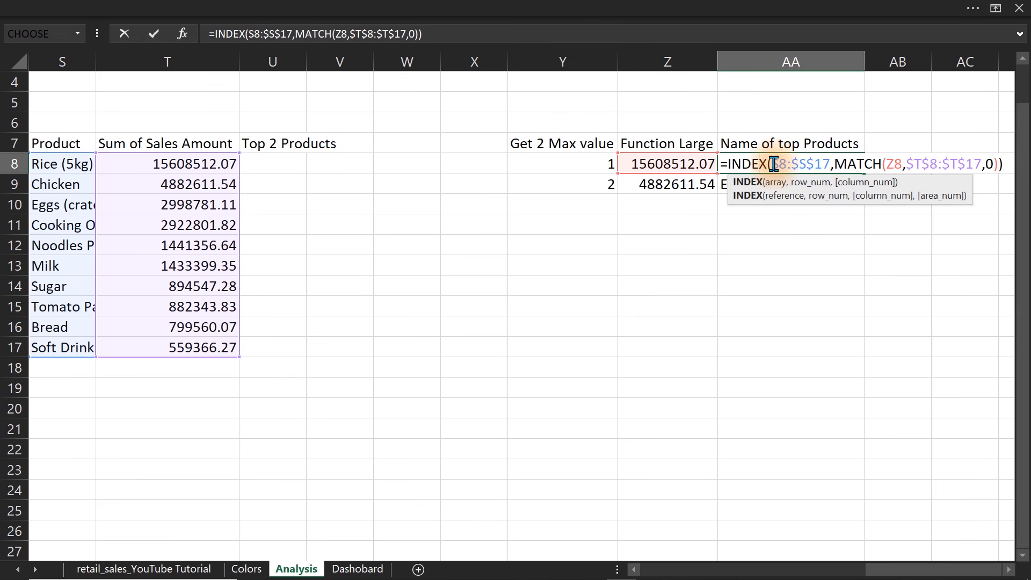
drag(773, 164, 786, 164)
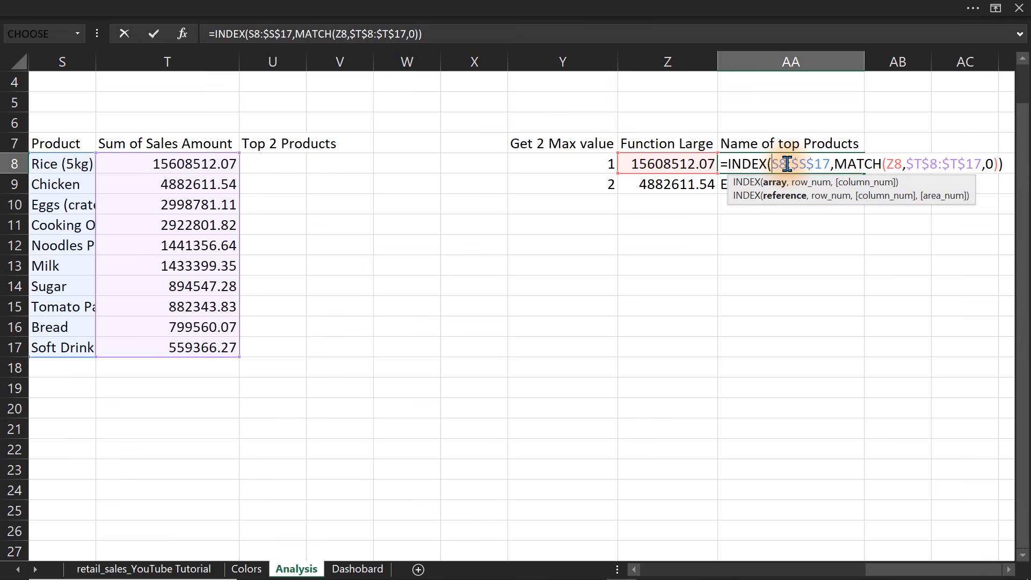
text($S)
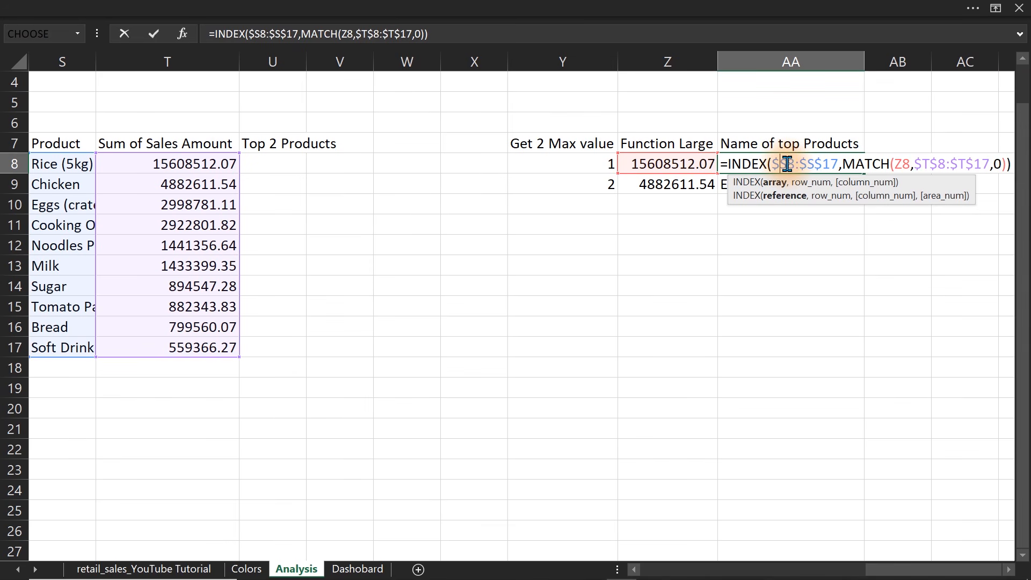
text($)
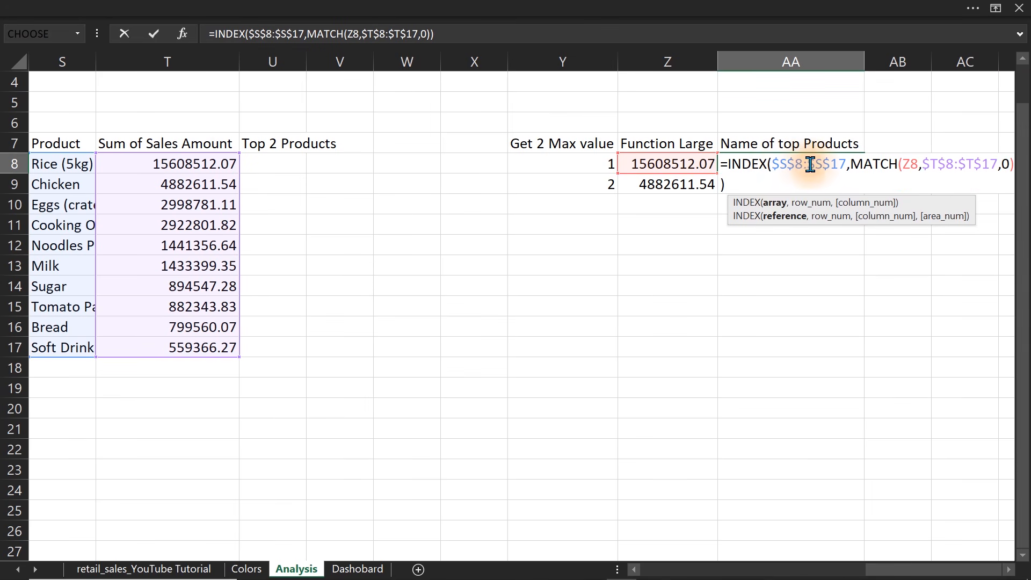
key(Return)
Fill the corrected AA8 formula down to AA9 and compare the names with the first two rows of the product table.
click(789, 163)
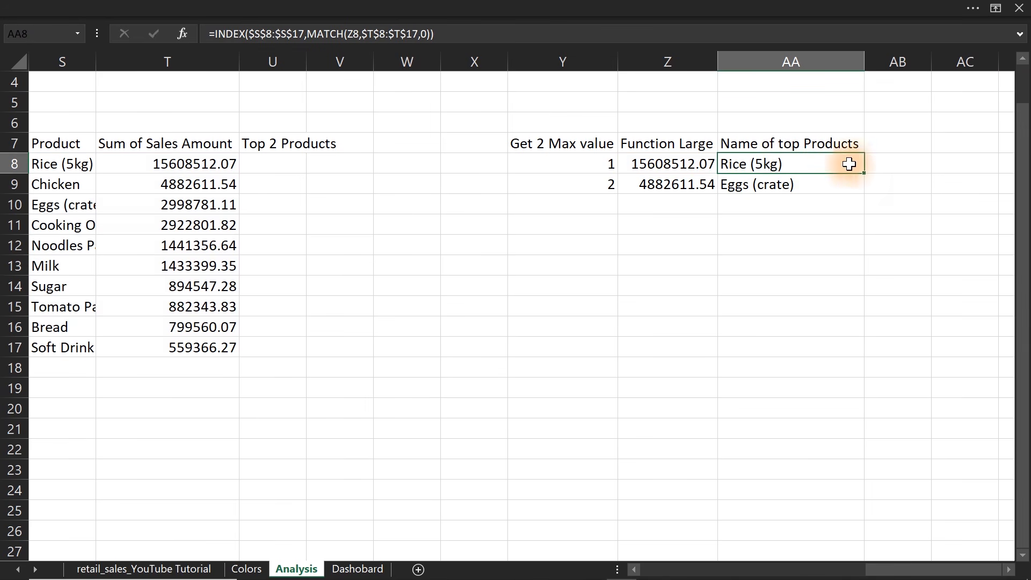
double_click(866, 172)
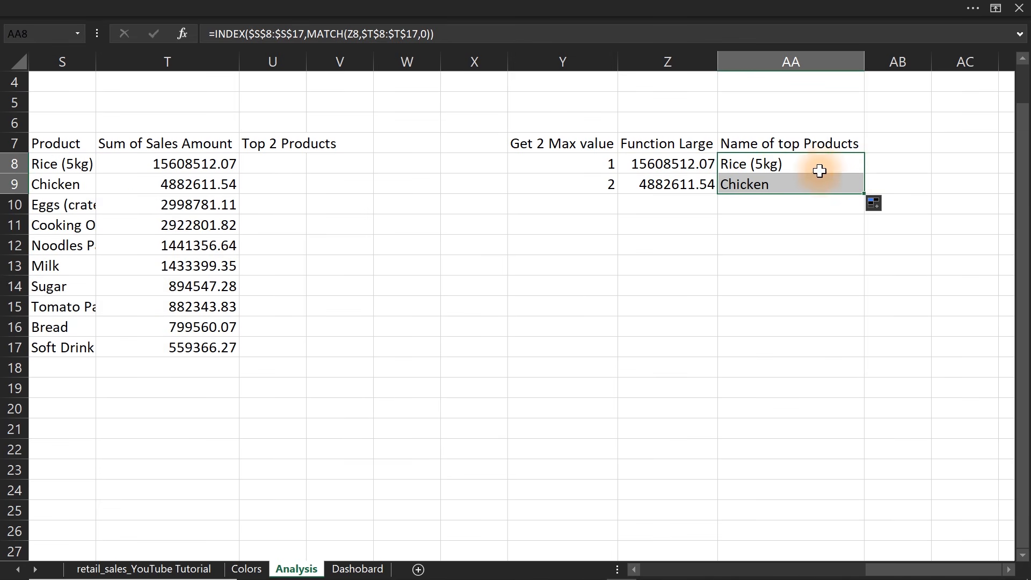
drag(67, 170, 167, 180)
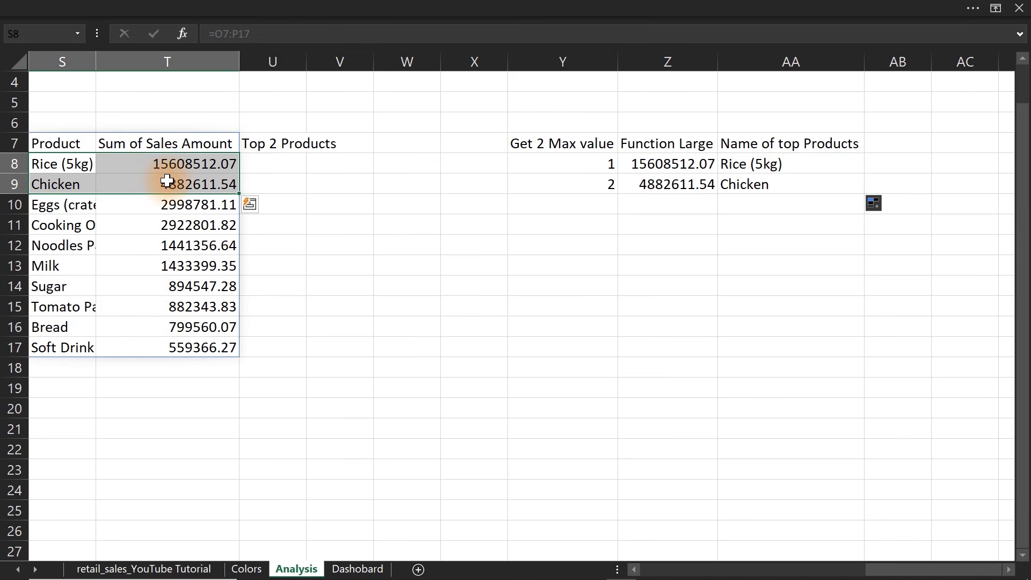
Enter the MATCH part separately in AB8 as =MATCH(Z8,$T$8:$T$17,0) and fill it down to AB9.
click(885, 159)
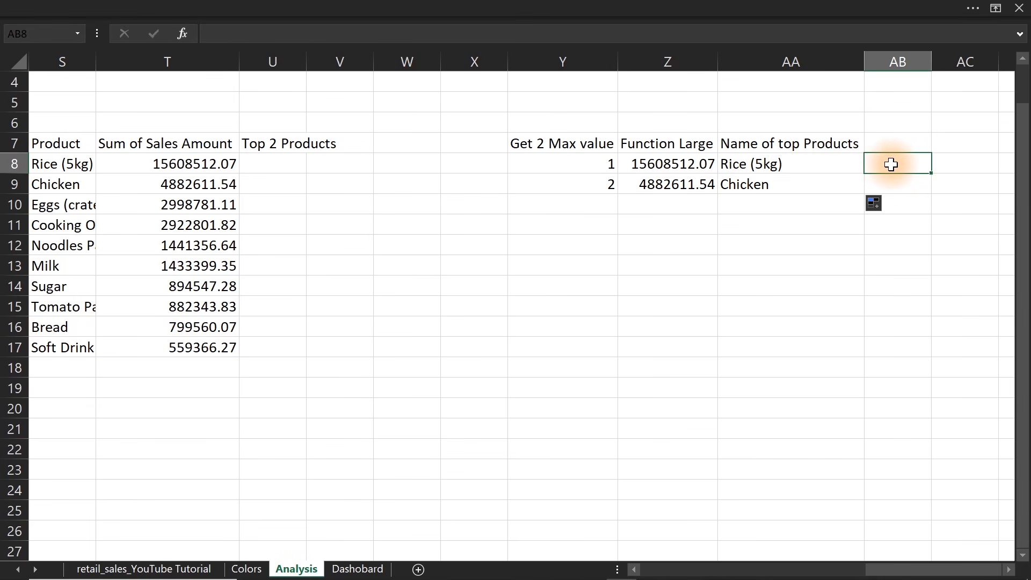
text(=)
key(ctrl+v)
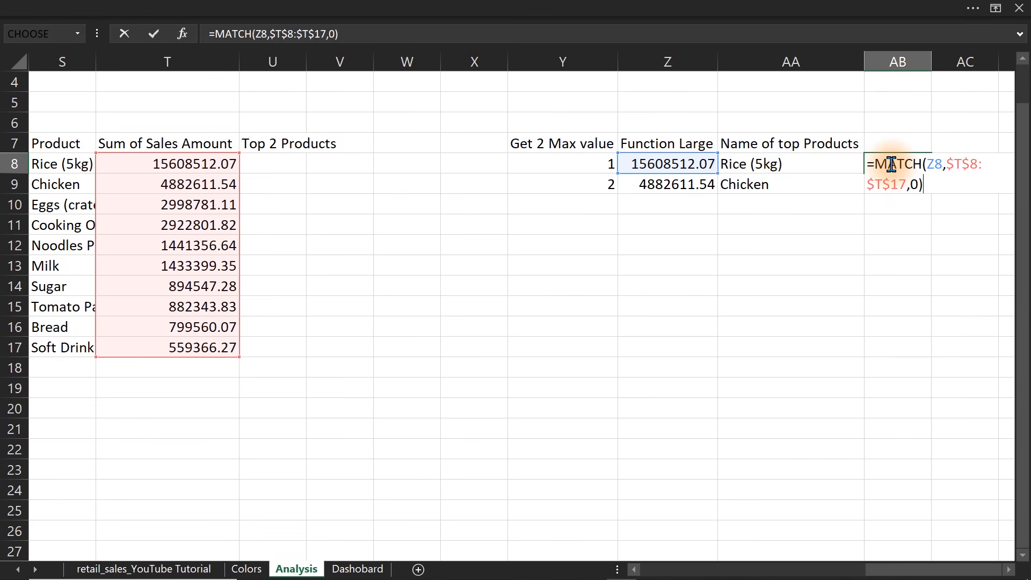
key(Return)
click(891, 164)
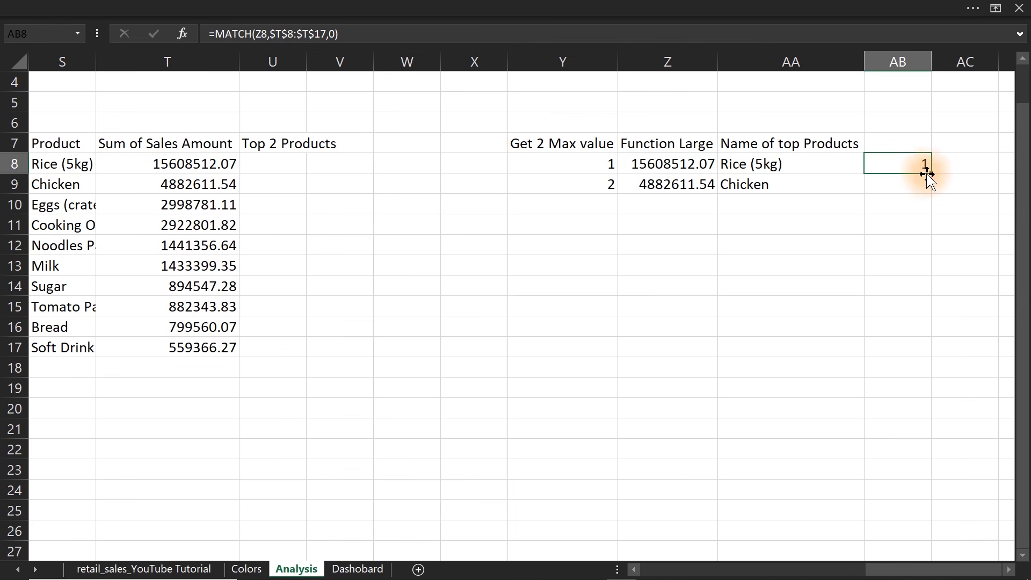
drag(930, 176, 927, 192)
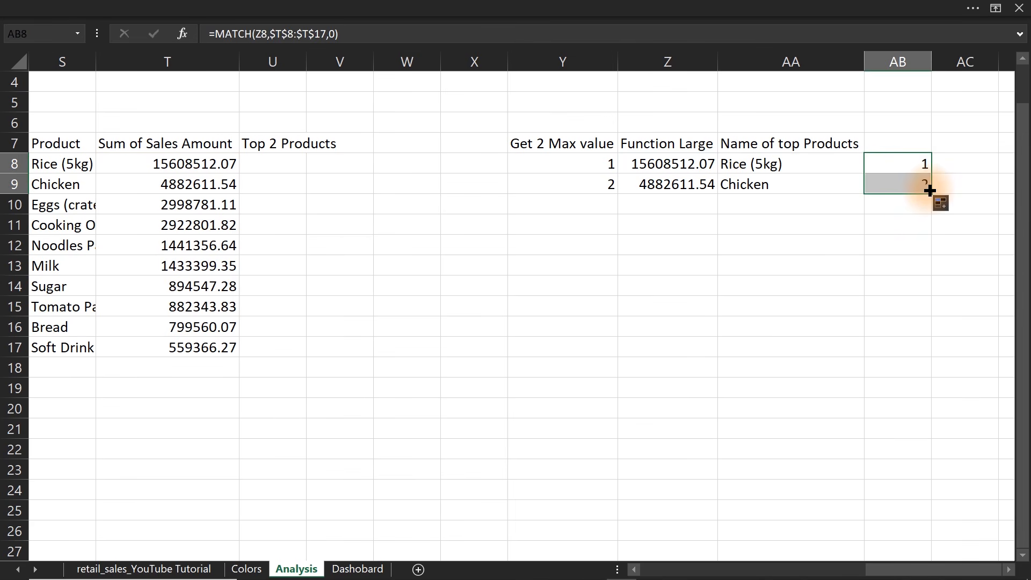
Review how the MATCH formula in AB8 relates to the LARGE value in Z9 and the product names in S8:S17.
click(1009, 569)
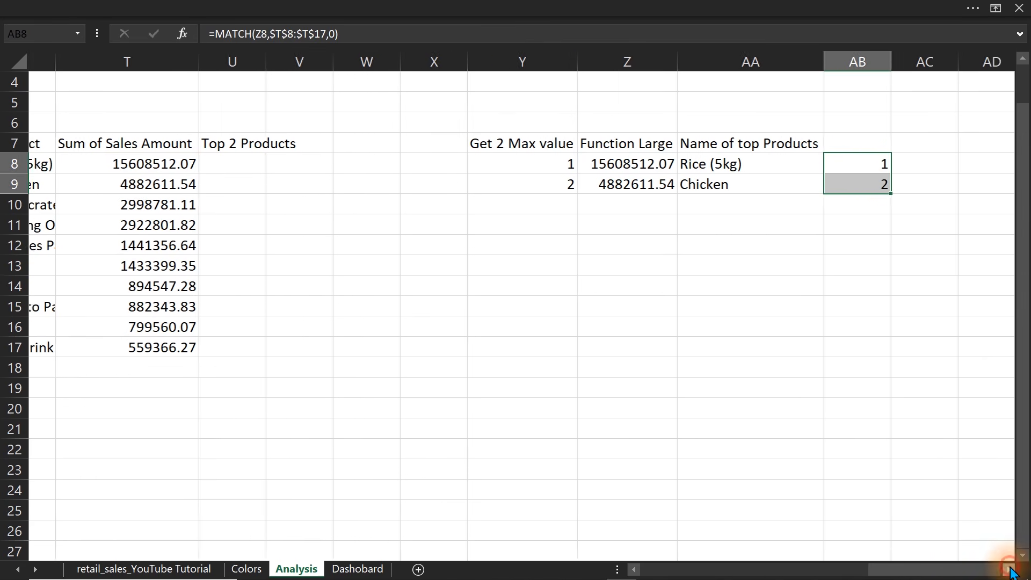
click(1009, 569)
double_click(686, 164)
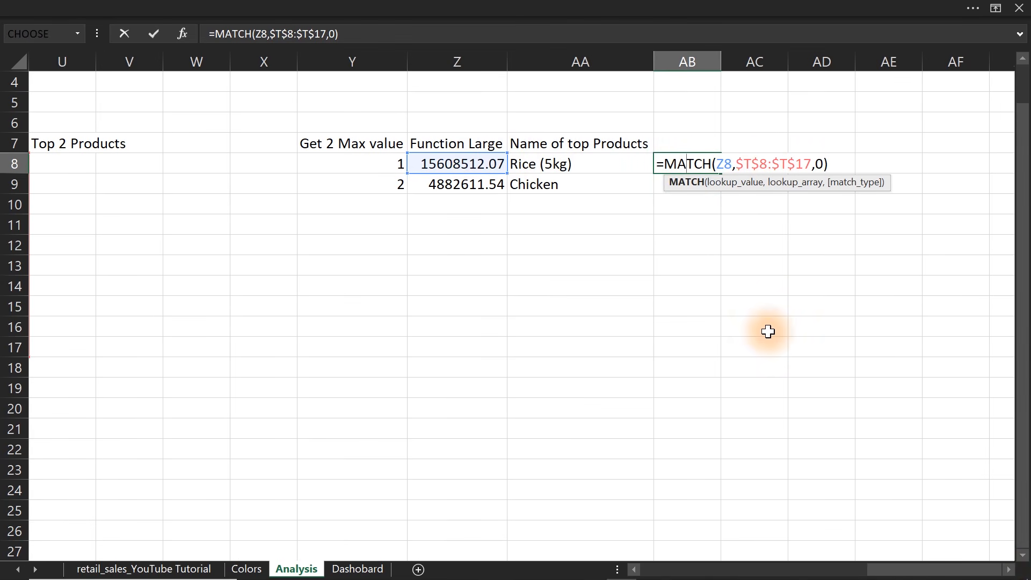
key(ctrl+Return)
drag(894, 570, 860, 574)
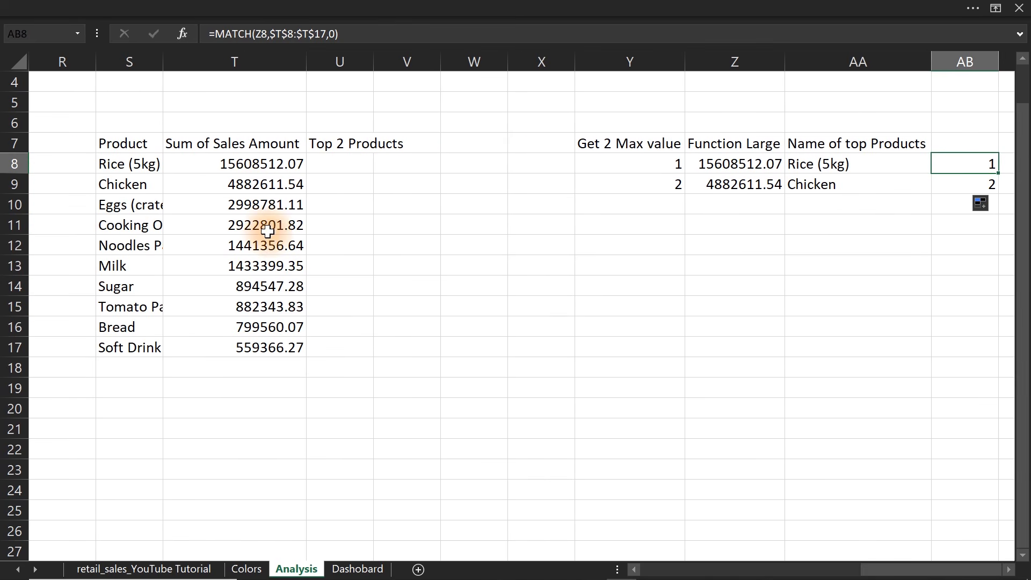
click(773, 185)
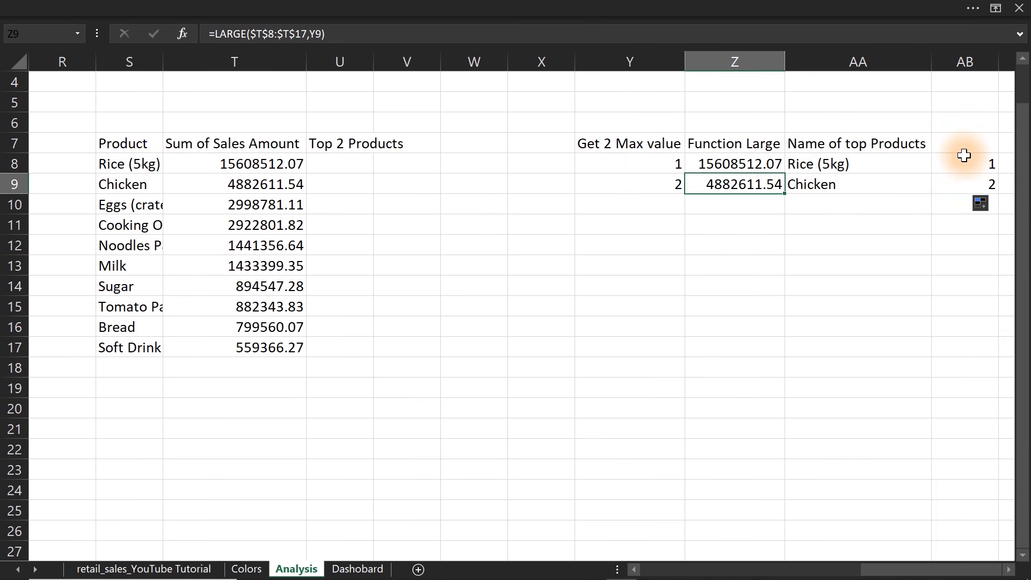
drag(110, 161, 120, 348)
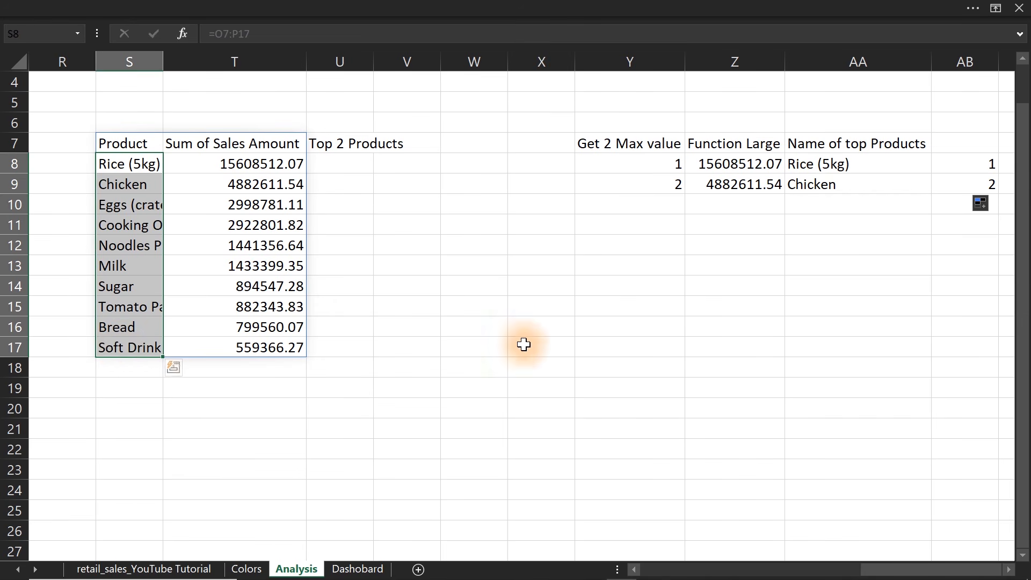
Label cell Y12 of the Analysis sheet "All Sales".
click(660, 244)
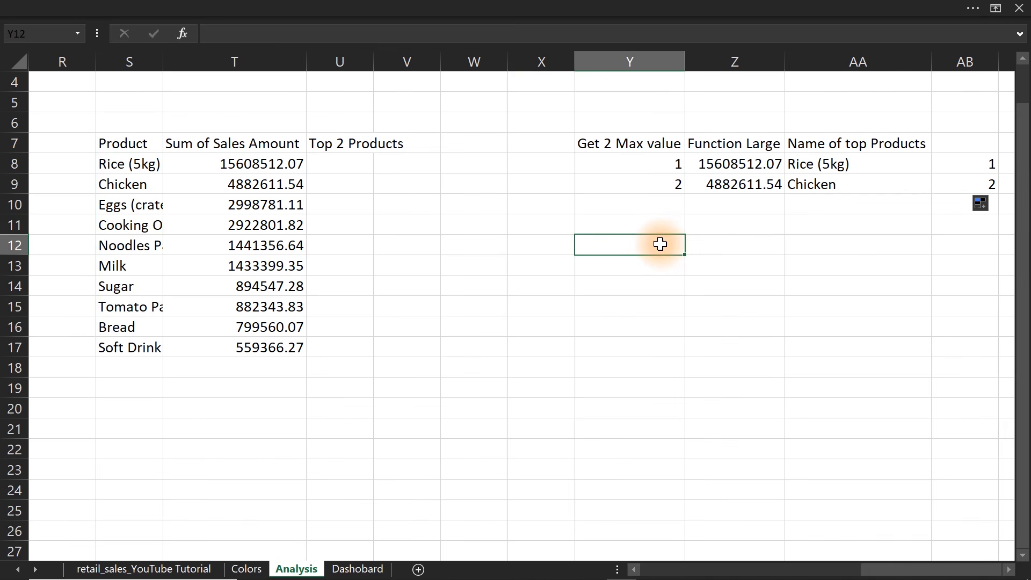
text(All Sales)
key(Return)
key(Right)
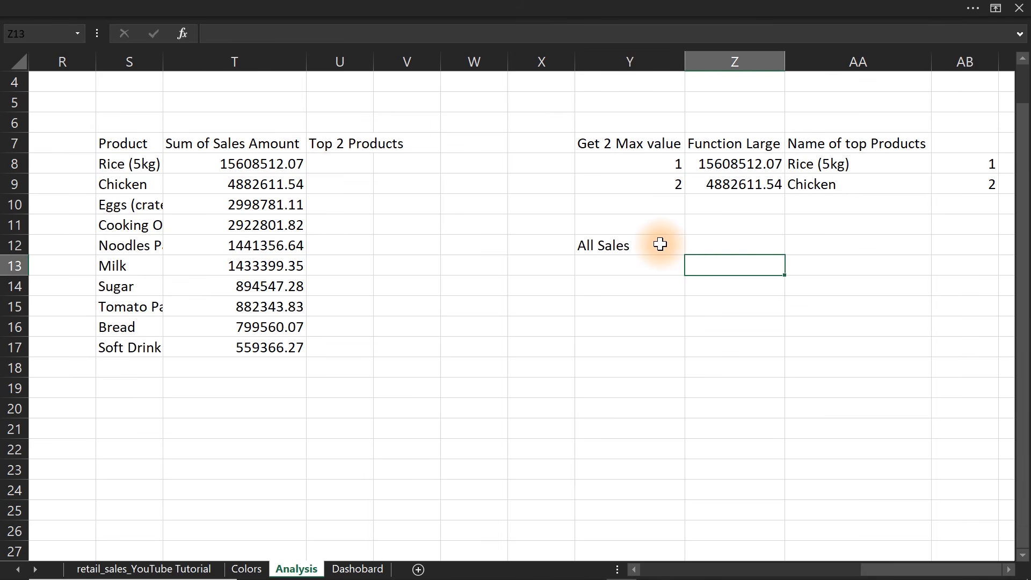
key(Up)
text(=)
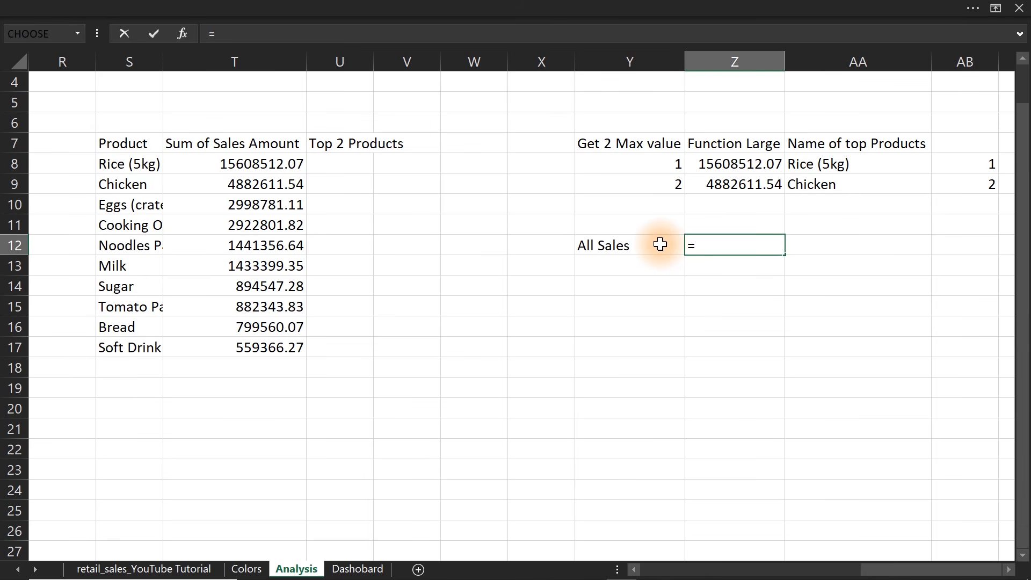
text(sum)
key(Tab)
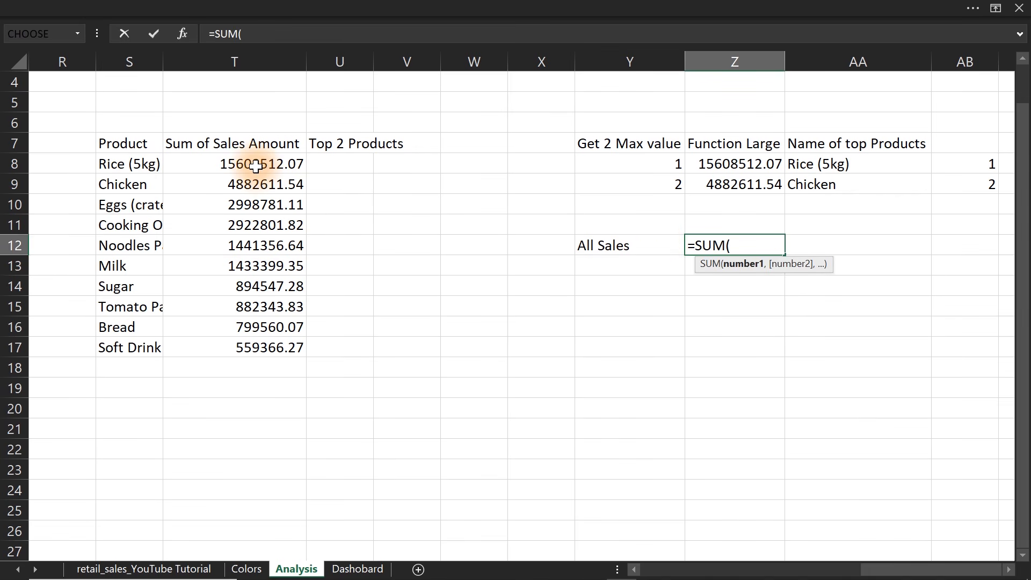
key(Escape)
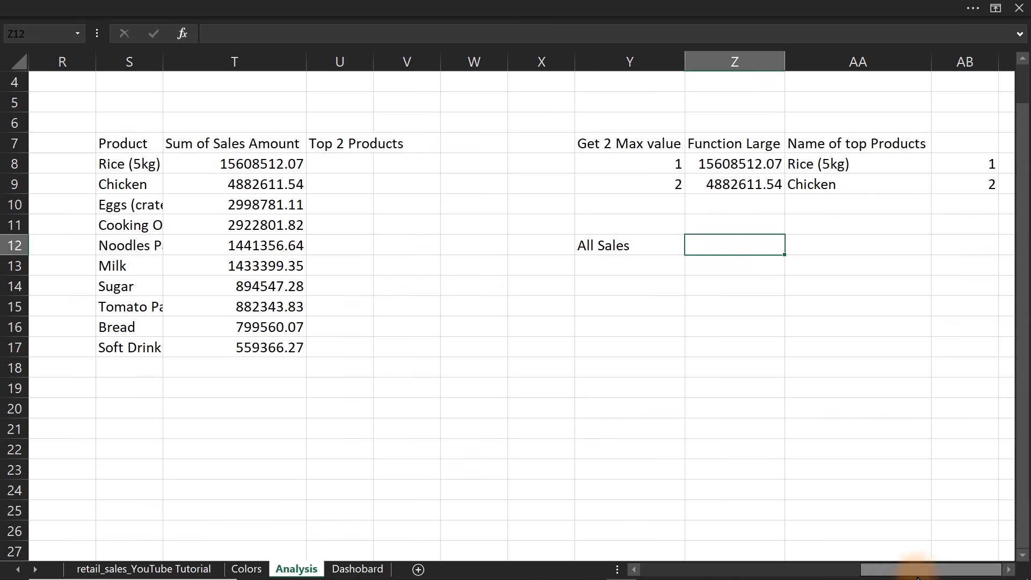
Define the name All_Sales for the pivot table's Sales Amount cell H8.
mouse_move(902, 555)
click(927, 533)
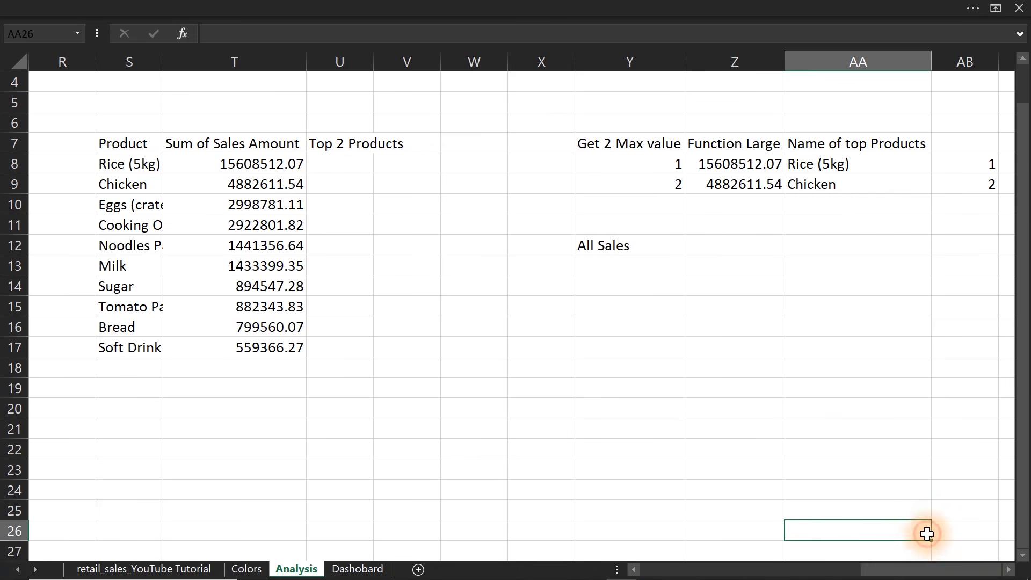
drag(920, 568, 658, 567)
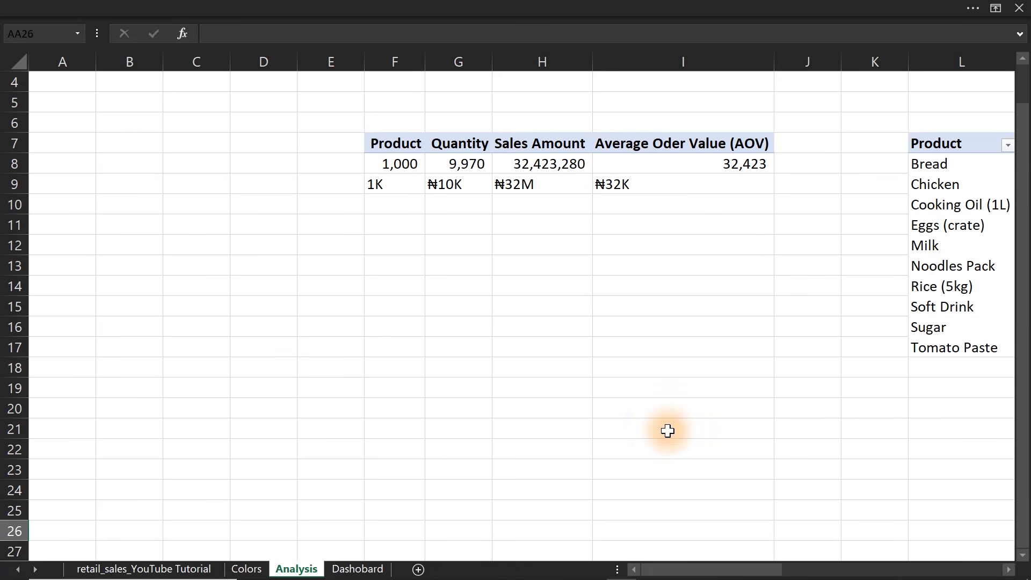
click(561, 167)
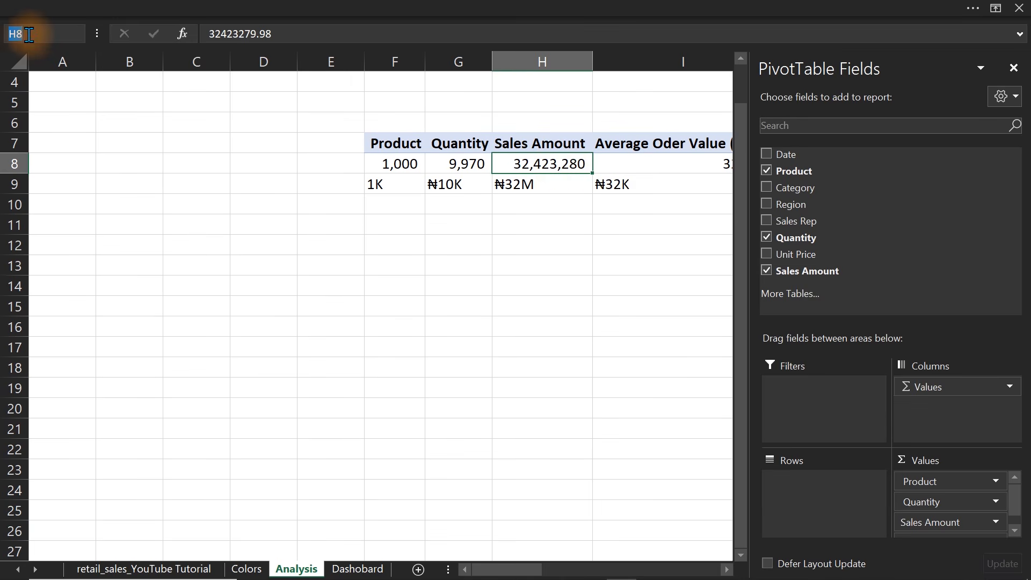
click(20, 34)
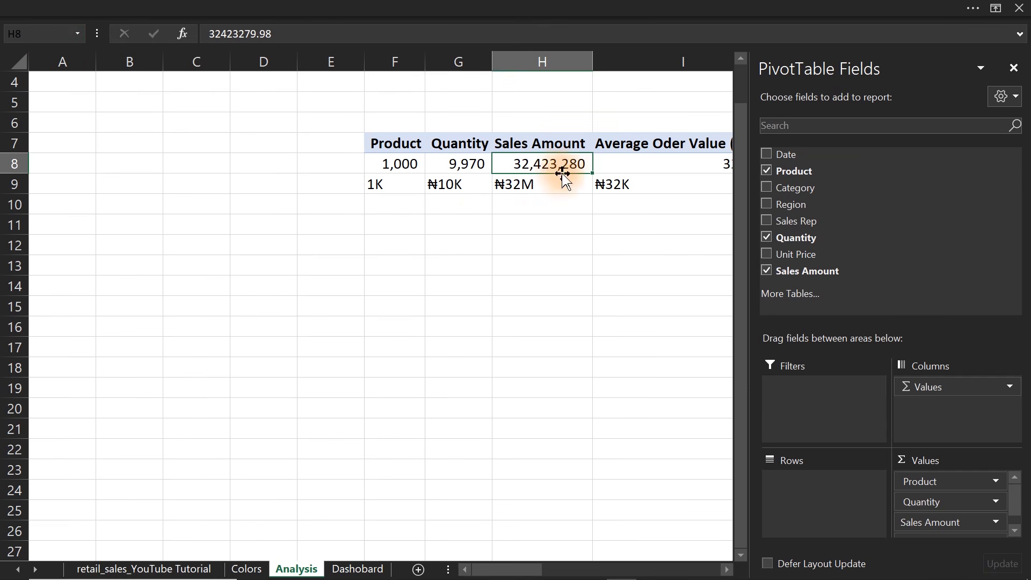
click(38, 36)
text(All)
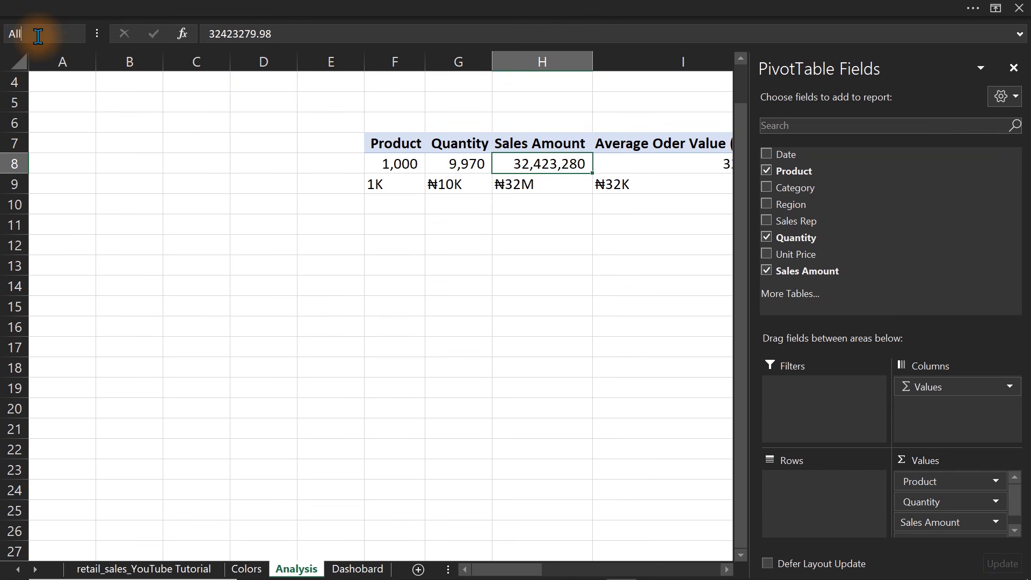
text(_Sales)
key(Return)
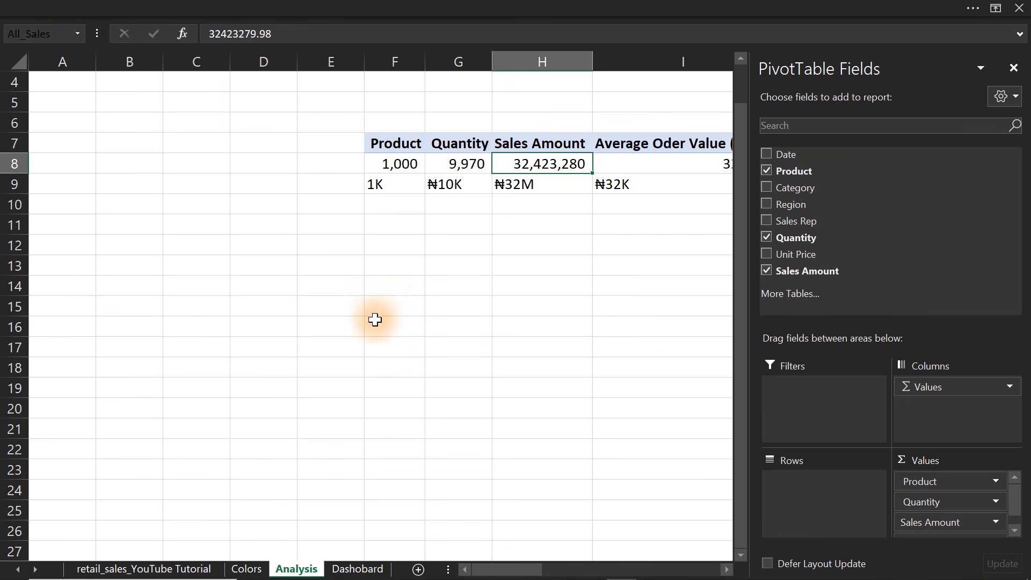
Enter the formula =All_Sales in Z12, beside the All Sales label.
click(398, 346)
drag(752, 568, 972, 568)
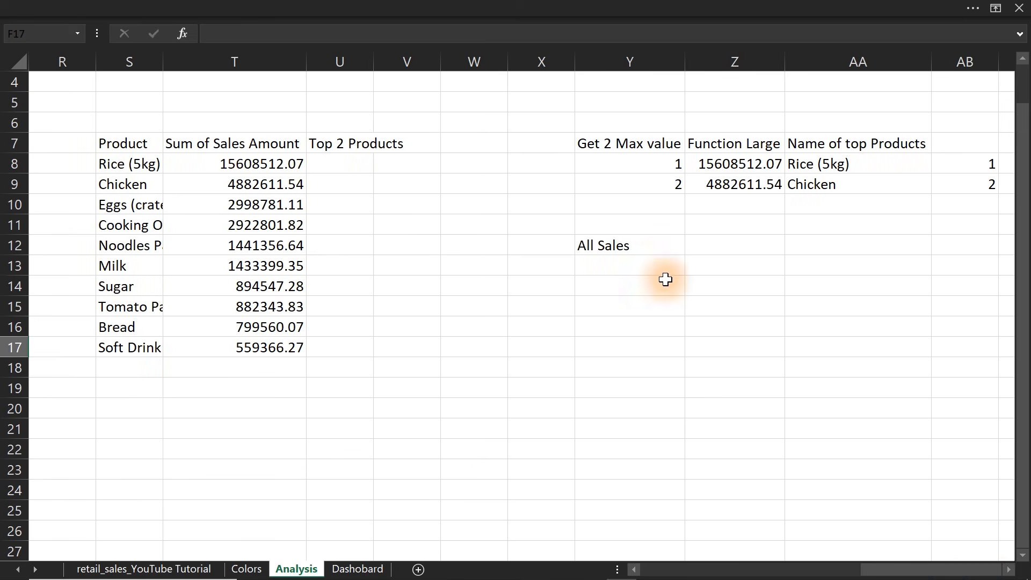
click(695, 244)
text(=all)
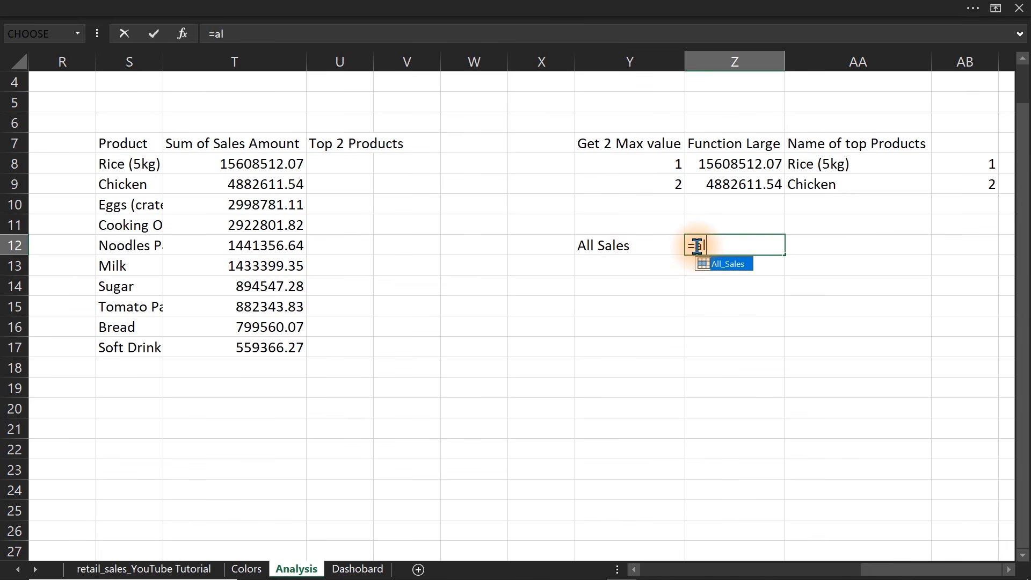
key(Tab)
key(Return)
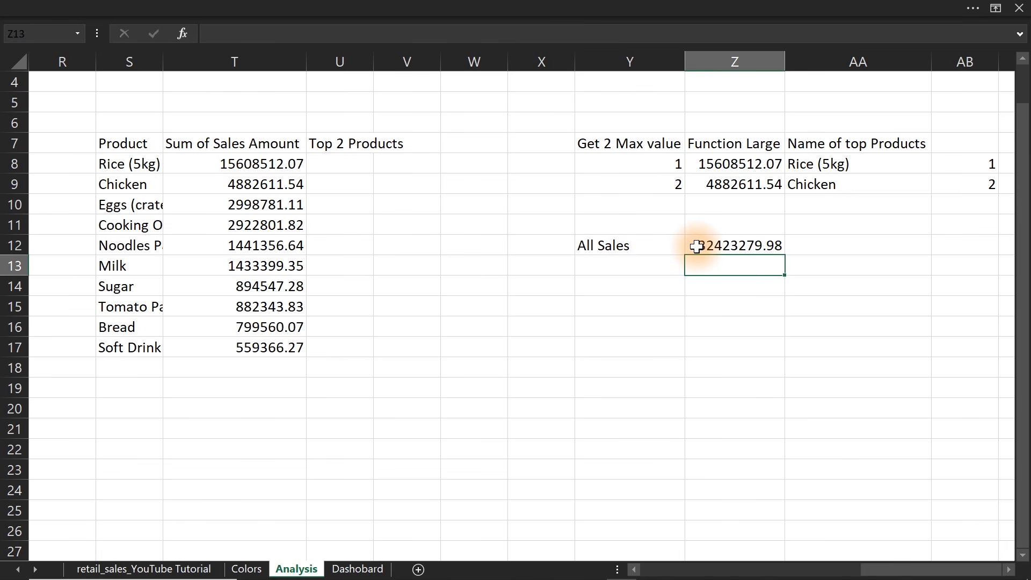
Format the all-sales figure in Z12 with thousands separators and no decimal places.
click(753, 247)
click(386, 8)
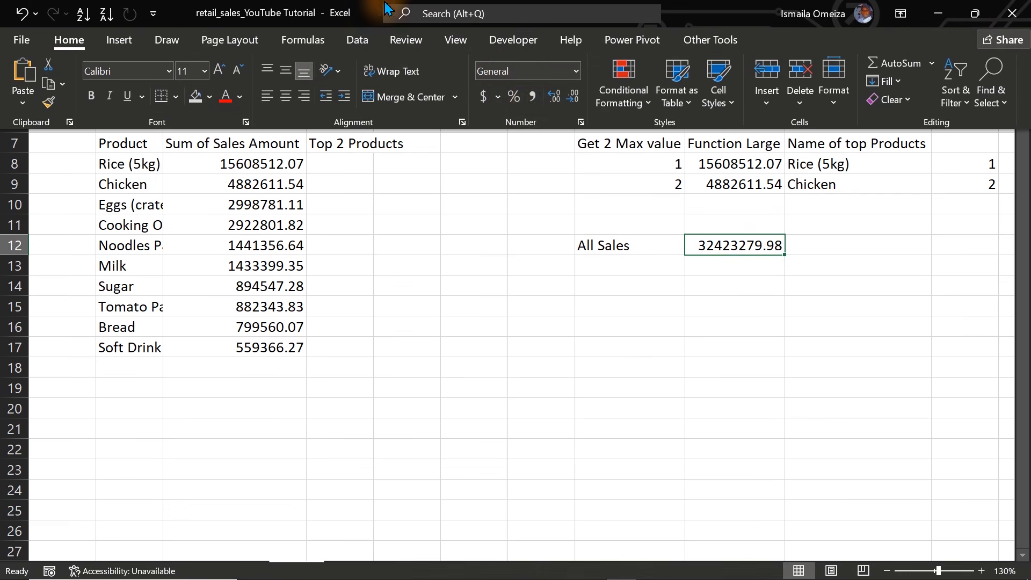
click(535, 97)
click(578, 100)
click(580, 104)
click(712, 285)
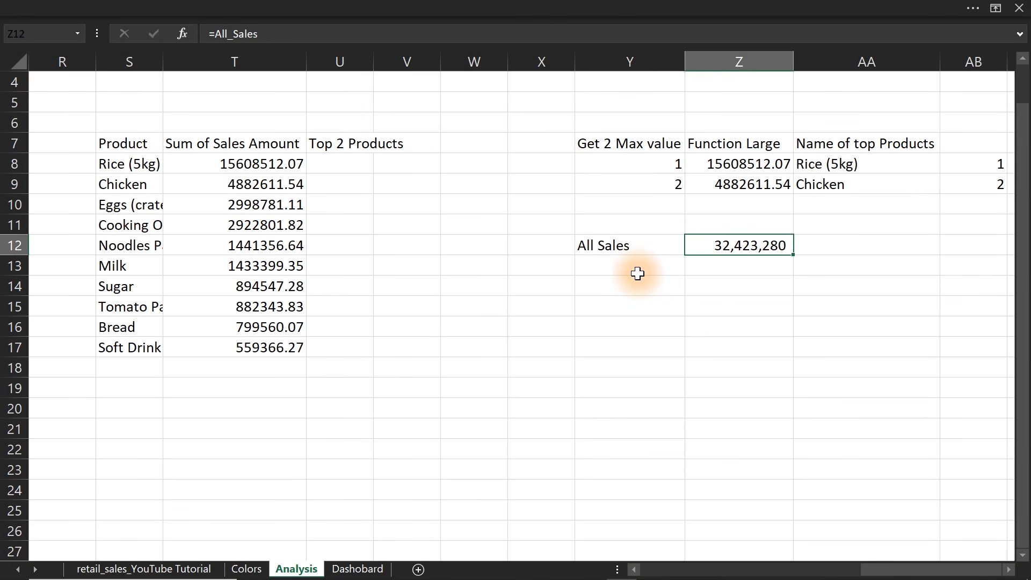
Label cell Y14 "Top products percentage contribution".
click(615, 281)
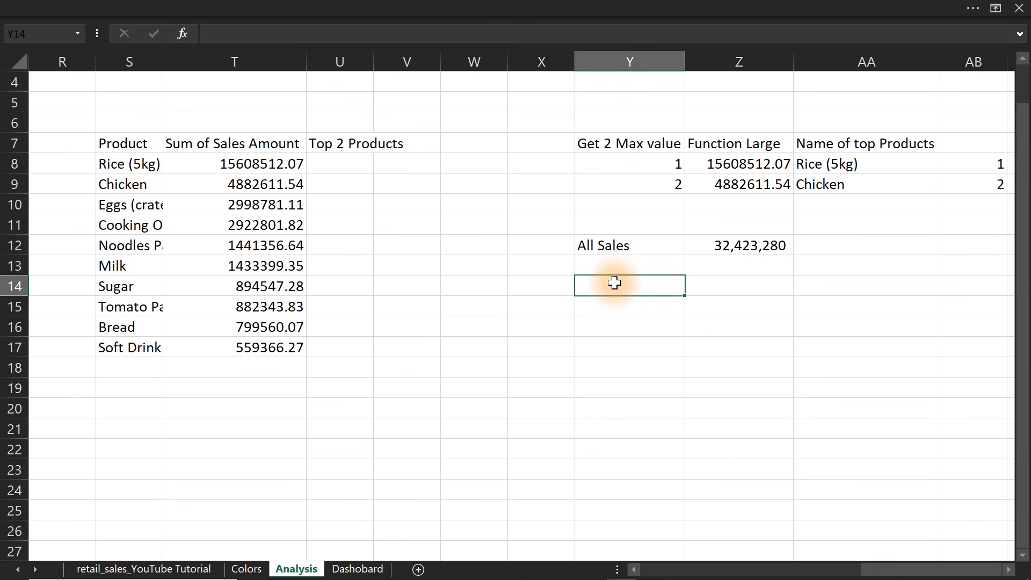
text(Top produc)
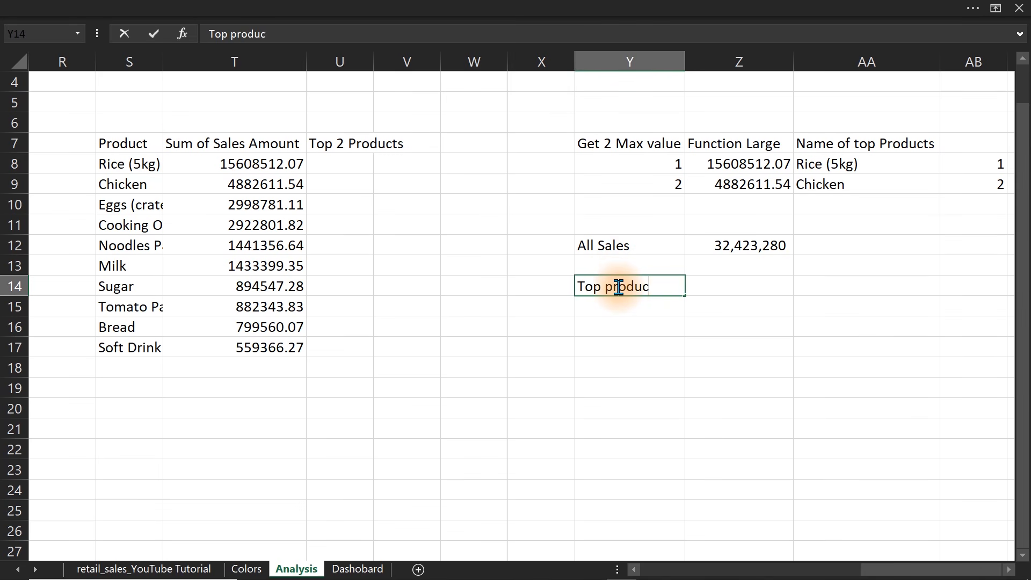
text(ts percentage contribution)
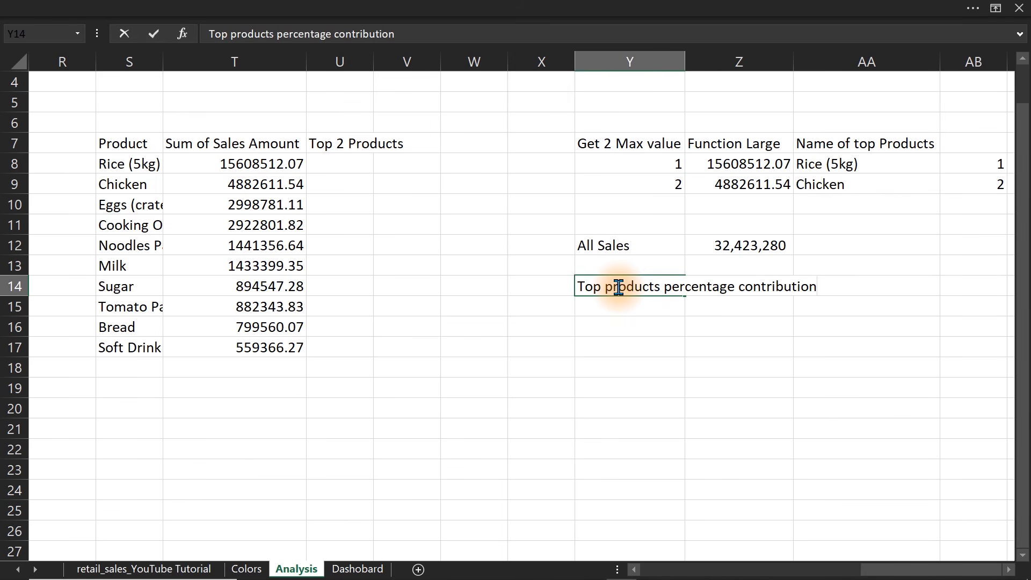
key(Return)
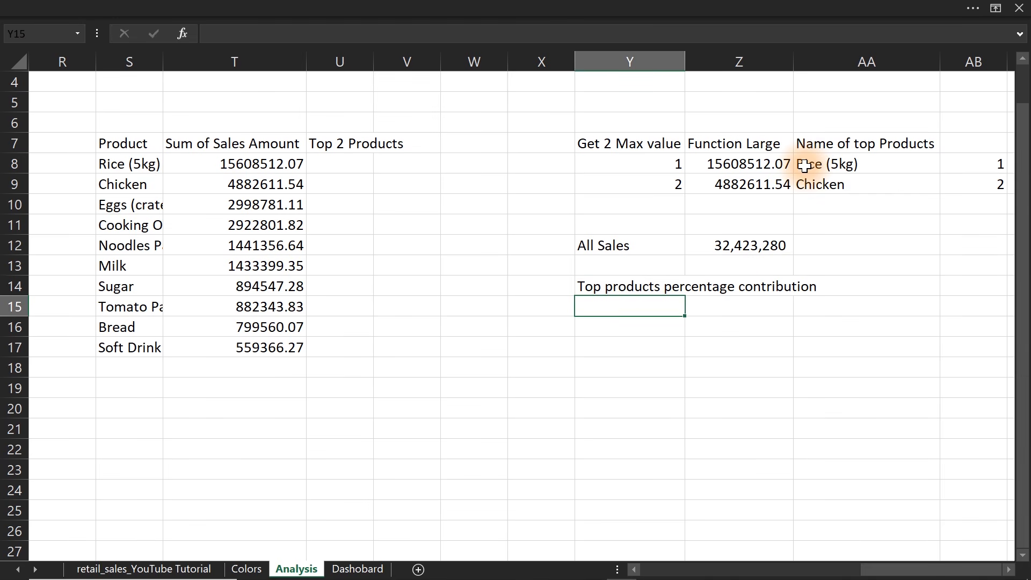
Calculate the top two products' share of sales in Y15 with the formula =SUM(Z8:Z9)/All_Sales.
text(=)
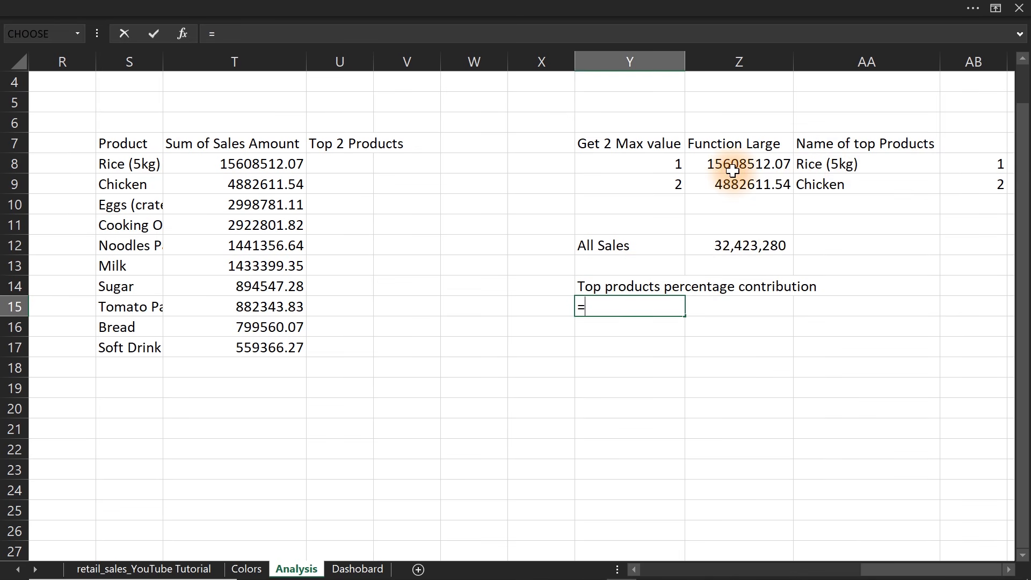
text(sum)
key(Tab)
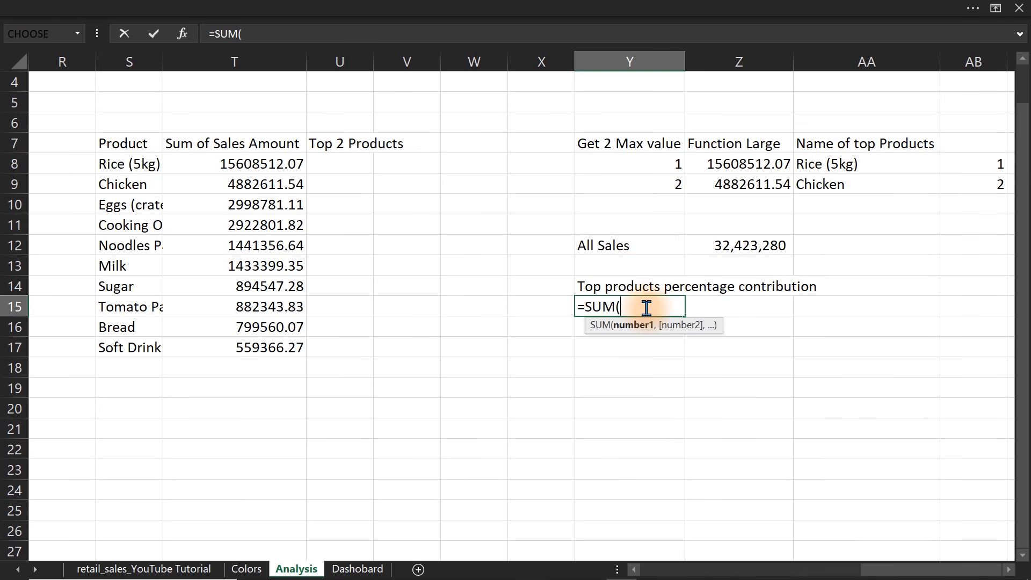
drag(719, 165, 734, 187)
text()/all)
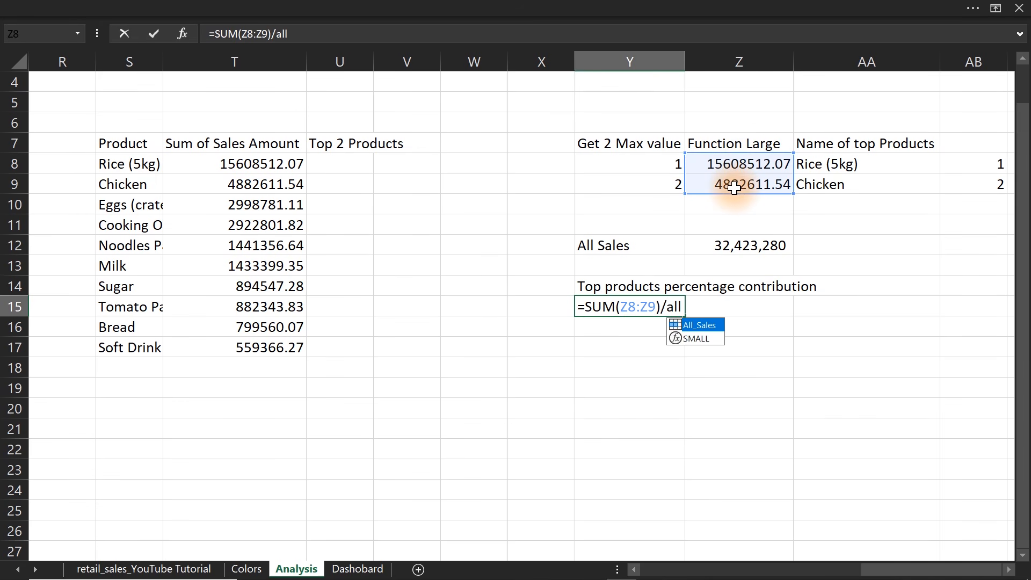
key(Tab)
key(Return)
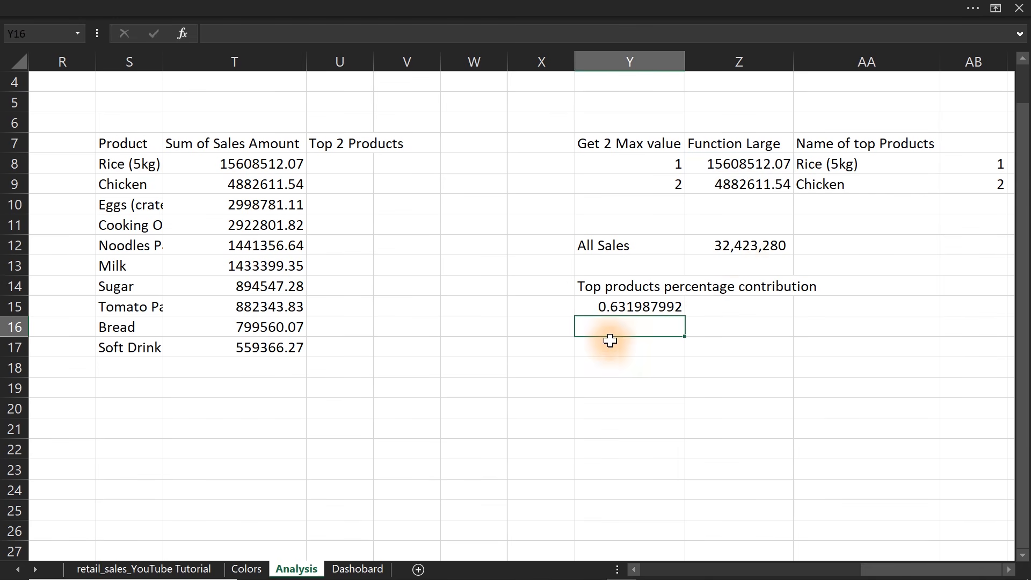
Format the contribution in Y15 as a percentage with 2 decimal places.
click(612, 306)
key(ctrl+1)
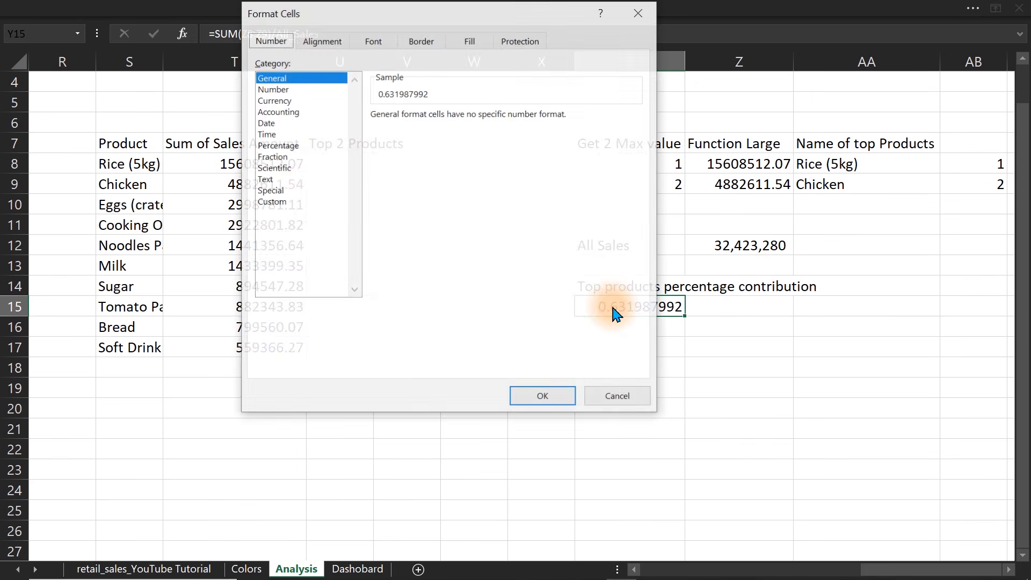
click(274, 145)
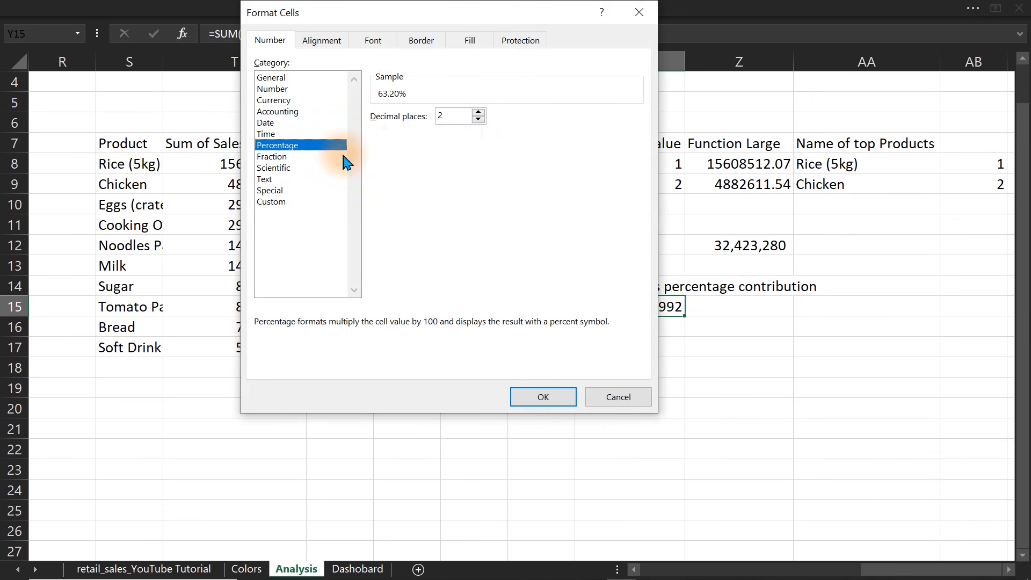
click(572, 395)
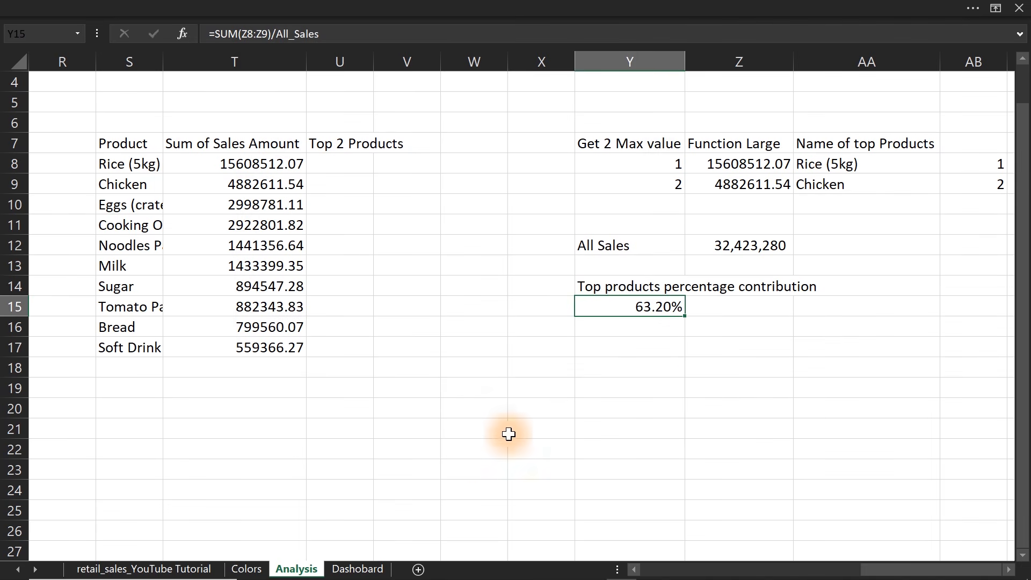
click(247, 569)
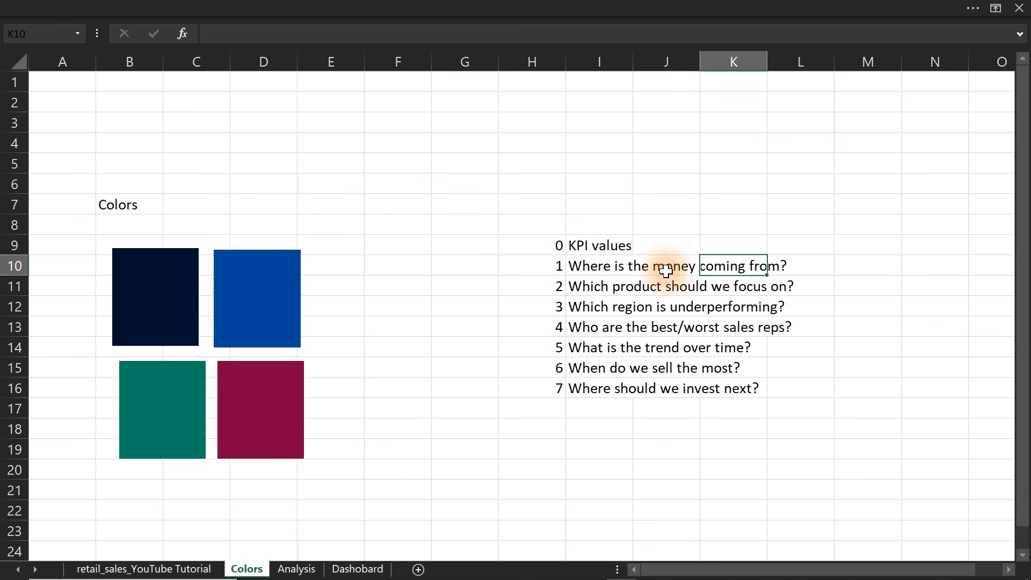
click(346, 569)
click(309, 569)
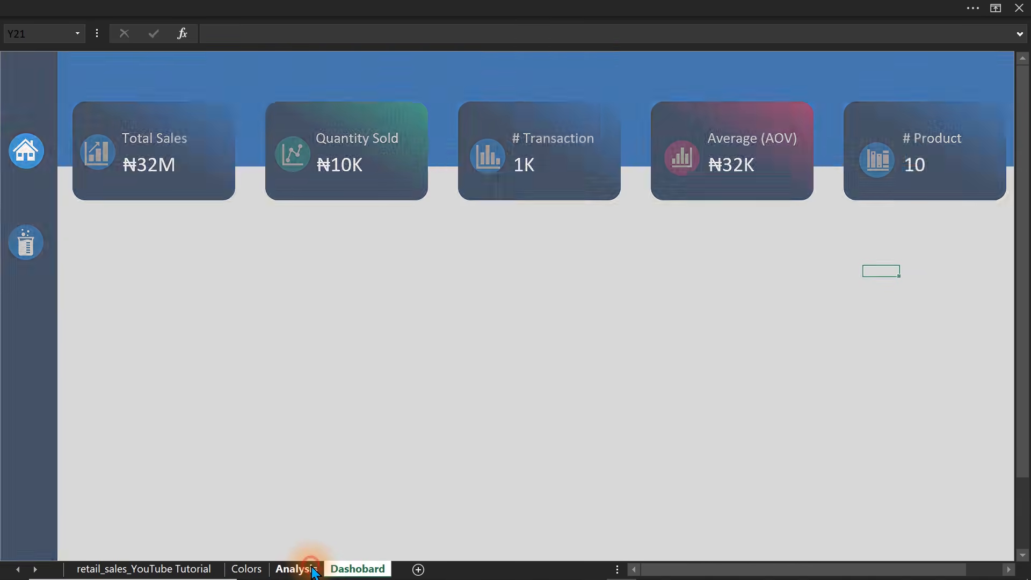
click(596, 348)
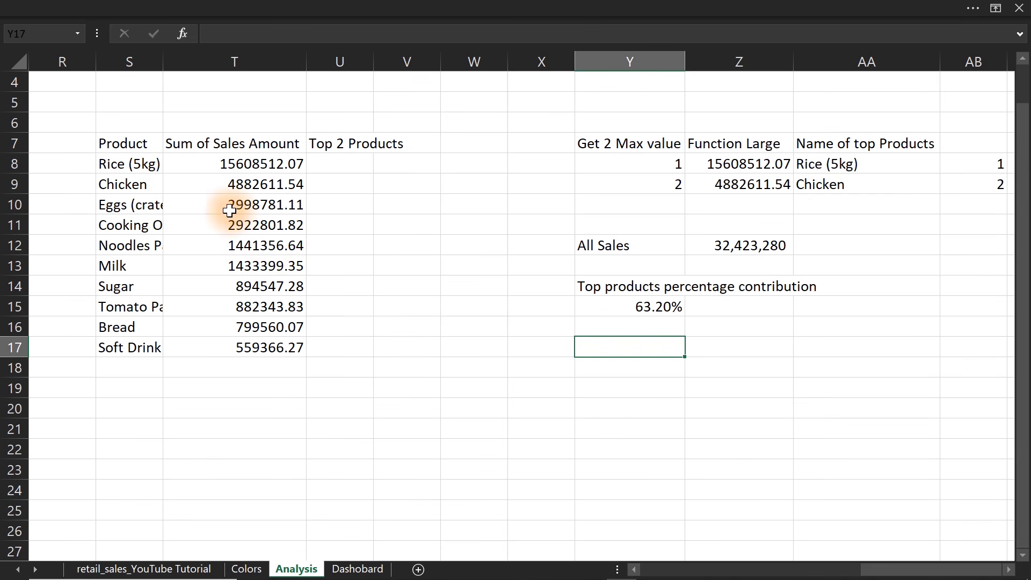
Copy the question text "Which product should we focus on?" from cell I11 on the Colors sheet.
click(247, 569)
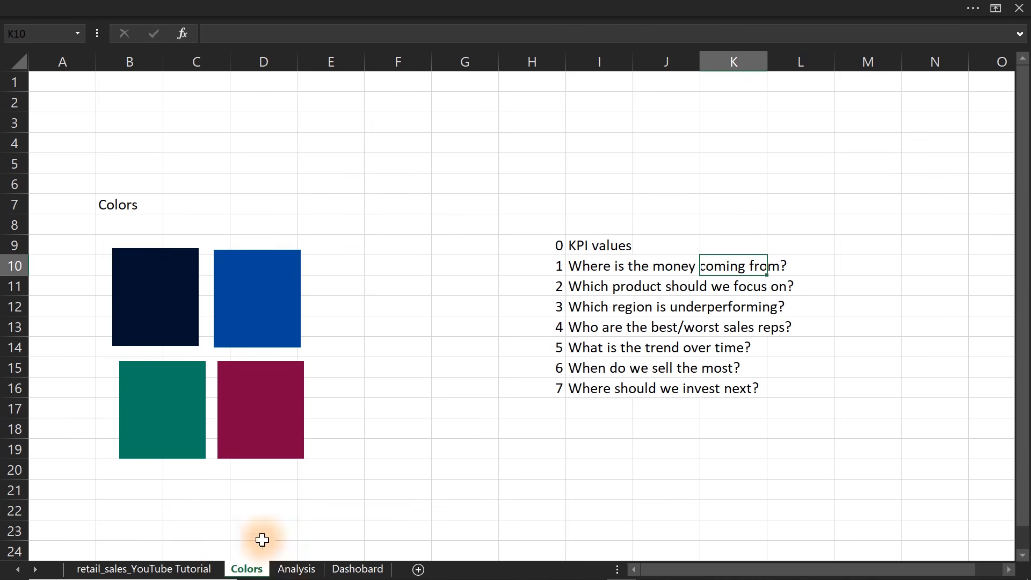
drag(571, 268, 658, 267)
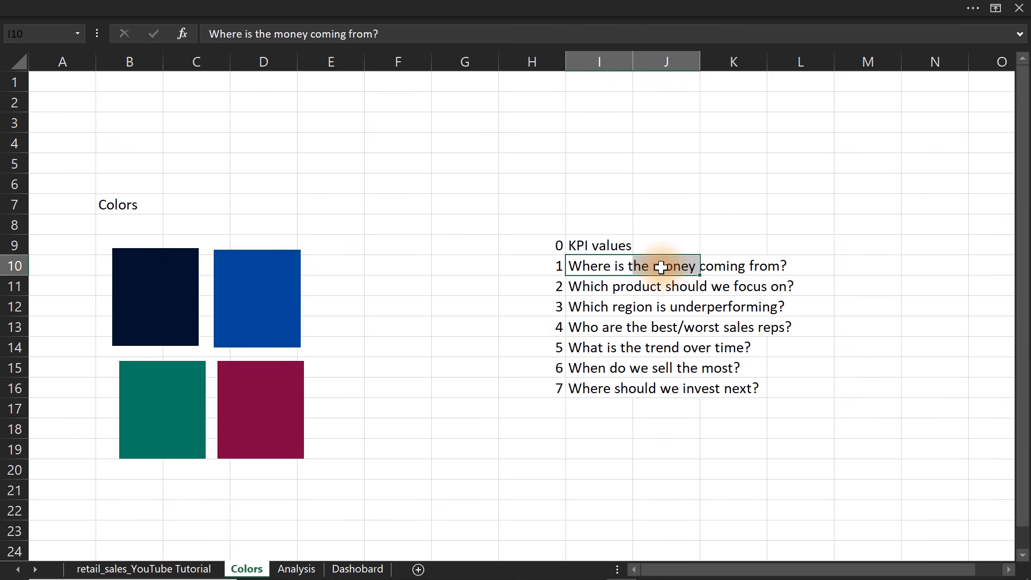
click(581, 288)
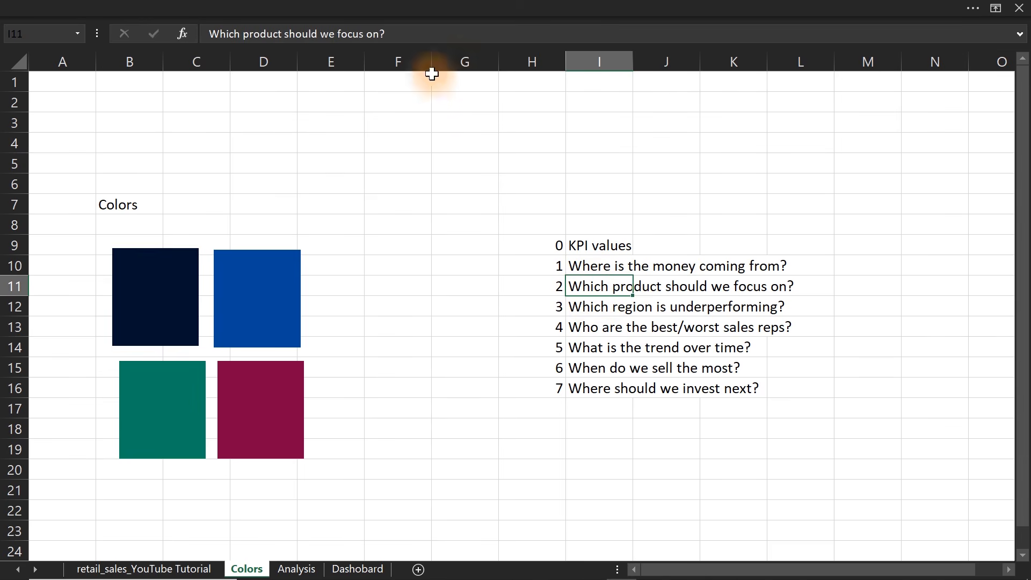
click(197, 30)
key(ctrl+c)
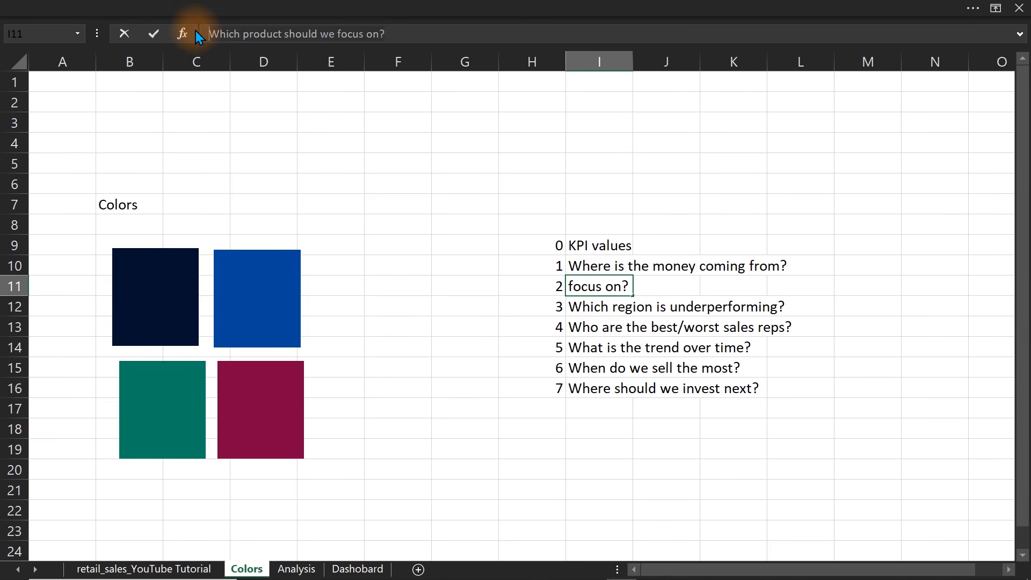
key(Escape)
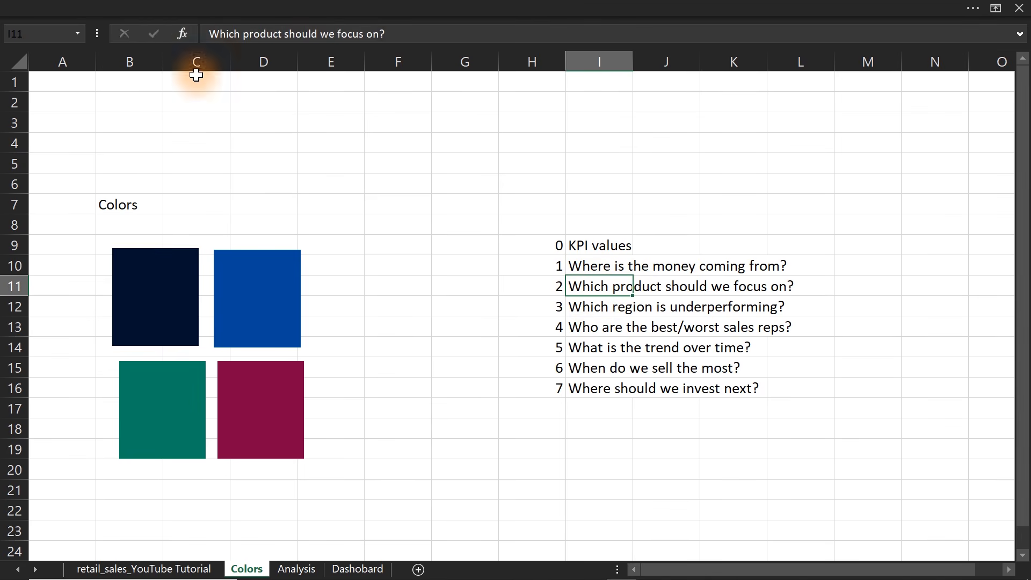
Paste the copied question "Which product should we focus on?" into cell Y18 of the Analysis sheet.
click(296, 569)
click(614, 370)
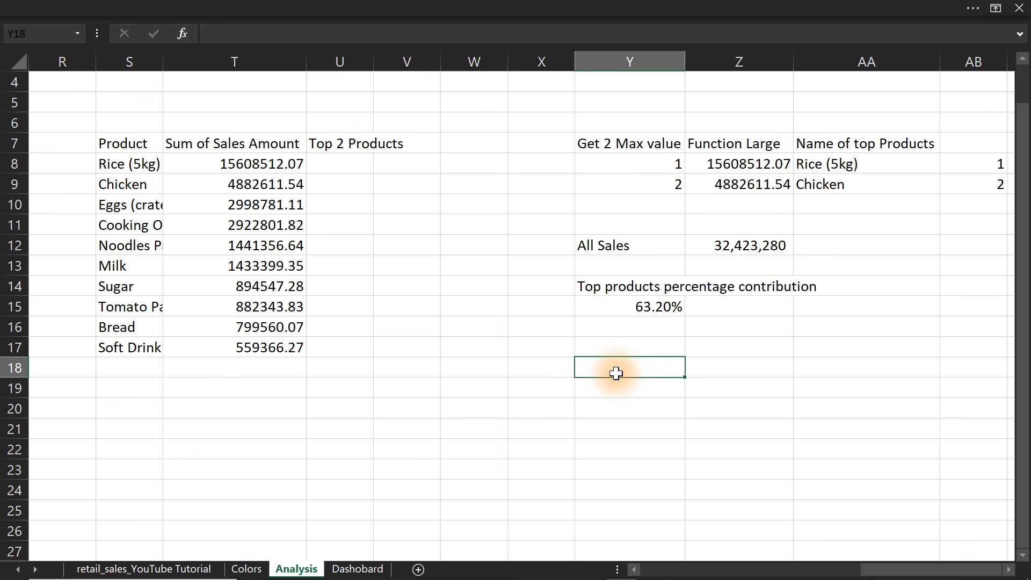
key(ctrl+v)
click(595, 428)
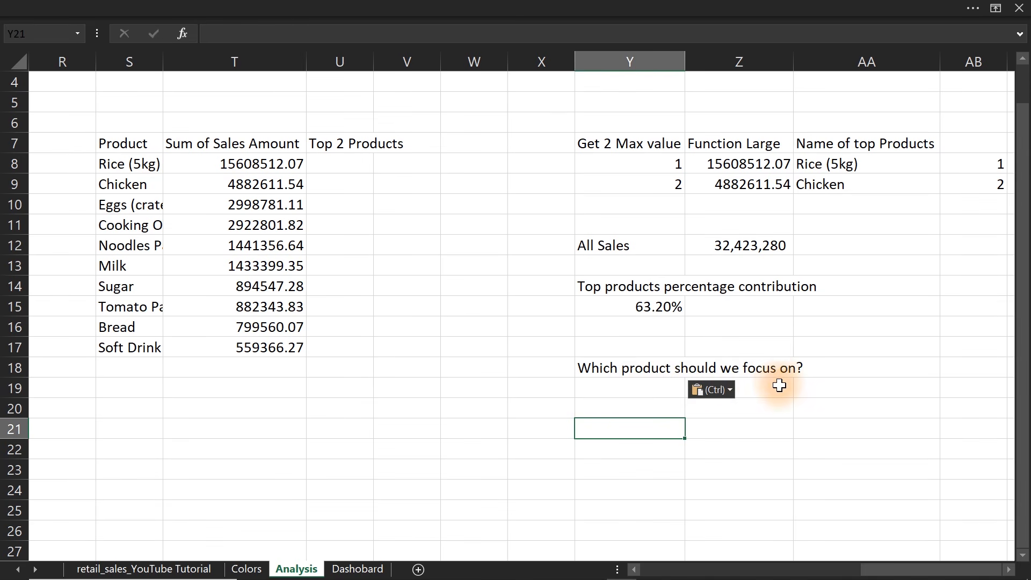
drag(612, 149, 800, 295)
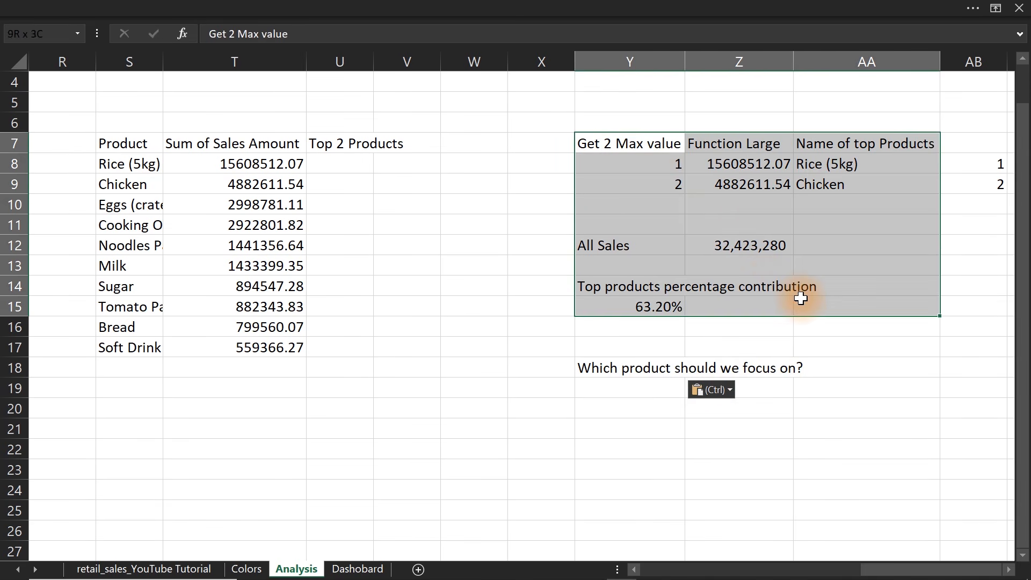
drag(104, 127, 290, 340)
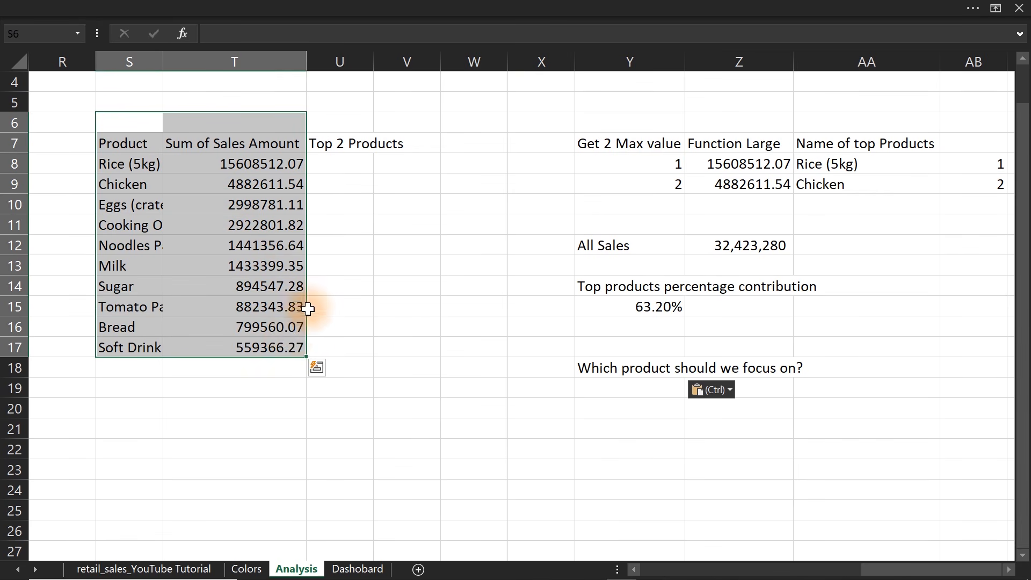
click(338, 164)
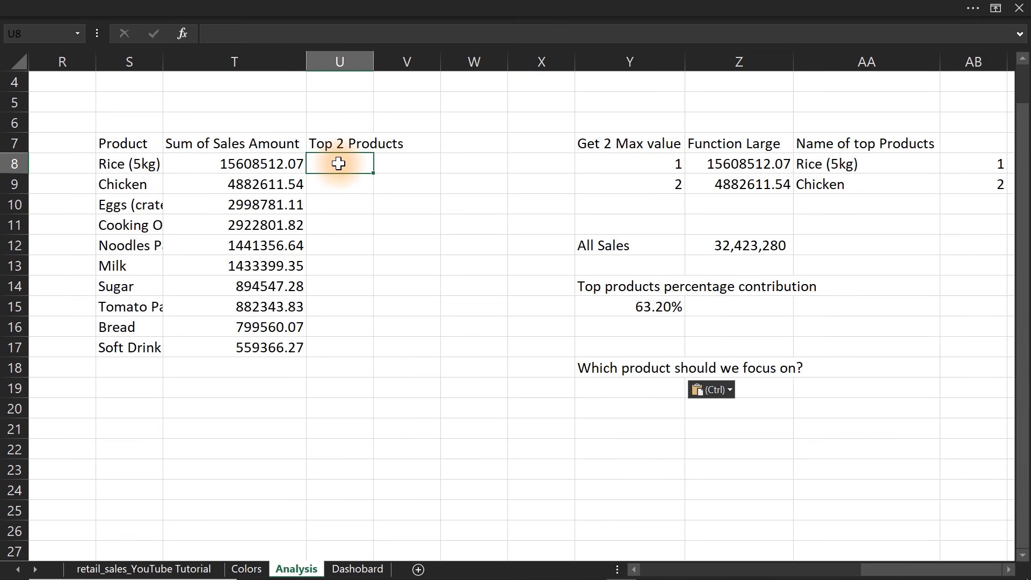
Start a formula in Y19 with the text Sales are highly concentrated in " joined by & to the top product name in AA8.
click(600, 385)
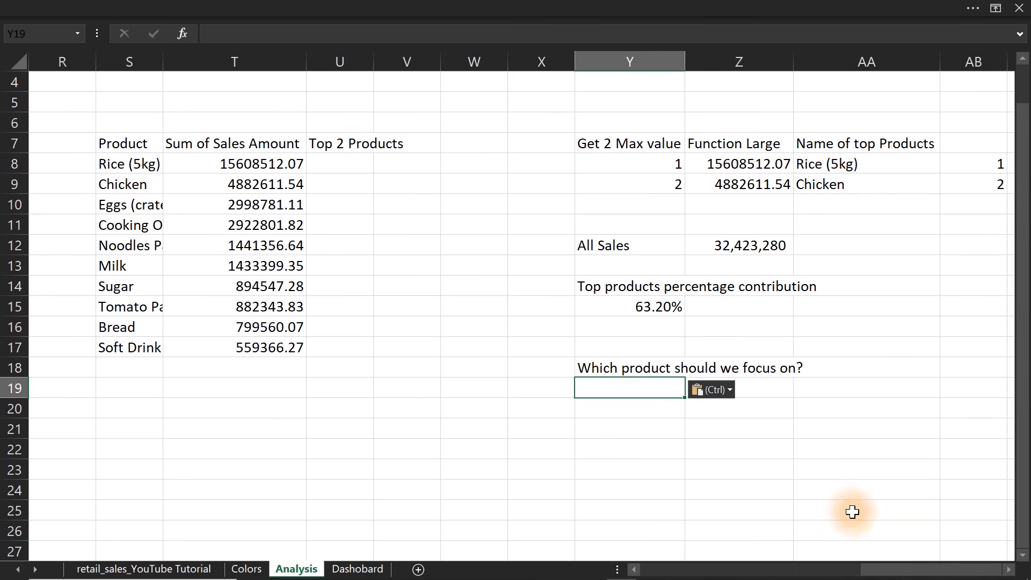
click(593, 390)
text(=)
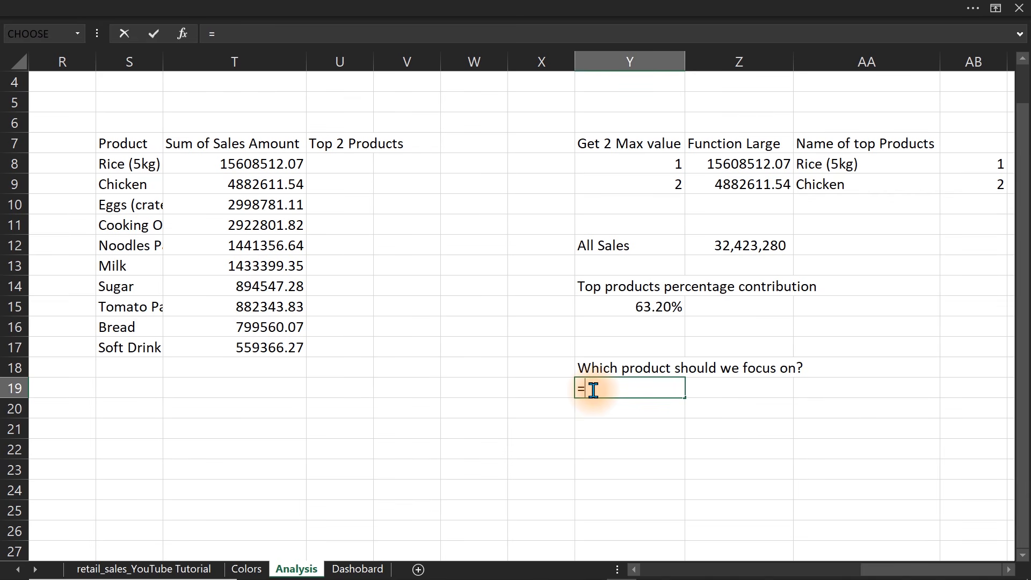
text(Sales)
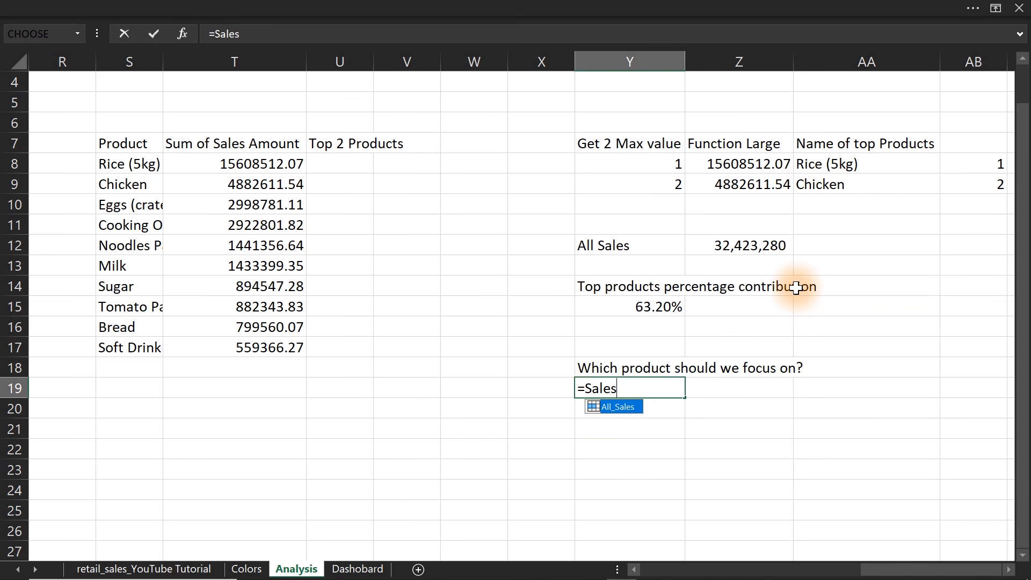
text( are highly con)
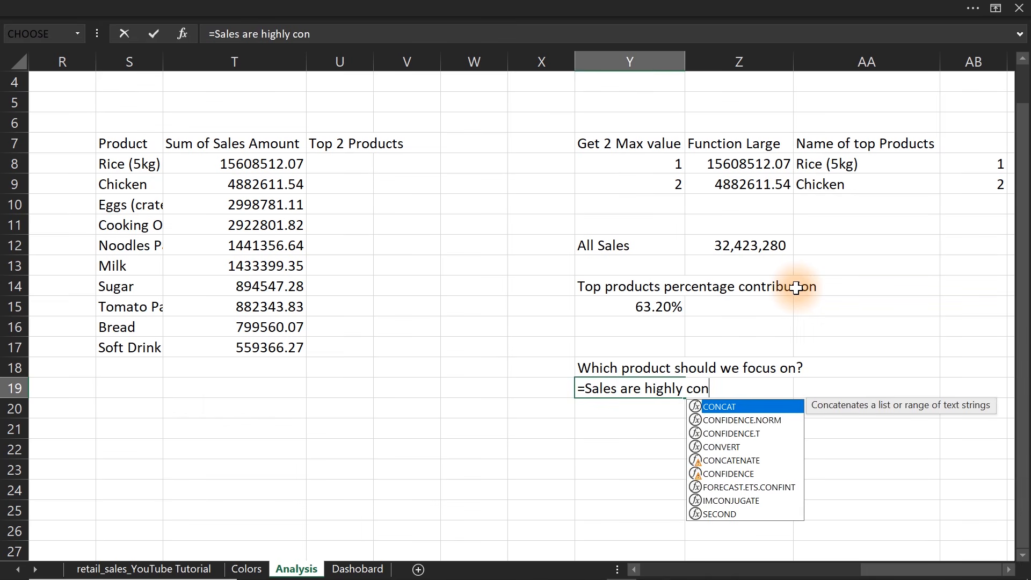
text(cen)
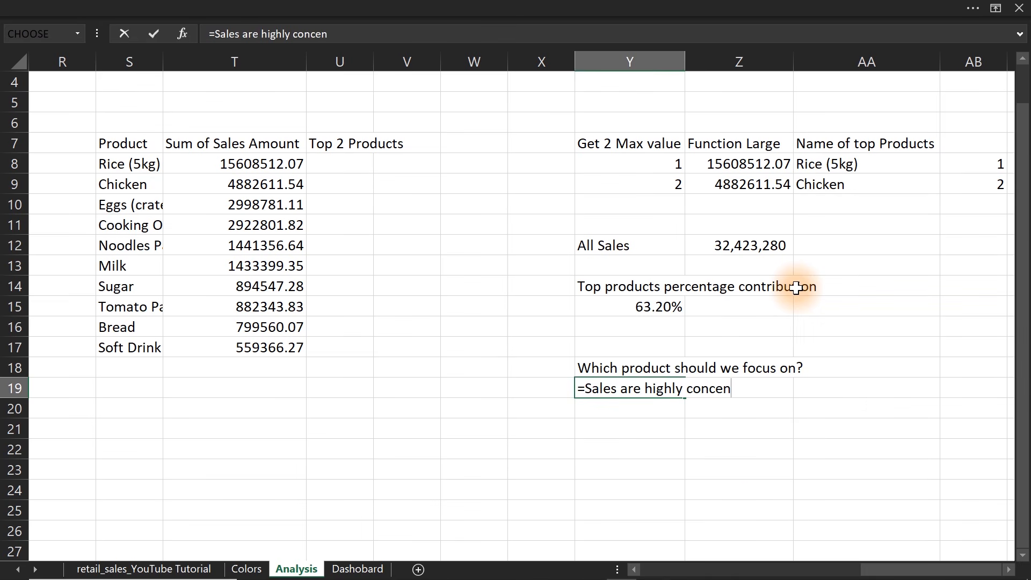
text(trated in ")
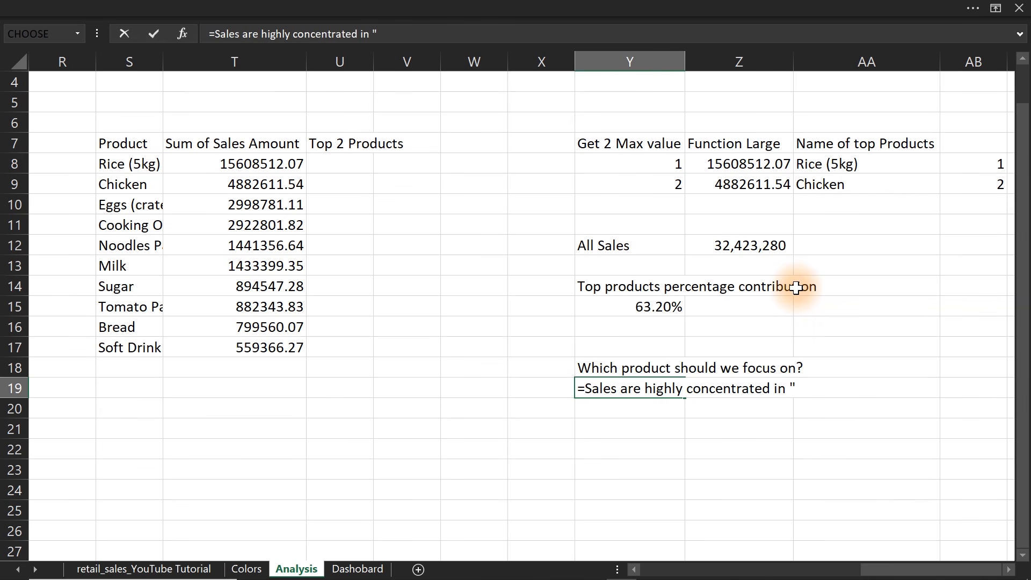
text(&)
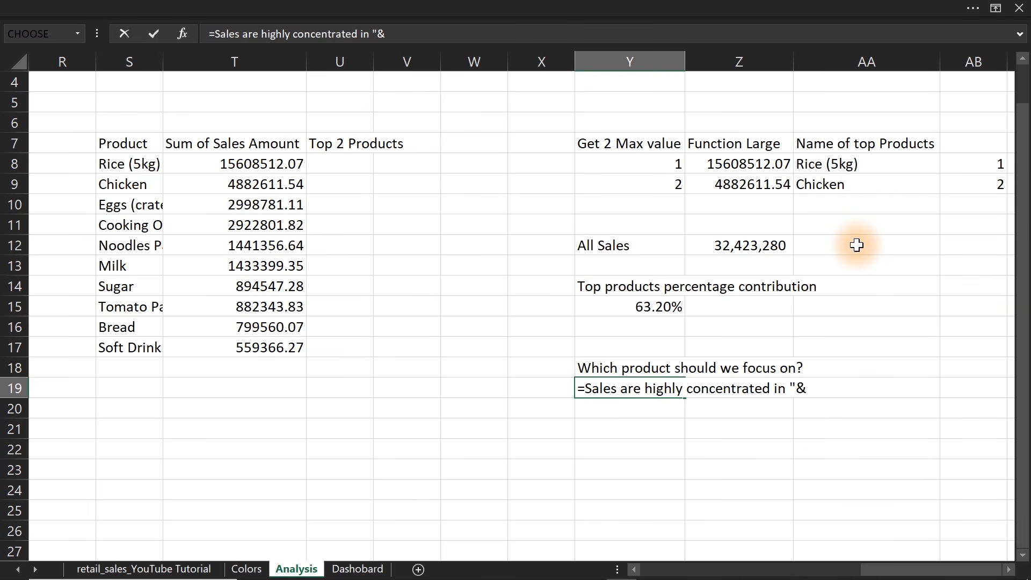
click(819, 164)
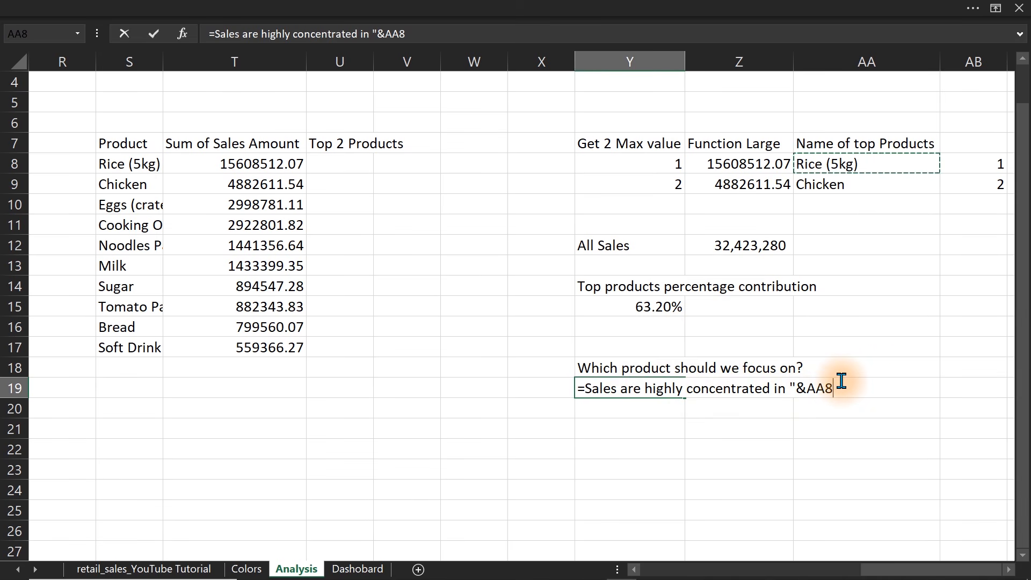
Extend the Y19 formula with &" and "& and a reference to the second product name in AA9.
text(&")
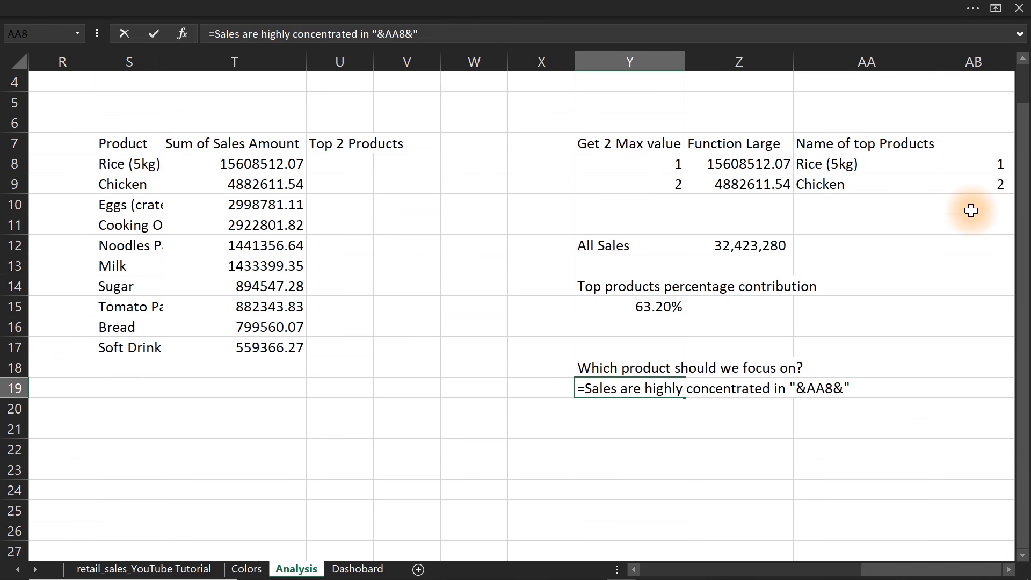
text( and)
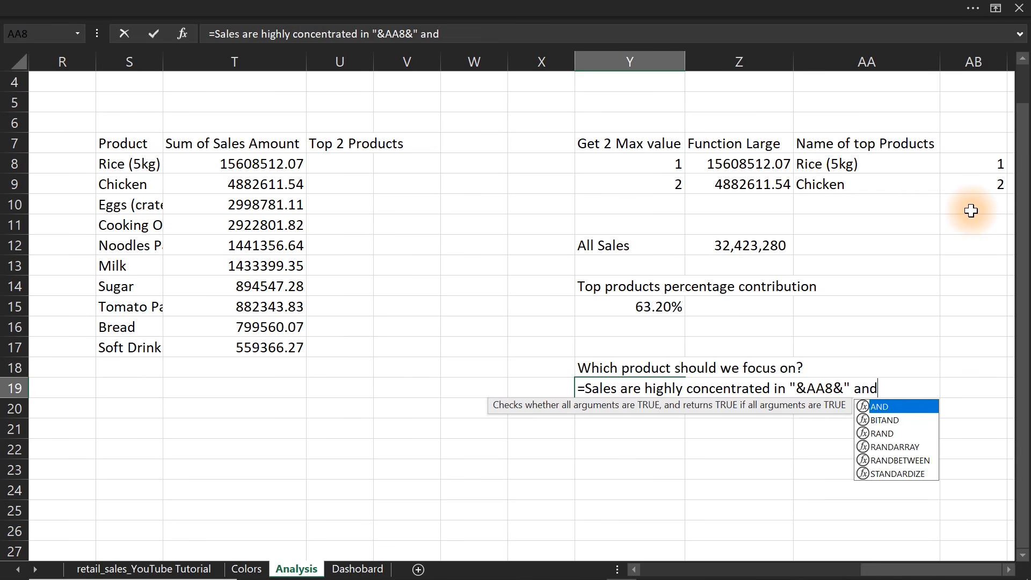
text( ")
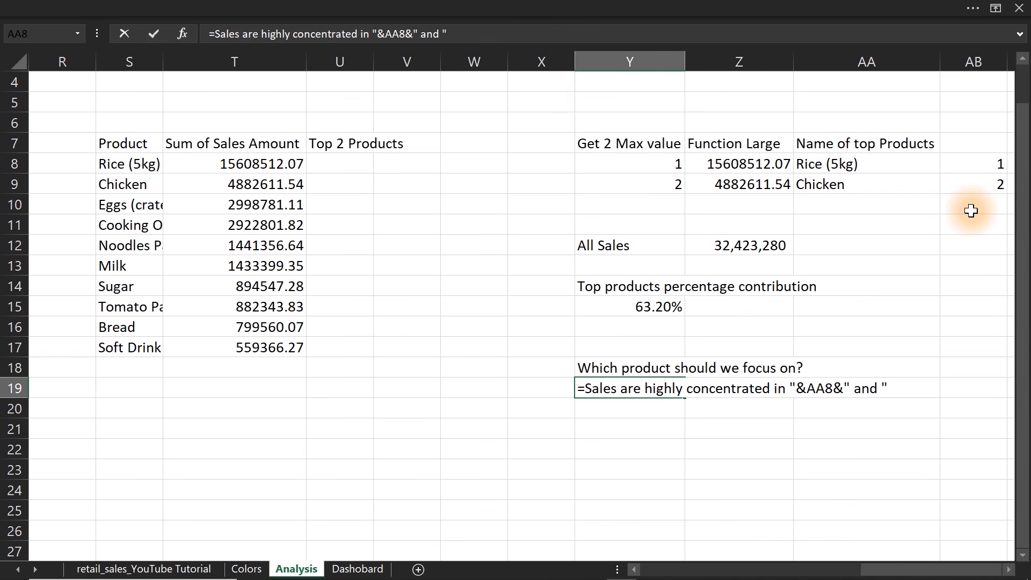
text(*)
key(BackSpace)
text(&)
click(807, 186)
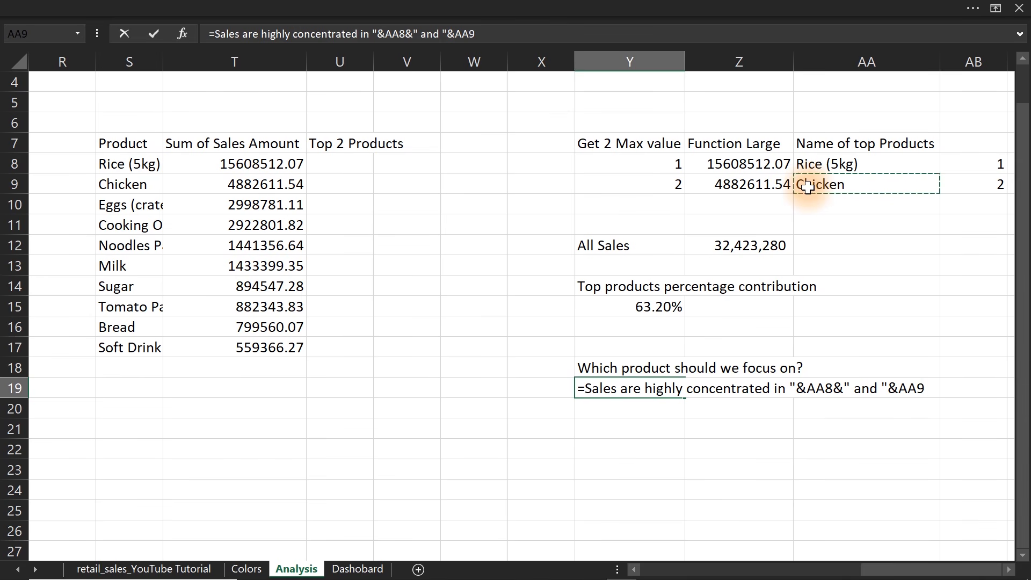
Append the text ", which together account for " to the Y19 formula, joined with &.
text(&")
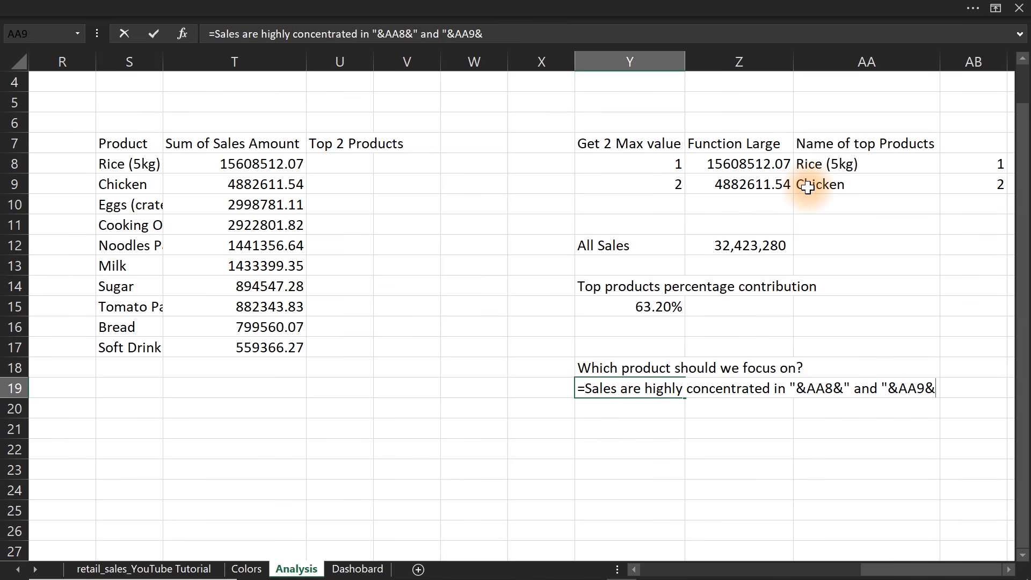
key(BackSpace)
text(, which to)
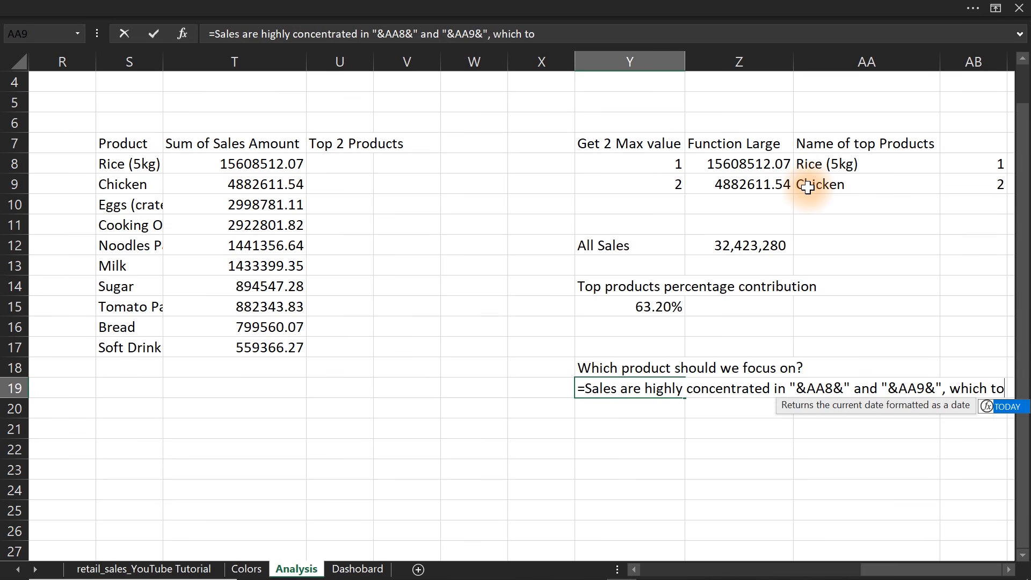
text(gether account for )
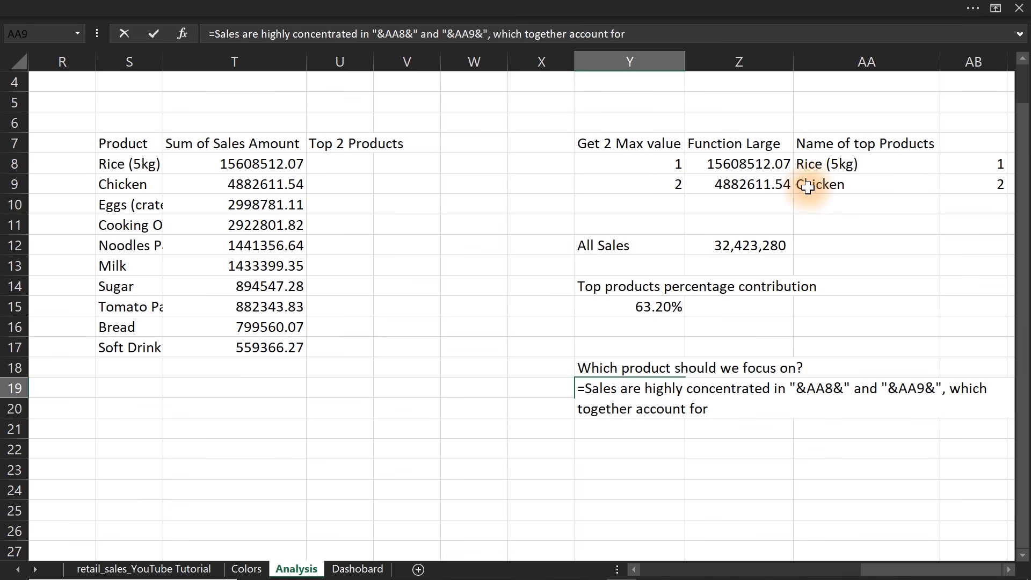
text("&)
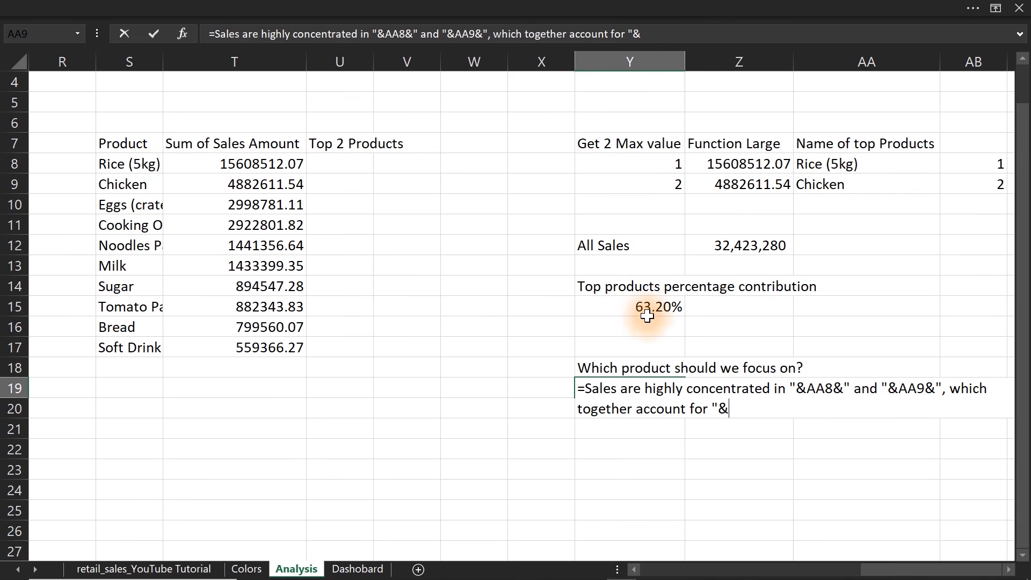
text(tex)
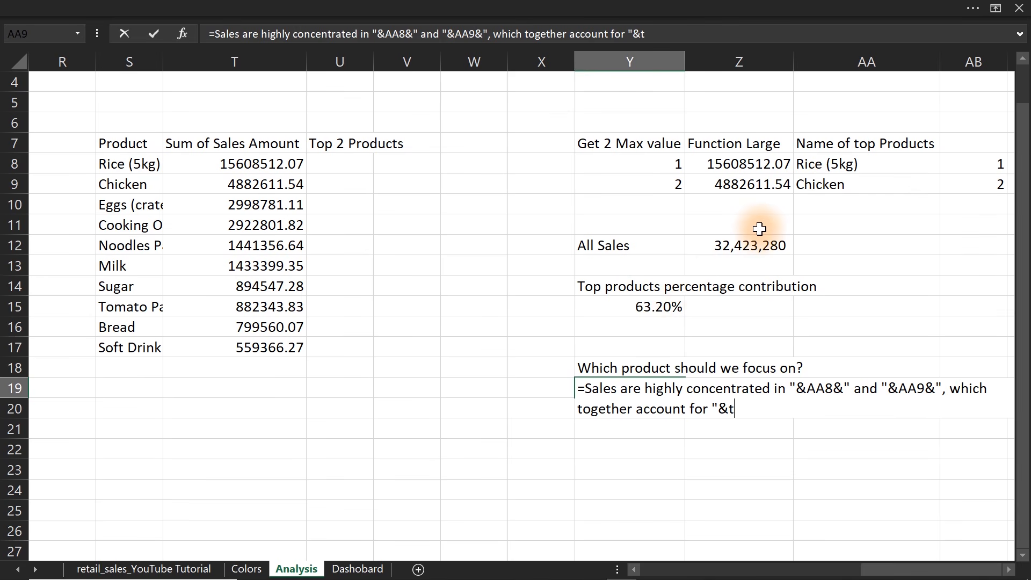
key(BackSpace)
key(BackSpace)
key(BackSpace)
key(BackSpace)
text(&text)
key(BackSpace)
key(BackSpace)
key(BackSpace)
key(BackSpace)
key(BackSpace)
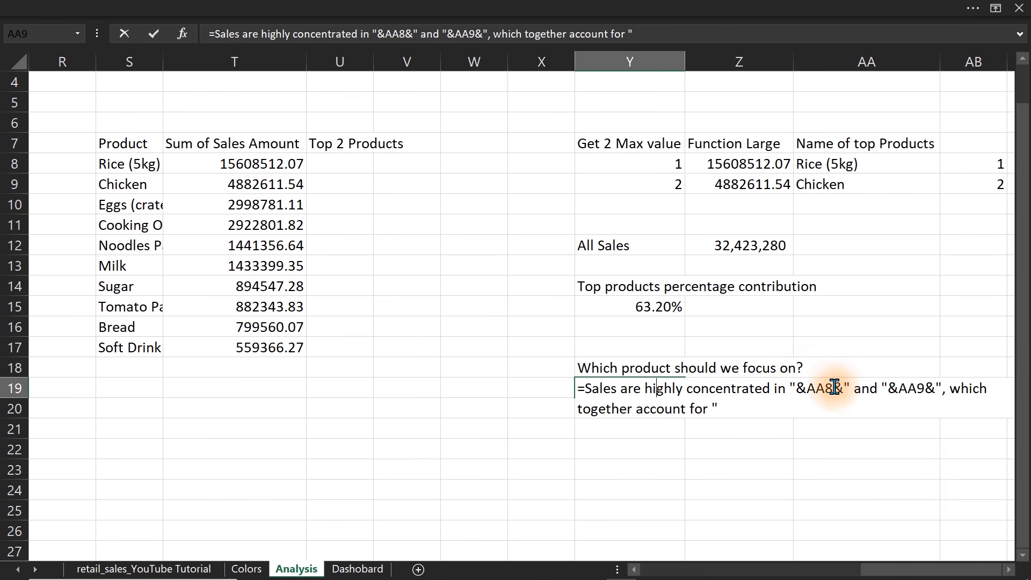
Add the missing opening quotation mark before Sales in the Y19 formula and append & TEXT(Y15,"0.0%")& at its end.
click(719, 409)
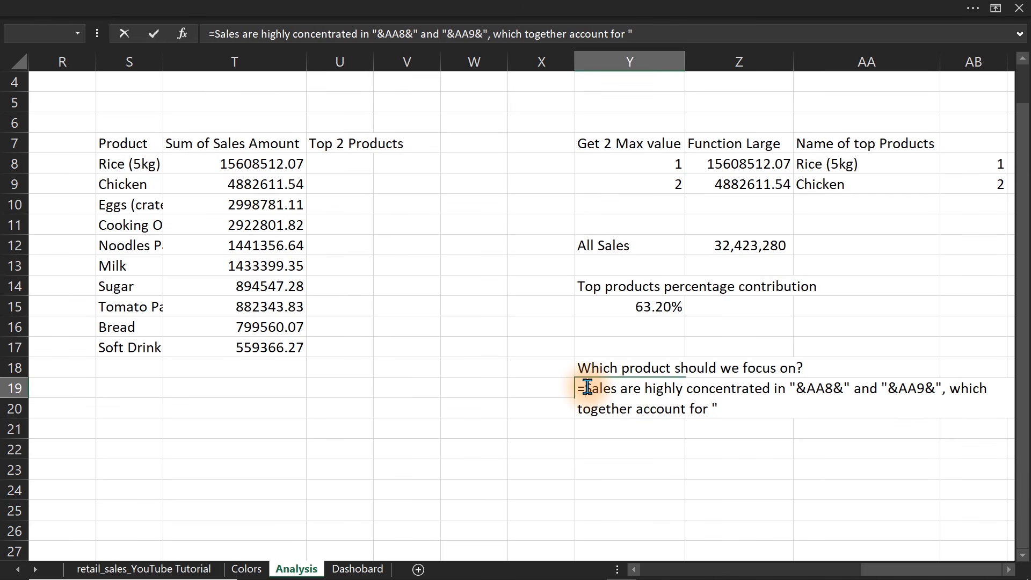
text(")
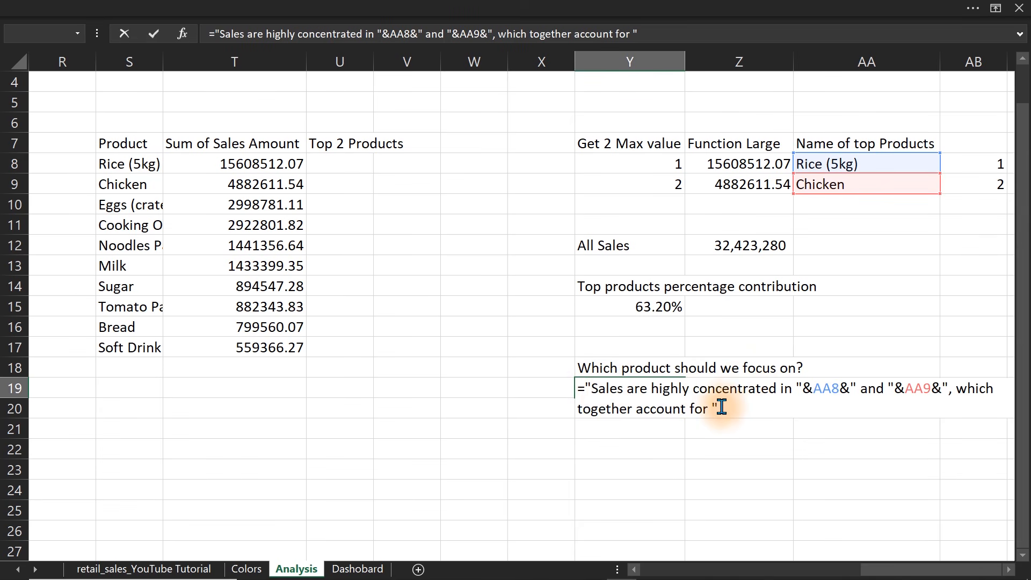
text(& tex)
key(Tab)
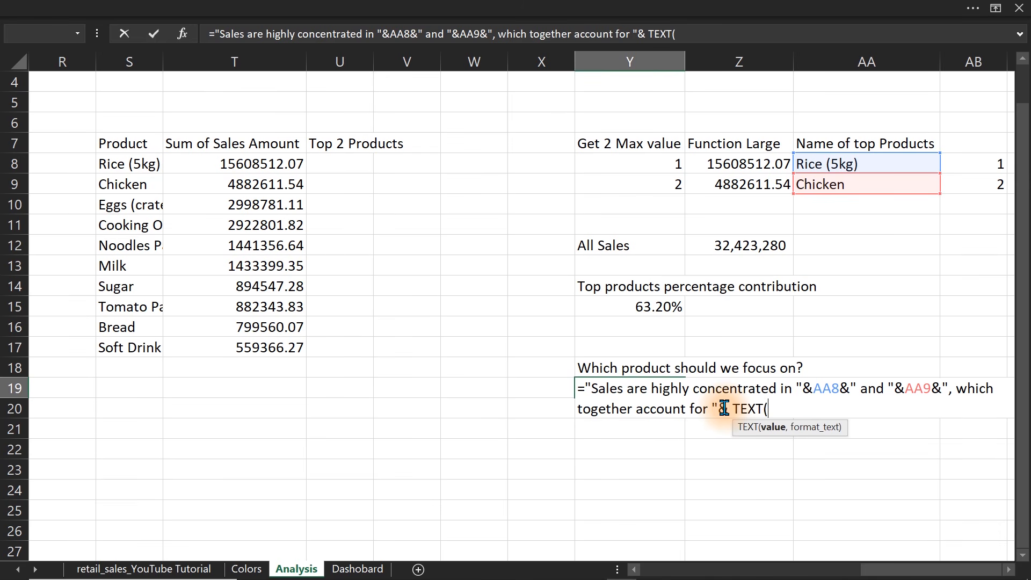
click(647, 307)
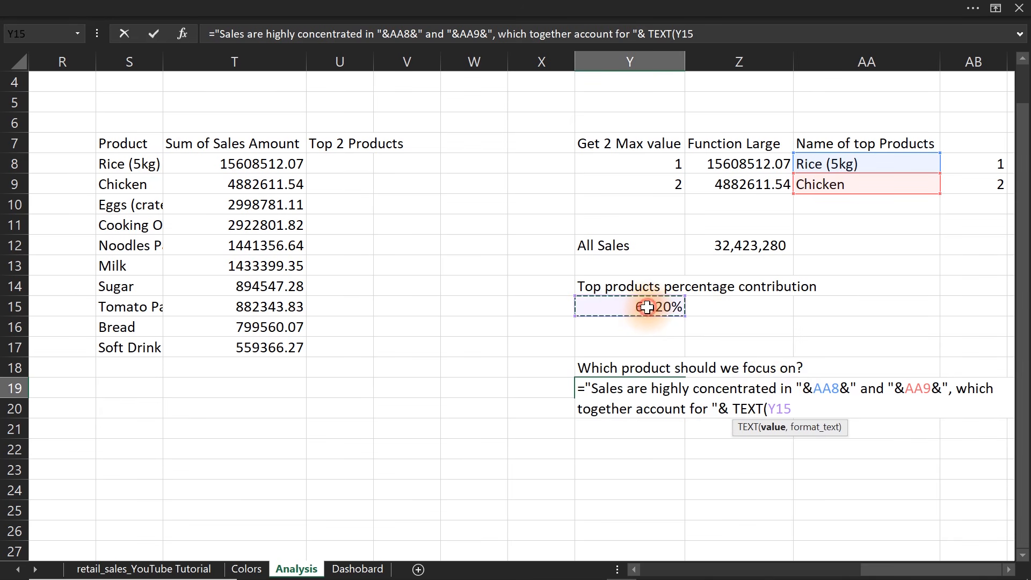
text(,"0.0)
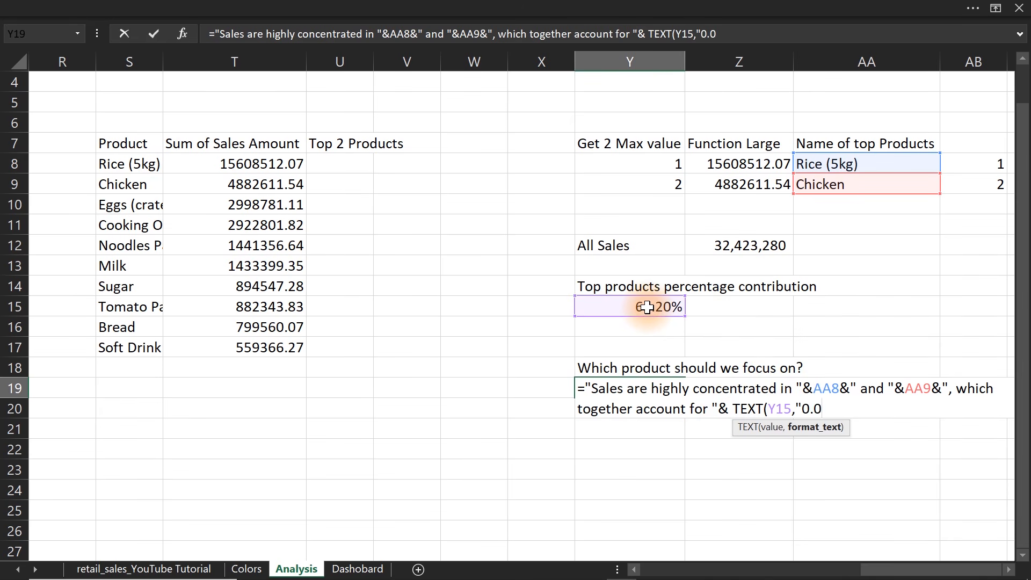
text(%"))
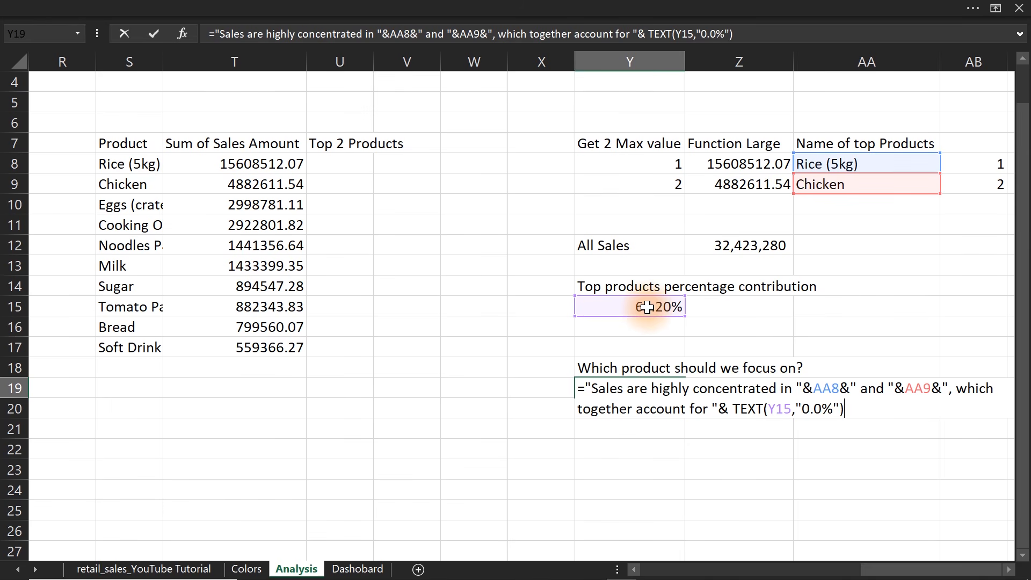
text(& of)
key(BackSpace)
key(BackSpace)
key(BackSpace)
key(Return)
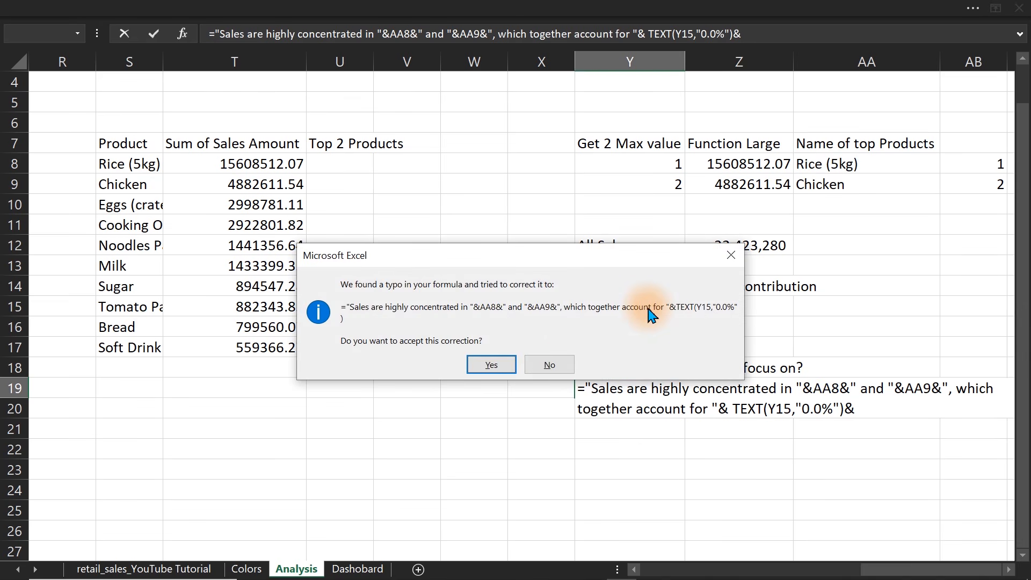
click(566, 365)
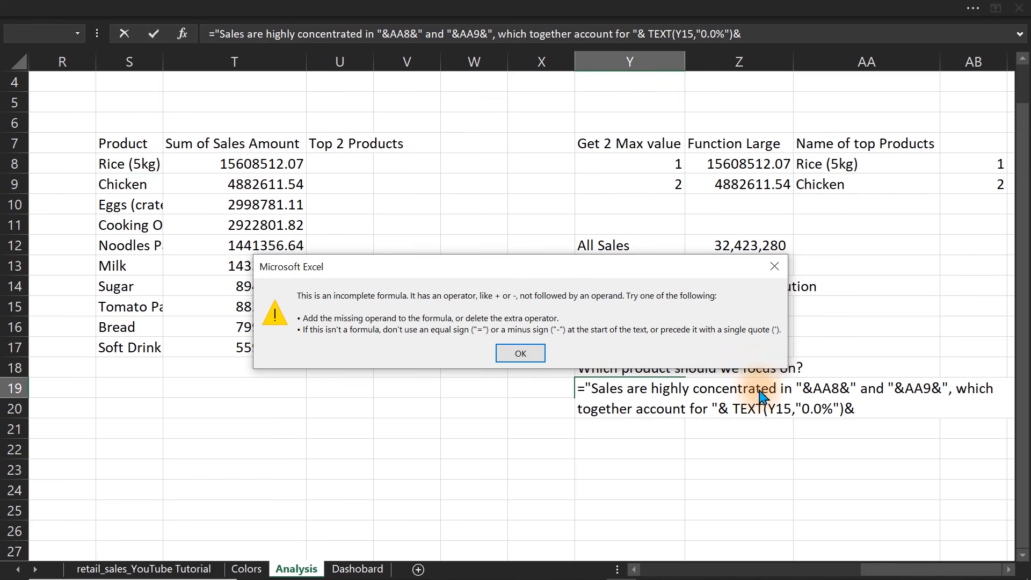
click(520, 352)
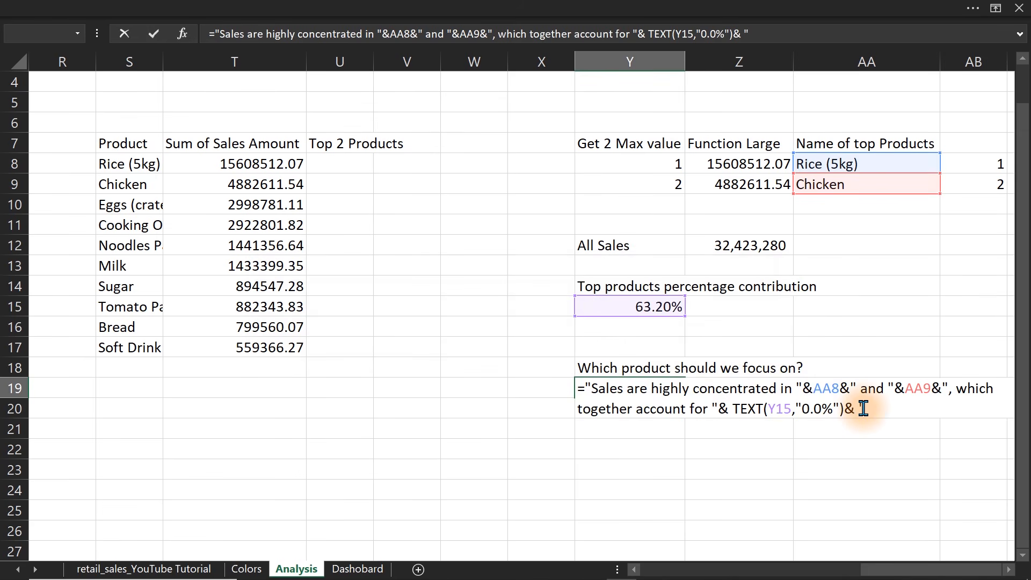
Complete the Y19 formula with " of total sales across "&AA10&" products." and enter it.
text(of t)
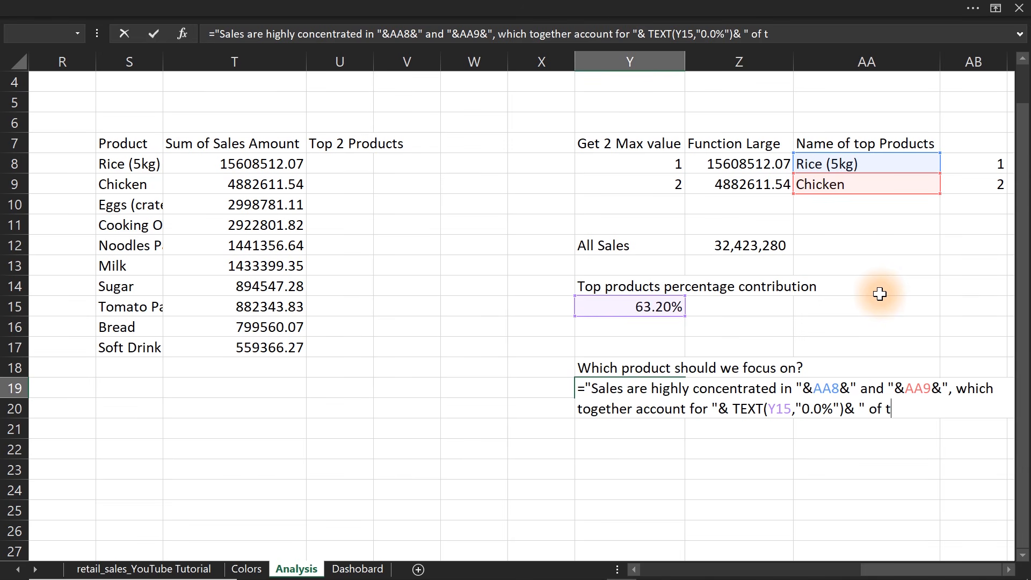
text(otal sales across)
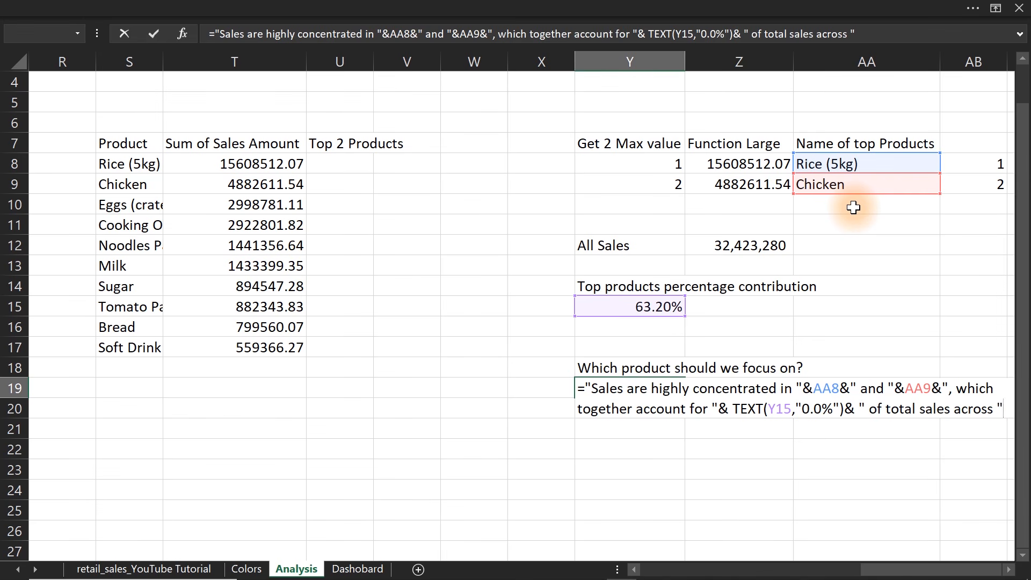
text(&)
click(853, 208)
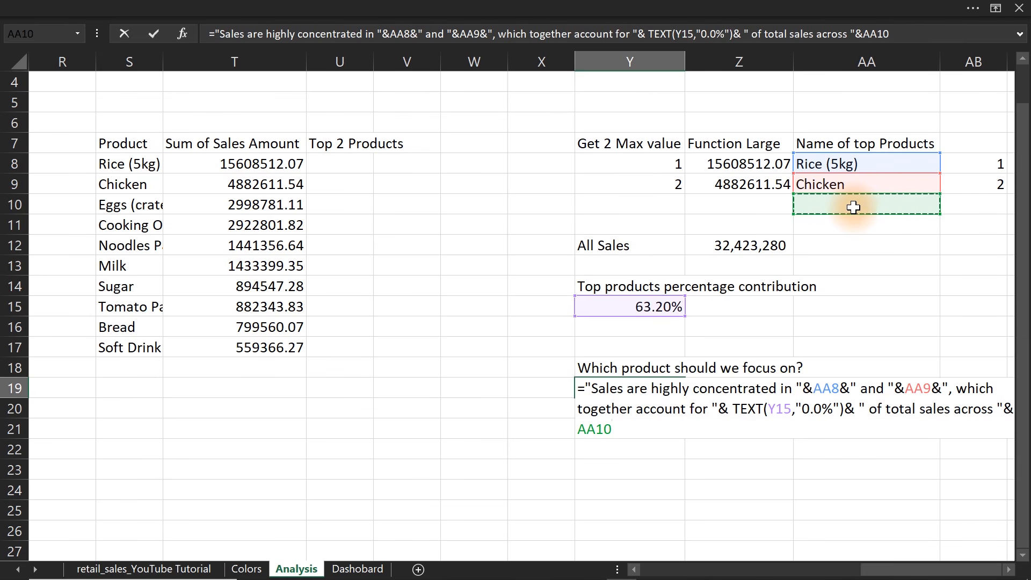
text(&)
text(" products.)
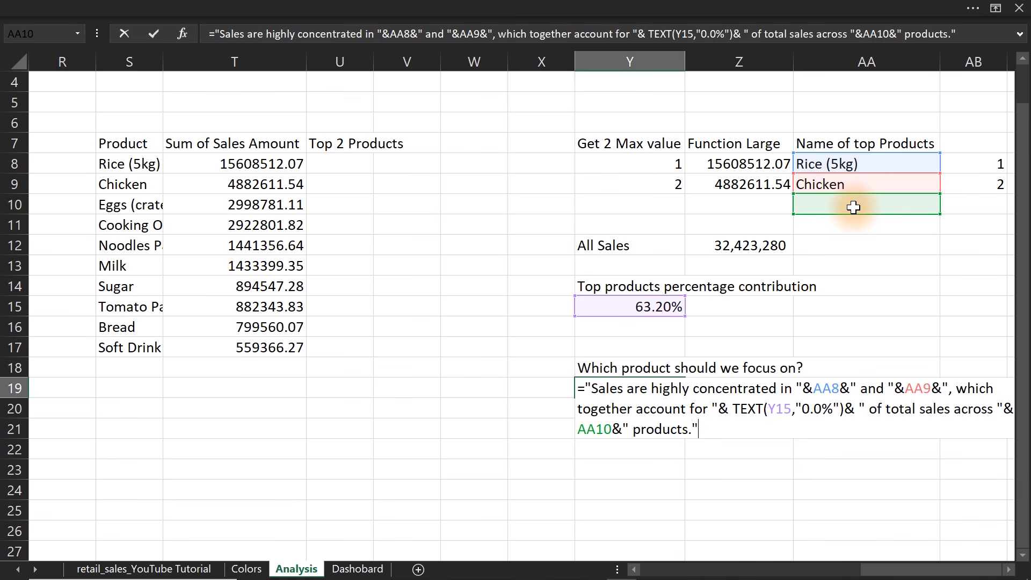
key(Return)
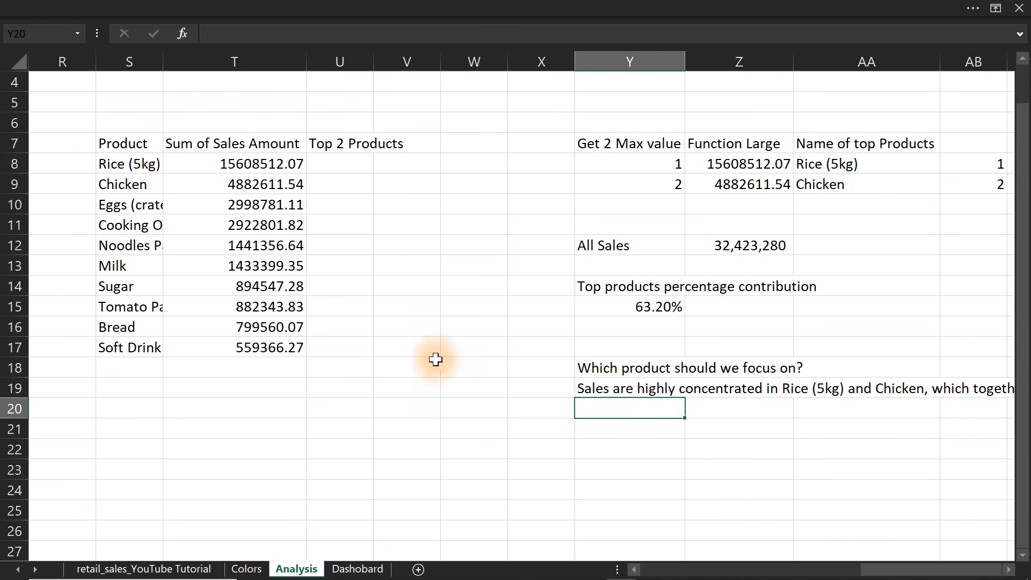
Draw a rectangle shape on the Analysis sheet and place it over columns T to V, around rows 15 to 23.
click(220, 8)
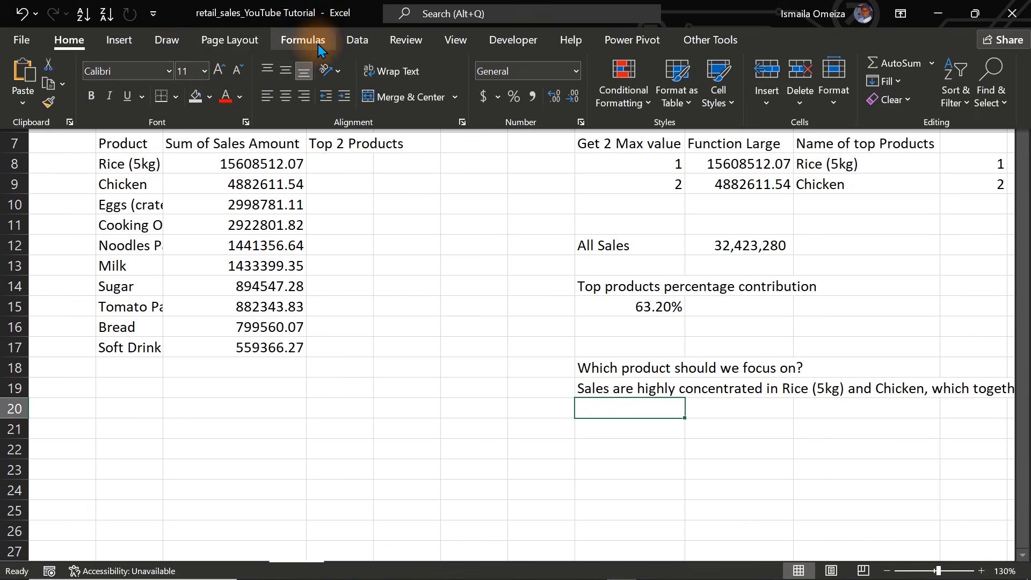
click(132, 42)
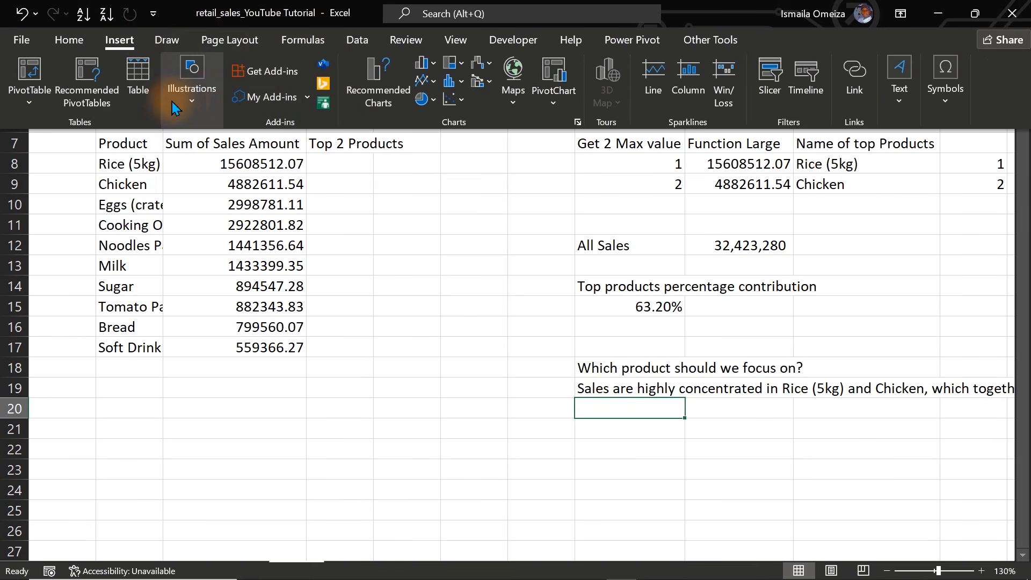
click(188, 104)
click(220, 163)
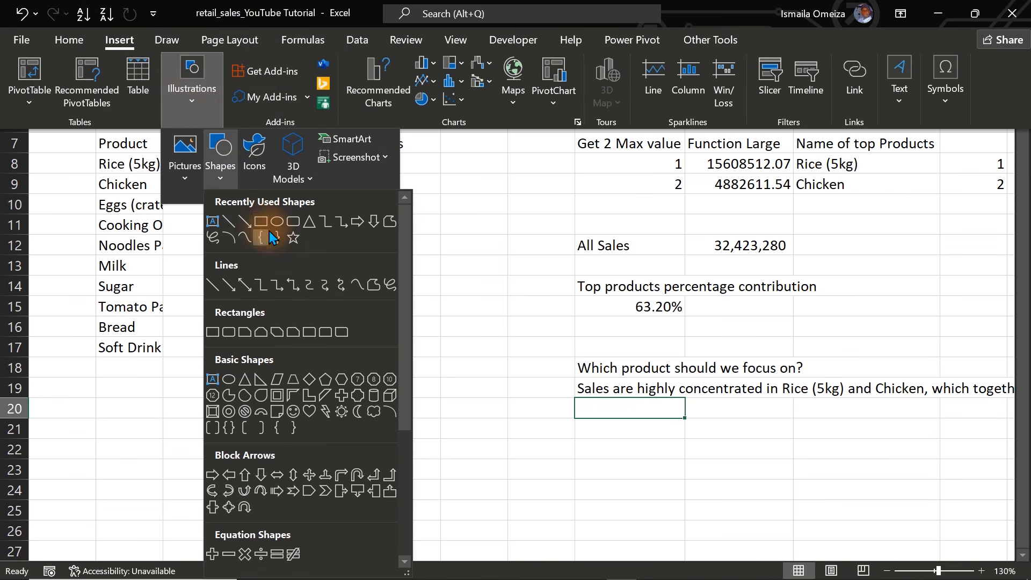
click(261, 222)
mouse_move(259, 221)
mouse_down()
mouse_move(405, 352)
mouse_move(508, 395)
mouse_up()
mouse_move(416, 343)
mouse_down()
mouse_move(352, 411)
mouse_move(354, 424)
mouse_up()
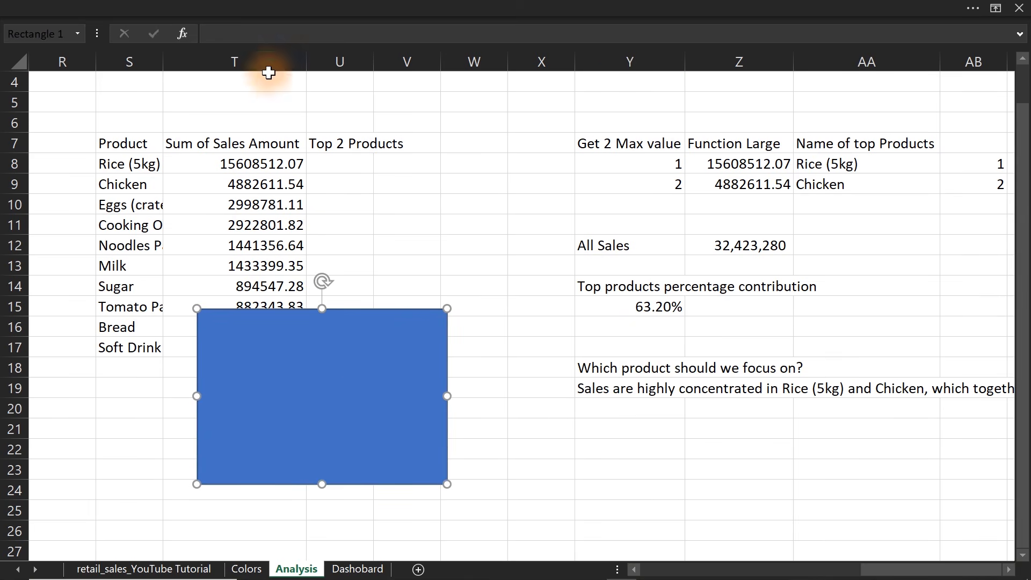
Link the rectangle's text to the insight sentence with the formula =$Y$19.
click(246, 38)
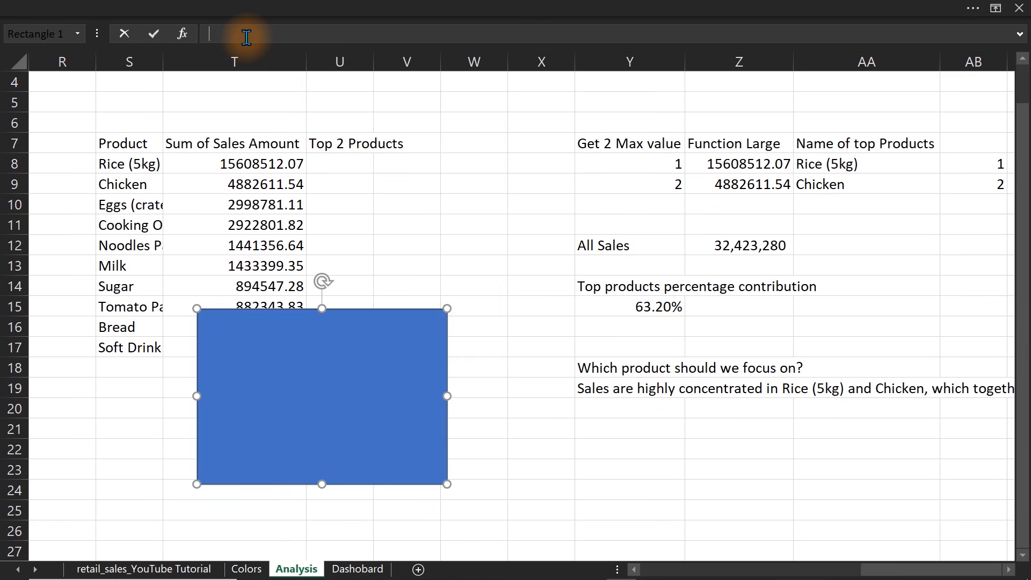
text(=)
click(592, 388)
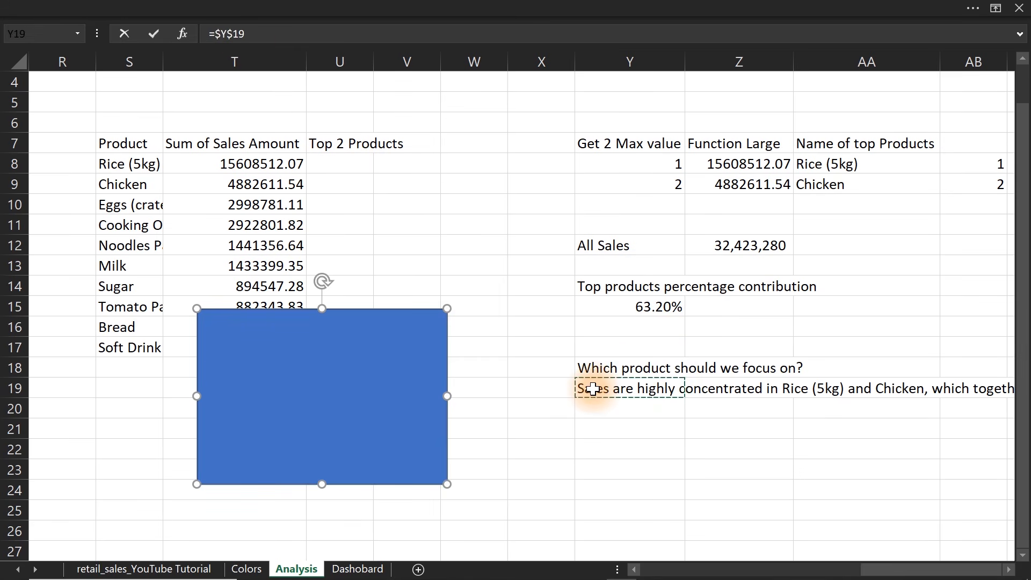
key(Return)
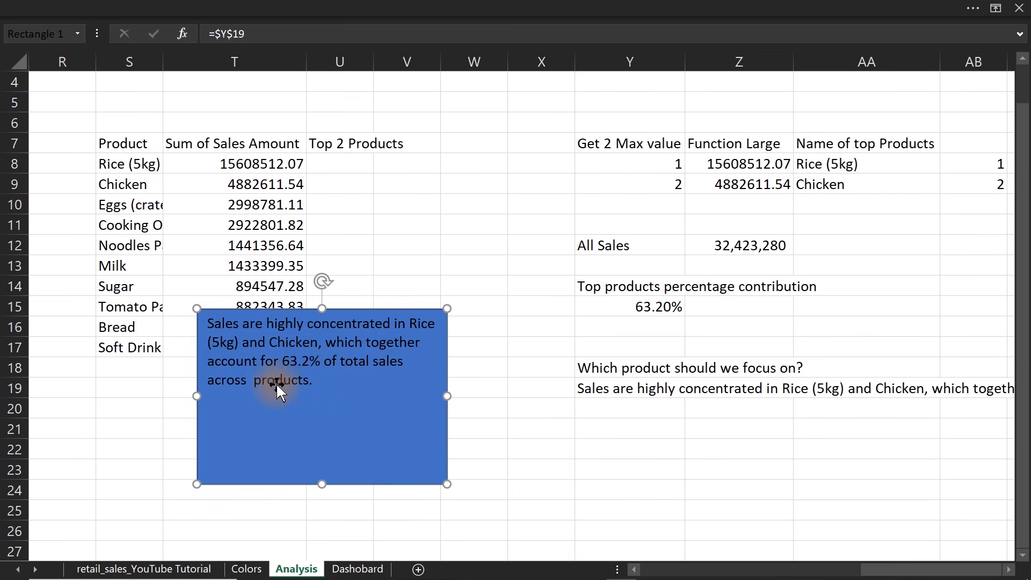
click(809, 207)
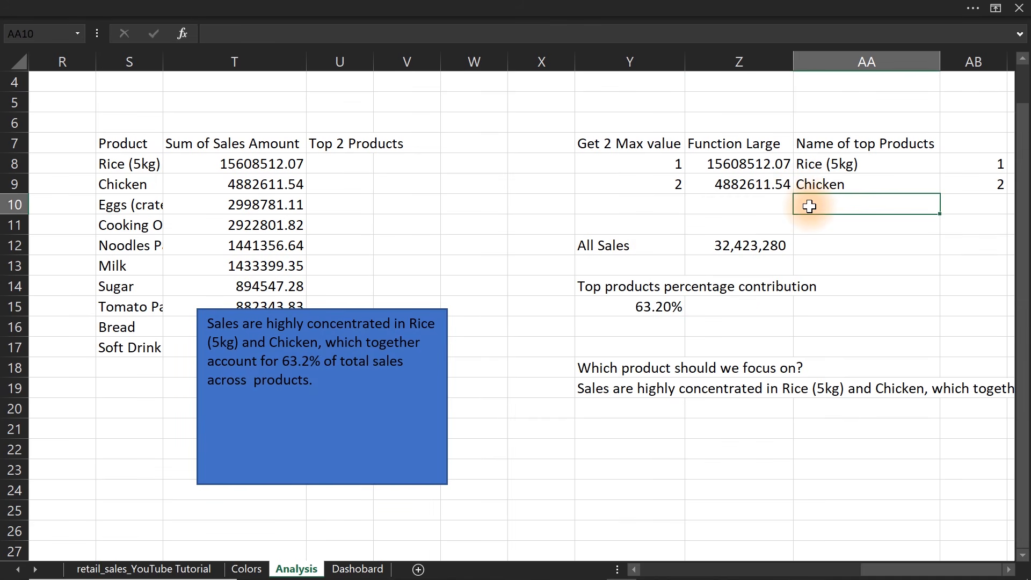
text(=)
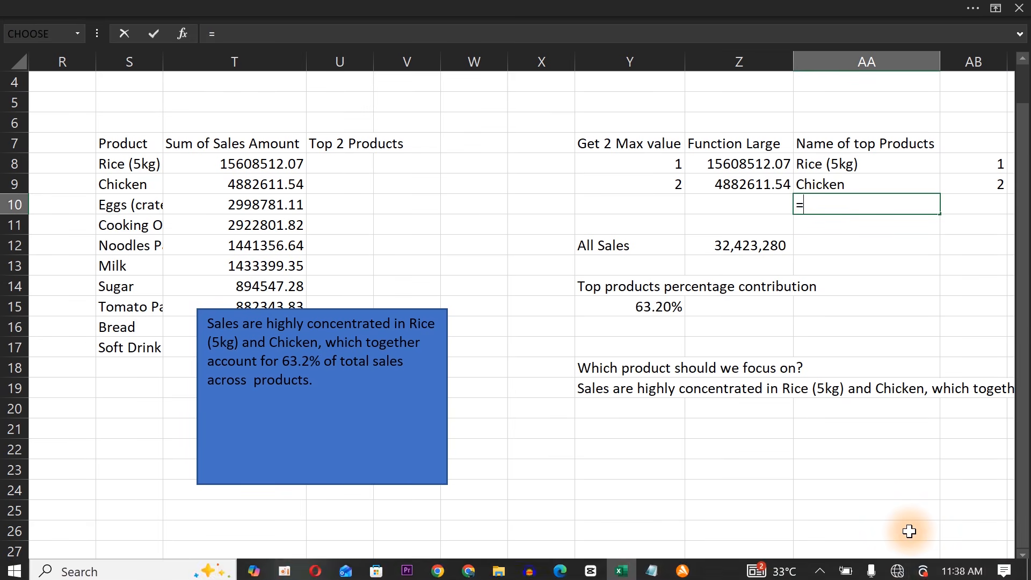
key(Escape)
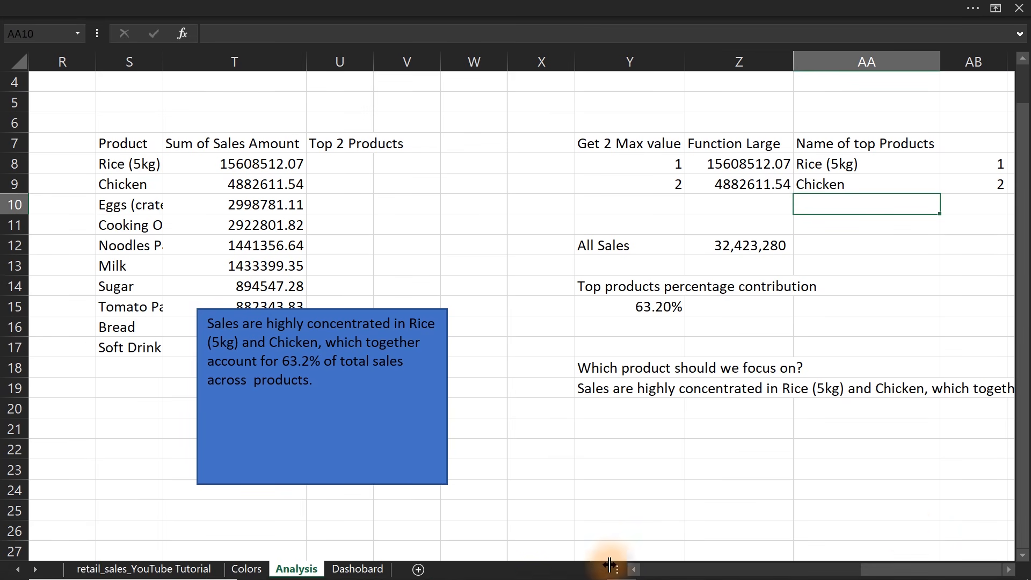
Try to name the number-of-products cell M9 #product.
drag(884, 570, 588, 557)
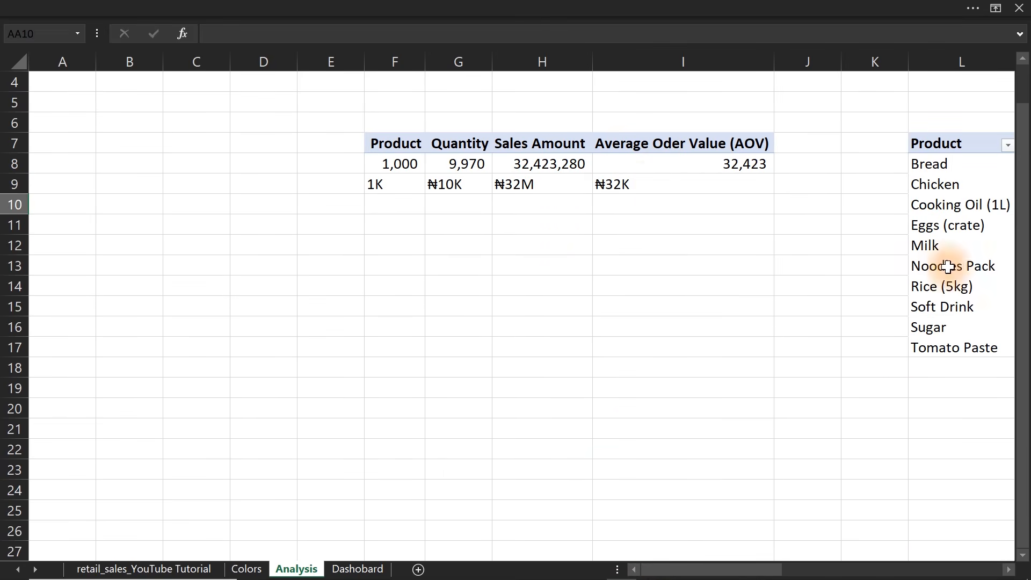
scroll(975, 446, right, 4)
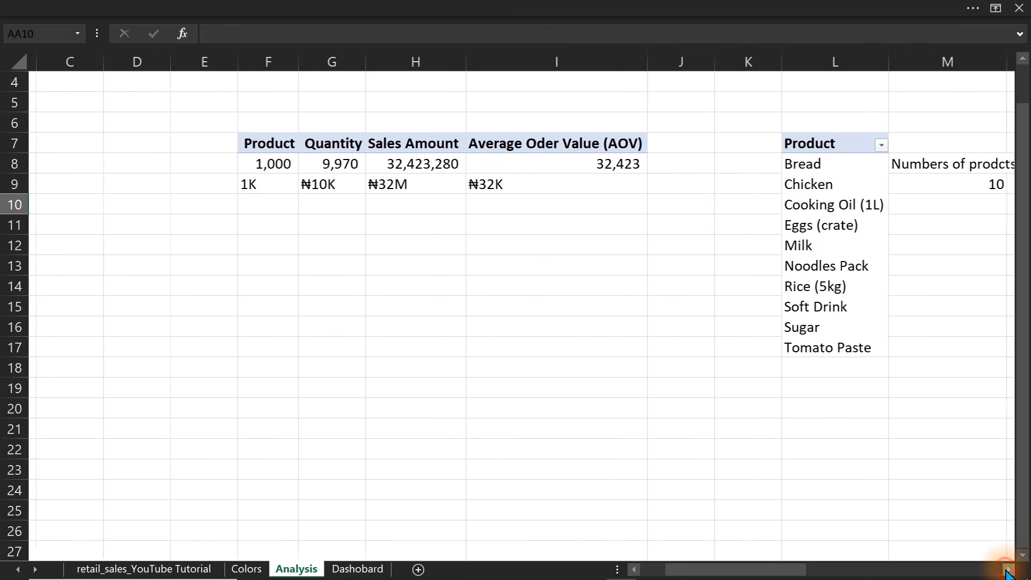
click(852, 184)
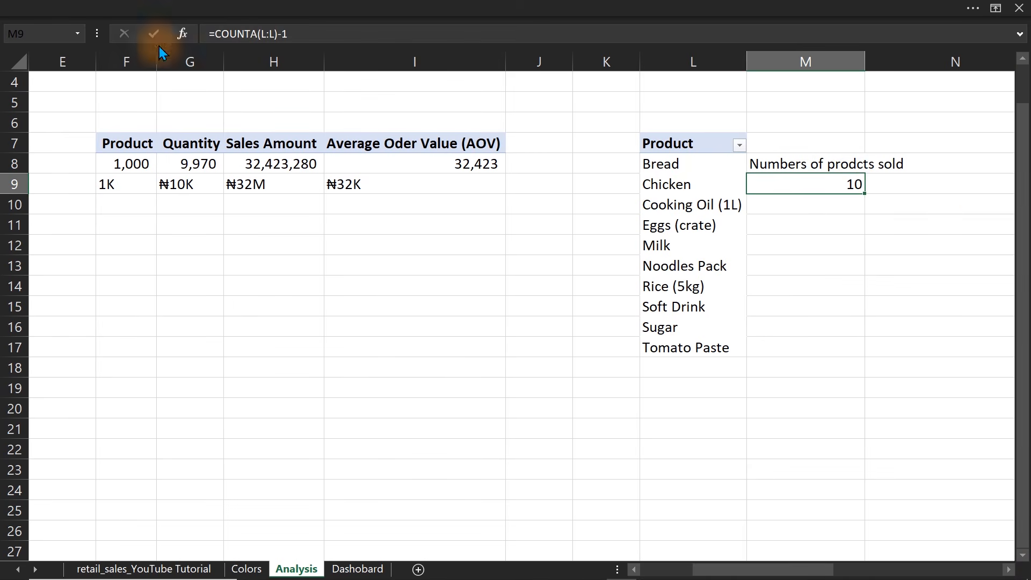
click(58, 34)
text(#product)
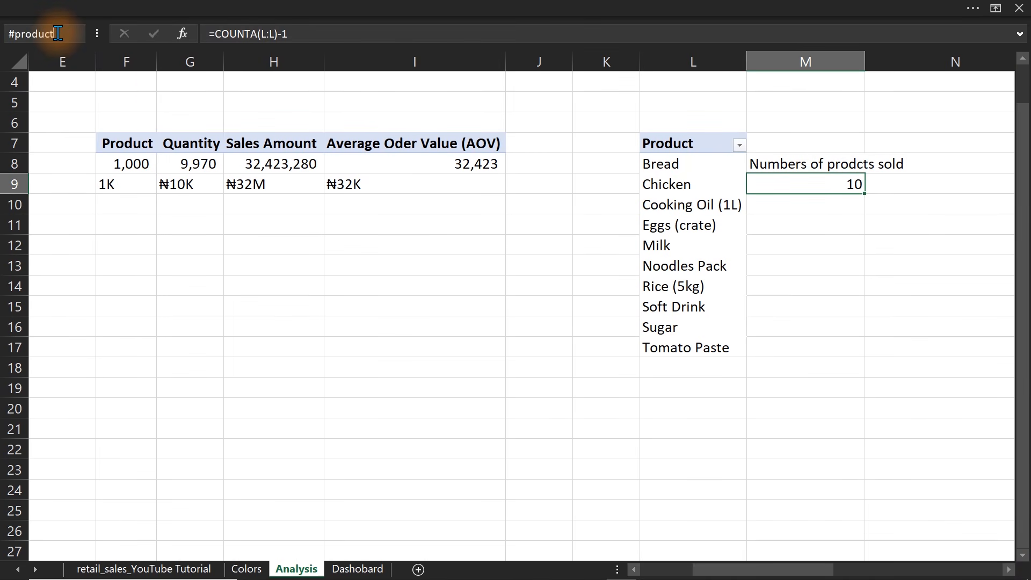
key(Return)
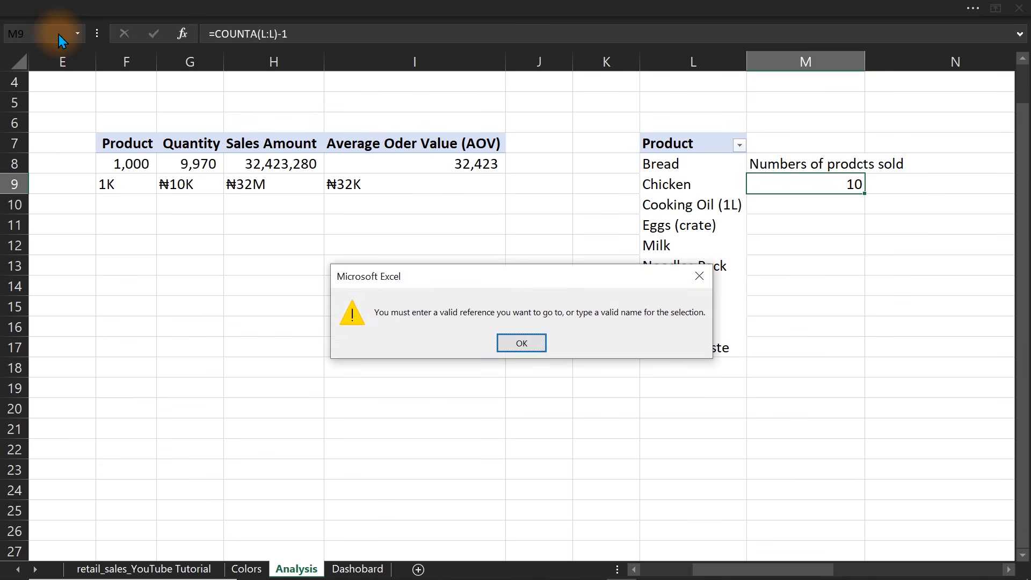
key(Return)
Assign the name Total_Products to cell M9.
click(38, 35)
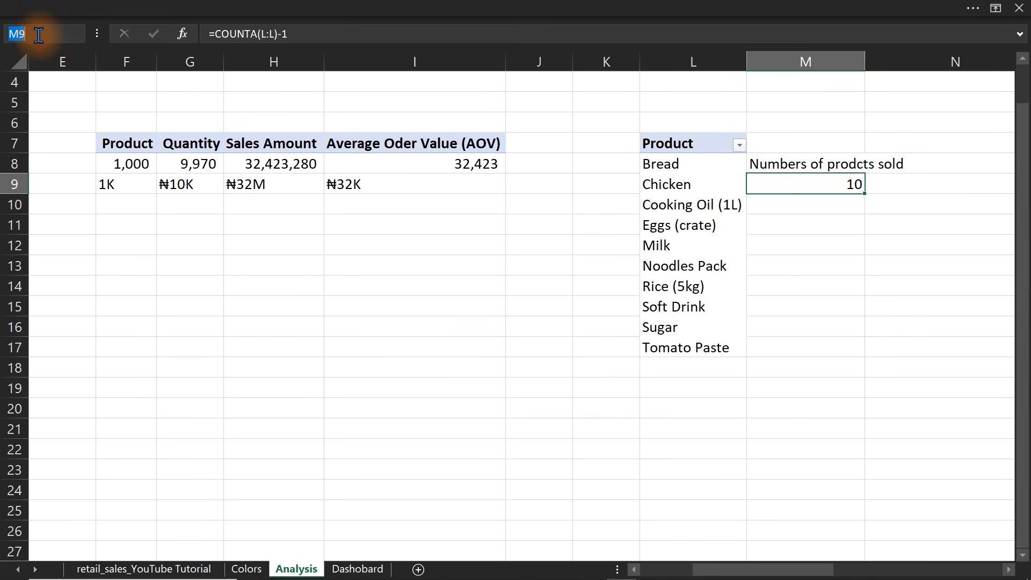
text(Tota)
text(l_Product)
key(Return)
Enter =Total_Products in AA10 below the top product names and shift the text rectangle closer to the Y19 sentence.
click(184, 143)
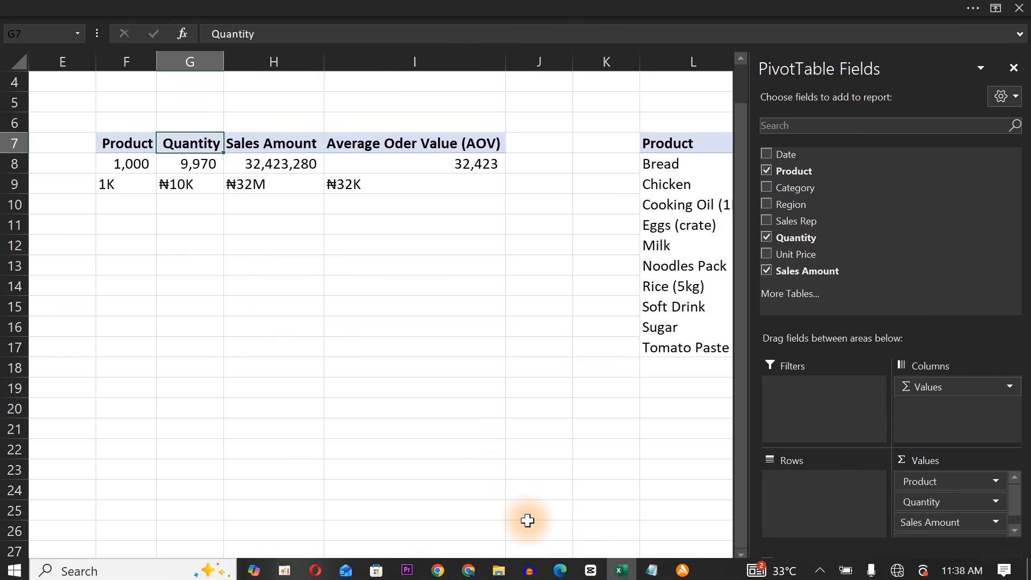
drag(527, 568, 679, 551)
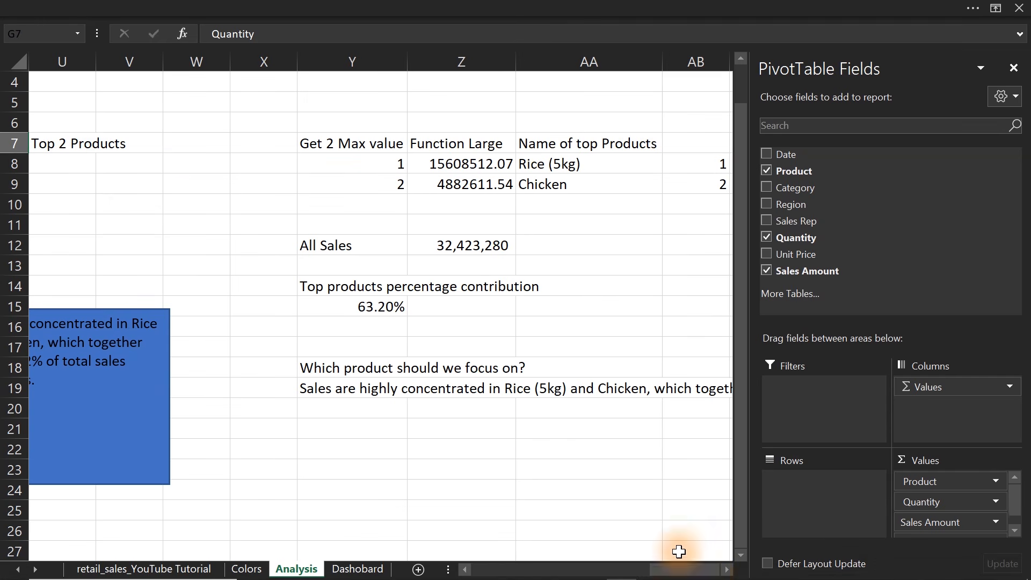
click(541, 208)
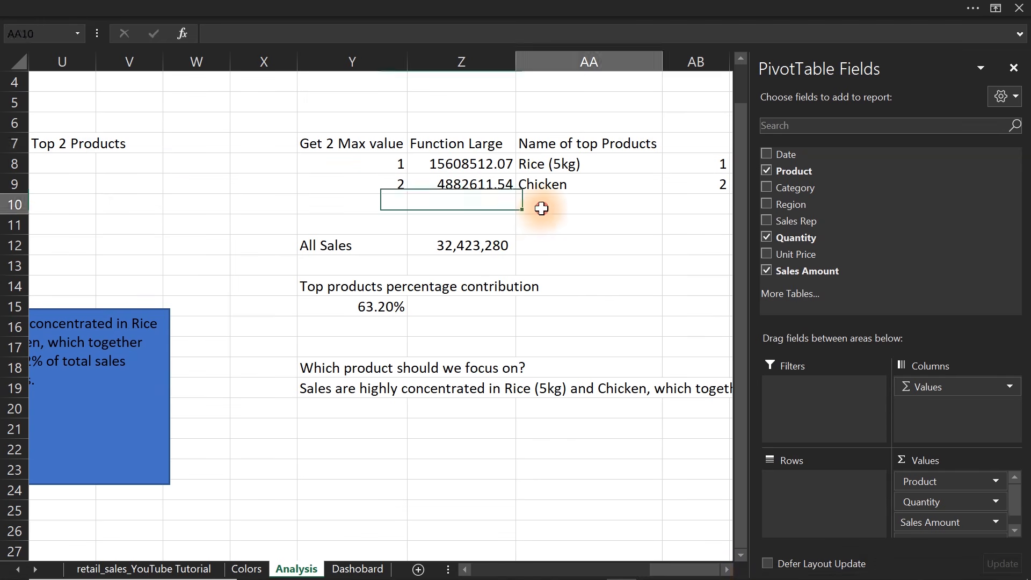
double_click(542, 212)
text(top)
key(BackSpace)
key(BackSpace)
key(BackSpace)
text(=)
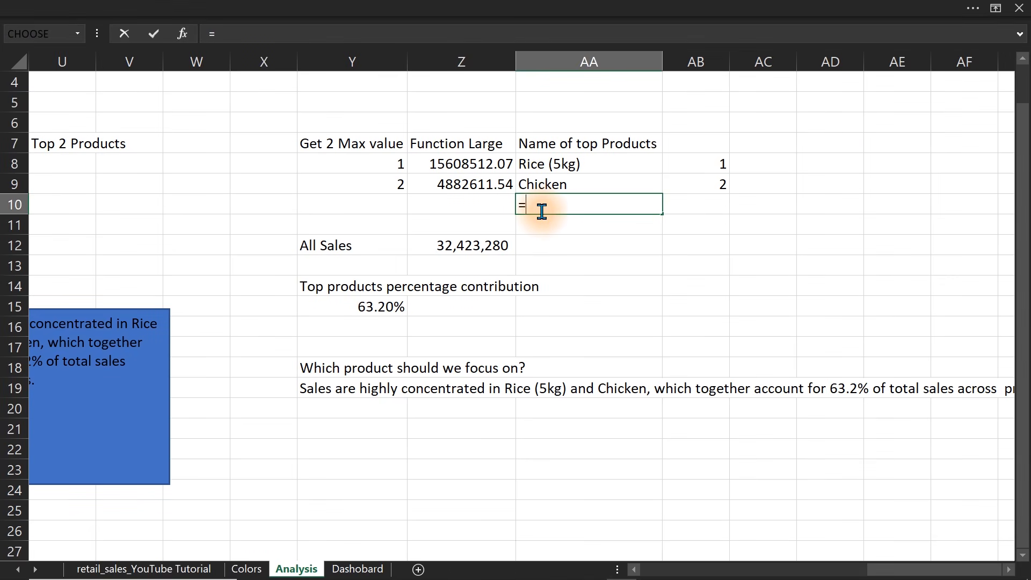
text(tota)
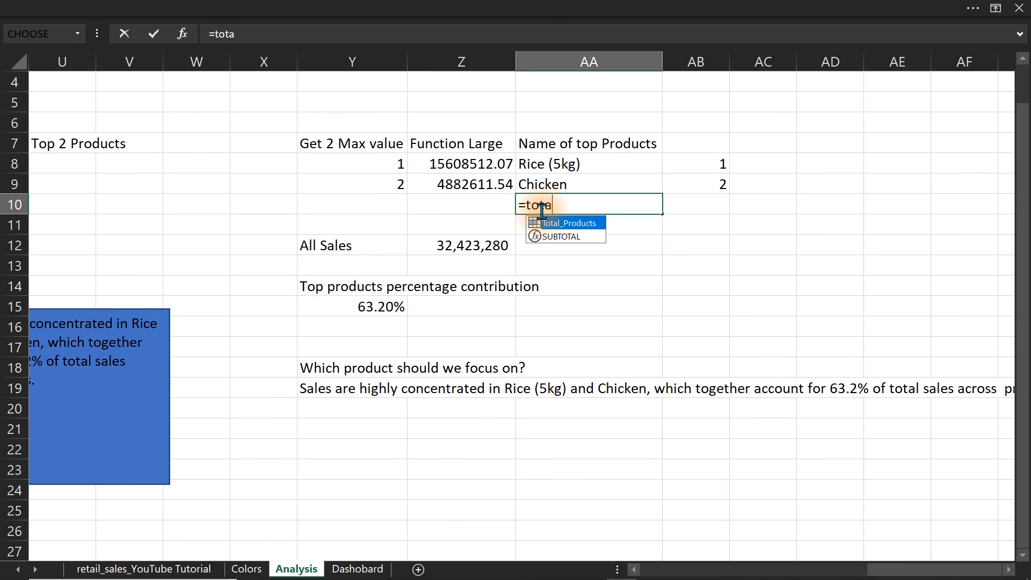
key(Tab)
key(Return)
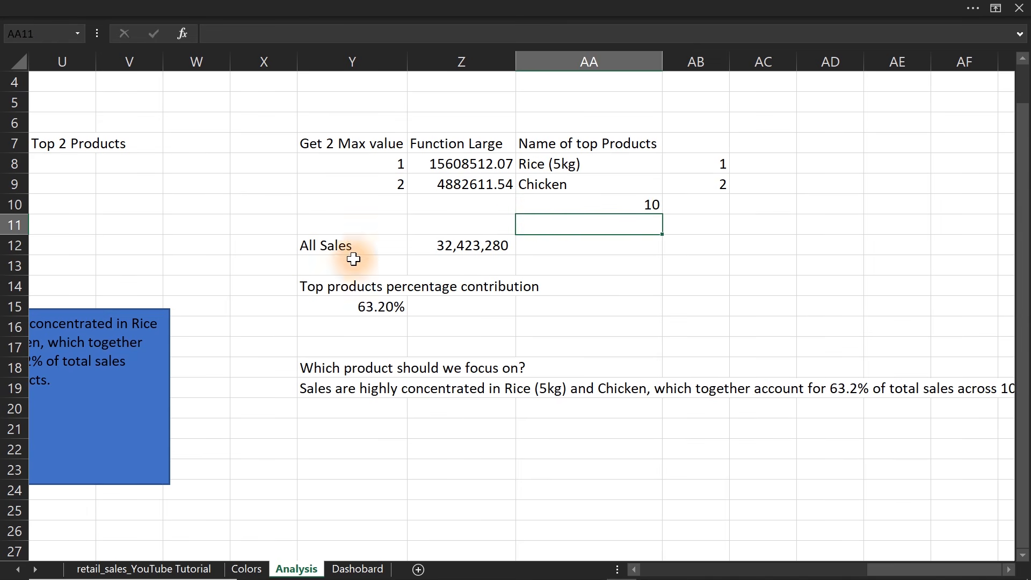
drag(178, 330, 326, 345)
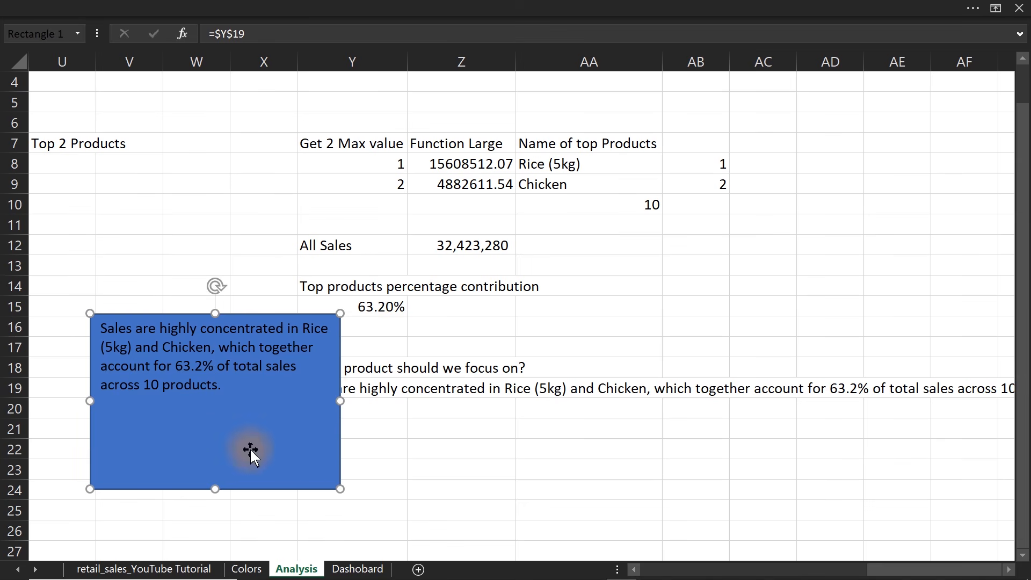
On the Dashobard sheet, copy the Quantity Sold card's background shape below the Total Sales card and enlarge it, mainly in height.
click(357, 570)
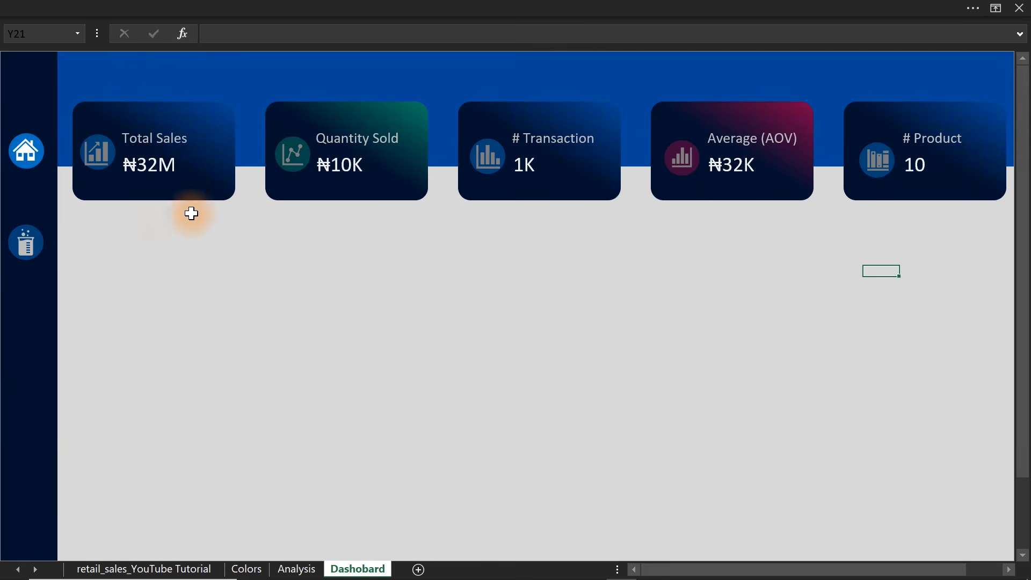
click(260, 70)
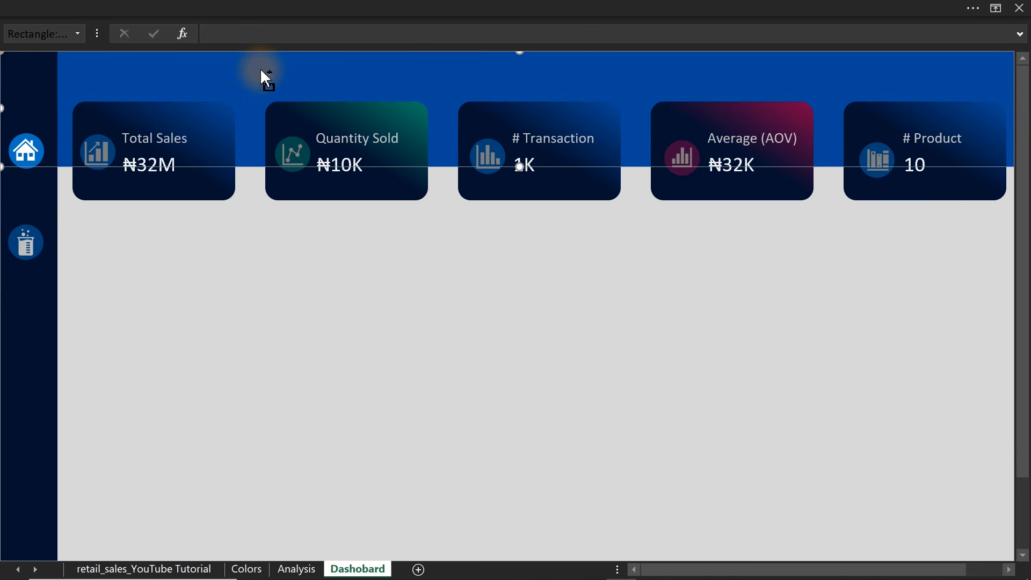
click(276, 111)
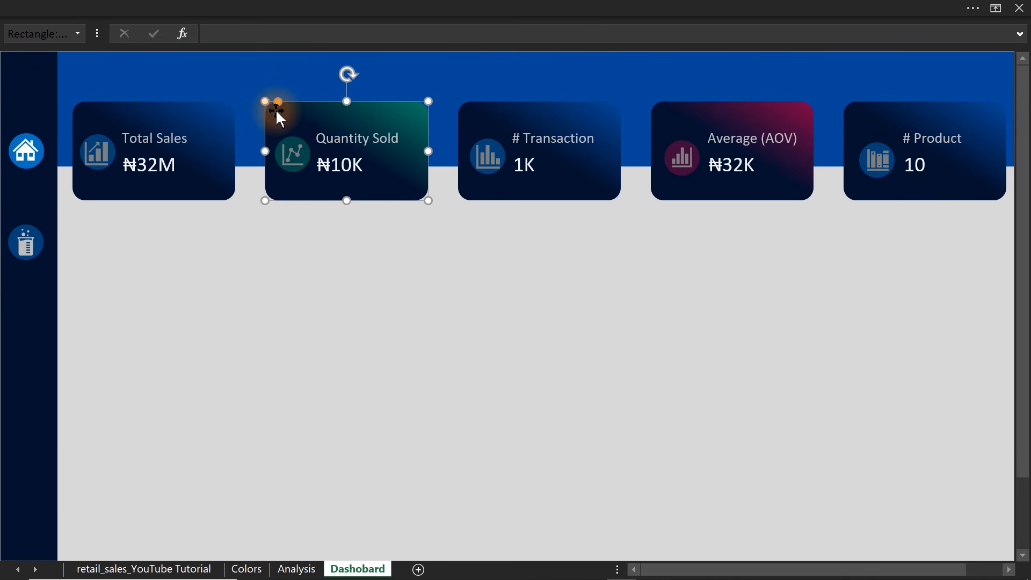
drag(280, 117, 106, 244)
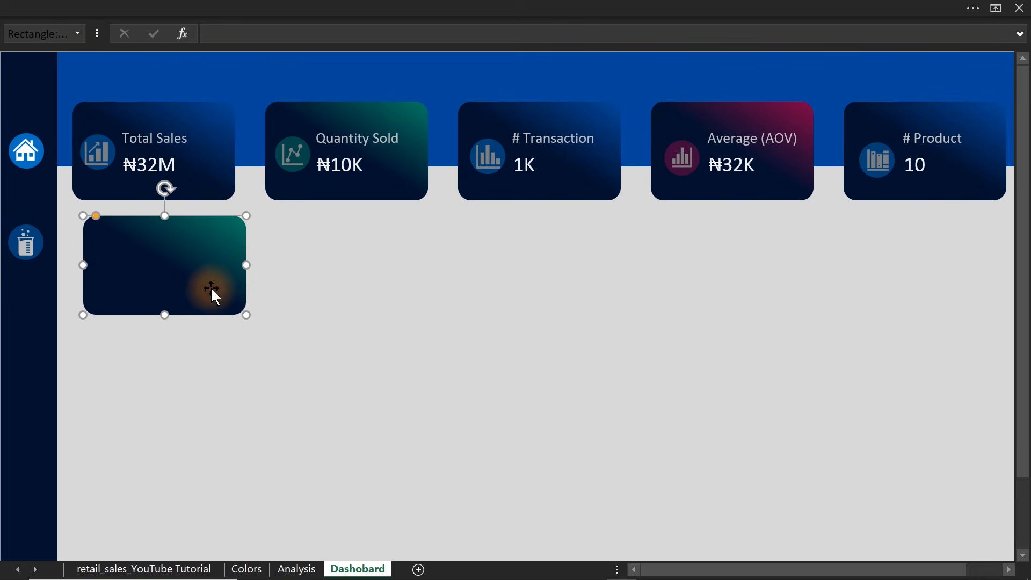
drag(246, 315, 254, 393)
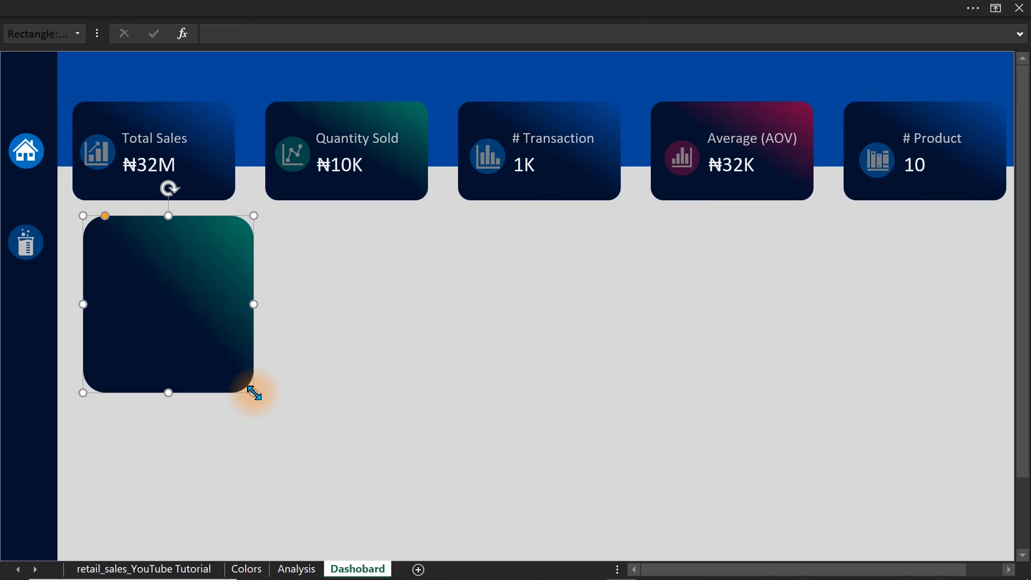
Give the copied card below Total Sales a solid white fill and move the formatting pane clear of it.
key(ctrl+1)
click(240, 398)
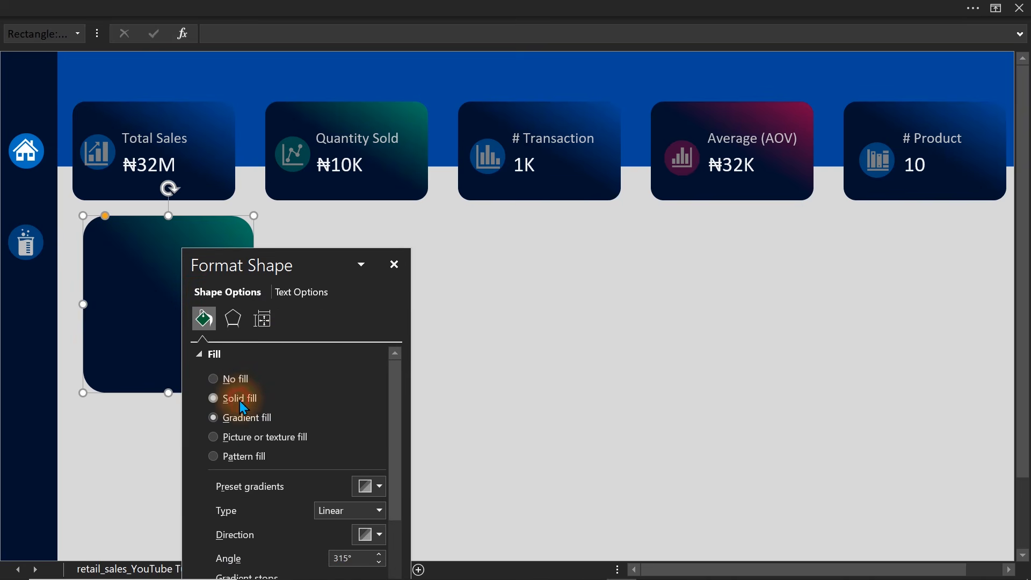
click(369, 485)
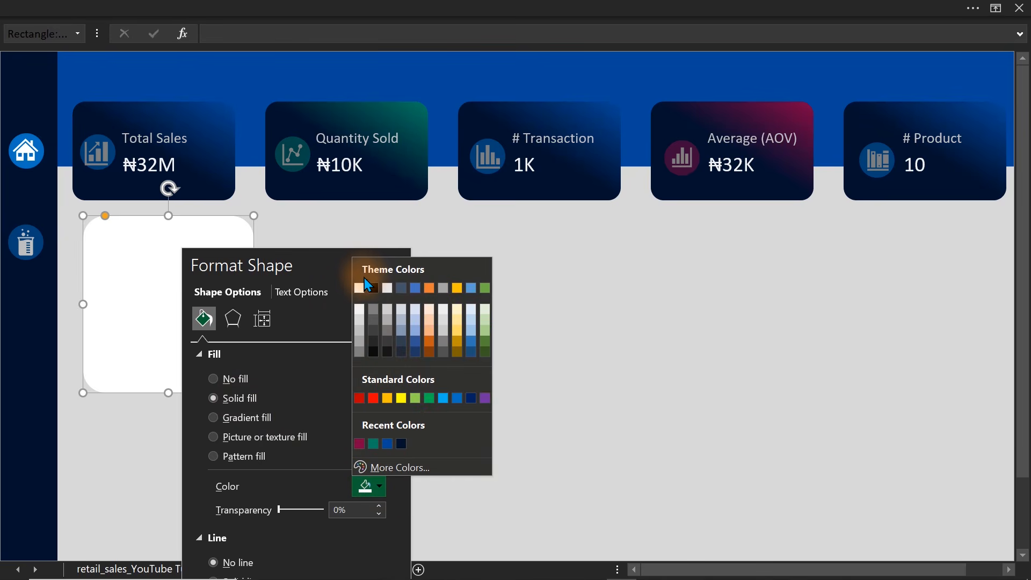
click(359, 287)
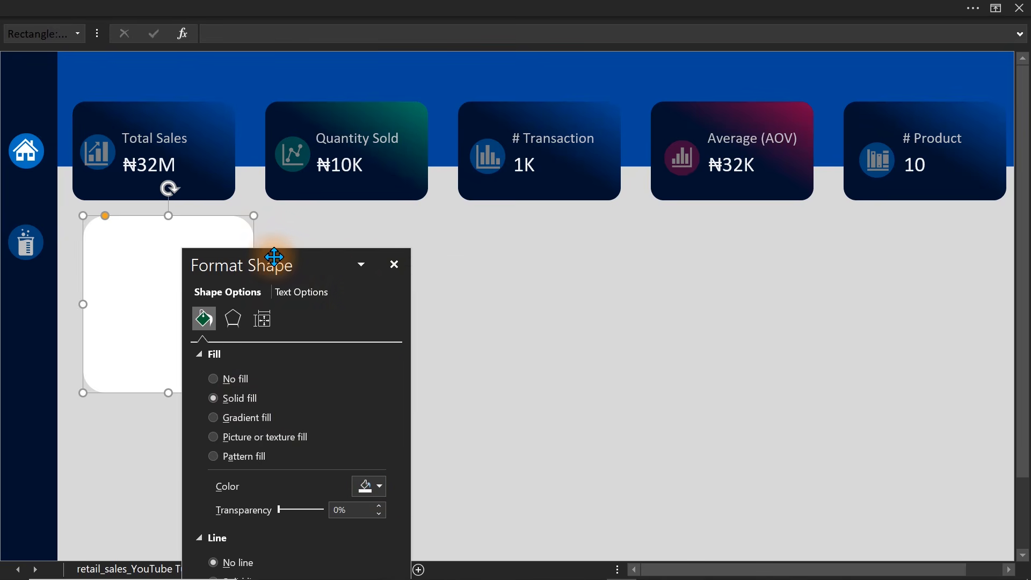
drag(272, 264, 780, 273)
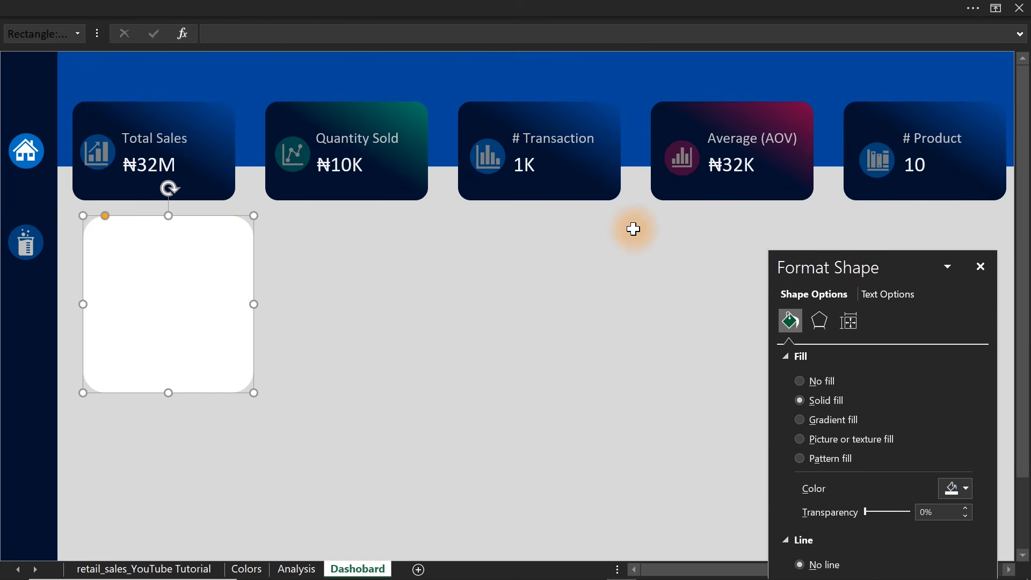
Hide the formula bar to gain more vertical room for the dashboard.
click(290, 8)
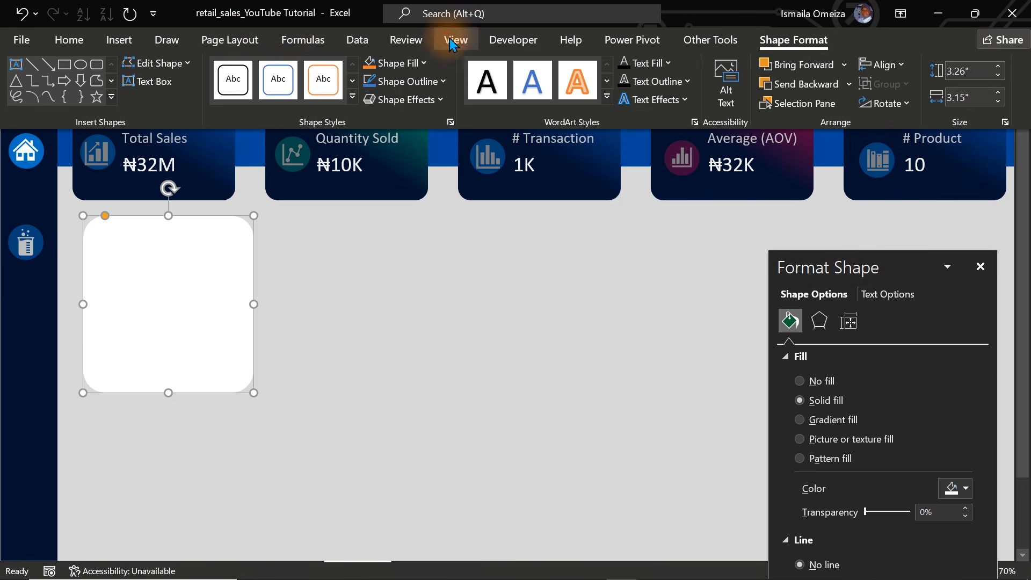
click(455, 40)
click(256, 79)
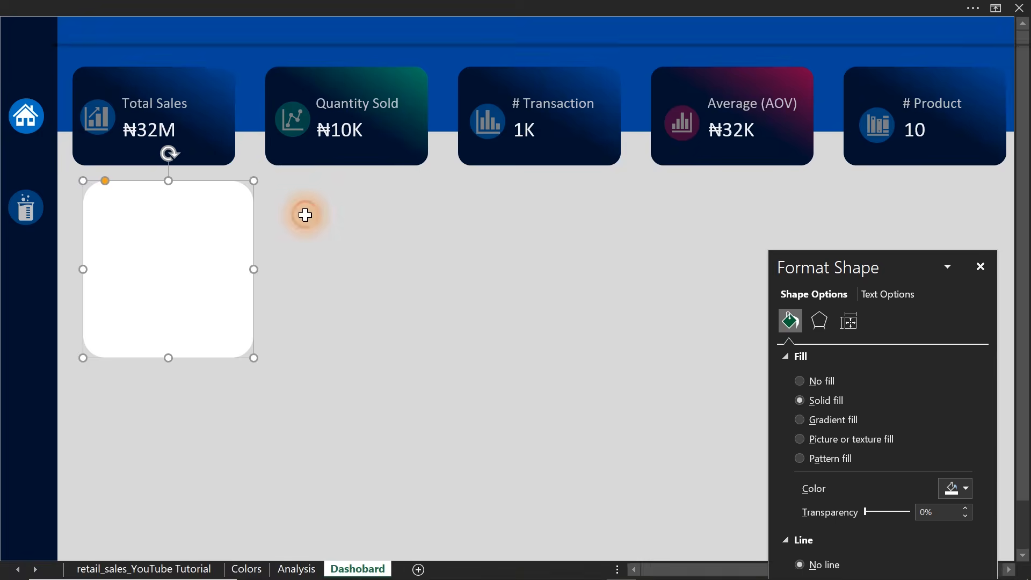
Stretch the white card from just below the KPI cards down to the lower edge of the visible sheet and reduce its corner rounding.
drag(200, 256, 198, 446)
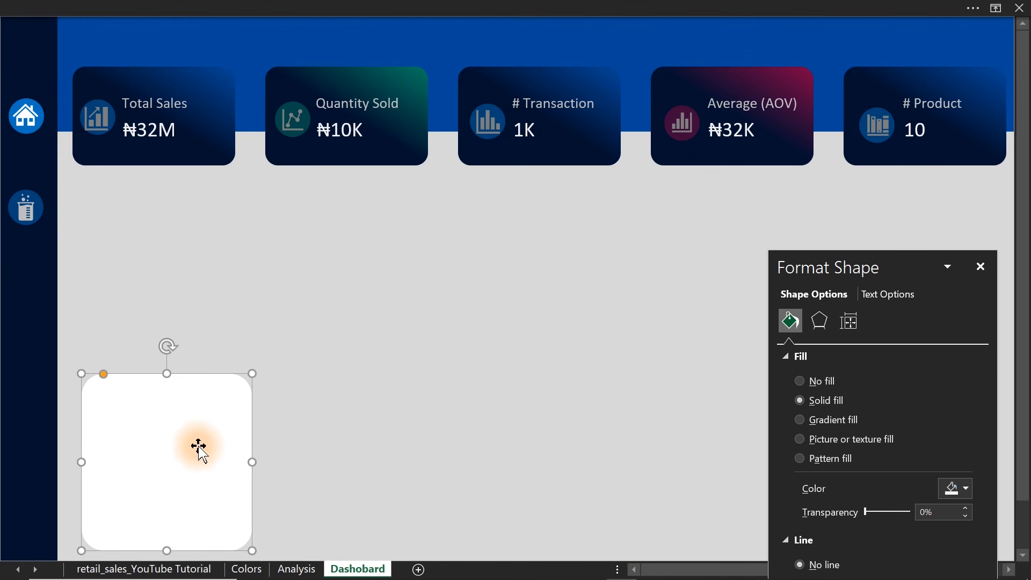
drag(167, 373, 171, 183)
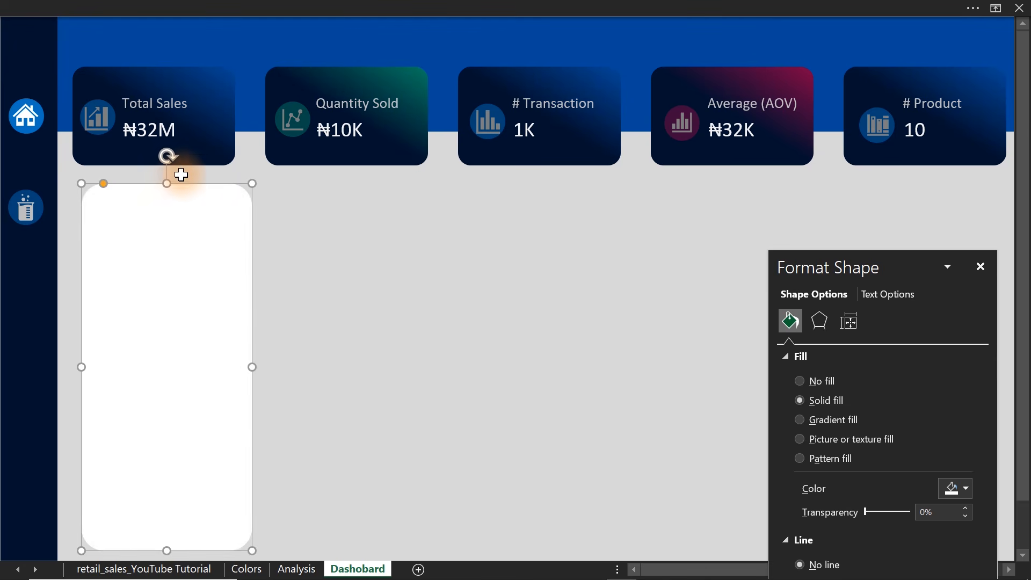
click(99, 185)
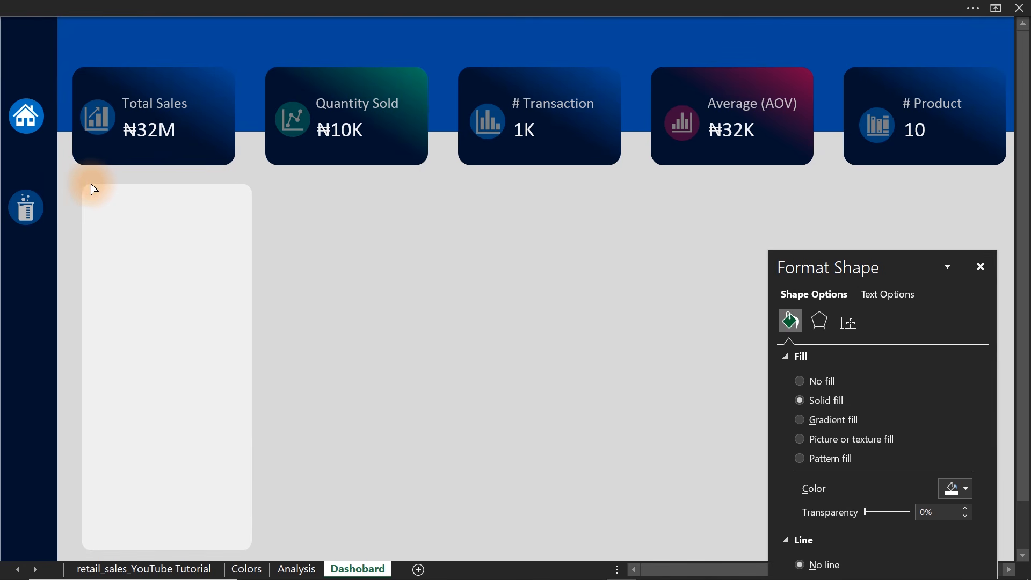
click(91, 184)
Widen the white card slightly and align its left edge with the Total Sales card.
drag(252, 368, 292, 371)
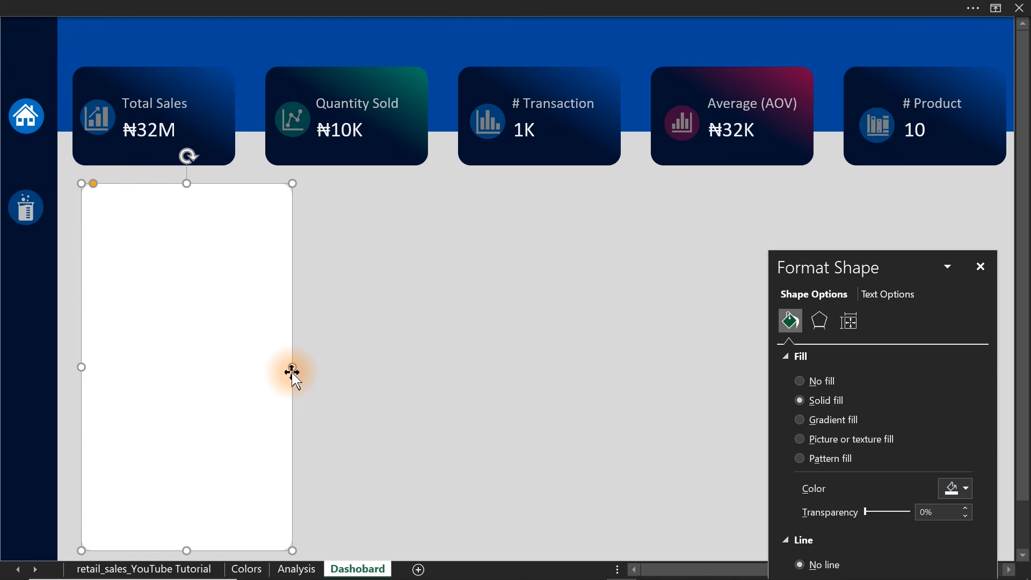
drag(246, 382, 264, 384)
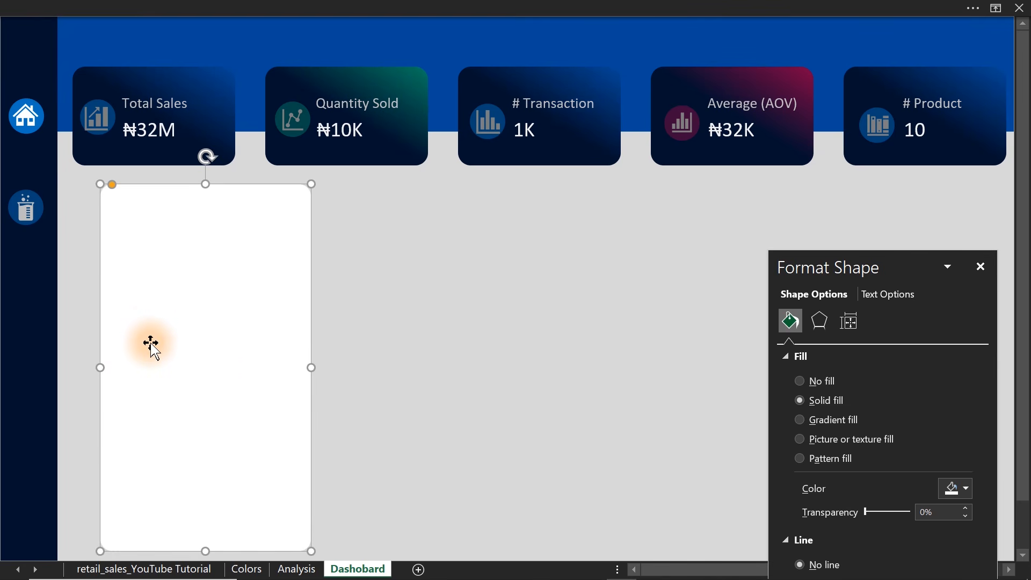
ctrl+click(98, 81)
click(451, 9)
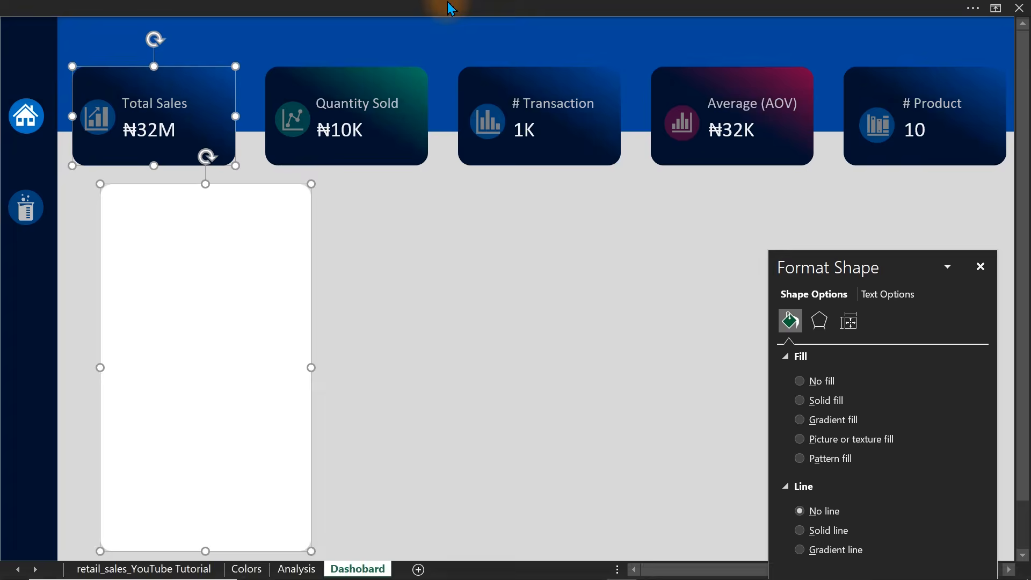
click(777, 41)
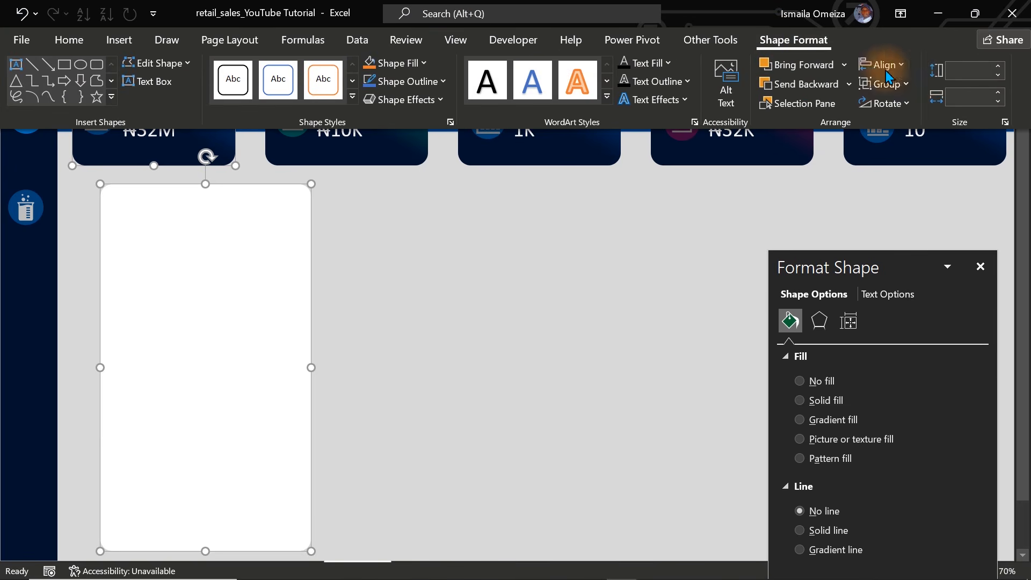
click(898, 65)
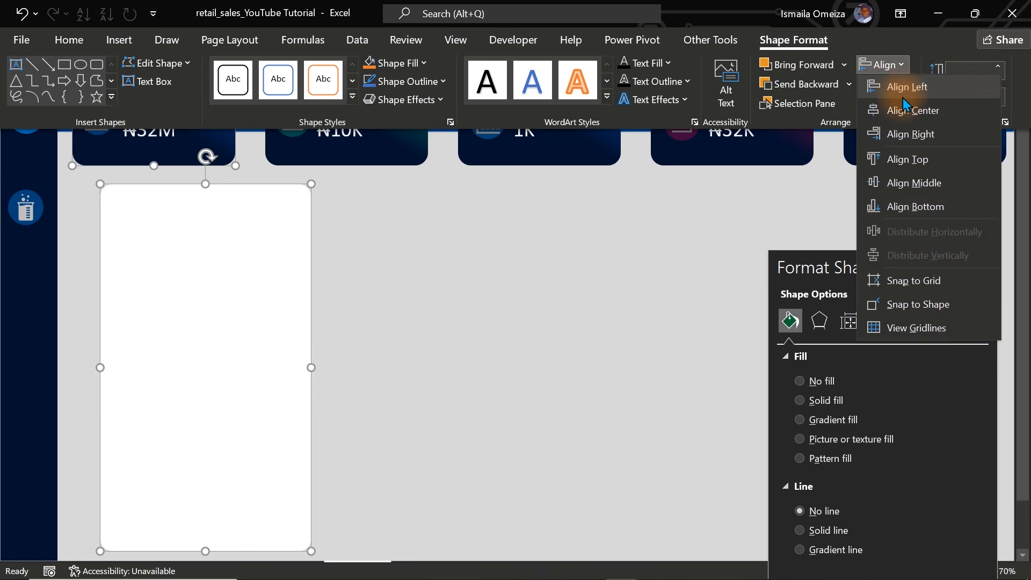
click(903, 93)
click(900, 86)
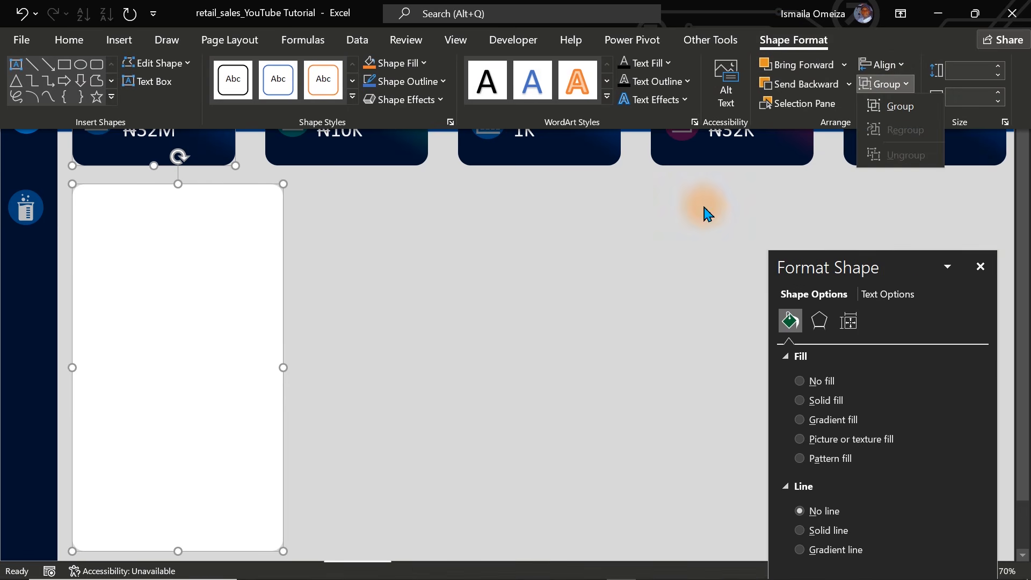
key(Escape)
key(ctrl+shift+F1)
click(441, 342)
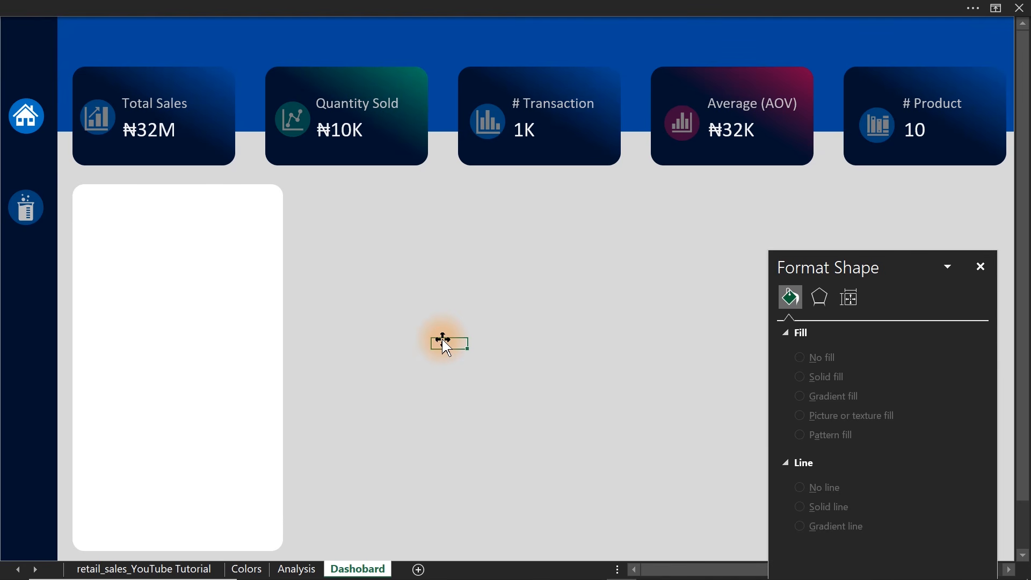
Widen the white card a little more on its right side and shorten it from below to about two thirds of its height.
click(268, 338)
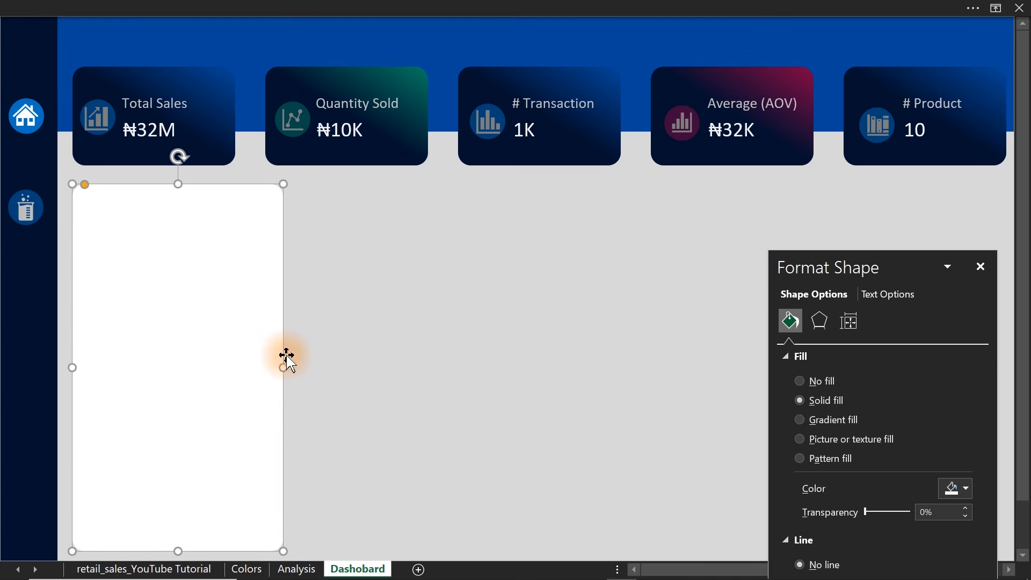
drag(284, 366, 308, 365)
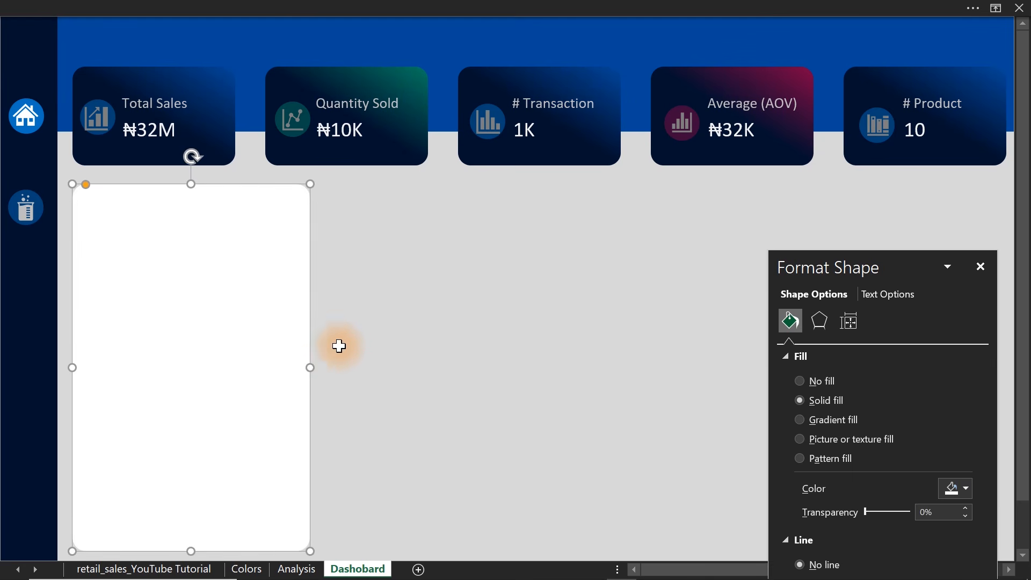
click(378, 342)
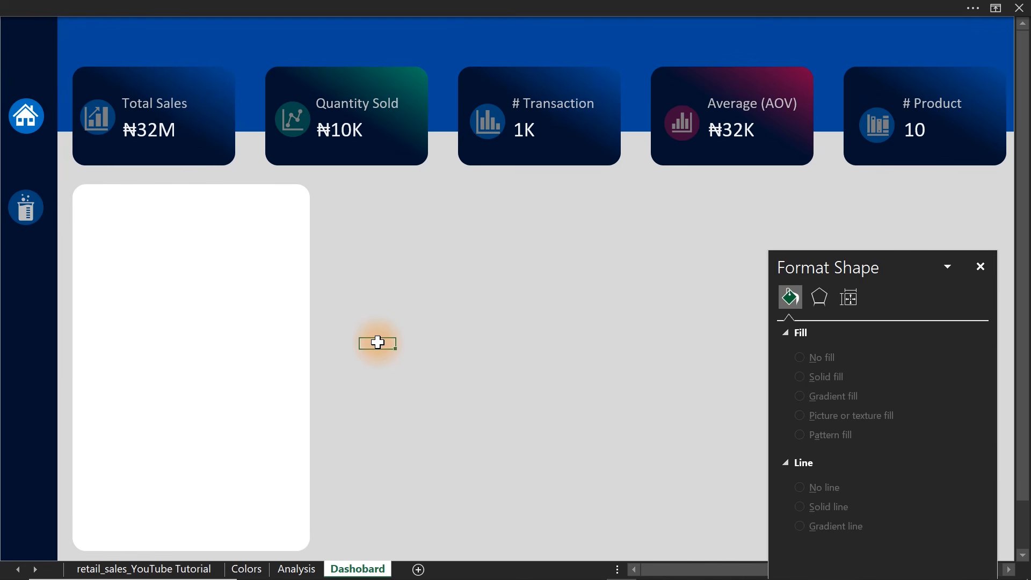
click(251, 398)
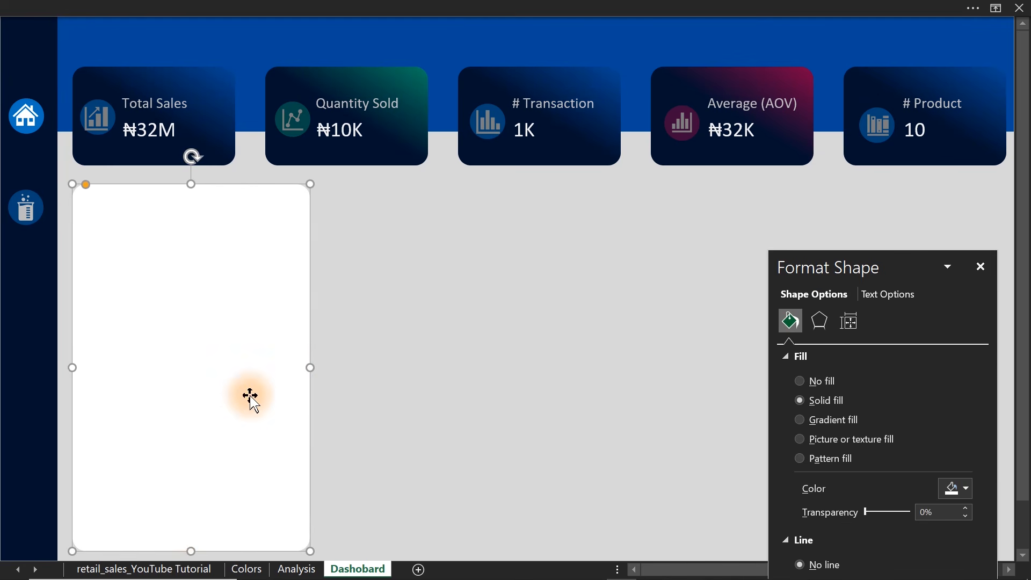
drag(191, 544, 188, 432)
click(428, 422)
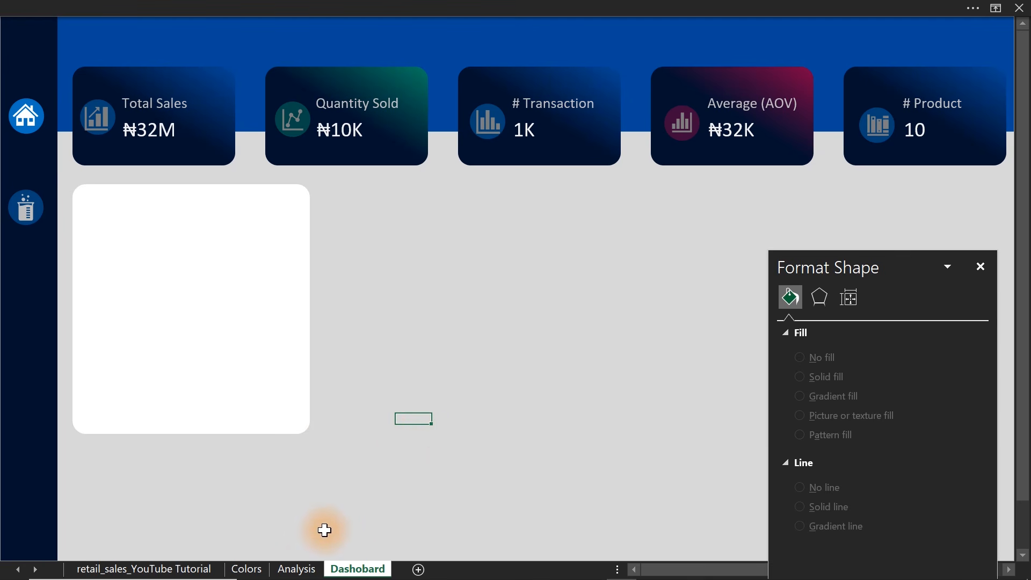
On the Analysis sheet, move the blue insight text rectangle down to row 22, below the product sales table.
click(296, 568)
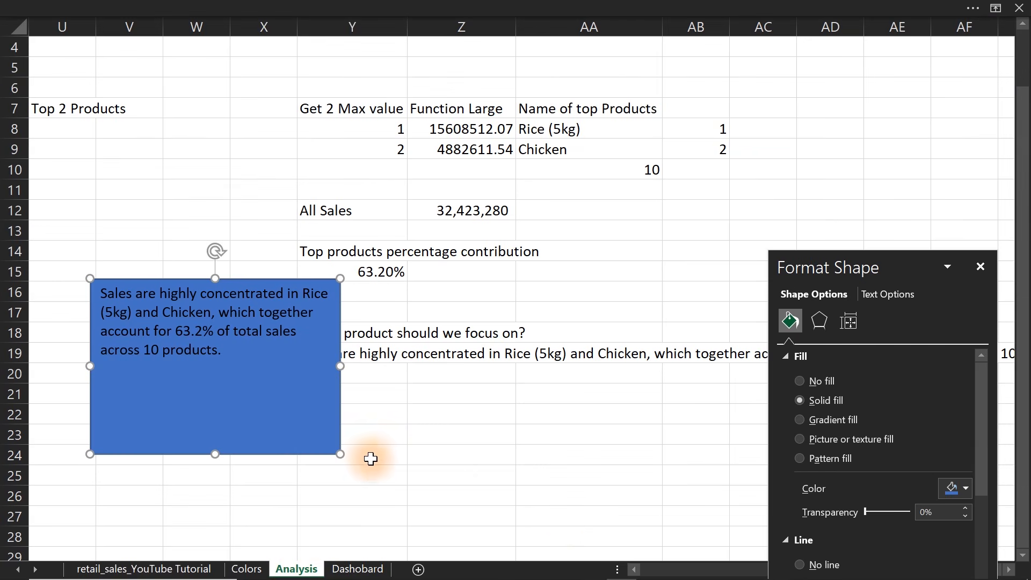
click(634, 569)
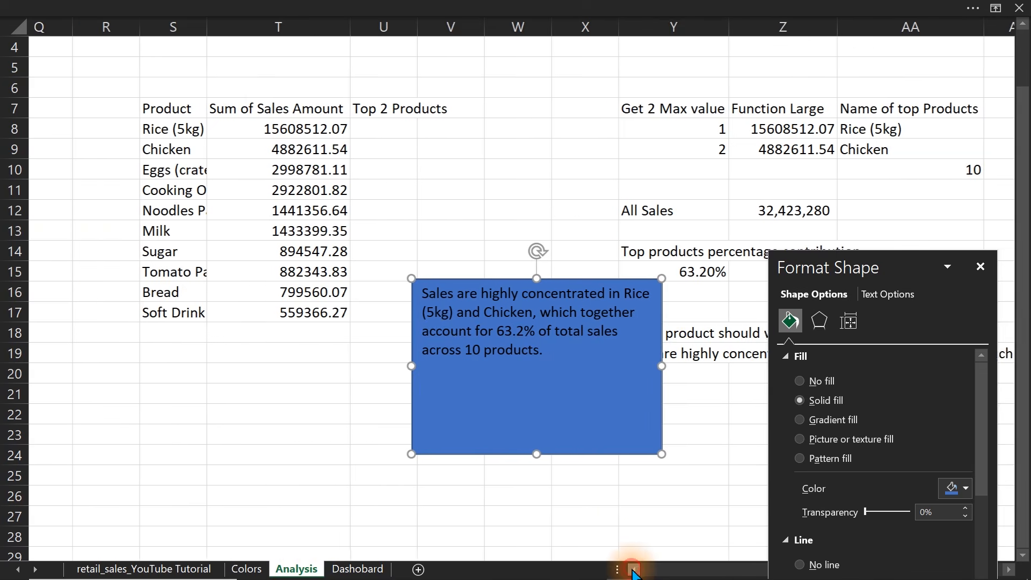
click(633, 569)
drag(452, 278, 343, 402)
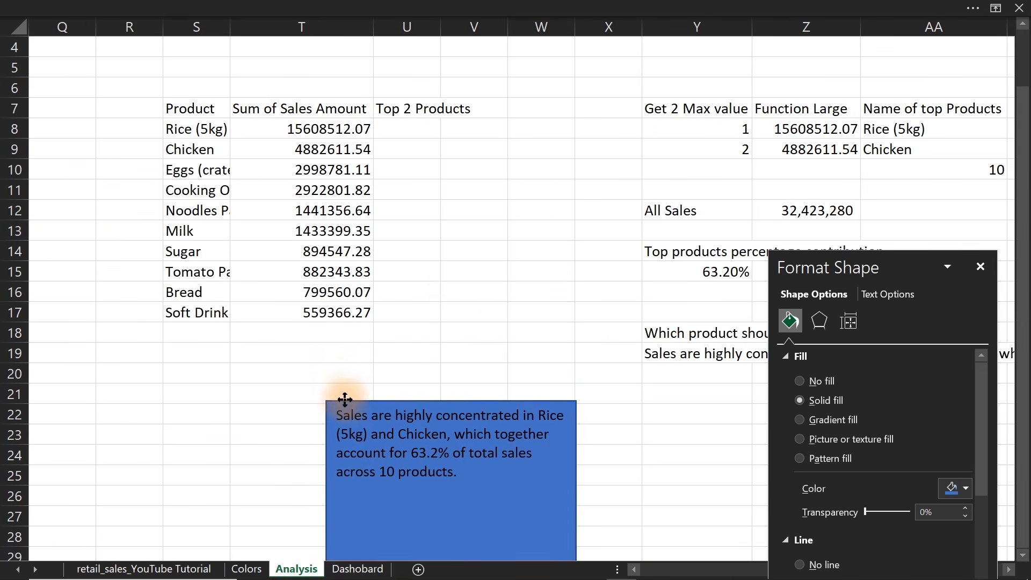
In U8 of the Top 2 Products column, start an IF formula that returns T8 when $Z$8 equals T8.
click(397, 123)
text(=if)
key(Tab)
click(779, 129)
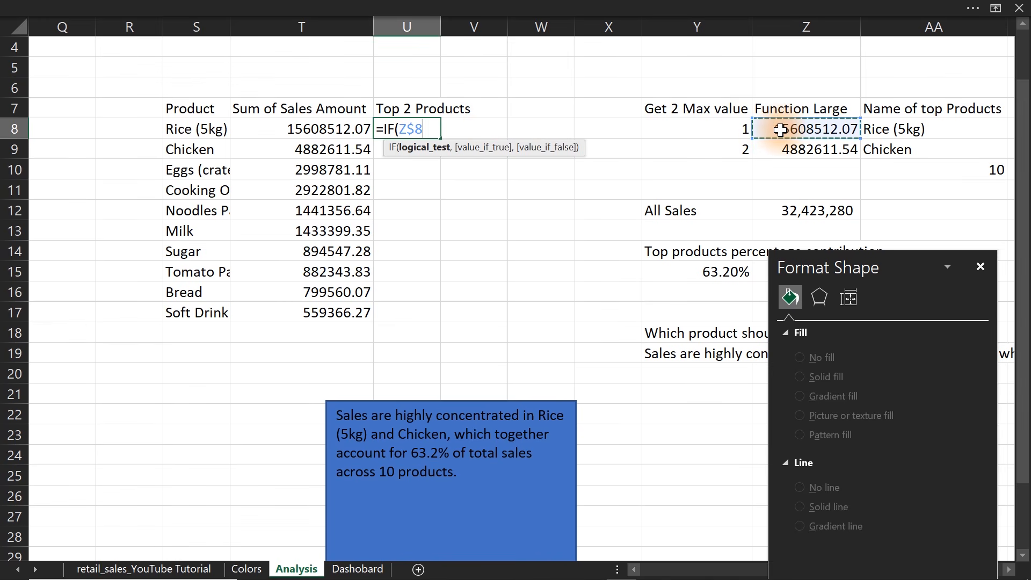
key(F4)
text(=)
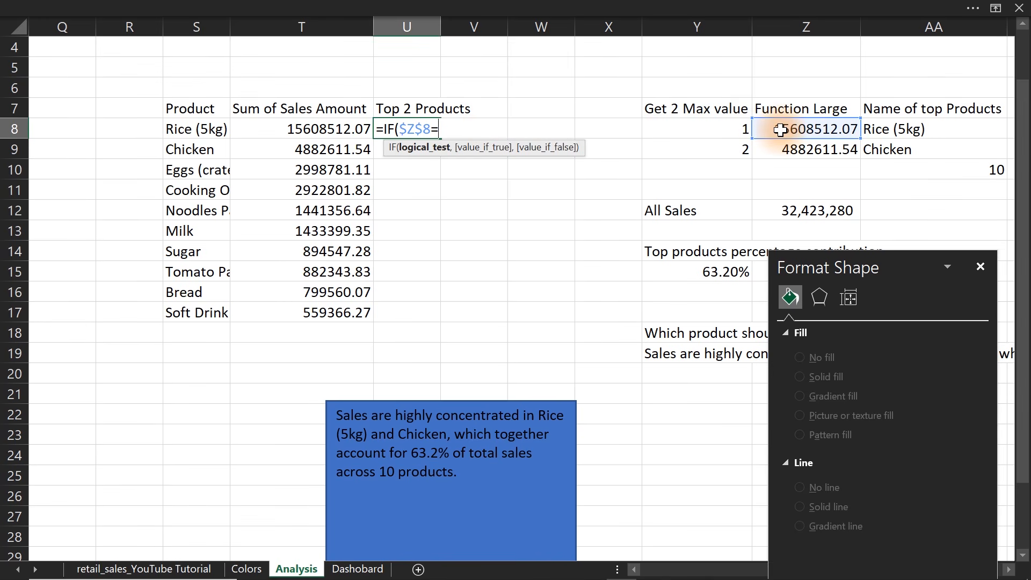
click(348, 126)
text(,)
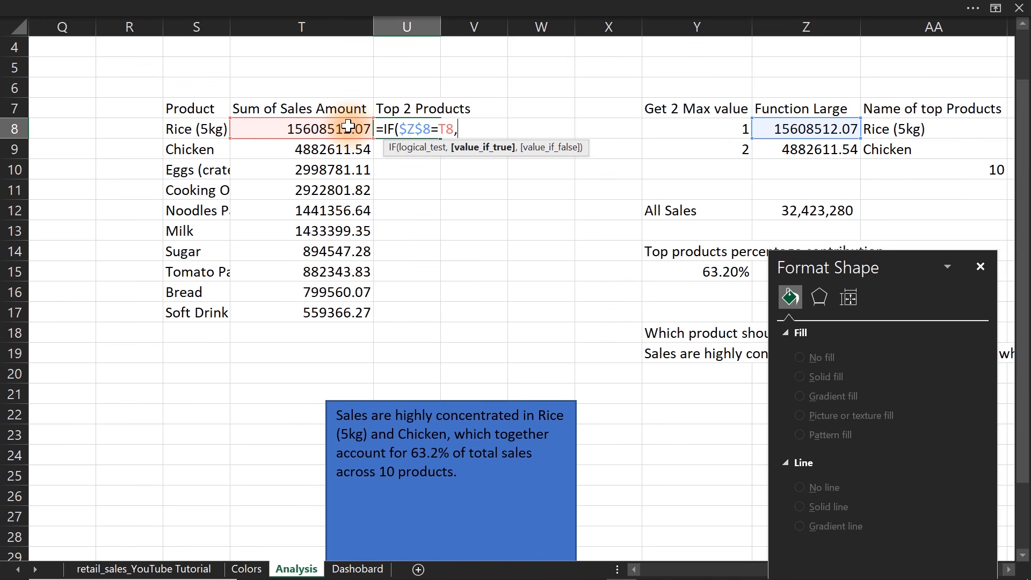
click(336, 128)
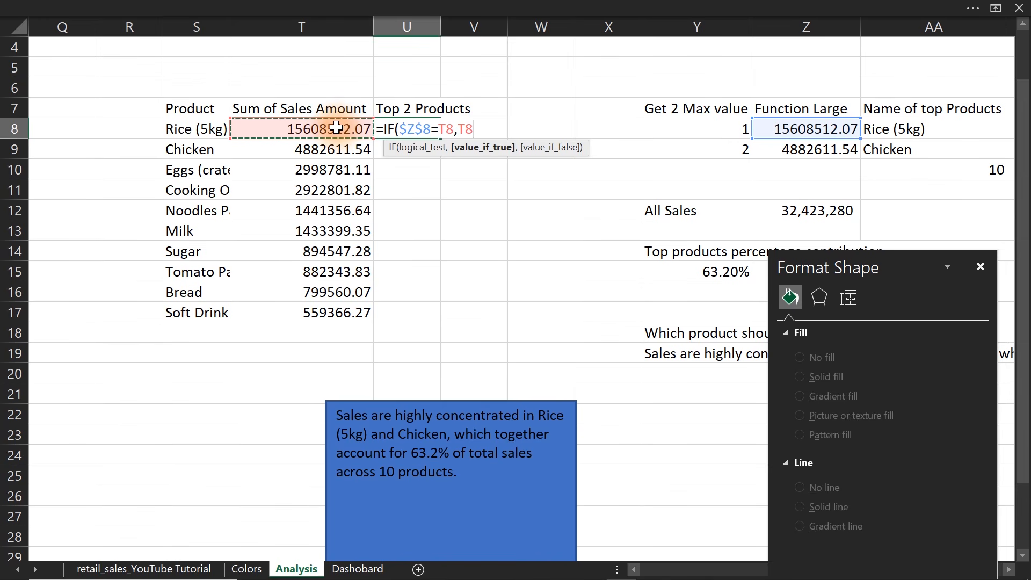
text(,)
text(IF()
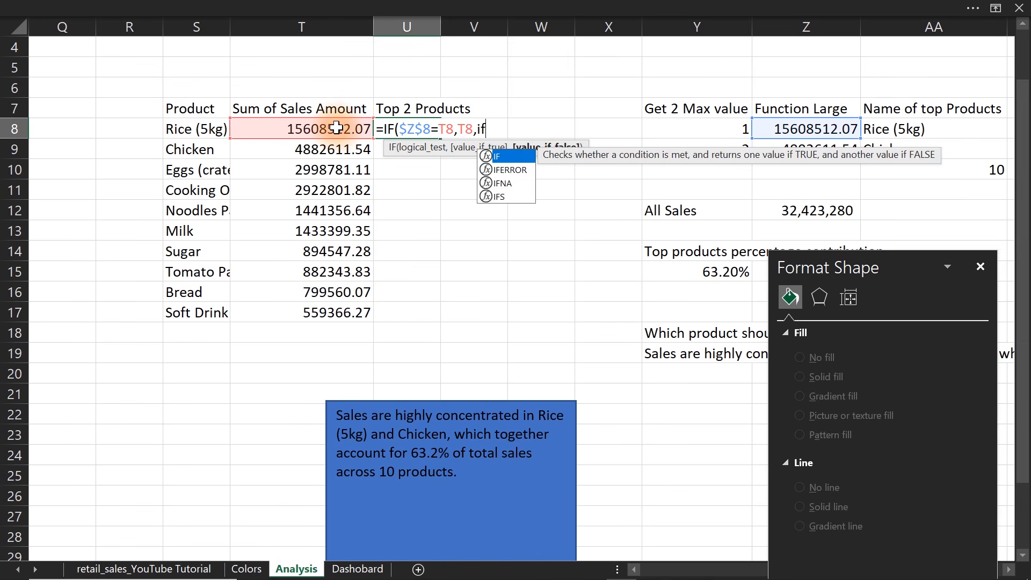
Complete the U8 formula with a nested IF returning T8 when $Z$9 equals T8 and otherwise empty text, accepting the bracket correction.
click(804, 150)
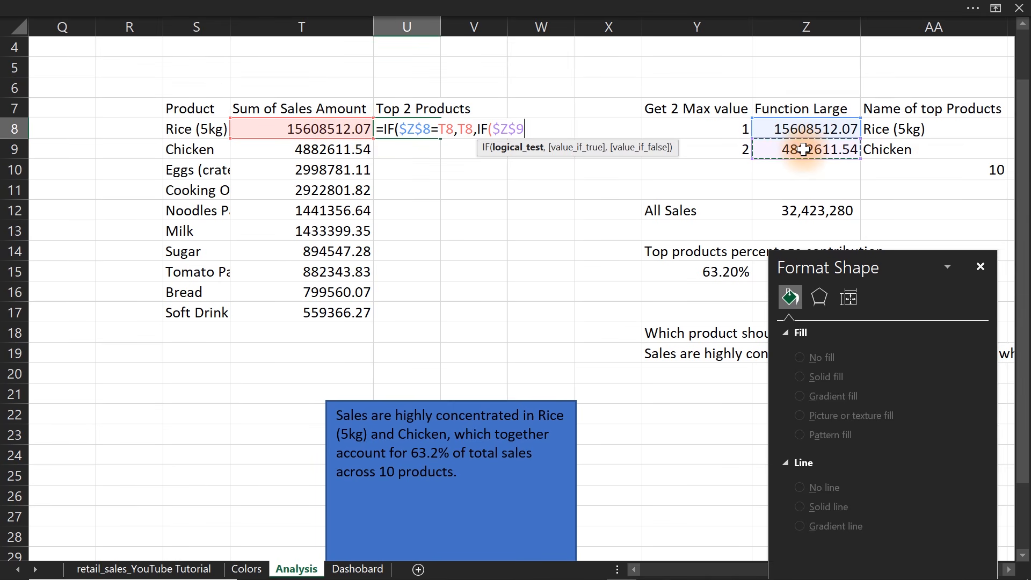
text(=)
click(255, 131)
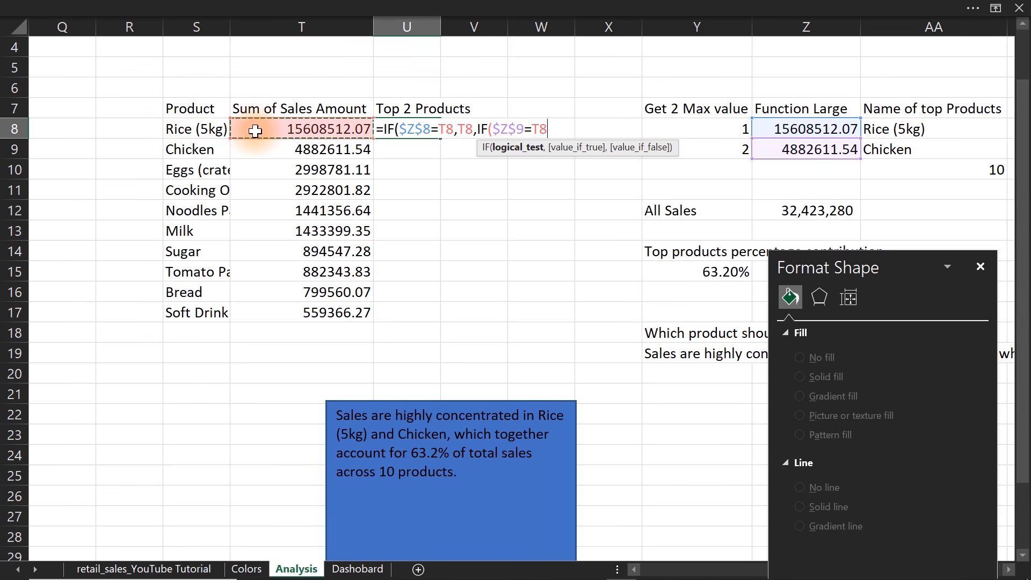
text(,)
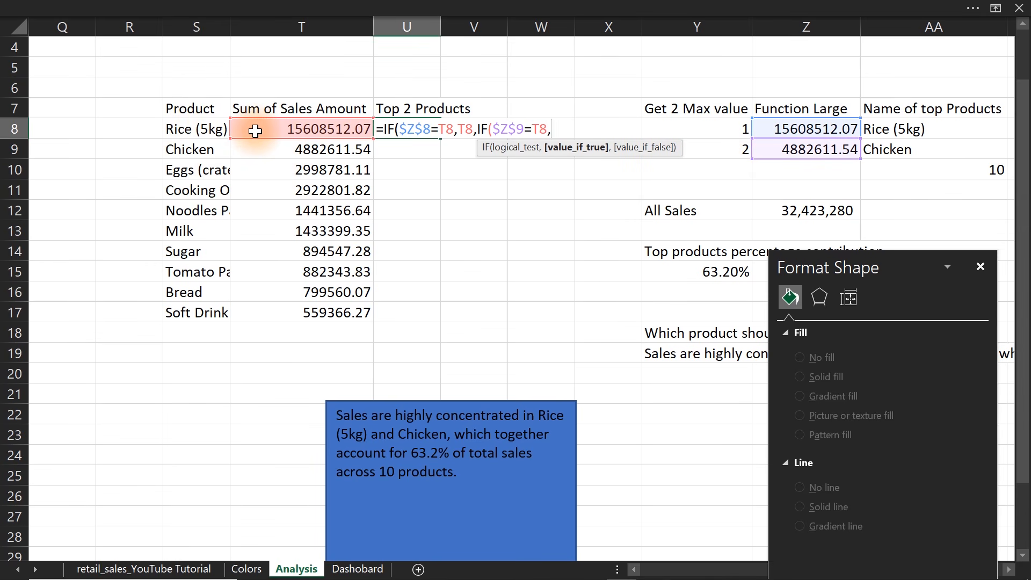
click(274, 129)
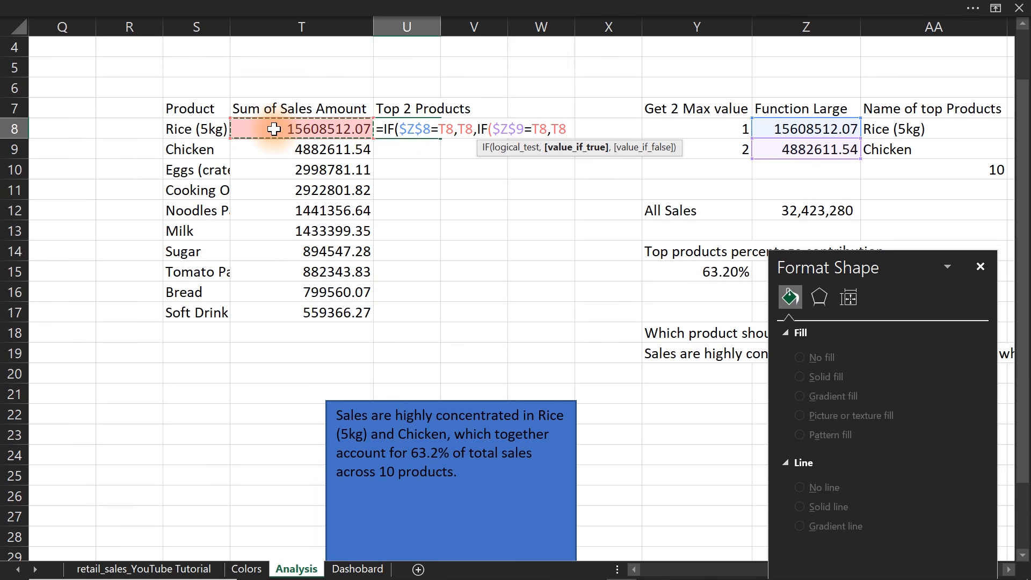
text(,)
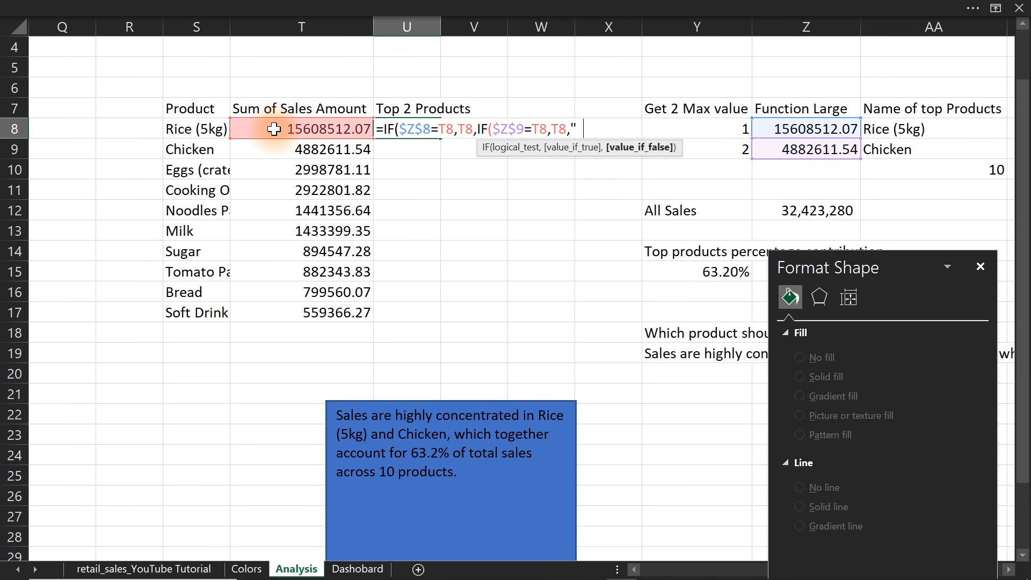
text(""))
key(Return)
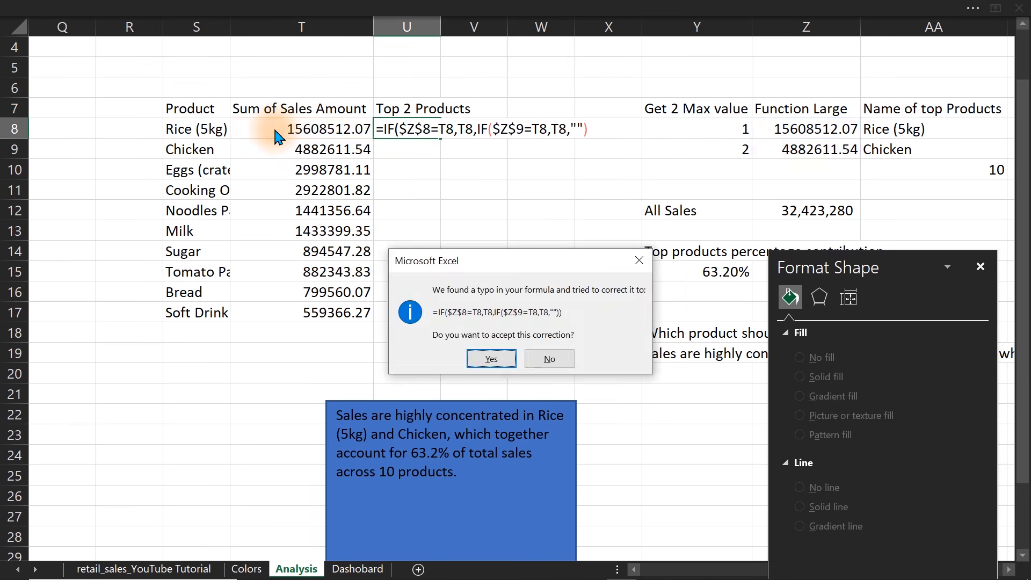
key(Return)
Fill the U8 formula down to U17 and check the copied formula in U12.
click(435, 130)
right_click(430, 129)
key(Escape)
double_click(458, 138)
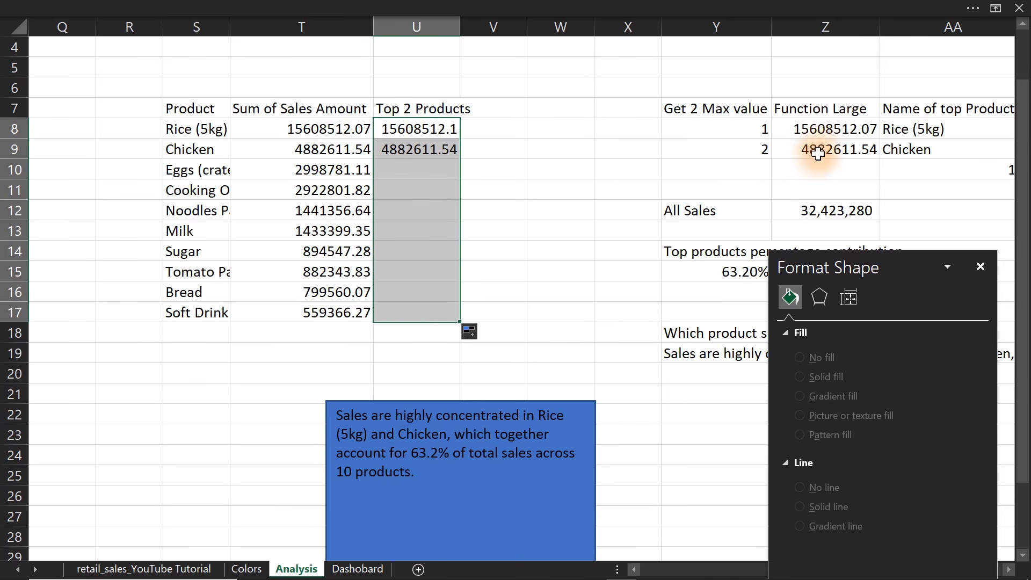
double_click(398, 204)
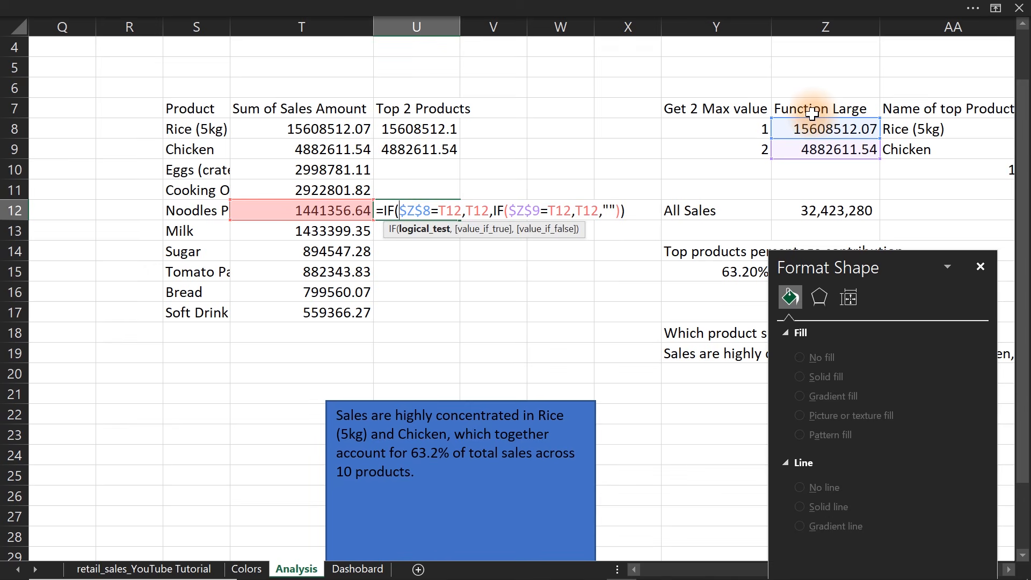
key(ctrl+Return)
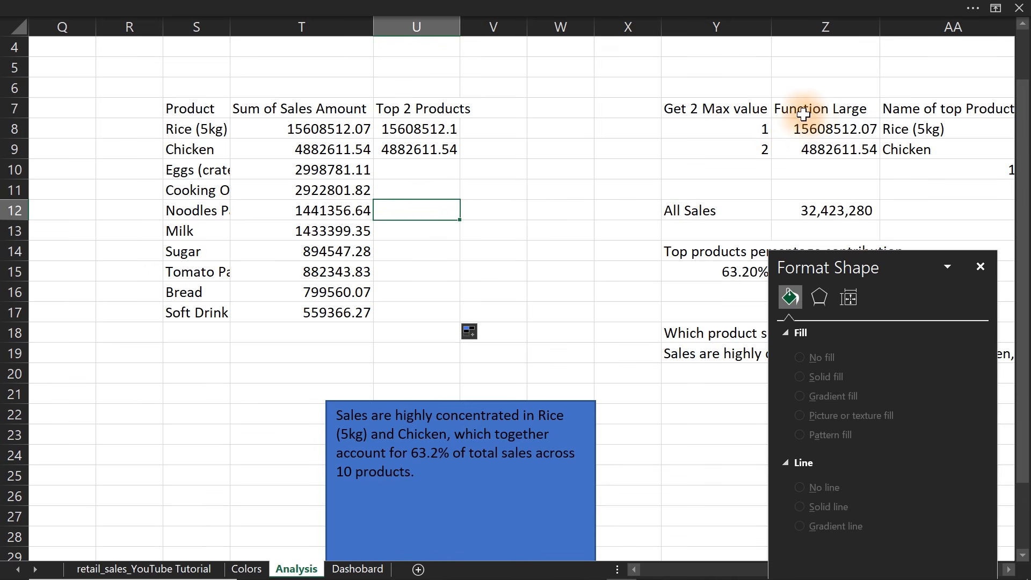
Insert the recommended clustered bar chart from the product sales table in S7:U17.
drag(186, 109, 417, 306)
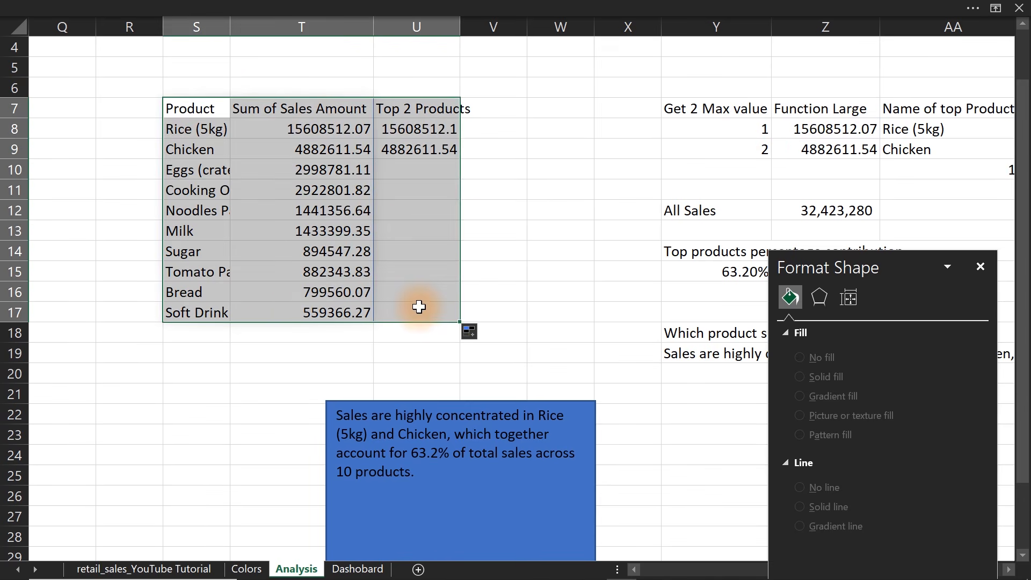
click(263, 7)
click(119, 40)
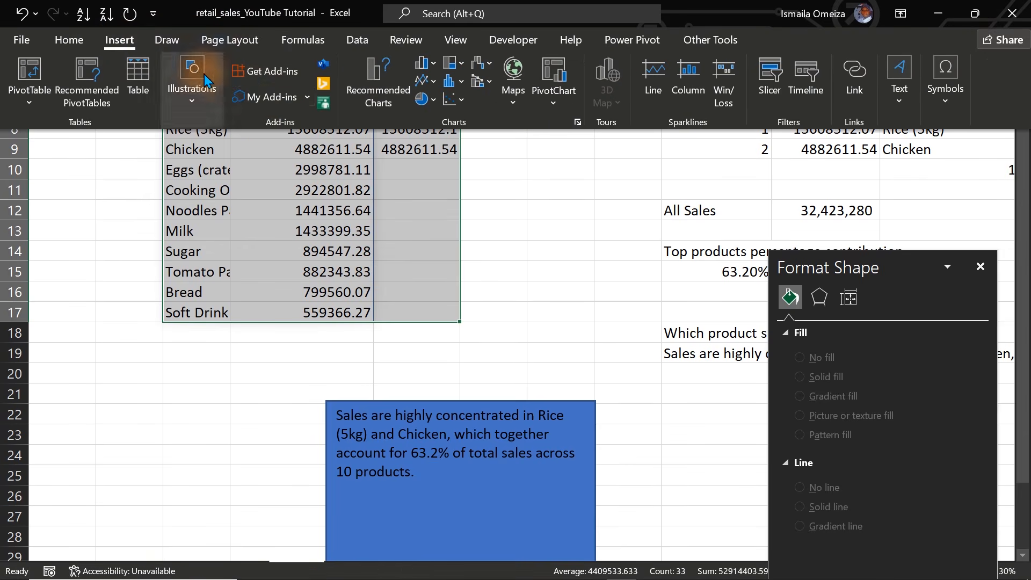
click(393, 67)
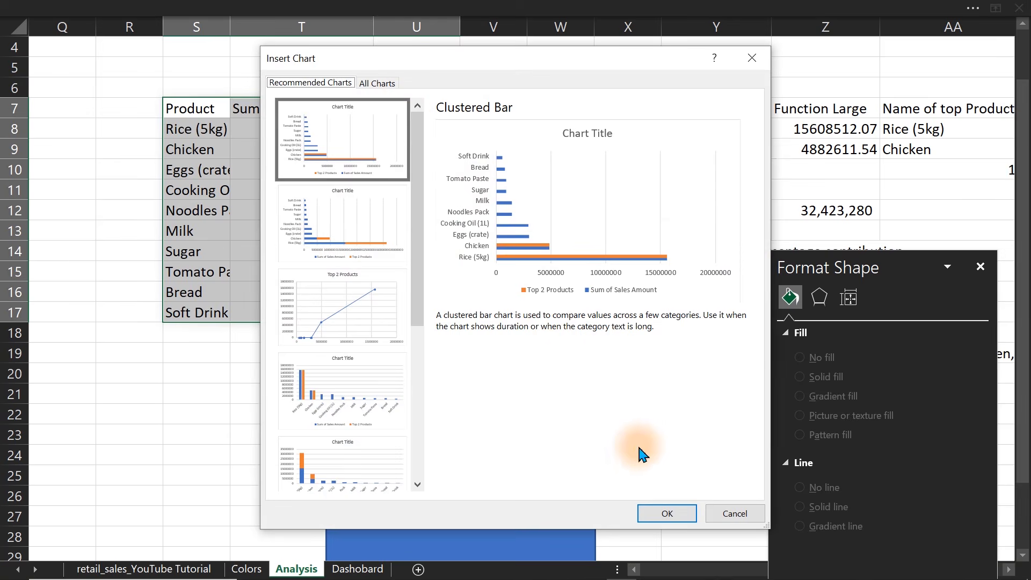
click(663, 515)
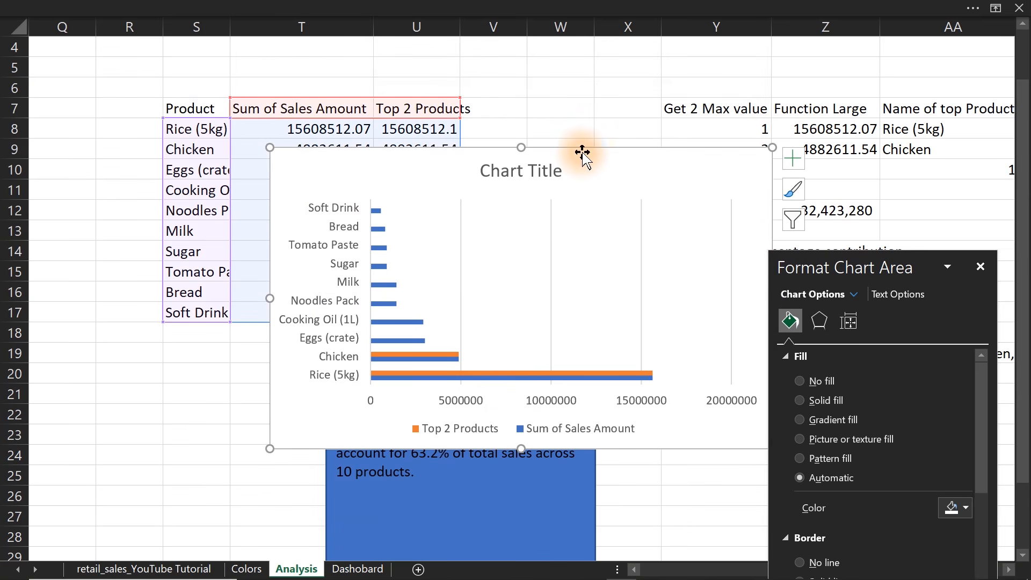
Delete the chart's title and horizontal value axis, and move the chart clear of the Product column.
drag(582, 152, 416, 113)
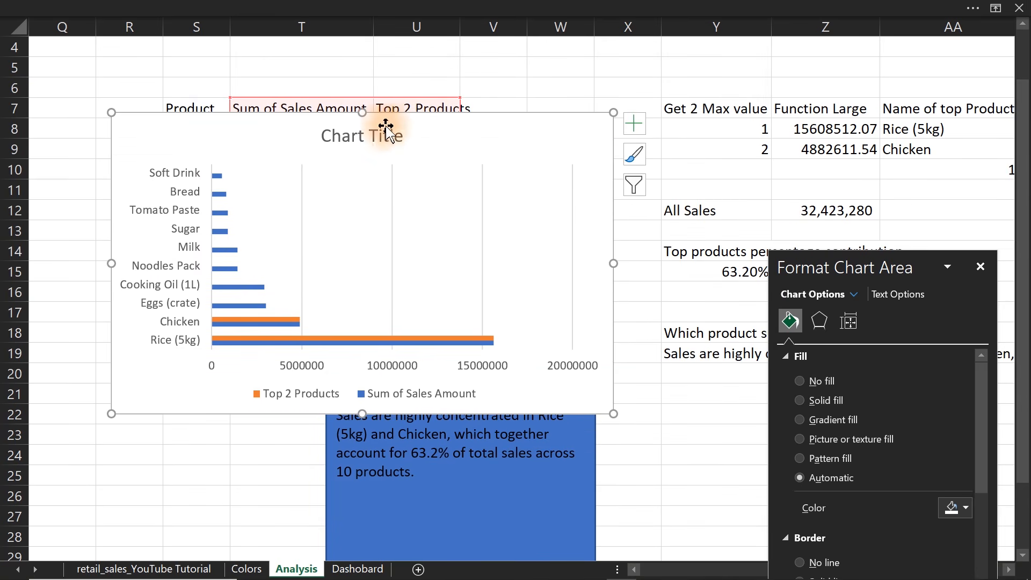
click(366, 134)
key(Delete)
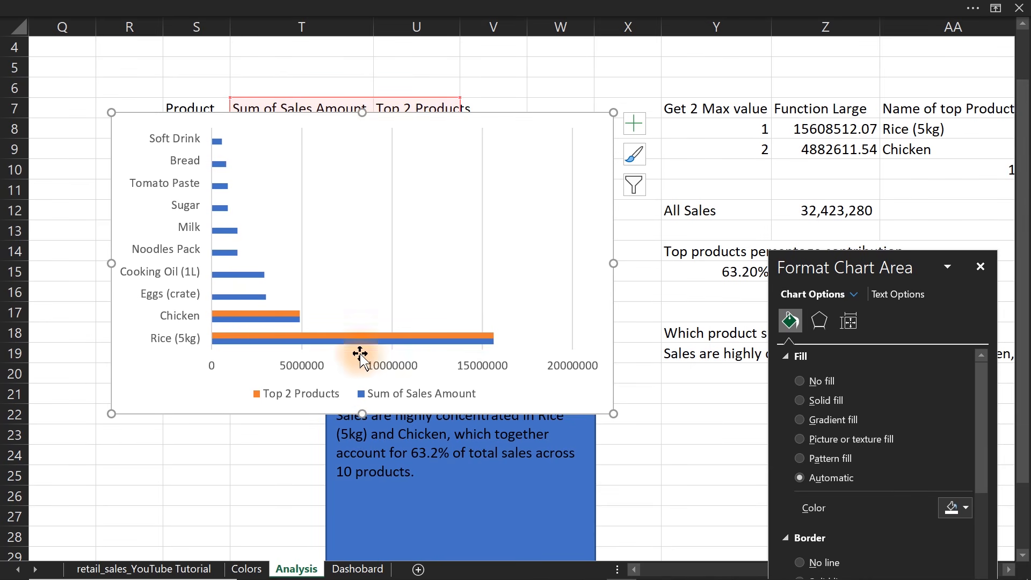
click(382, 365)
key(Delete)
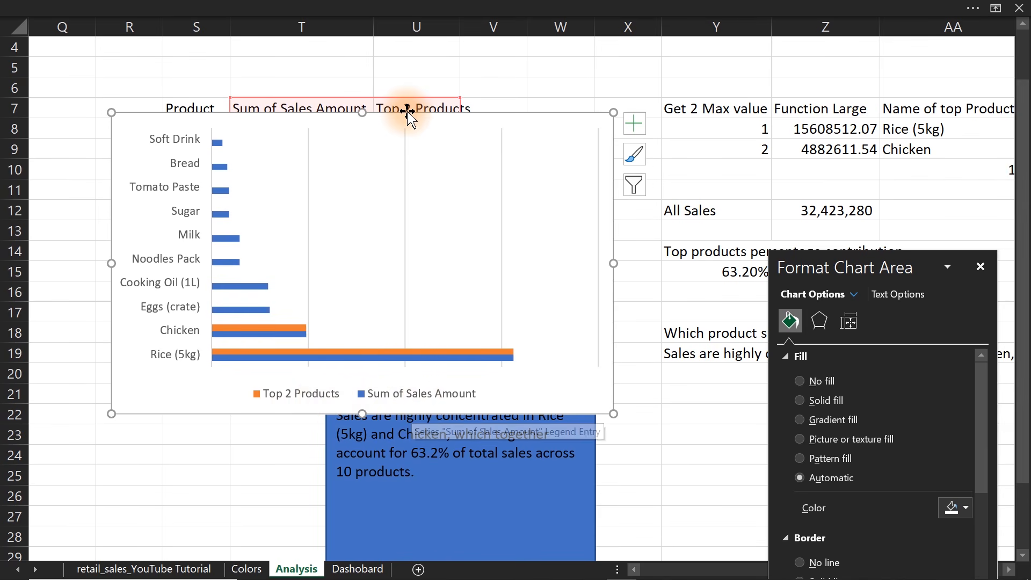
drag(408, 111, 547, 146)
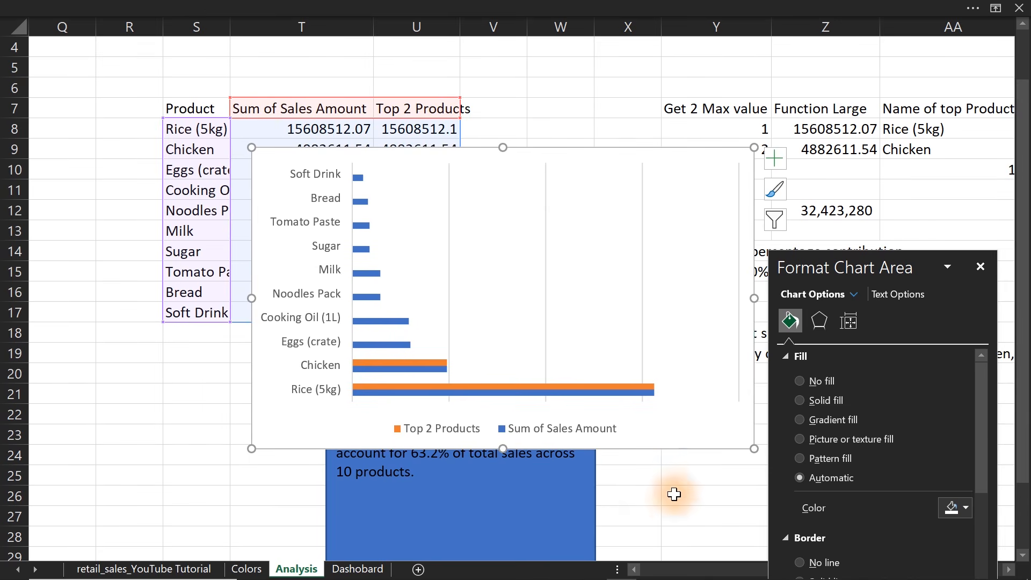
Rename the Sum of Sales Amount value field of the product pivot table in column P to Others.
click(635, 570)
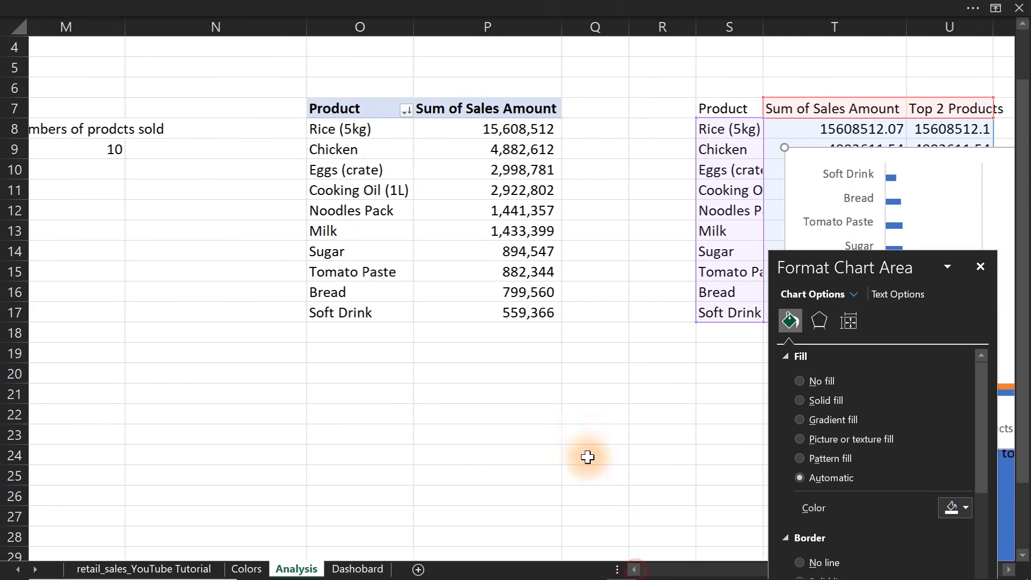
click(489, 109)
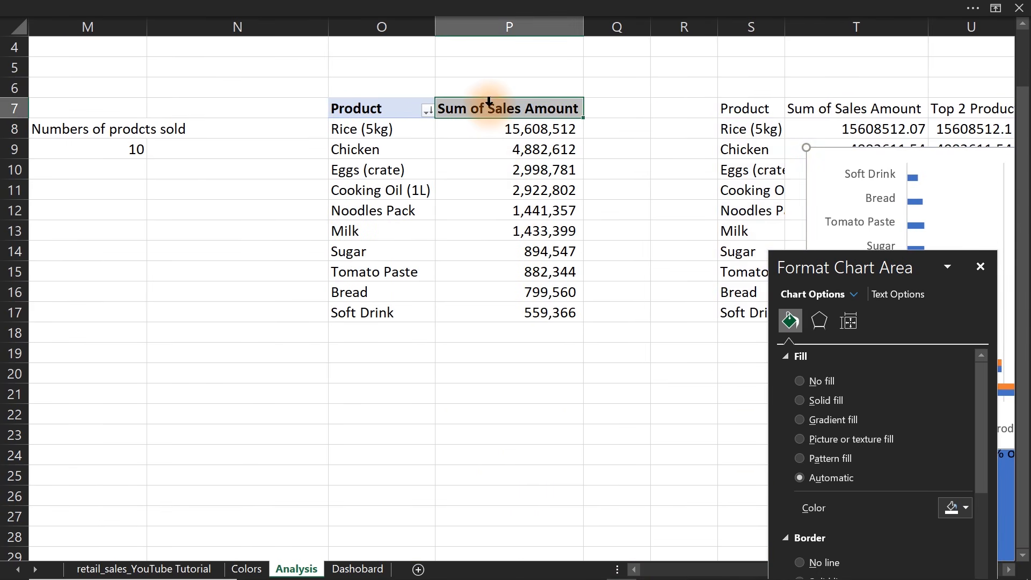
double_click(489, 109)
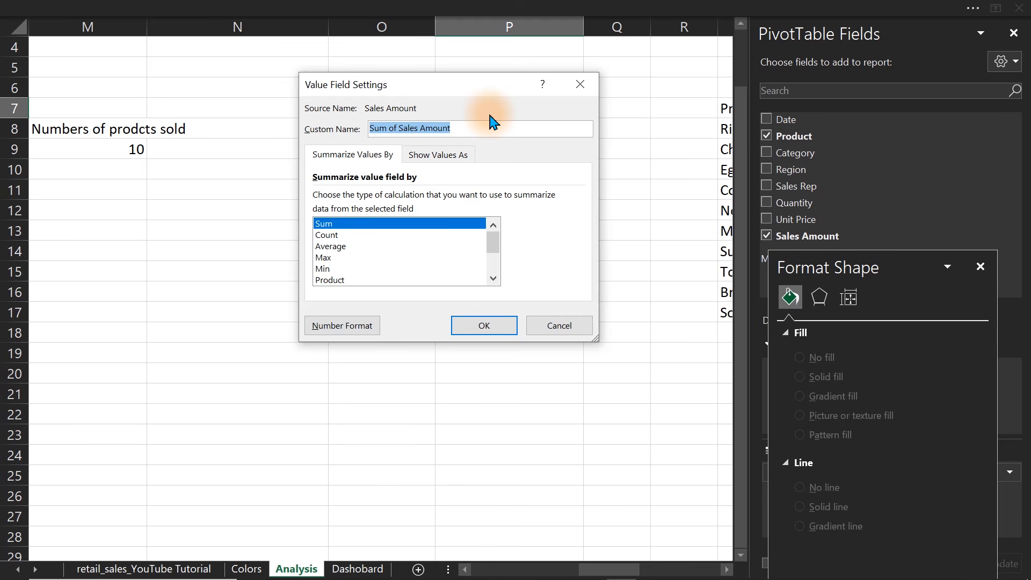
text(zp)
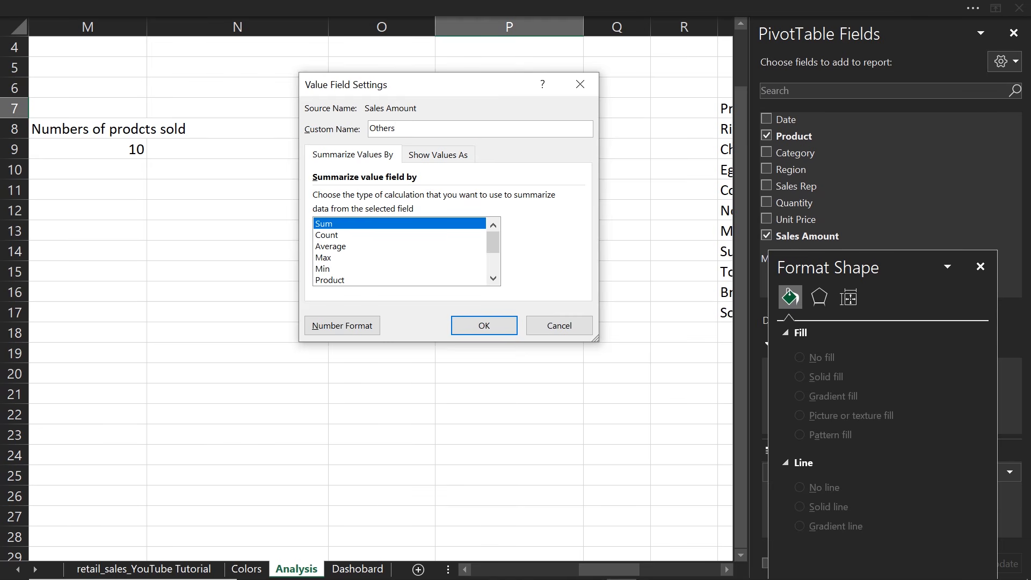
key(Return)
Shorten the Top 2 Products header in U7 to Top.
drag(616, 570, 669, 568)
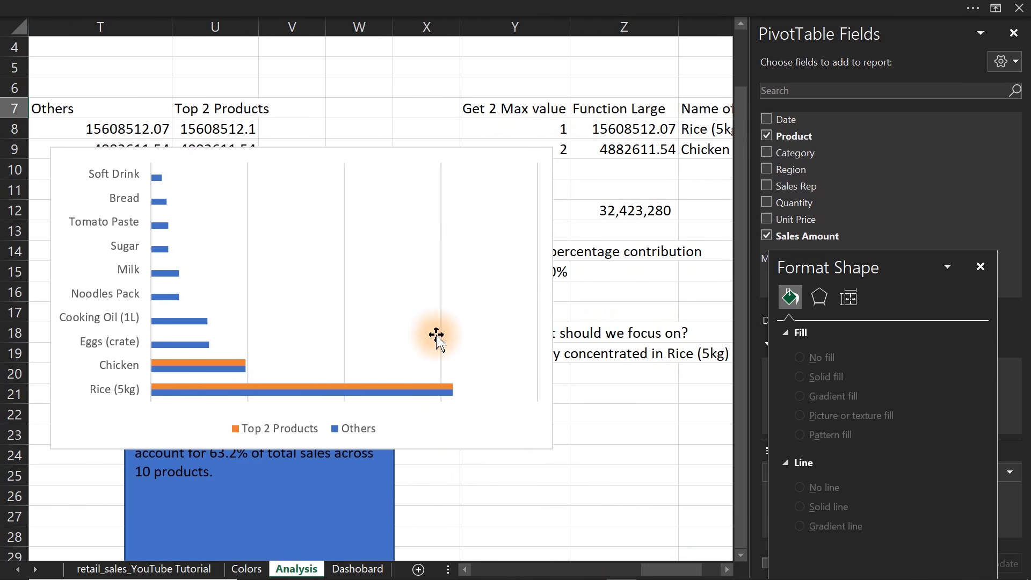
click(214, 107)
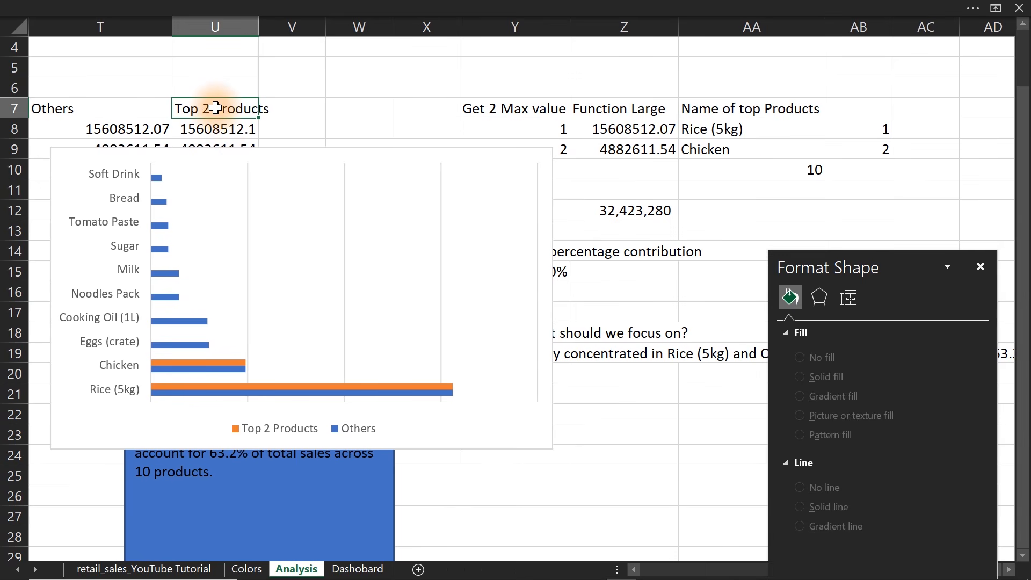
text(Top)
key(Return)
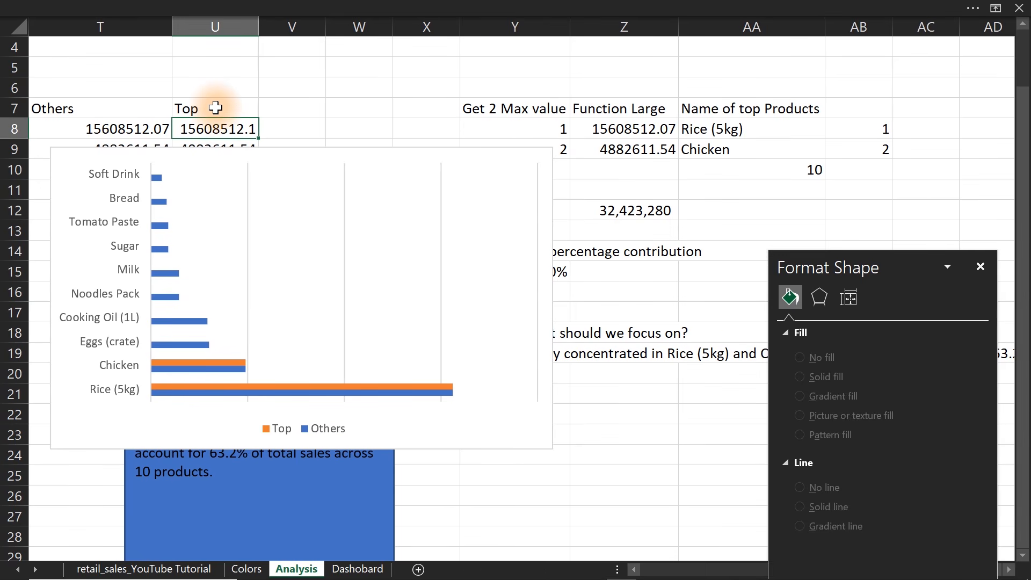
Move the chart beside the Others column, starting at column U, and list its product axis categories in reverse order.
click(279, 151)
drag(279, 151, 404, 87)
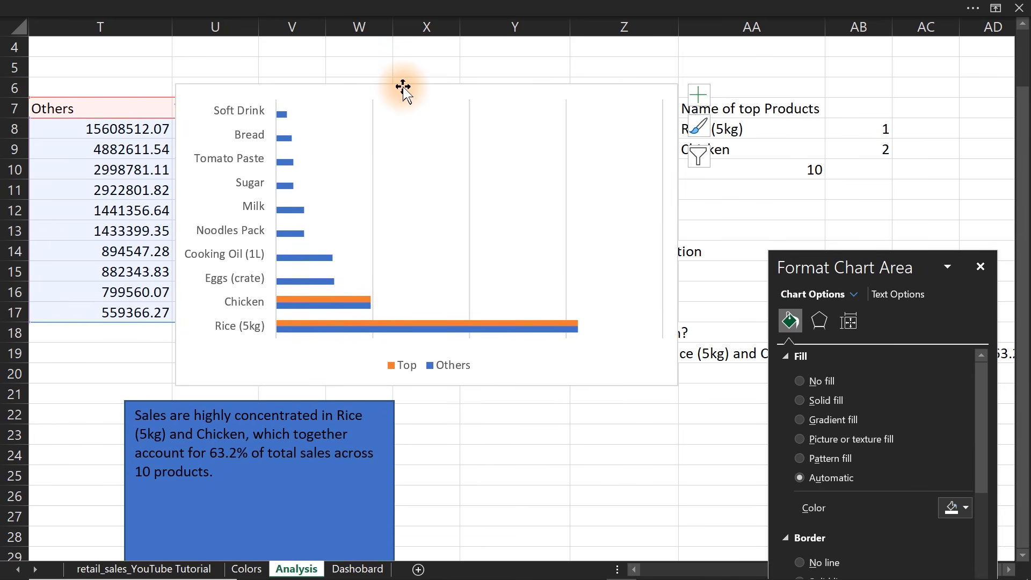
click(224, 236)
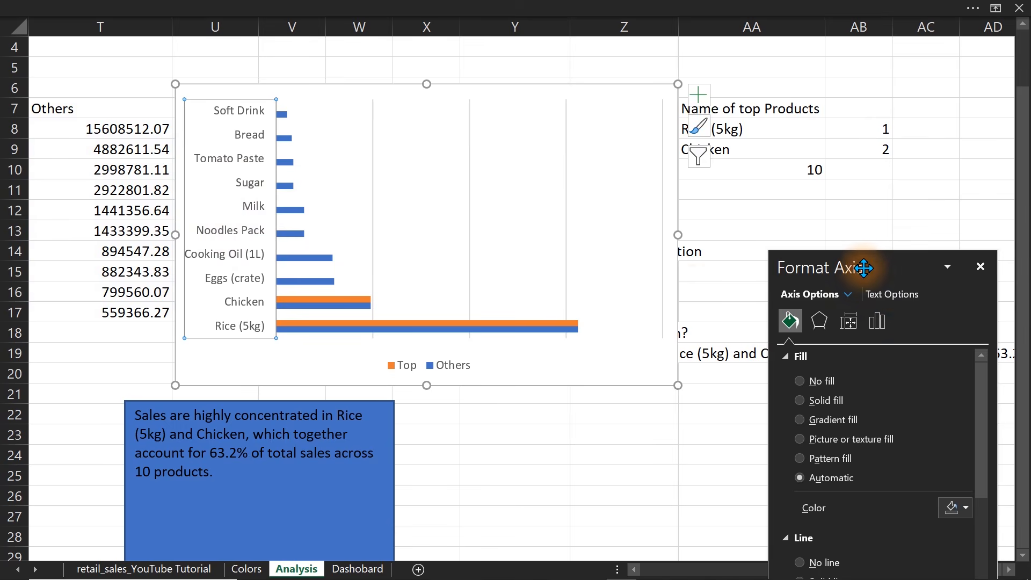
drag(872, 281, 739, 142)
click(744, 183)
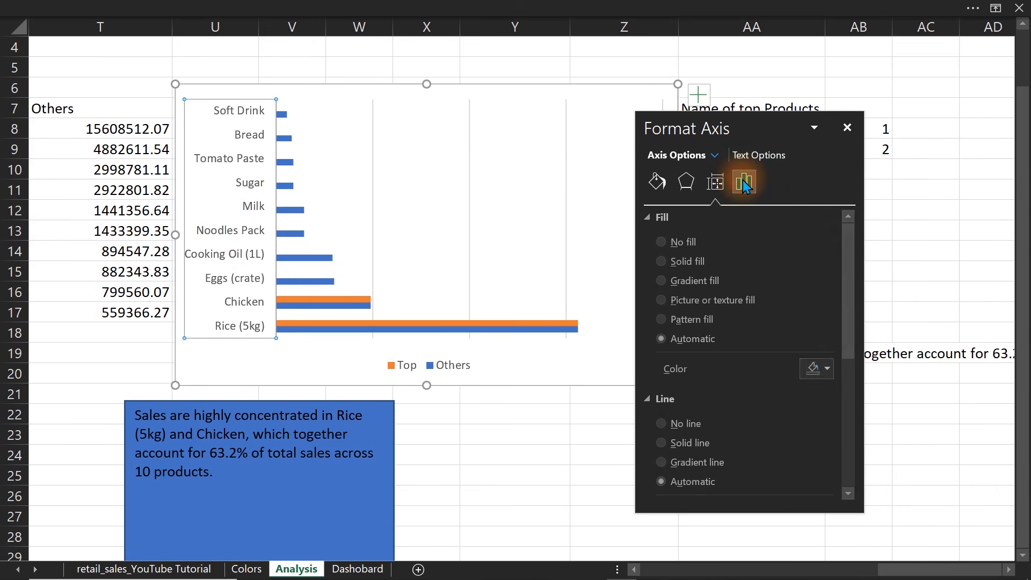
click(652, 218)
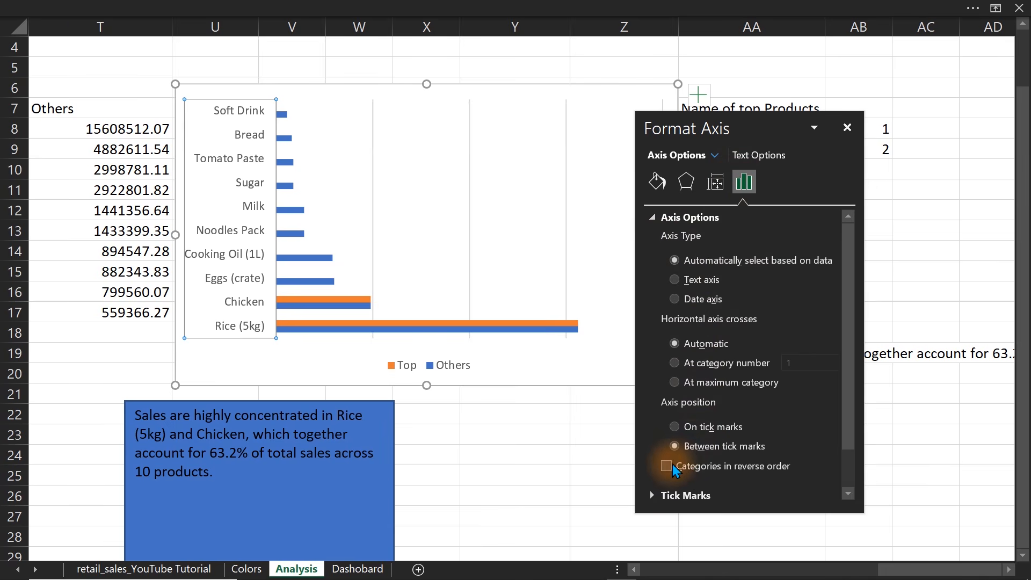
click(666, 466)
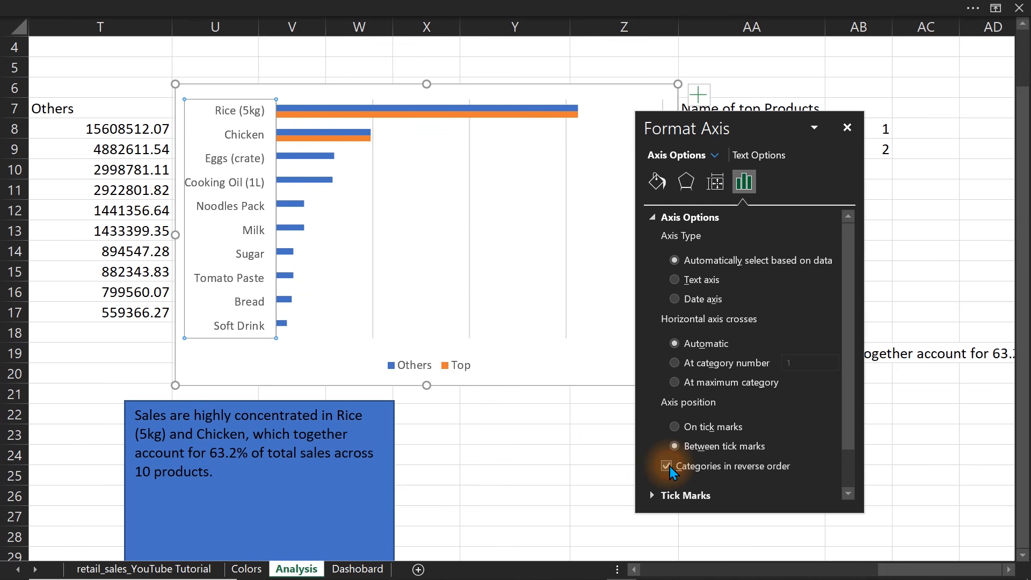
drag(739, 129, 818, 109)
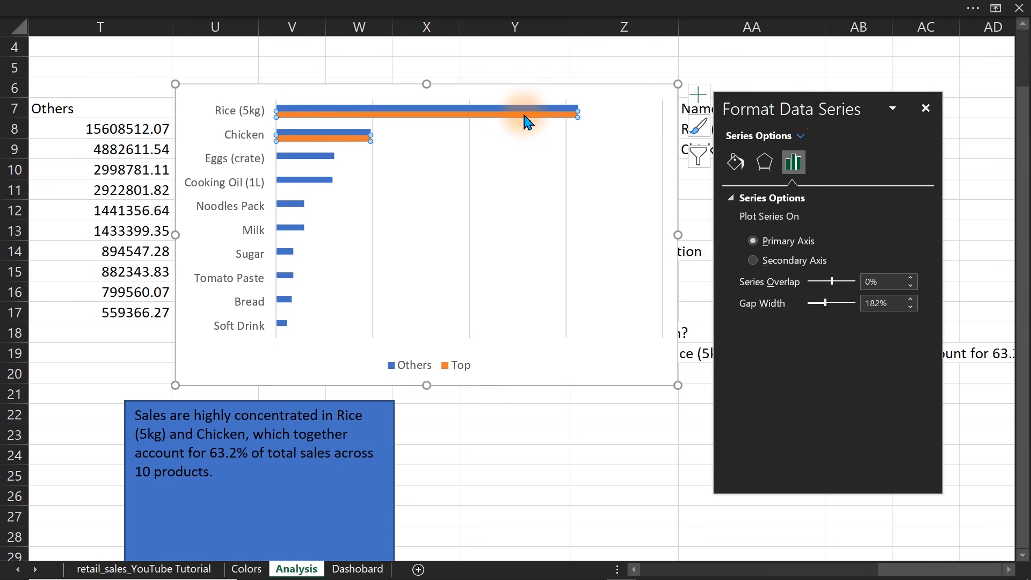
Set the product chart's series overlap to 100% and its gap width to 42%.
drag(826, 302, 813, 305)
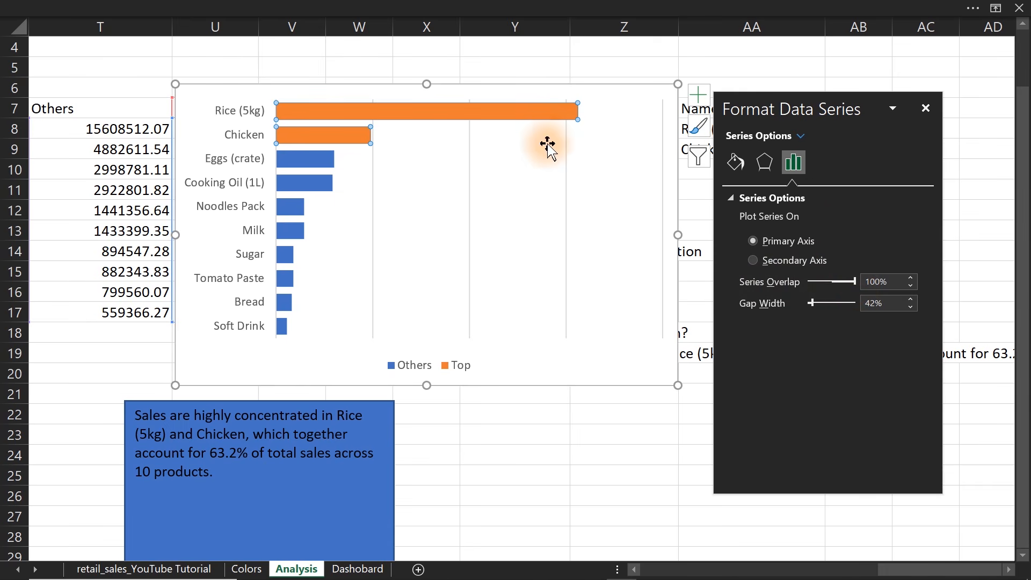
click(735, 161)
click(908, 372)
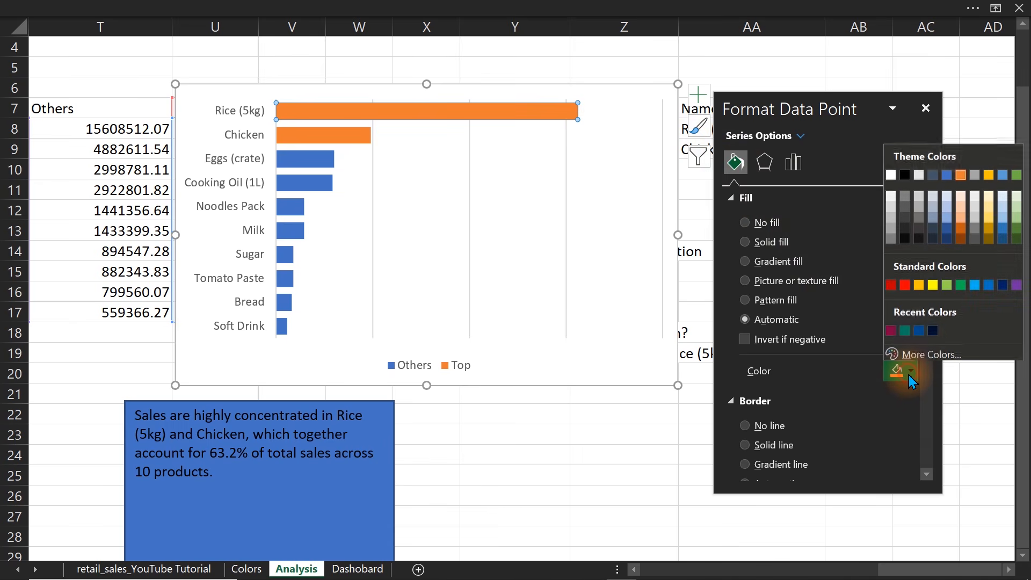
click(919, 329)
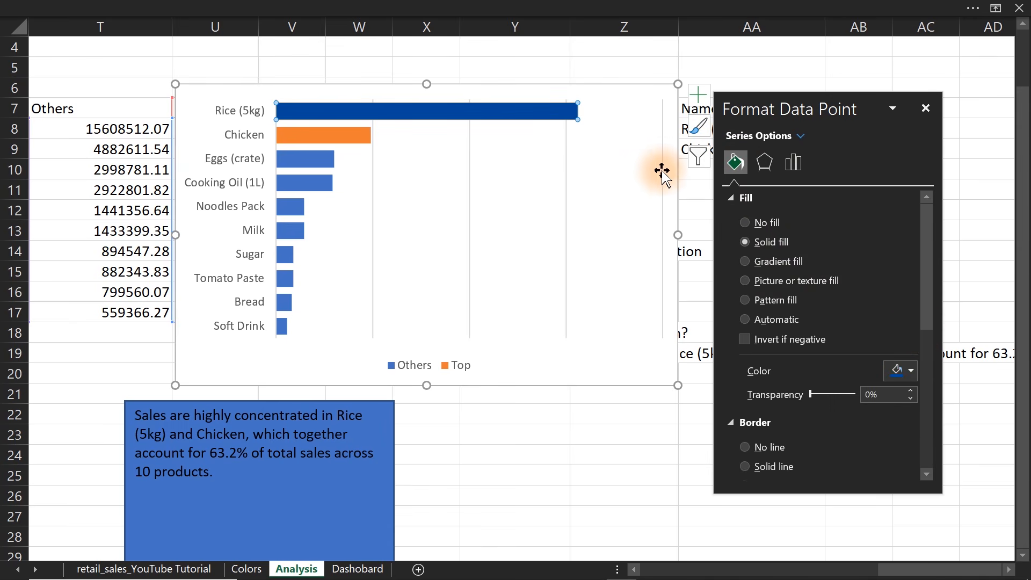
key(ctrl+z)
click(739, 67)
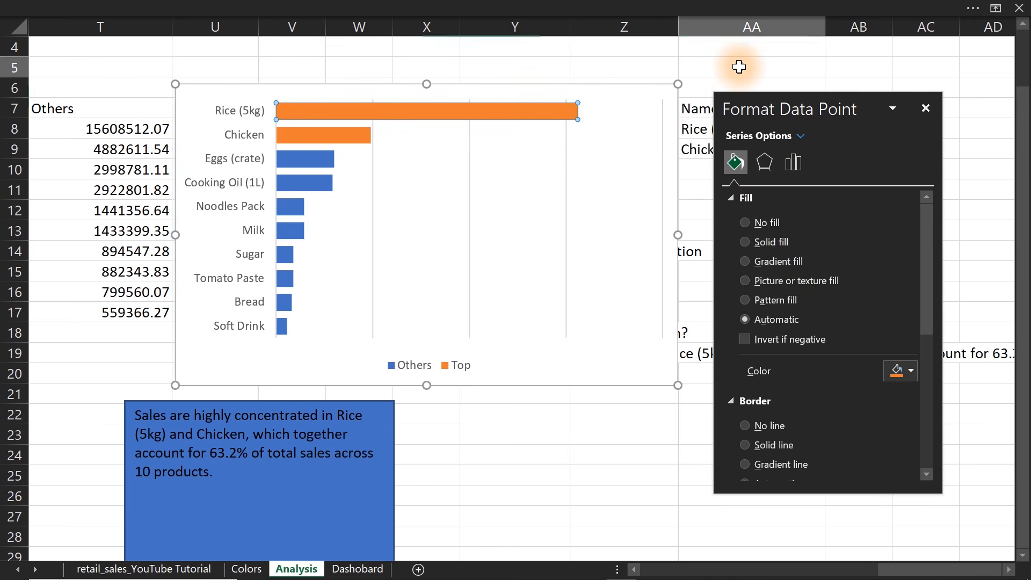
Fill the whole Top series, covering the Rice (5kg) and Chicken bars, with the recently used dark blue.
click(509, 111)
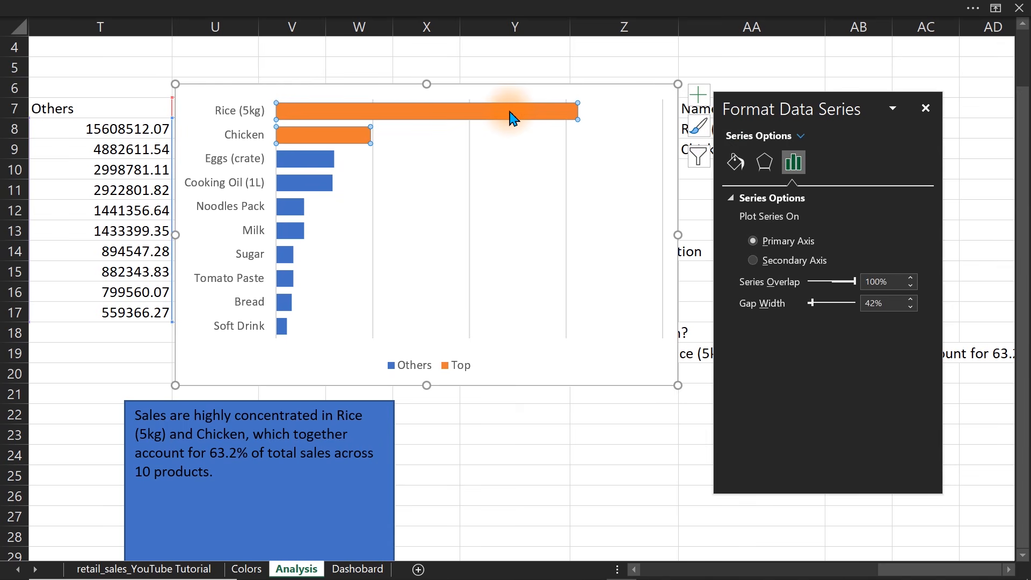
click(734, 162)
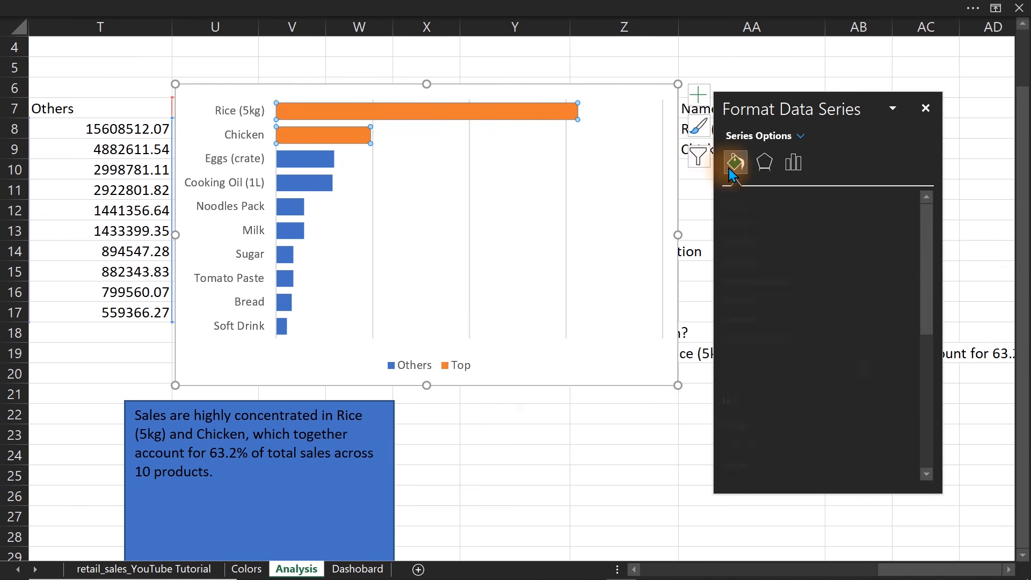
click(910, 370)
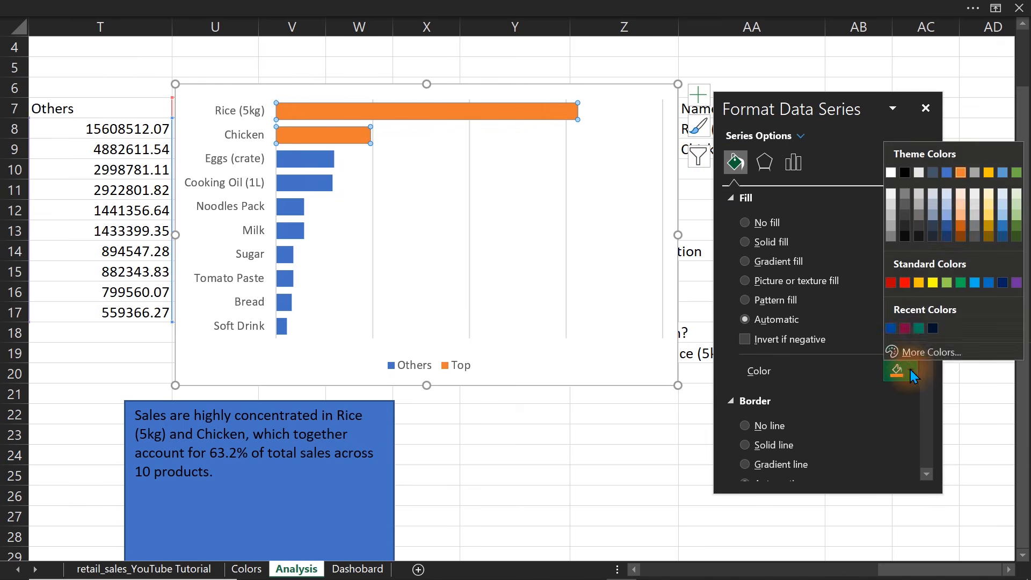
click(890, 328)
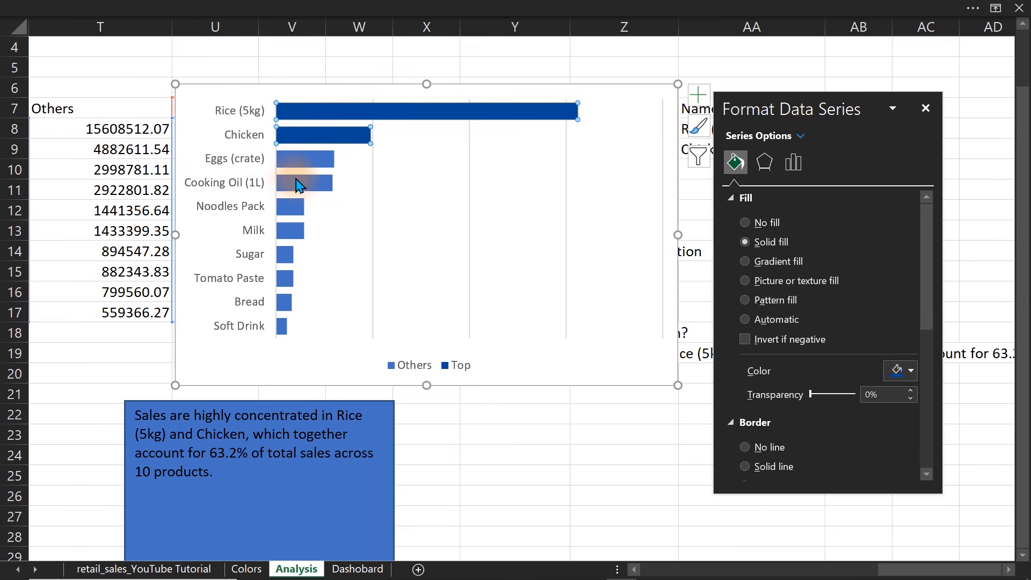
Fill the Others series with a medium-light tint of the theme blue.
click(313, 186)
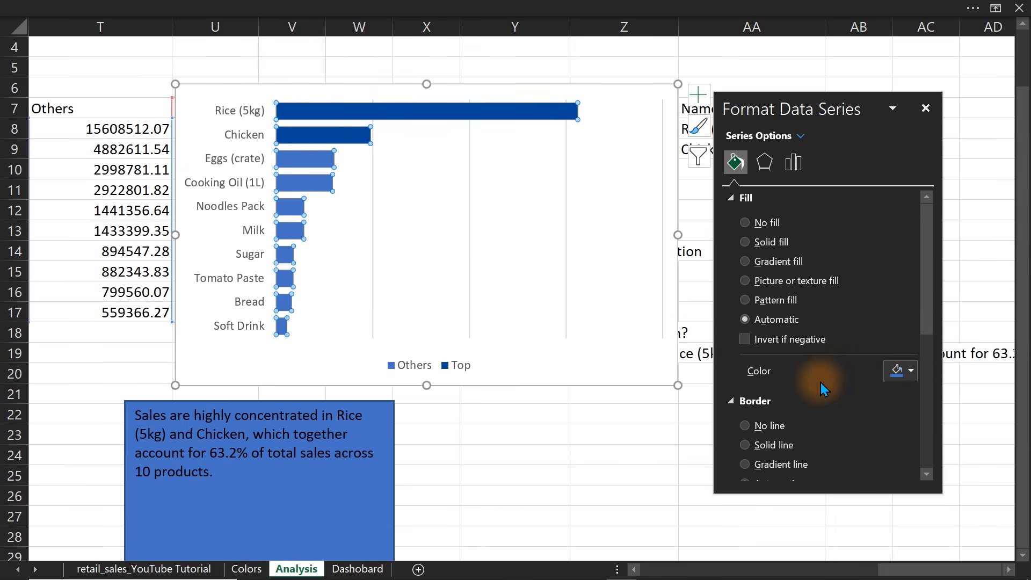
click(903, 370)
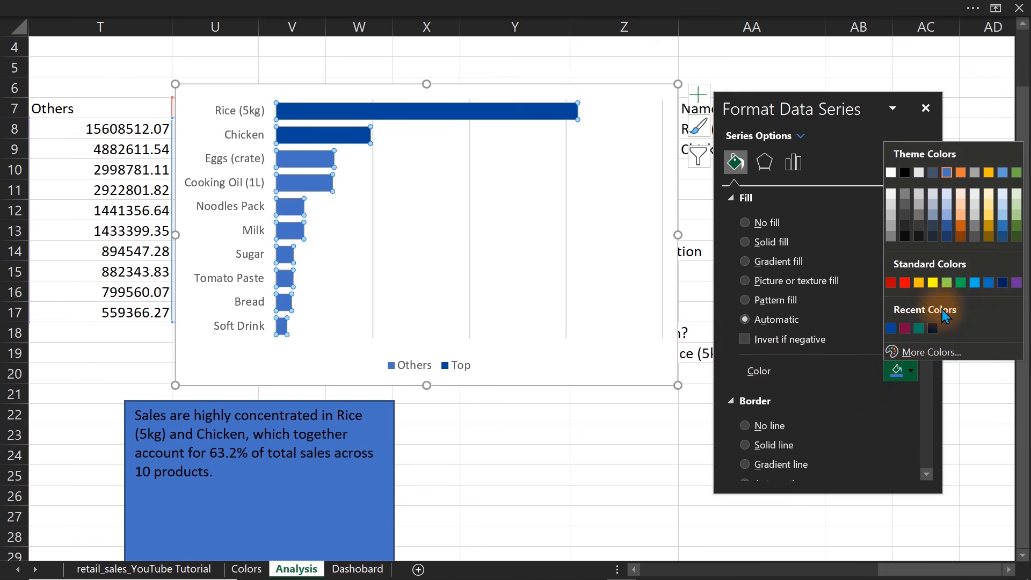
click(945, 208)
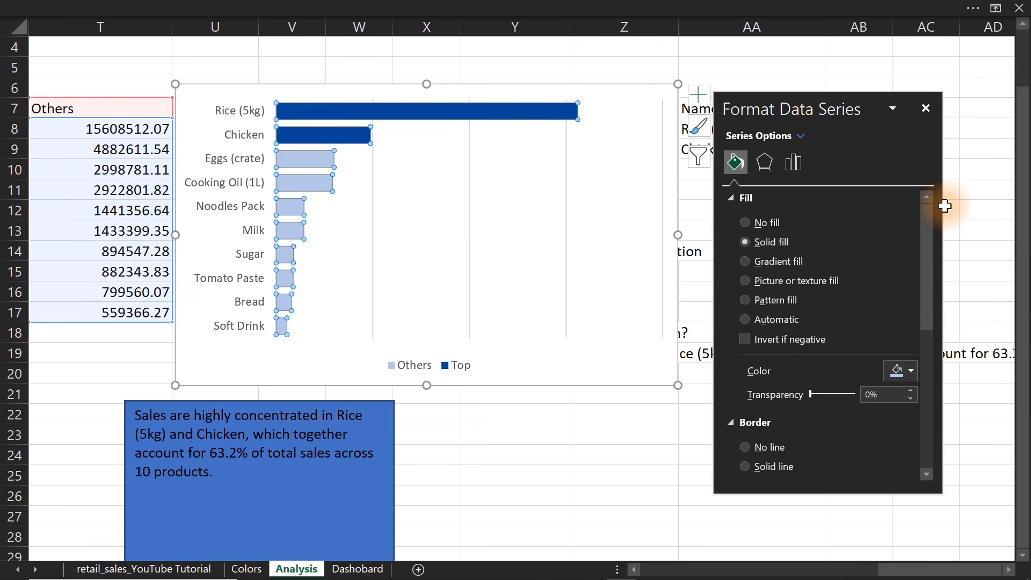
click(904, 370)
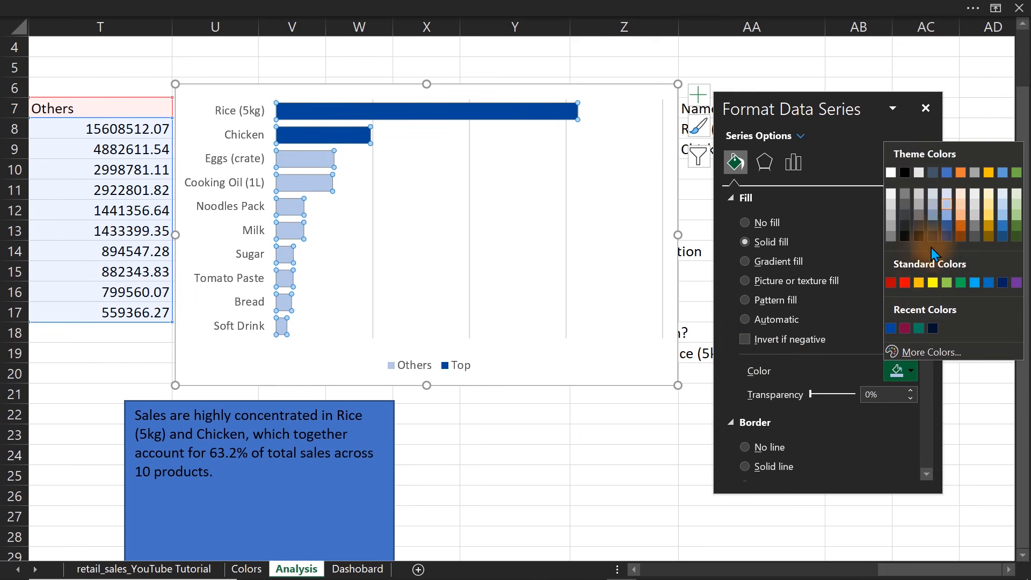
click(946, 213)
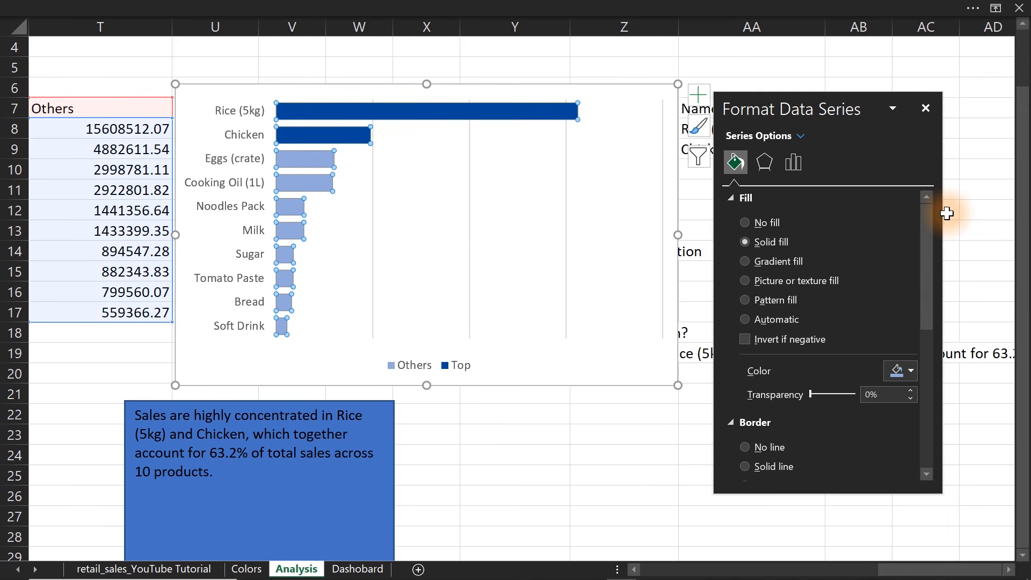
Narrow the product chart and move it clear of the Others and Top columns.
click(677, 206)
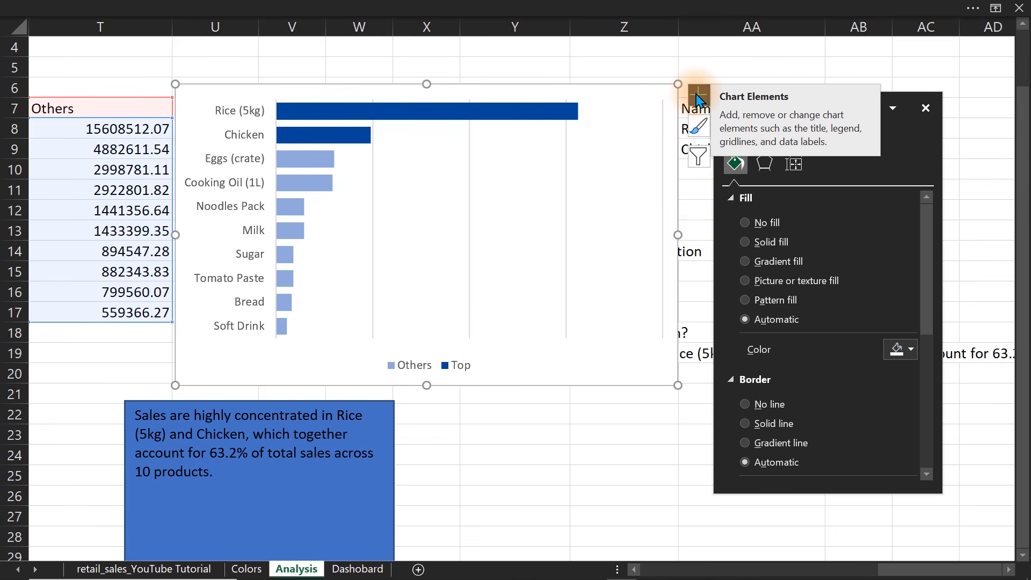
drag(677, 84, 719, 91)
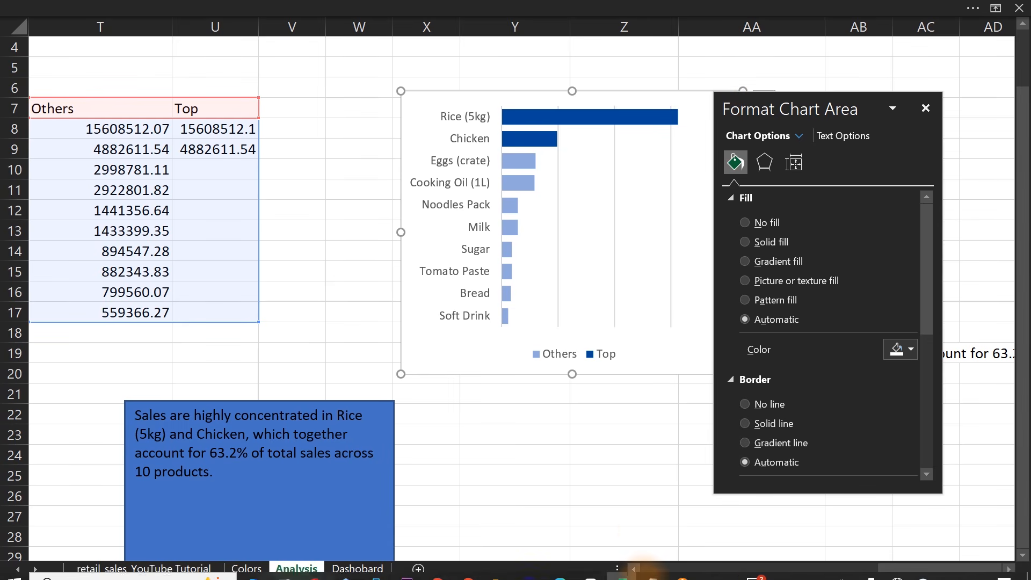
Insert a blank column Q beside the product pivot table, close the formatting pane, and enter the header Formatting in Q7.
click(633, 571)
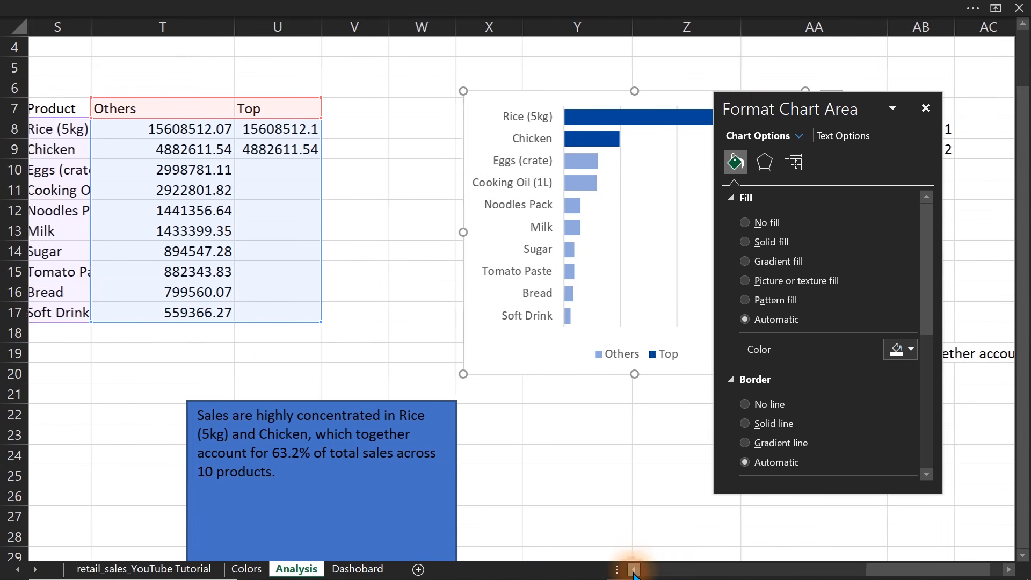
click(634, 570)
click(633, 570)
click(633, 570)
click(634, 570)
click(634, 570)
click(634, 570)
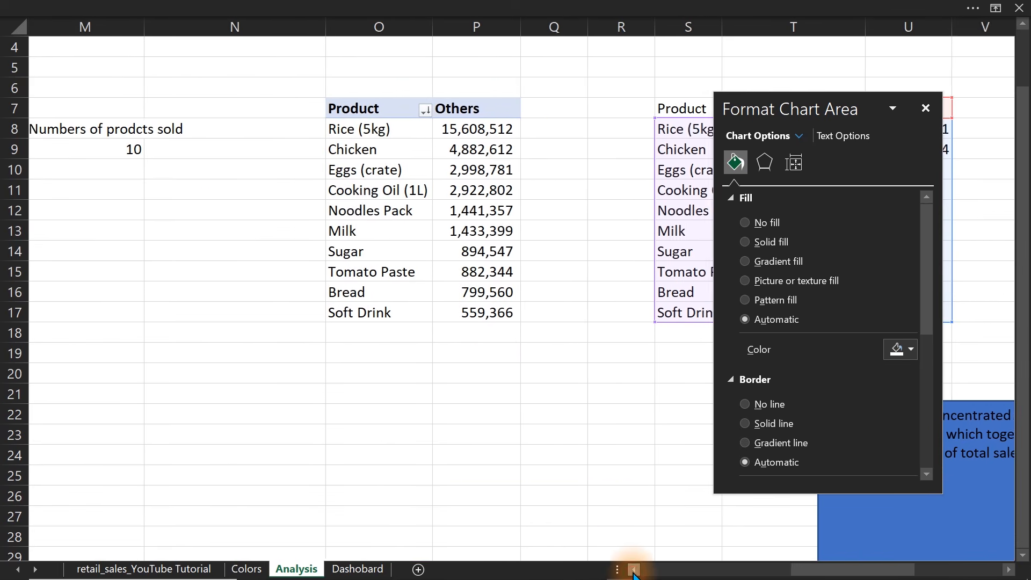
click(556, 26)
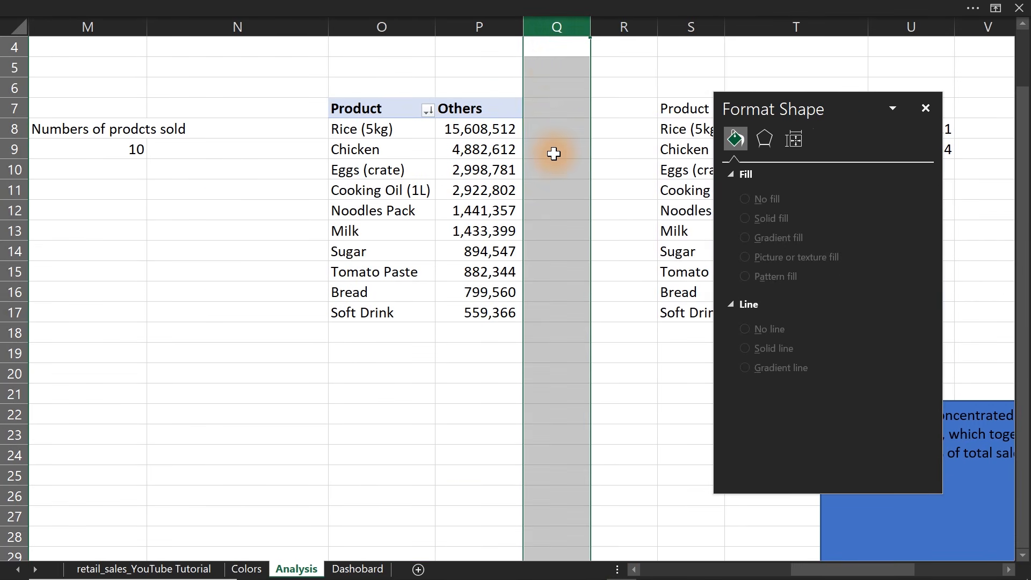
key(ctrl+v)
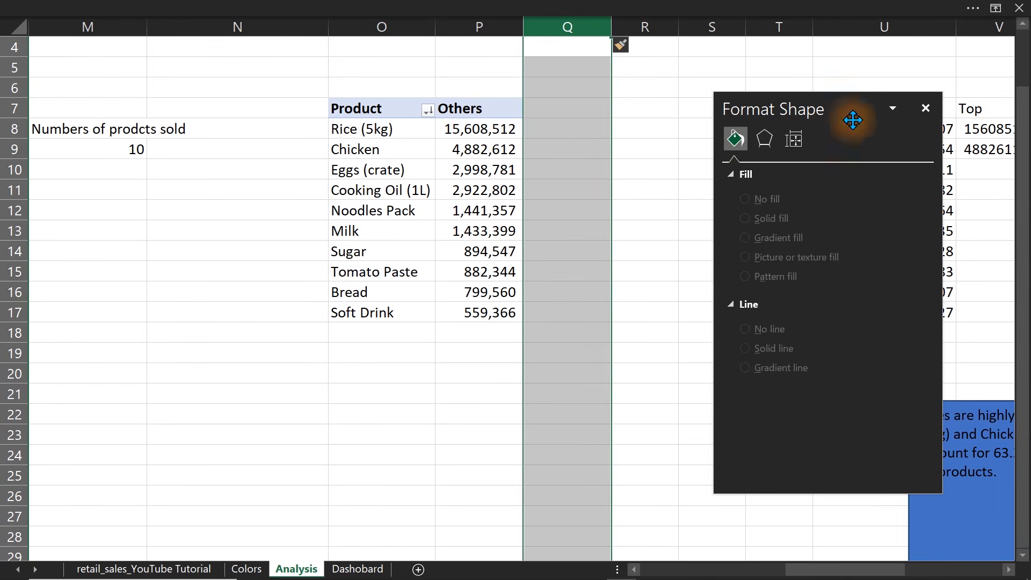
click(924, 108)
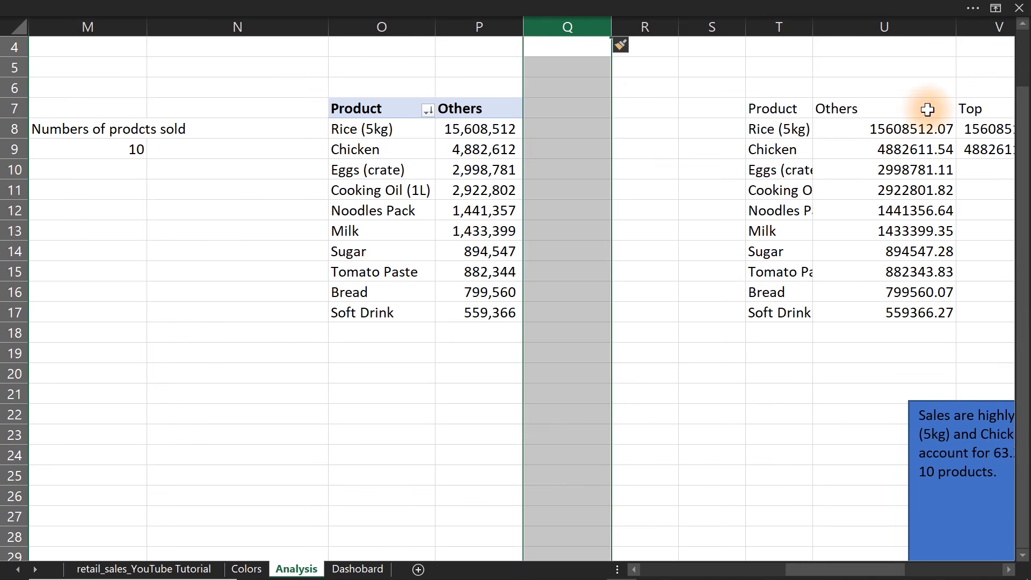
click(549, 112)
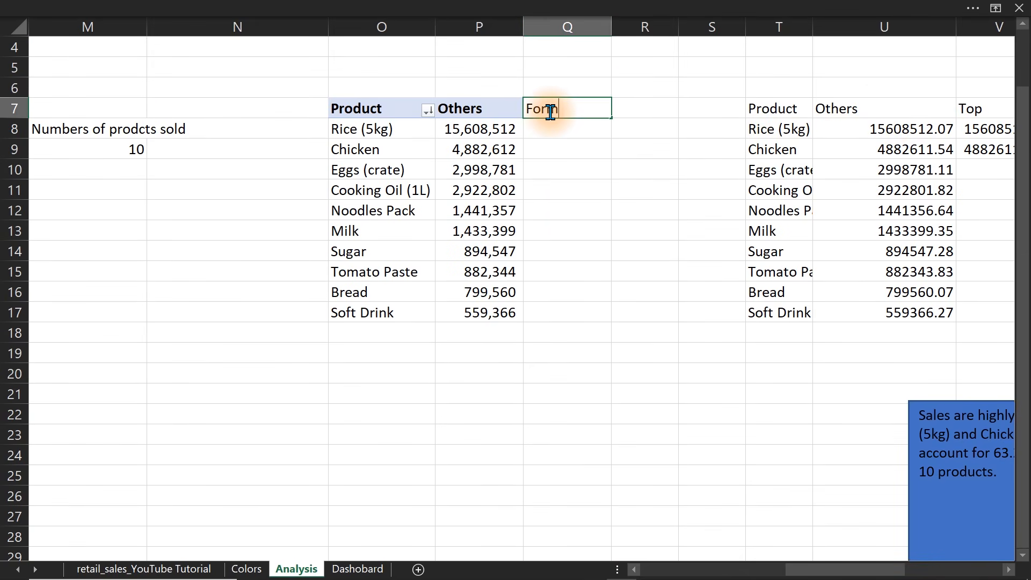
key(Return)
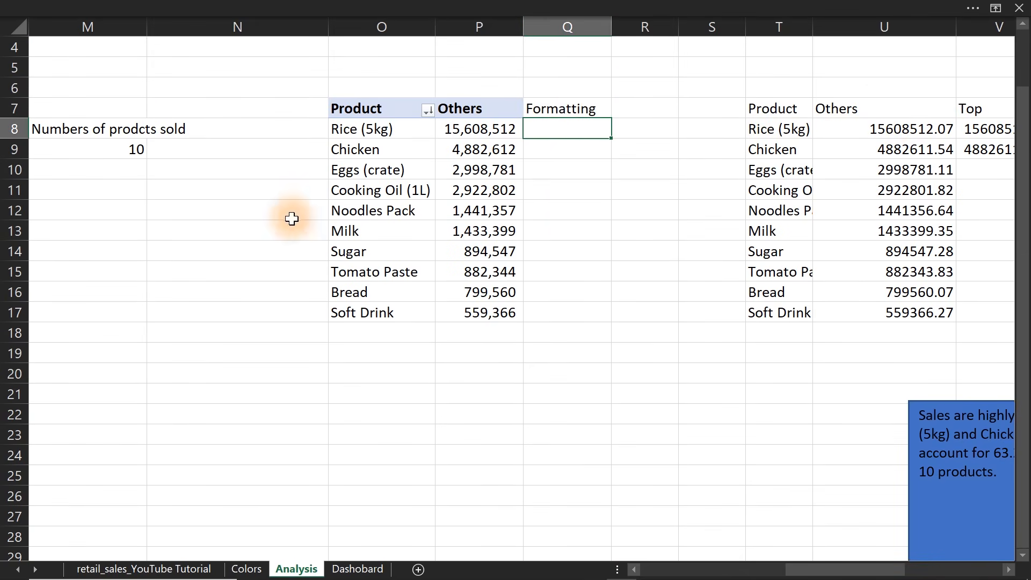
Copy the full text of the nested IF currency formula in I9, under Average Oder Value (AOV), leaving that cell unchanged.
click(180, 186)
key(Left)
key(Left)
key(Left)
key(Left)
key(Left)
key(Left)
key(Left)
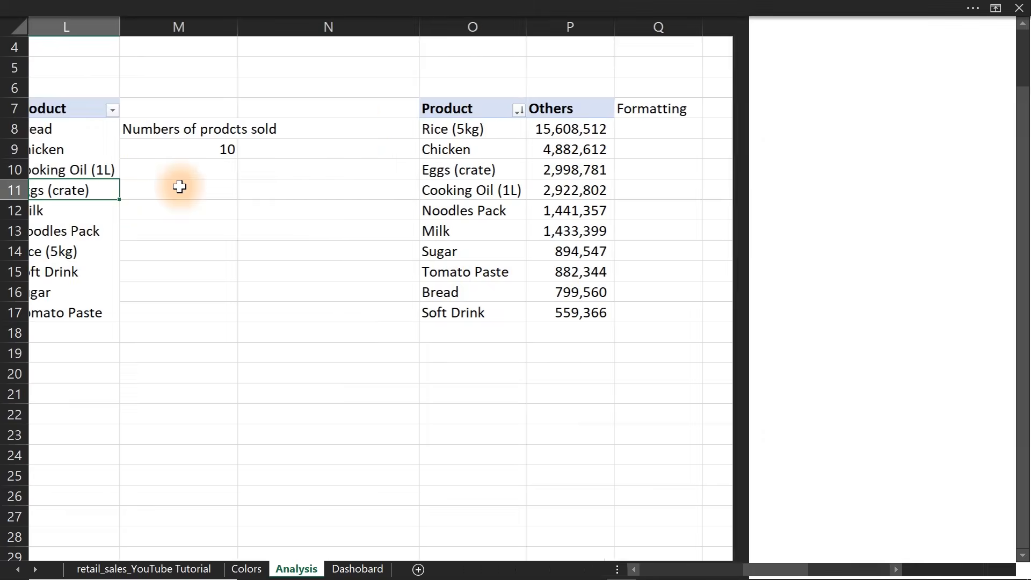
key(Up)
click(204, 153)
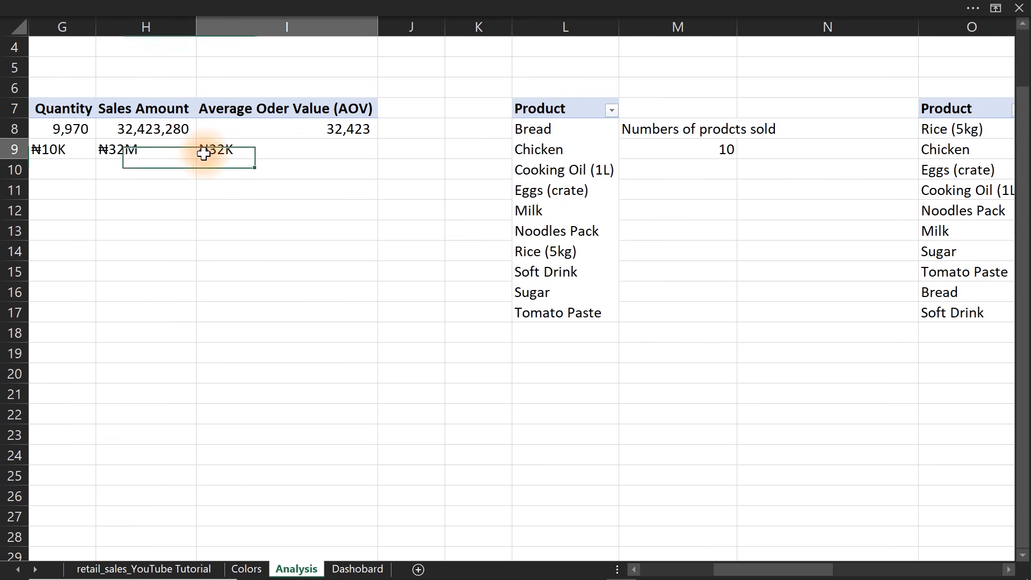
key(F2)
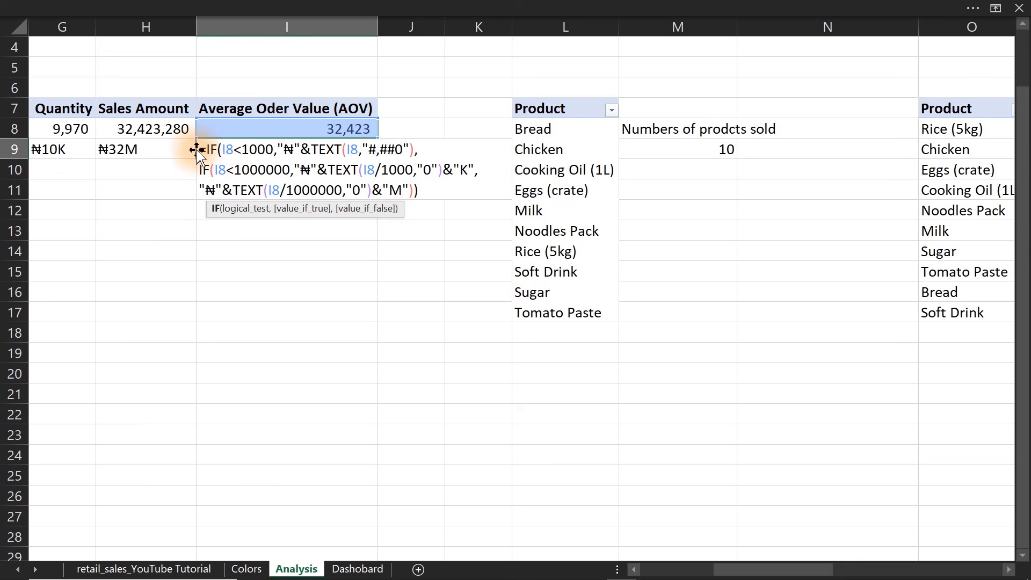
drag(196, 150, 236, 170)
key(ctrl+z)
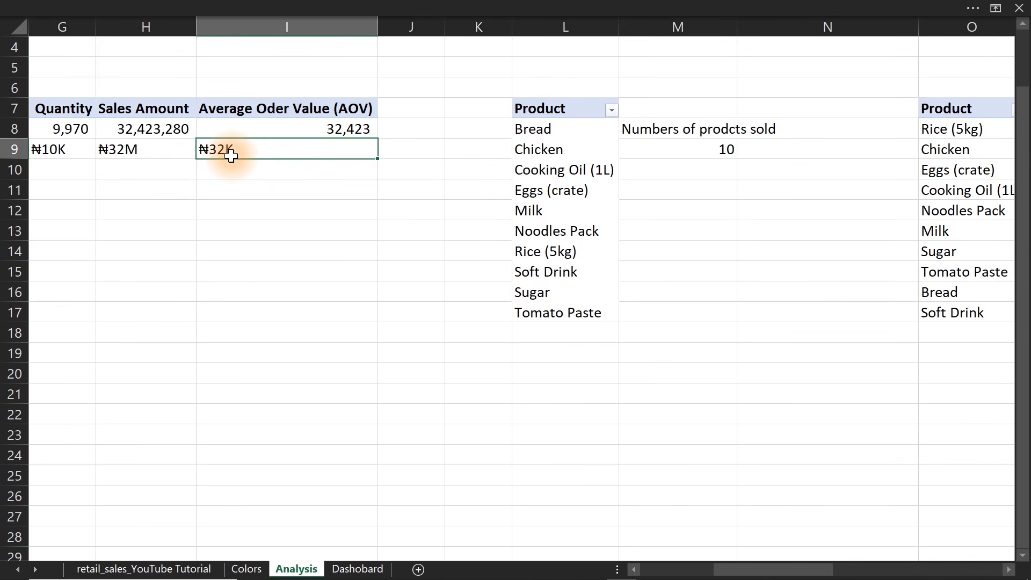
double_click(228, 154)
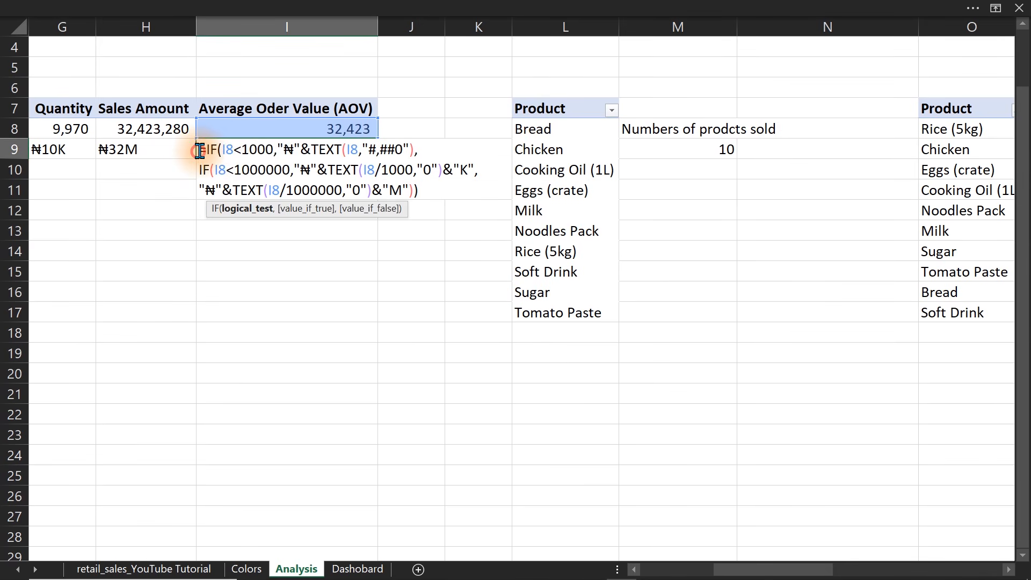
drag(199, 149, 440, 211)
key(ctrl+c)
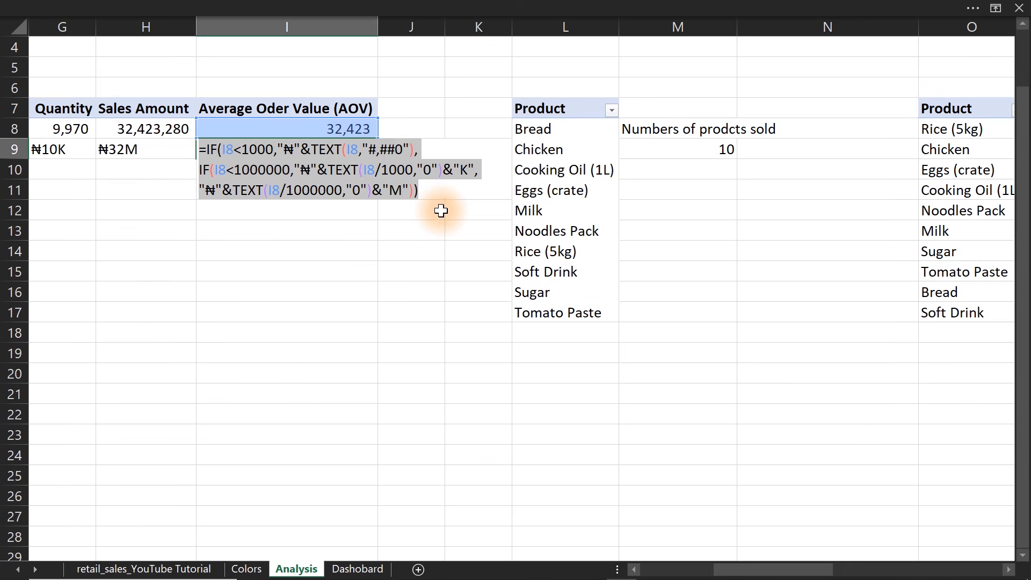
key(Escape)
Paste the copied IF formula into Q8 as one cell formula with a single leading equals sign.
click(862, 176)
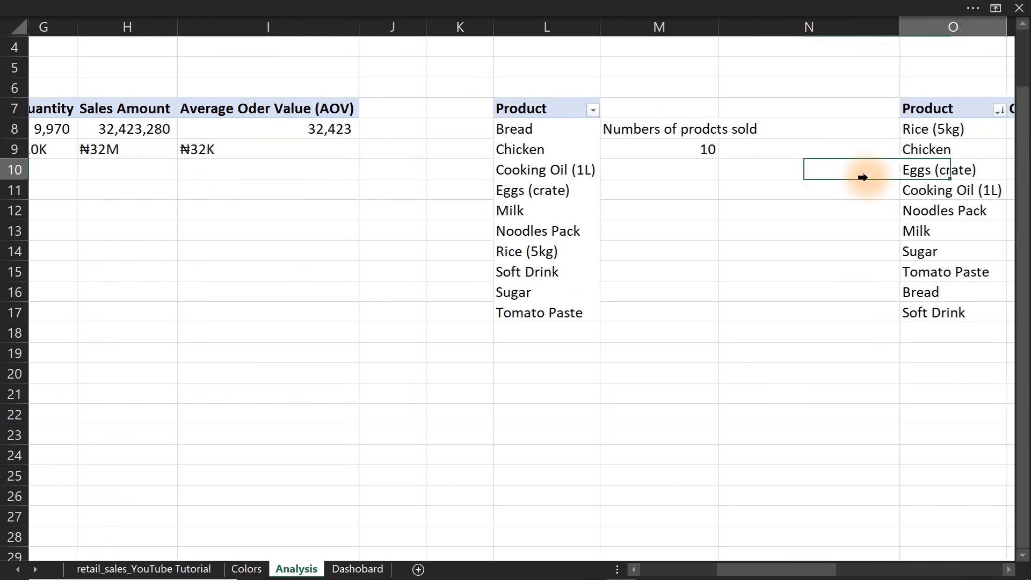
key(Right)
key(Right)
key(Right)
key(Right)
key(Right)
click(562, 125)
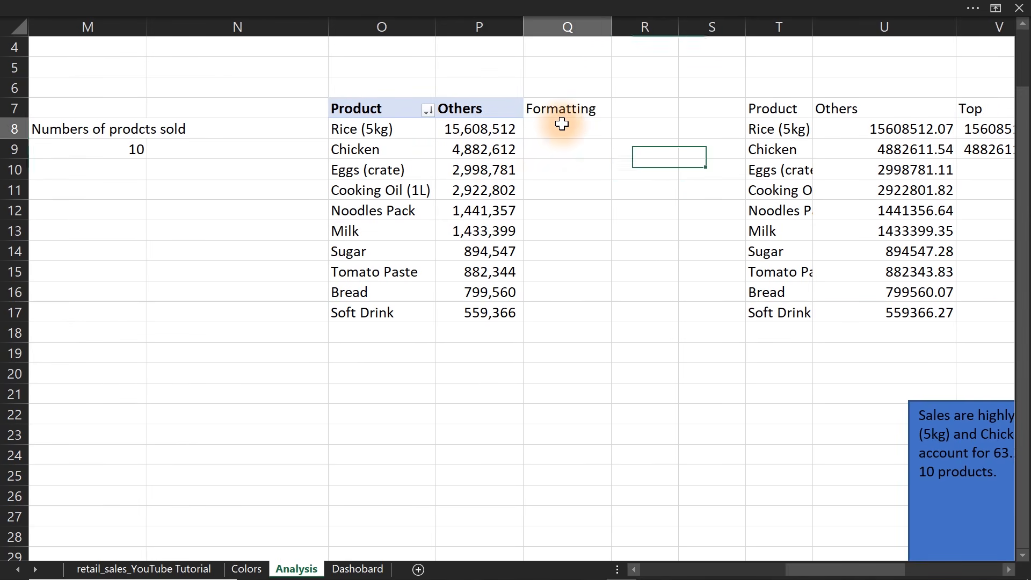
key(ctrl+v)
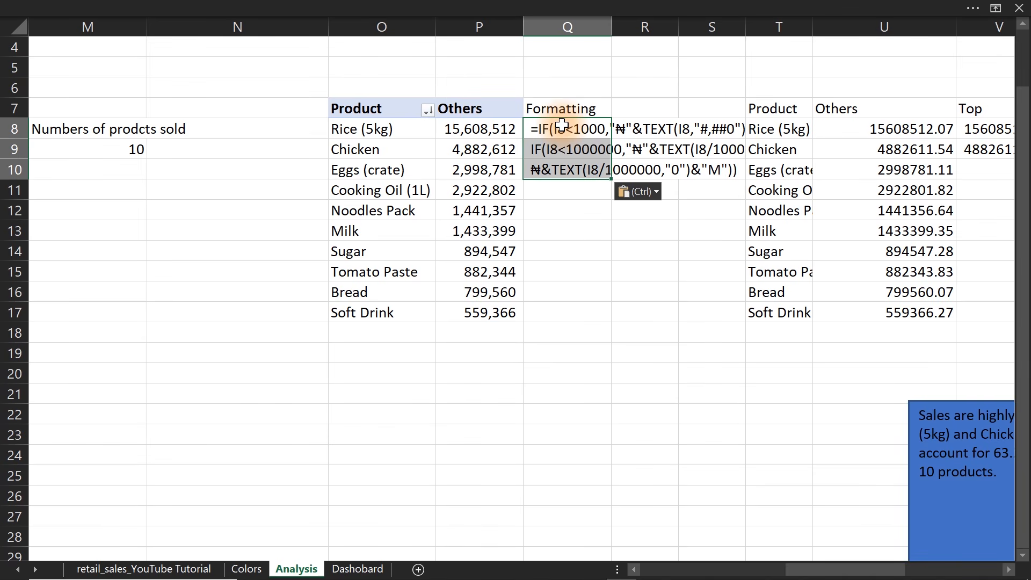
key(ctrl+z)
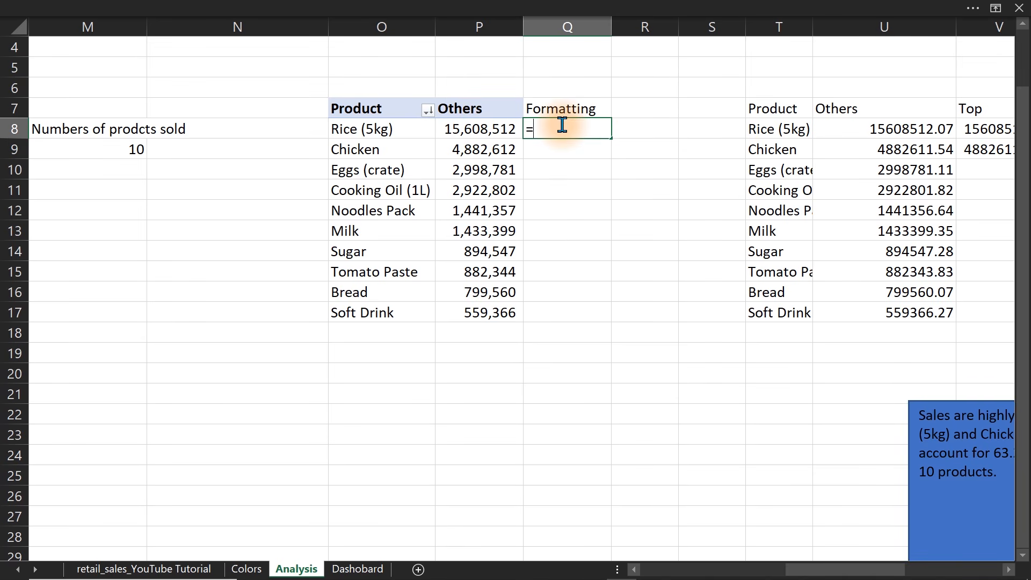
key(ctrl+v)
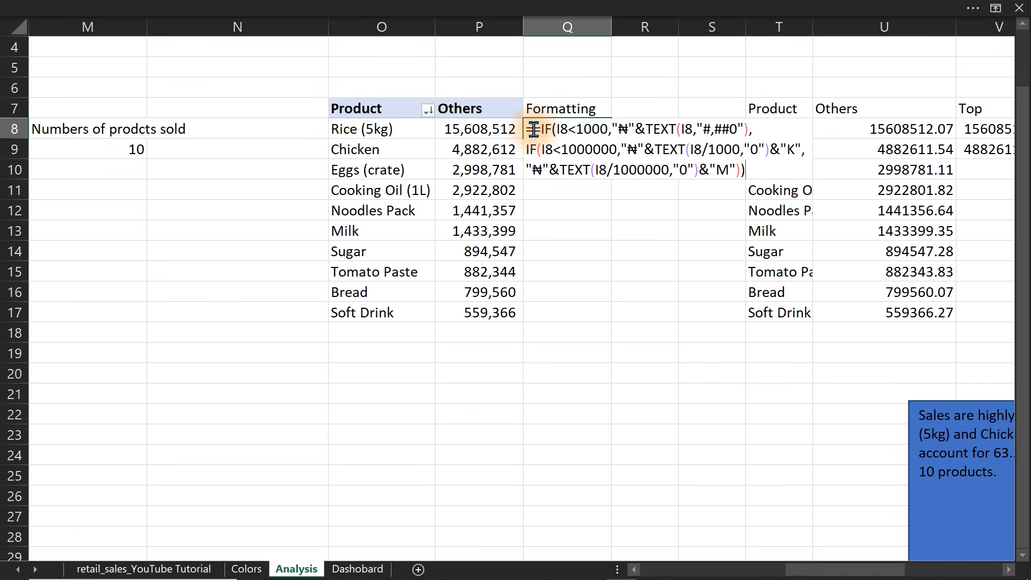
key(BackSpace)
key(Return)
Replace every I8 reference in the Q8 currency formula with P8 and commit the formula.
double_click(538, 131)
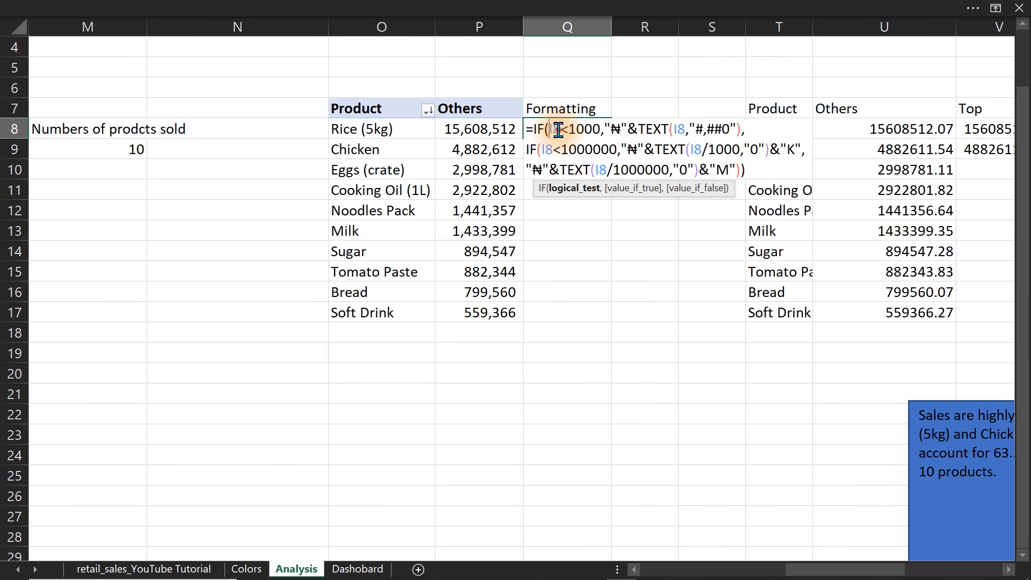
click(461, 130)
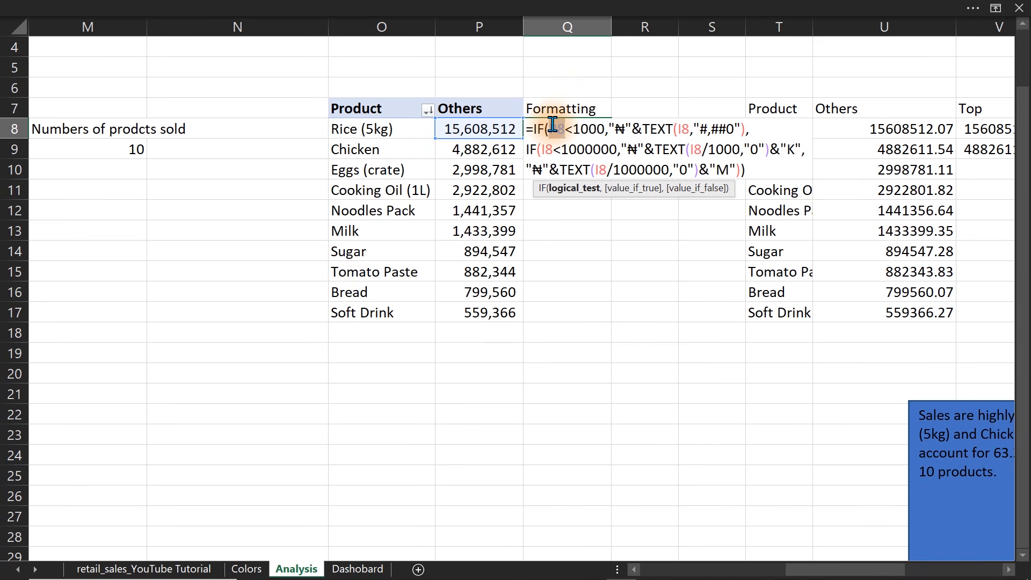
double_click(548, 152)
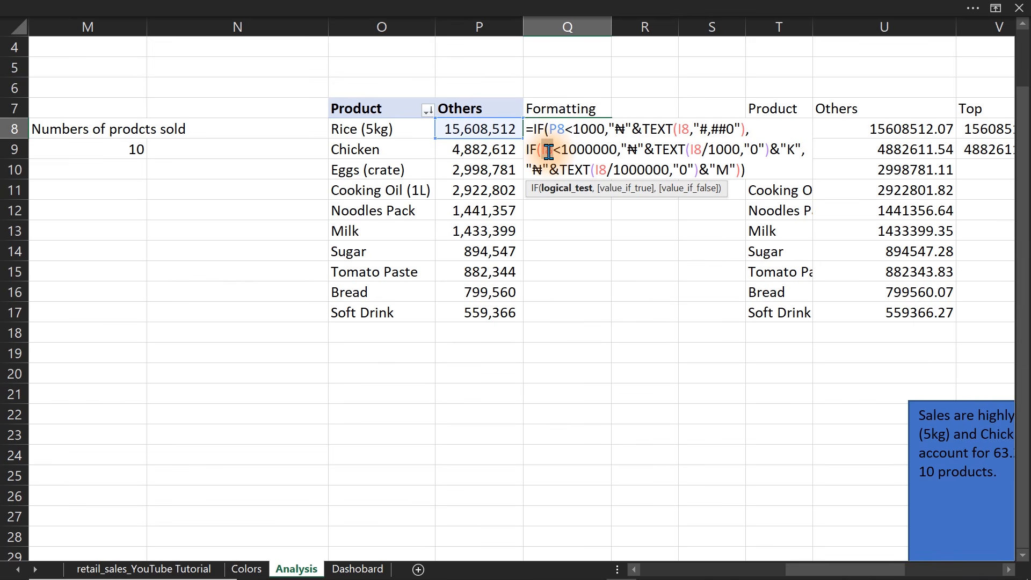
text(P8)
double_click(603, 170)
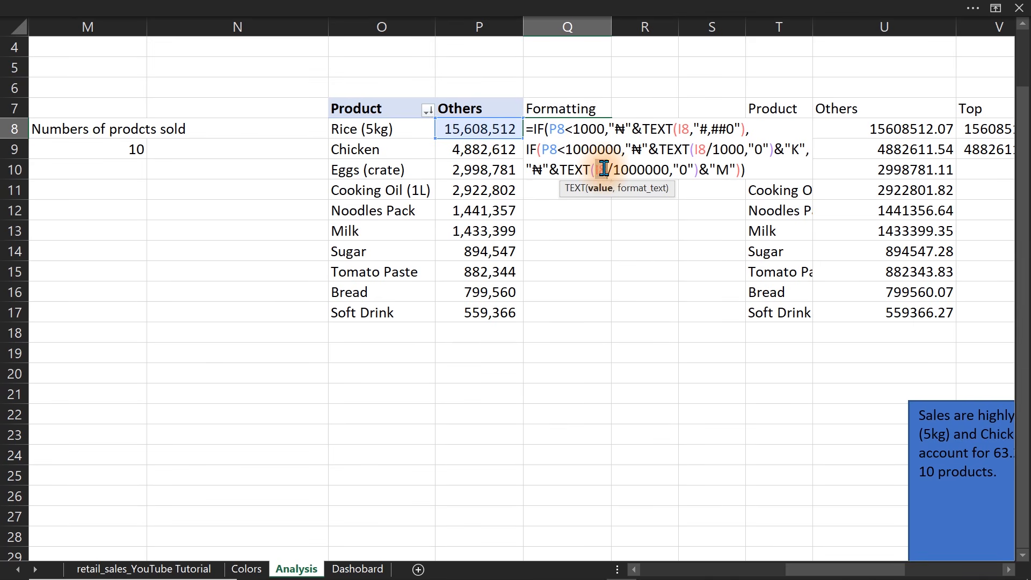
text(P8)
double_click(683, 129)
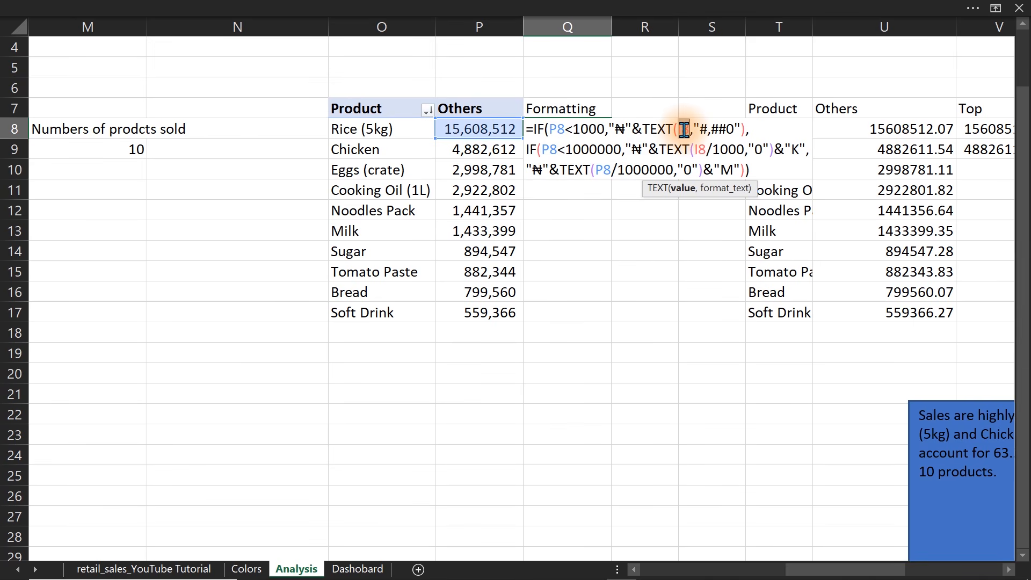
text(P8)
double_click(701, 149)
text(P8)
key(Return)
Fill the Q8 formula down to Q17 and check the copied formula in the Bread row without changing it.
click(584, 130)
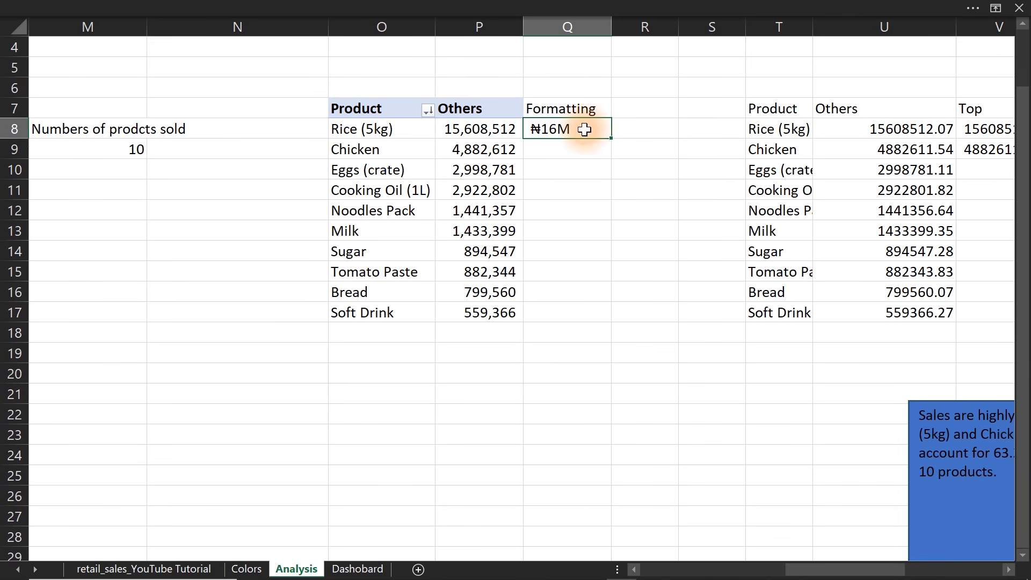
drag(611, 140, 601, 319)
double_click(557, 292)
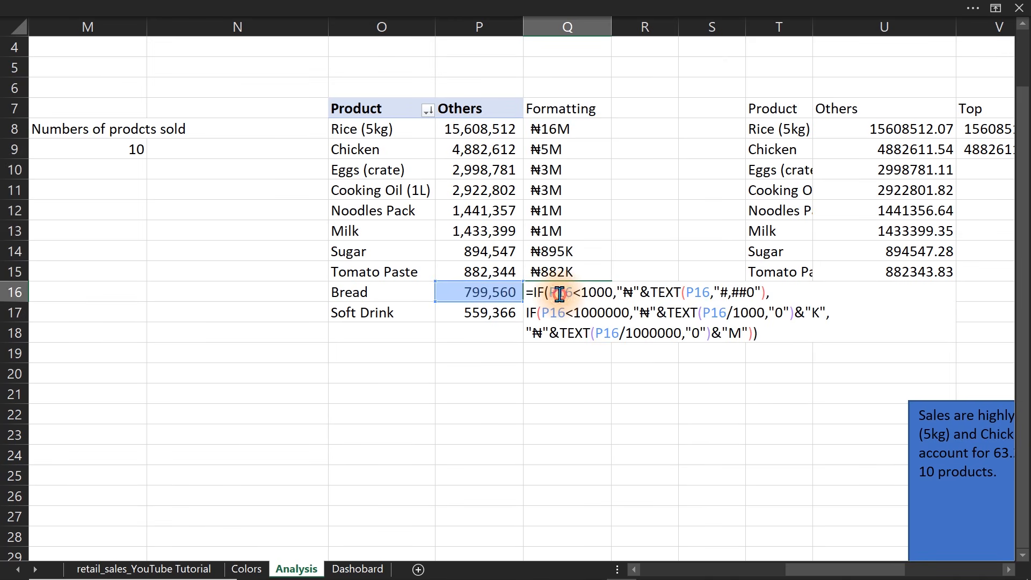
key(Escape)
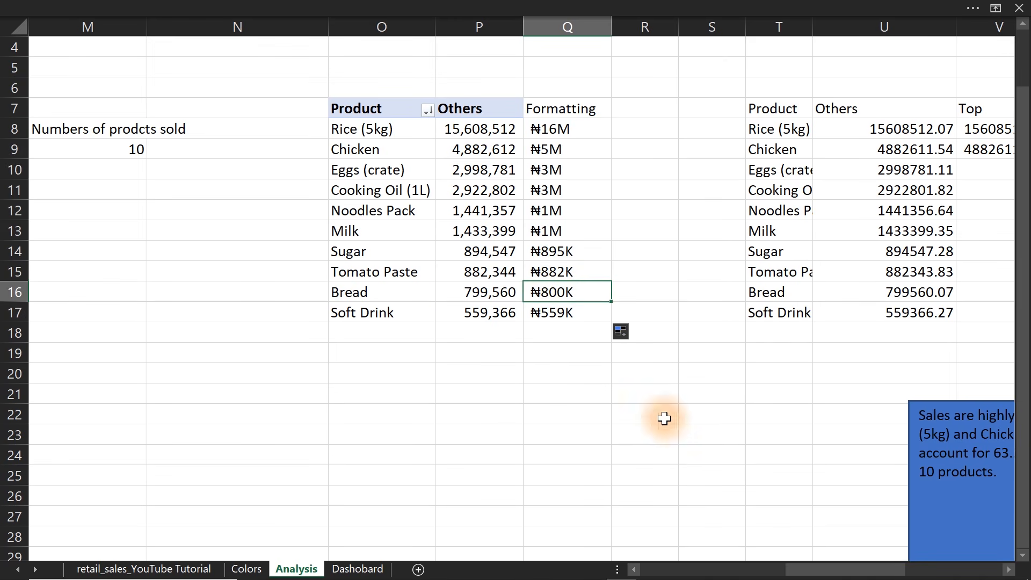
Move the product bar chart beside the Formatting column, over columns S to V.
drag(848, 571, 889, 568)
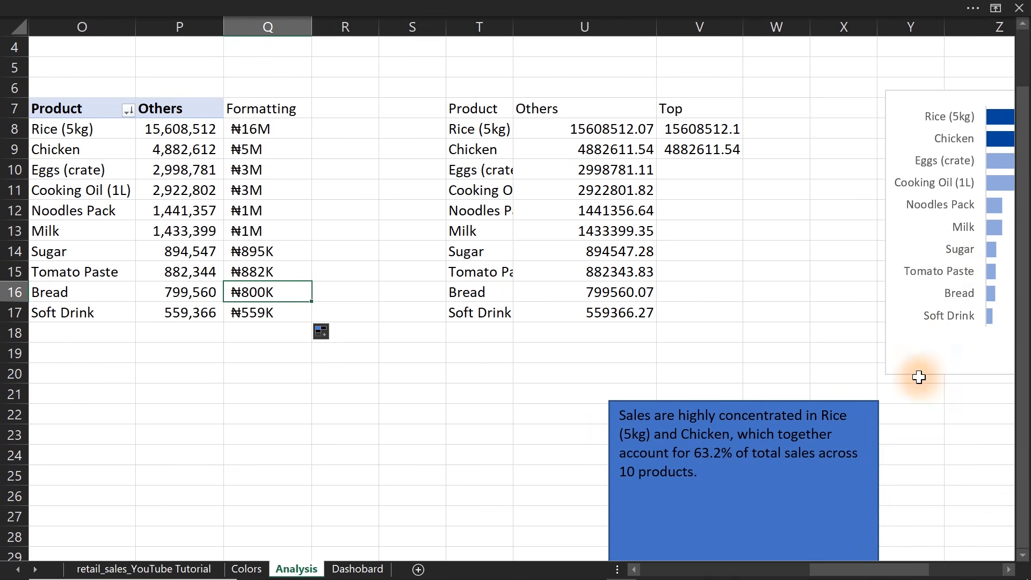
click(886, 246)
drag(887, 246, 390, 220)
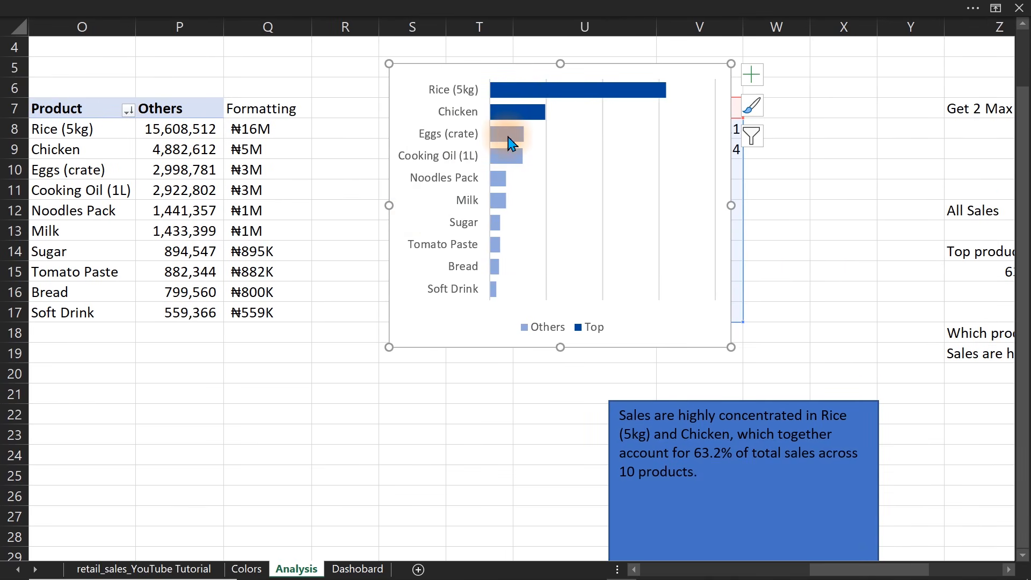
Add data labels to the Others series bars of the product chart.
click(510, 143)
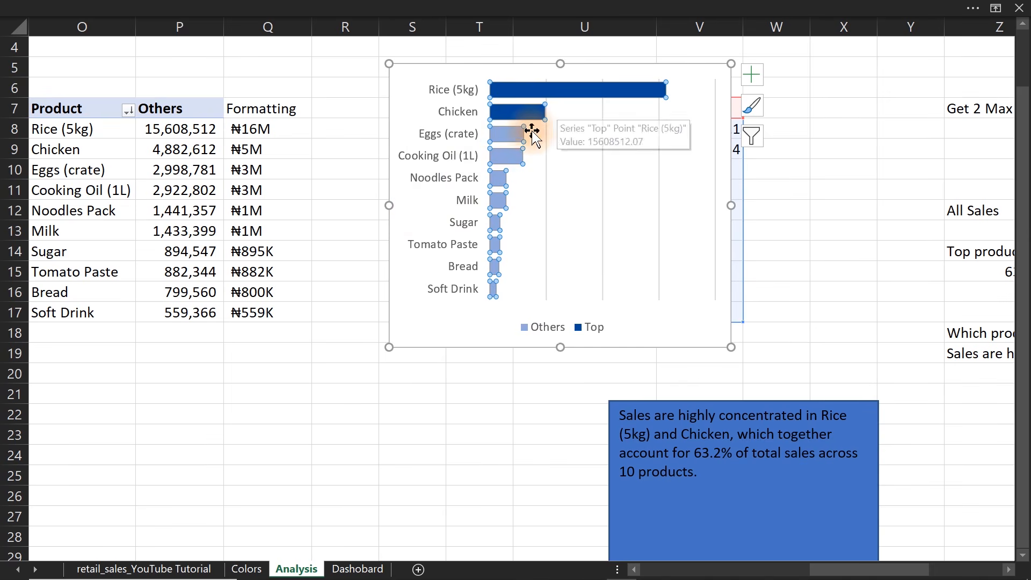
click(755, 75)
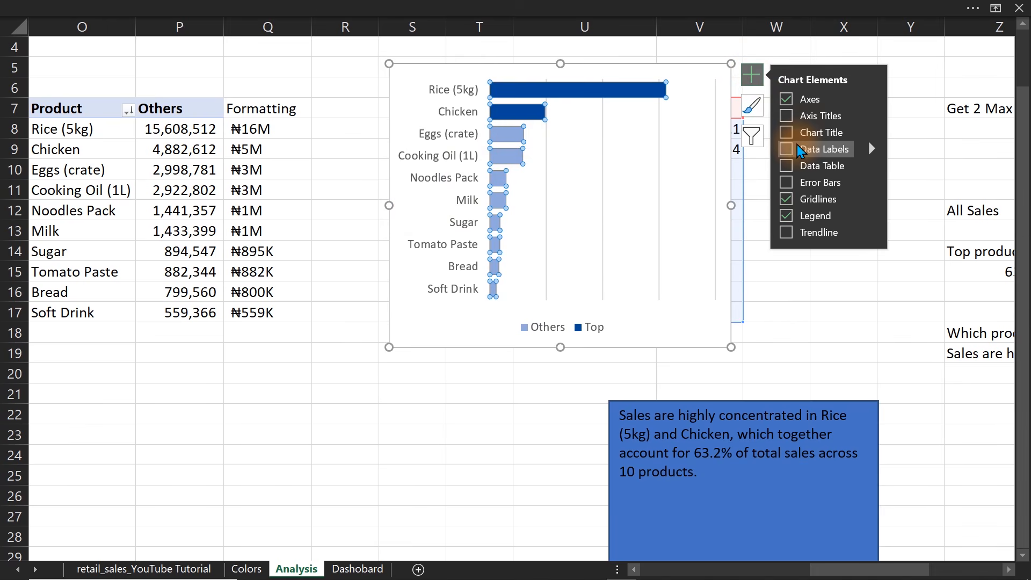
click(786, 149)
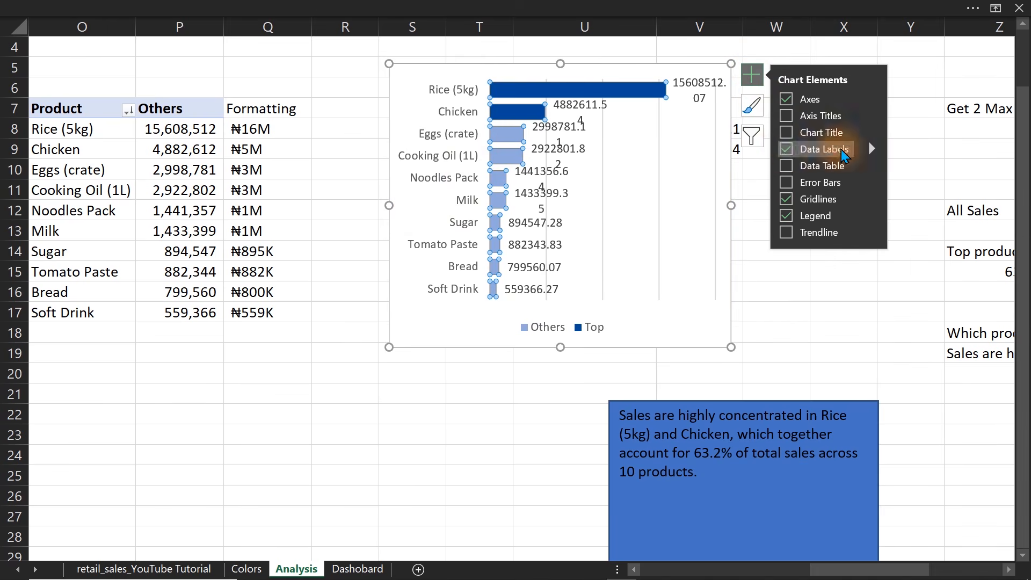
Make the data labels take their text from cells Q8:Q17 and exclude the numeric Value from them.
click(872, 147)
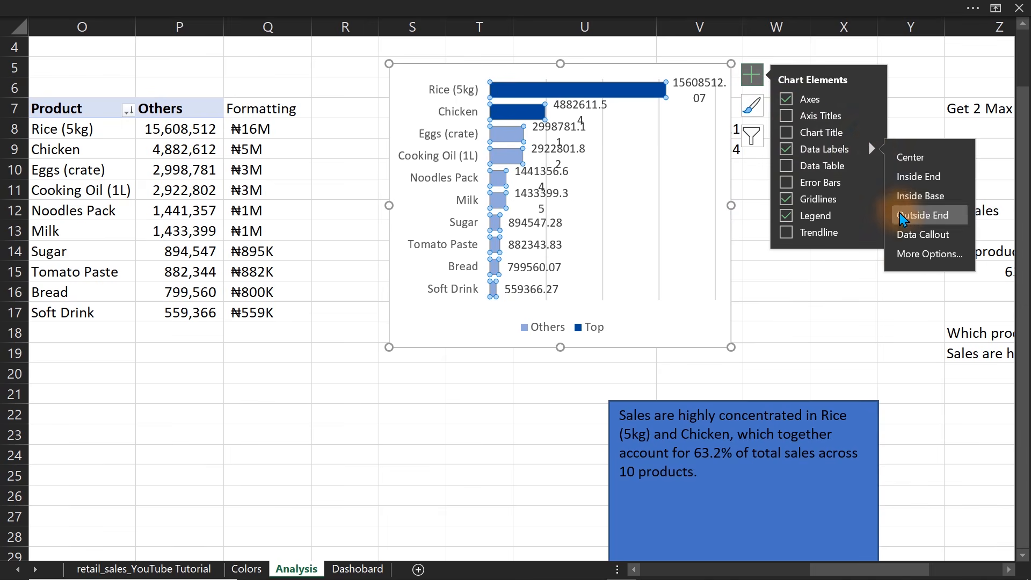
click(905, 255)
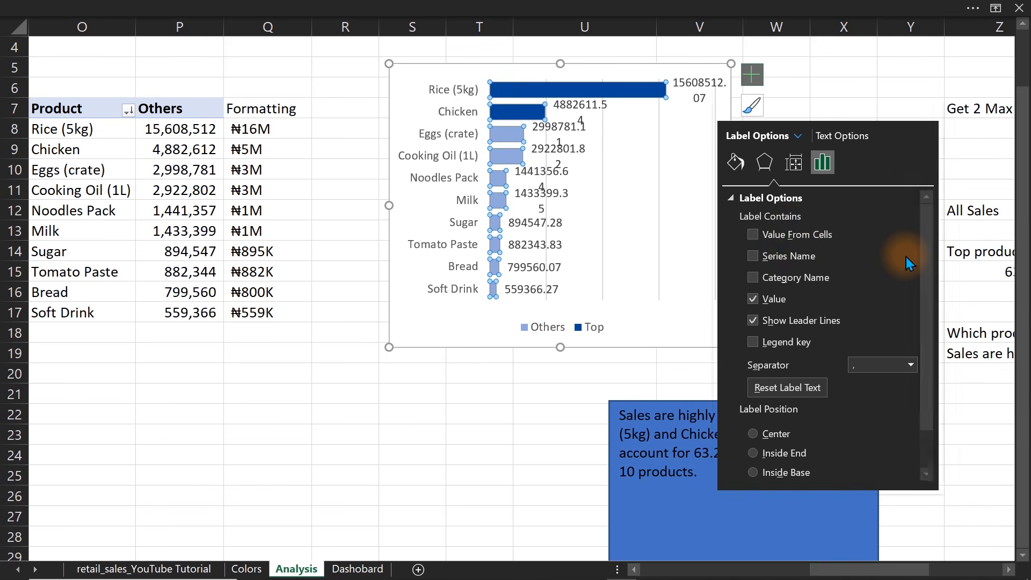
click(796, 234)
drag(271, 129, 276, 317)
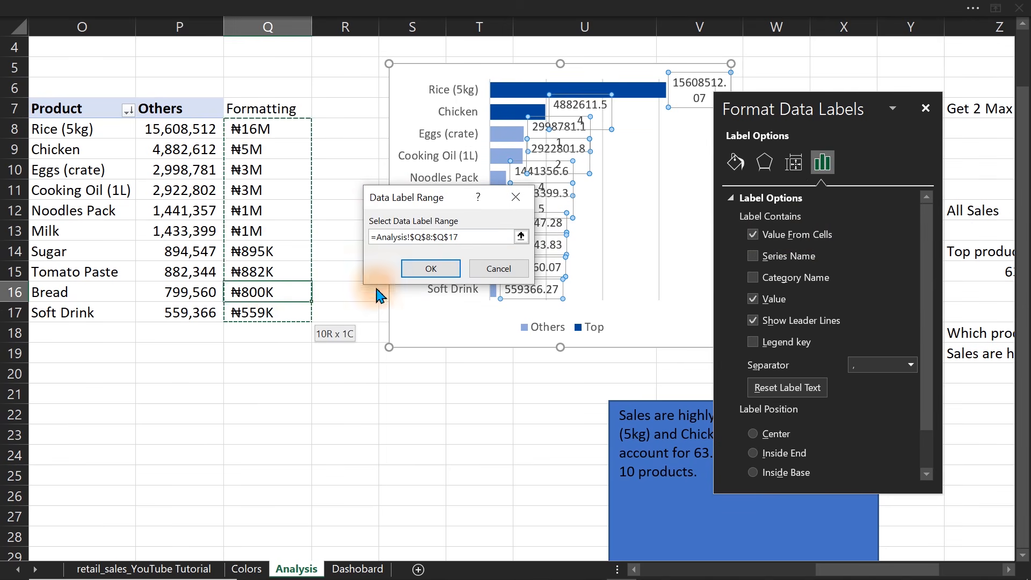
click(421, 266)
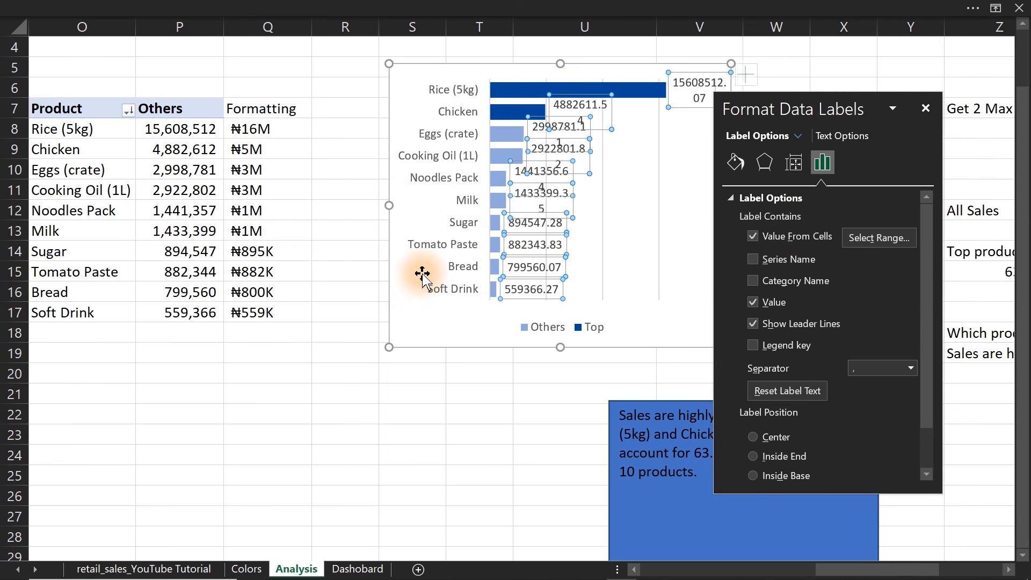
click(752, 303)
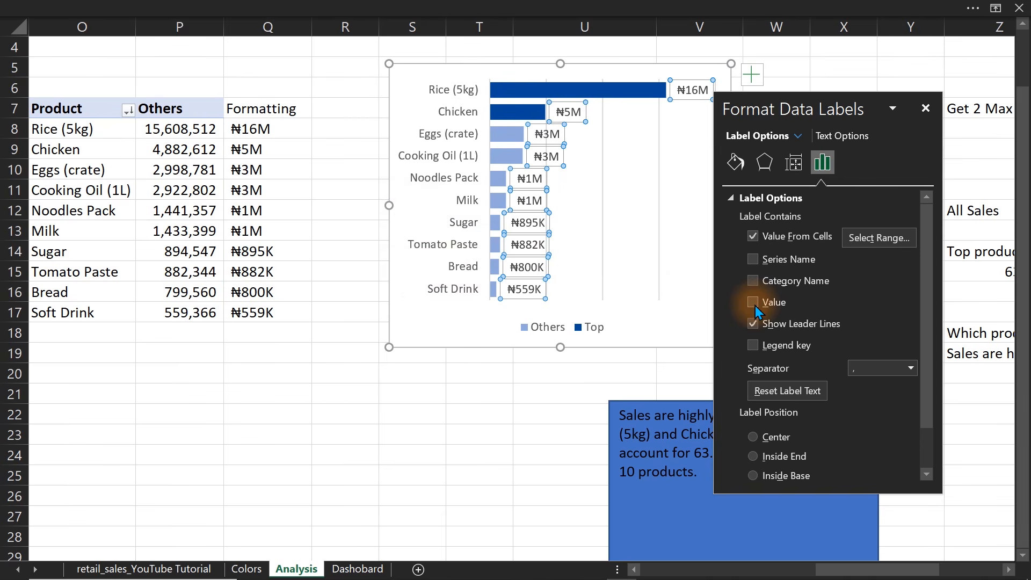
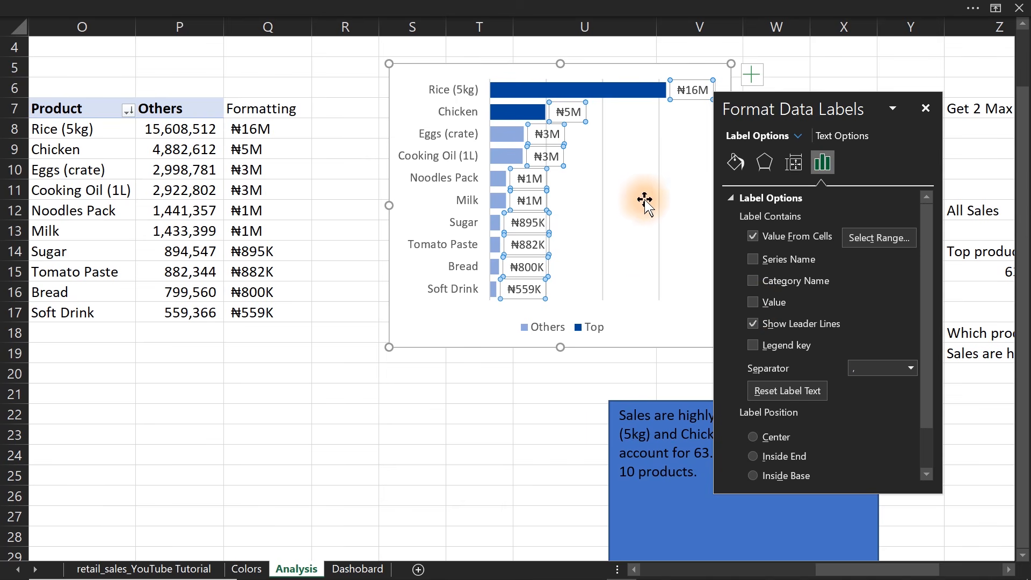
Remove the gridlines from the product bar chart and move the chart from the Analysis sheet to the Dashobard sheet.
click(754, 74)
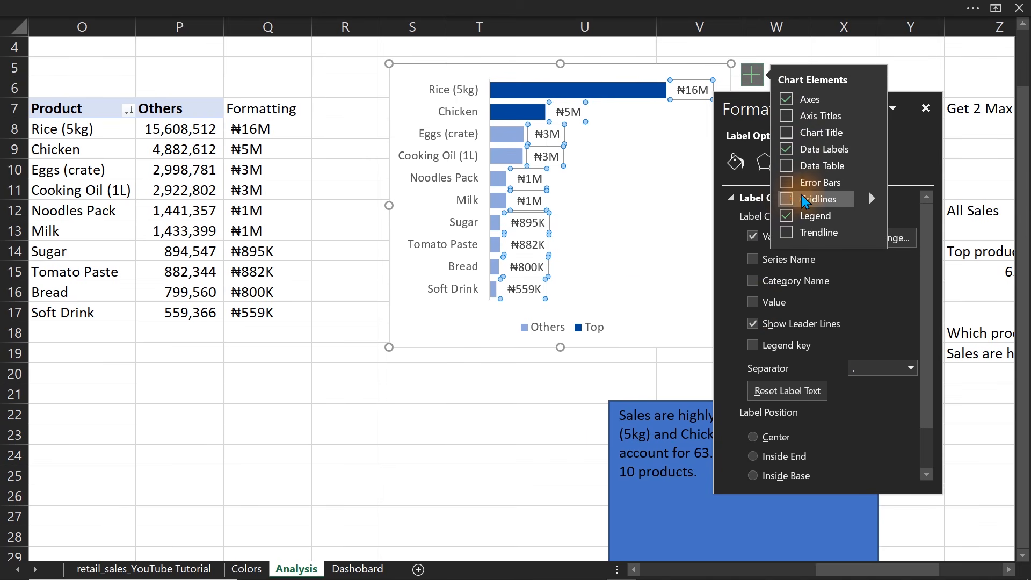
click(646, 59)
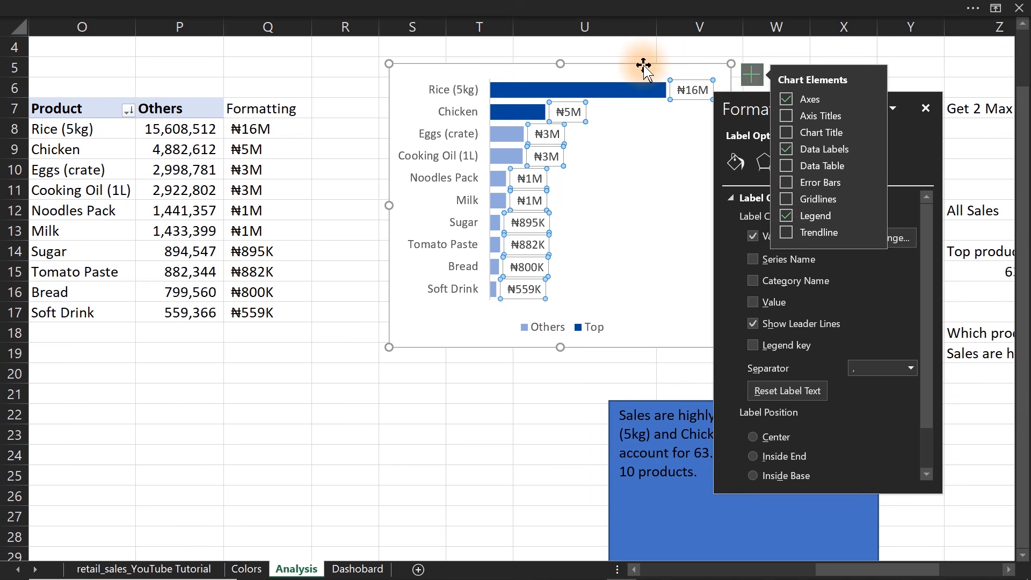
key(ctrl+x)
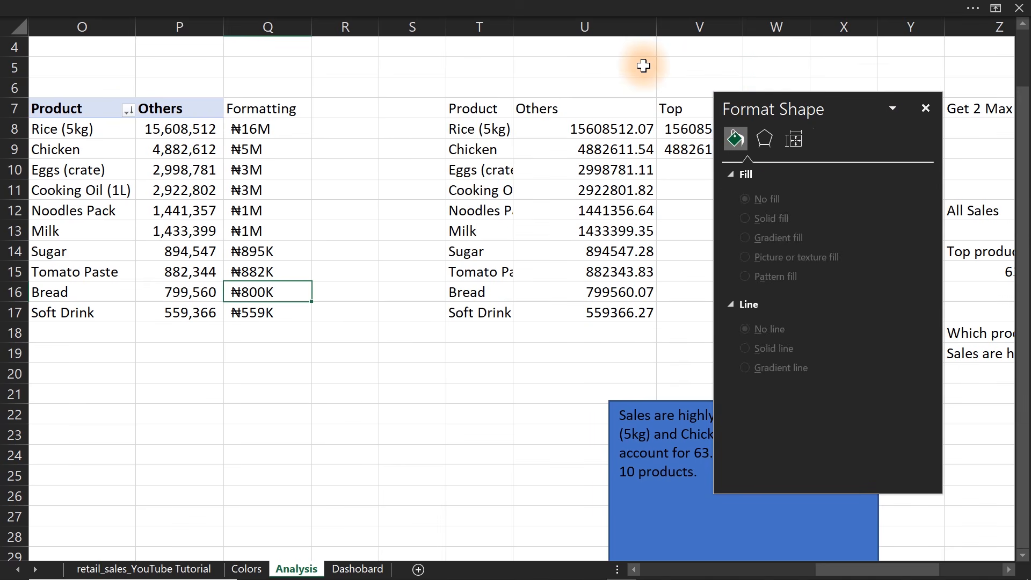
click(350, 571)
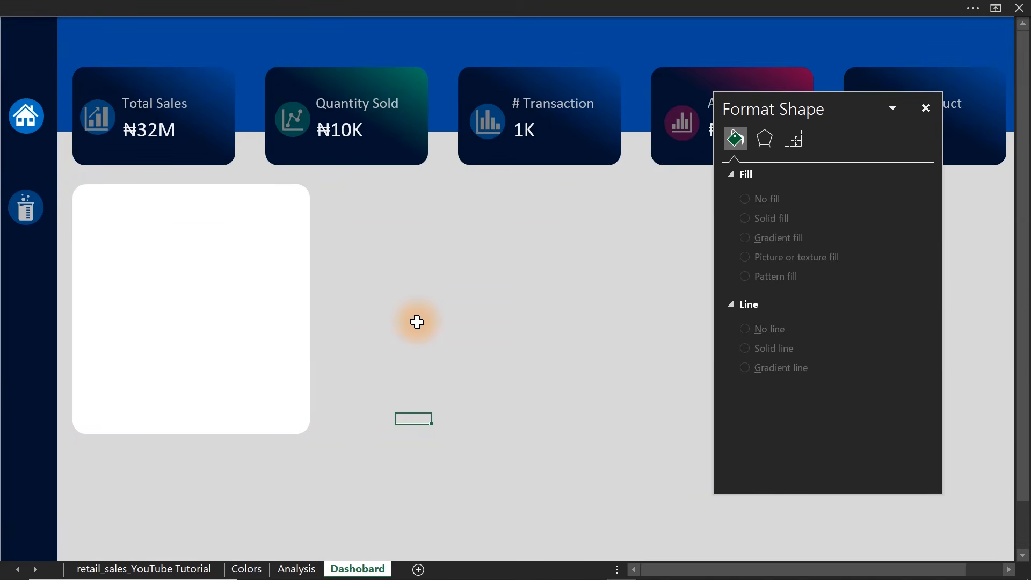
click(404, 289)
key(ctrl+v)
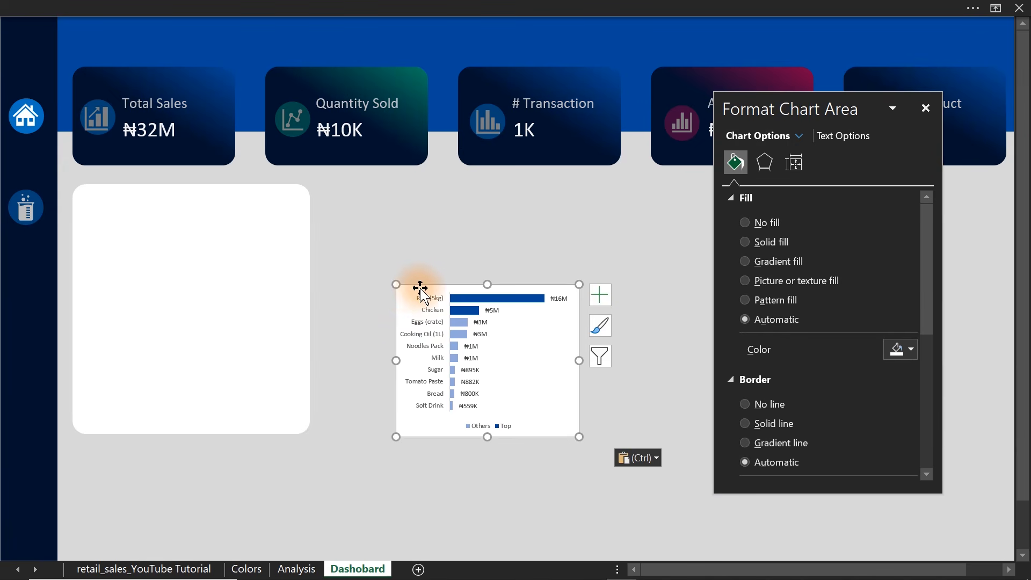
Place the product chart inside the white rounded card and enlarge it to almost the card's full width, leaving space below.
drag(421, 288, 102, 203)
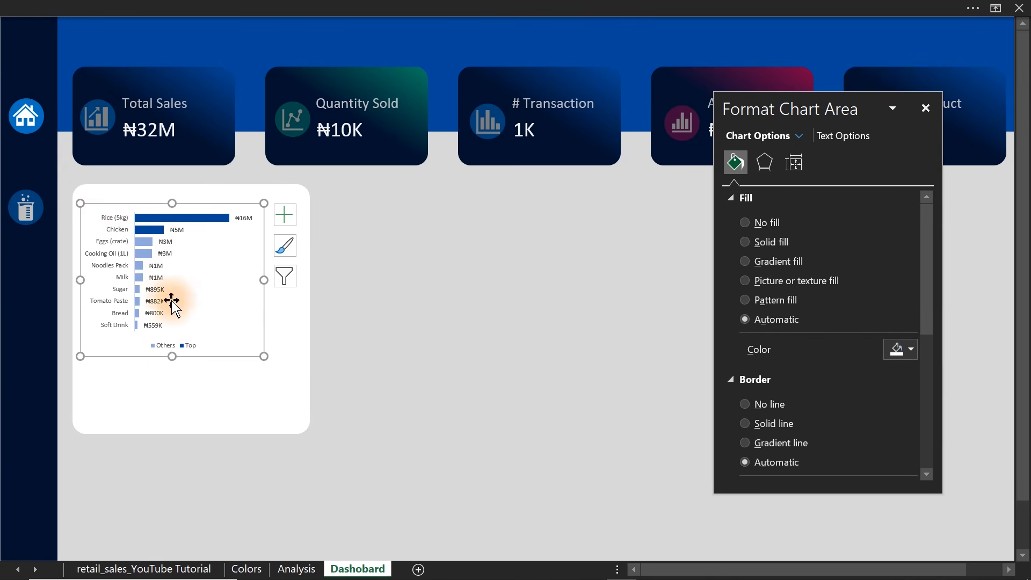
drag(172, 356, 173, 383)
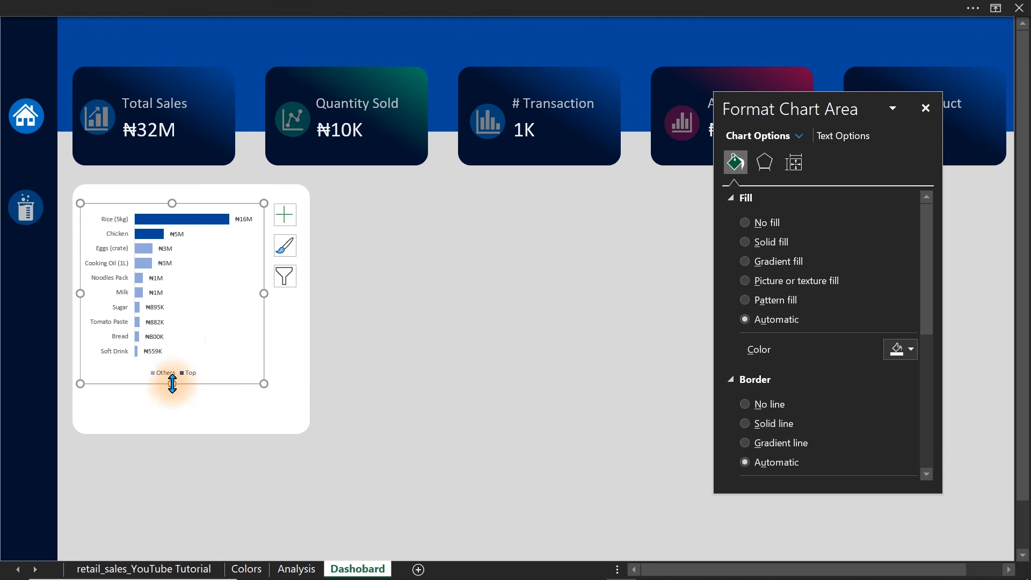
drag(264, 296, 304, 296)
Set the font size of the product chart's data labels to 12.
click(270, 218)
click(333, 8)
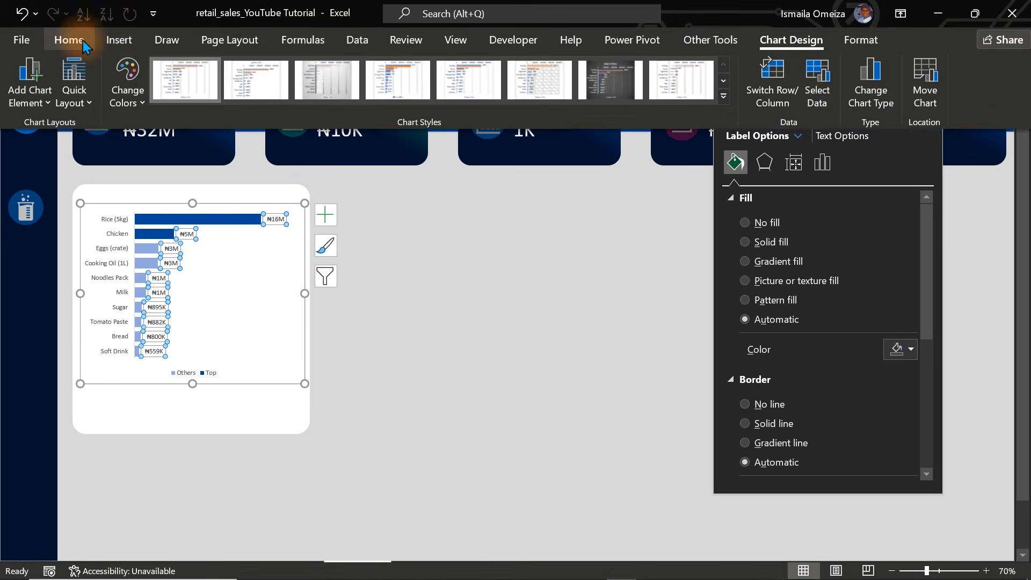
click(69, 40)
click(218, 69)
click(218, 70)
click(218, 69)
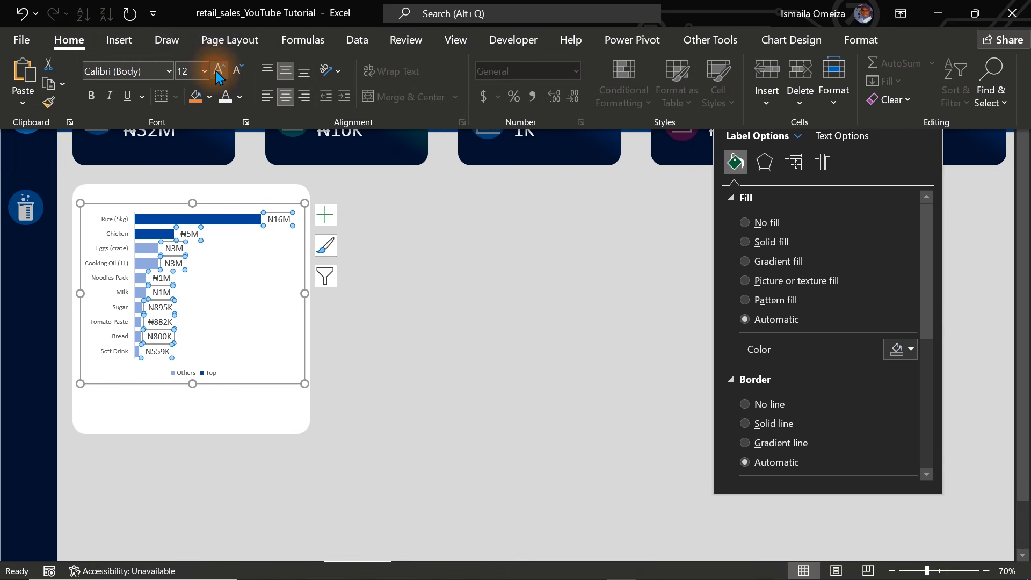
key(ctrl+shift+F1)
Set the font size of the product names on the chart's category axis to 12.
click(107, 219)
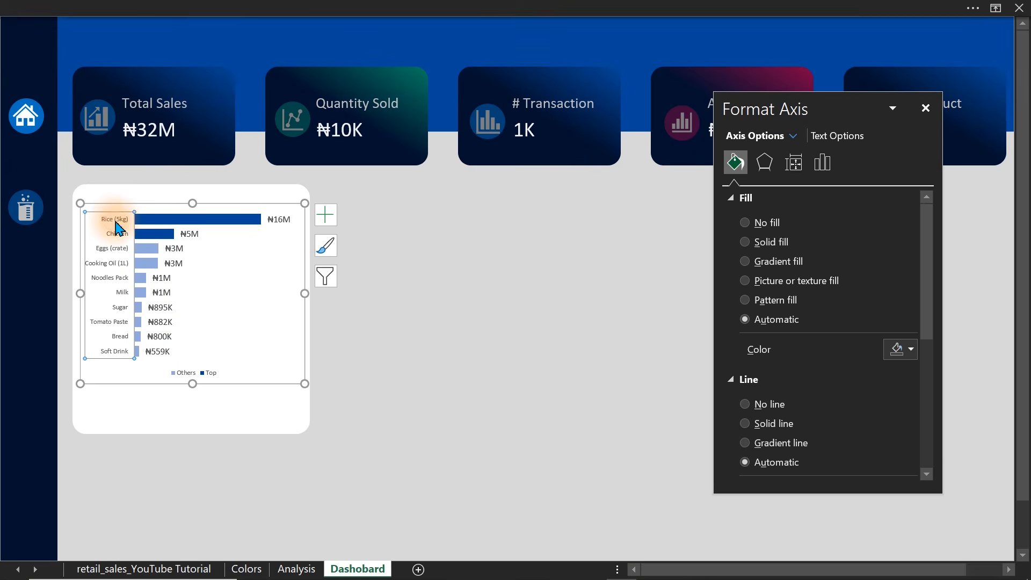
click(227, 6)
click(222, 77)
click(221, 77)
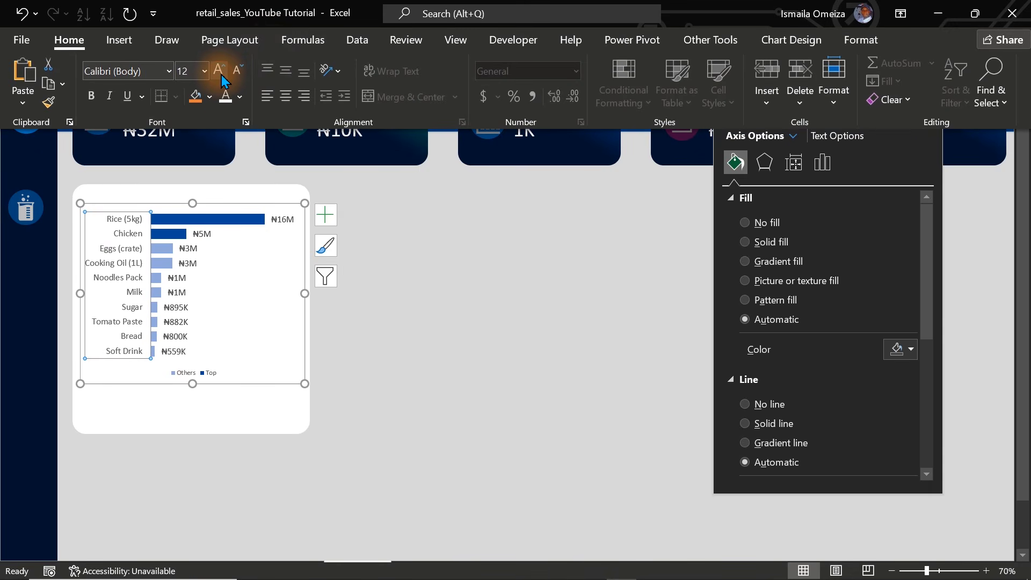
click(408, 240)
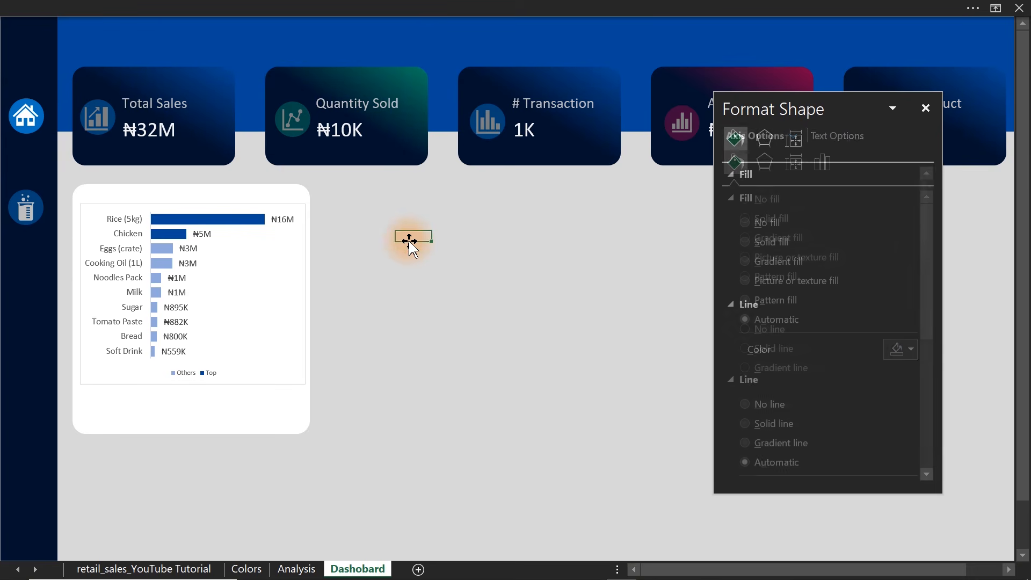
Copy the Quantity Sold label onto the top of the white card and change its text to "Revenue Contribution by Product".
click(393, 114)
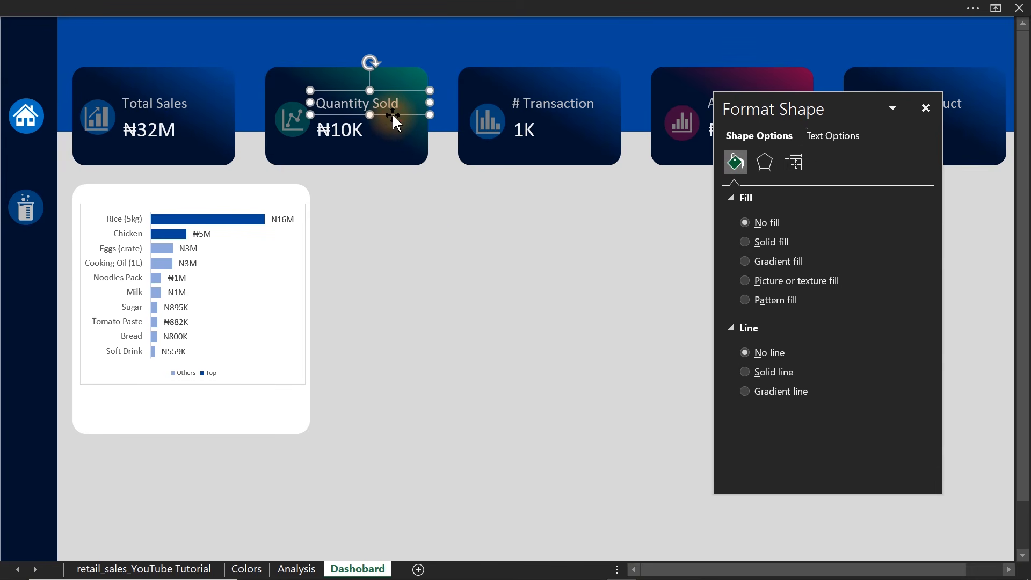
drag(392, 114, 299, 202)
click(239, 198)
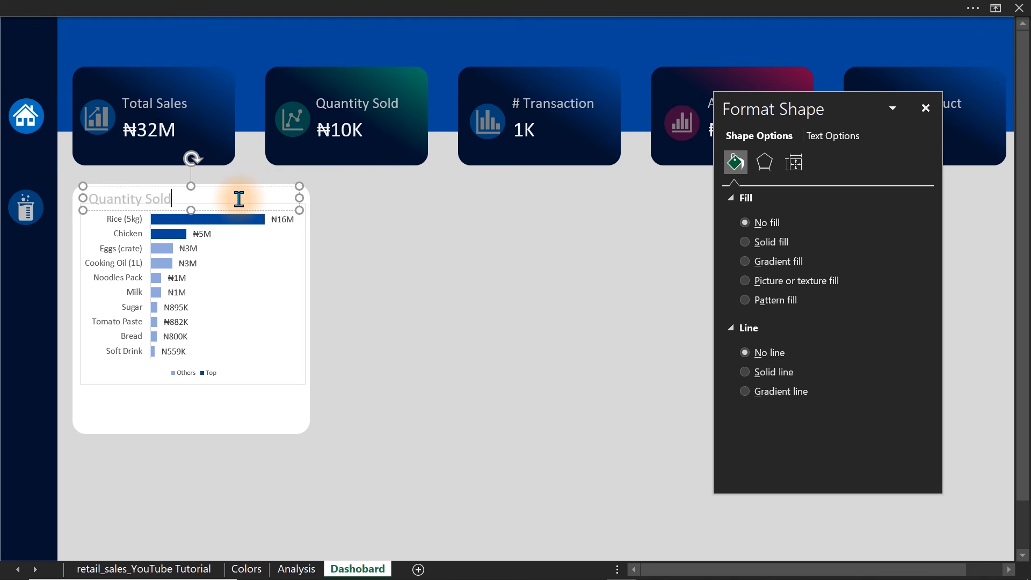
key(ctrl+a)
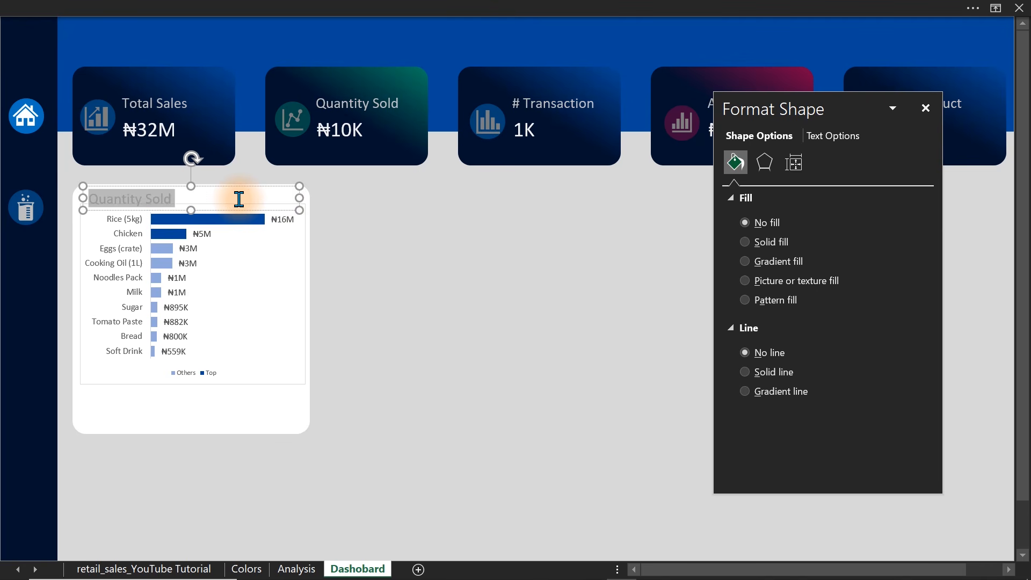
text(R3)
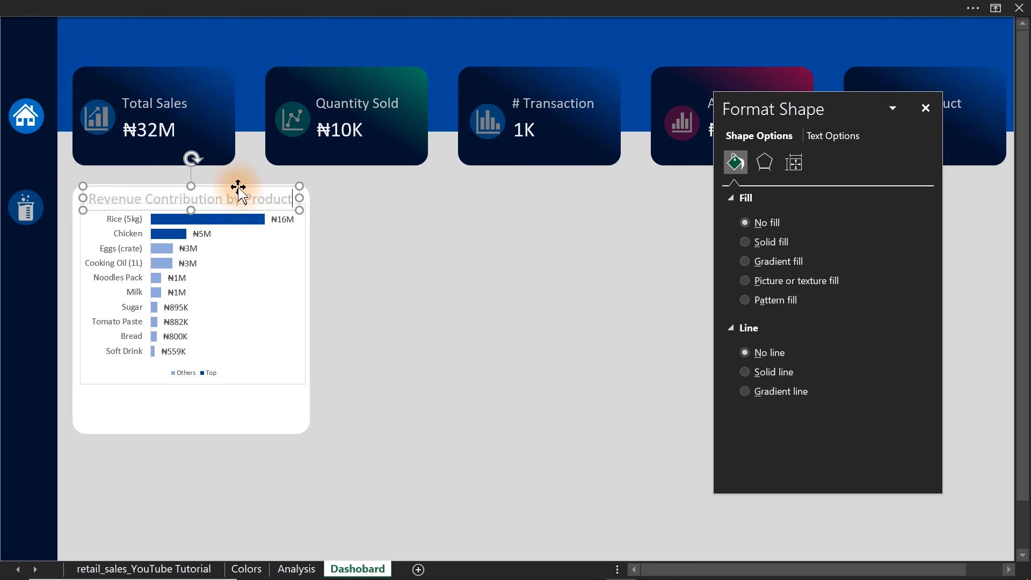
Change the font colour of the "Revenue Contribution by Product" title to a near-black theme shade.
click(248, 6)
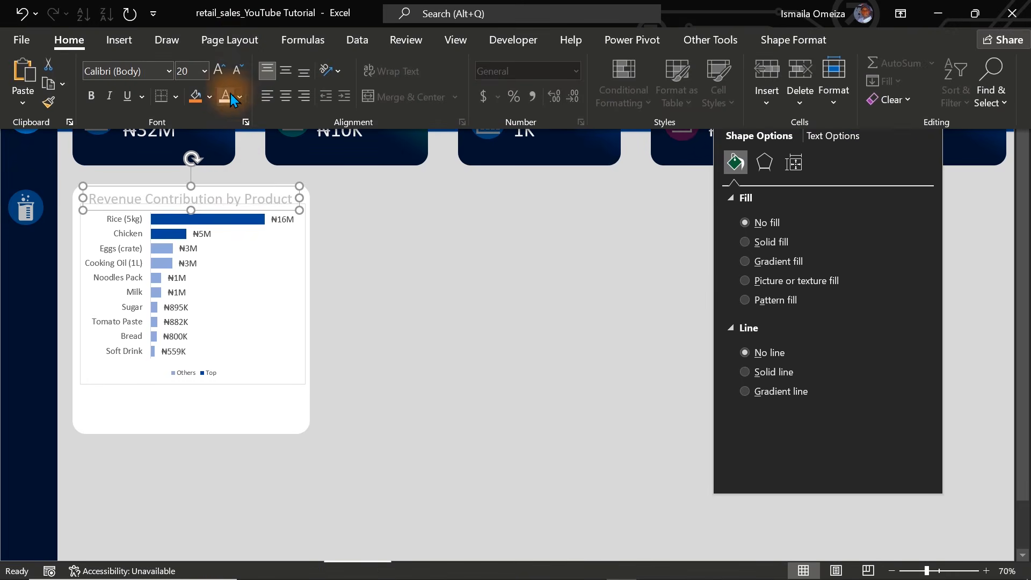
click(239, 98)
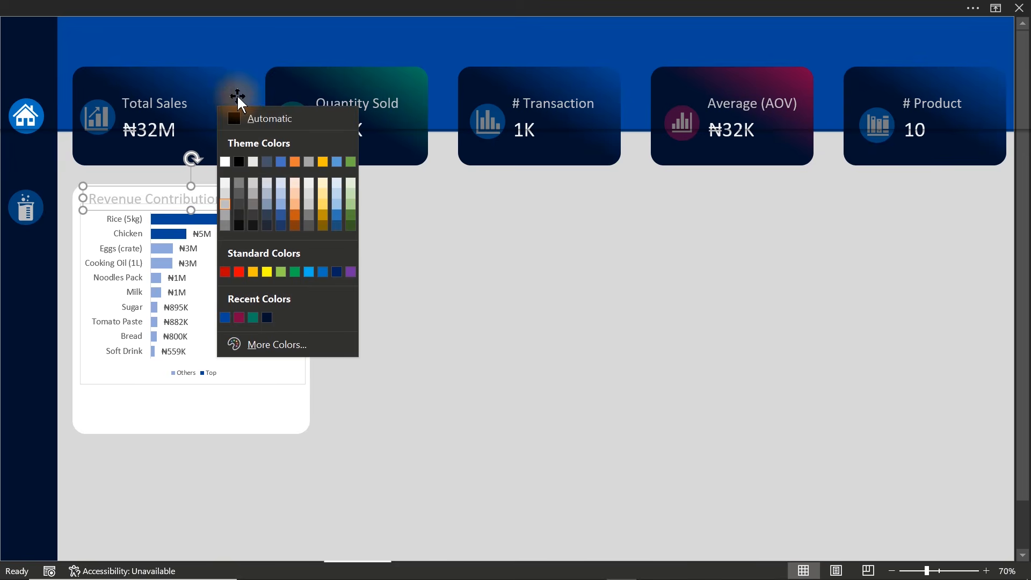
click(236, 214)
click(397, 226)
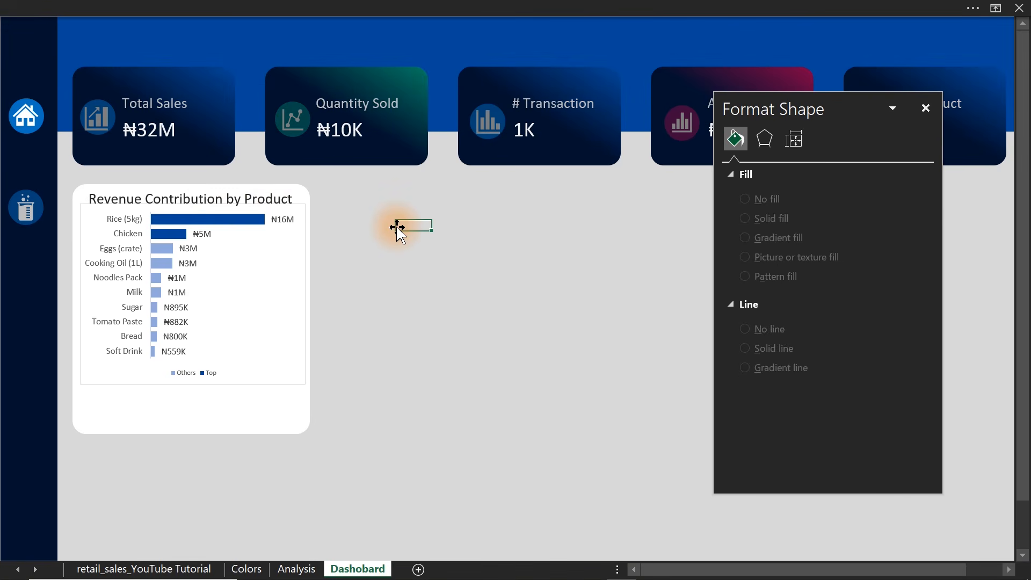
Set the product chart area to No fill with a No line border.
click(301, 249)
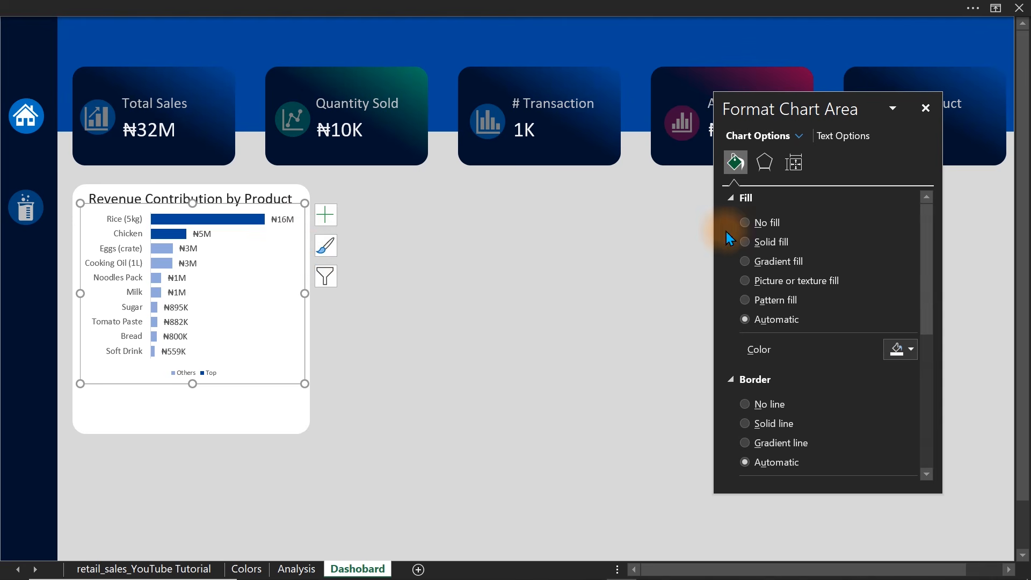
click(749, 225)
click(752, 371)
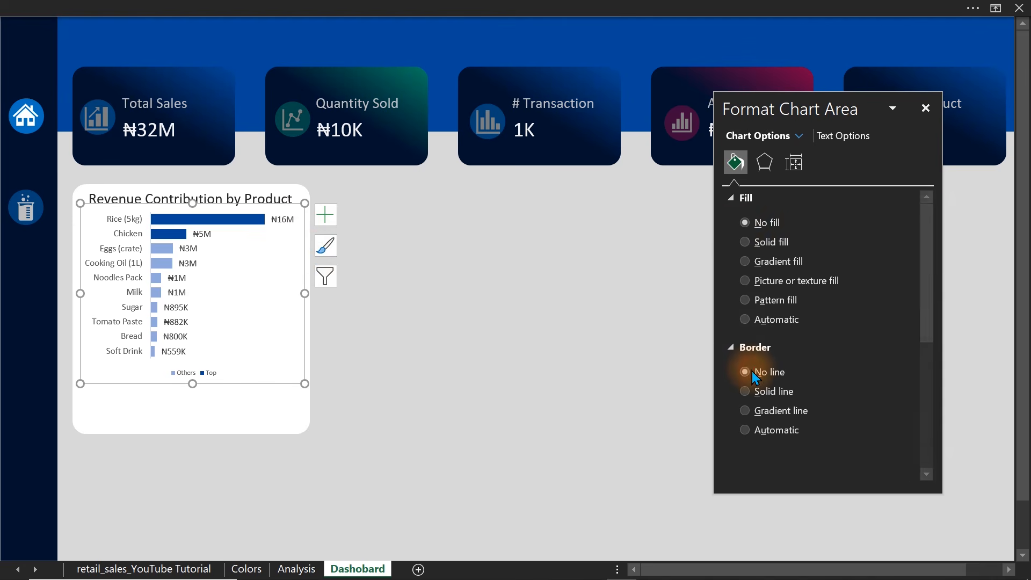
click(421, 364)
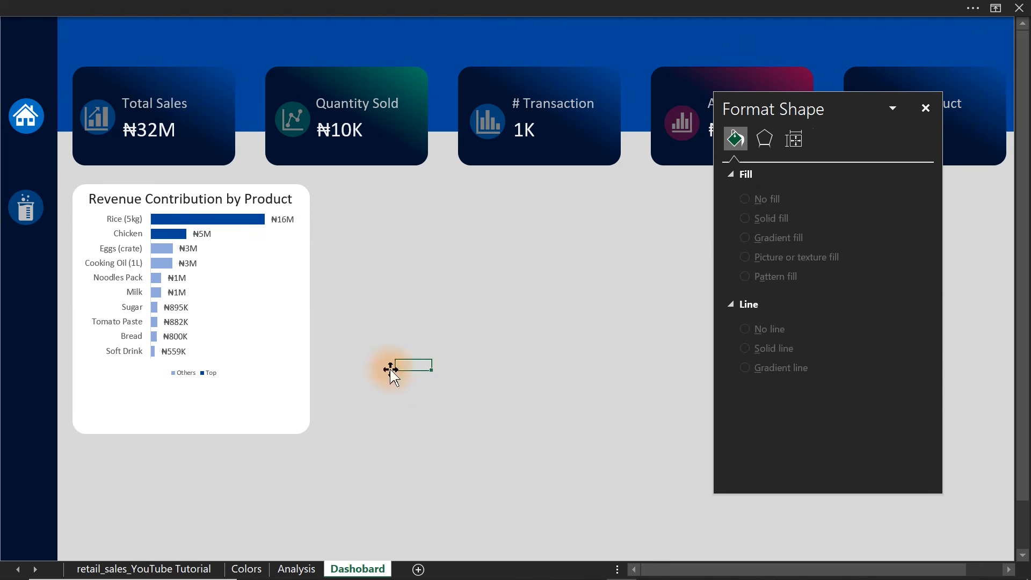
Set the font size of the product chart's Others and Top legend to 12.
click(187, 377)
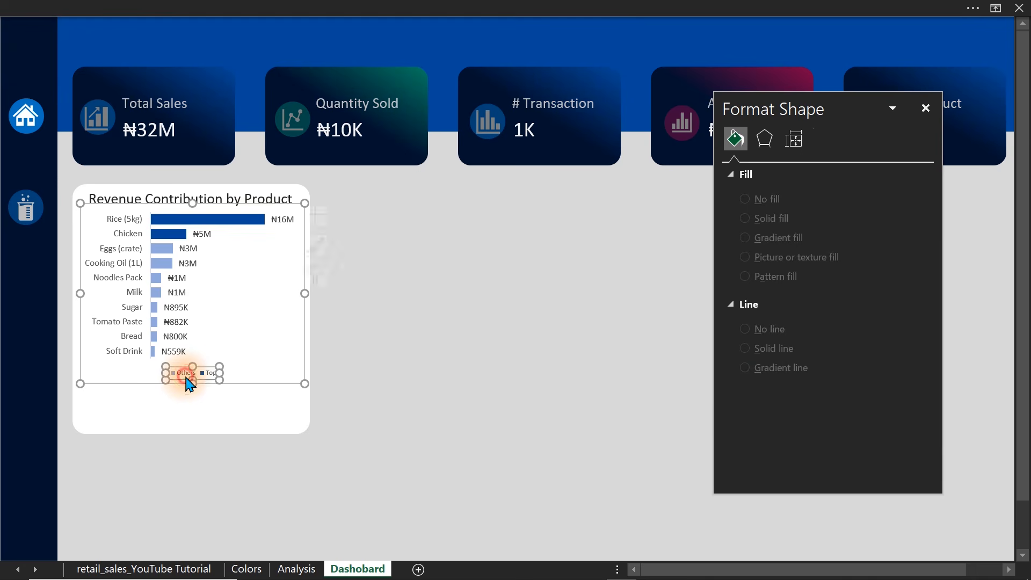
click(296, 6)
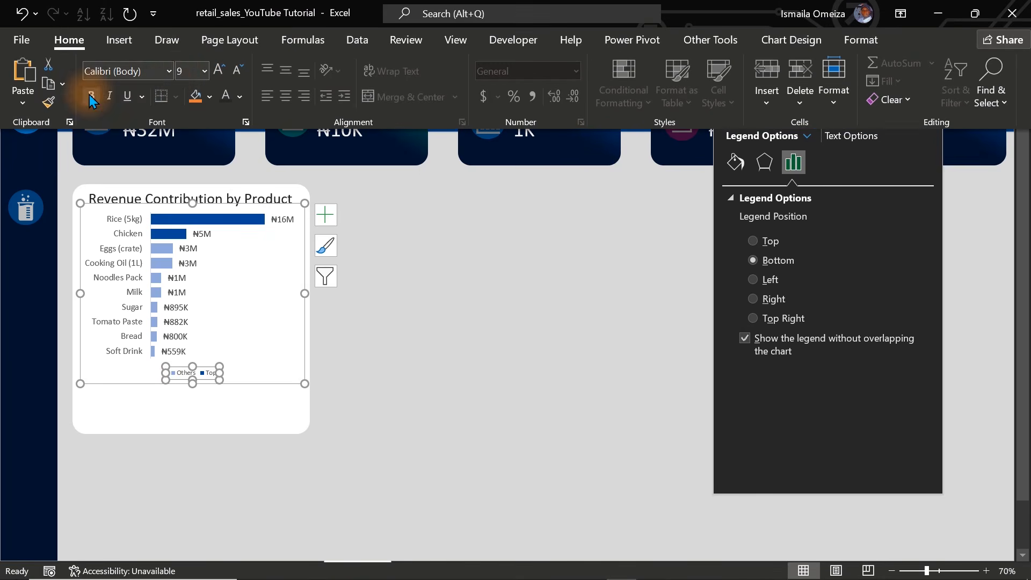
click(218, 72)
click(218, 72)
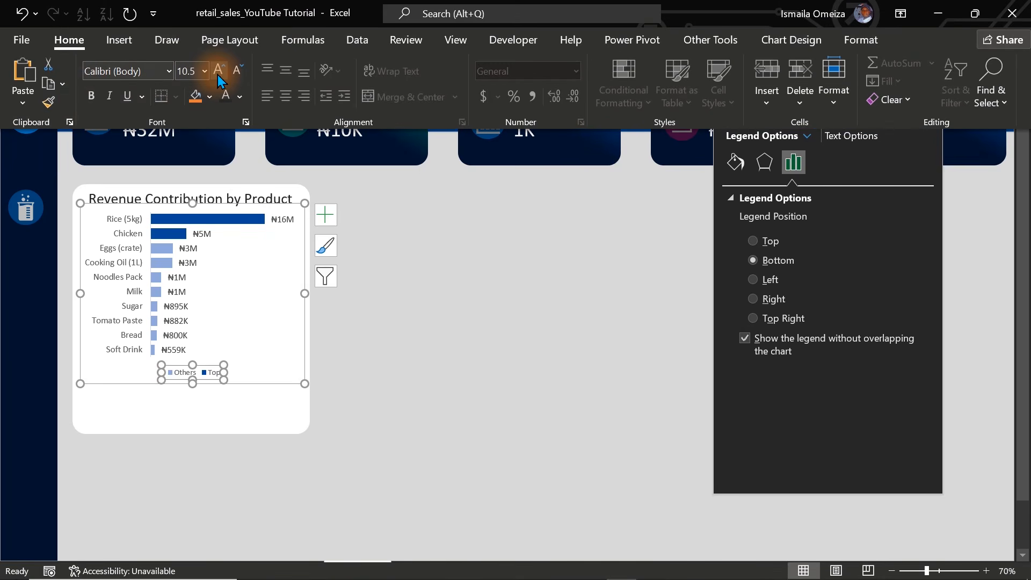
click(218, 72)
click(218, 72)
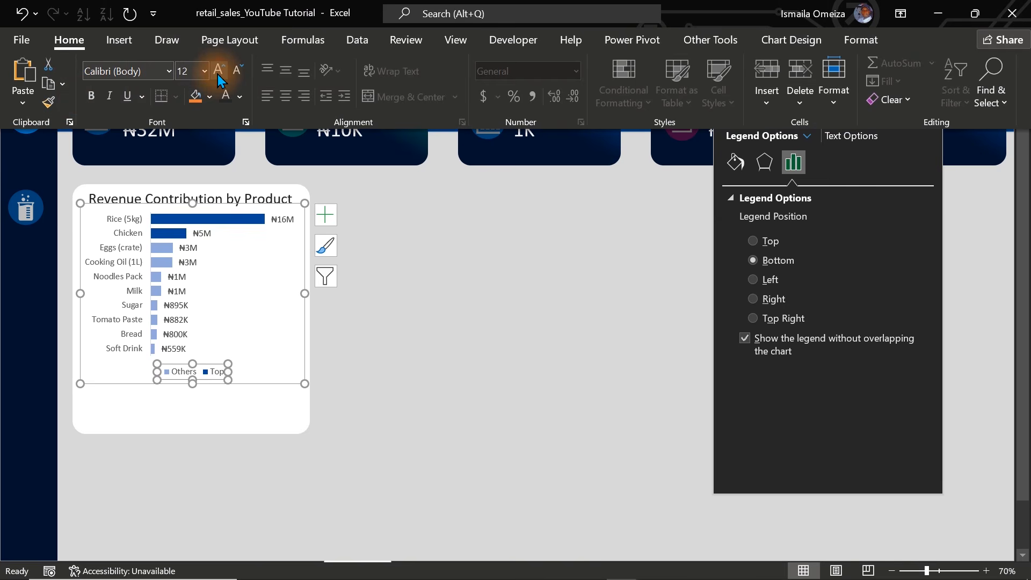
click(401, 260)
click(399, 258)
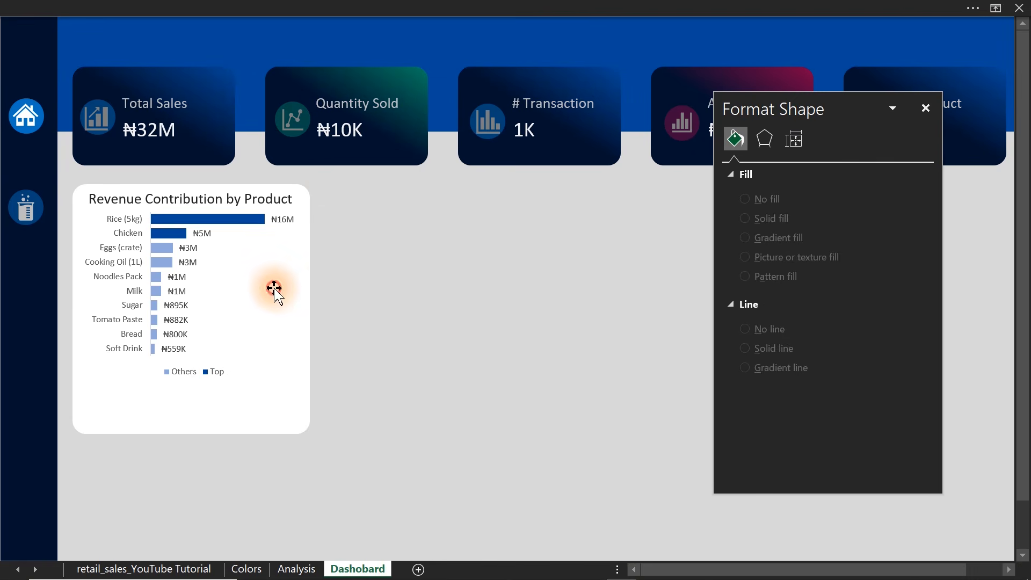
Nudge the product chart slightly down so it sits clear of the card's title.
click(290, 287)
click(306, 310)
key(Down)
key(Down)
key(Down)
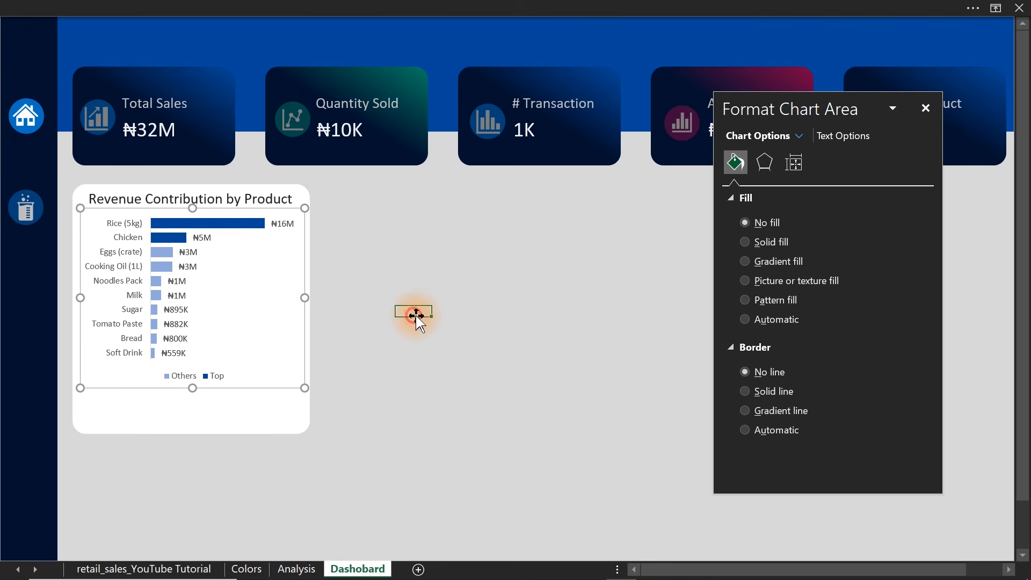
click(414, 310)
Duplicate the card's title text box and place a taller copy across the bottom of the card, below the bars.
click(268, 204)
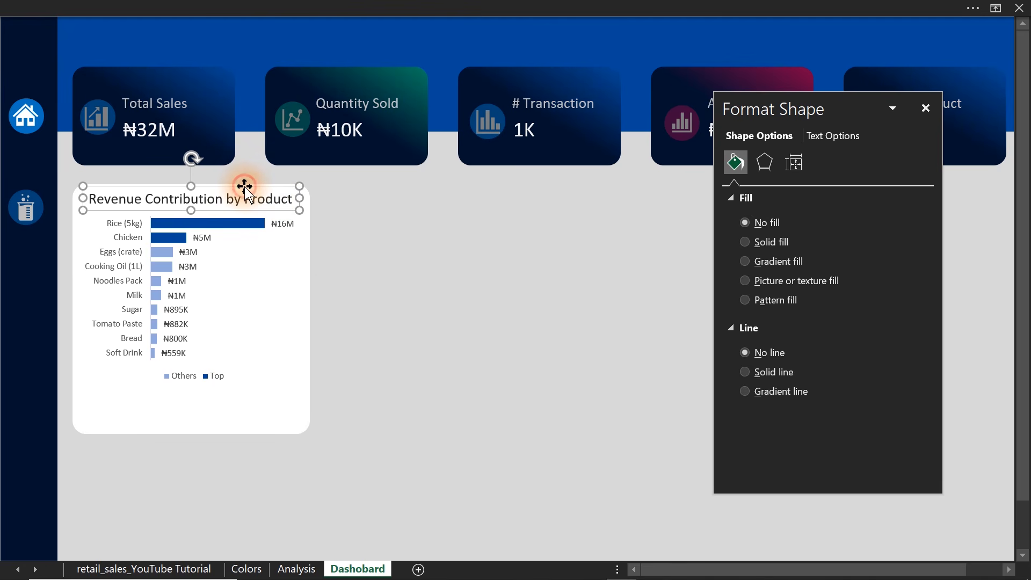
key(ctrl+d)
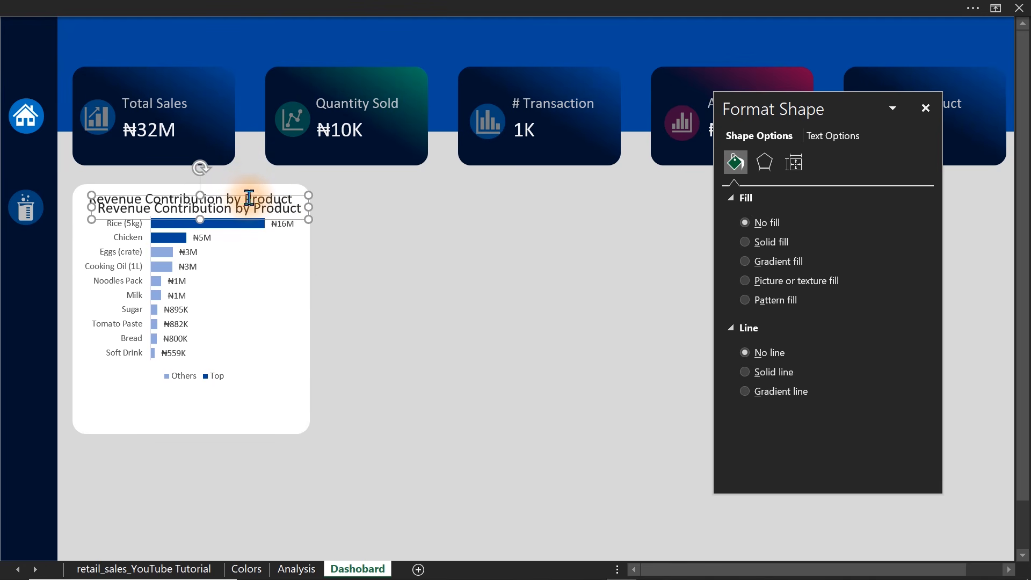
drag(246, 200, 189, 427)
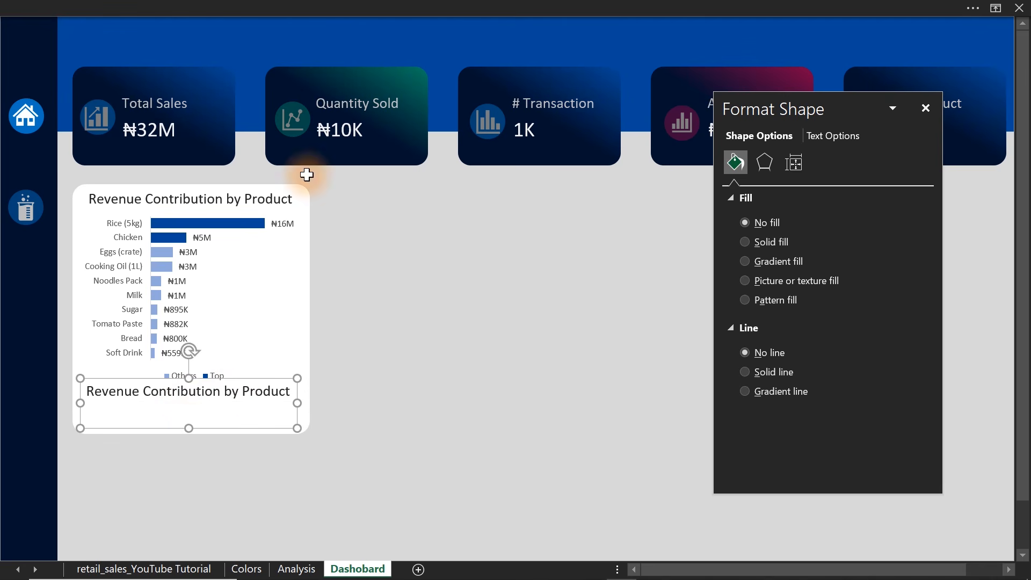
Show the formula bar on the Dashboard sheet while keeping the card's lower text box selected.
click(383, 8)
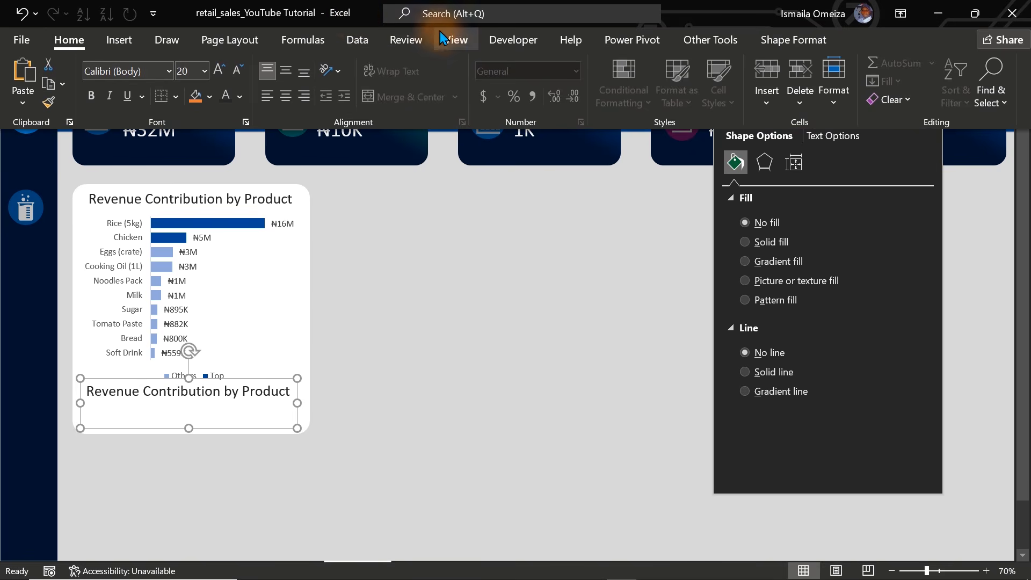
click(440, 39)
click(264, 71)
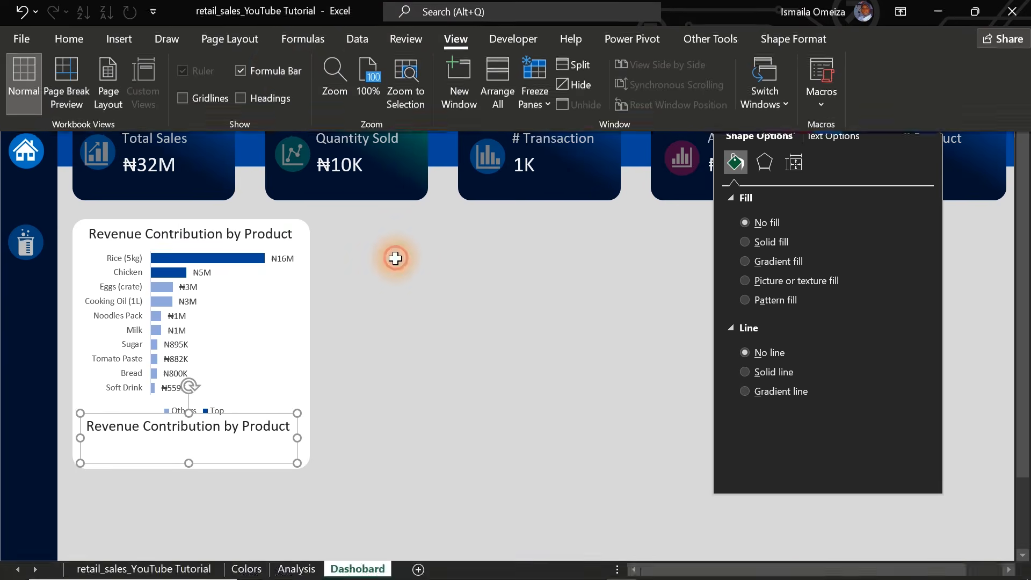
click(395, 258)
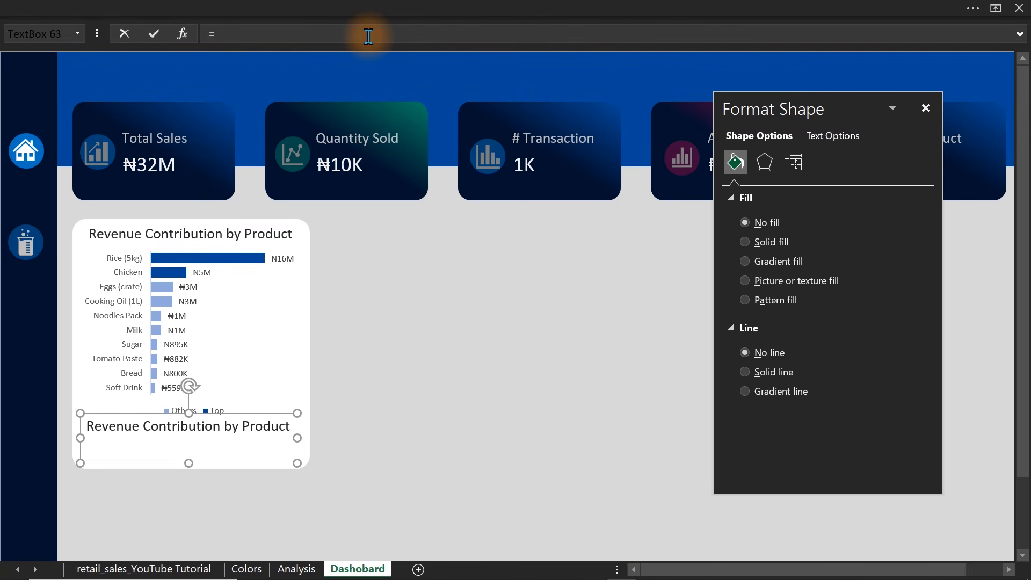
Link the lower text box to the product insight sentence with the formula =Analysis!Z19.
click(297, 569)
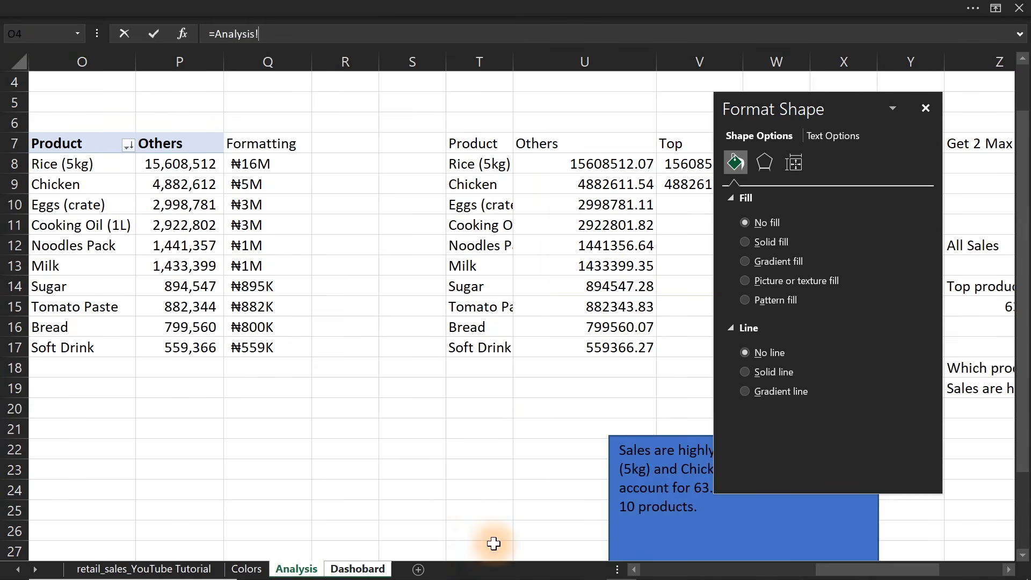
drag(881, 569, 946, 569)
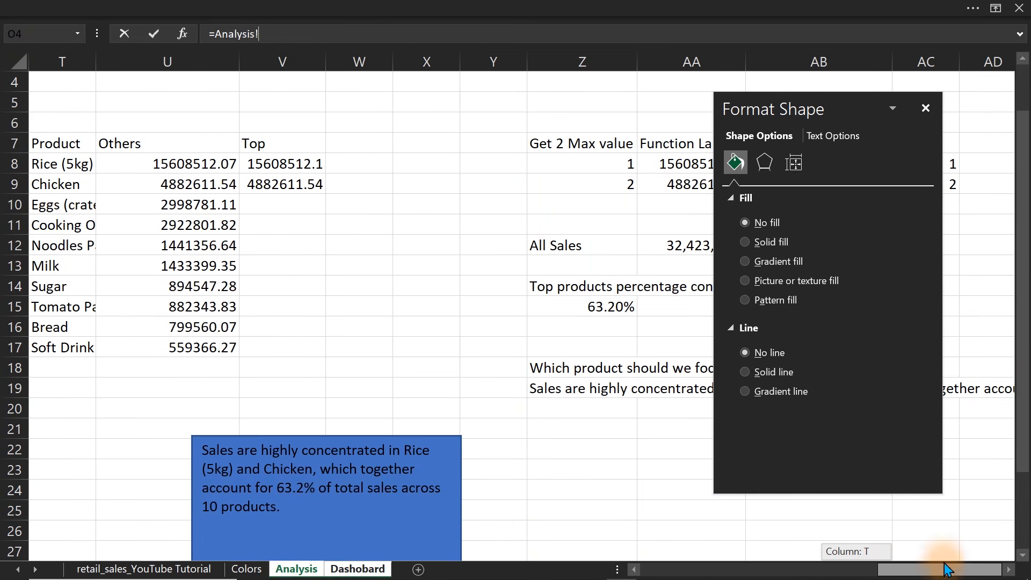
click(551, 388)
key(Return)
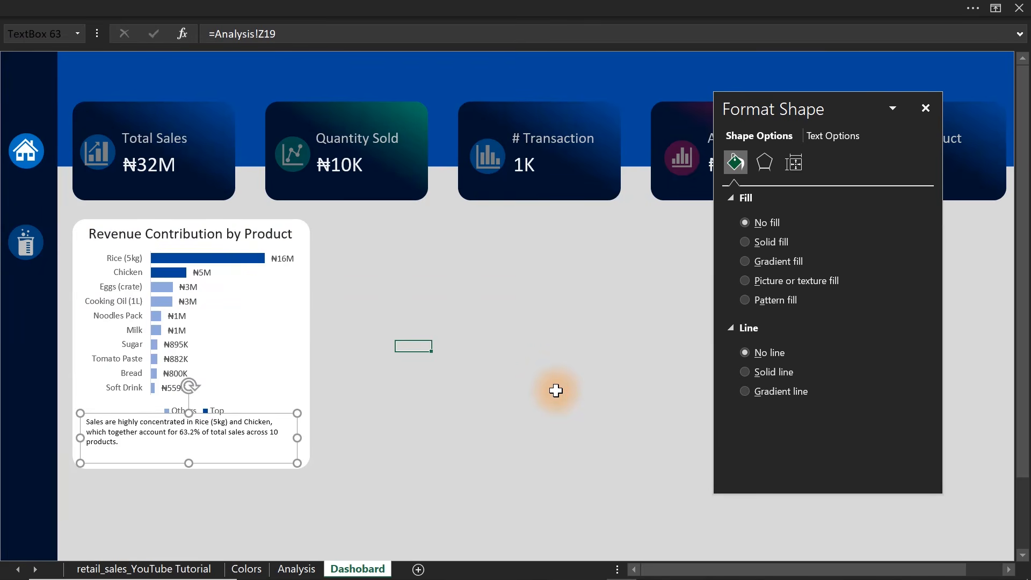
Enlarge the linked insight text in the product card to font size 14.
click(369, 7)
click(68, 40)
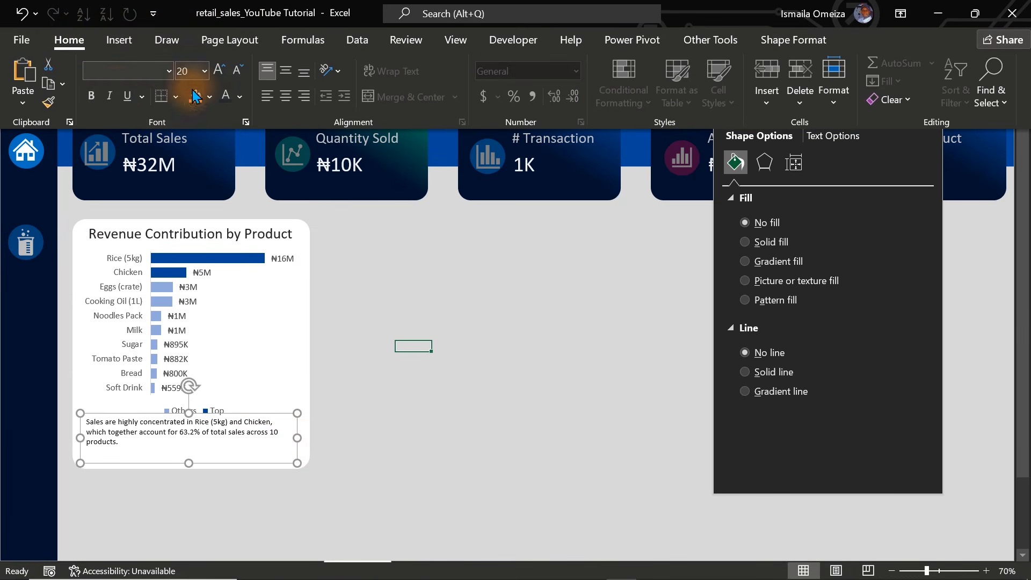
click(223, 80)
click(223, 79)
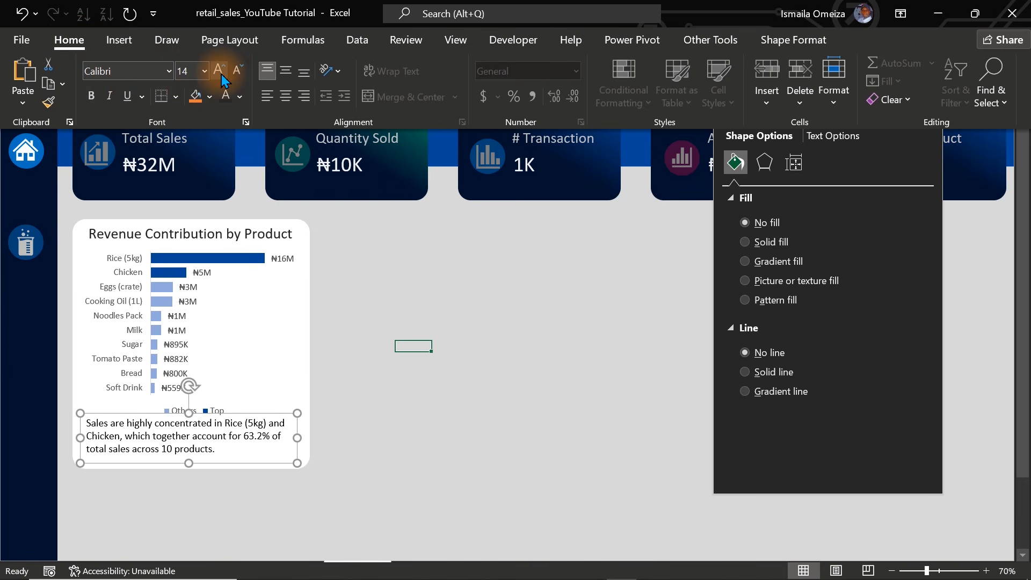
click(240, 96)
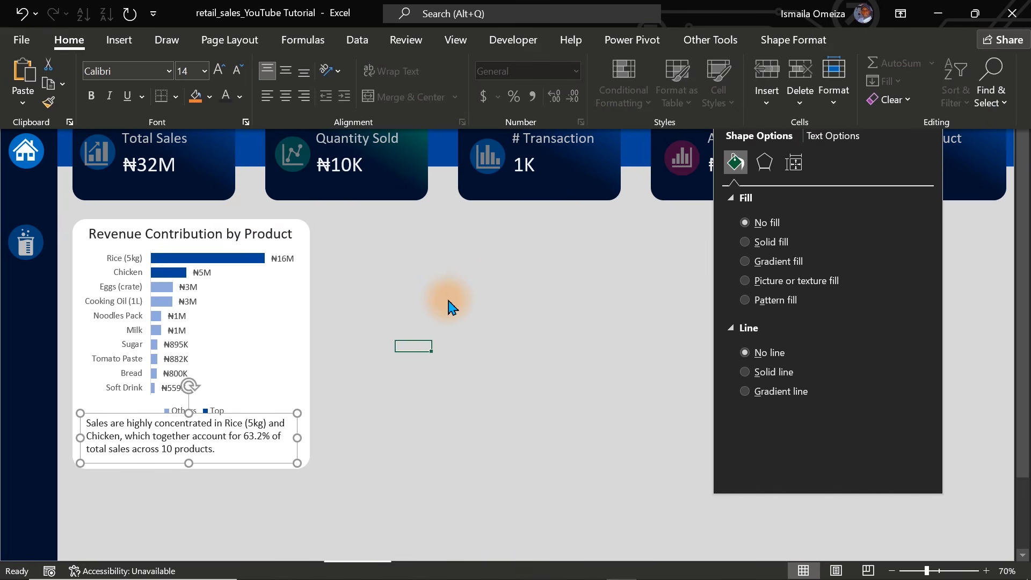
Nudge the insight text box slightly down so it sits clear of the product chart's legend.
click(265, 443)
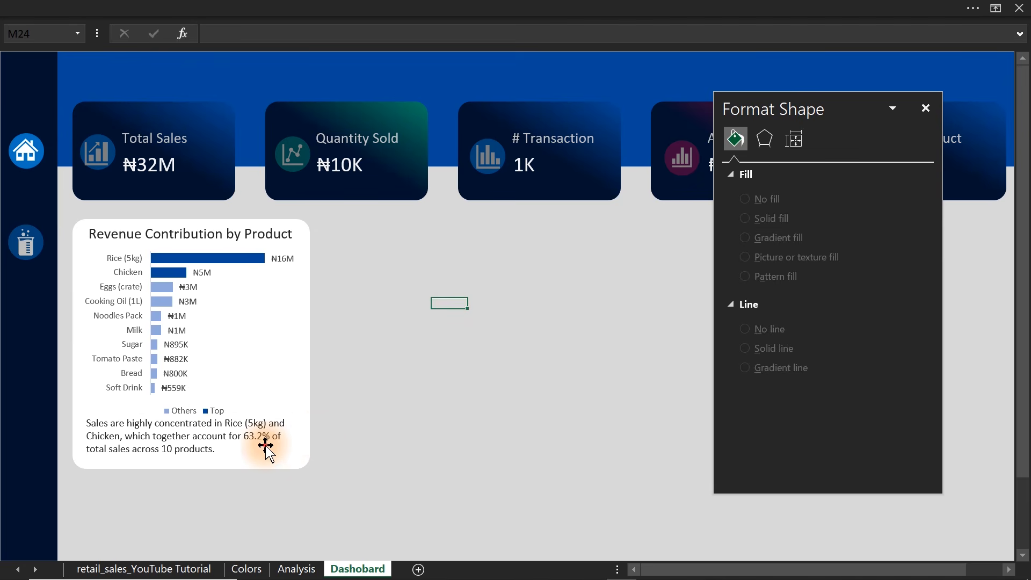
key(Down)
key(Down)
key(Down)
key(Down)
key(Down)
key(Down)
key(Down)
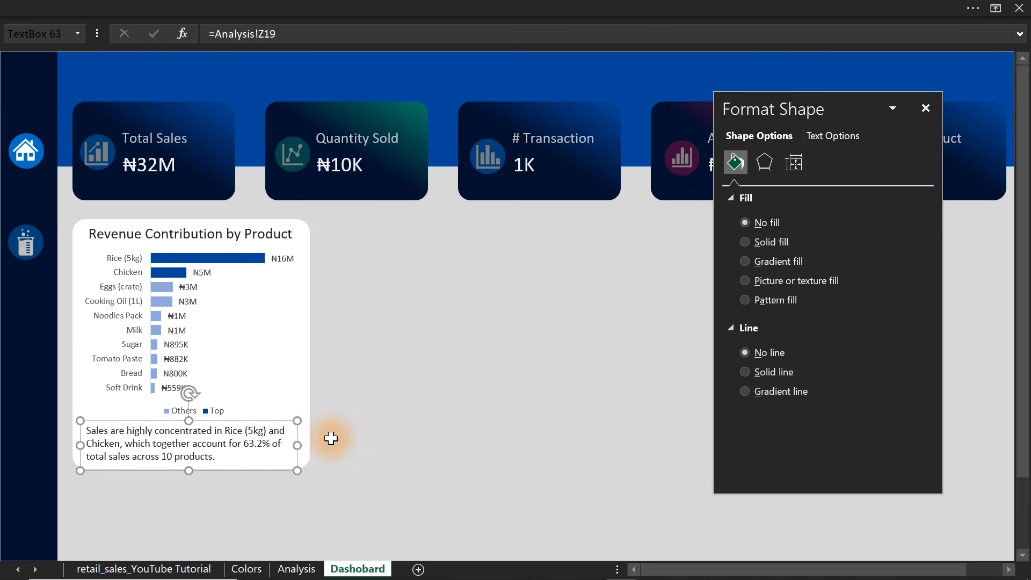
click(437, 415)
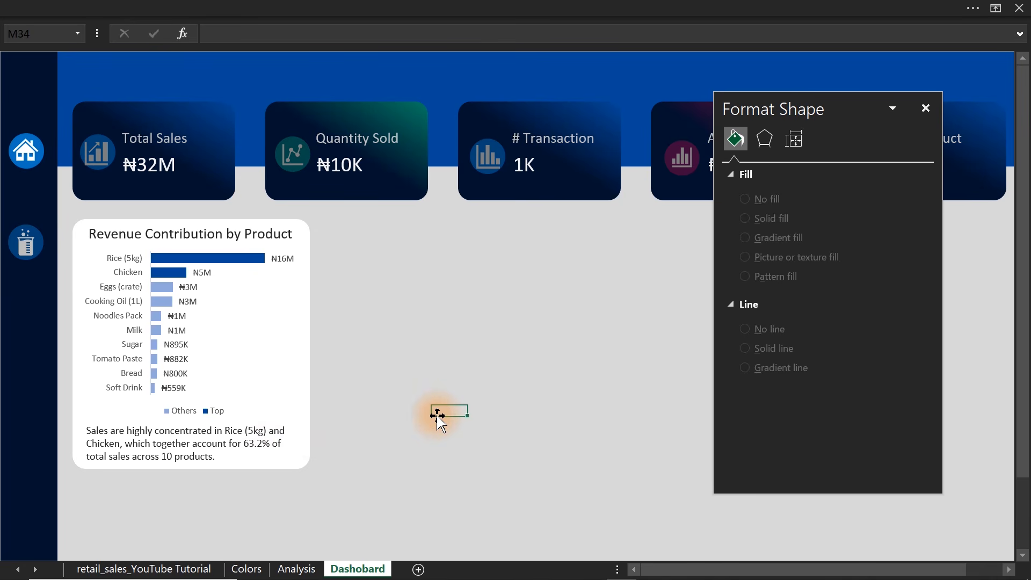
Go to the business questions on the Colors sheet and close the Format Shape pane.
click(296, 569)
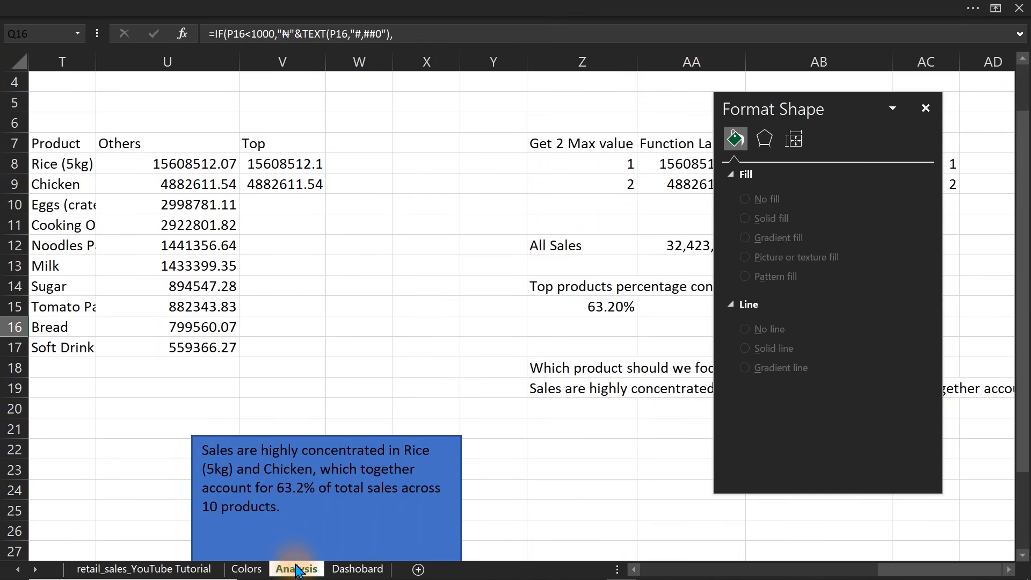
click(244, 569)
click(889, 107)
click(923, 108)
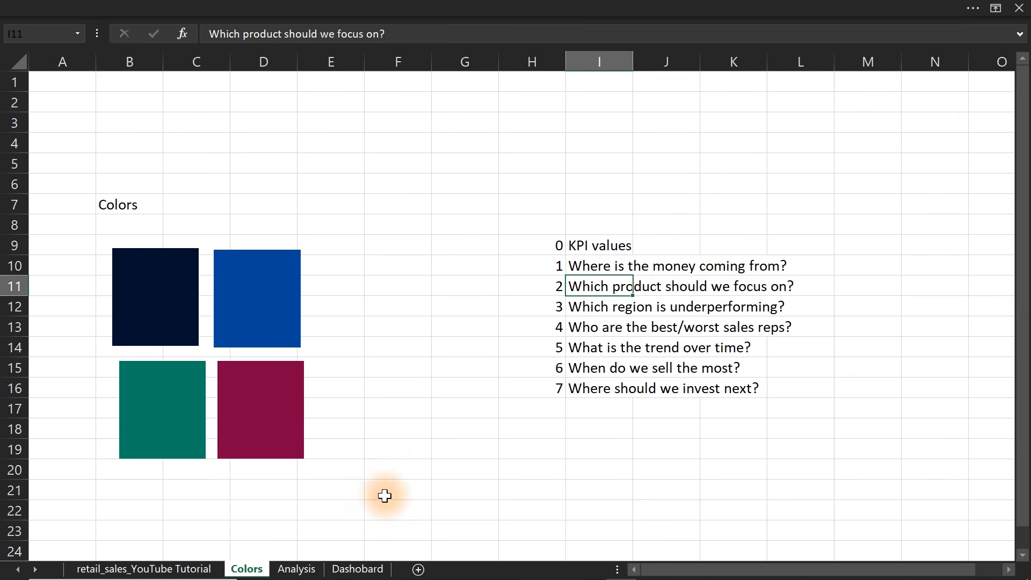
Compare the business questions on the Colors sheet with the cards and product chart already on the dashboard.
click(361, 568)
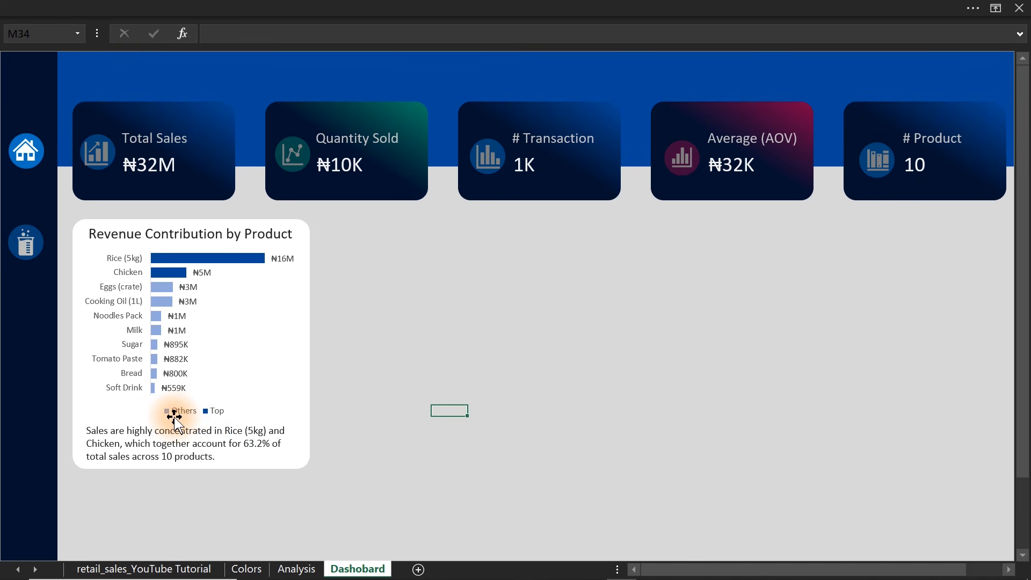
click(245, 568)
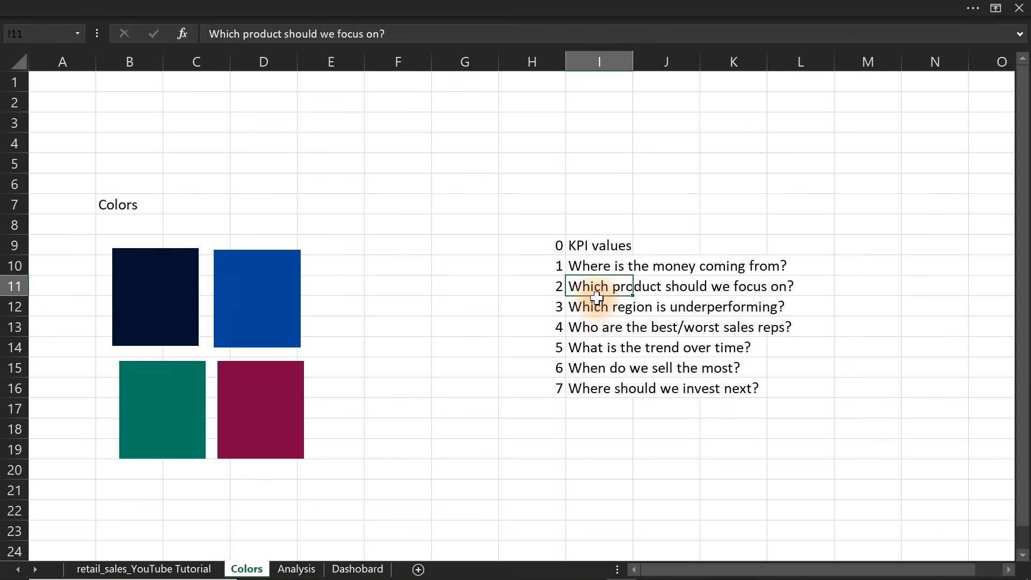
click(348, 567)
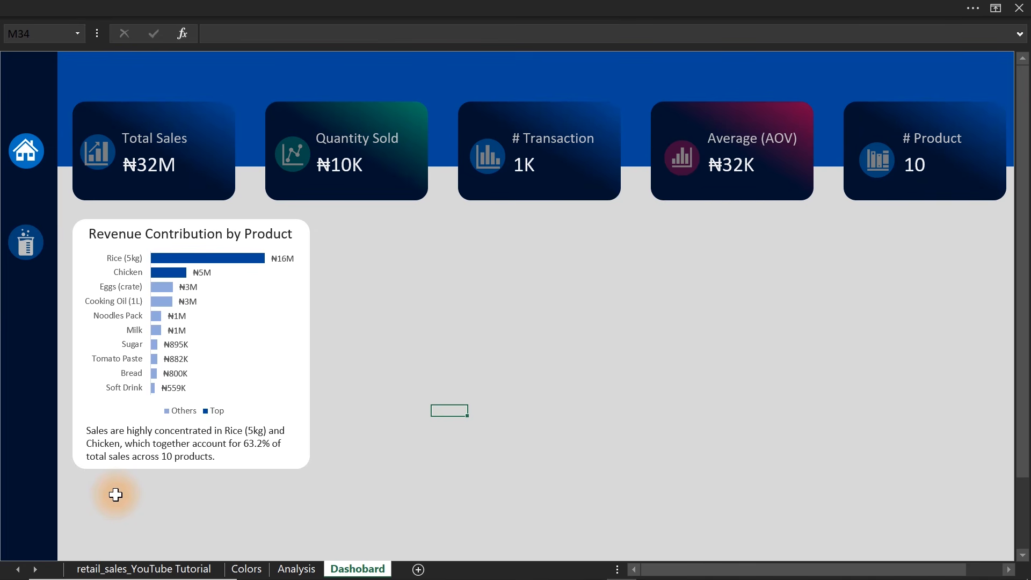
click(115, 495)
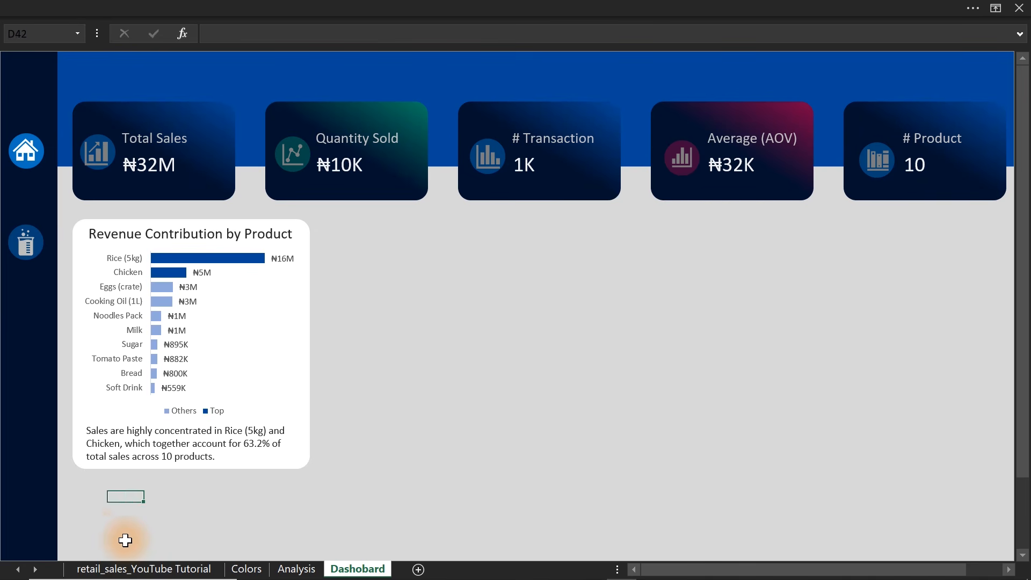
click(246, 569)
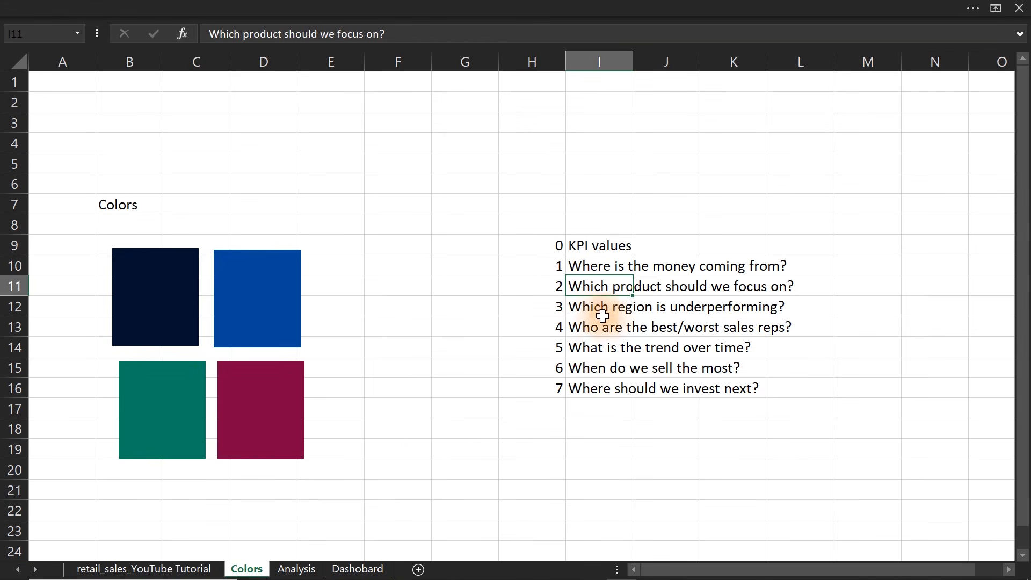
click(445, 383)
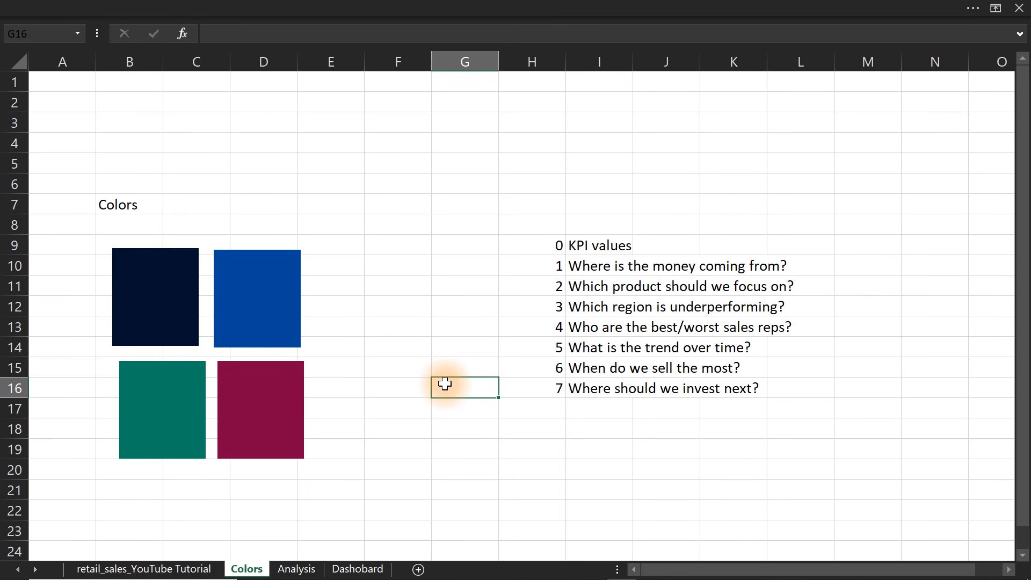
Copy the product pivot table together with its Formatting column, O7:Q17, on the Analysis sheet.
click(291, 571)
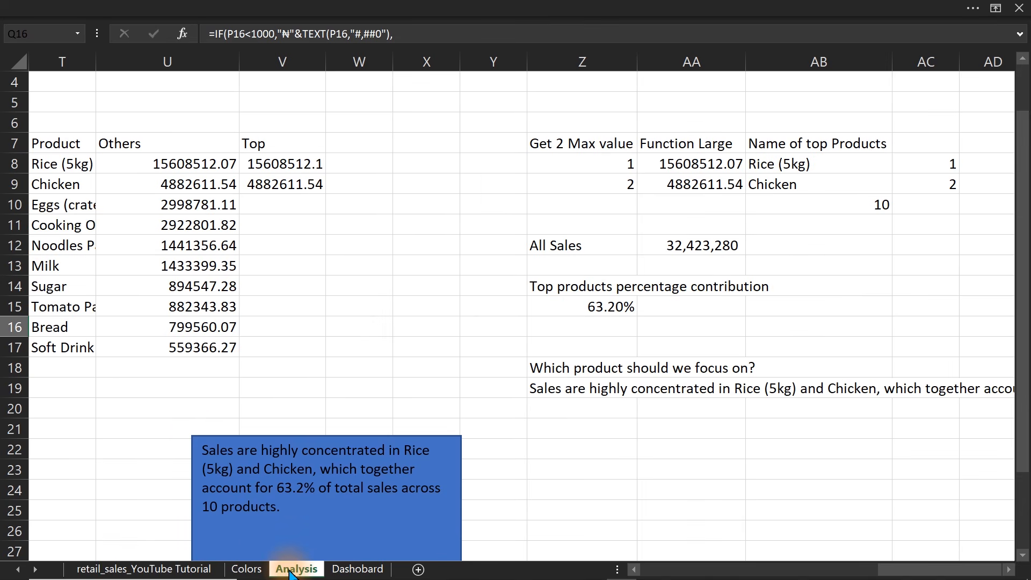
click(179, 421)
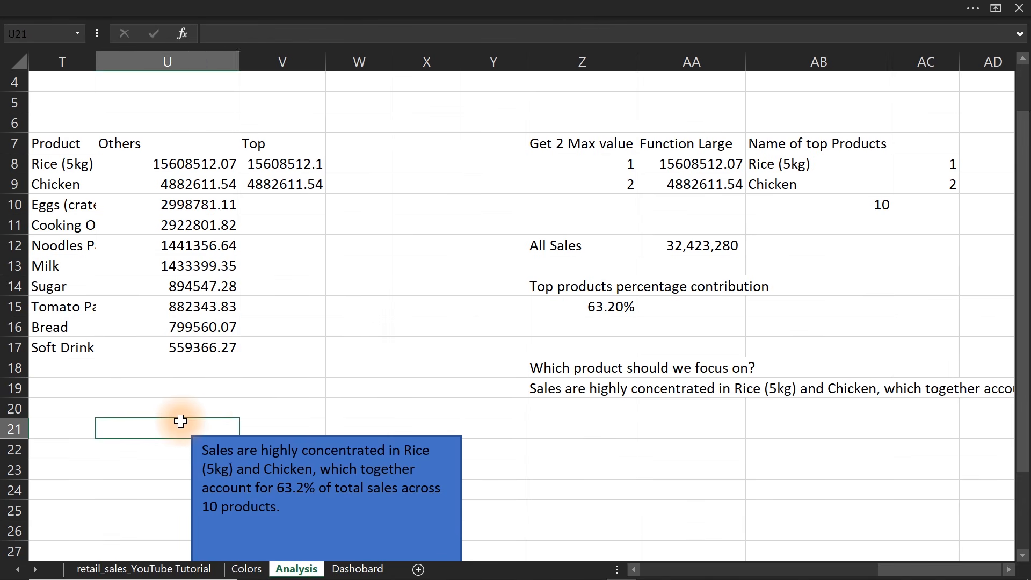
key(Left)
key(Left)
key(Left)
key(Left)
key(Left)
key(Left)
key(Left)
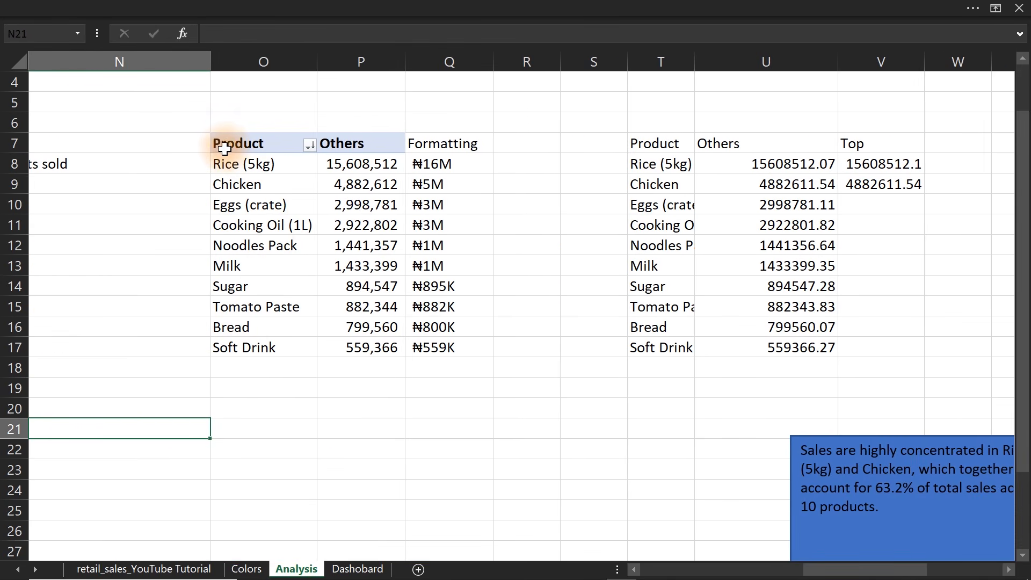
drag(226, 150, 432, 347)
key(ctrl+c)
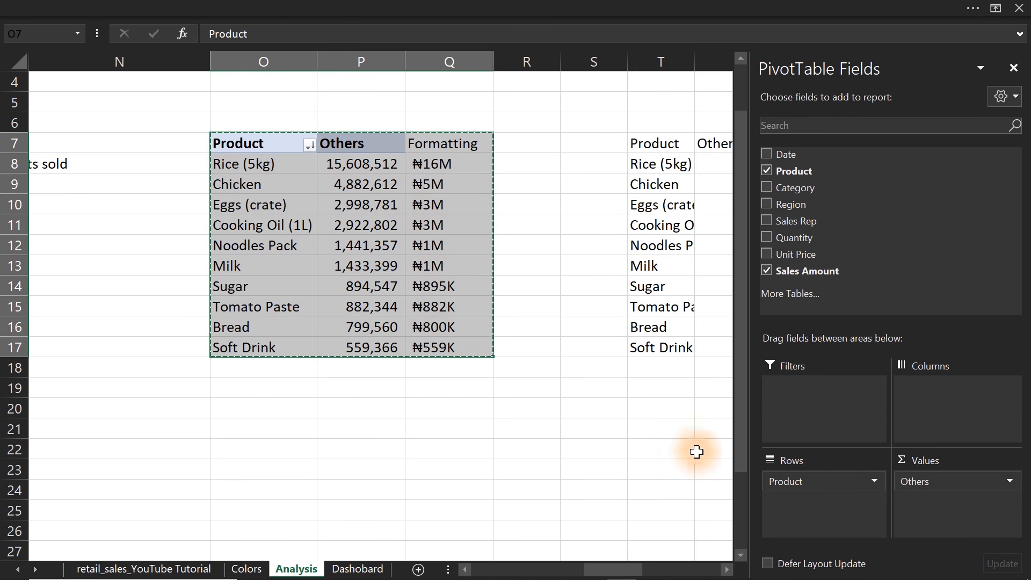
Paste the copied pivot table and Formatting column at AH7, in the empty area beyond the product insight calculations.
click(690, 469)
key(Right)
key(Right)
key(Right)
key(Right)
key(Right)
key(Right)
key(Right)
key(Right)
key(Right)
key(Right)
key(Right)
key(Right)
key(Right)
key(Right)
key(Right)
key(Right)
key(Right)
key(Right)
key(Right)
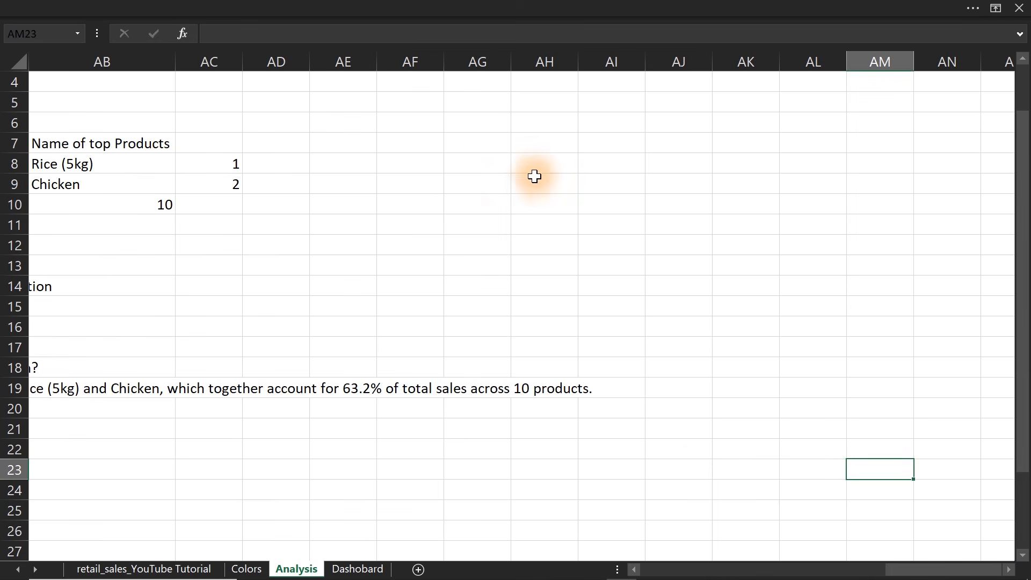
click(525, 142)
key(ctrl+v)
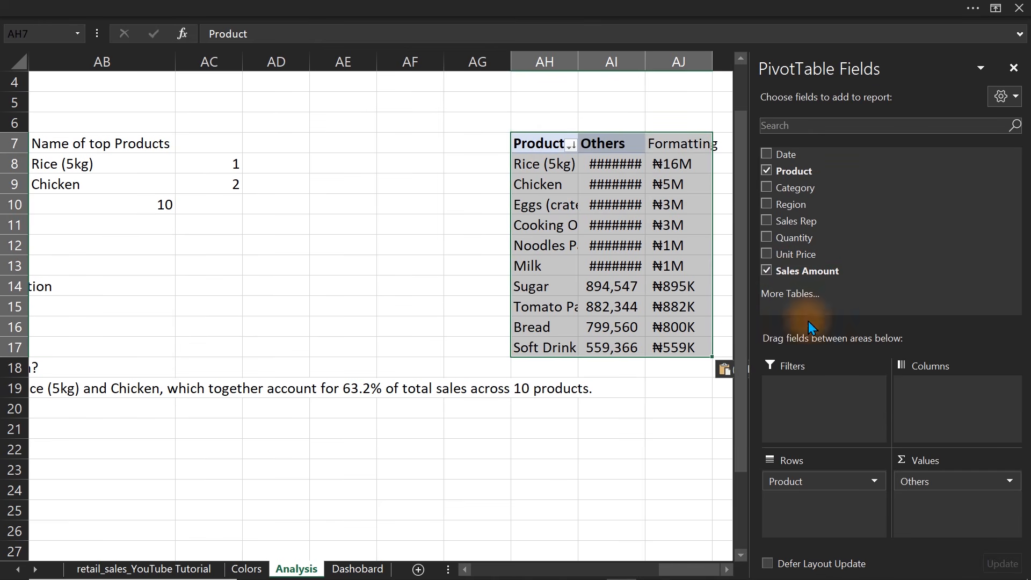
Replace the Product field with Region in the pasted pivot table and clear the surplus Formatting formulas in AJ12:AJ18.
click(766, 171)
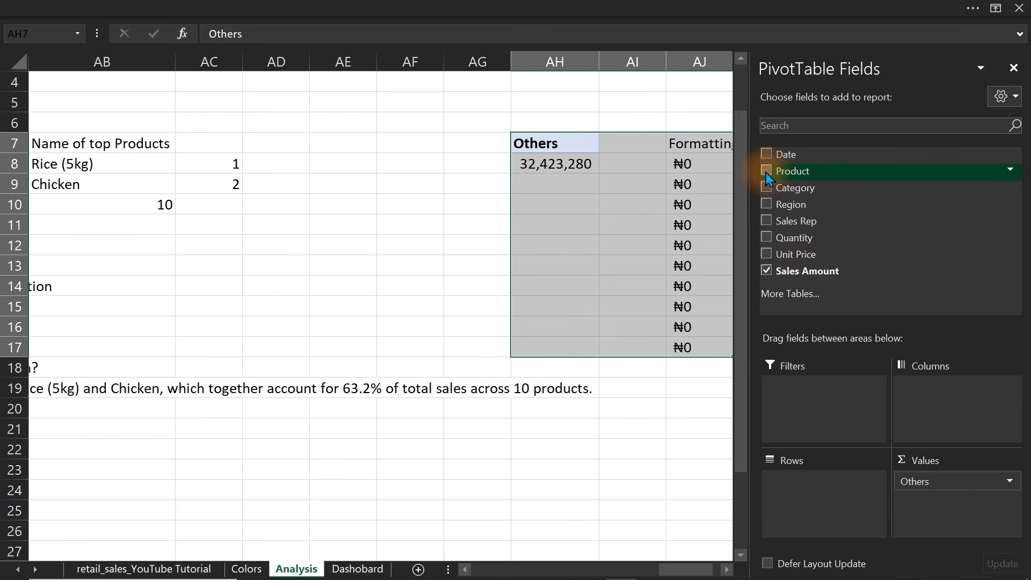
click(766, 205)
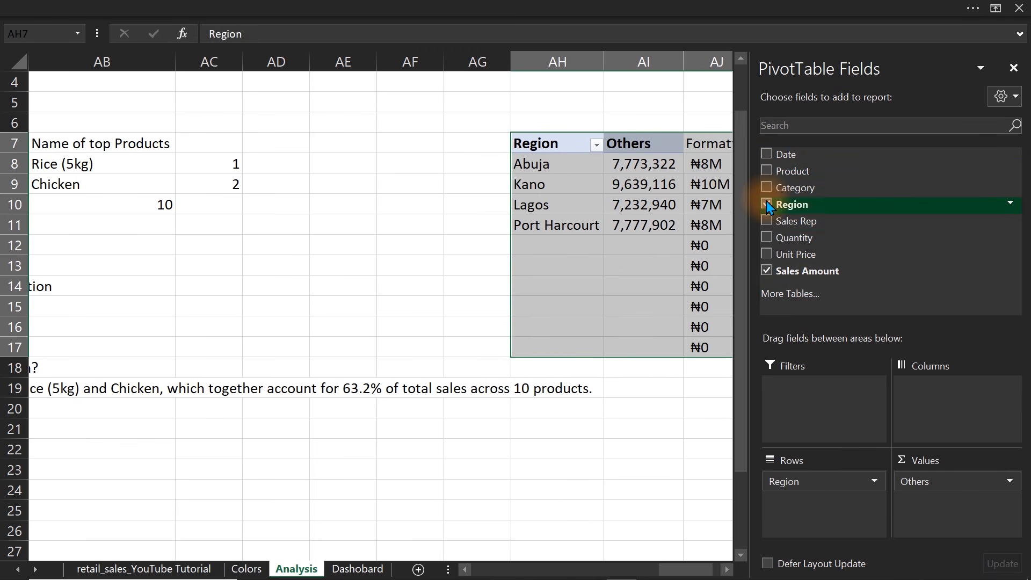
click(649, 344)
drag(708, 247, 710, 361)
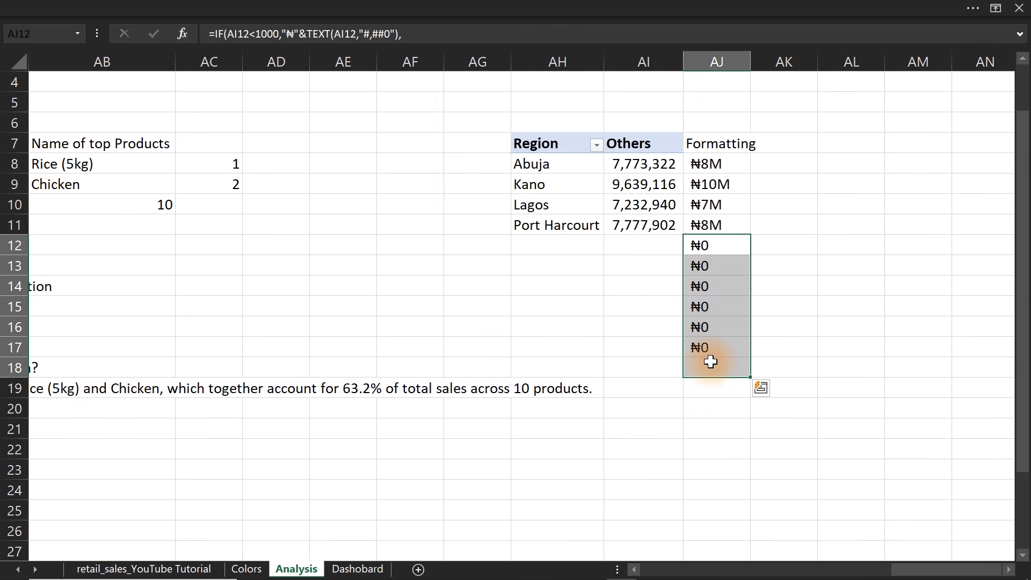
key(Delete)
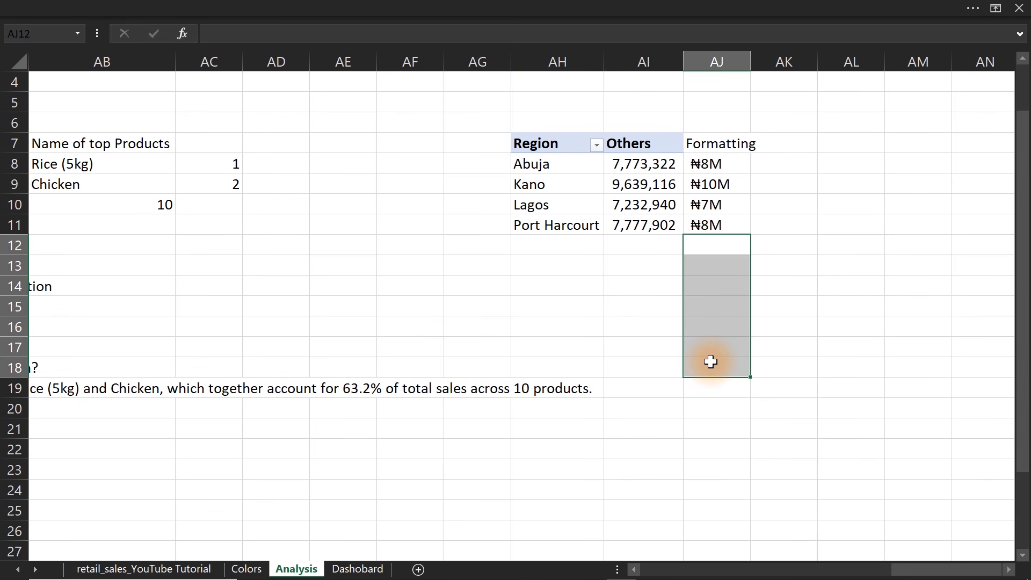
Mirror the region pivot table beside it by entering the formula =AH7:AI11 in cell AL7.
click(847, 147)
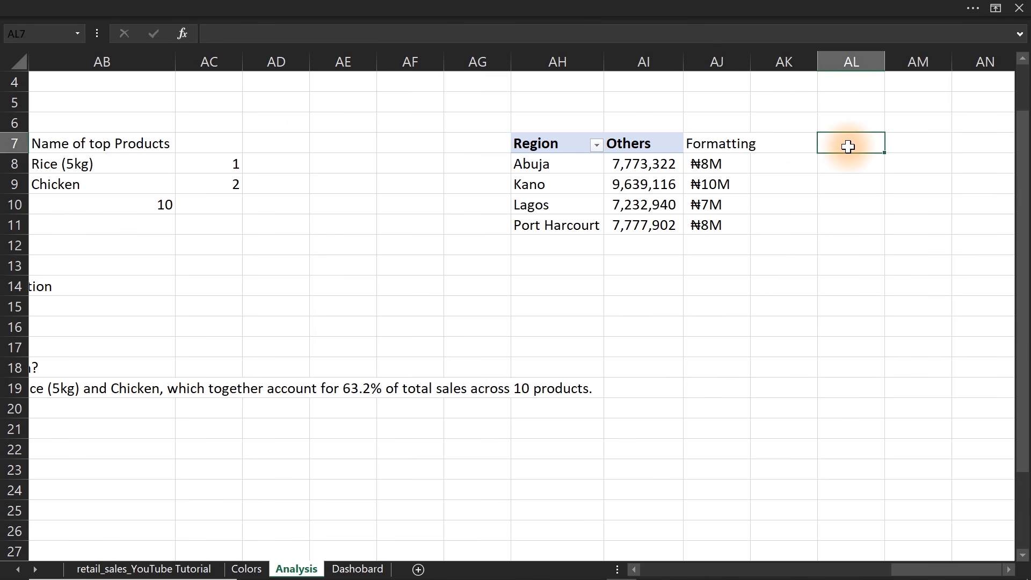
key(Right)
key(Right)
key(Right)
key(Right)
key(Right)
key(Right)
key(Right)
key(Right)
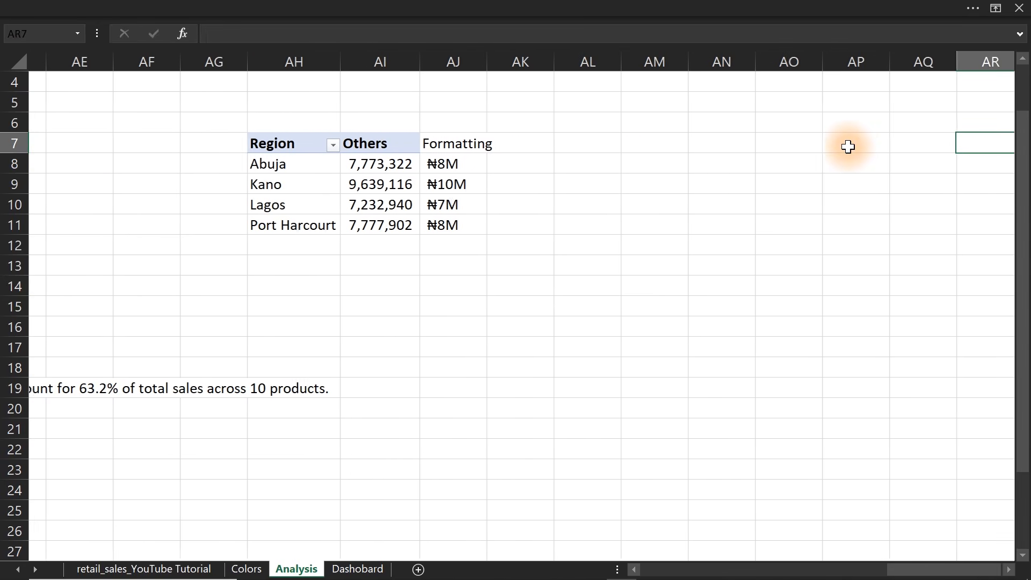
key(Right)
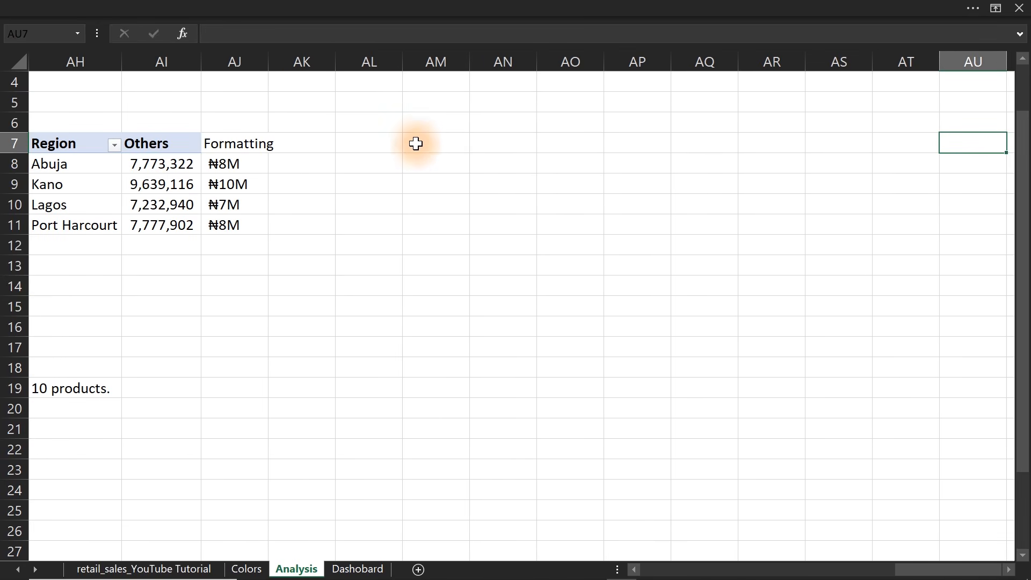
click(387, 146)
text(=)
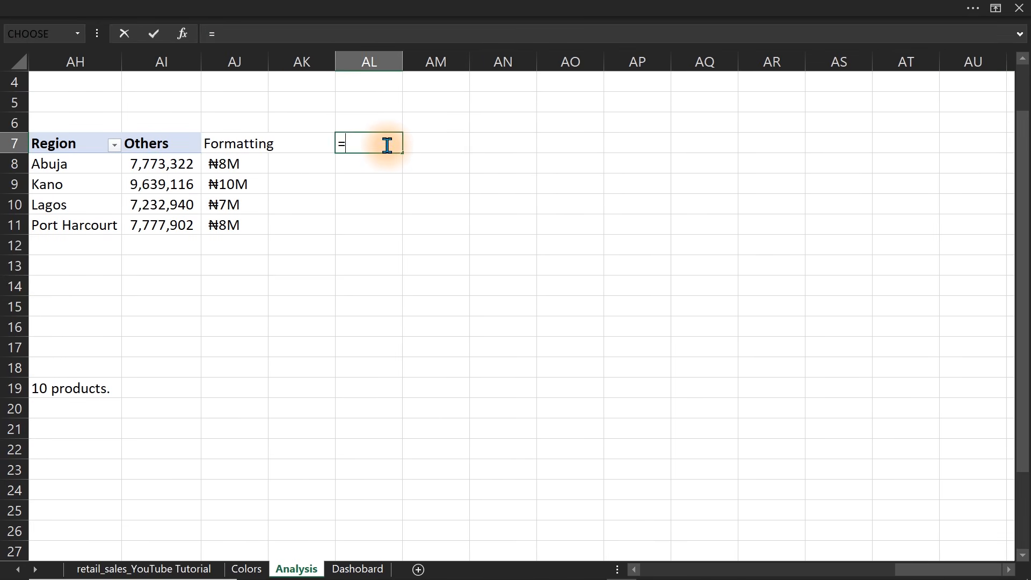
drag(63, 142, 170, 227)
key(Return)
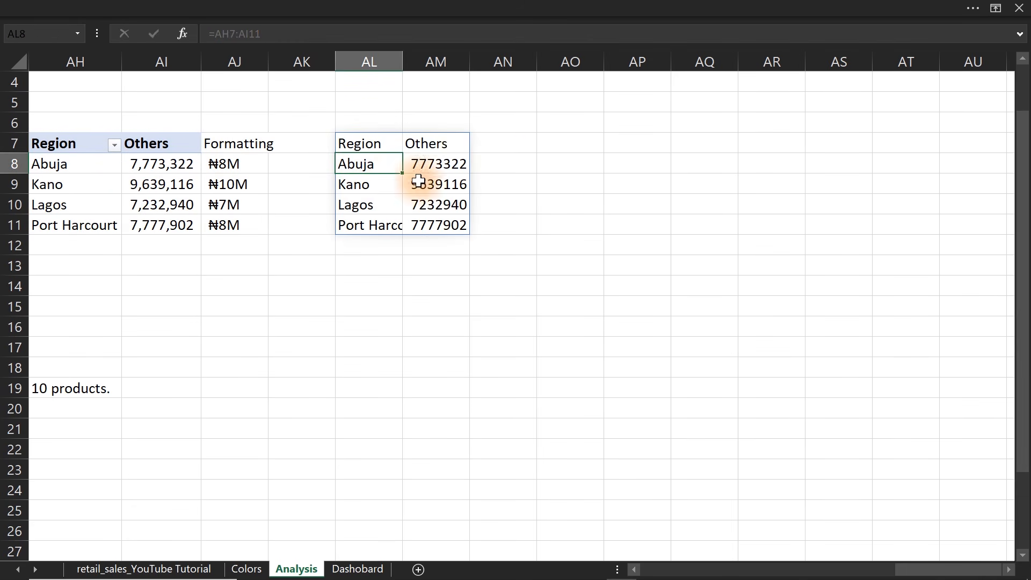
Sort the region pivot table by its Others sales values from largest to smallest.
click(173, 167)
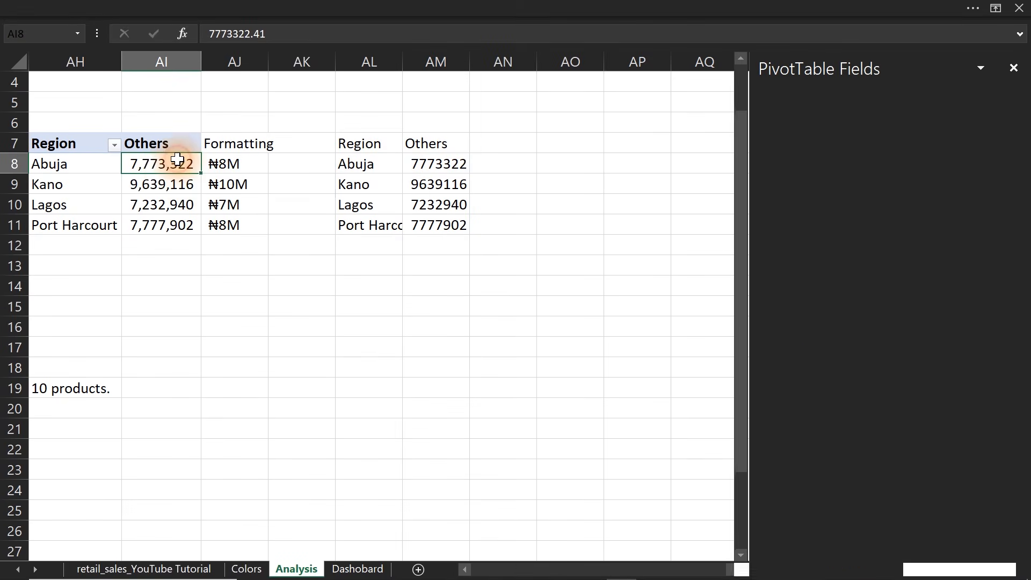
right_click(171, 169)
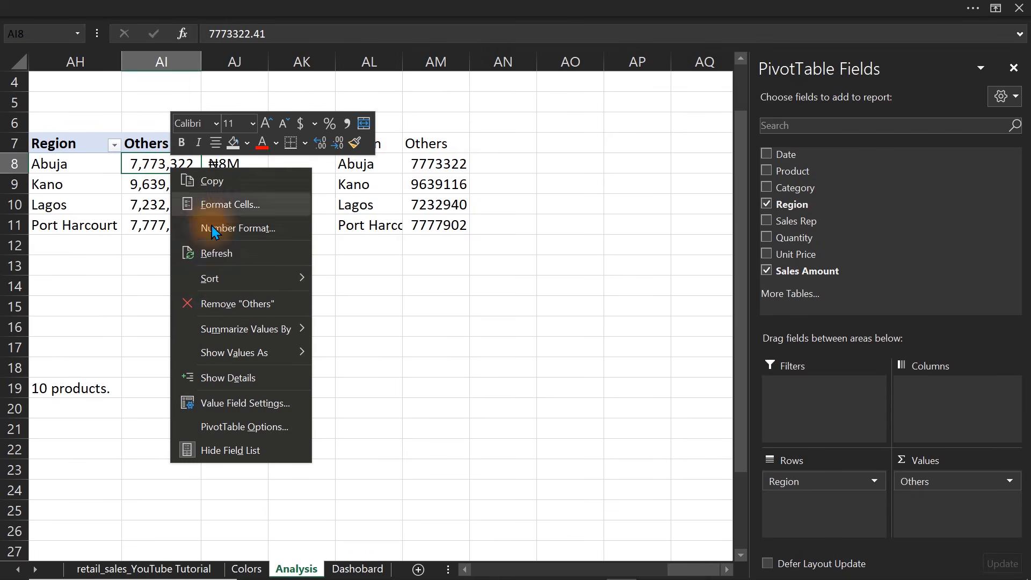
mouse_move(217, 279)
click(359, 302)
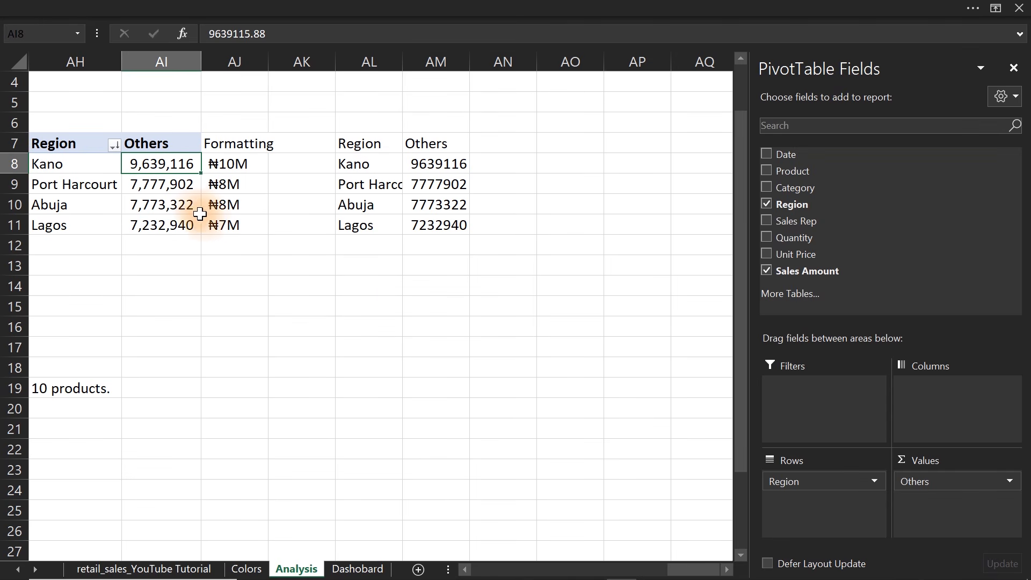
Set the region pivot table's options to show 0 for both error values and empty cells.
mouse_move(160, 165)
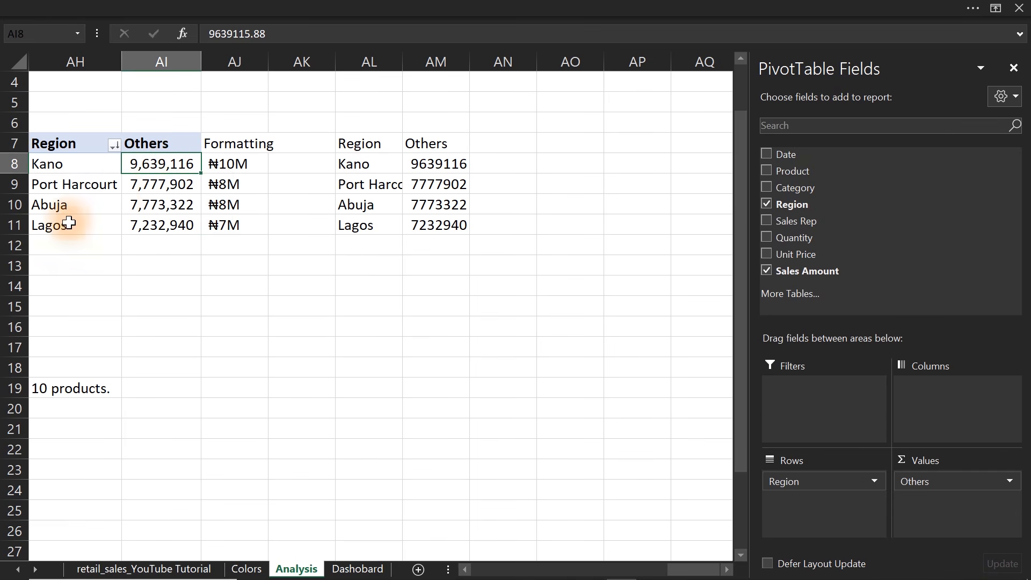
right_click(148, 163)
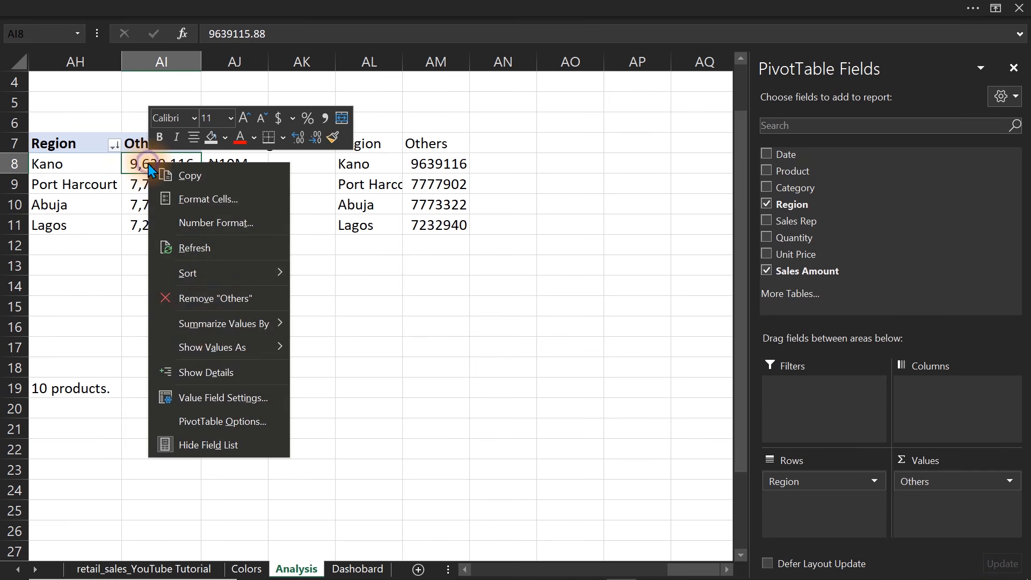
click(218, 421)
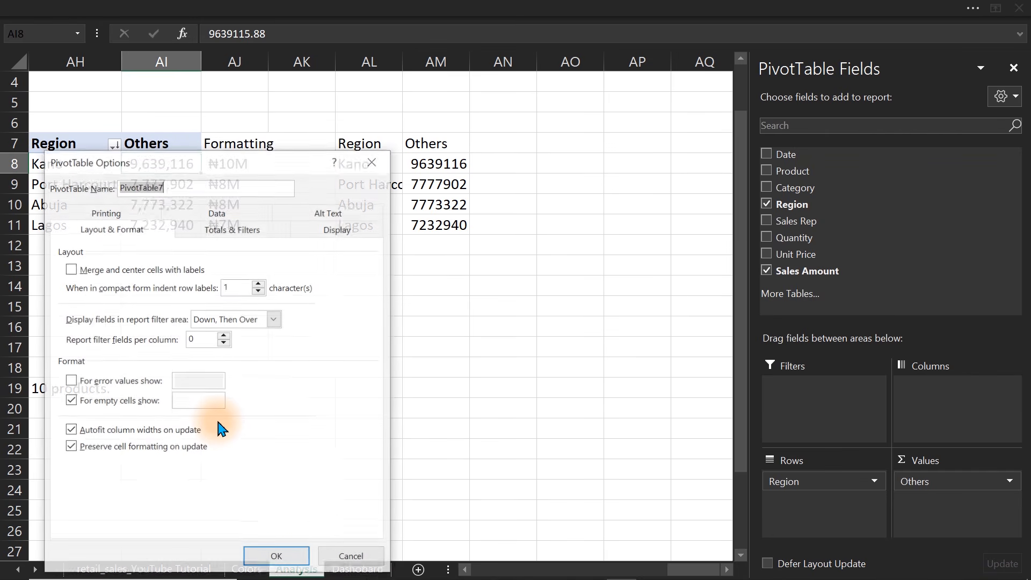
drag(132, 167, 385, 102)
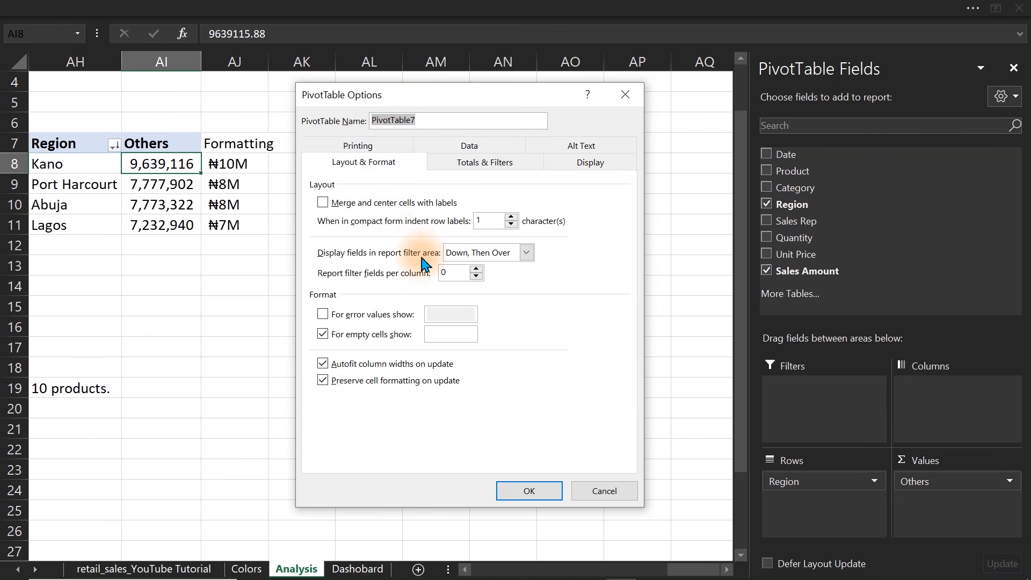
click(322, 315)
click(440, 316)
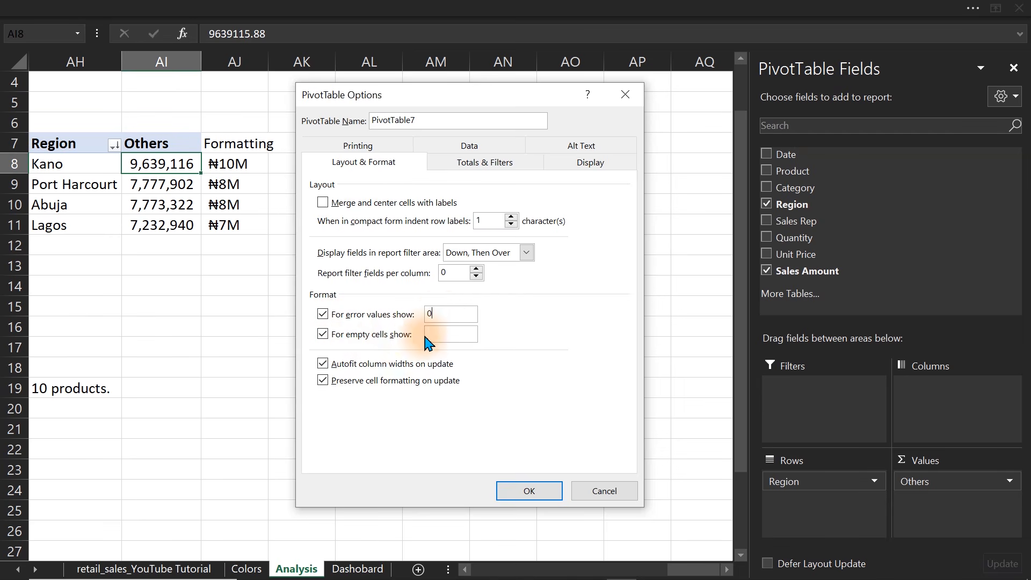
click(439, 333)
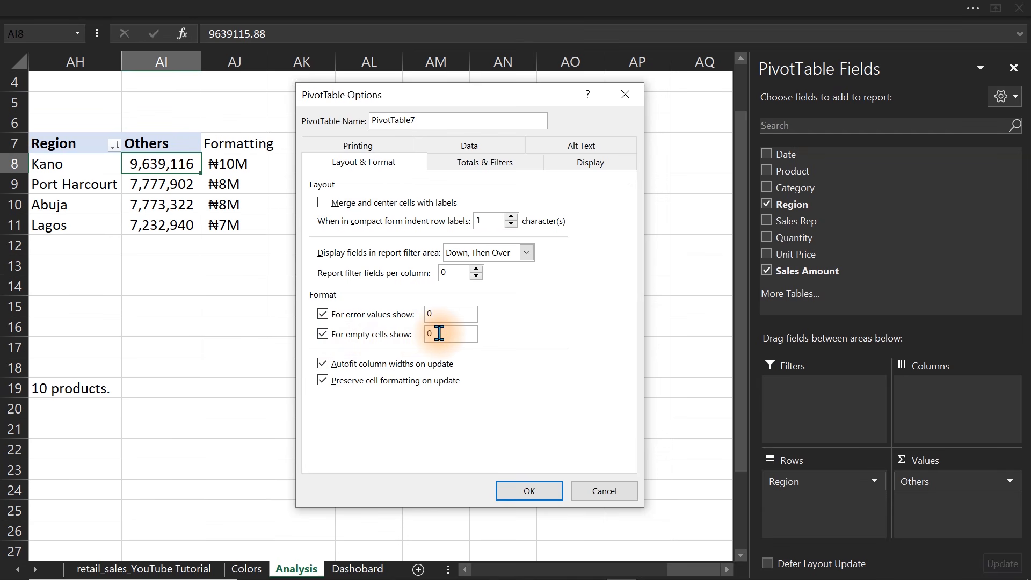
click(467, 156)
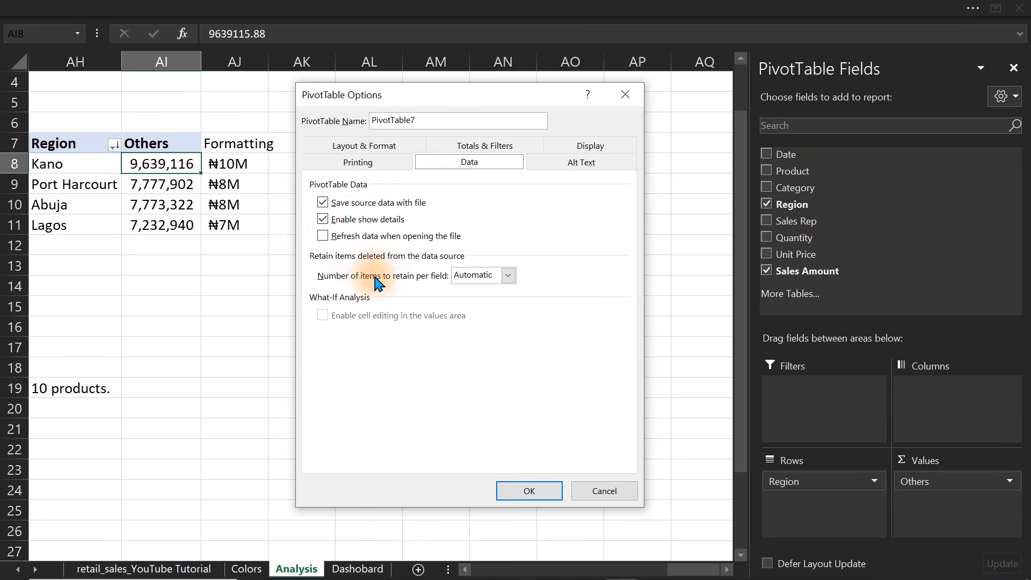
click(589, 146)
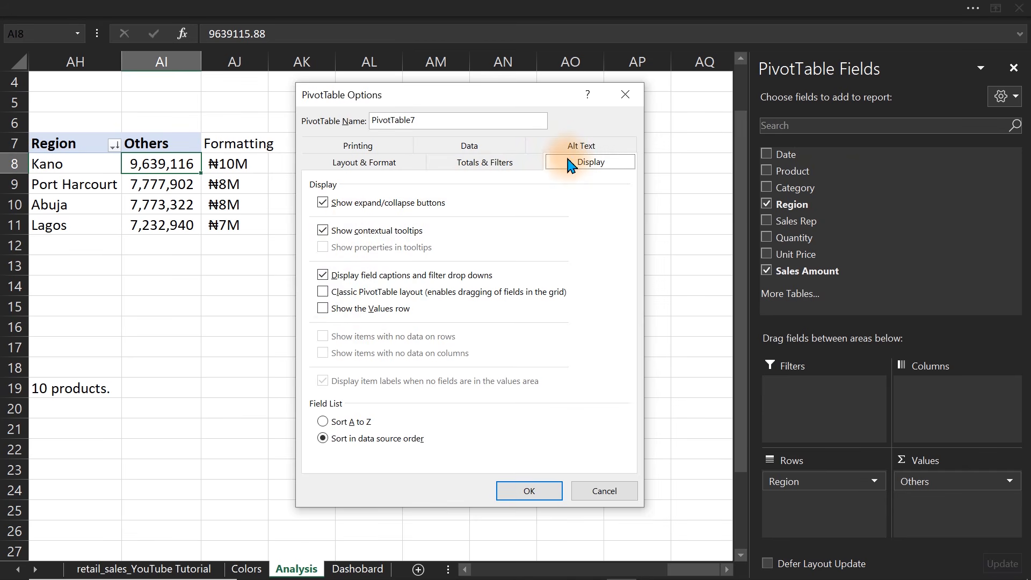
click(517, 490)
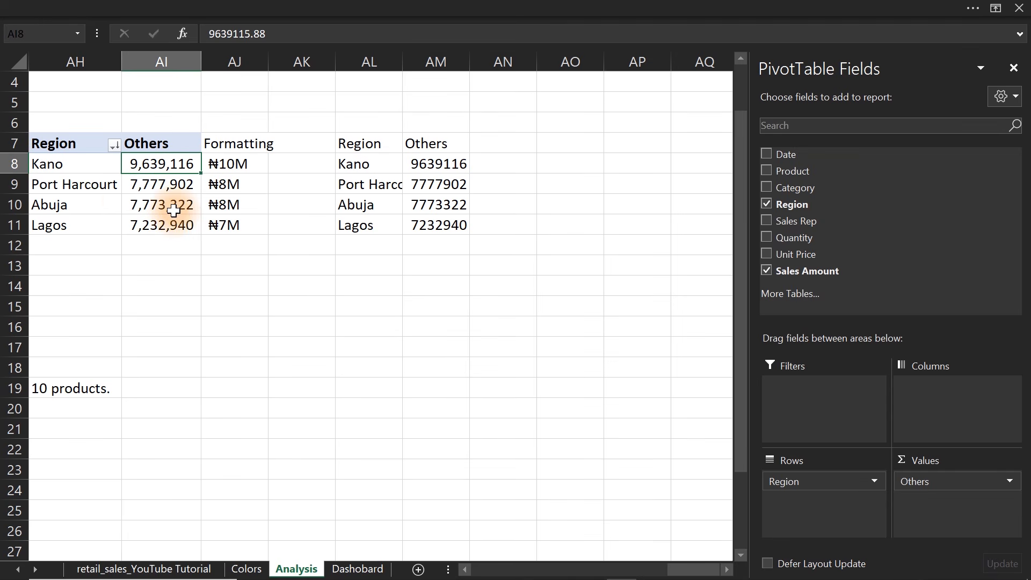
Enable showing items with no data in the layout settings of the pivot table's Region field.
click(93, 187)
right_click(93, 188)
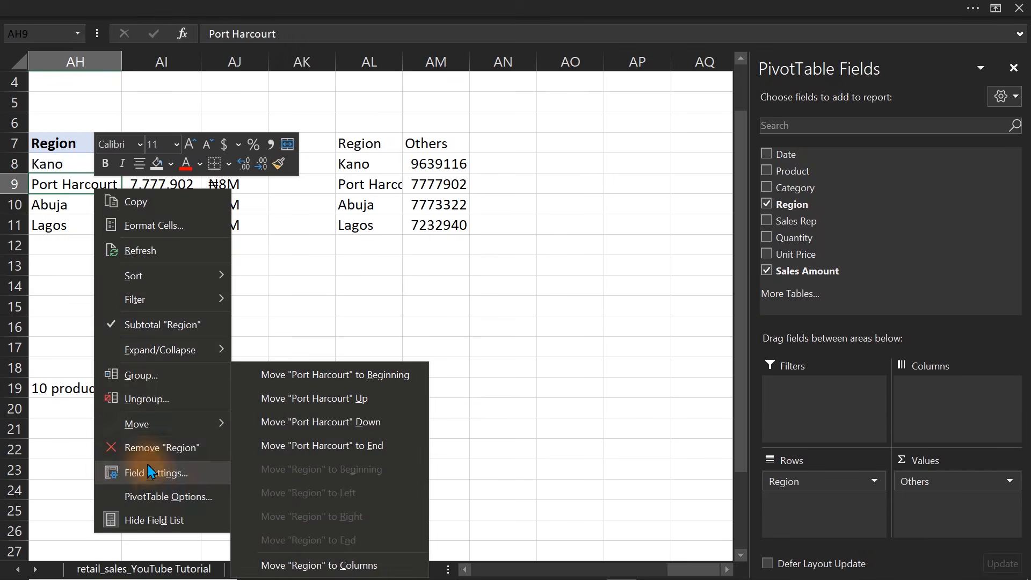
click(185, 474)
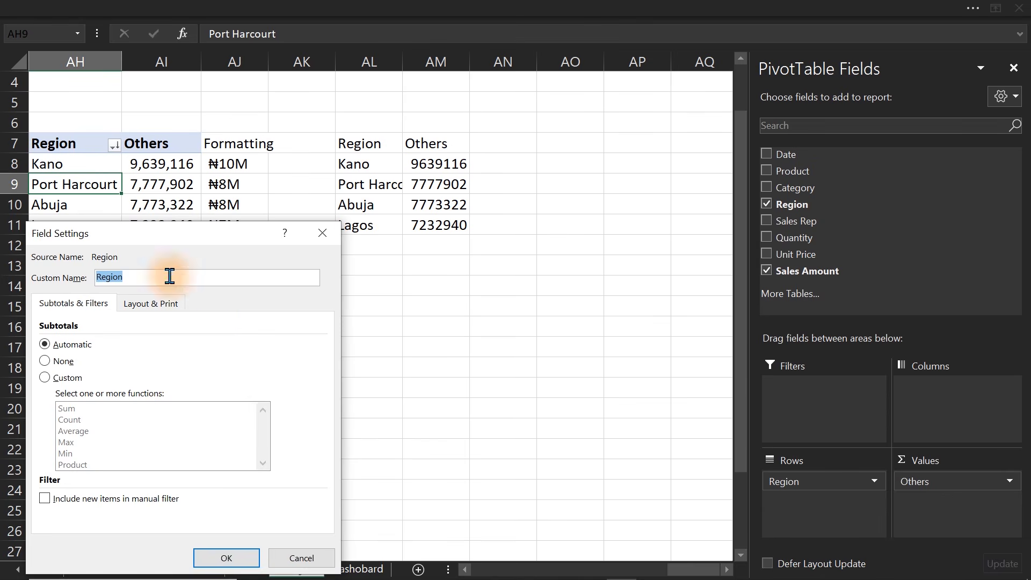
drag(148, 239, 386, 129)
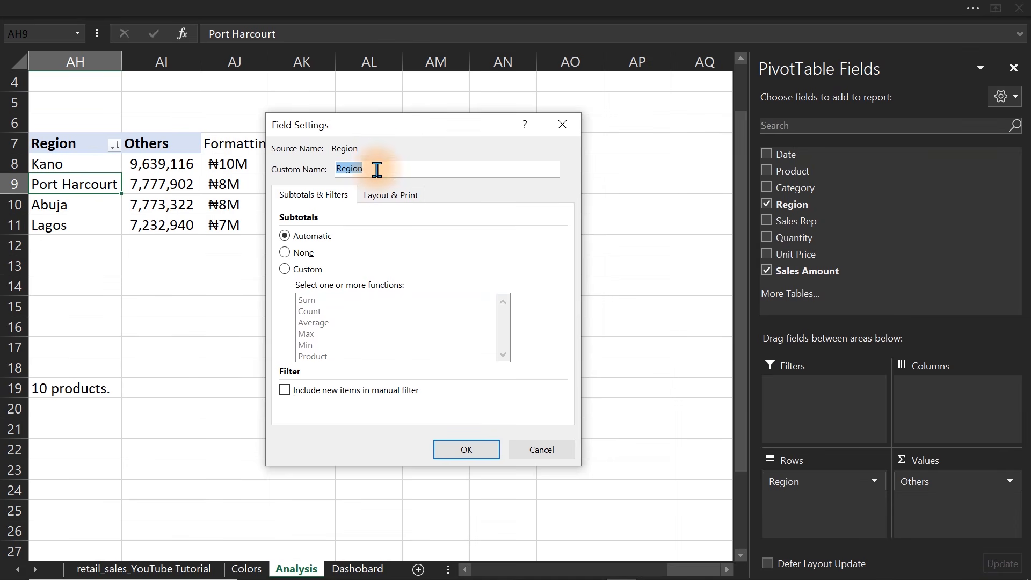
click(379, 200)
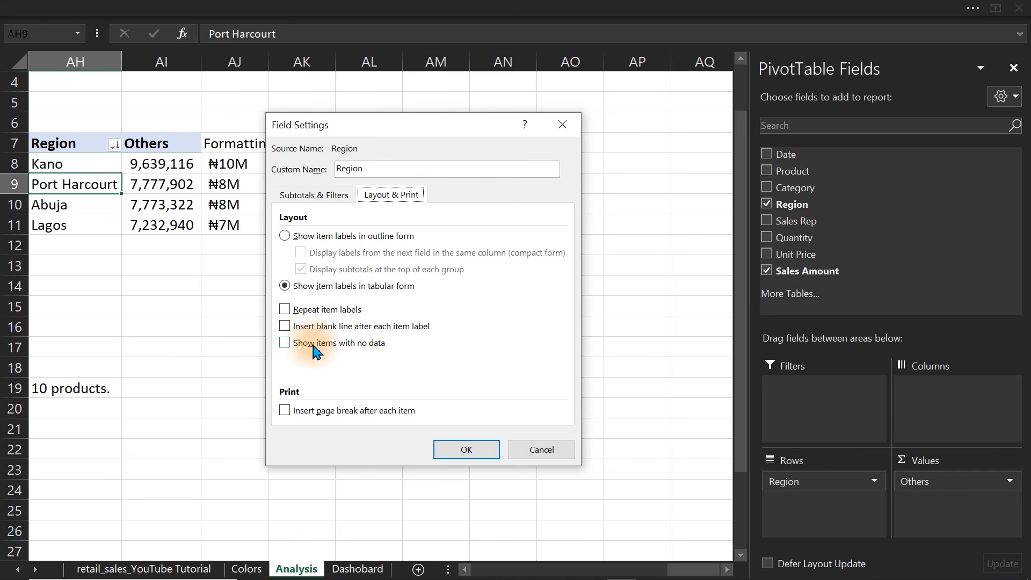
click(284, 343)
click(459, 450)
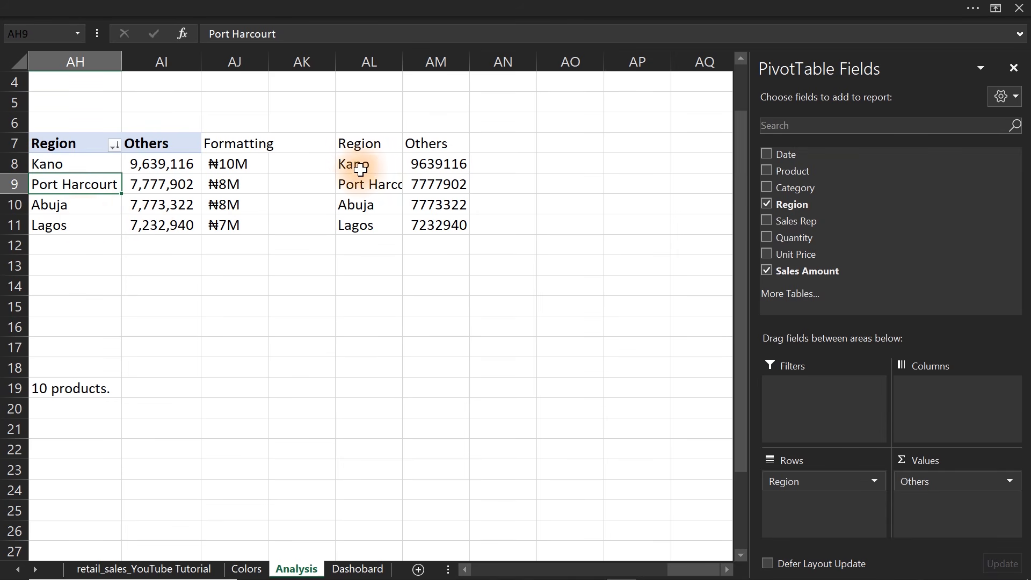
Add the column header Underperform in cell AN7, beside the mirrored region table.
drag(352, 142, 451, 223)
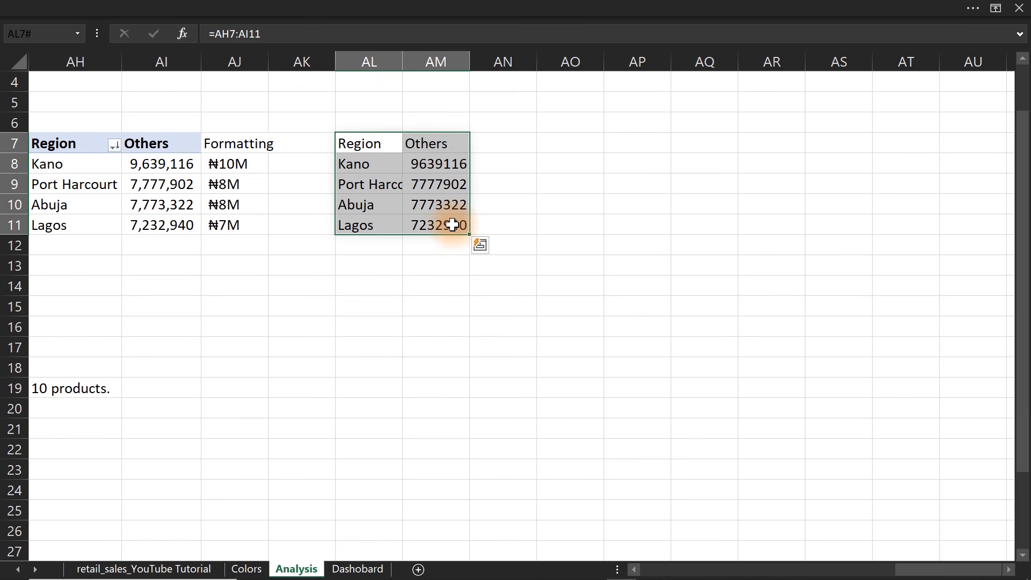
click(503, 143)
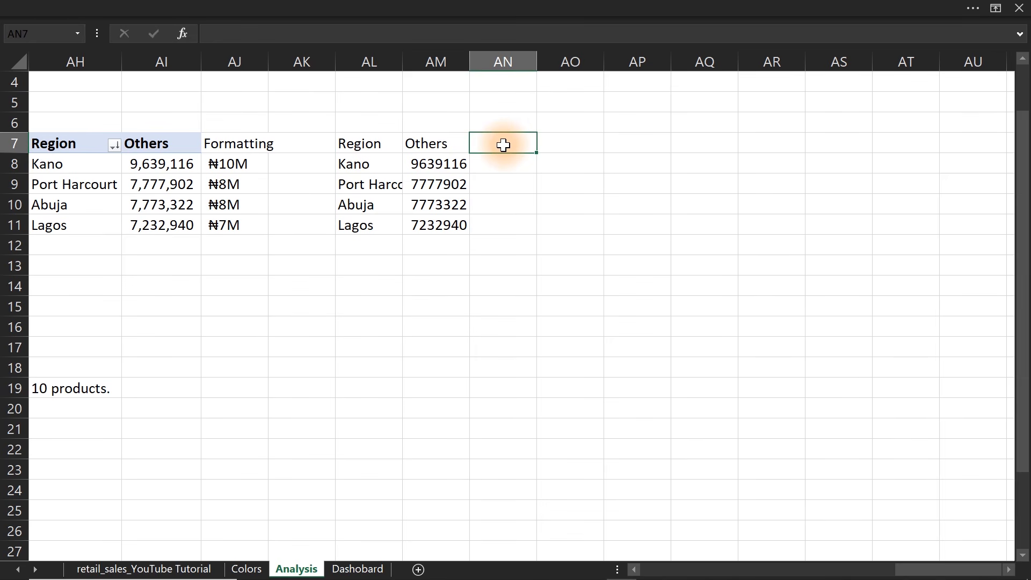
double_click(503, 144)
text(Underperform)
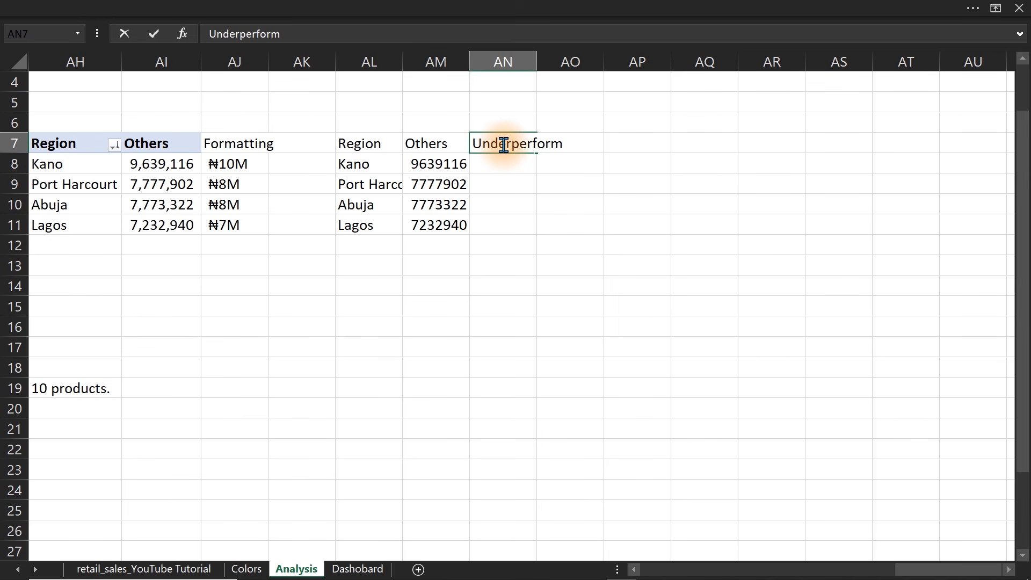
key(Return)
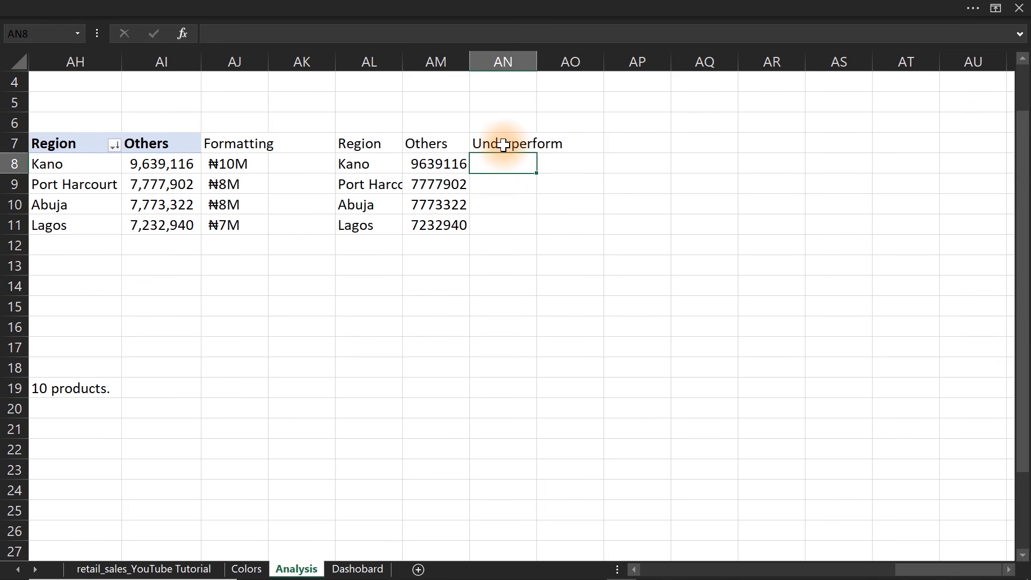
Rename the region pivot table's value field to Other Sales and autofit column AM to its contents.
double_click(159, 153)
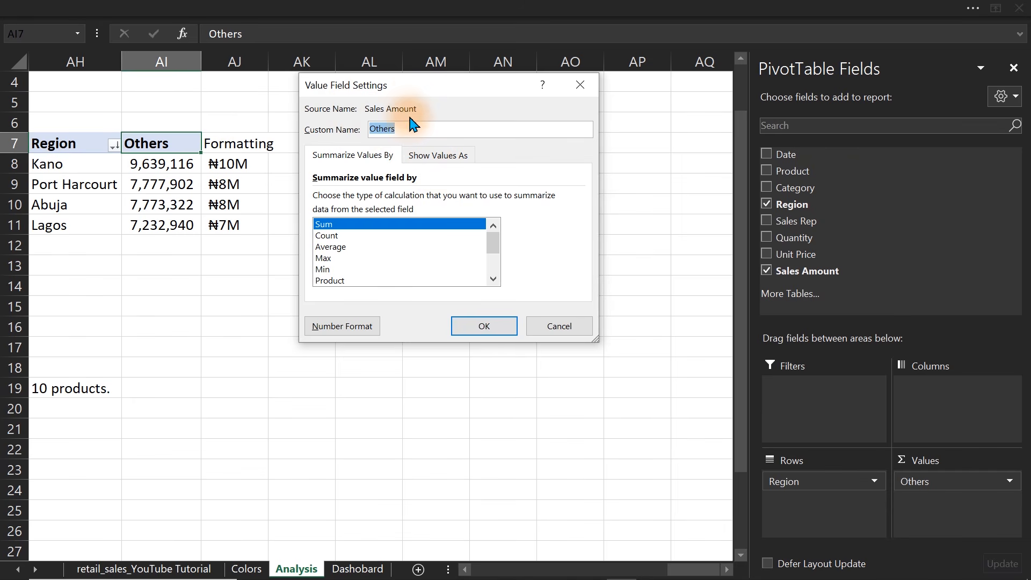
click(412, 129)
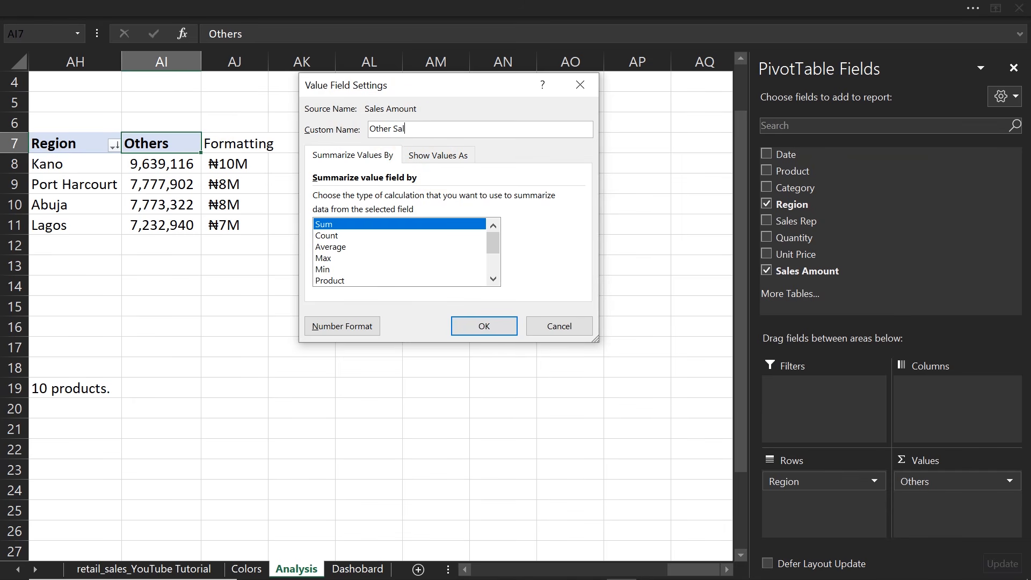
key(Return)
click(457, 62)
double_click(470, 62)
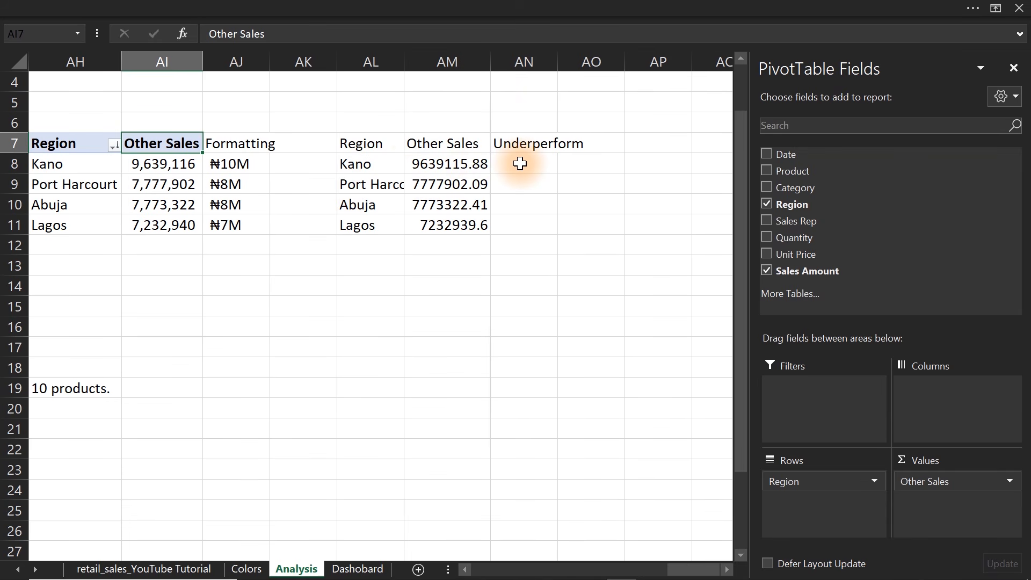
Enter the formula =MIN(AM8:AM11) in cell AN8 to find the lowest regional sales.
click(520, 164)
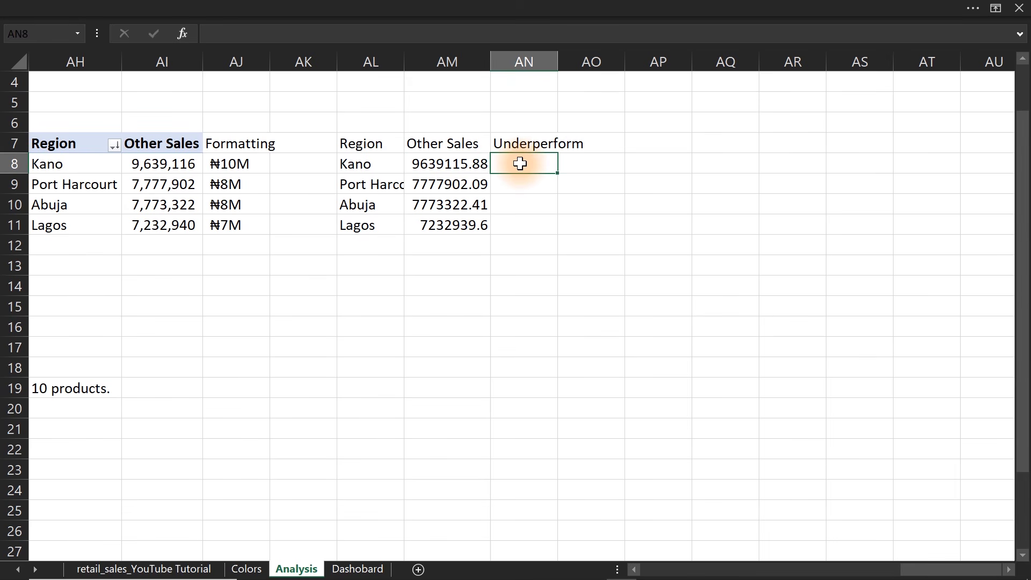
text(=min)
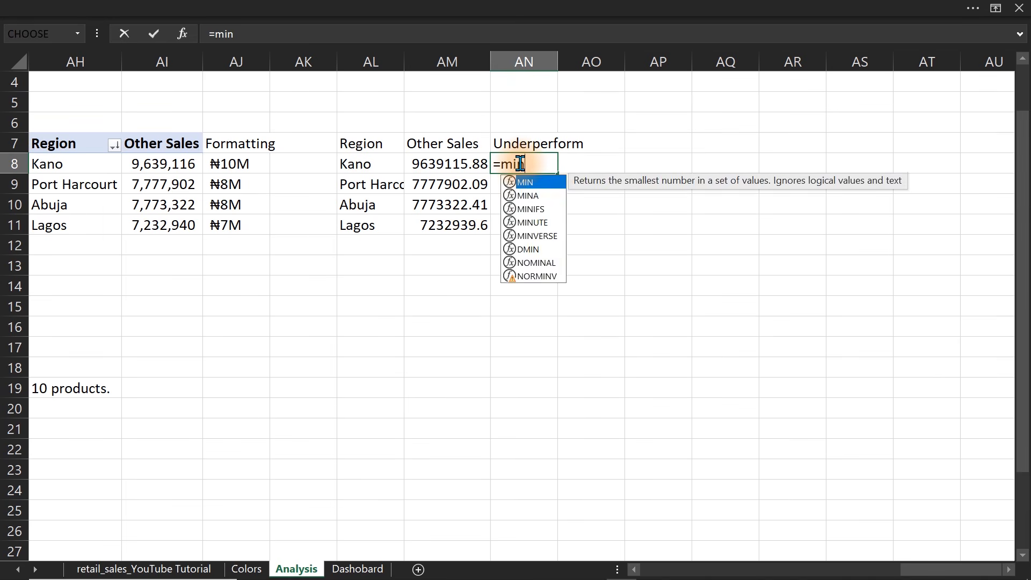
key(Tab)
drag(463, 164, 463, 225)
key(Return)
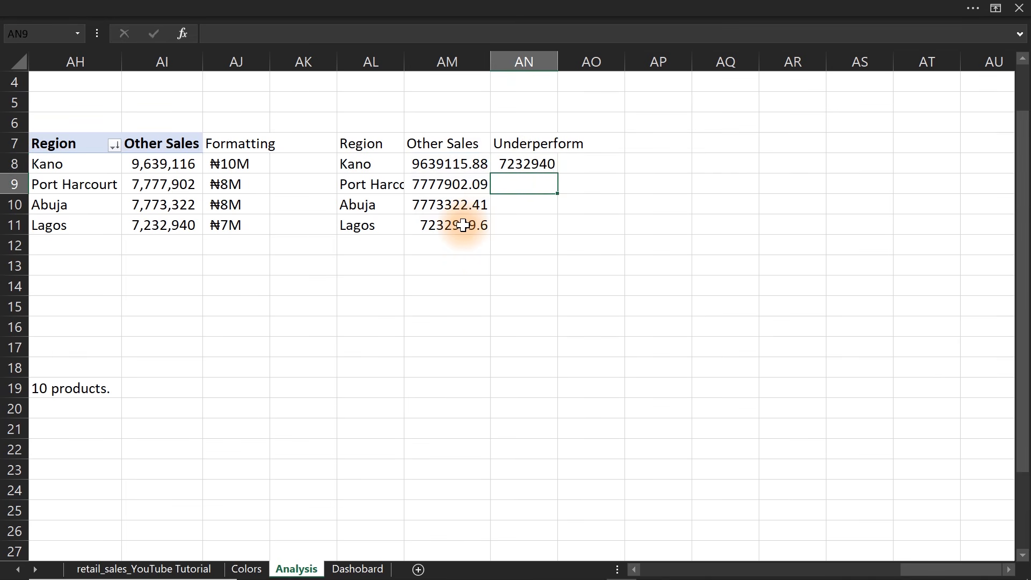
click(541, 164)
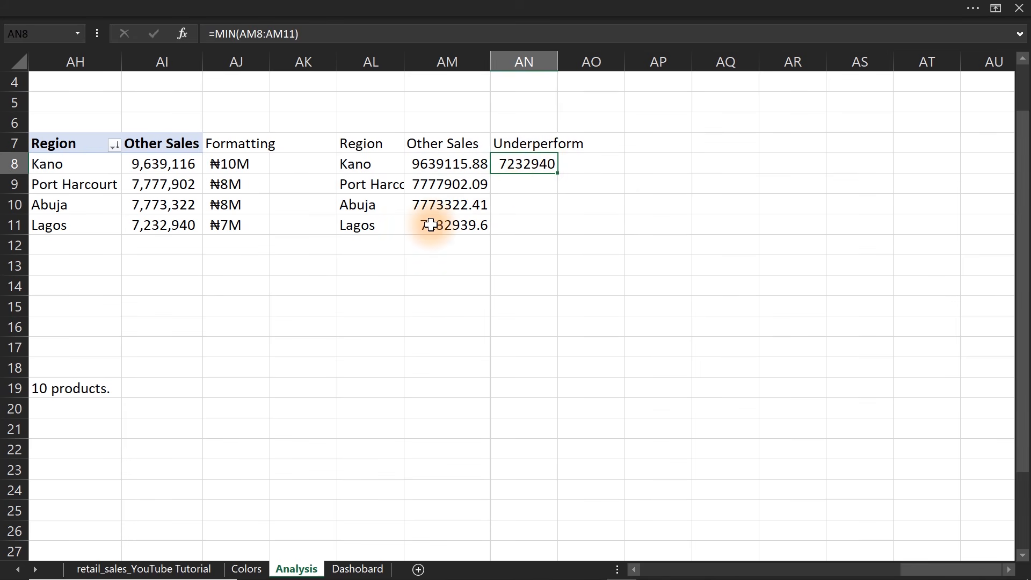
click(528, 224)
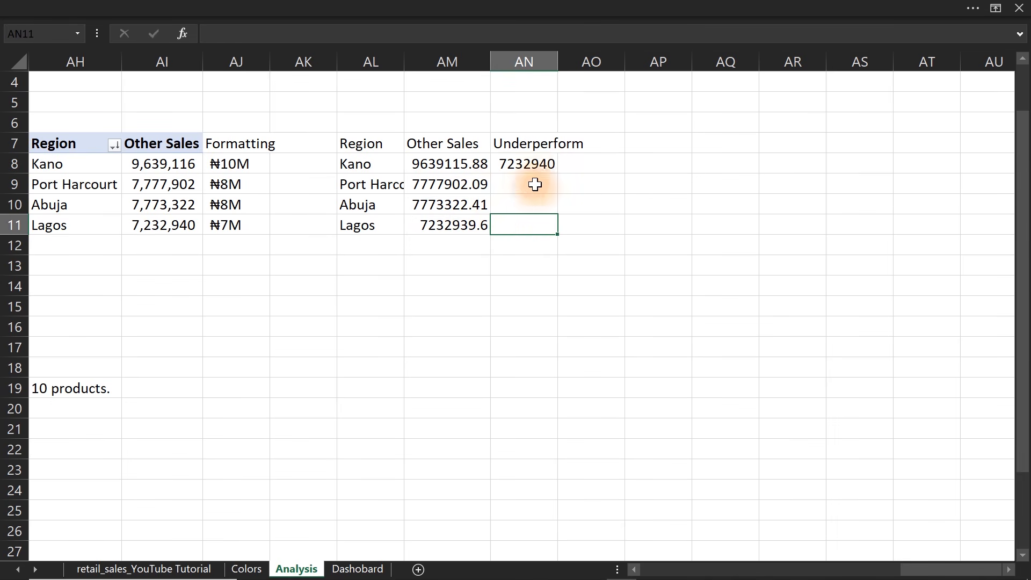
Extend the formula in AN8 to =IF(MIN(AM8:AM11)=AM8,AM8,"") so only the lowest region's sales are returned.
double_click(509, 163)
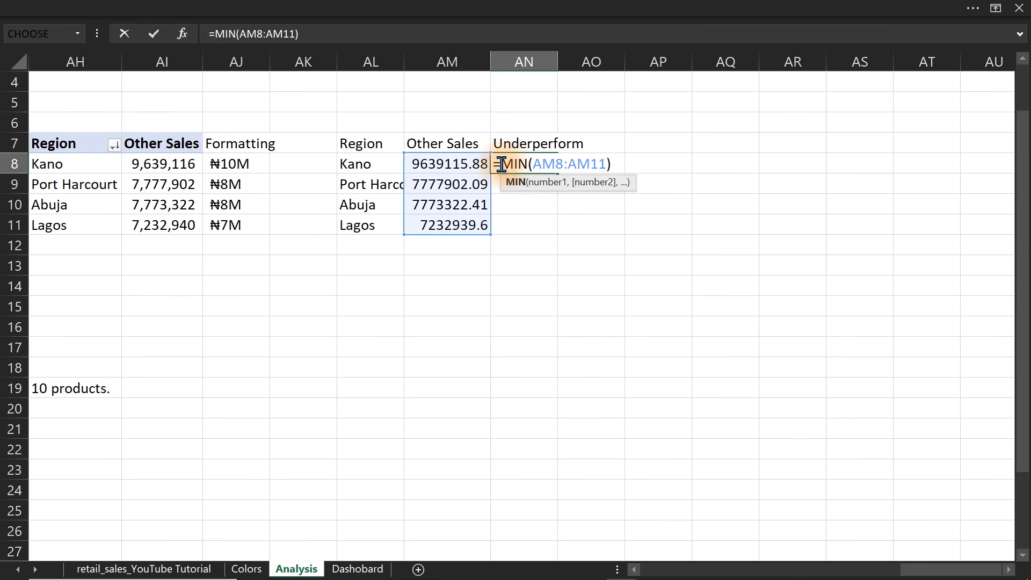
click(502, 164)
text(if)
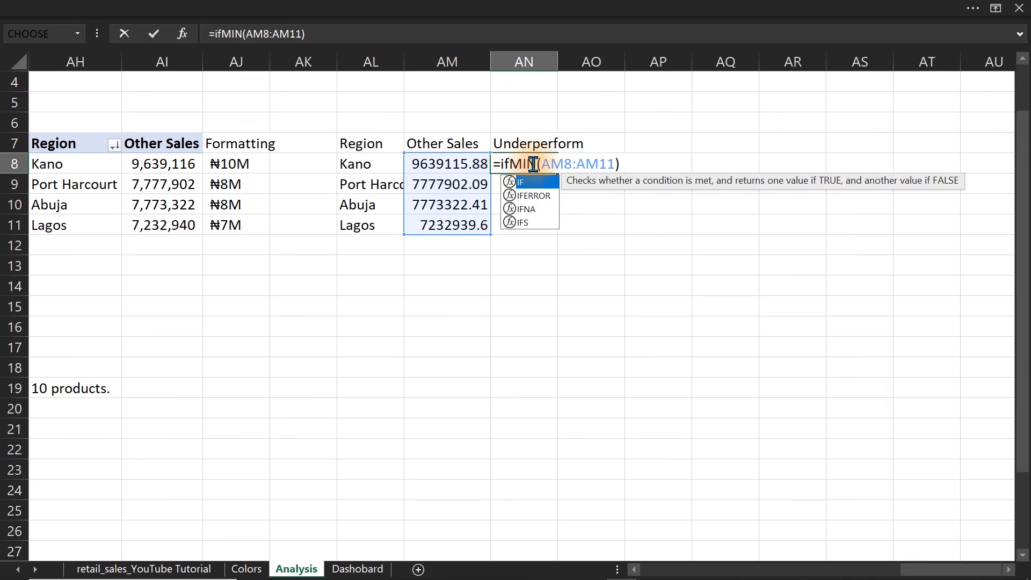
key(Tab)
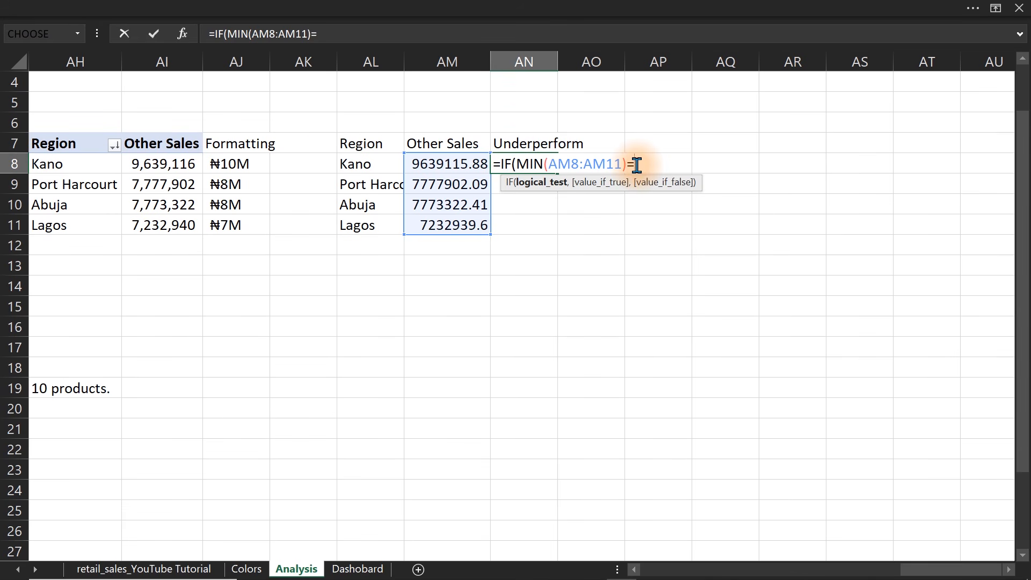
click(471, 164)
text(,)
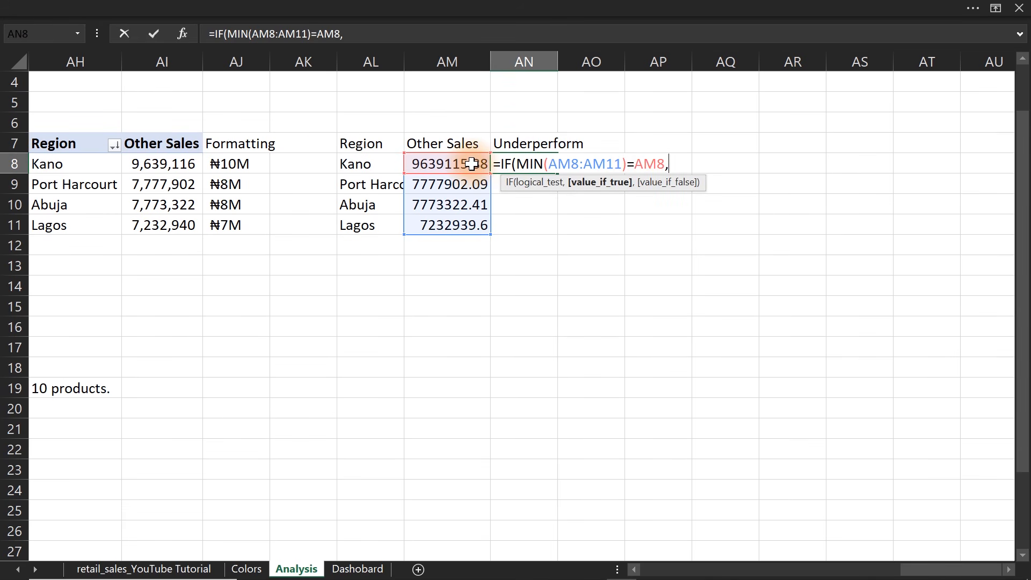
click(457, 165)
text(,)
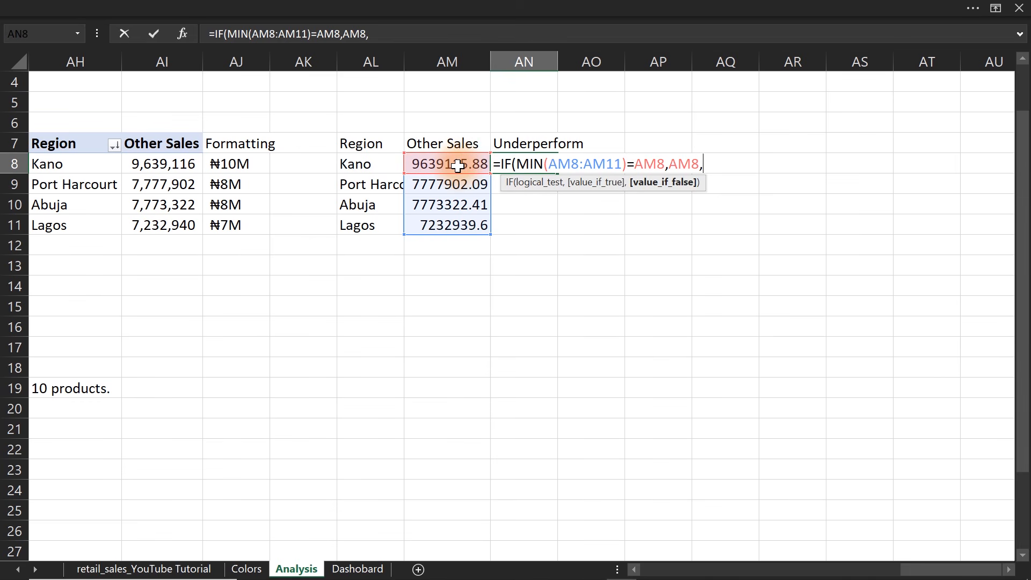
text(""))
key(Return)
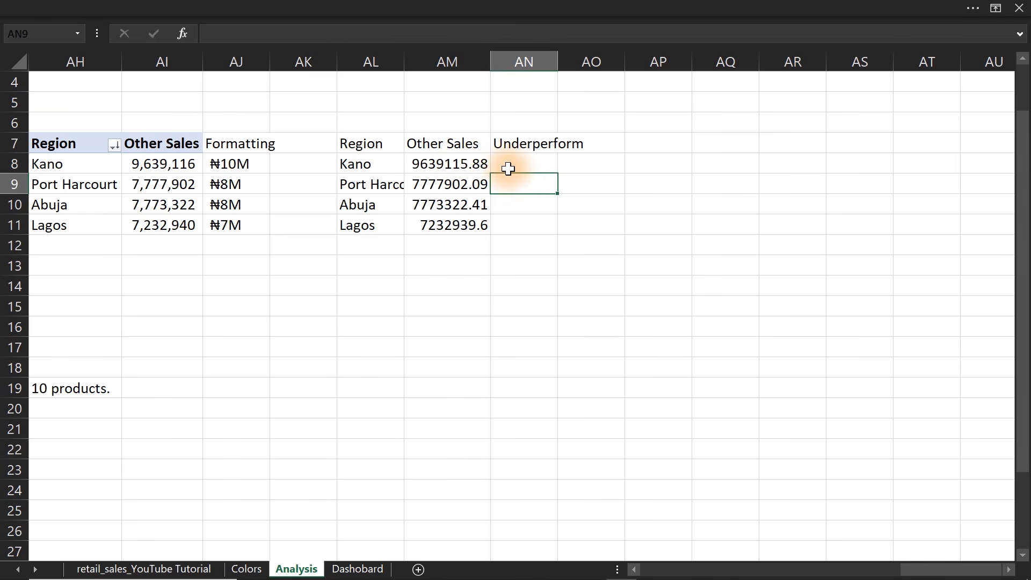
Fill the Underperform formula from AN8 down to AN11 and inspect the copied formula in AN11.
click(512, 166)
double_click(558, 173)
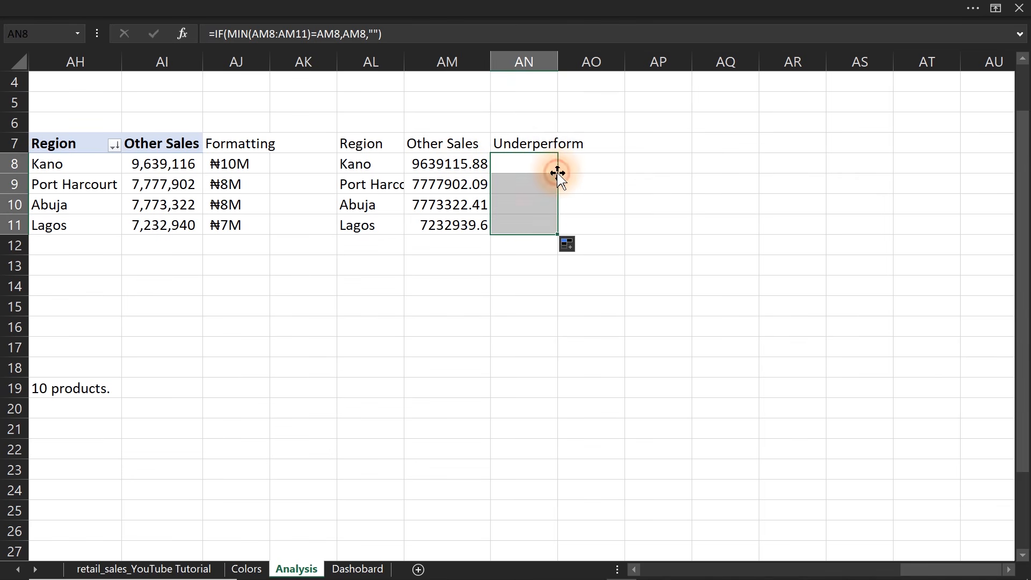
double_click(529, 224)
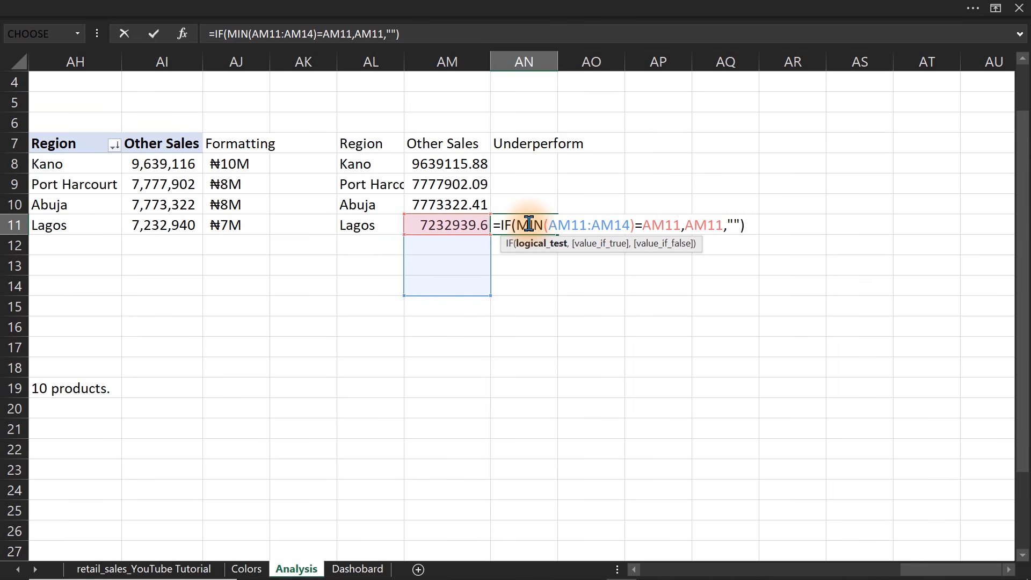
key(Escape)
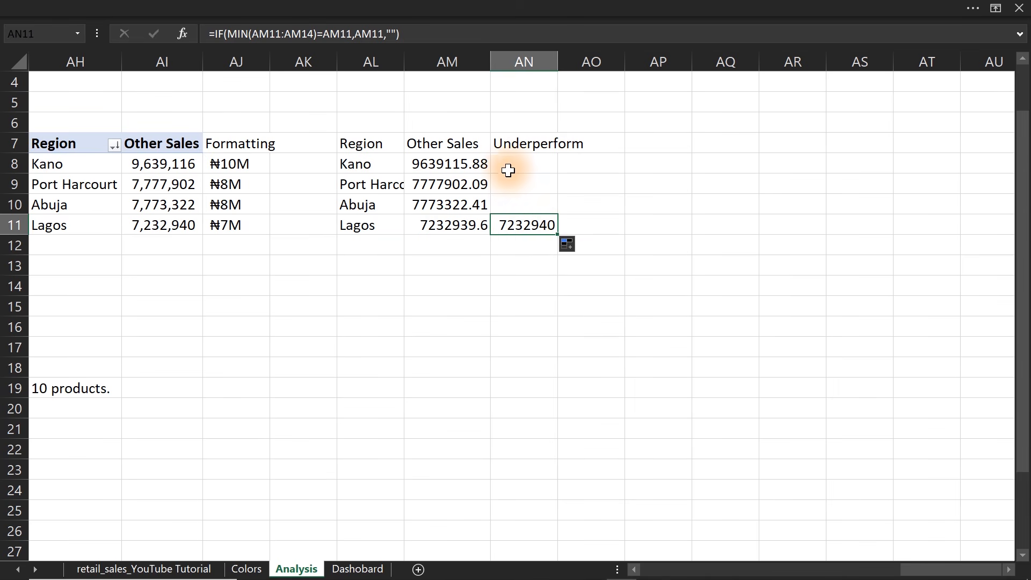
Make the MIN range in AN8 absolute so the formula reads =IF(MIN($AM$8:$AM$11)=AM8,AM8,"").
double_click(508, 164)
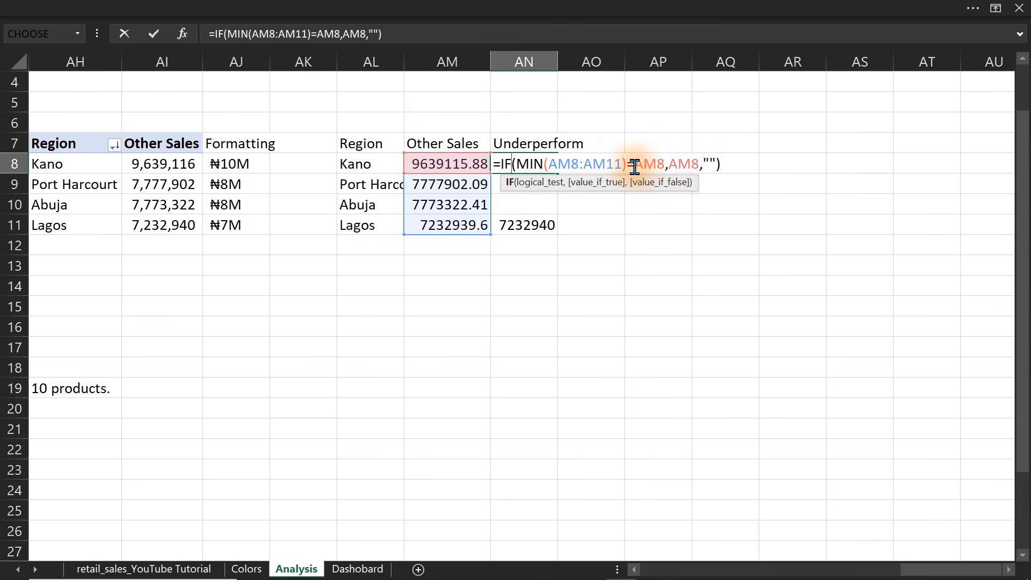
drag(621, 164, 565, 170)
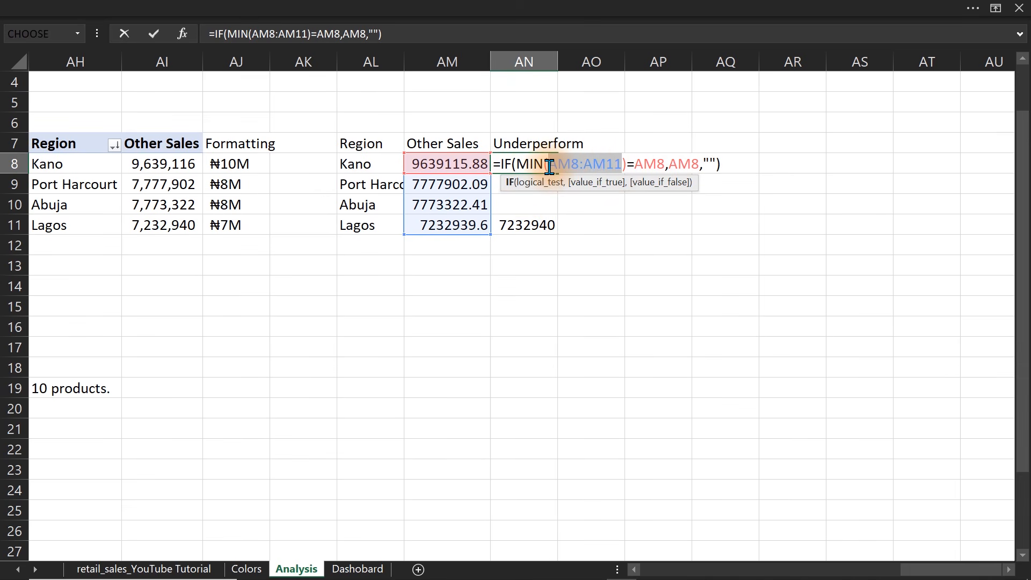
drag(549, 168, 549, 167)
key(F4)
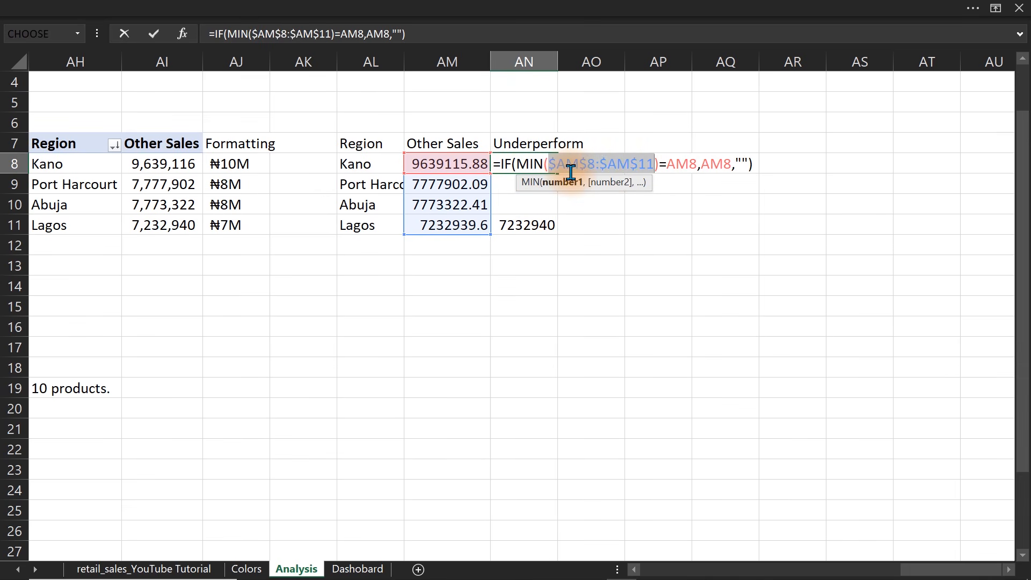
key(Return)
Fill the corrected AN8 formula down to AN11 and check the range reference in AN11.
click(528, 162)
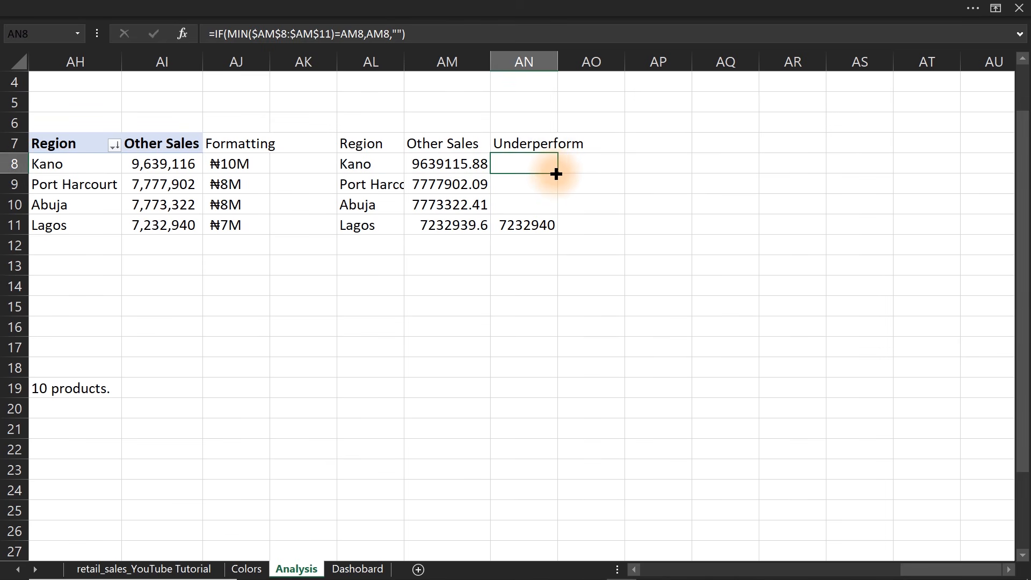
double_click(555, 174)
click(523, 230)
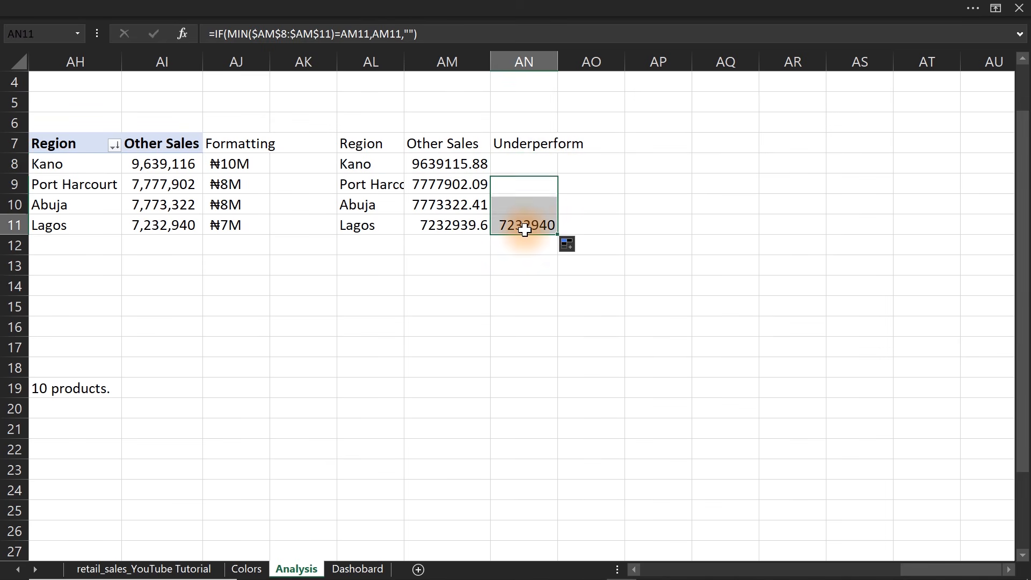
double_click(525, 230)
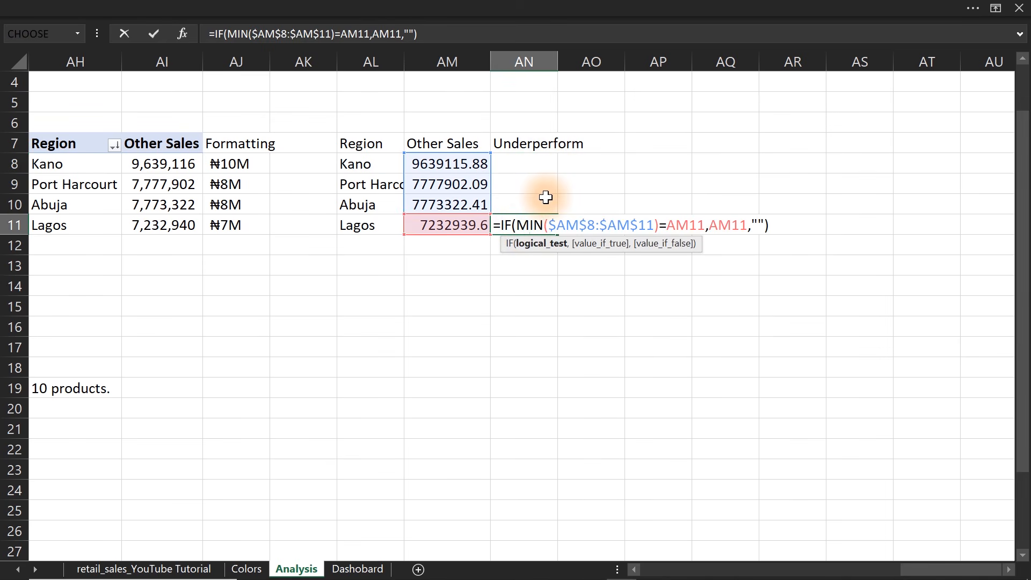
key(Escape)
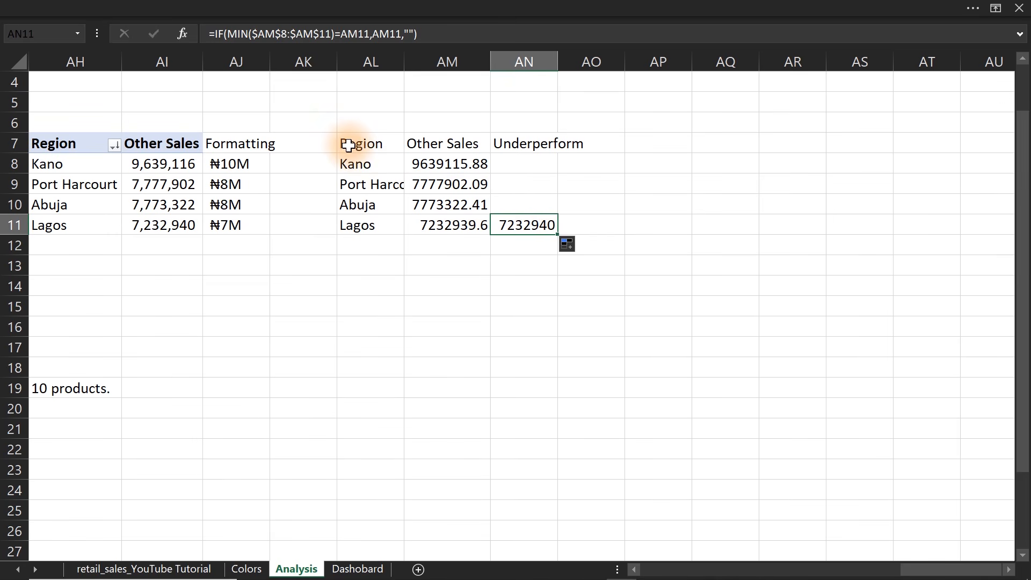
Try plotting the region table AL7:AN11 as a 2-D clustered column chart, and delete that chart.
drag(344, 142, 529, 219)
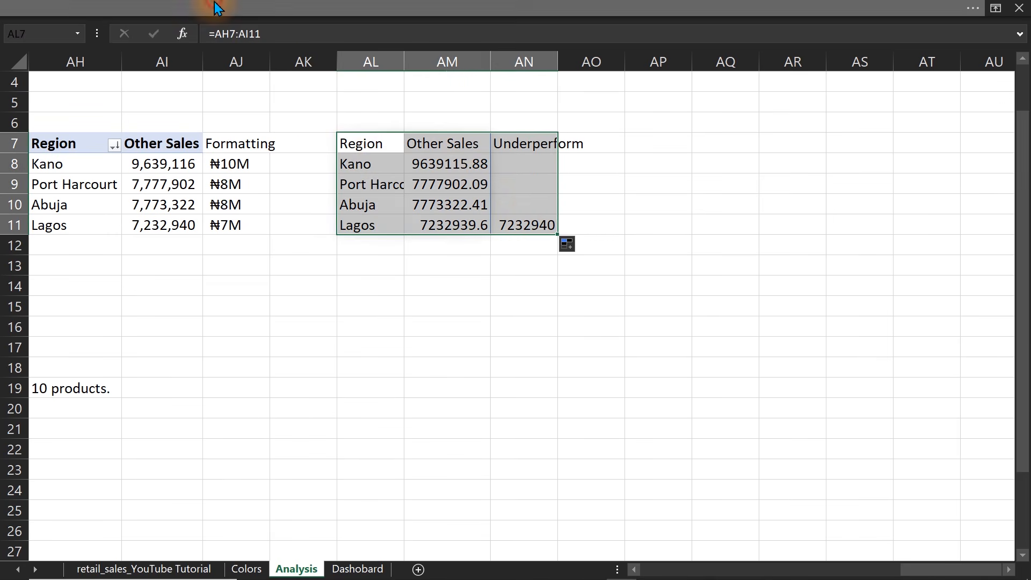
click(215, 7)
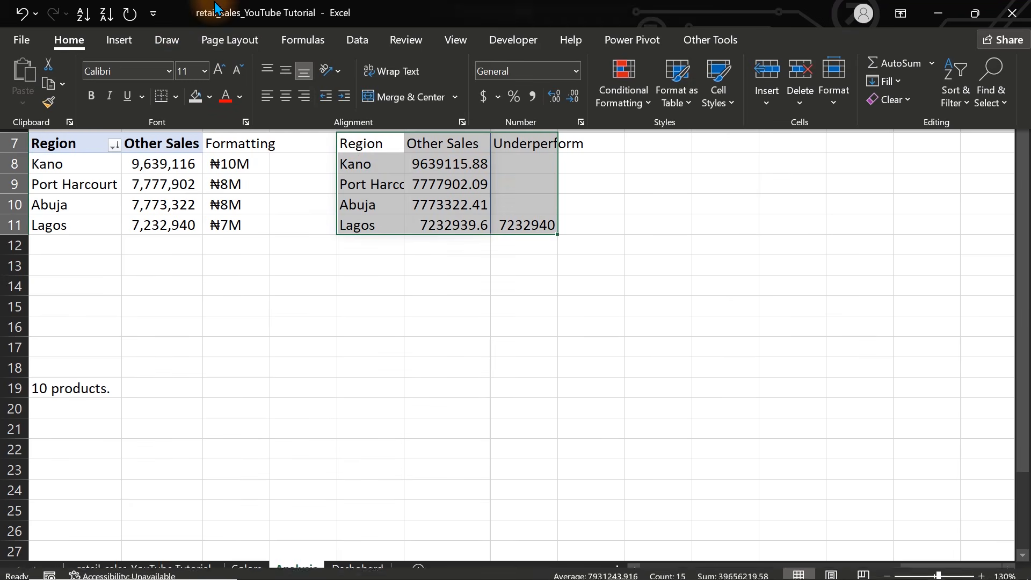
click(119, 40)
click(424, 63)
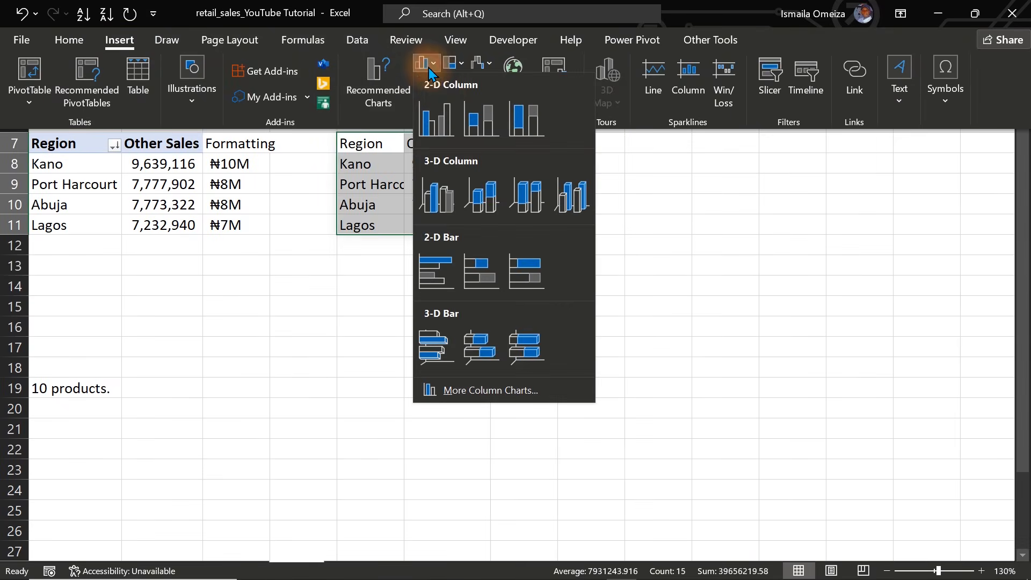
click(443, 105)
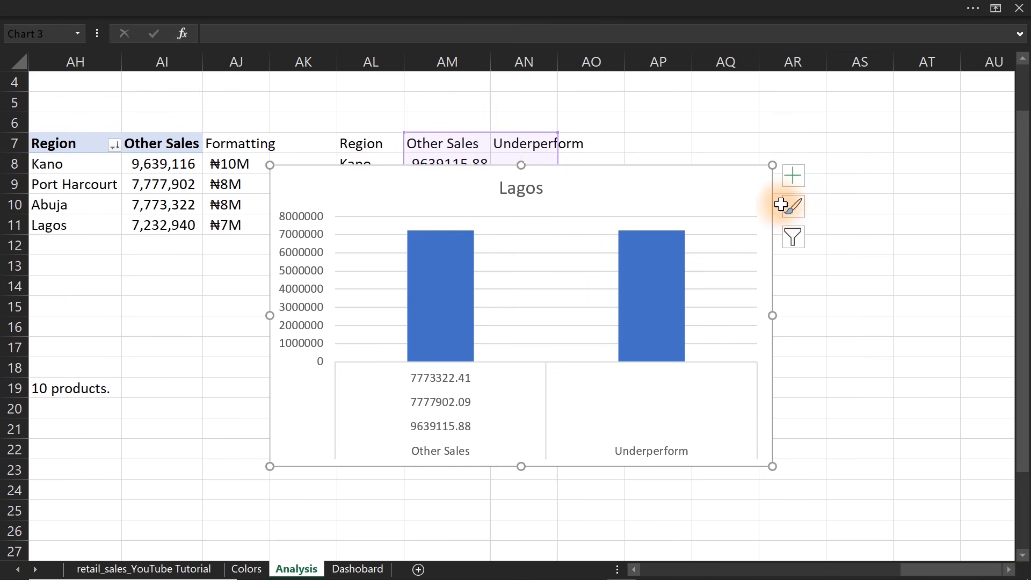
key(Delete)
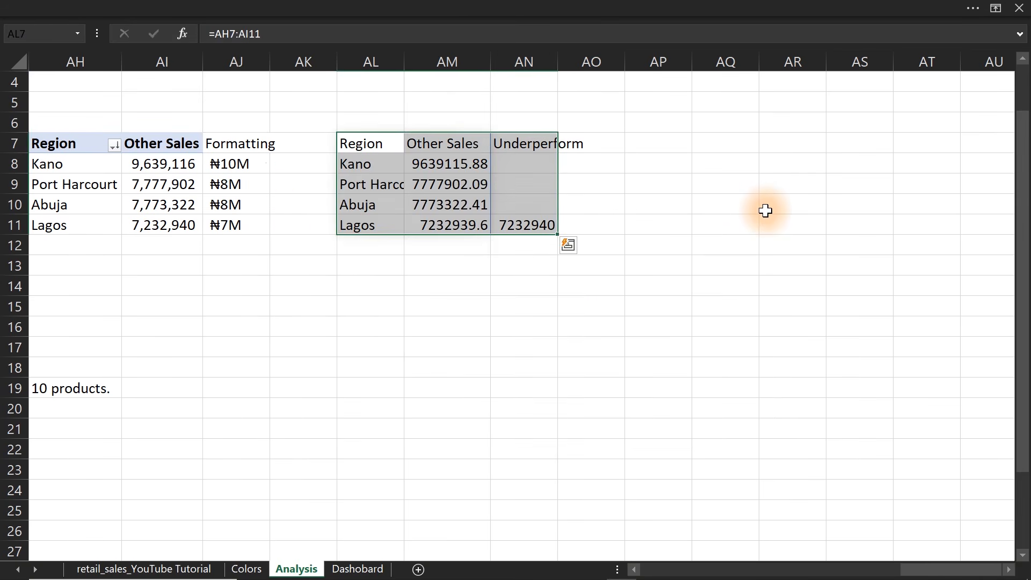
Insert the recommended Clustered Column chart for AL7:AN11 that shows Other Sales and Underperform as separate columns per region.
click(338, 4)
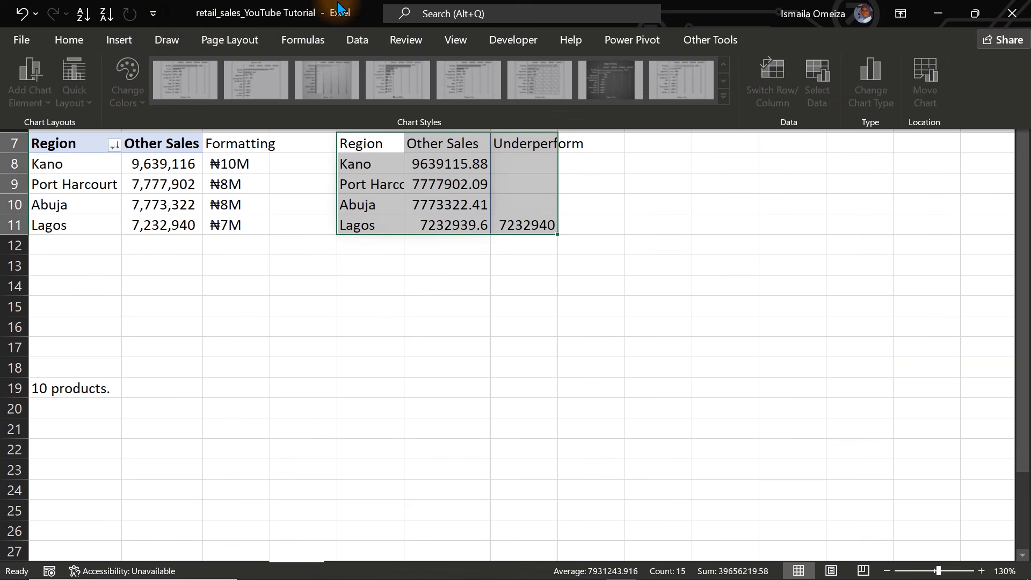
click(128, 41)
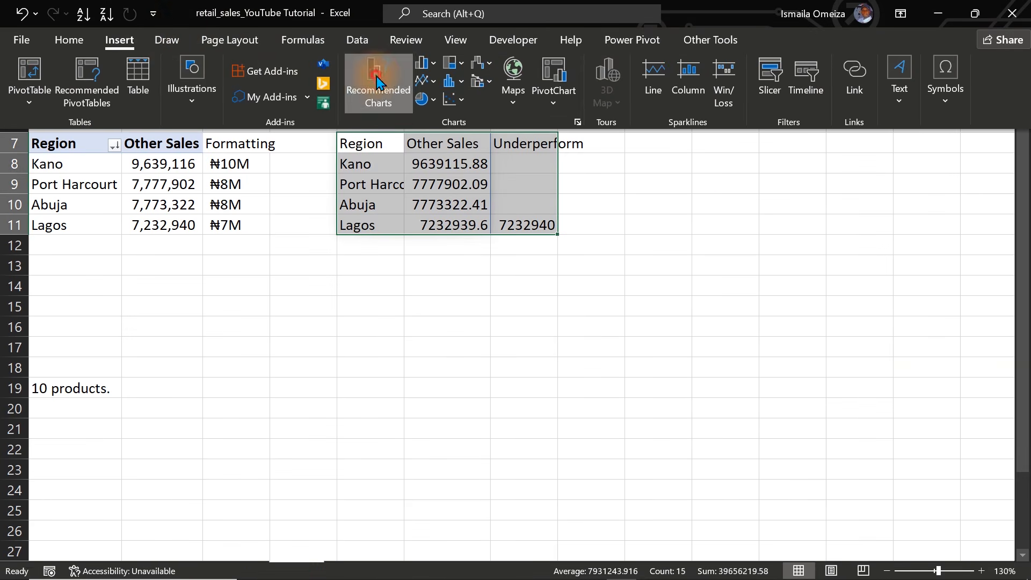
click(373, 76)
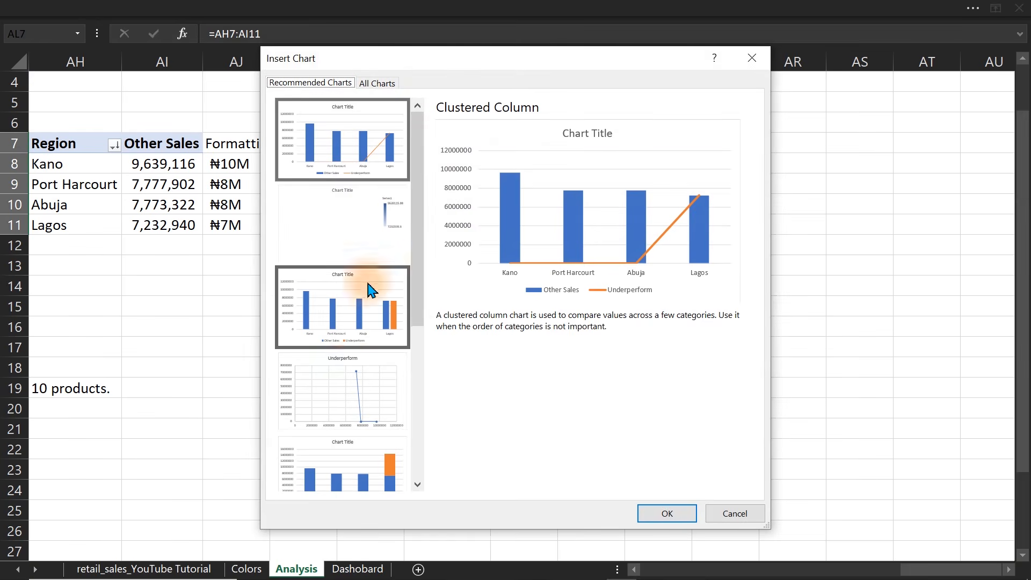
click(363, 316)
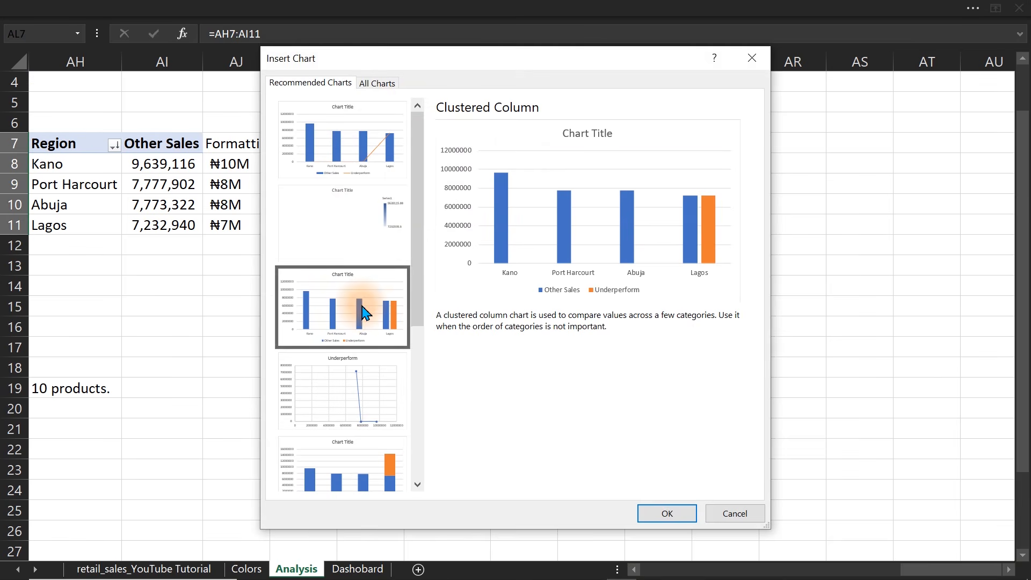
click(662, 511)
Remove the chart title and the vertical value axis from the region column chart.
click(503, 198)
key(Delete)
click(301, 228)
key(Delete)
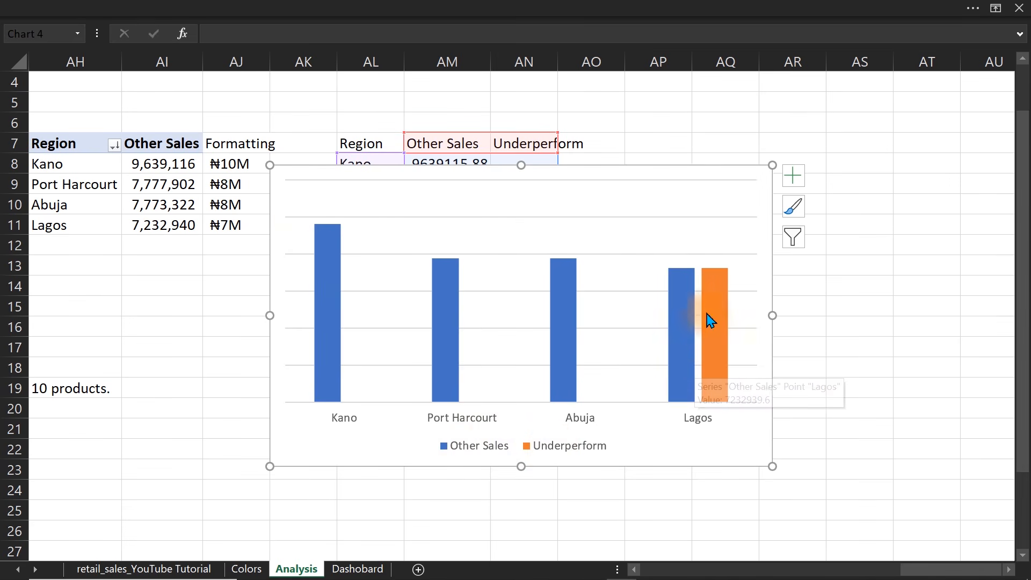
Set the region chart's series overlap to 100% and its gap width to 79%.
click(543, 452)
click(678, 306)
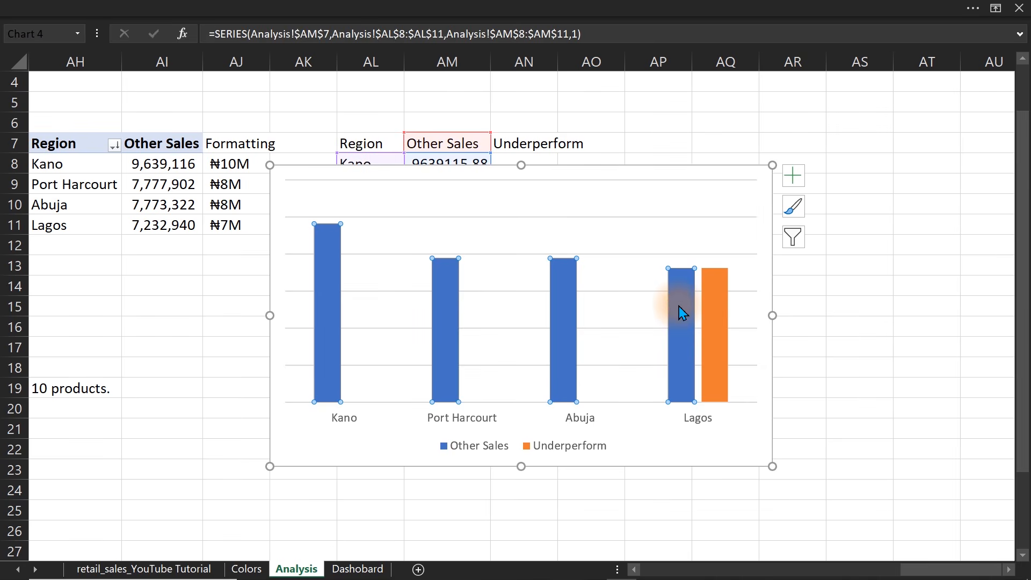
double_click(679, 306)
drag(823, 282, 855, 281)
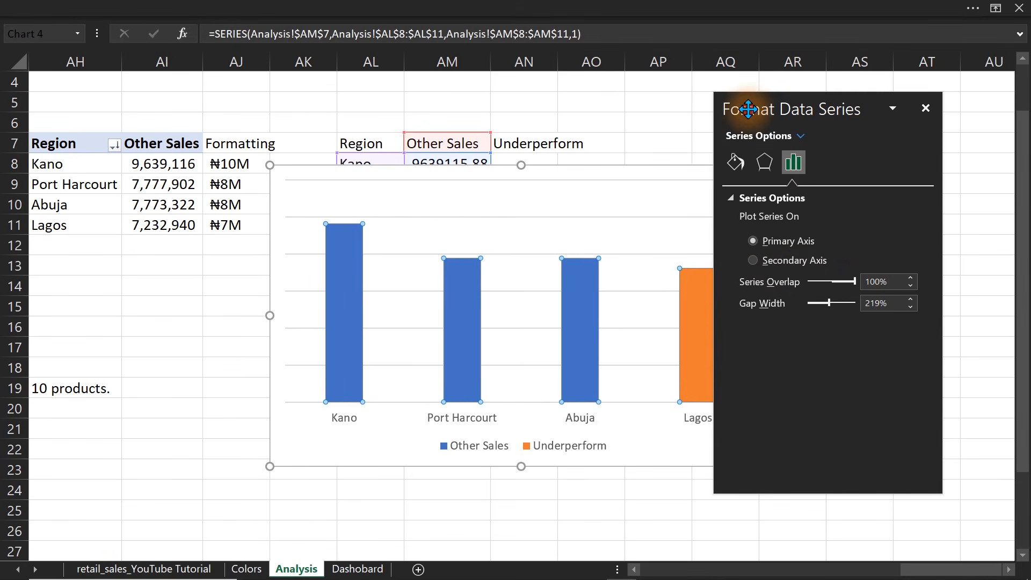
drag(748, 109, 817, 110)
drag(895, 303, 884, 306)
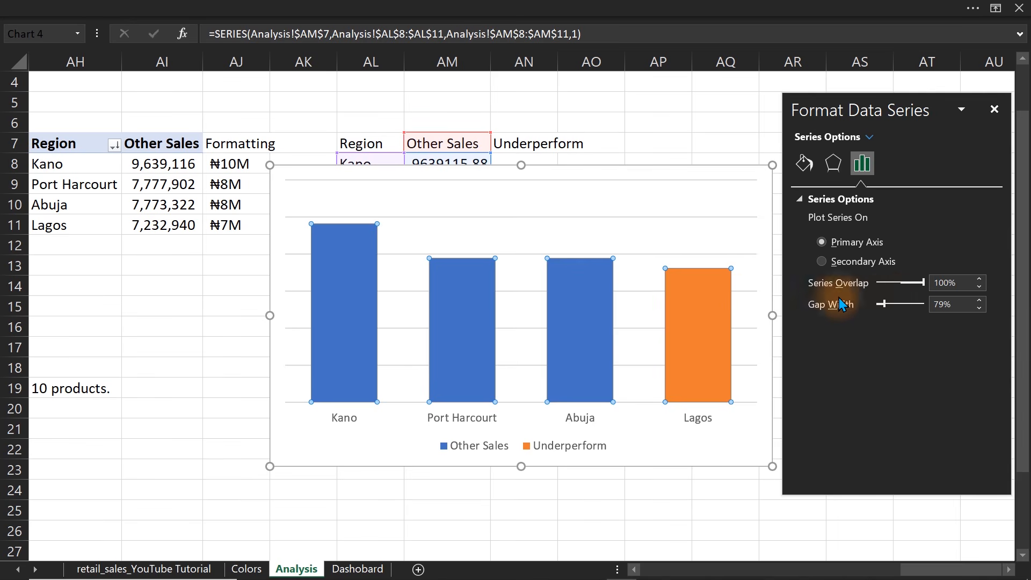
Fill the Underperform series in the region chart with the standard dark red color.
click(708, 314)
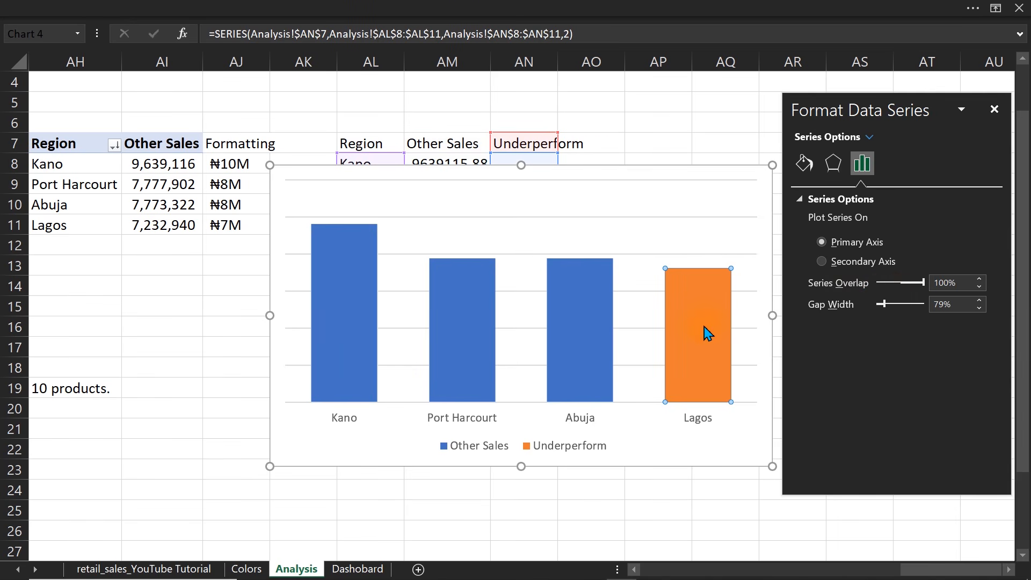
click(808, 167)
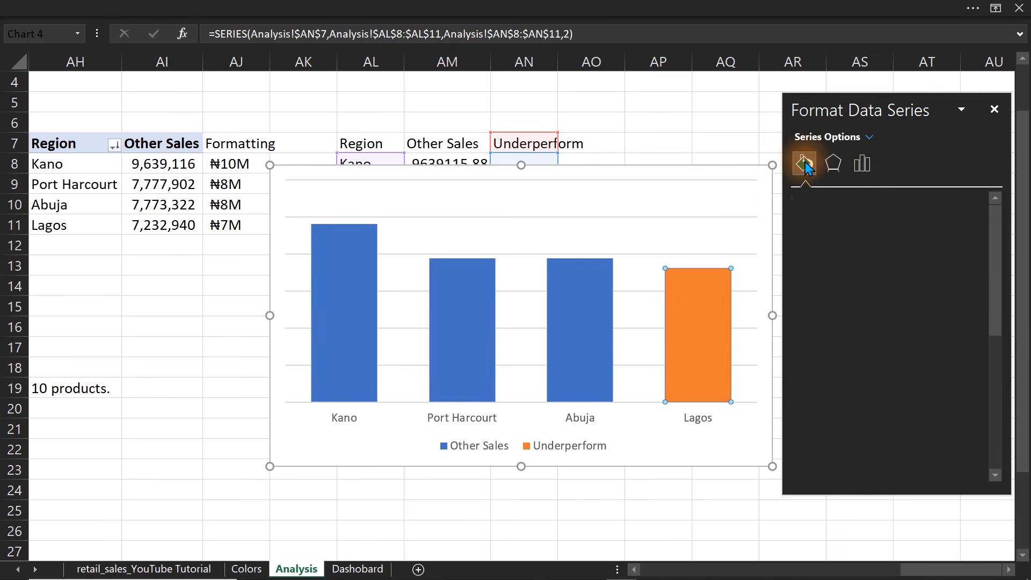
click(973, 370)
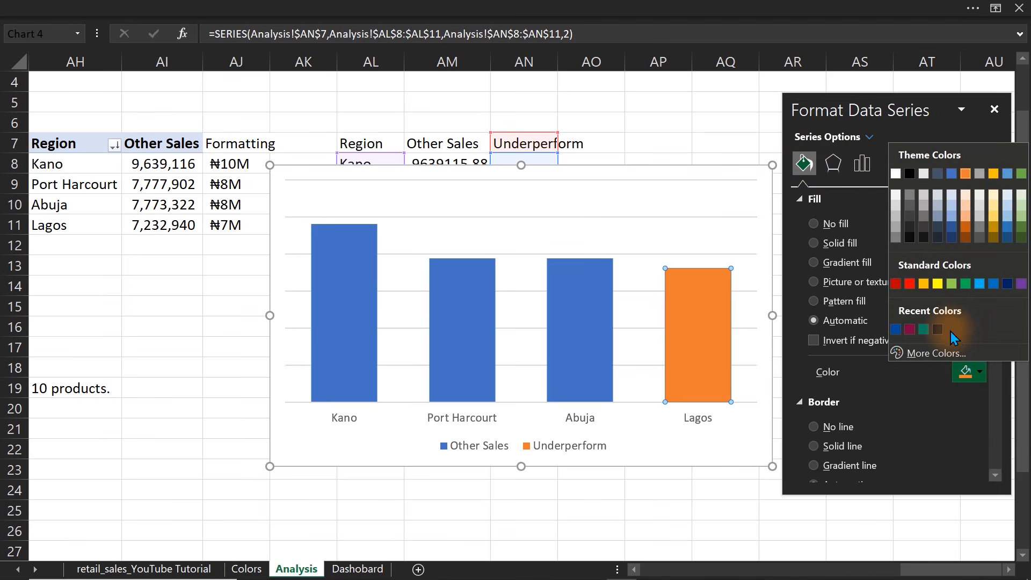
click(895, 284)
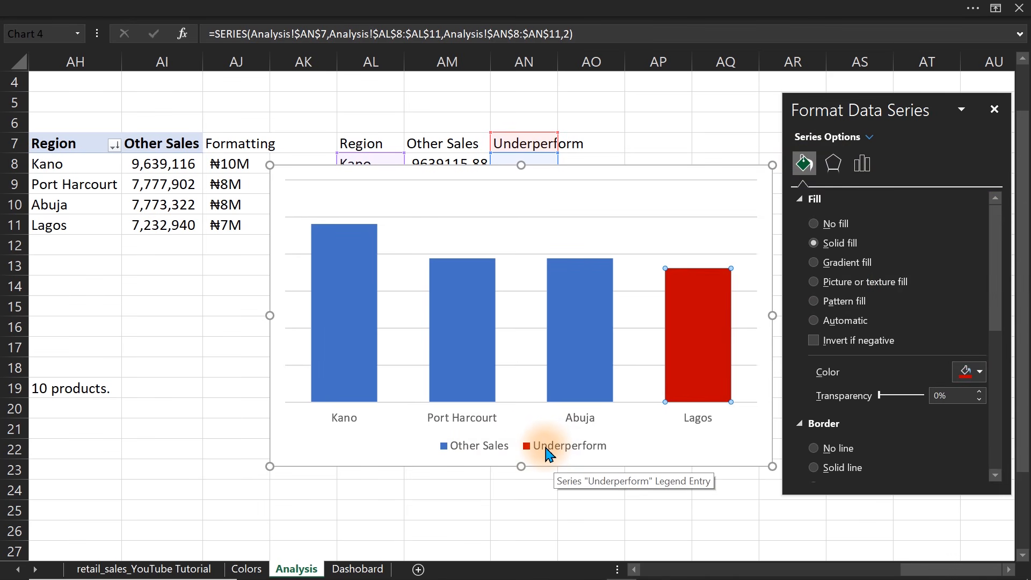
Fill the Other Sales series in the region chart with a light blue-gray theme color.
click(452, 368)
click(691, 338)
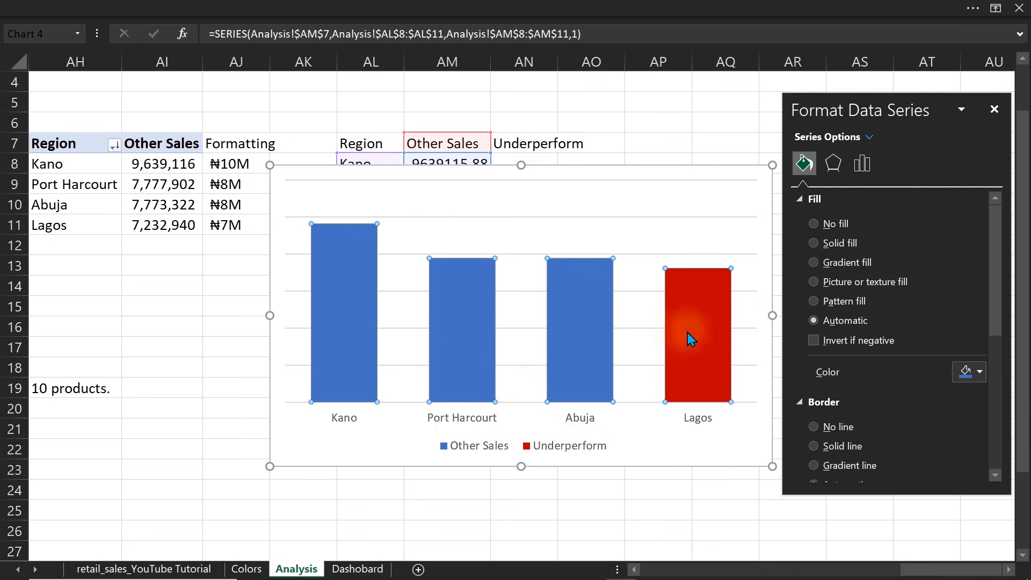
click(976, 372)
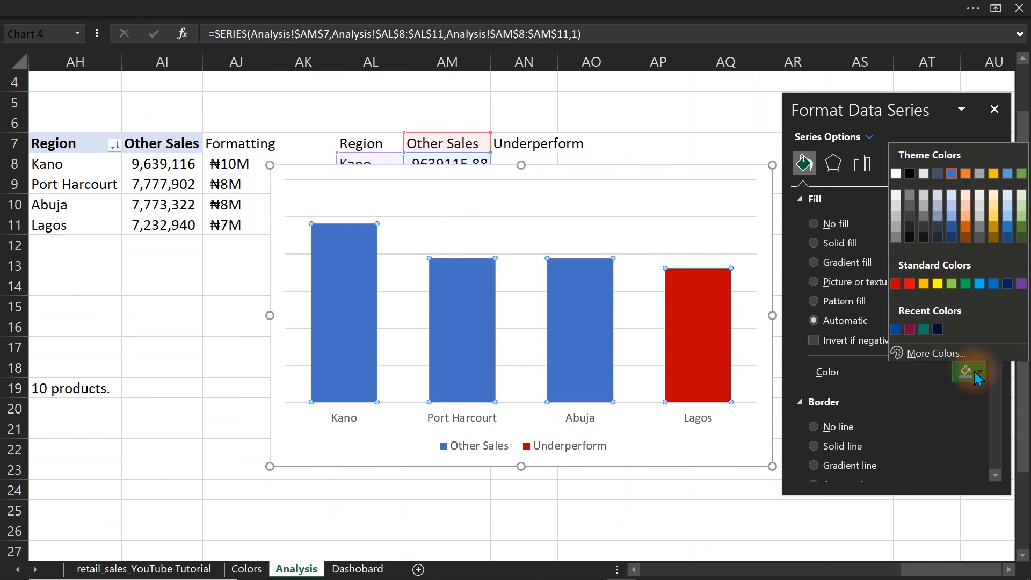
click(937, 205)
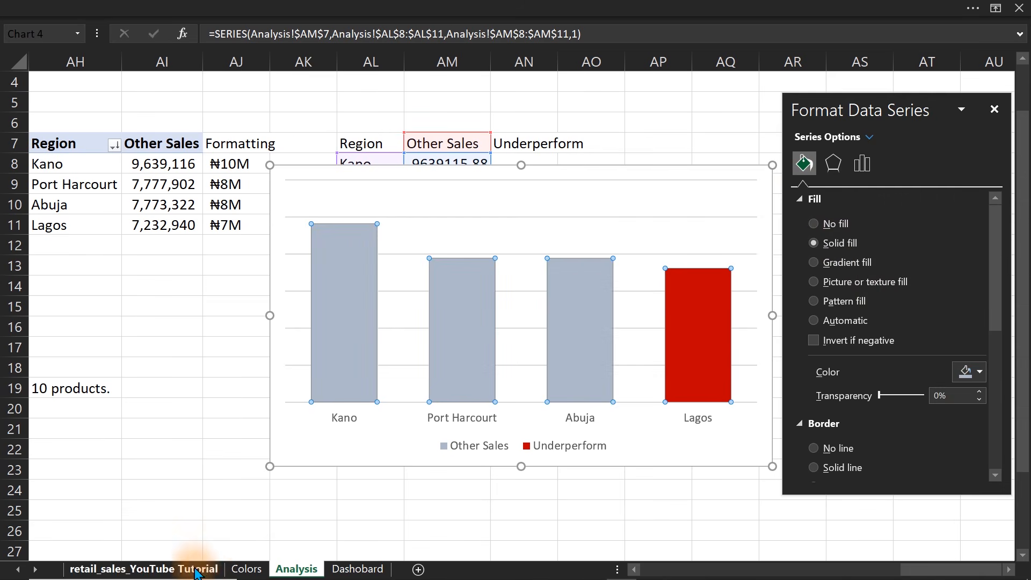
Check the fill color of the Others bars in the dashboard's Revenue Contribution by Product chart and return to the Analysis sheet.
click(338, 573)
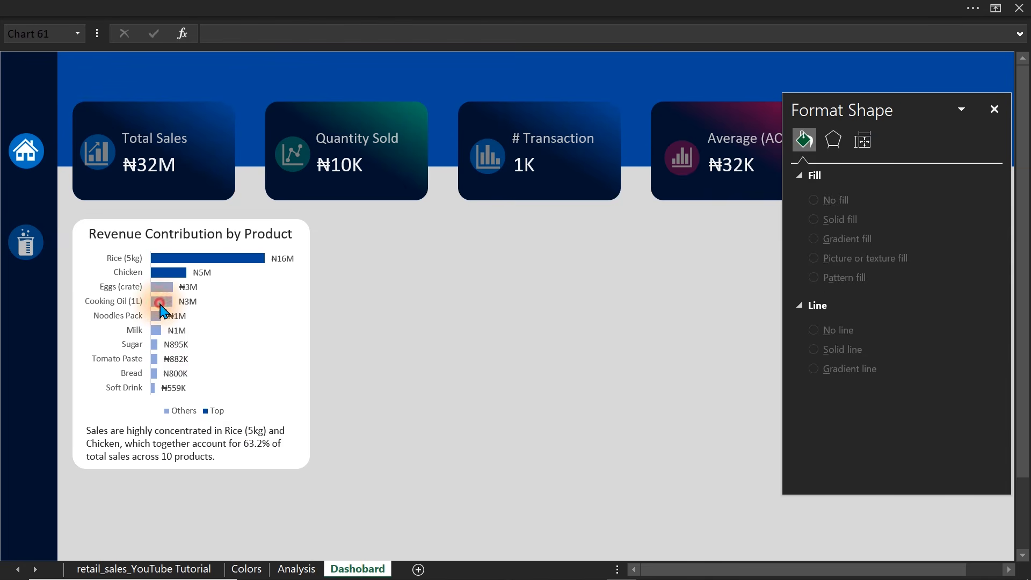
click(160, 303)
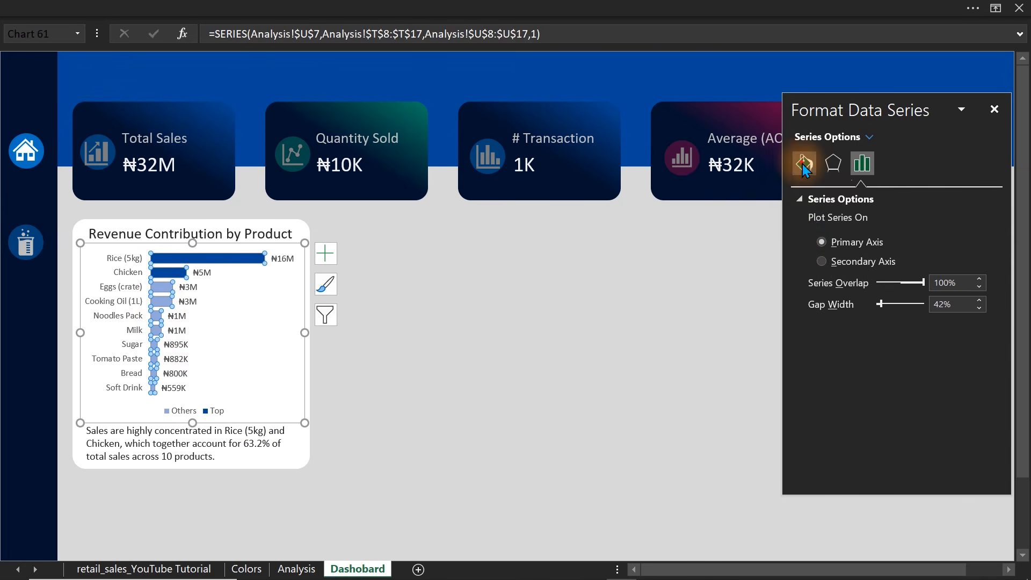
click(804, 165)
click(973, 370)
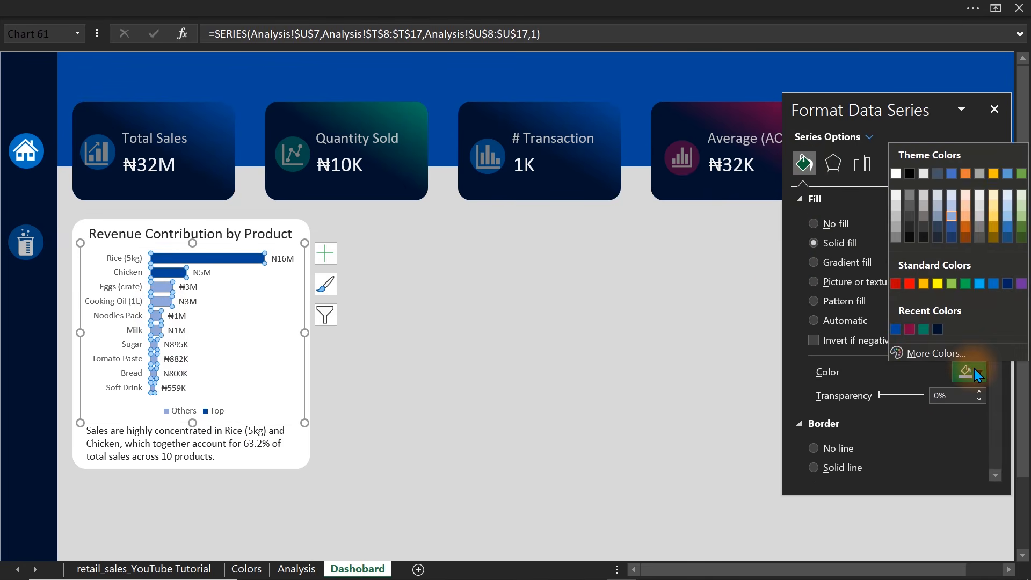
click(952, 217)
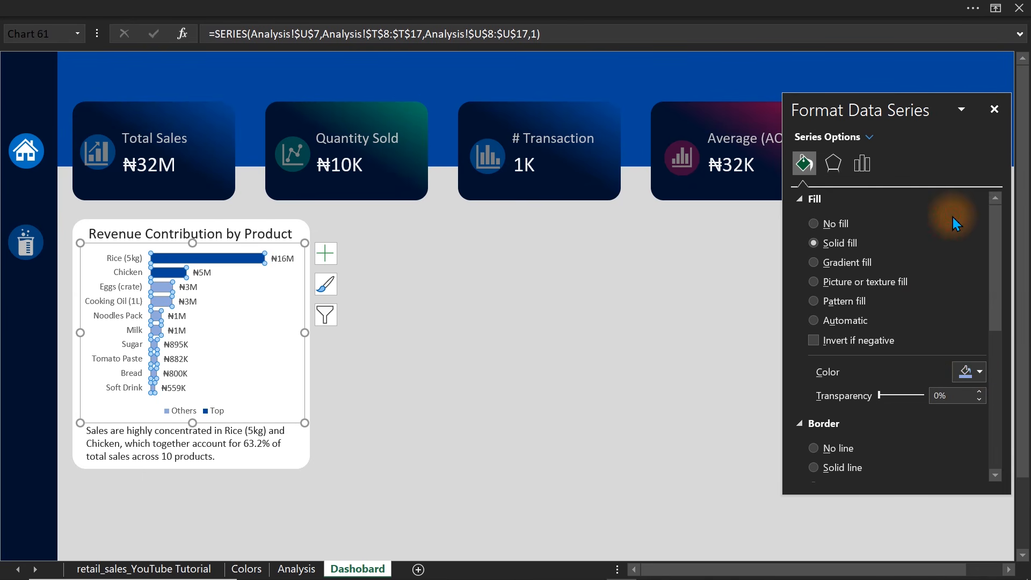
click(288, 570)
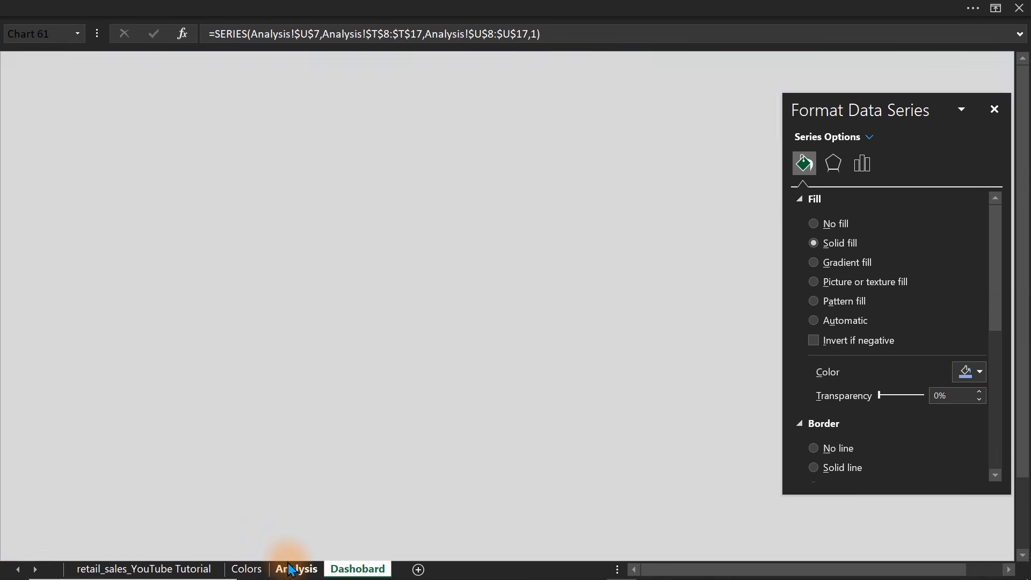
Fill only the Port Harcourt column in the region chart with a light blue theme color.
click(472, 345)
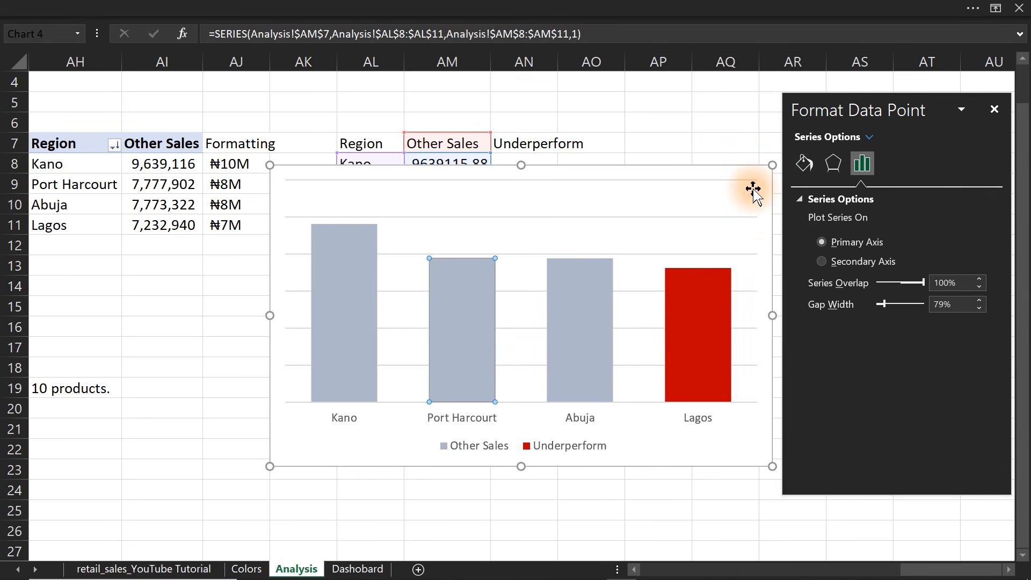
click(807, 169)
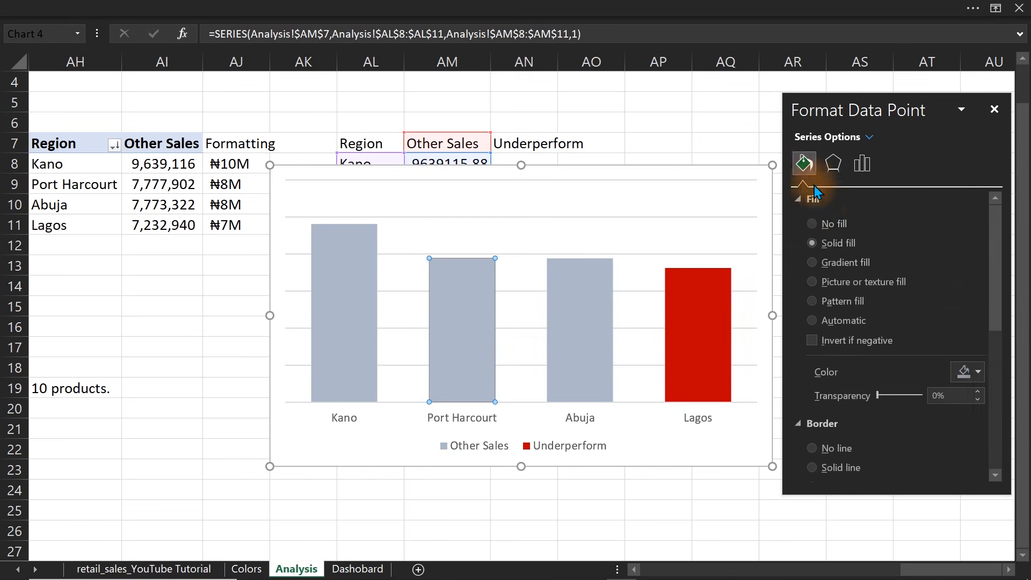
click(968, 371)
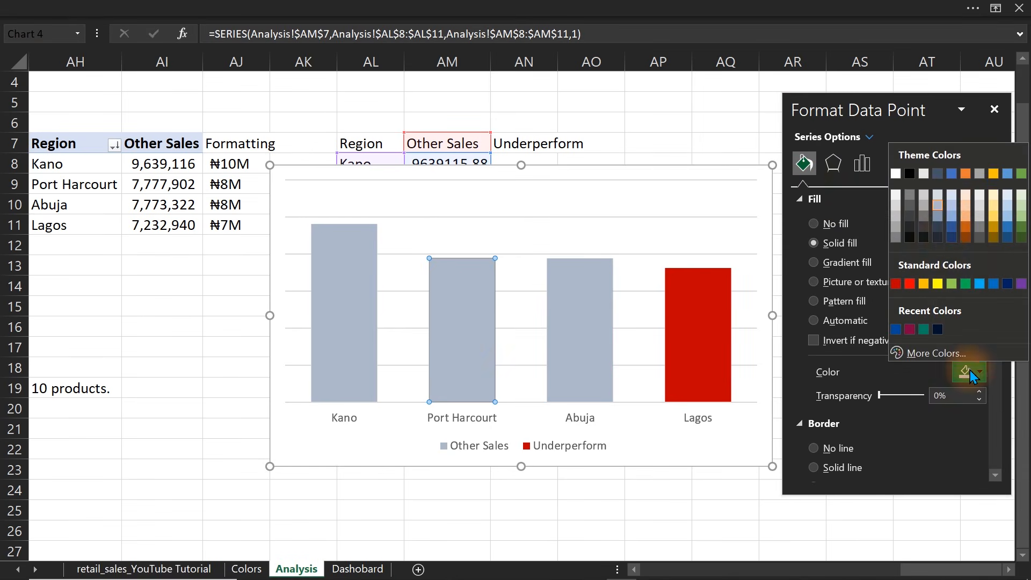
click(950, 217)
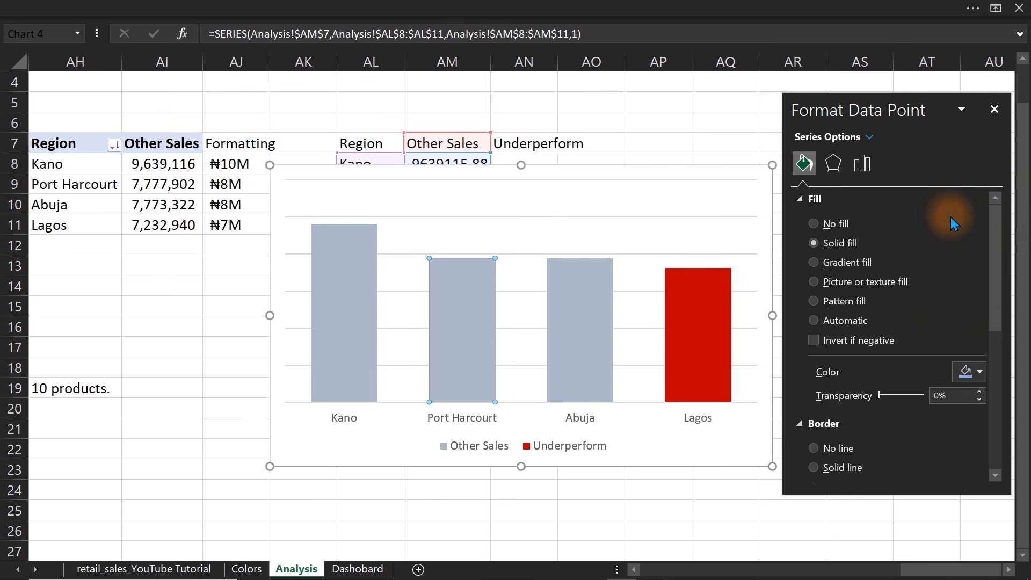
click(726, 147)
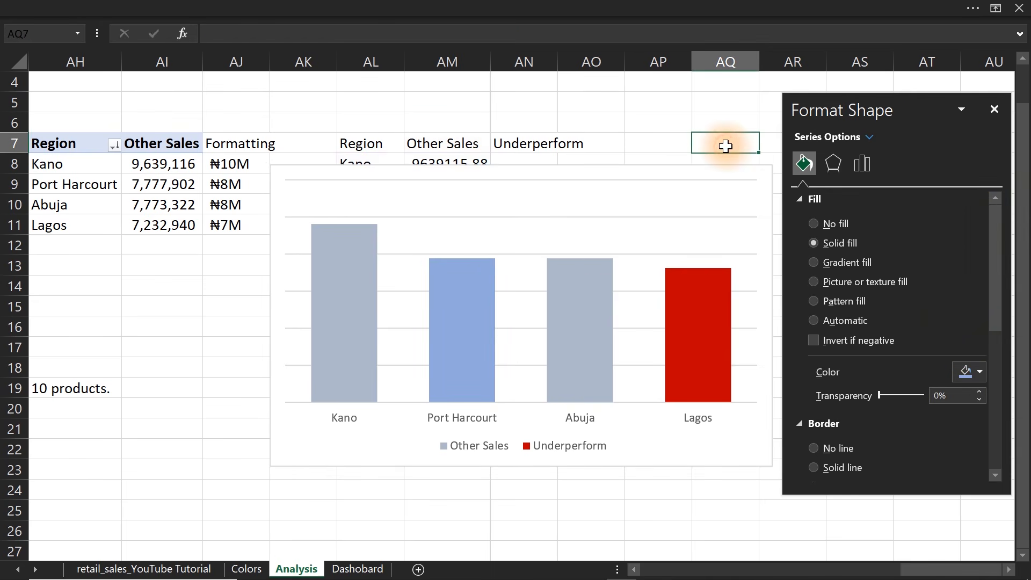
Add data labels to the Other Sales series of the region chart.
click(612, 173)
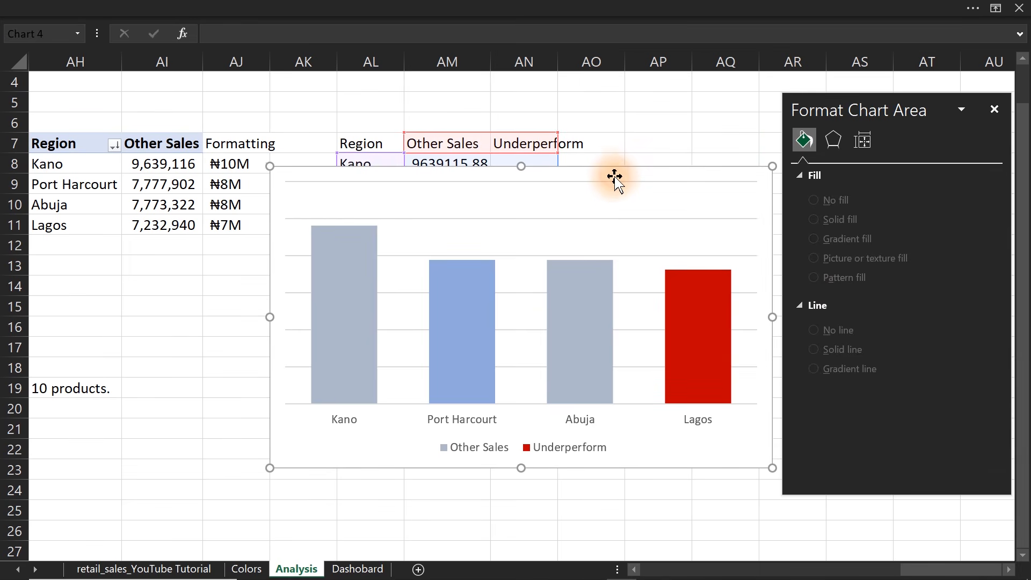
click(346, 260)
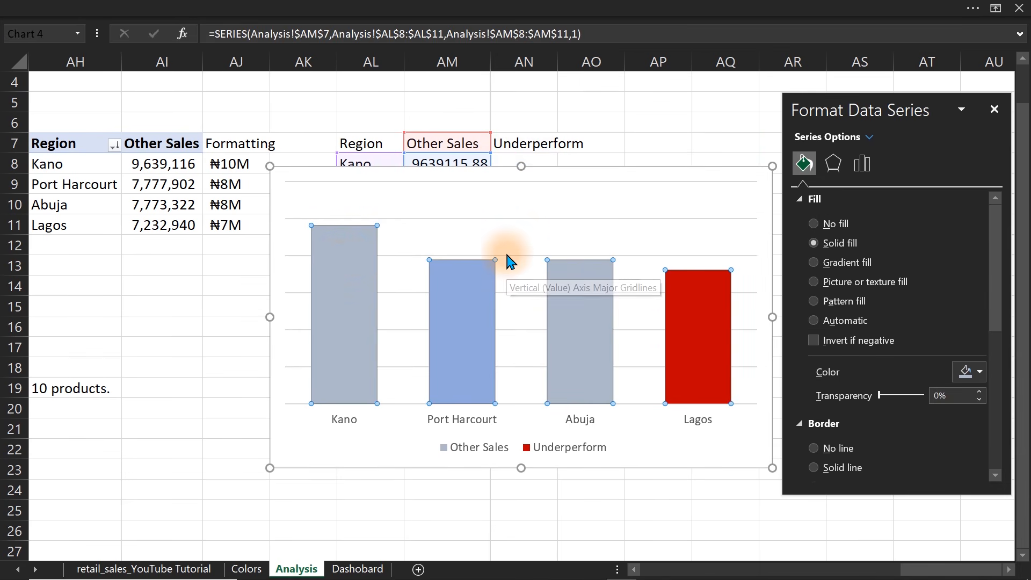
click(861, 166)
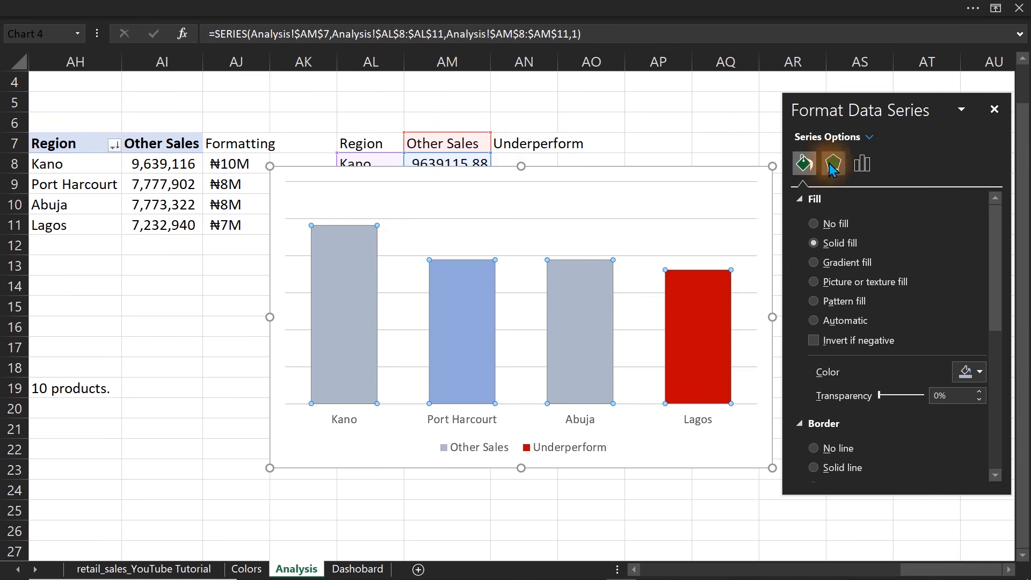
drag(891, 102, 116, 291)
click(796, 179)
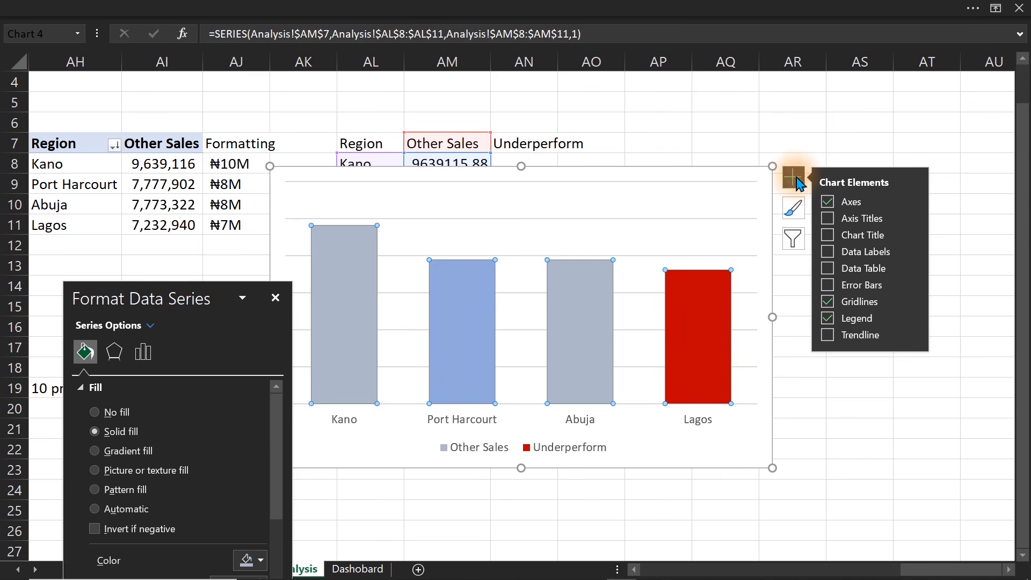
click(828, 252)
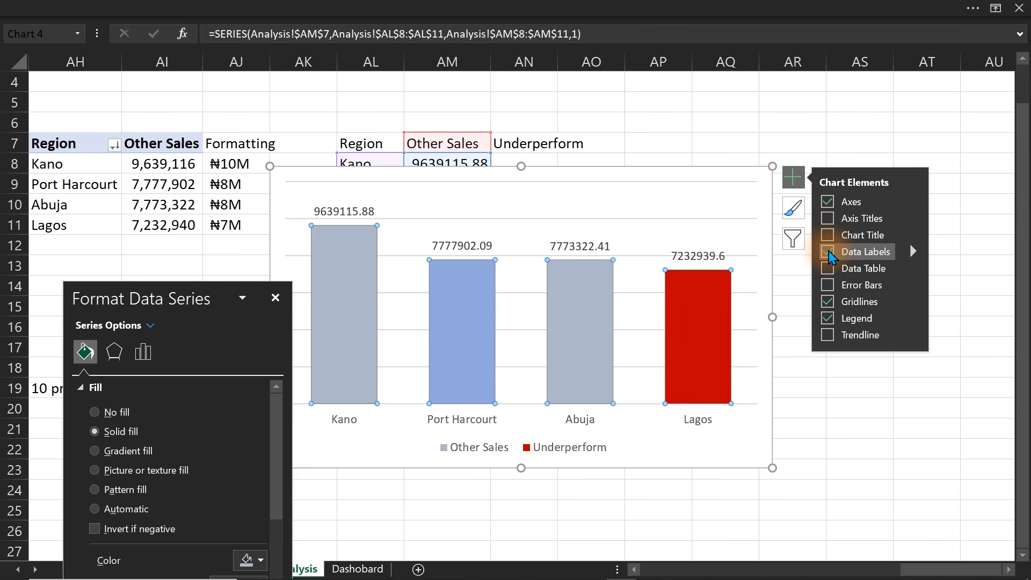
Make the region chart's data labels show the Formatting values from AJ8:AJ11 instead of the raw values.
click(597, 246)
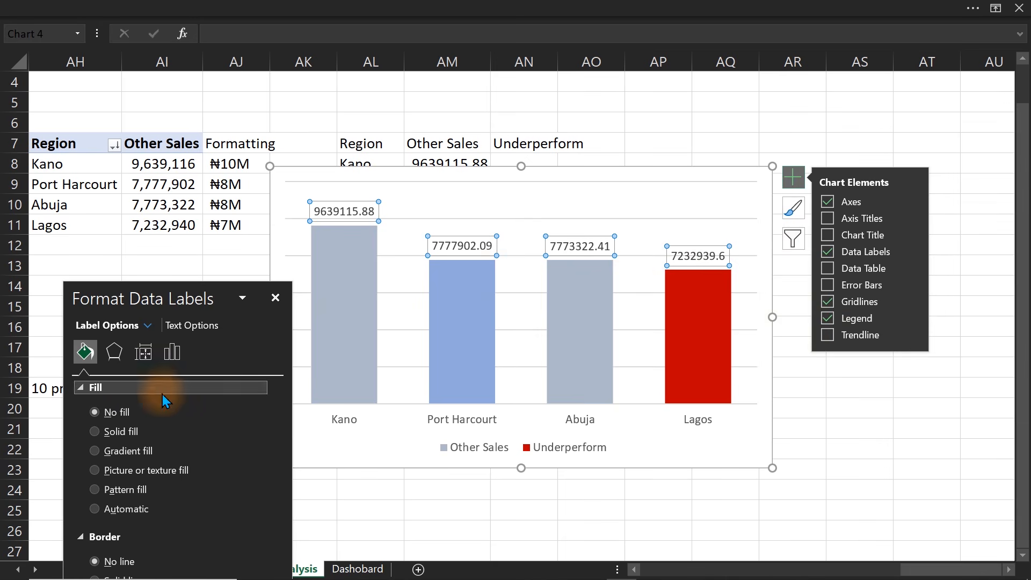
click(169, 355)
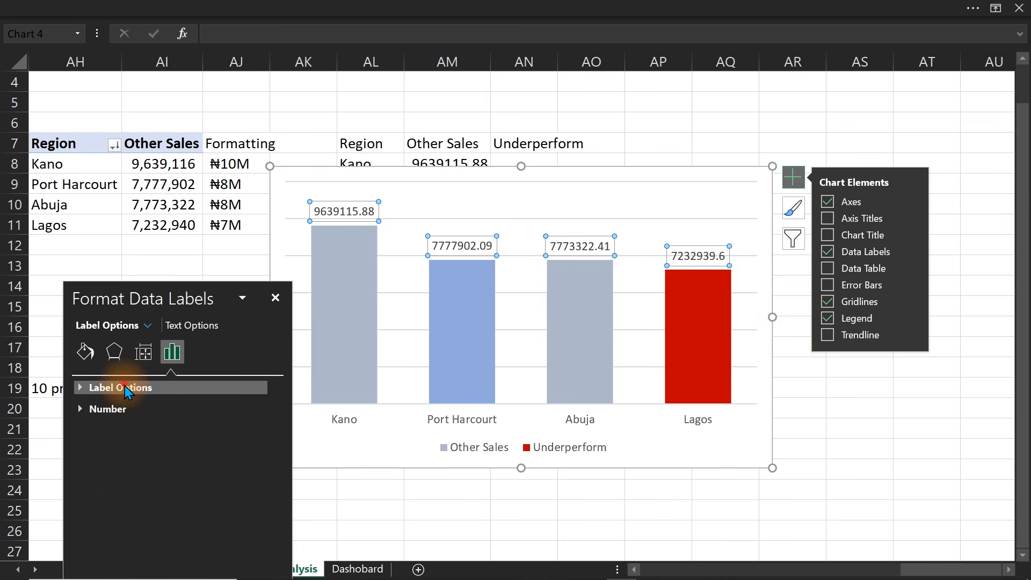
click(124, 387)
click(118, 423)
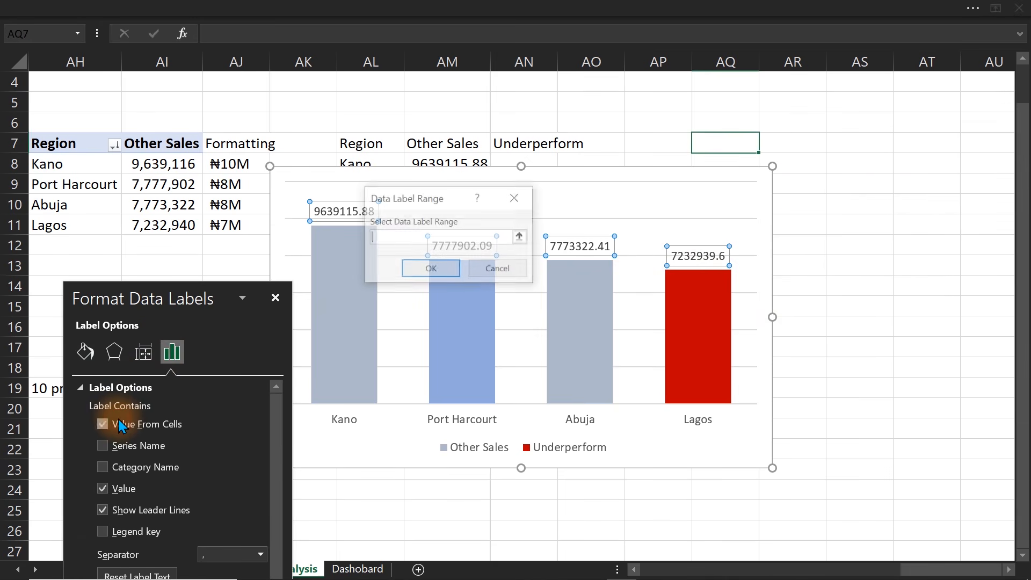
click(233, 161)
drag(232, 161, 245, 224)
click(435, 274)
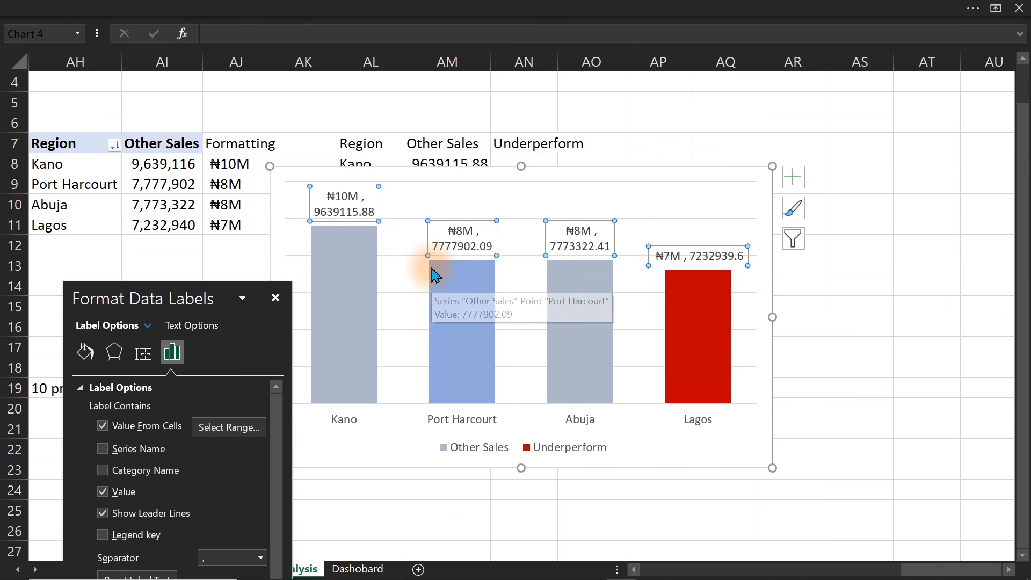
click(103, 493)
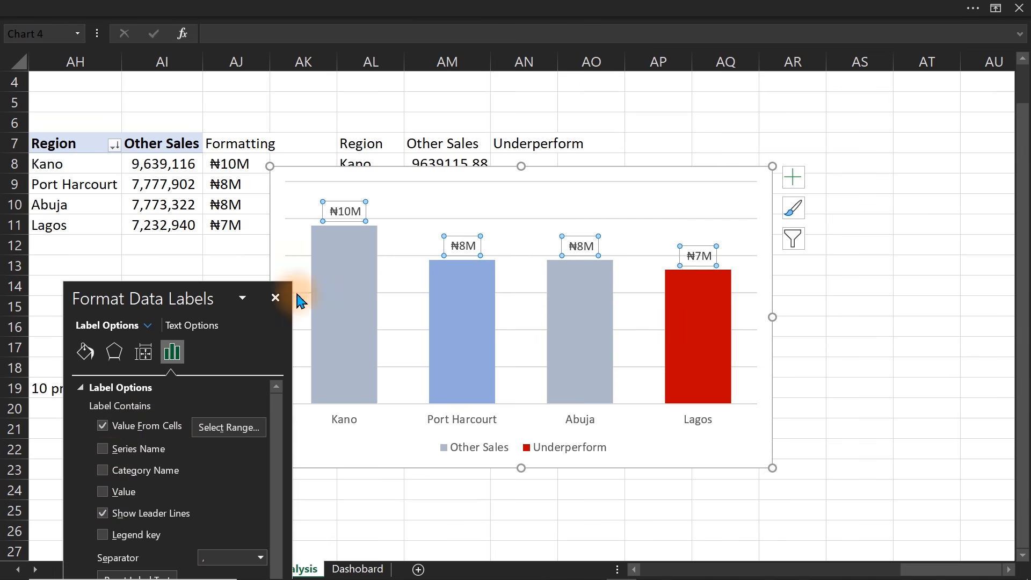
Move the region chart from the Analysis sheet to the Dashobard sheet, beside the Revenue Contribution by Product chart.
click(310, 172)
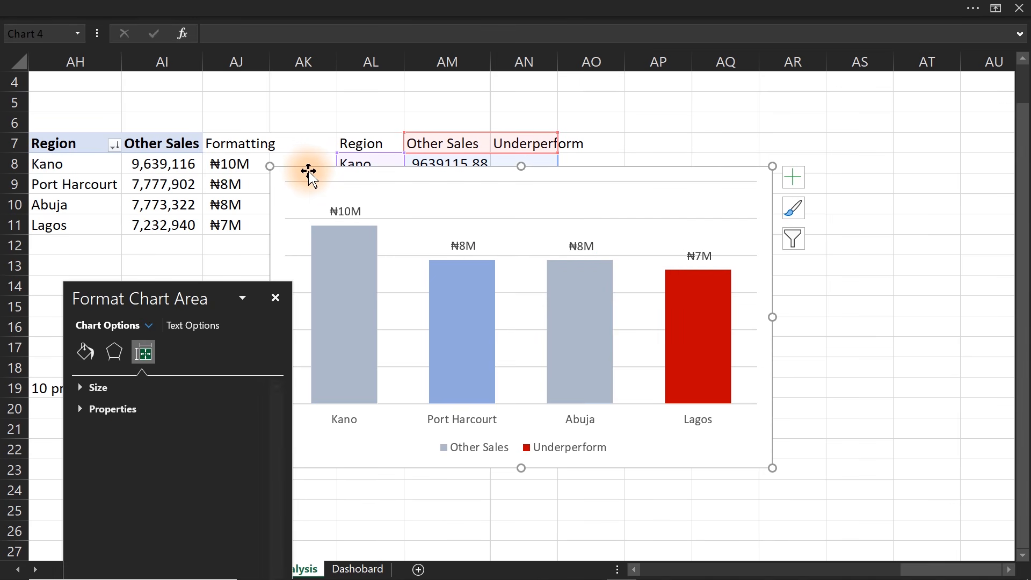
key(Delete)
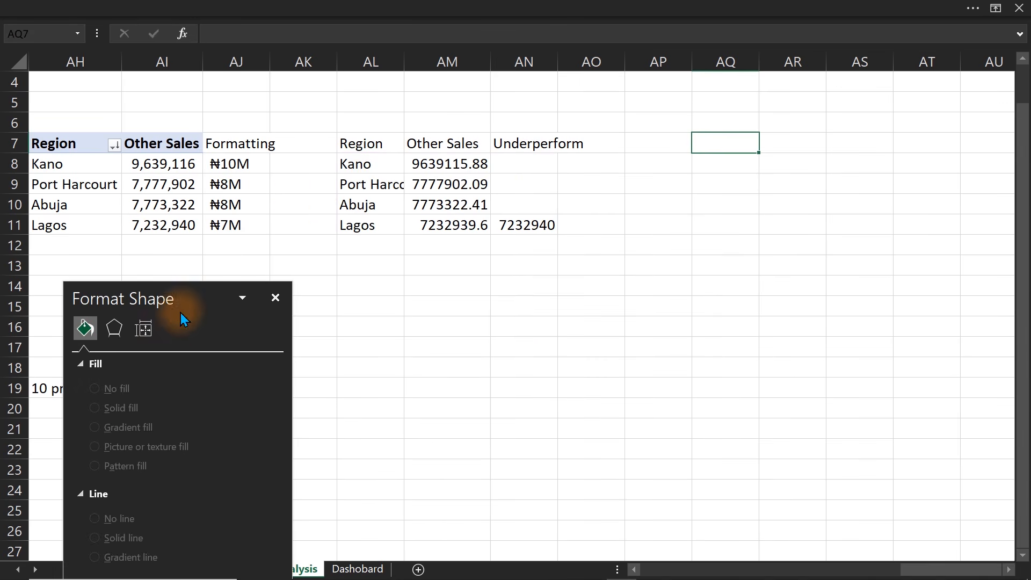
drag(189, 299, 853, 163)
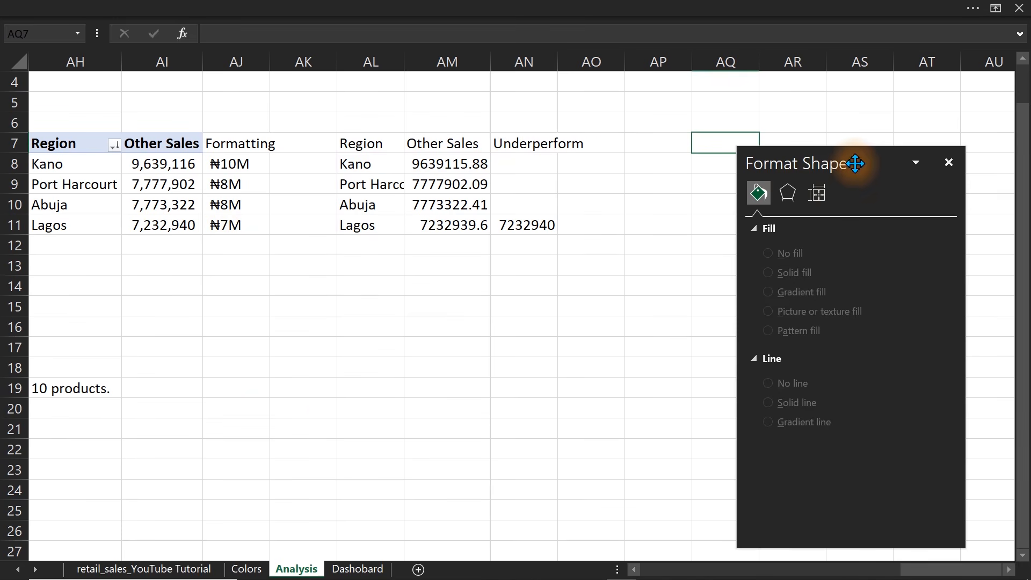
click(371, 569)
click(541, 313)
key(ctrl+v)
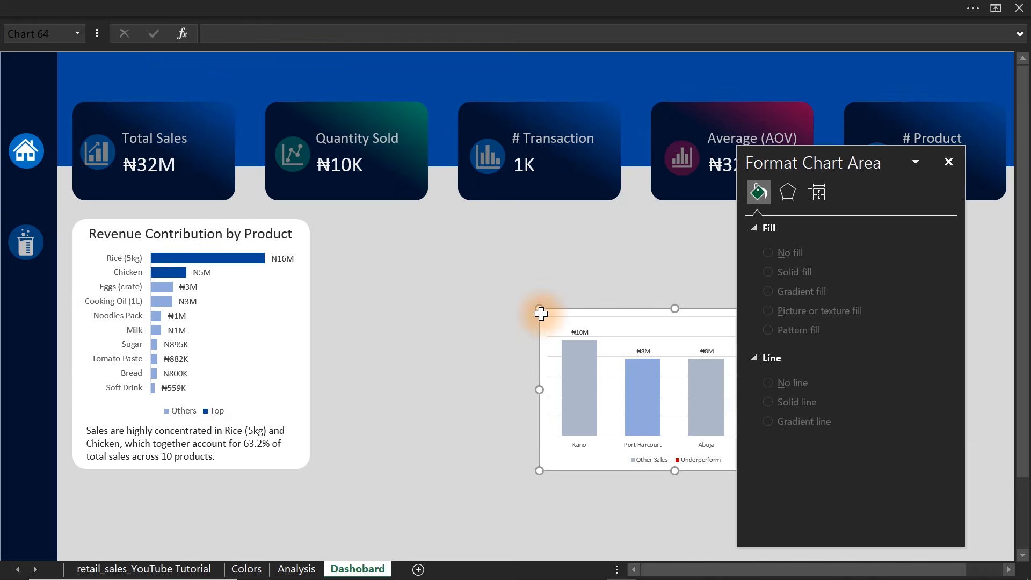
drag(588, 311, 378, 320)
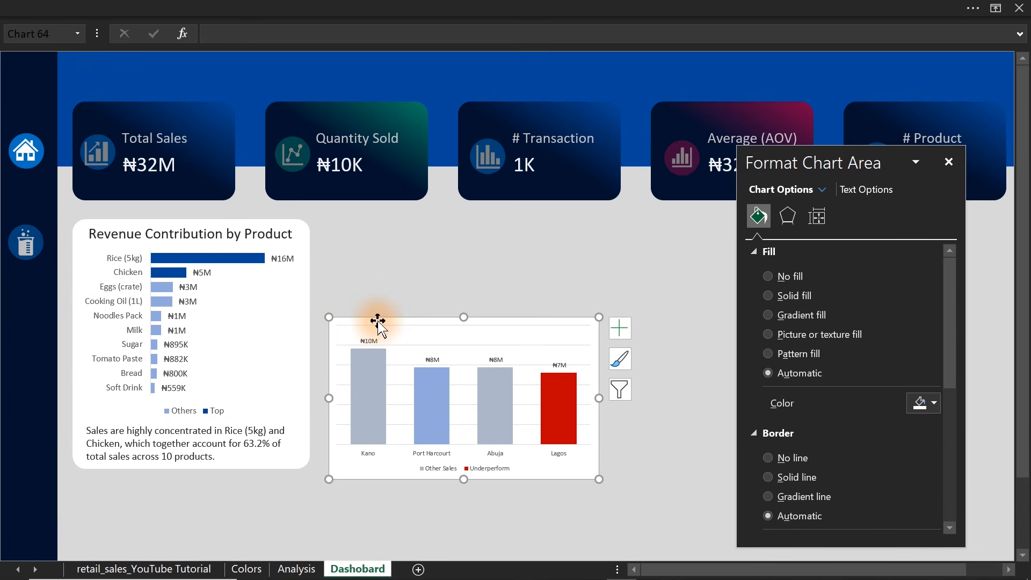
Fill the region chart's whole Other Sales series with the light blue theme color, checking it against the product chart's Others bars.
click(376, 397)
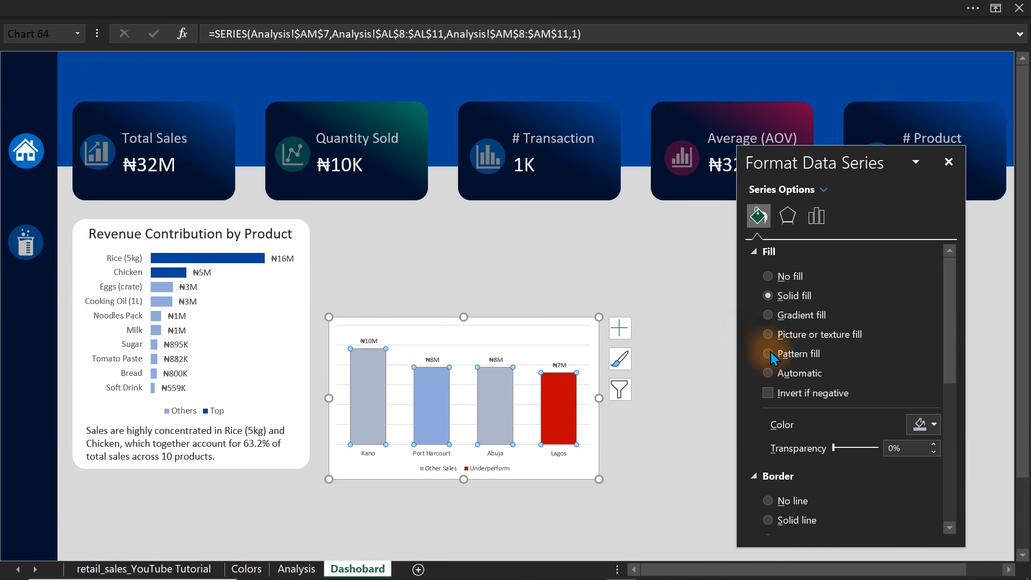
click(929, 424)
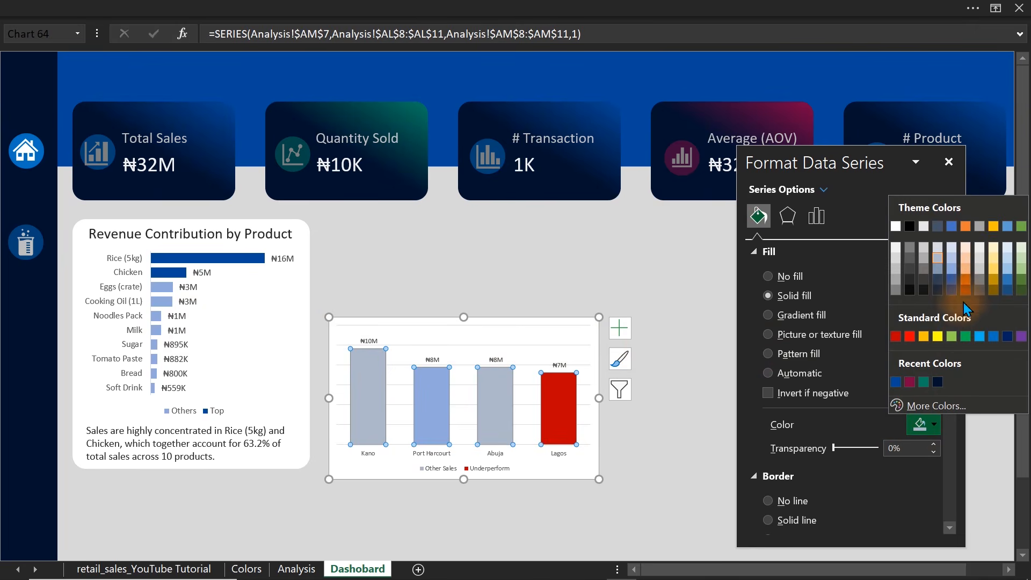
click(951, 270)
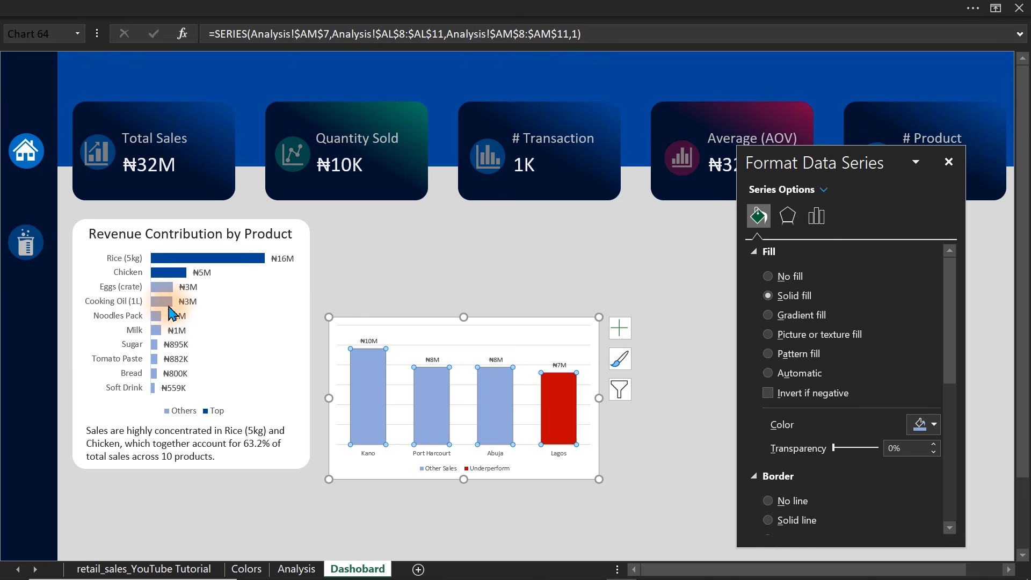
click(215, 304)
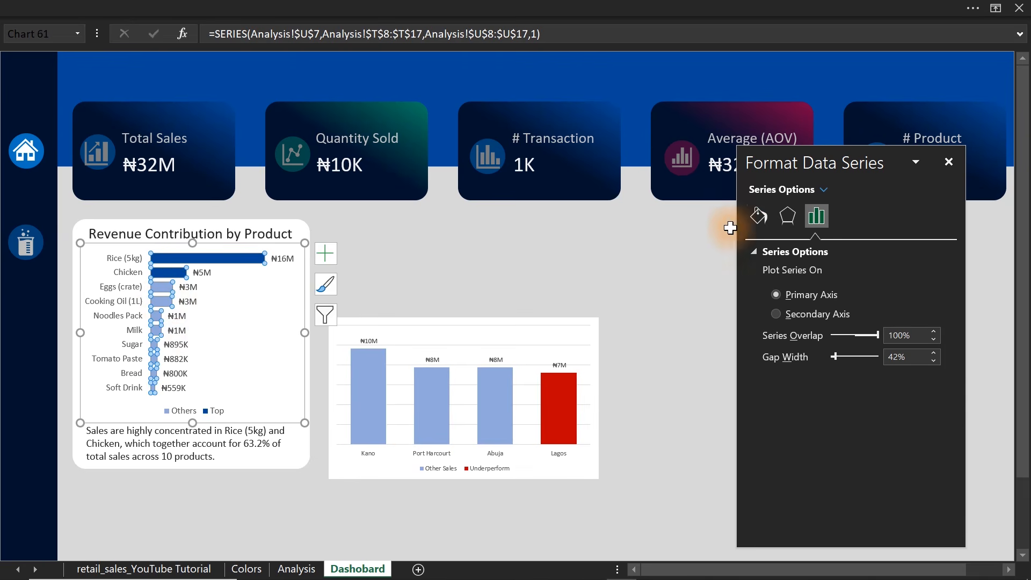
click(758, 221)
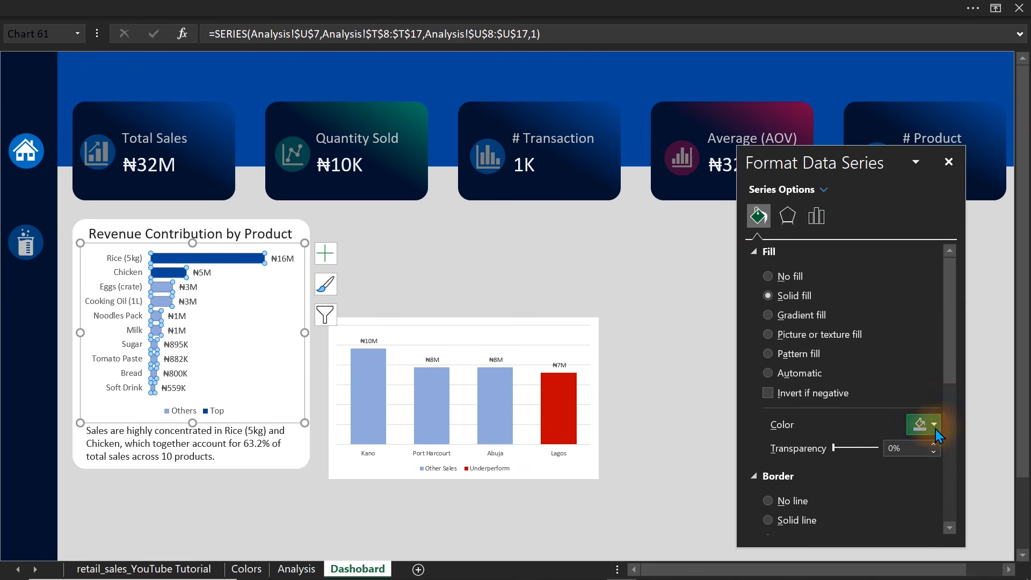
click(934, 427)
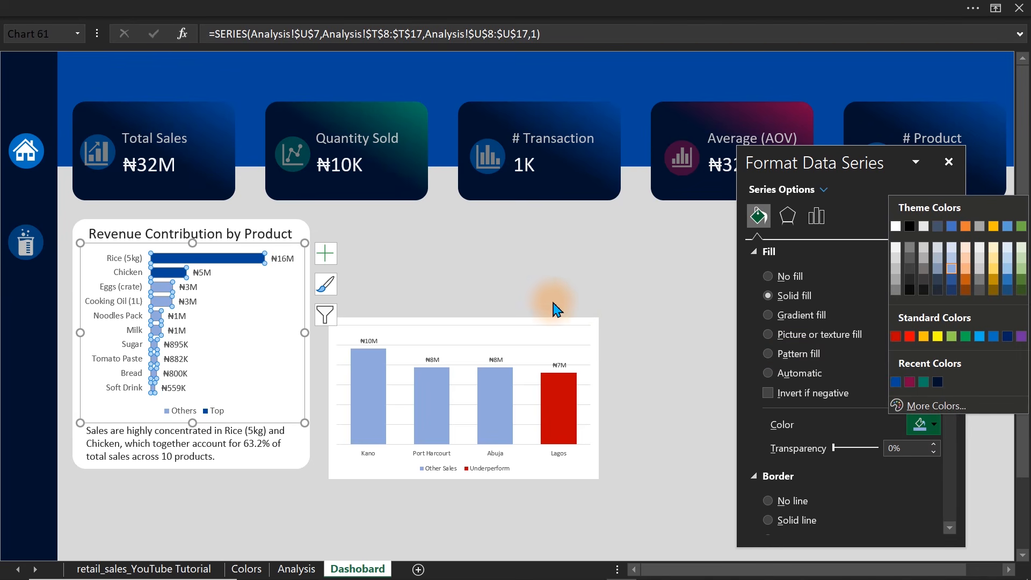
click(547, 334)
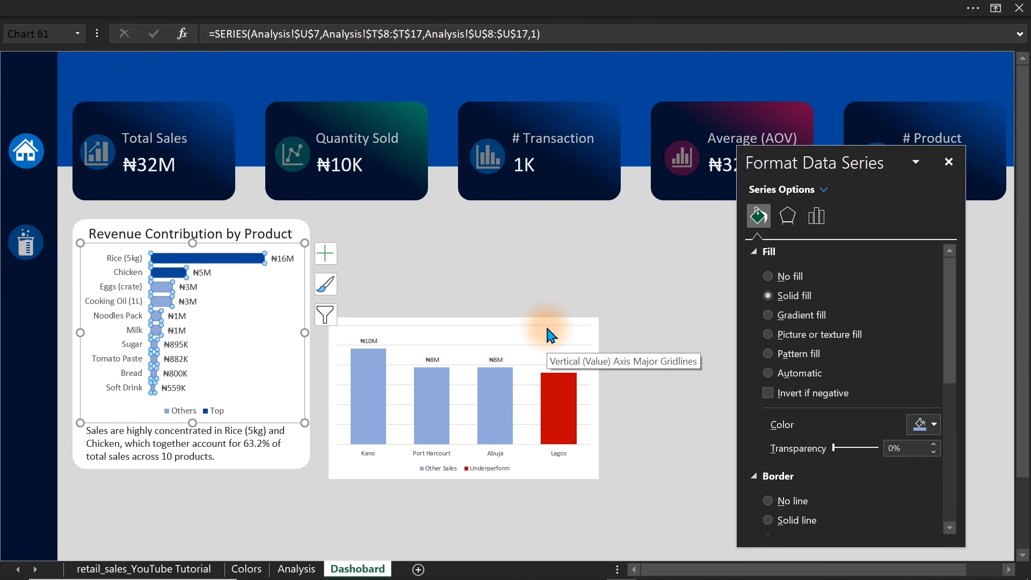
Set the font size of the region chart's data labels to 12.
click(489, 356)
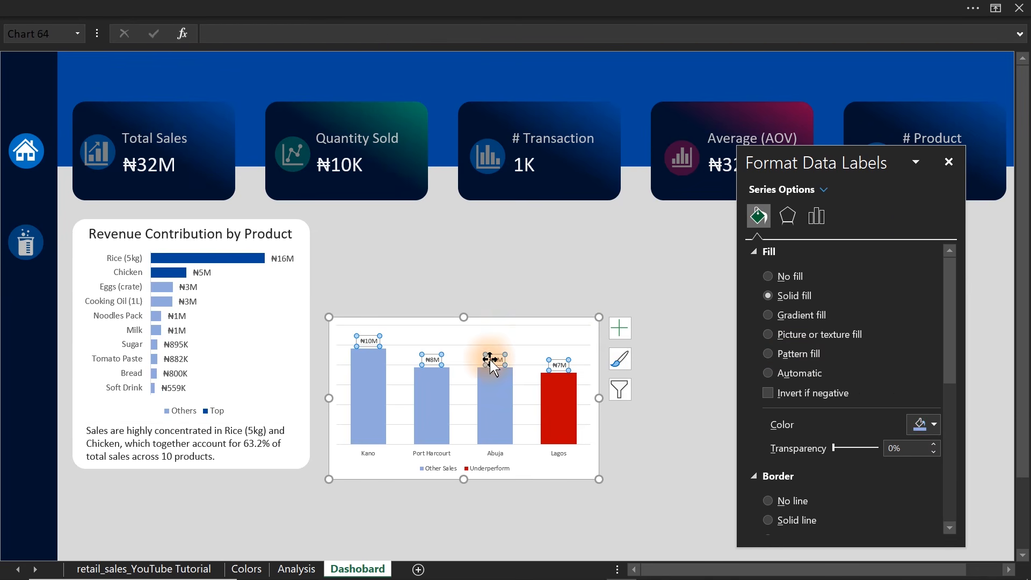
click(168, 12)
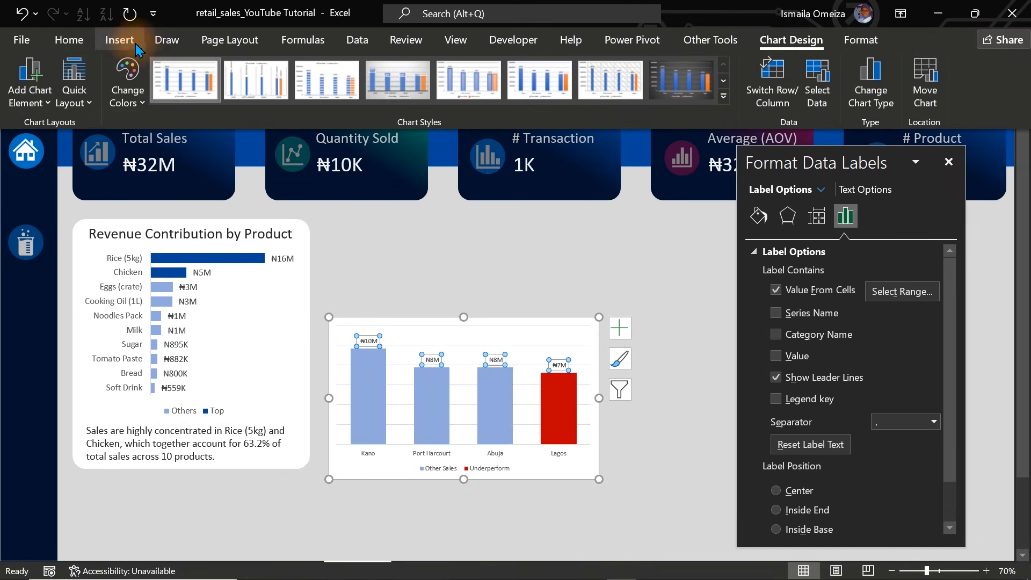
click(75, 45)
click(220, 73)
click(221, 73)
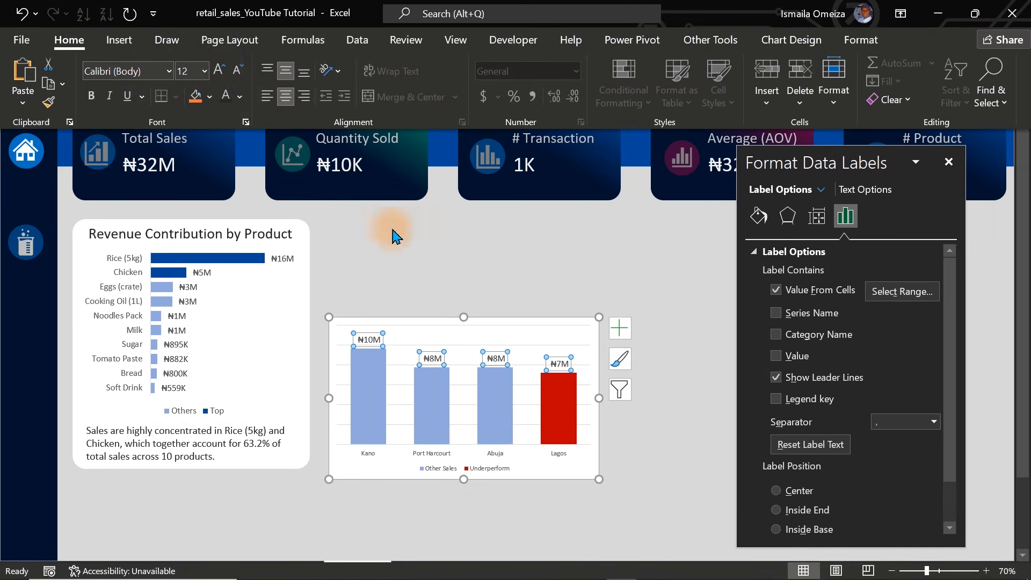
key(ctrl+shift+F1)
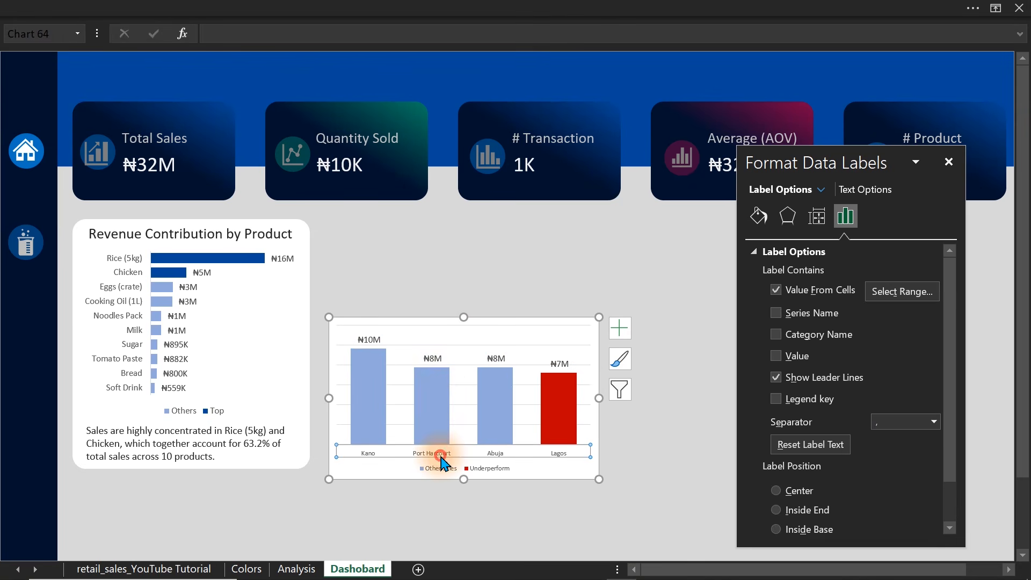
Set the font size of the region names on the region chart's horizontal axis to 12.
click(440, 455)
click(249, 17)
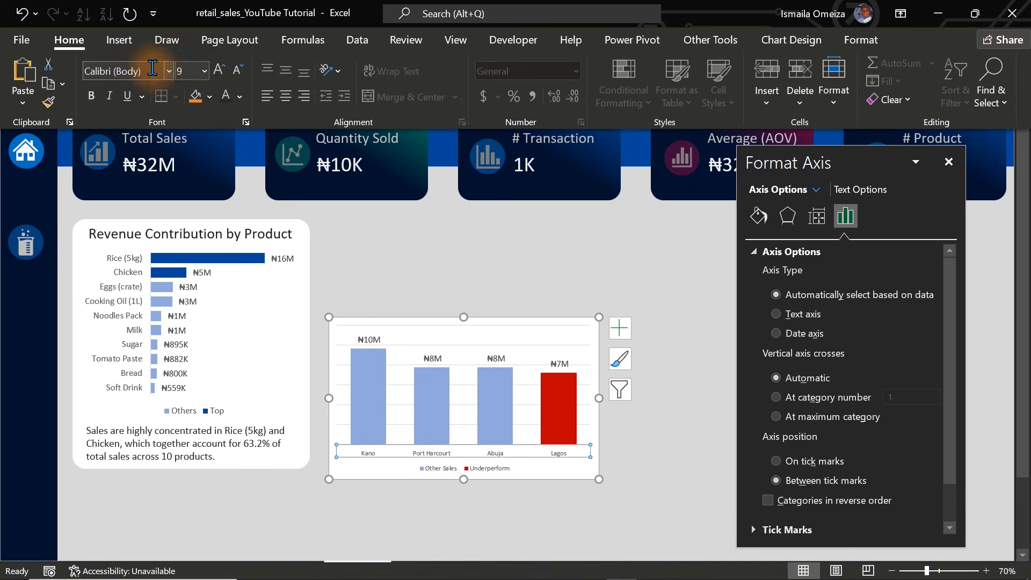
click(215, 77)
click(215, 78)
click(215, 78)
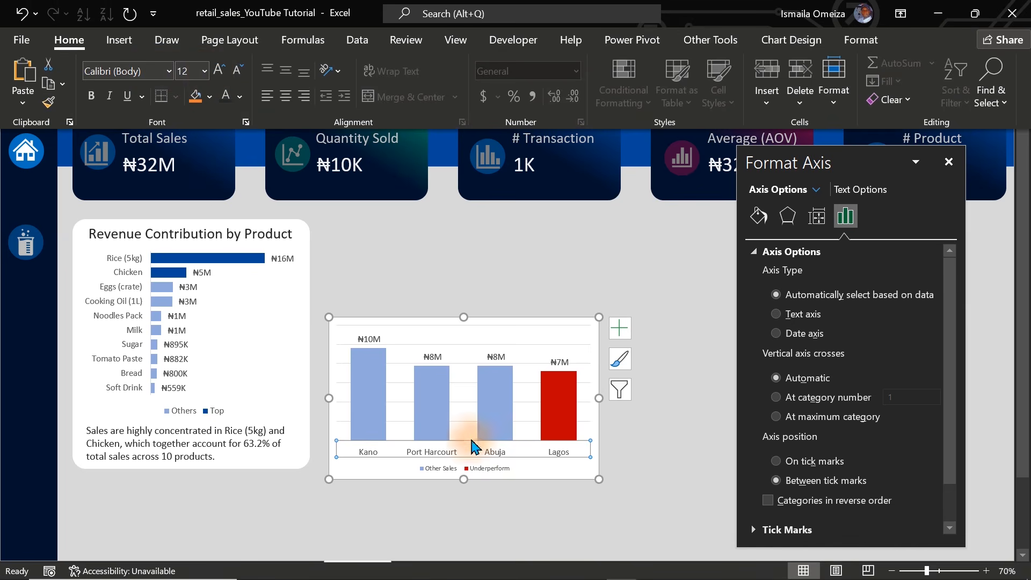
Set the font size of the region chart's legend to 14.
click(471, 470)
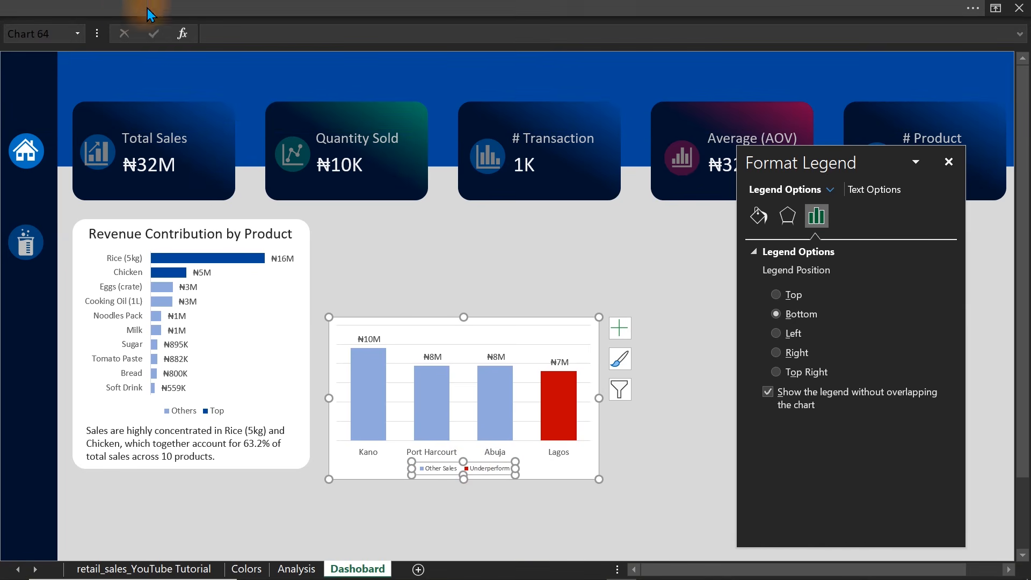
click(115, 8)
click(218, 76)
click(218, 77)
click(218, 76)
click(218, 76)
click(218, 77)
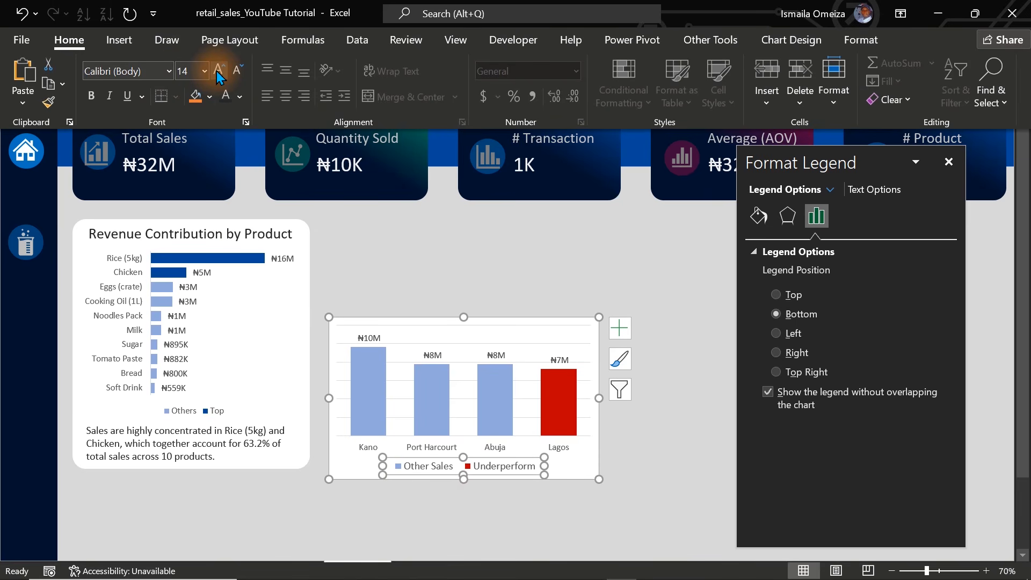
Reduce the font size of the region chart's legend to 12.
click(238, 75)
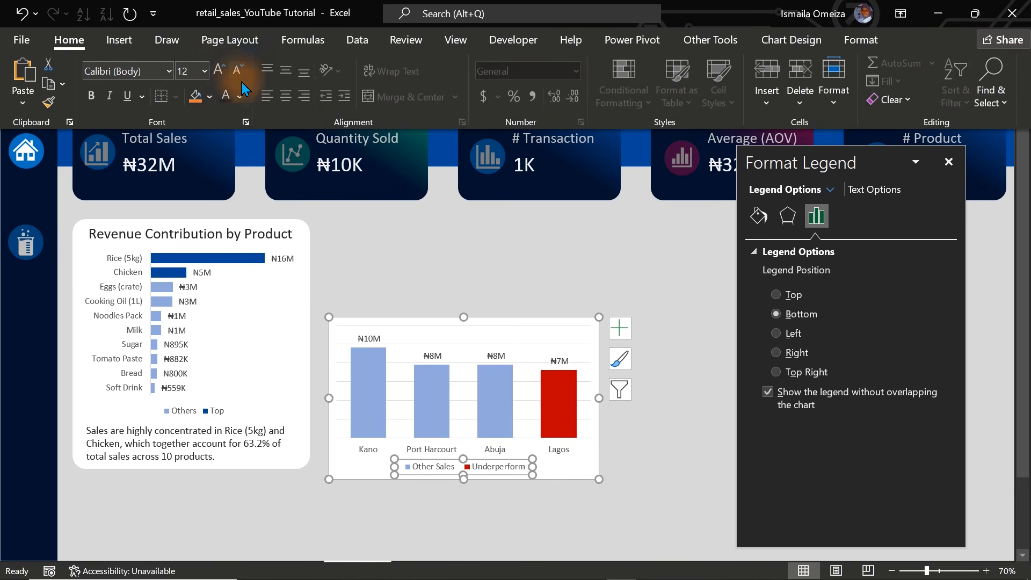
click(397, 250)
click(401, 252)
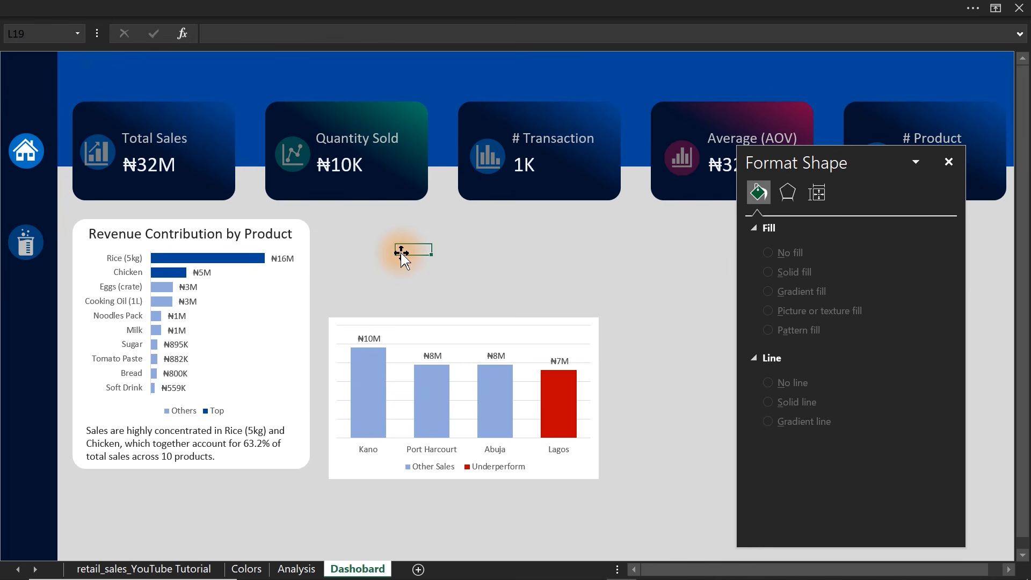
Move the region chart lower on the dashboard and copy the product chart's white rounded card into the space beside it.
click(406, 321)
drag(406, 321, 423, 403)
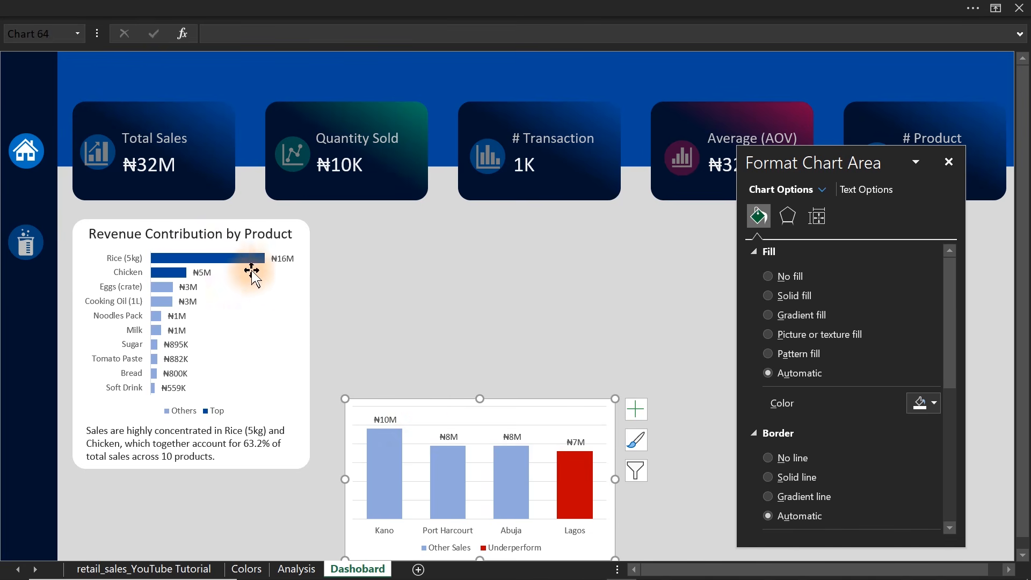
click(313, 300)
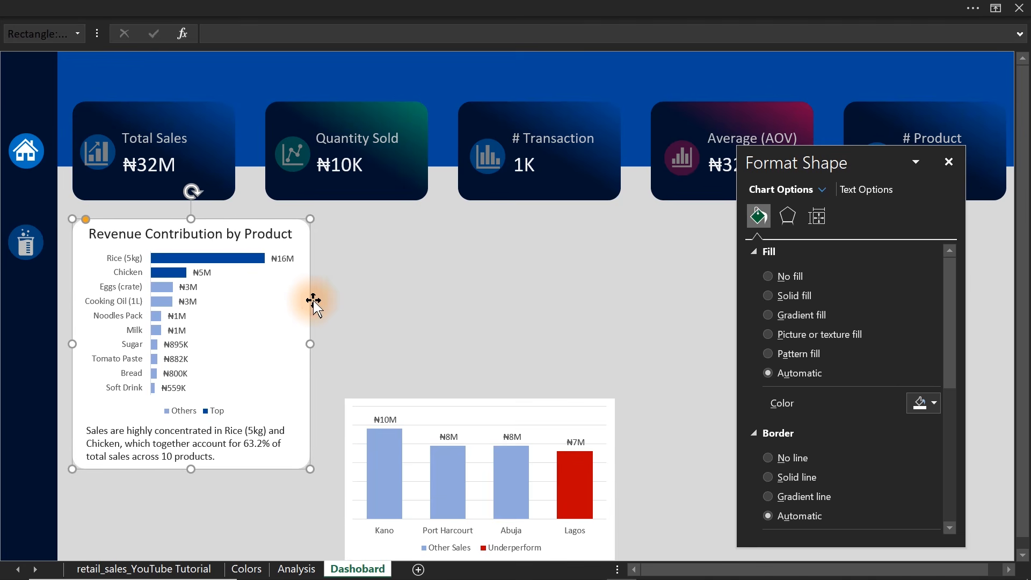
drag(313, 301, 564, 298)
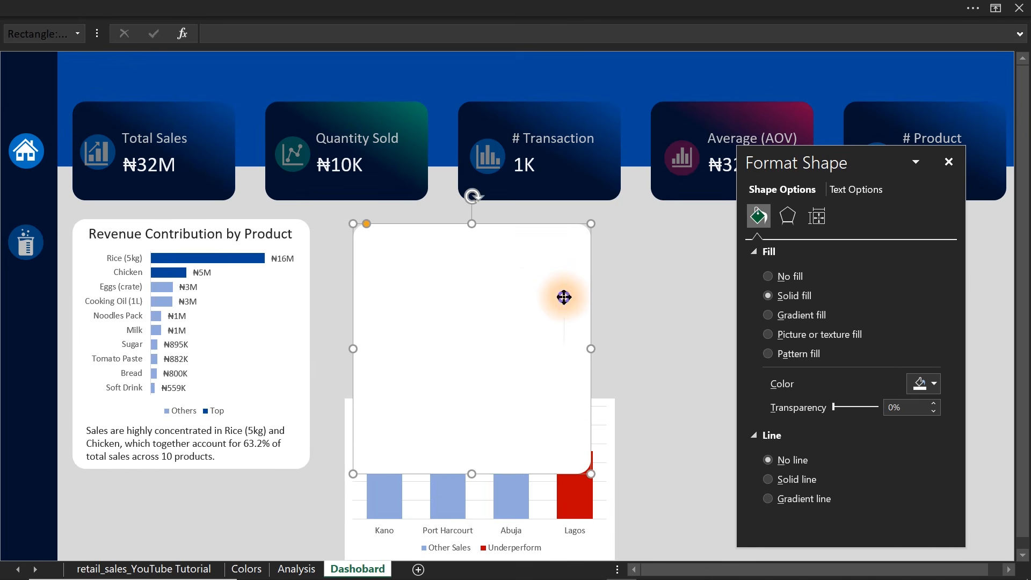
Send the copied card to the back and place it next to the product card, with the region chart moved clear of it.
right_click(563, 297)
click(610, 367)
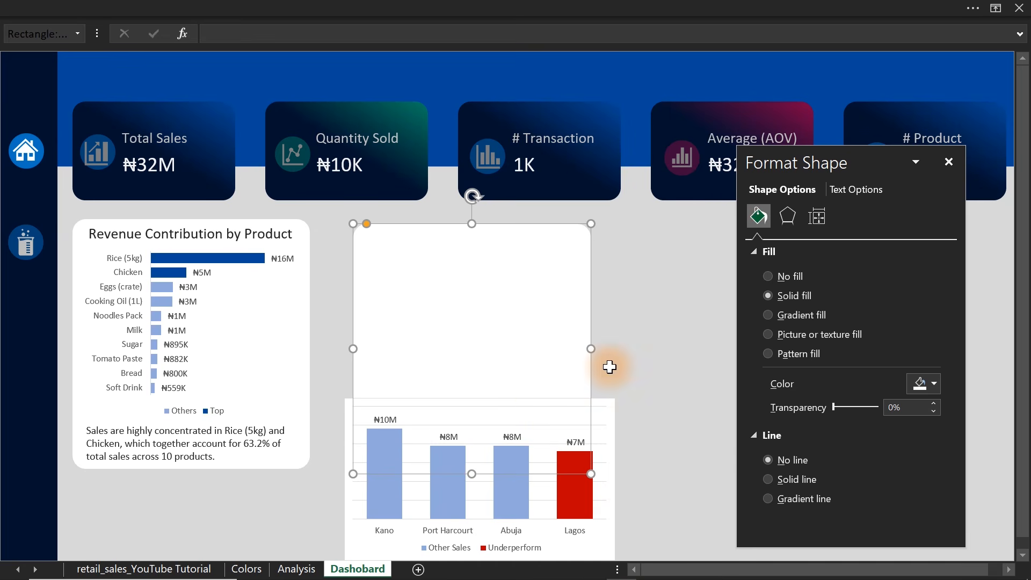
drag(613, 439, 894, 367)
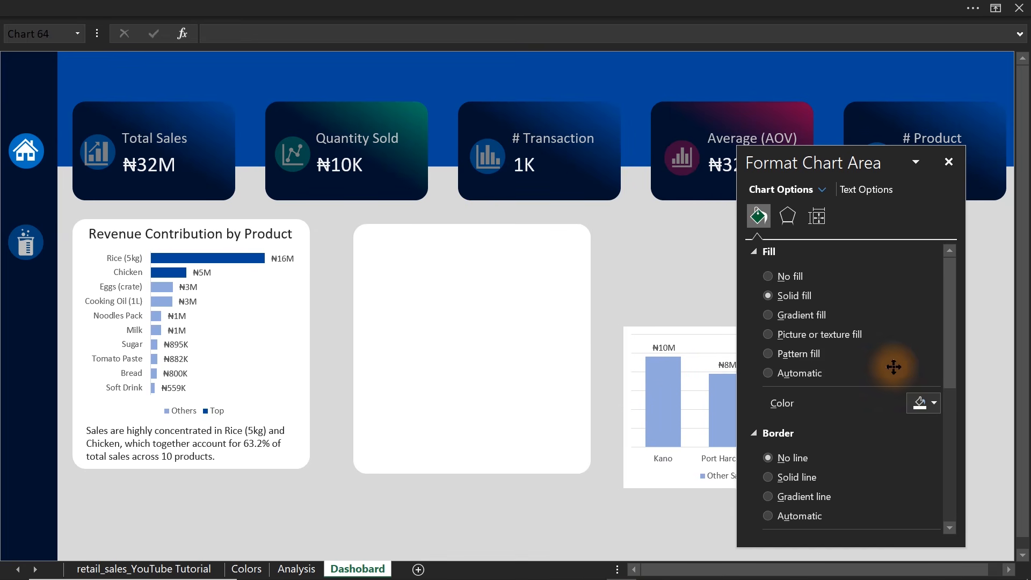
click(520, 345)
drag(520, 345, 473, 361)
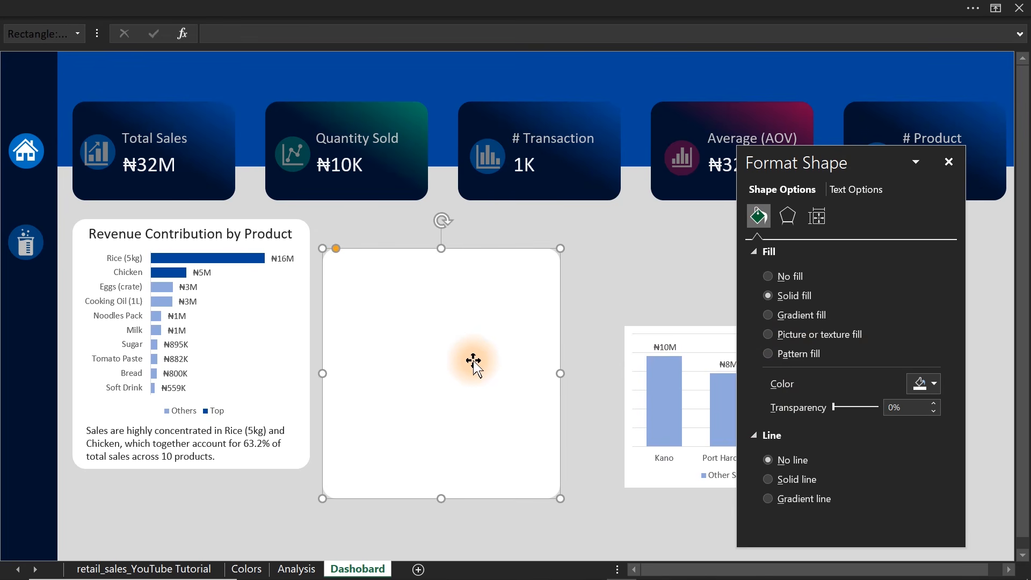
Align the top edges of the product card and the empty copied card.
ctrl+click(79, 270)
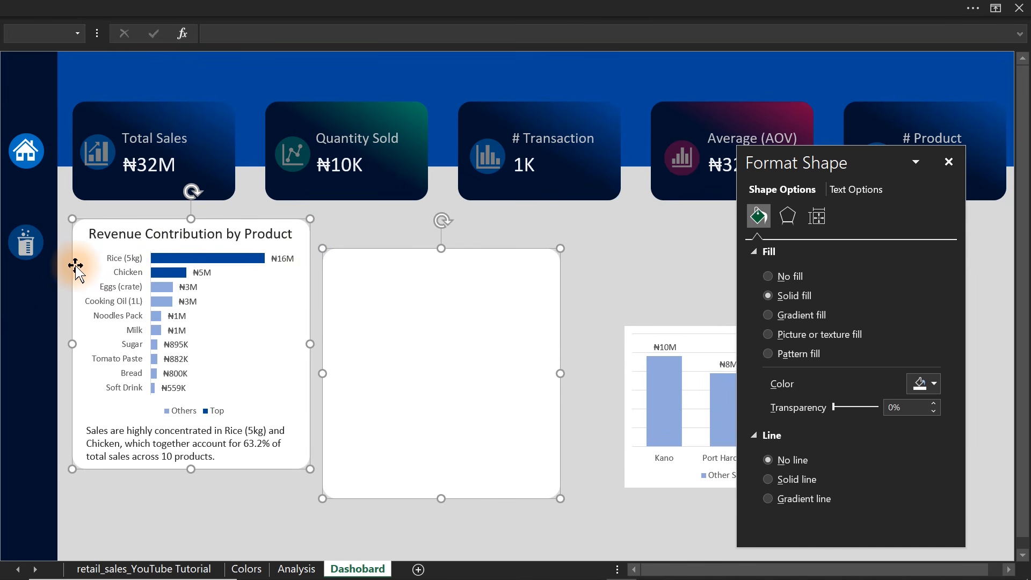
click(483, 4)
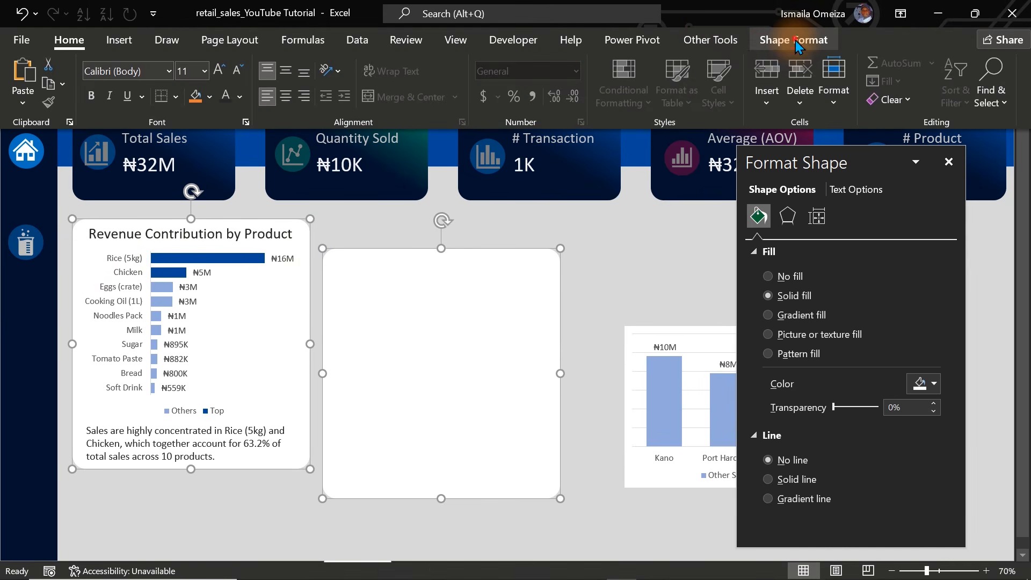
click(794, 41)
click(896, 64)
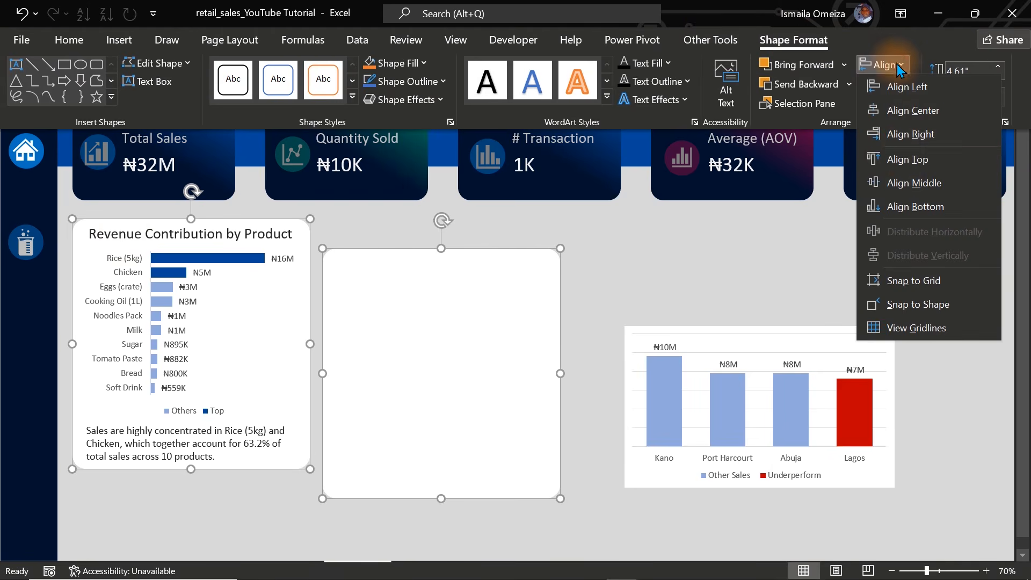
click(907, 160)
click(582, 251)
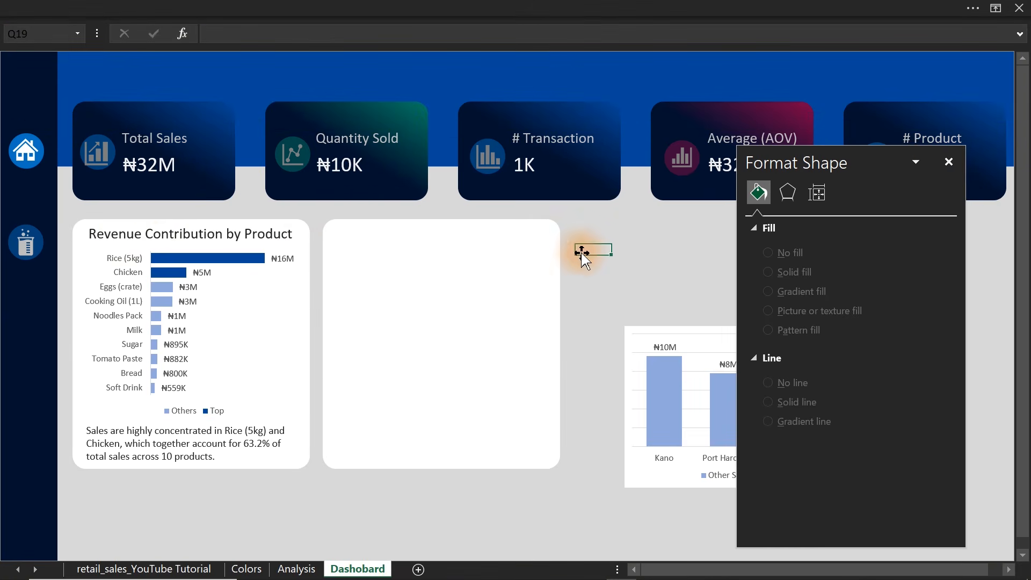
Move the region chart onto the empty card and shrink it to the card's width and a shorter height, leaving room for a title.
click(371, 257)
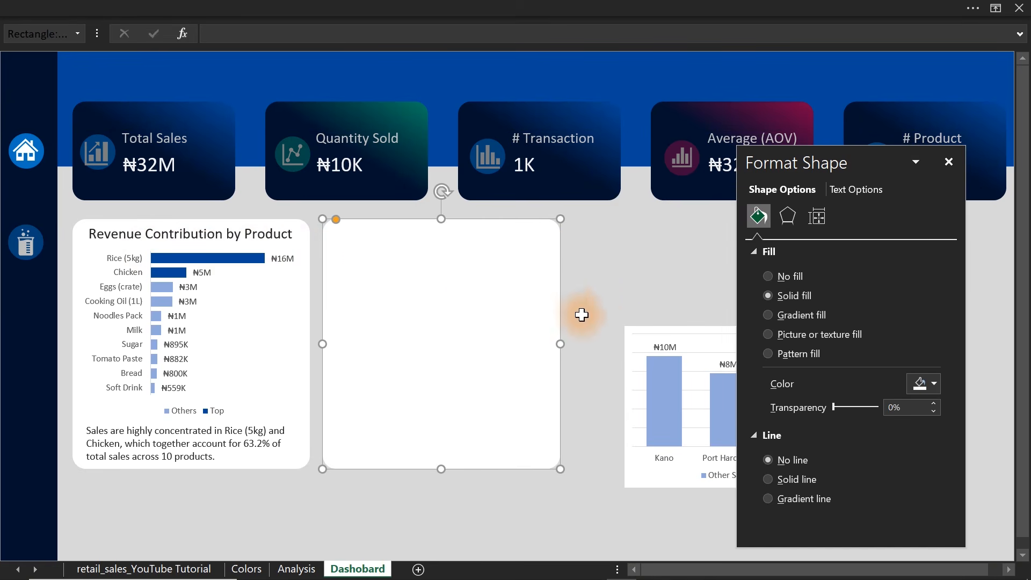
click(665, 333)
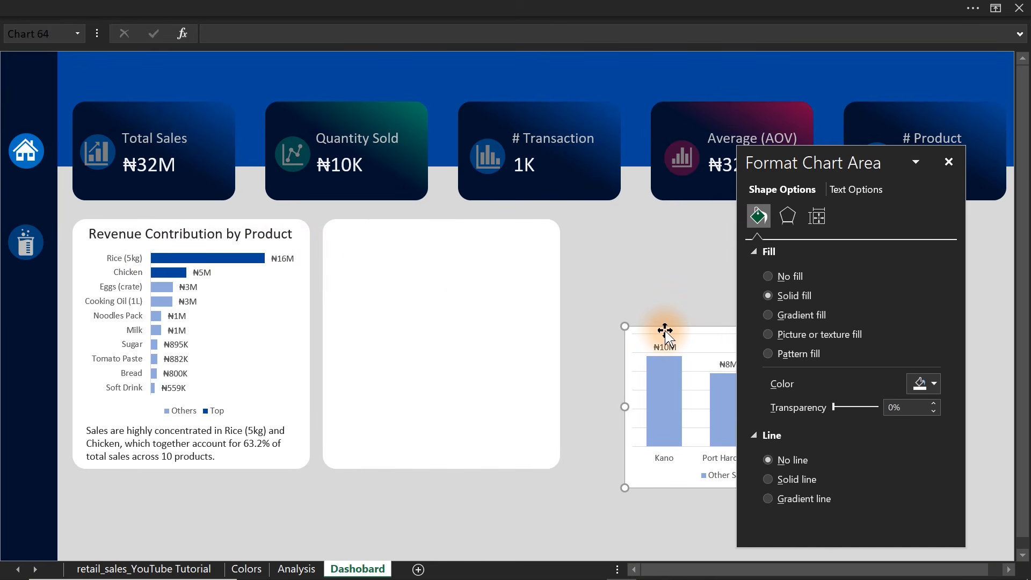
drag(665, 331, 367, 254)
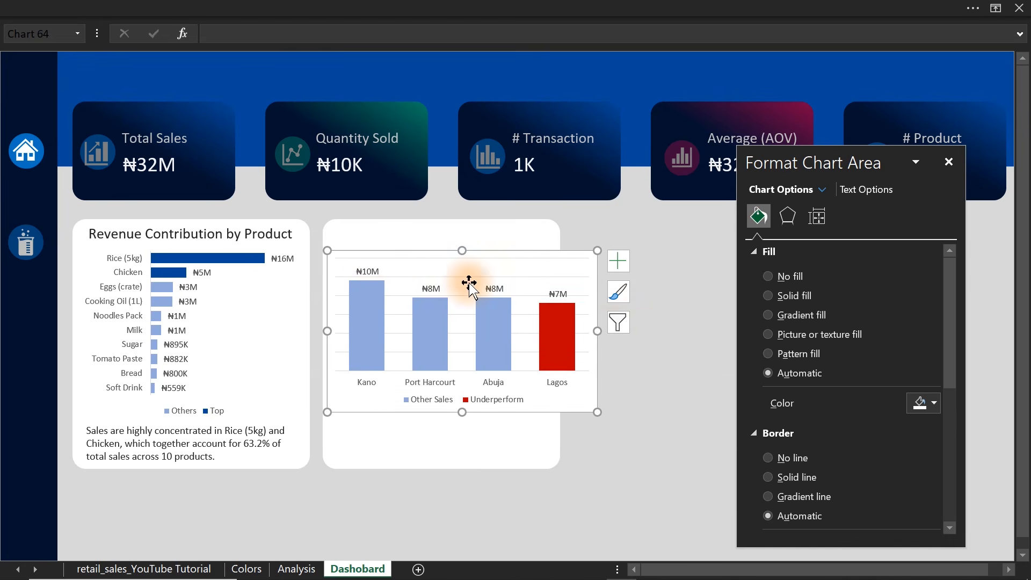
drag(596, 328, 557, 333)
drag(442, 412, 444, 358)
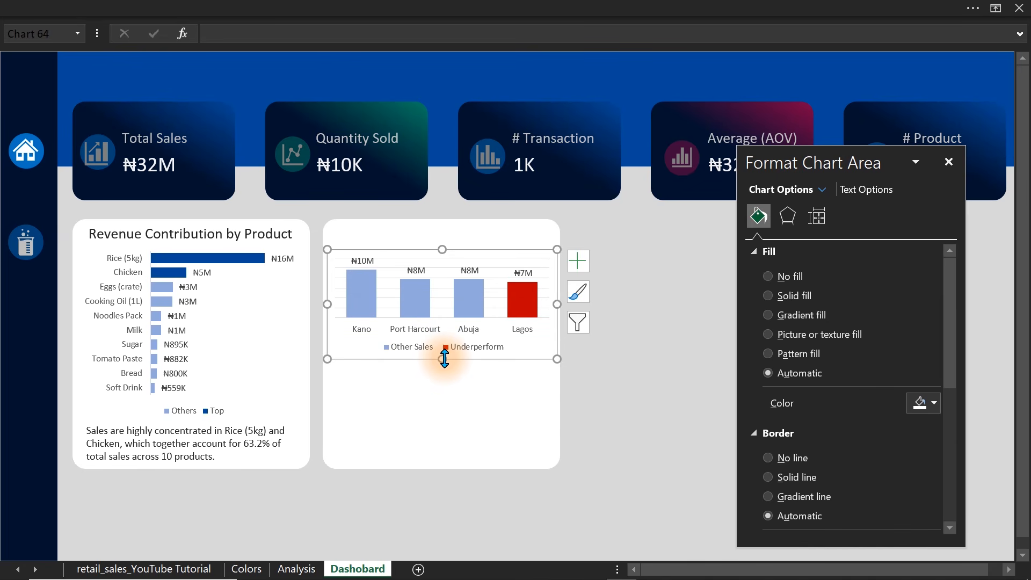
Remove the region chart's gridlines and give its chart area no fill and no border line.
click(578, 261)
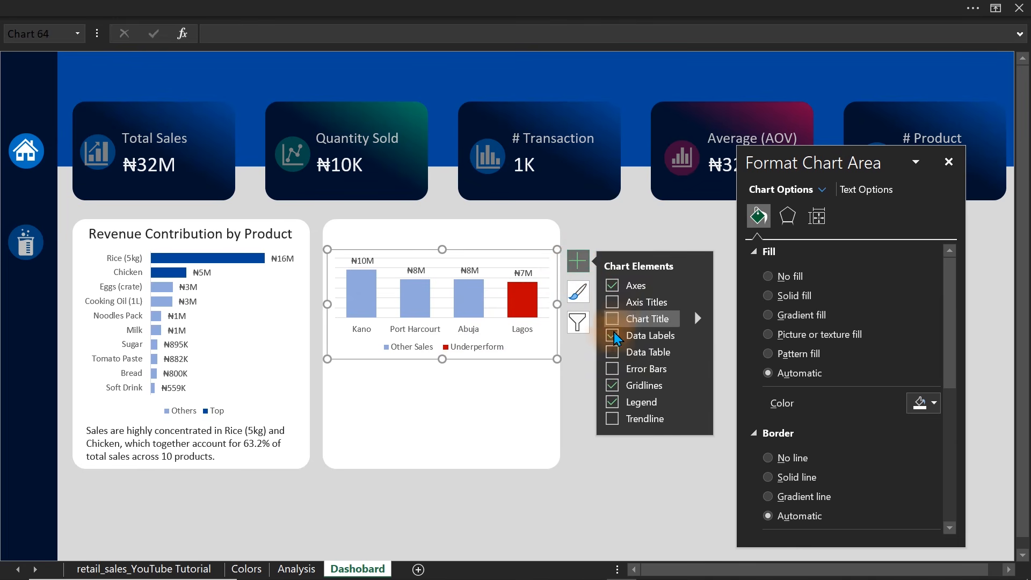
click(613, 385)
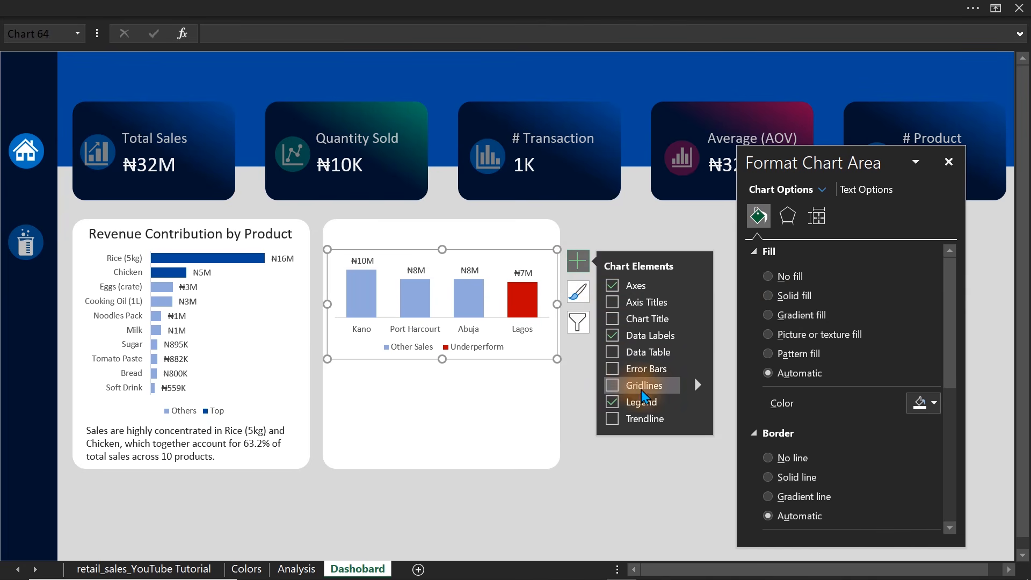
click(790, 277)
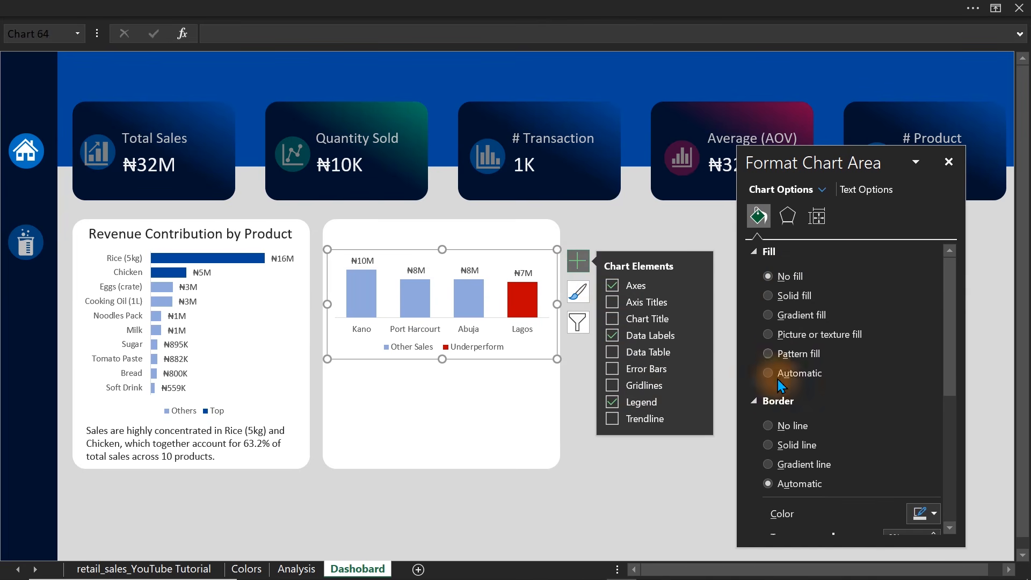
click(773, 426)
click(601, 446)
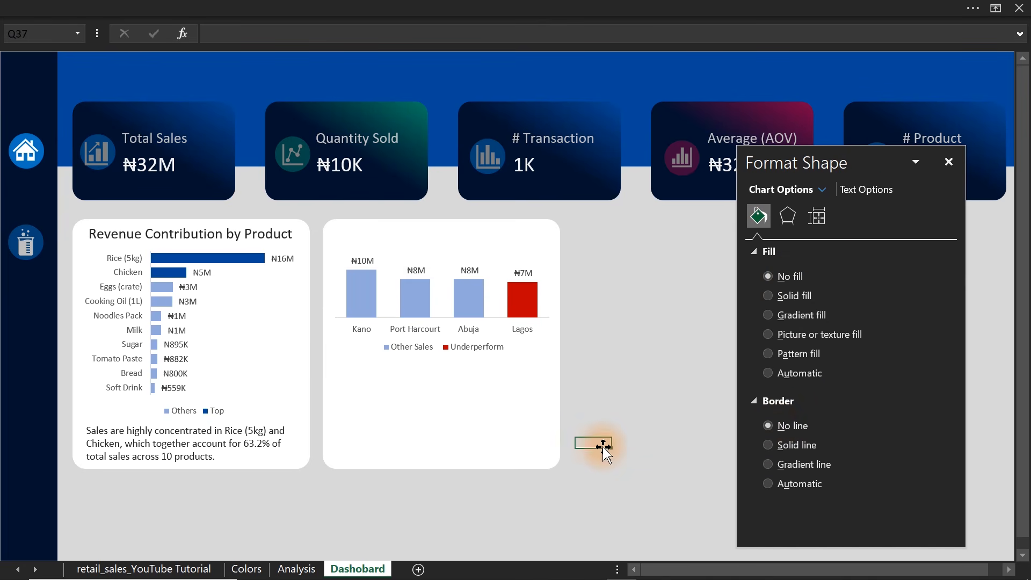
Reduce the font size of the "Revenue Contribution by Product" title to 16.
click(280, 235)
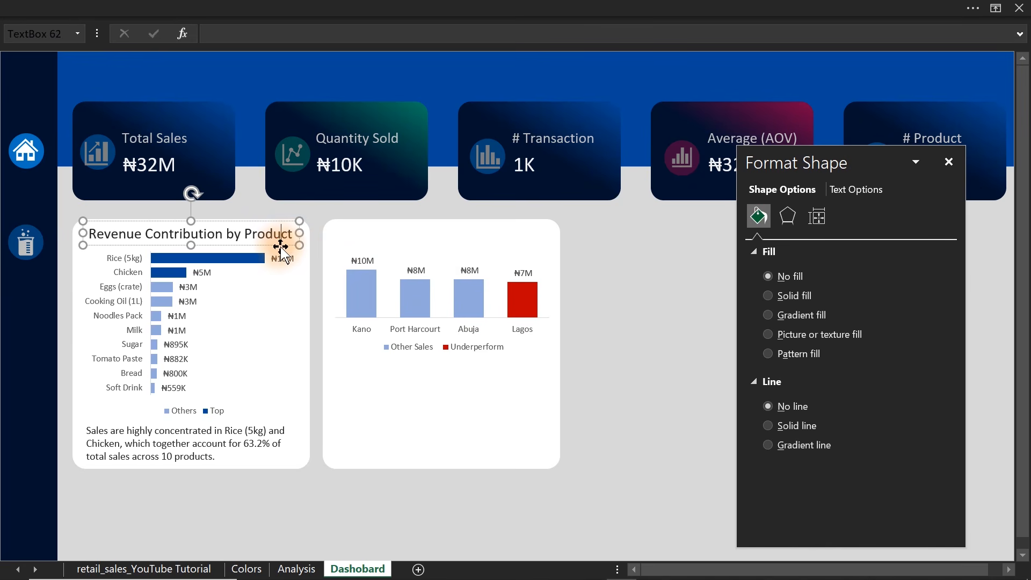
click(349, 5)
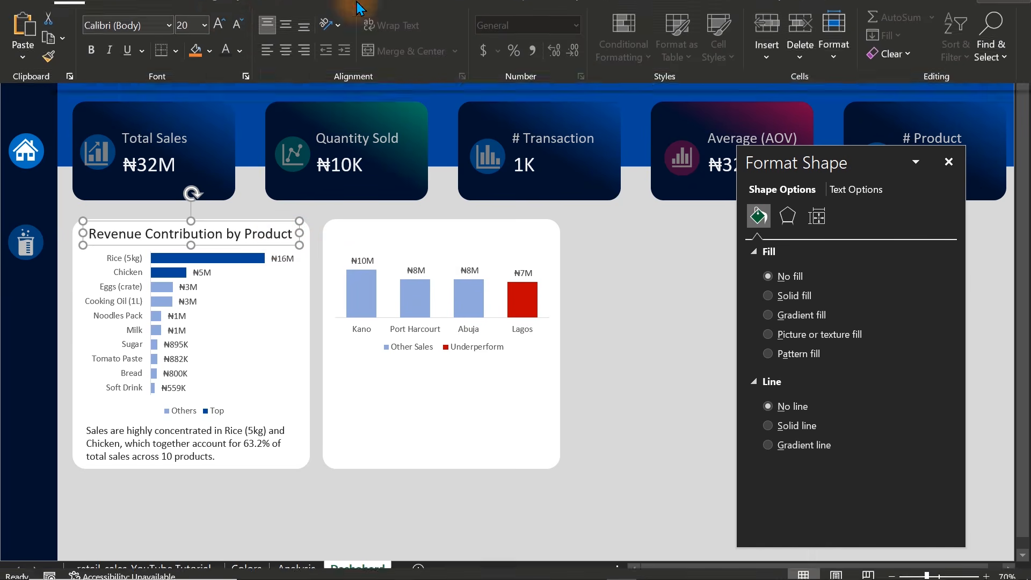
click(237, 75)
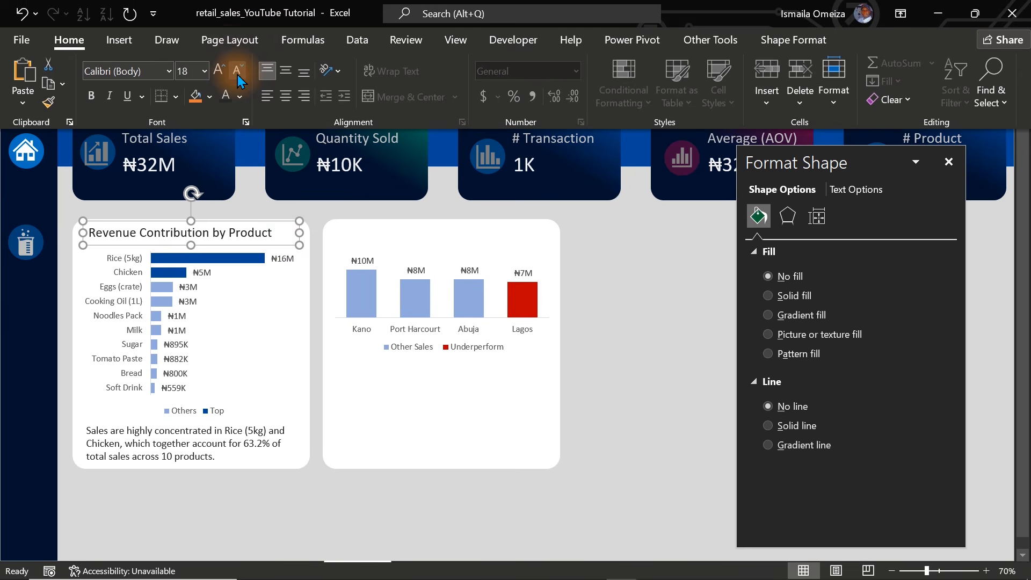
click(237, 75)
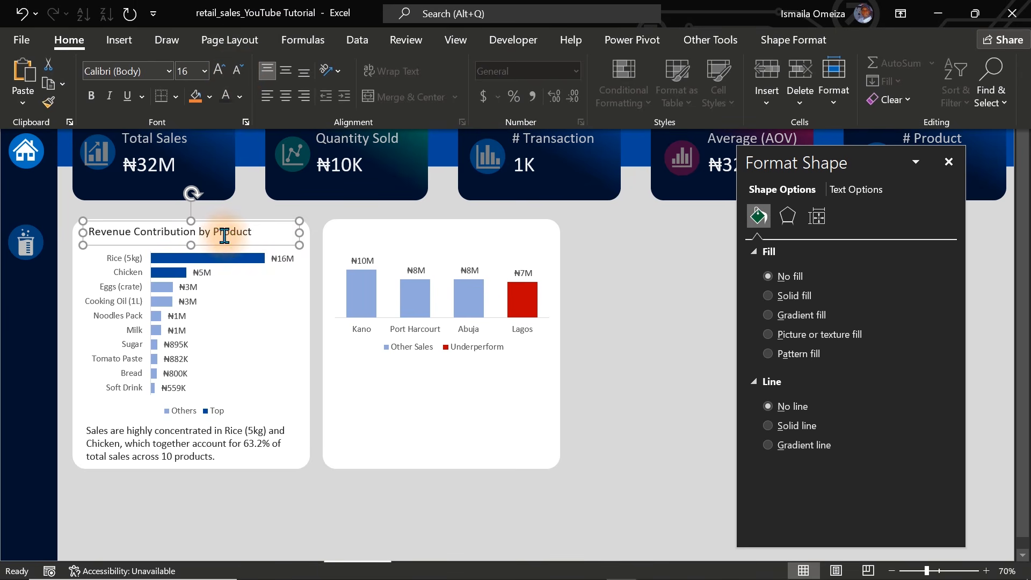
Duplicate the product chart's title, place the copy above the region chart, and change its text to "Revenue by rregion (Performance Focus)".
click(247, 246)
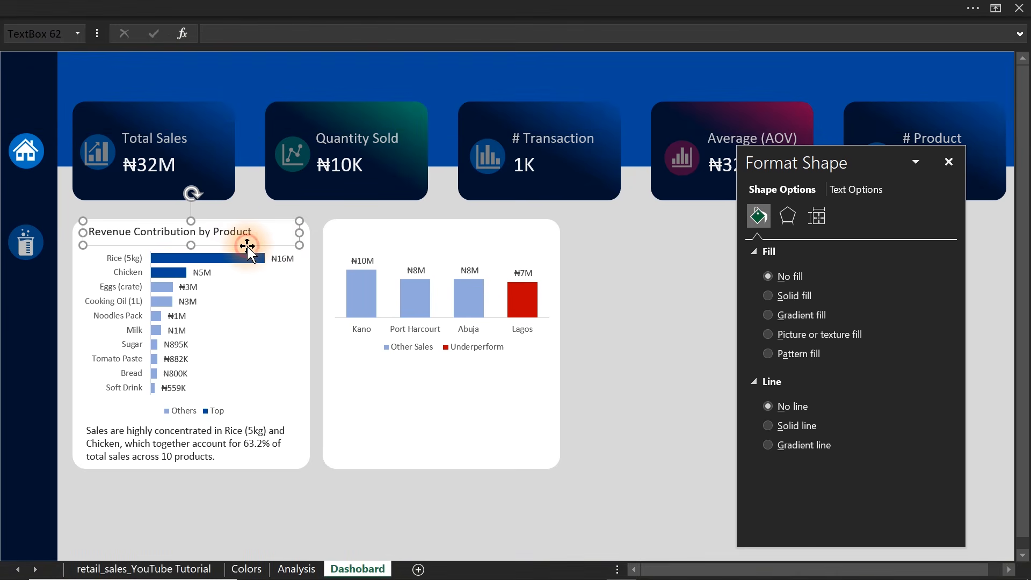
key(ctrl+d)
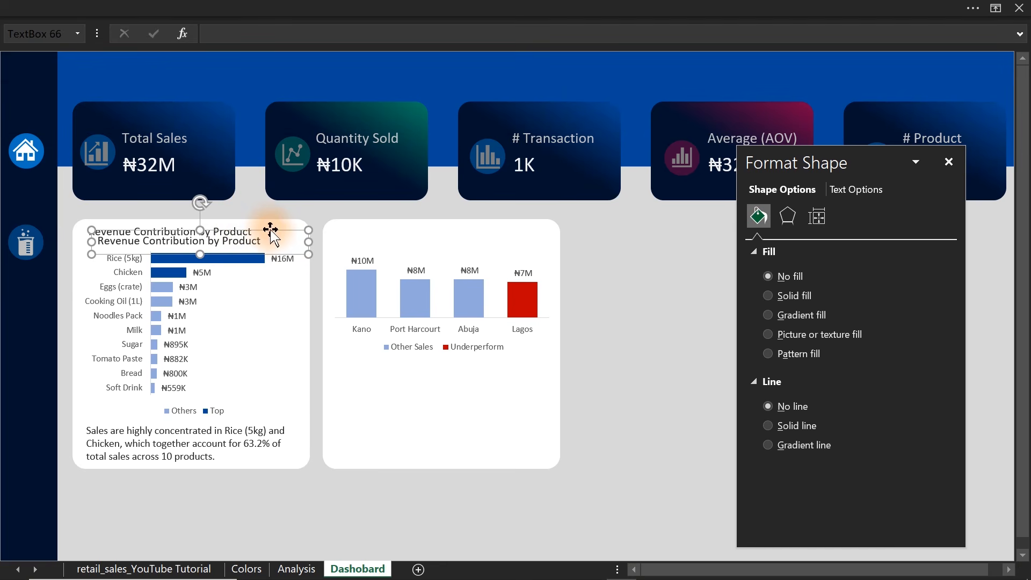
drag(272, 240, 263, 230)
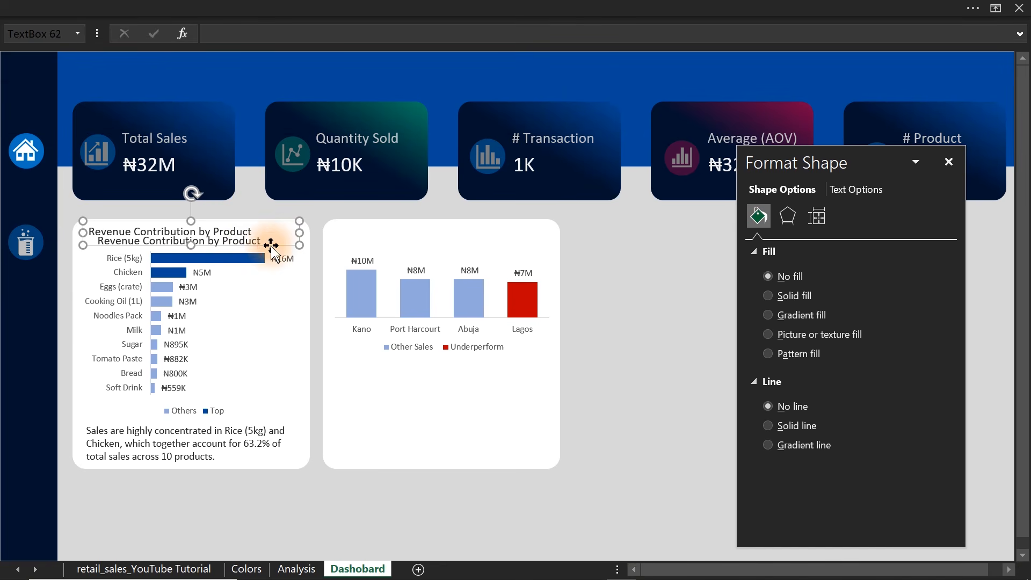
click(607, 247)
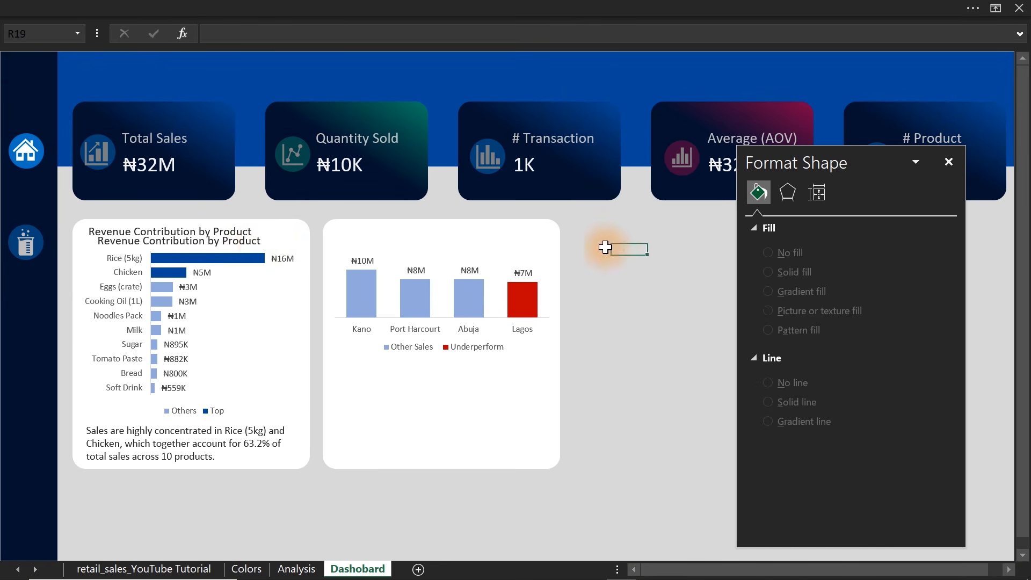
click(265, 247)
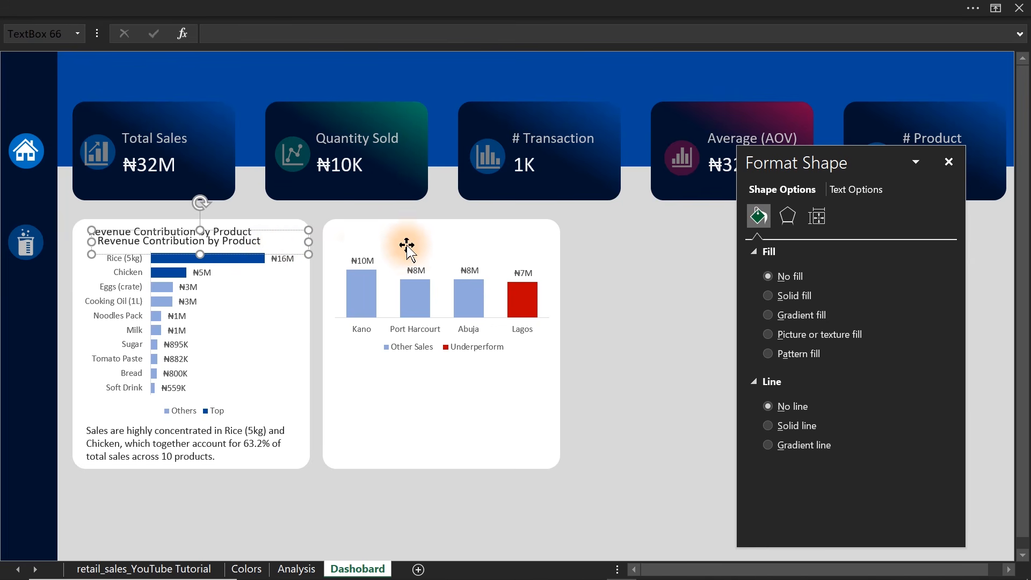
drag(286, 230, 528, 223)
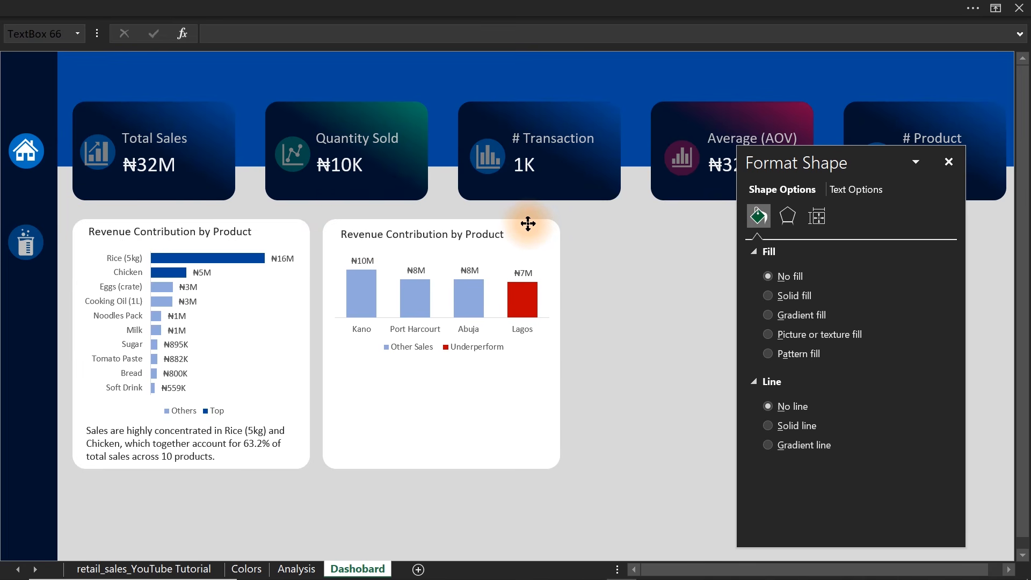
click(626, 248)
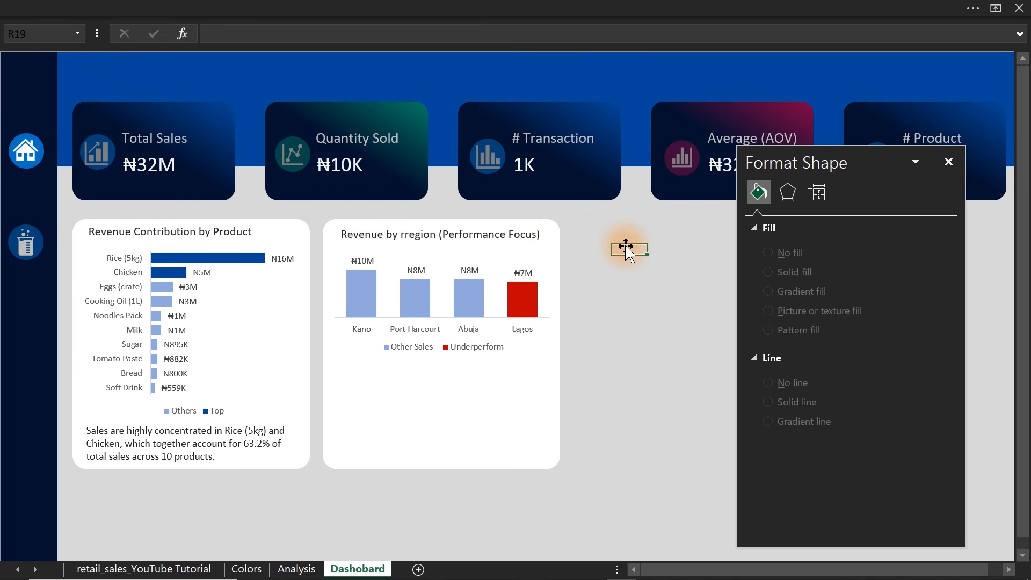
Select the product and region chart titles together and nudge both slightly down within their cards.
click(474, 239)
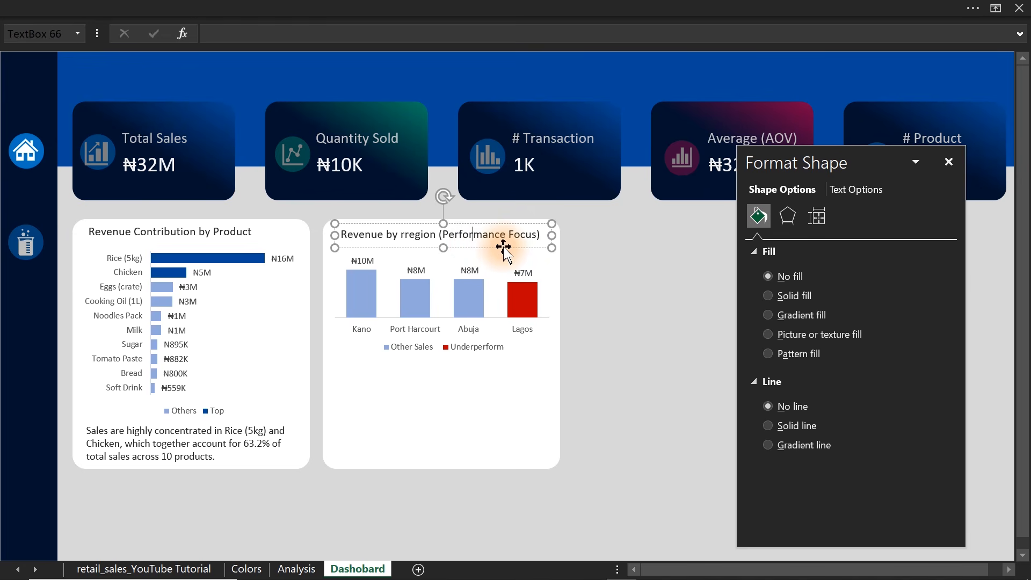
shift+click(247, 230)
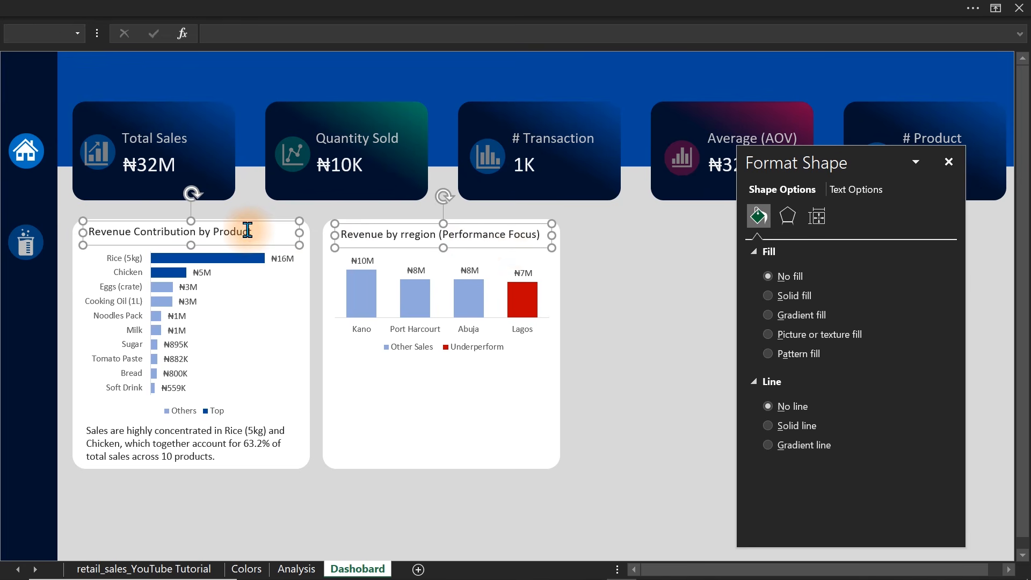
click(693, 249)
Shorten the region chart's card from its lower edge and place a copy of the product insight text box under the region chart.
click(384, 385)
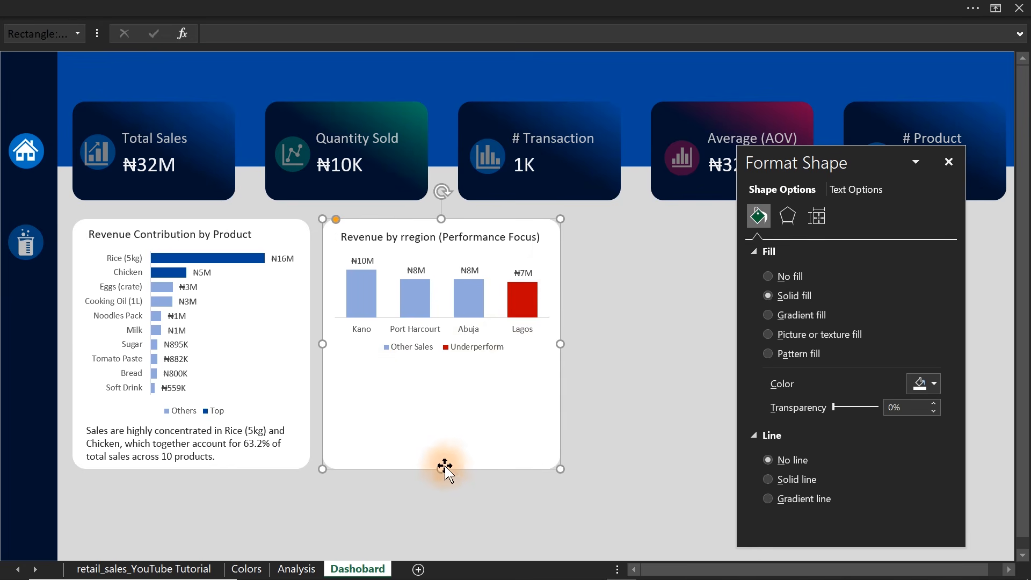
drag(445, 471, 439, 412)
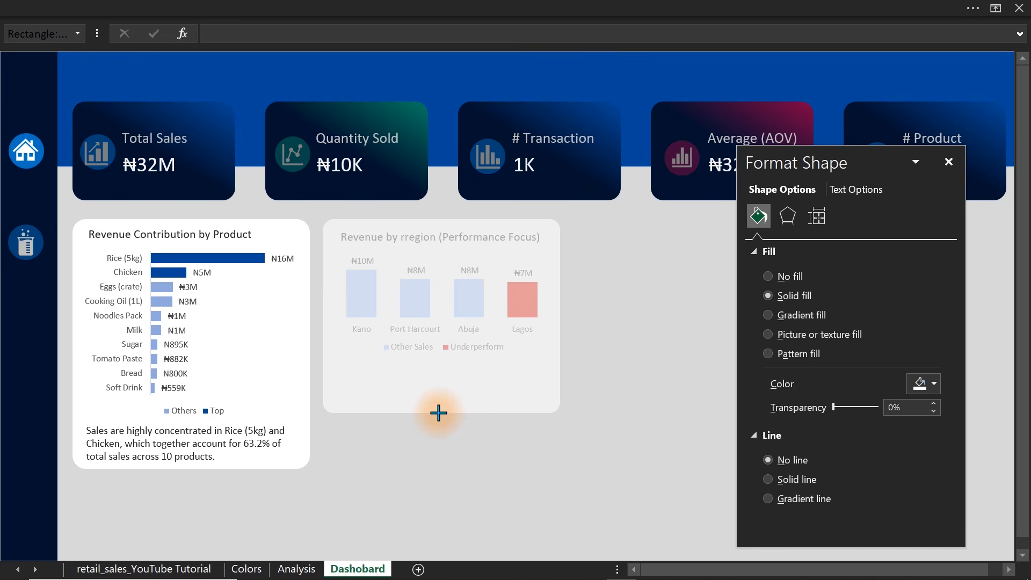
drag(438, 413, 439, 412)
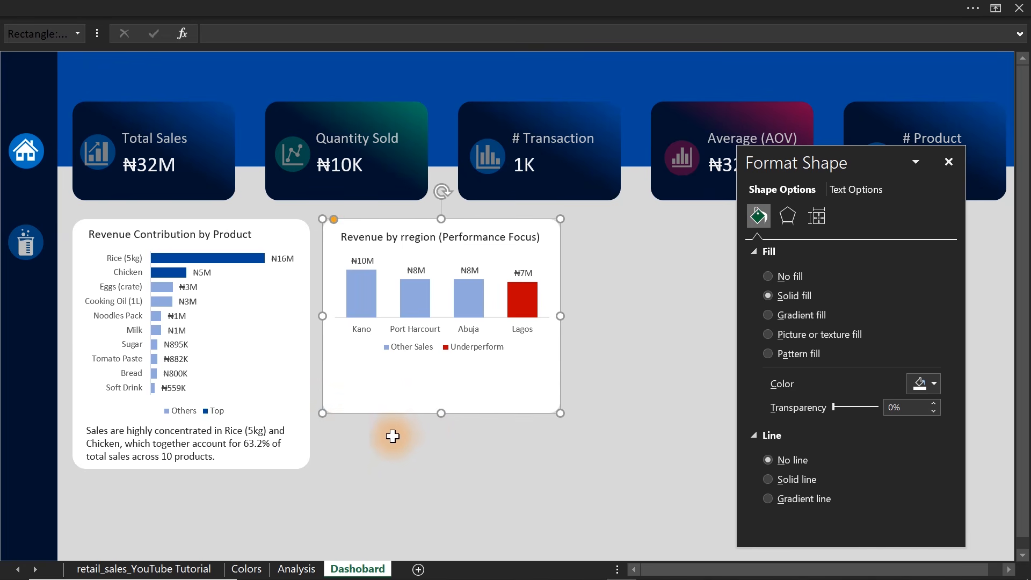
click(274, 443)
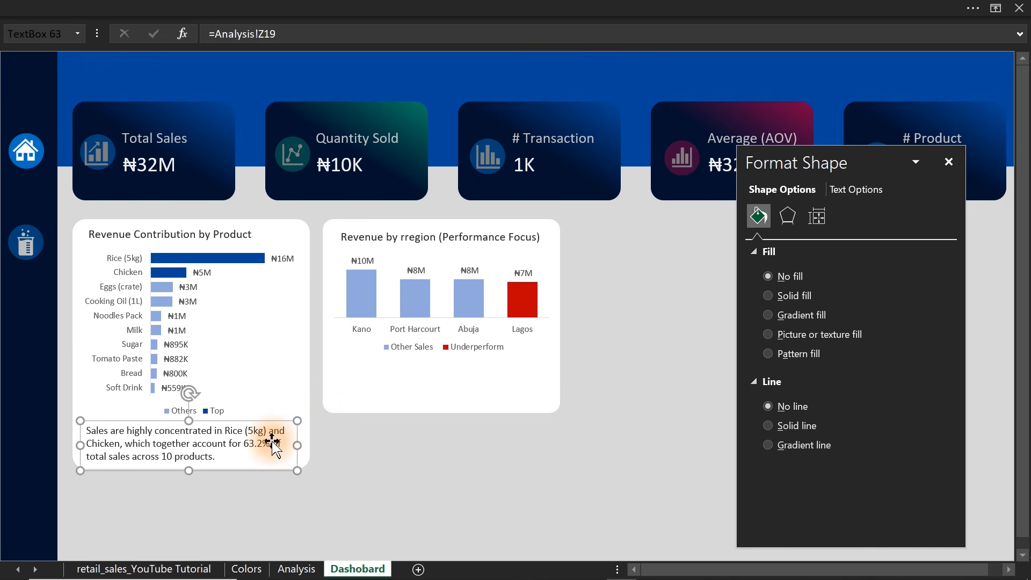
drag(273, 444, 494, 381)
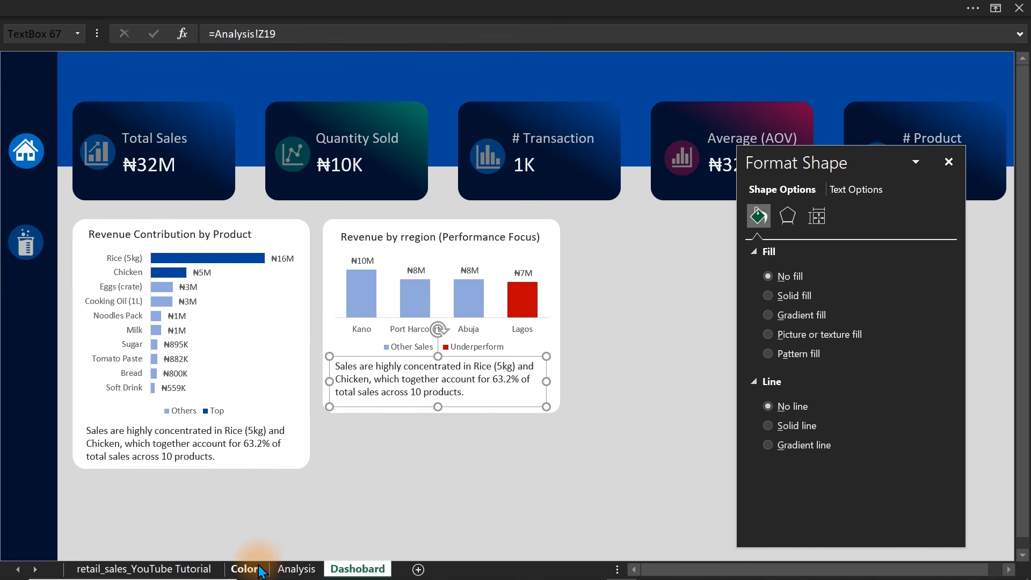
On the Analysis sheet, close the shape formatting pane and enter the heading "Lowest Region" in cell AL15.
click(295, 569)
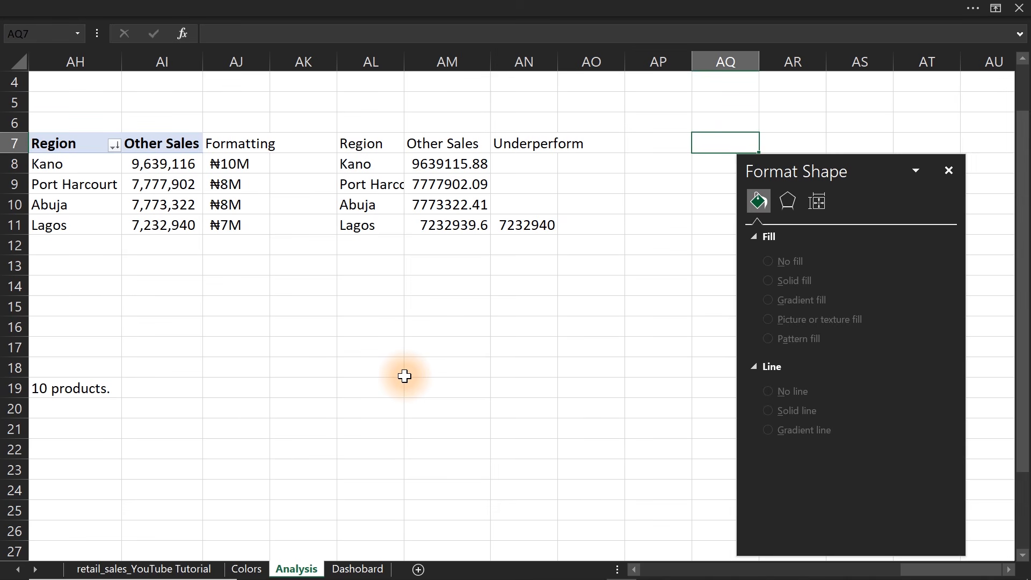
click(362, 324)
click(948, 170)
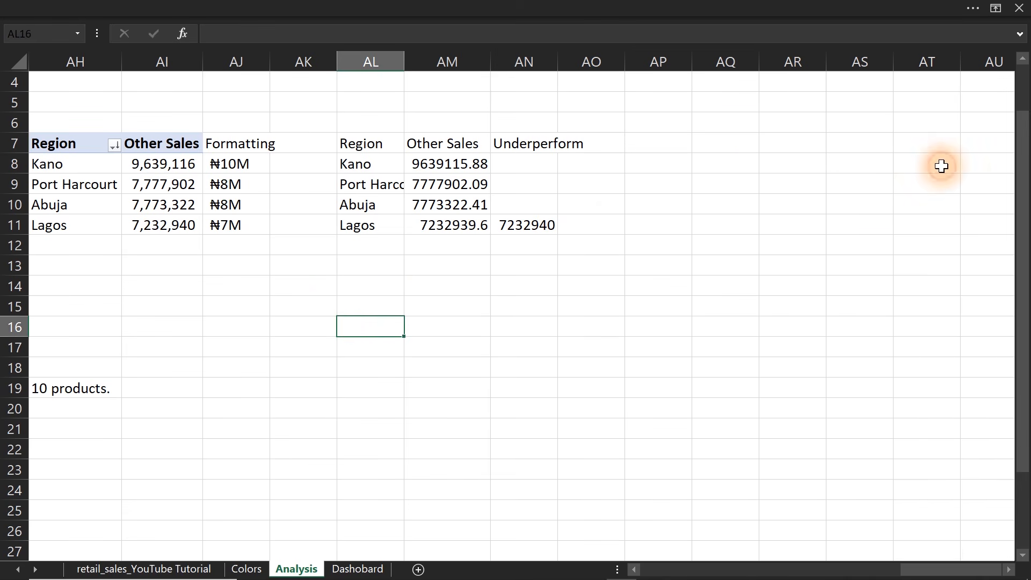
click(361, 304)
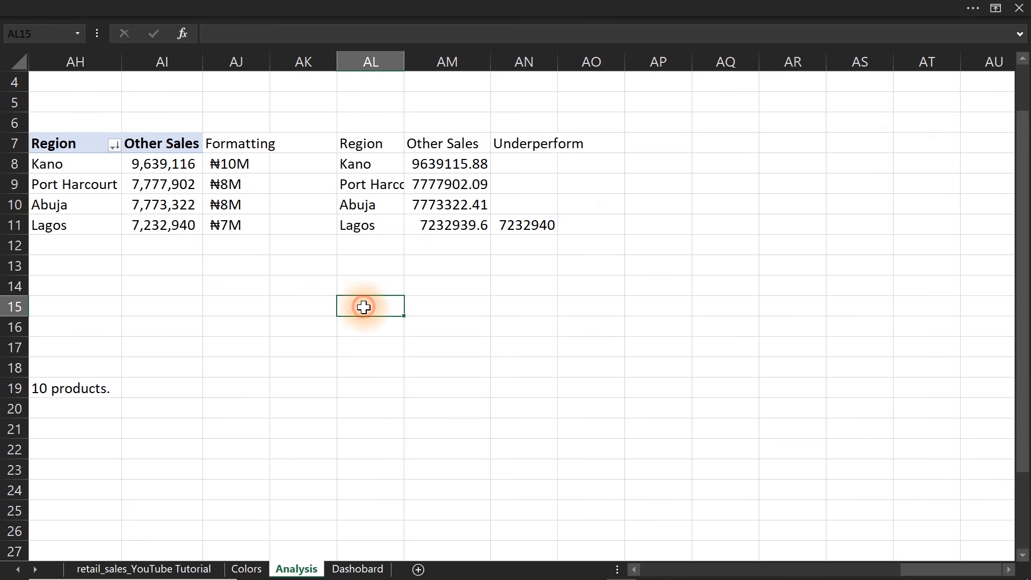
text(Lowest Region)
key(Return)
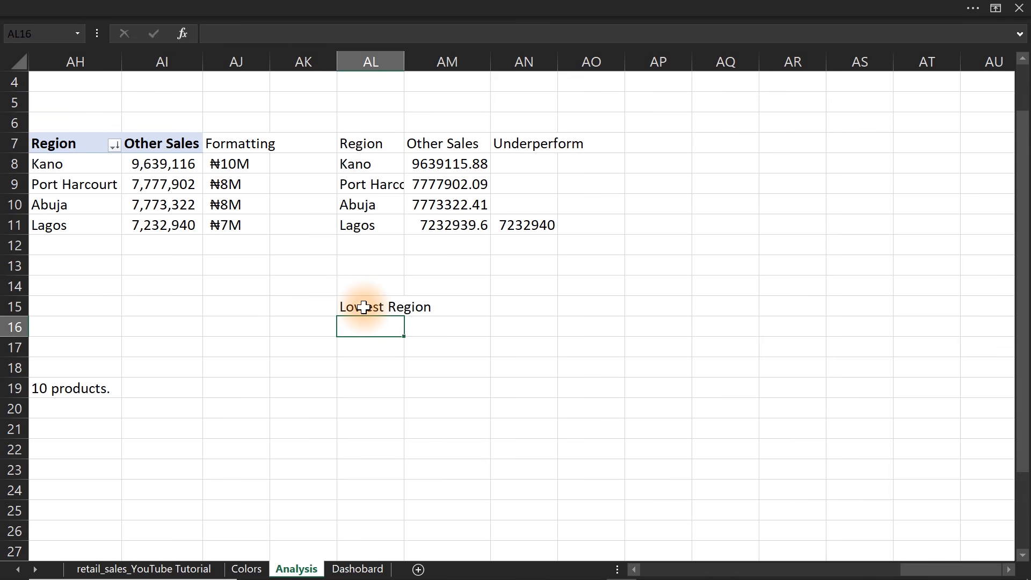
Enter the labels "Value", "Region", "All Sales" and "pct Contribution" in cells AL16 to AL19.
text(Value)
key(Return)
text(Region)
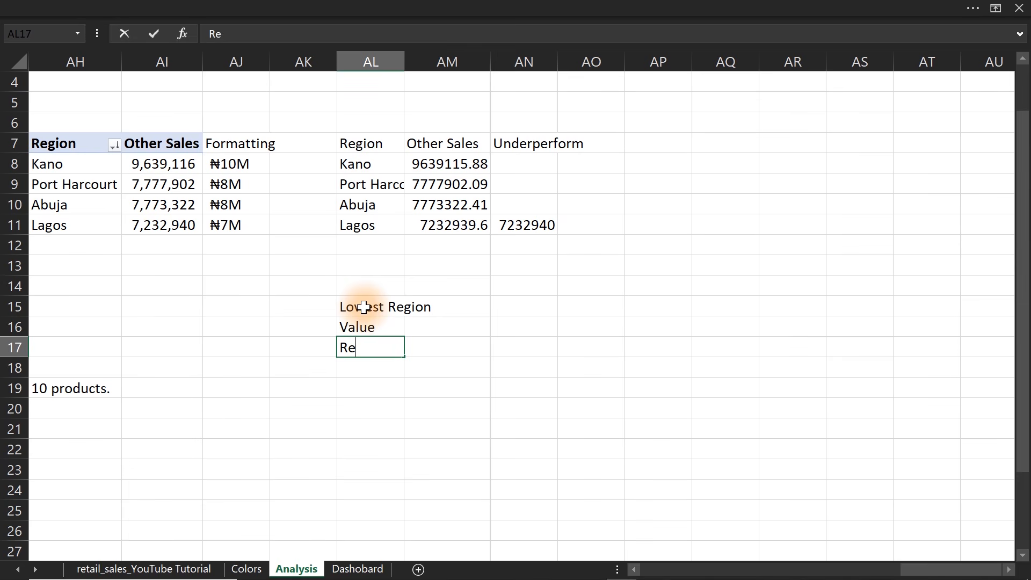
key(Return)
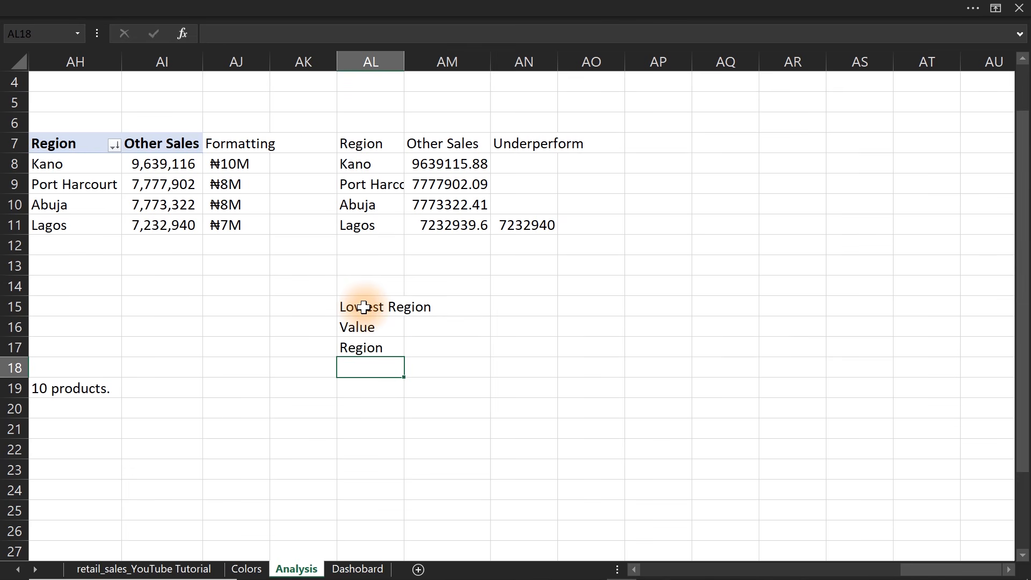
text(All Sales)
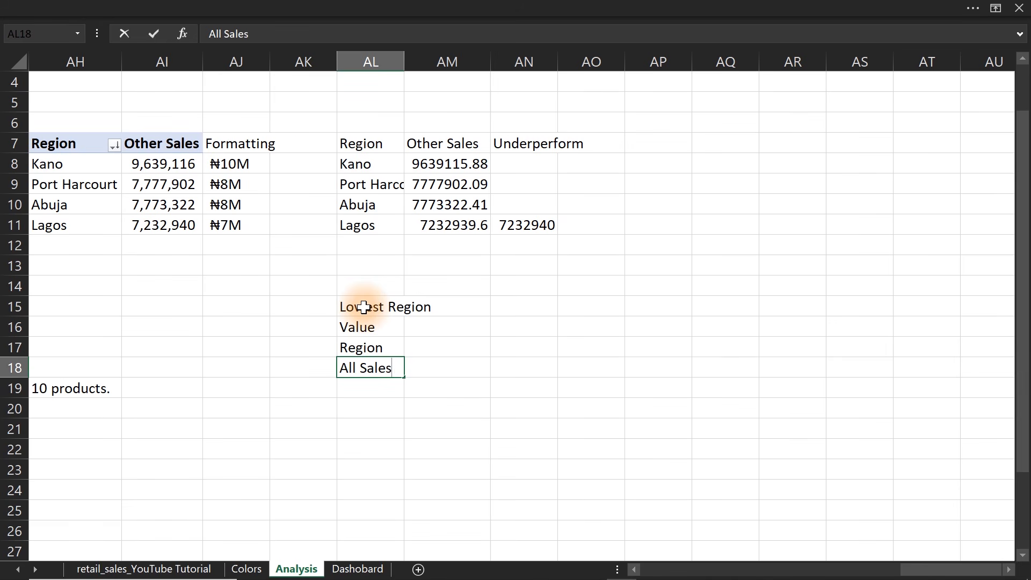
key(Return)
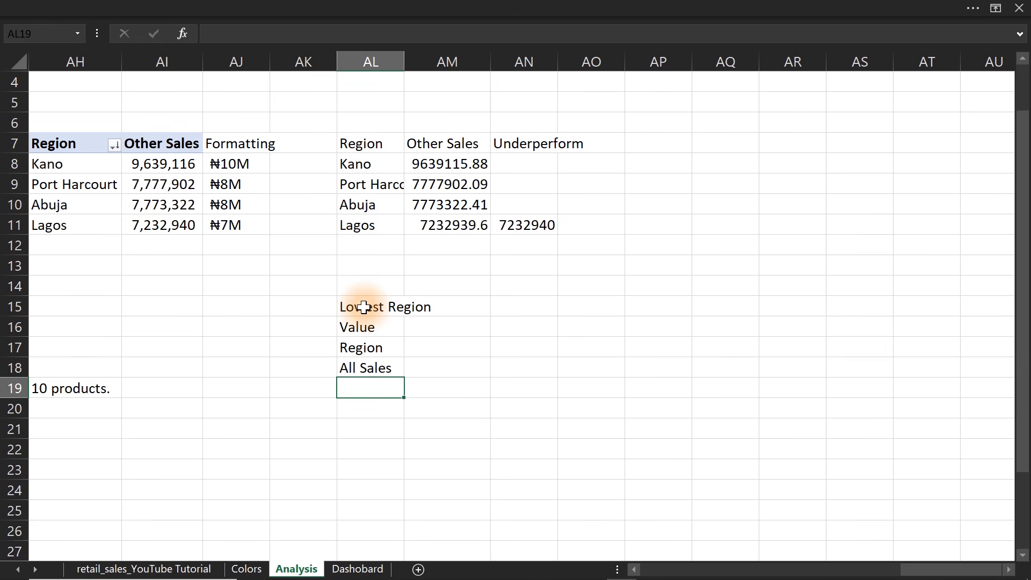
text(pct Contr)
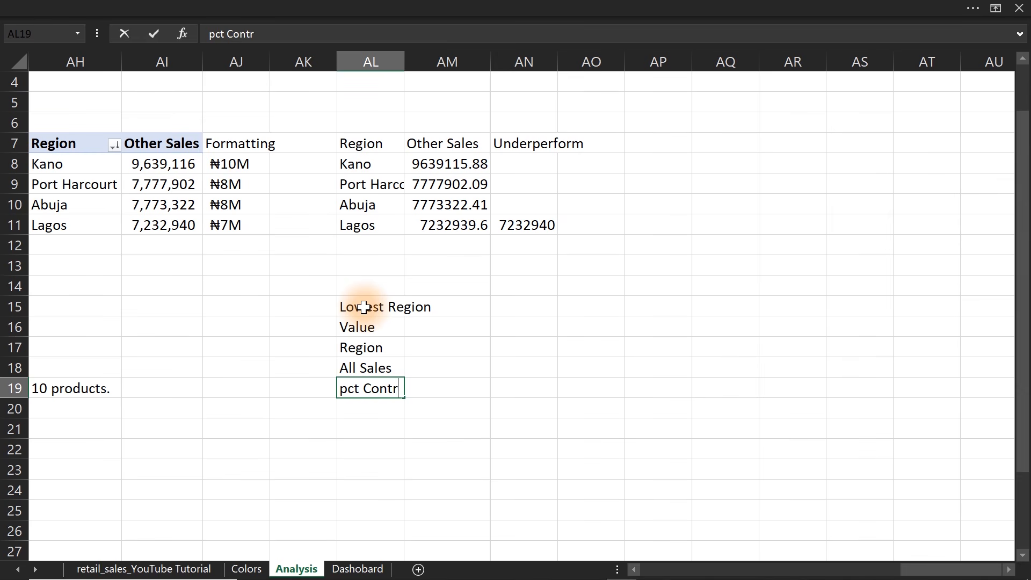
text(ibution)
key(Tab)
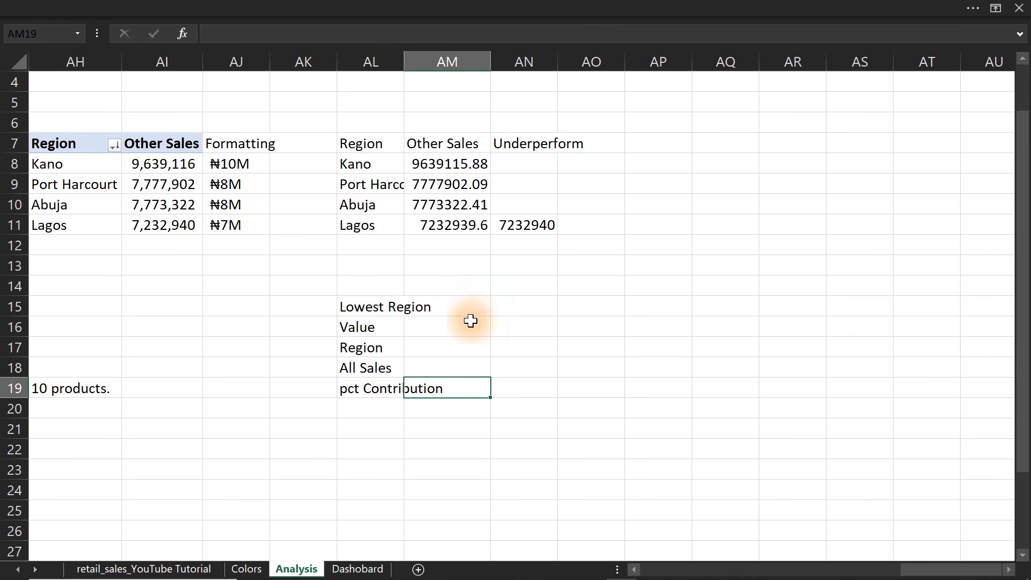
Calculate the lowest regional sales value in AM16 with a MIN formula over AI8:AI11.
click(449, 329)
text(=min)
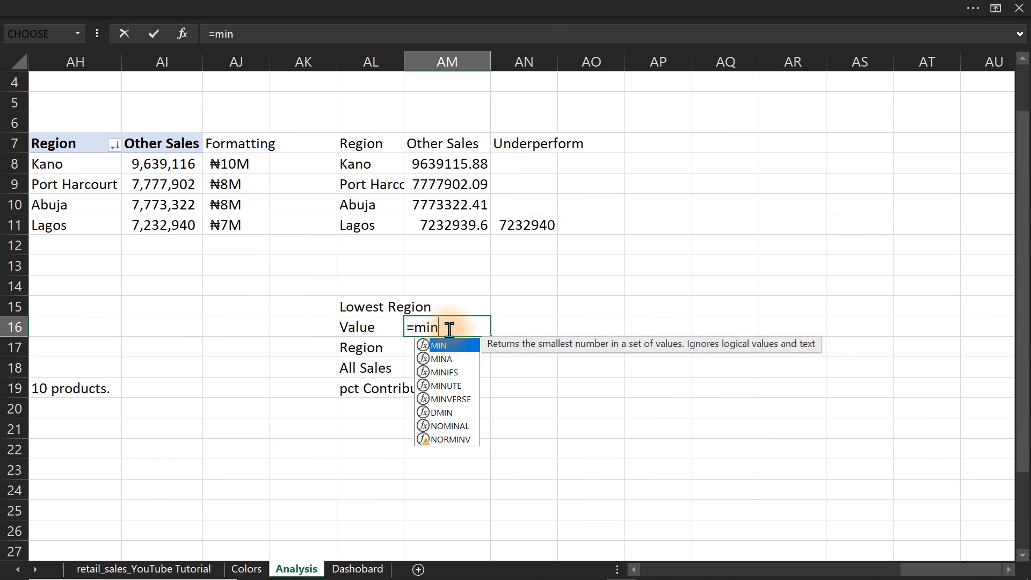
key(Tab)
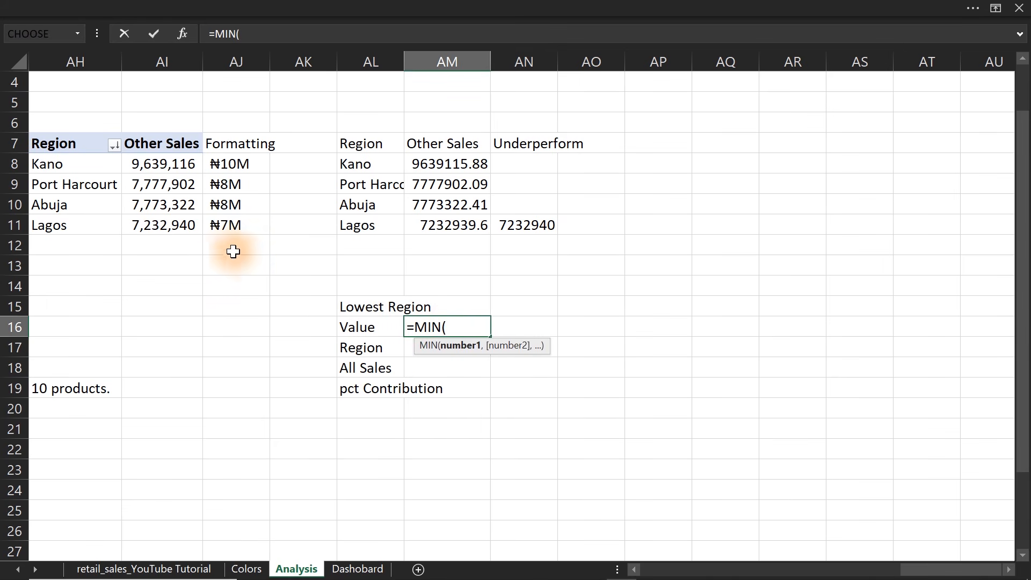
click(158, 162)
drag(158, 162, 161, 223)
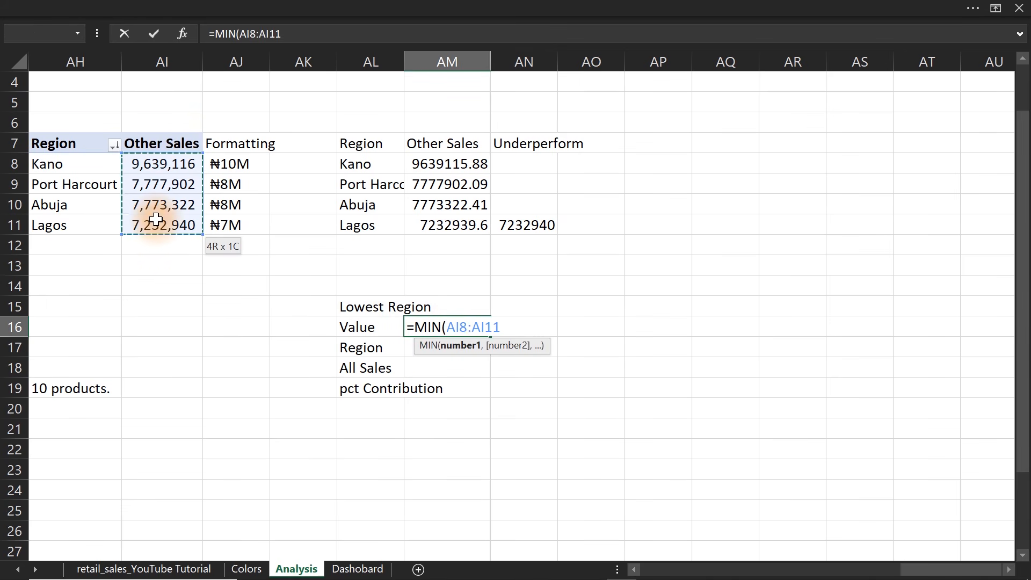
key(Return)
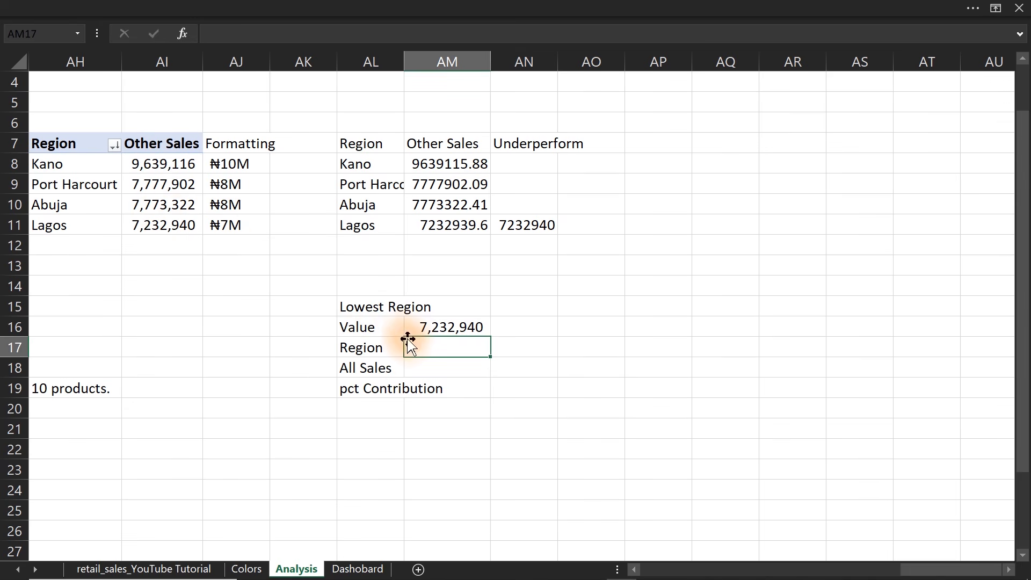
Look up the lowest-selling region's name in AM17 with =INDEX(AH8:AH11,MATCH(AM16,AI8:AI11,0)).
text(=ind)
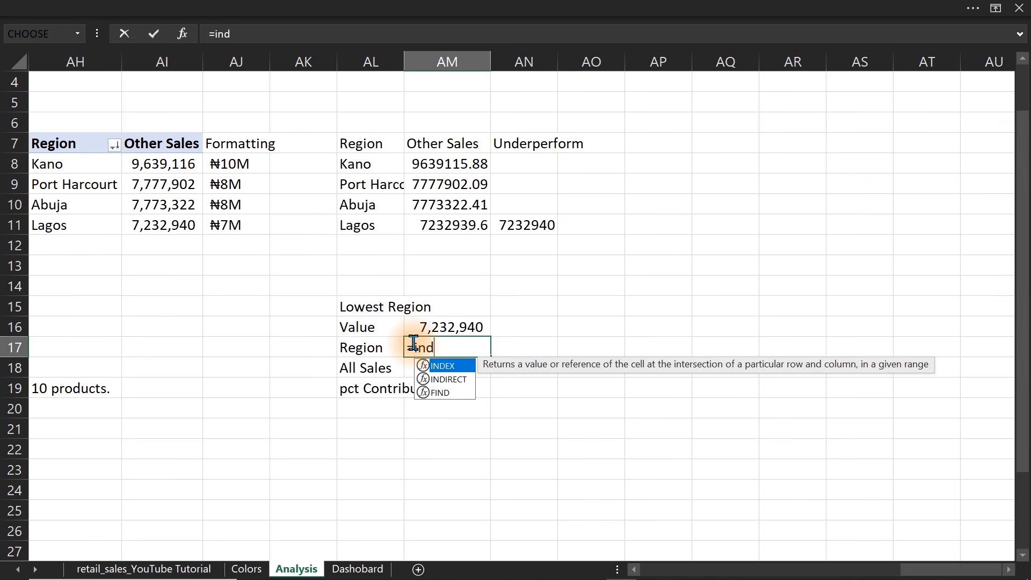
key(Tab)
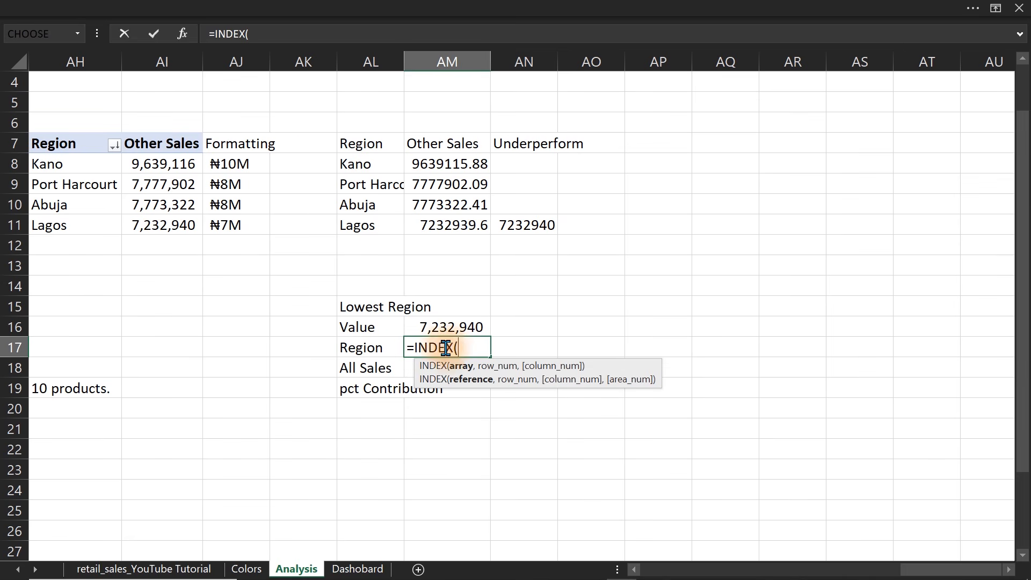
drag(59, 163, 53, 221)
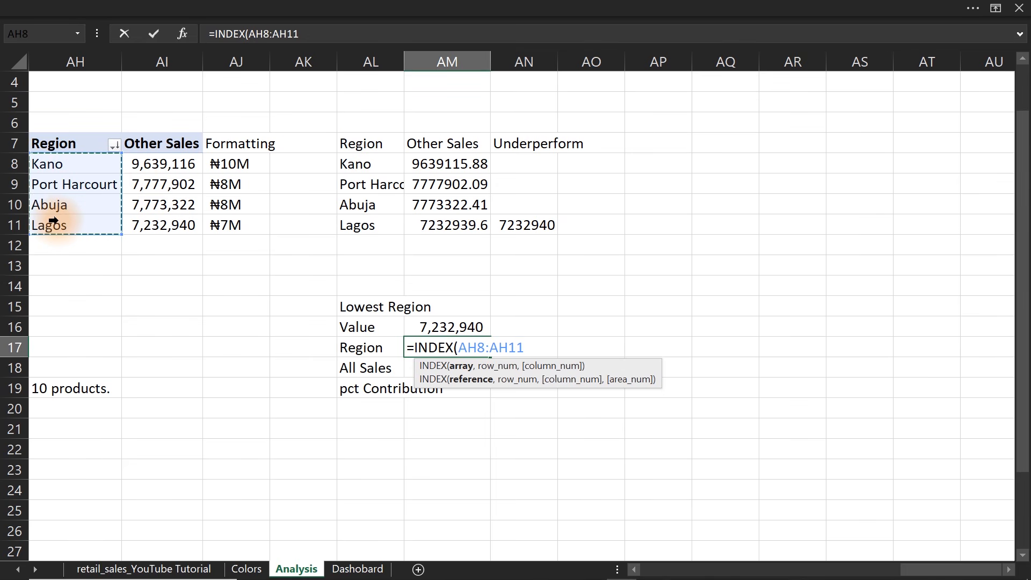
text(,a)
key(BackSpace)
text(mat)
key(Tab)
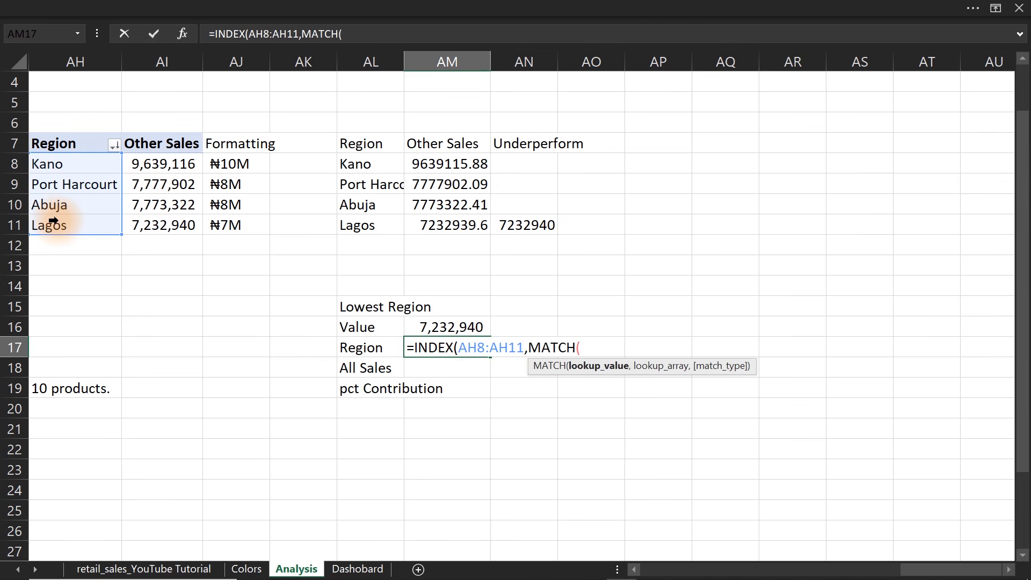
click(438, 328)
text(,)
drag(175, 169, 164, 226)
text(,0)))
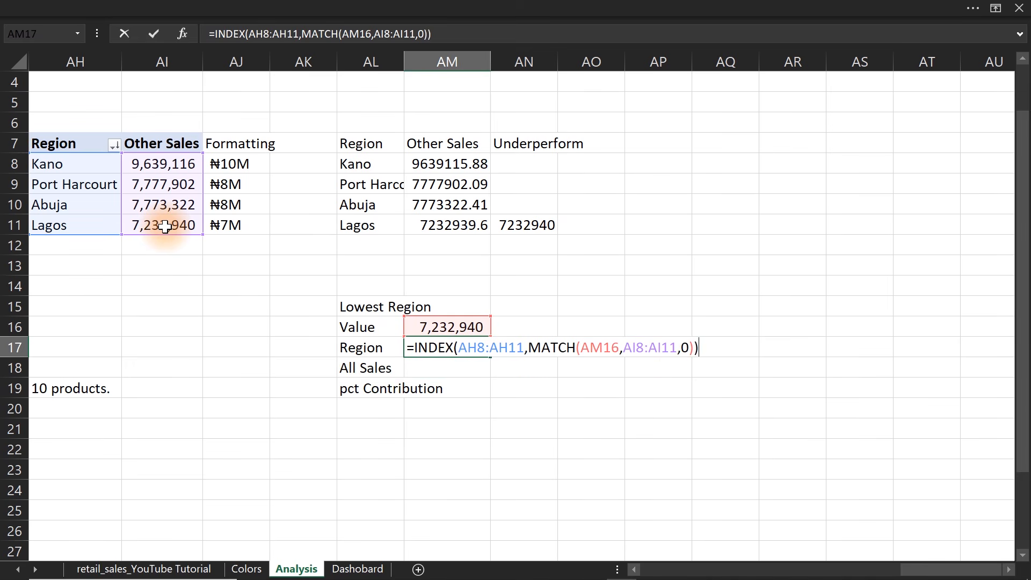
key(Return)
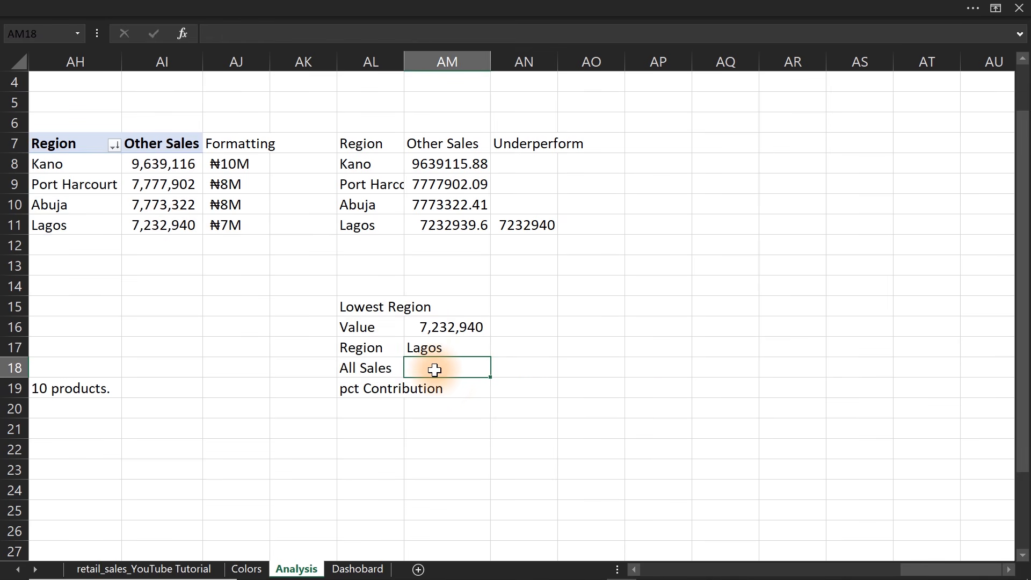
Enter =All_Sales in AM18 and autofit the widths of columns AM and AL.
text(=All_Sales)
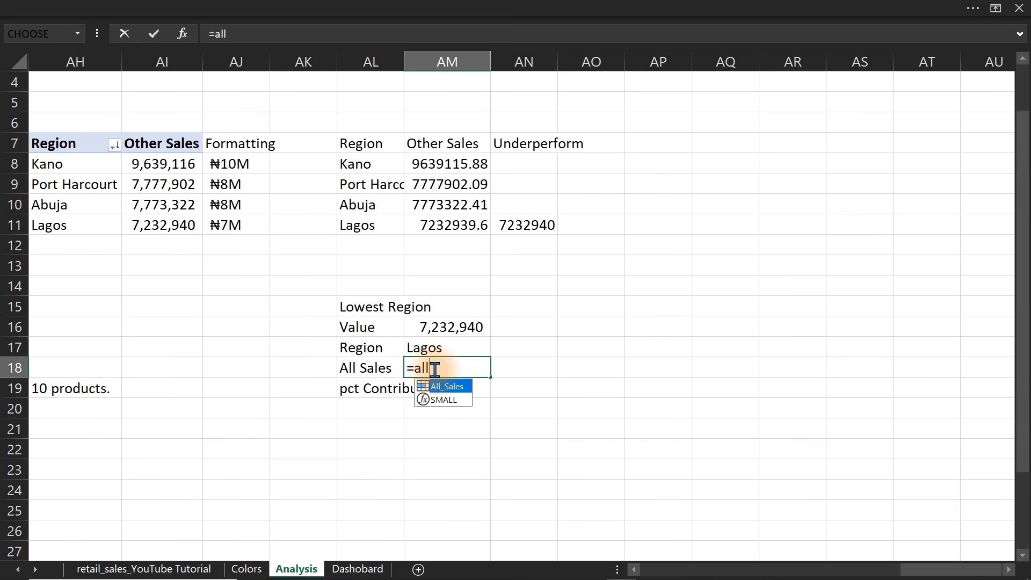
key(Return)
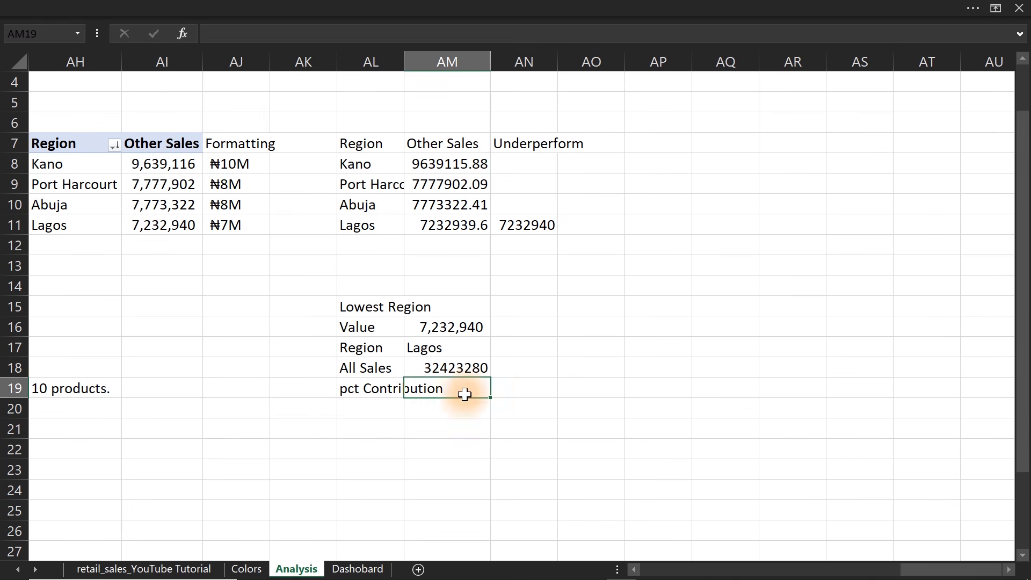
double_click(490, 64)
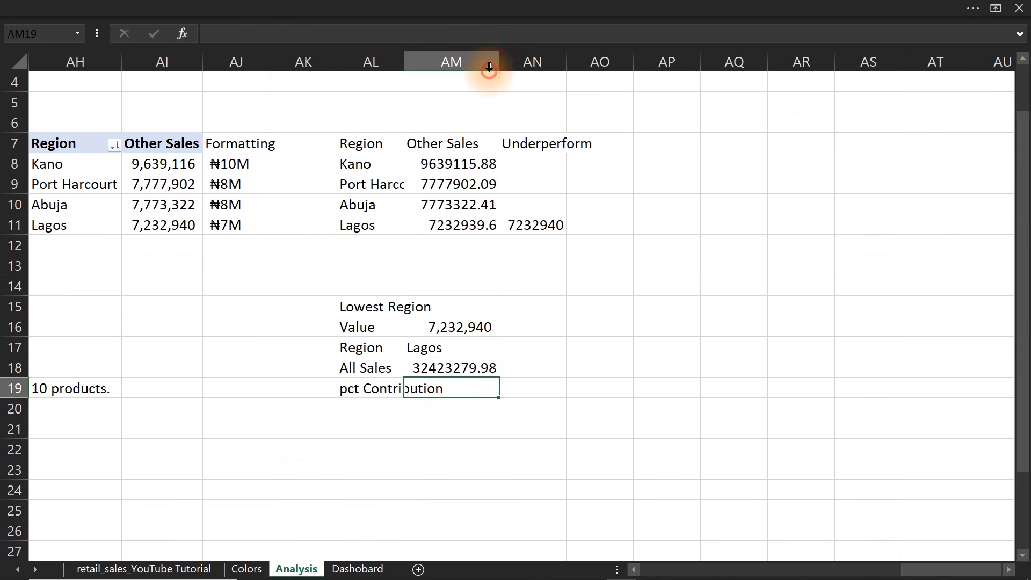
double_click(404, 62)
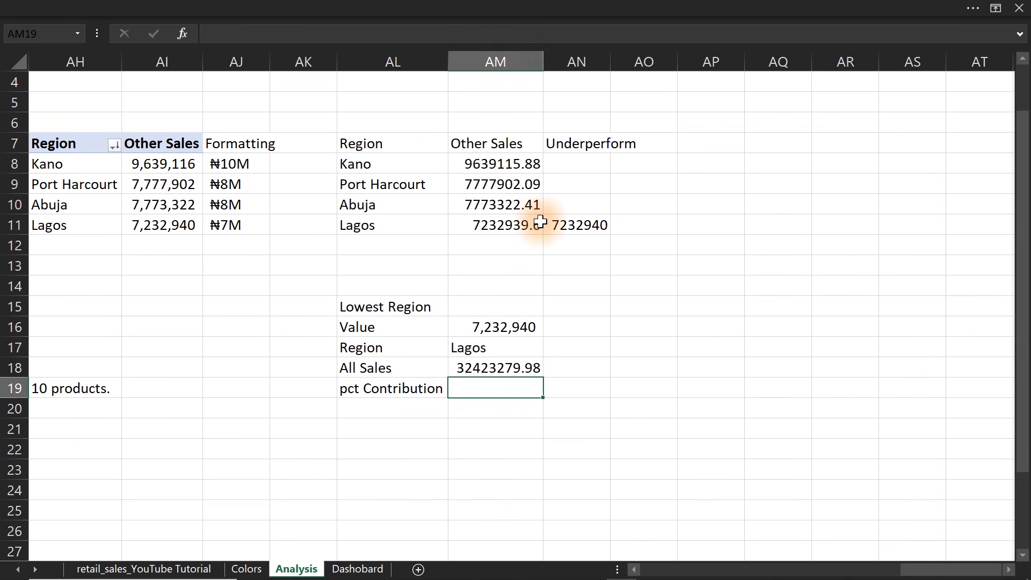
Calculate the lowest region's contribution in AM19 with the formula =AM16/AM18.
text(=)
click(514, 325)
text(/)
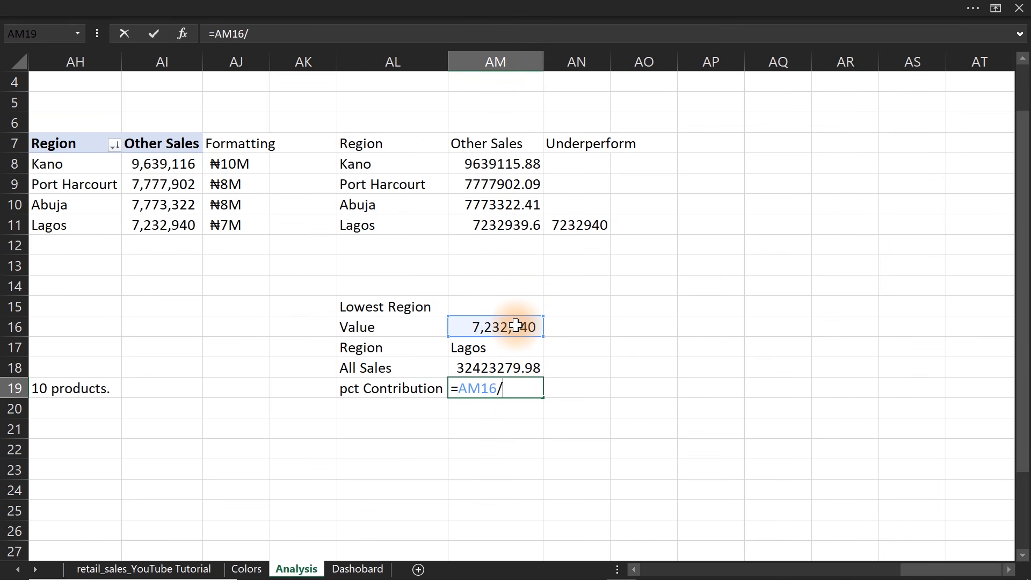
click(486, 368)
key(ctrl+Return)
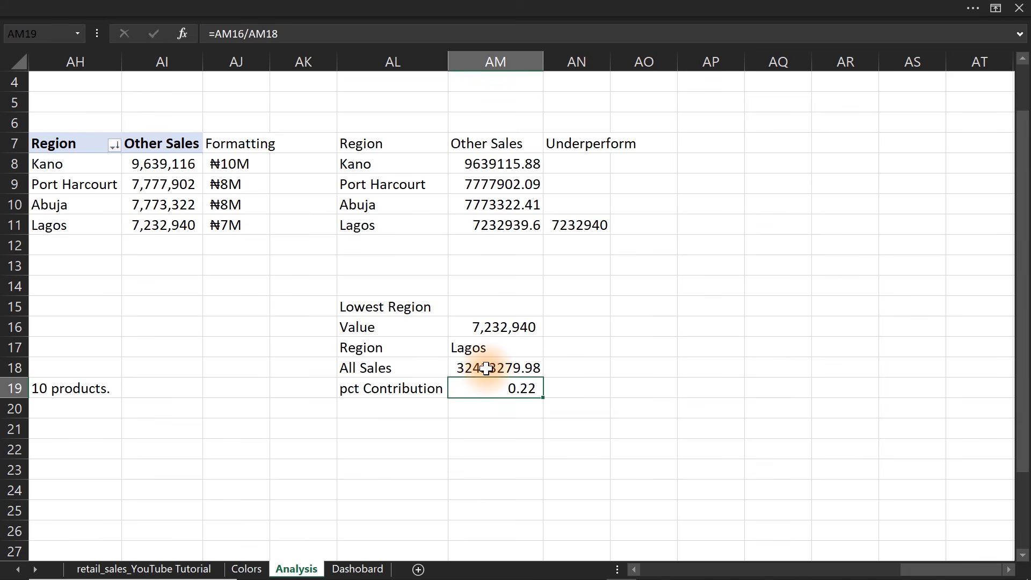
Format the contribution value in AM19 as a percentage with 2 decimal places.
key(ctrl+1)
click(273, 147)
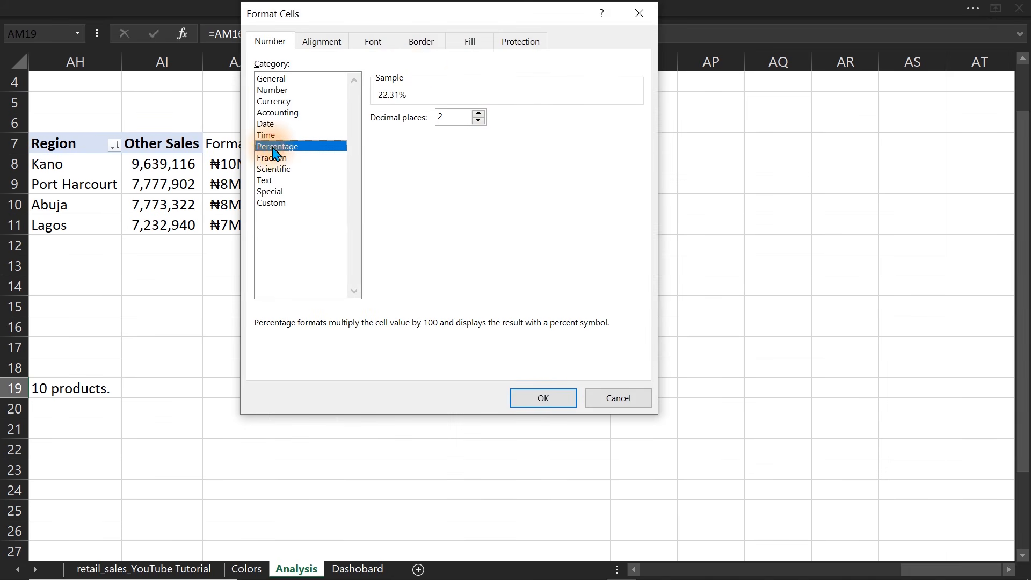
click(537, 401)
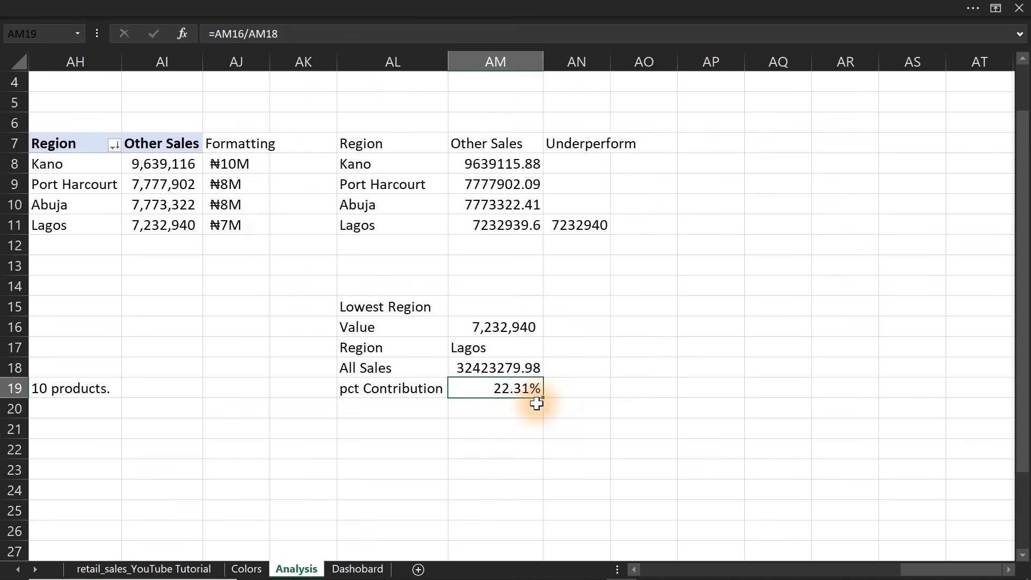
Build the insight sentence in AL21 with =AM17& " is the lowest performing region, contributing "& TEXT(AM19,"0.0%")&" of total revenue".
click(391, 424)
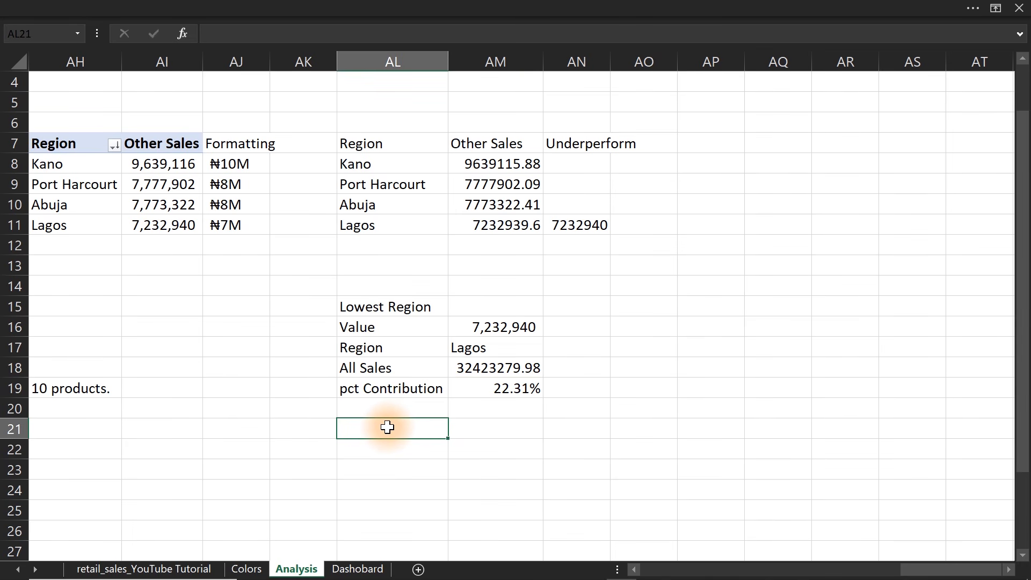
text(=)
click(486, 350)
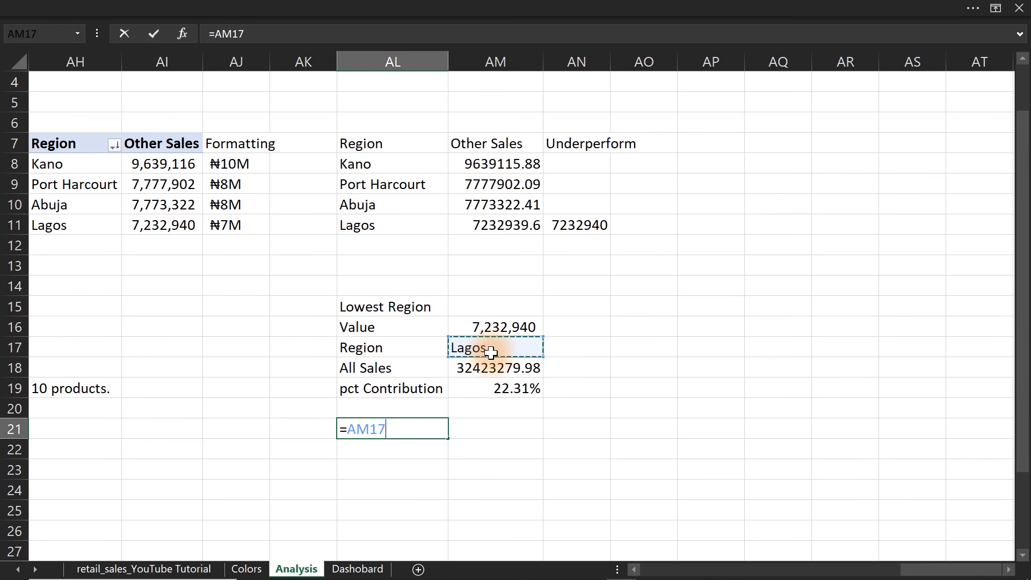
text(& " is the lowest performing )
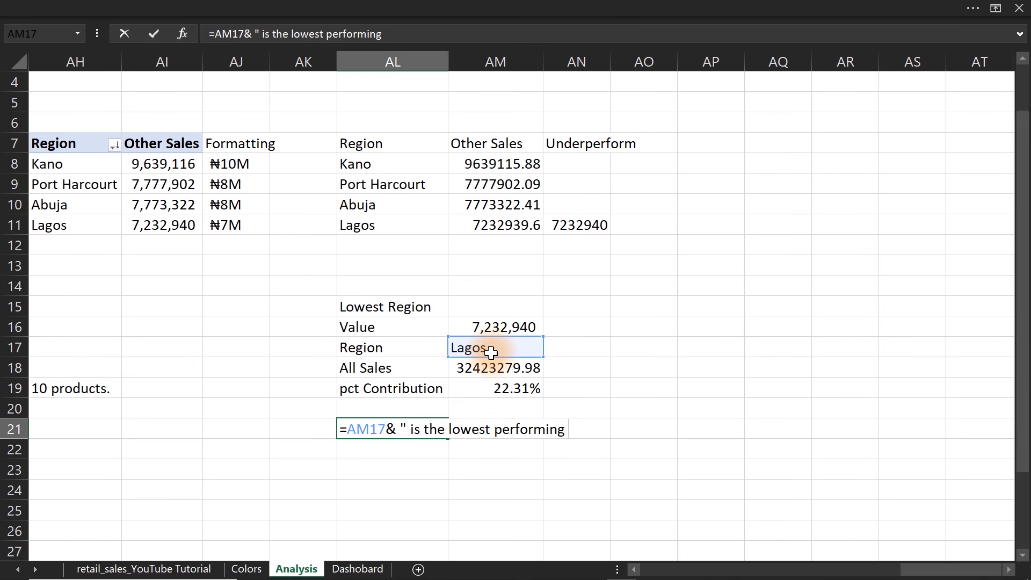
text(region, contri)
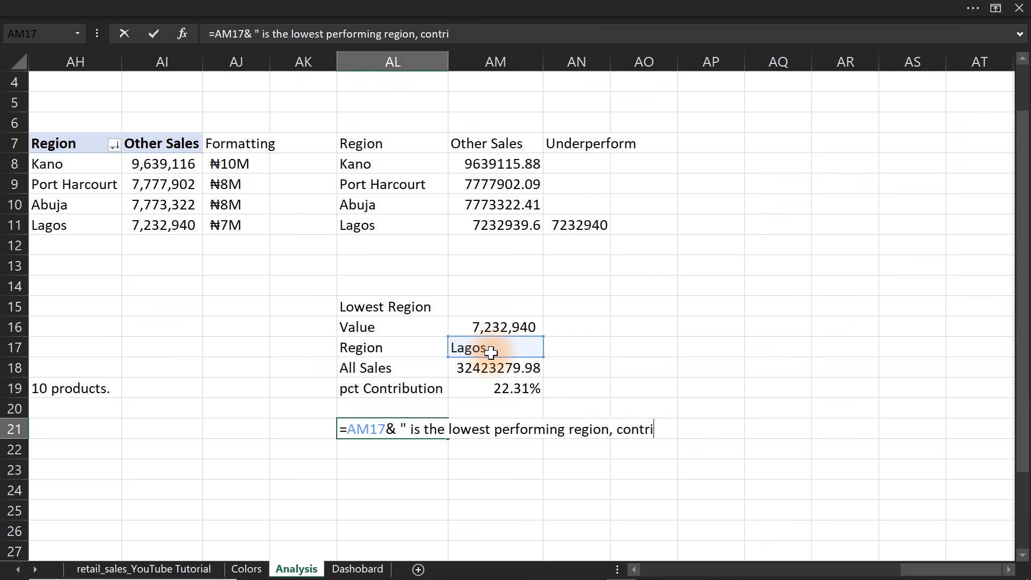
text(buting "&)
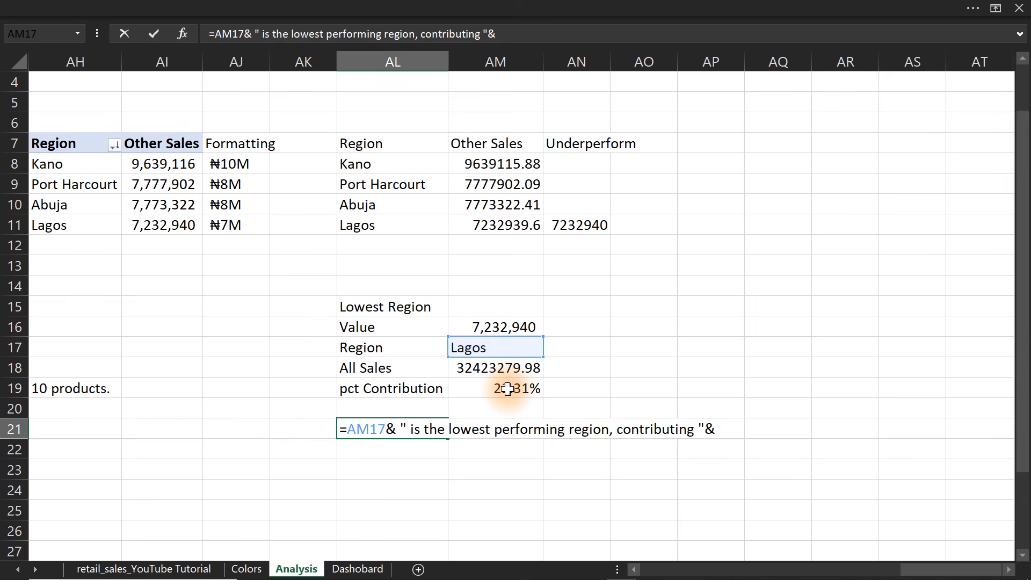
text( ttex)
key(BackSpace)
key(BackSpace)
key(BackSpace)
key(BackSpace)
text(text)
key(Tab)
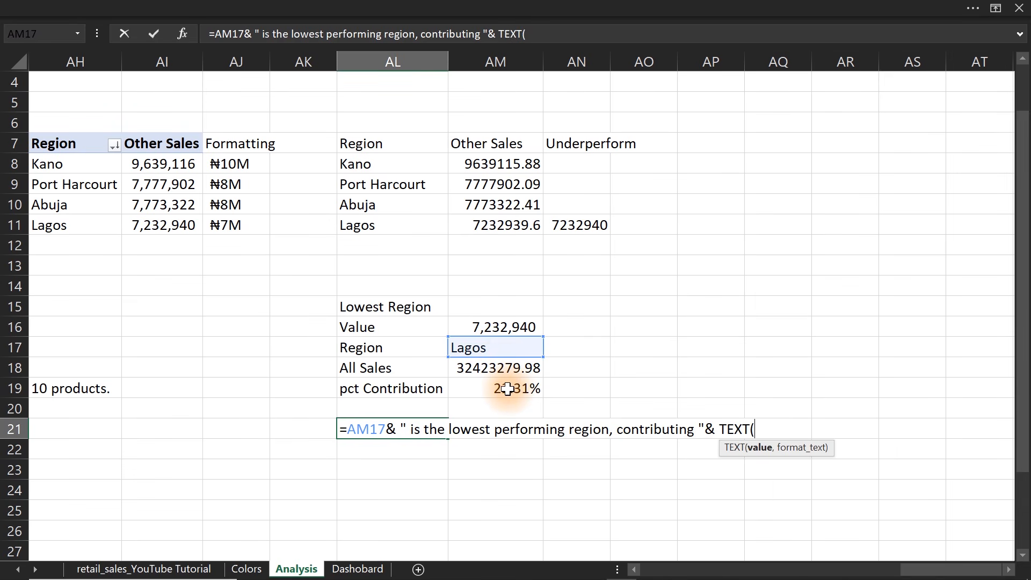
click(508, 388)
text(,)
text("0)
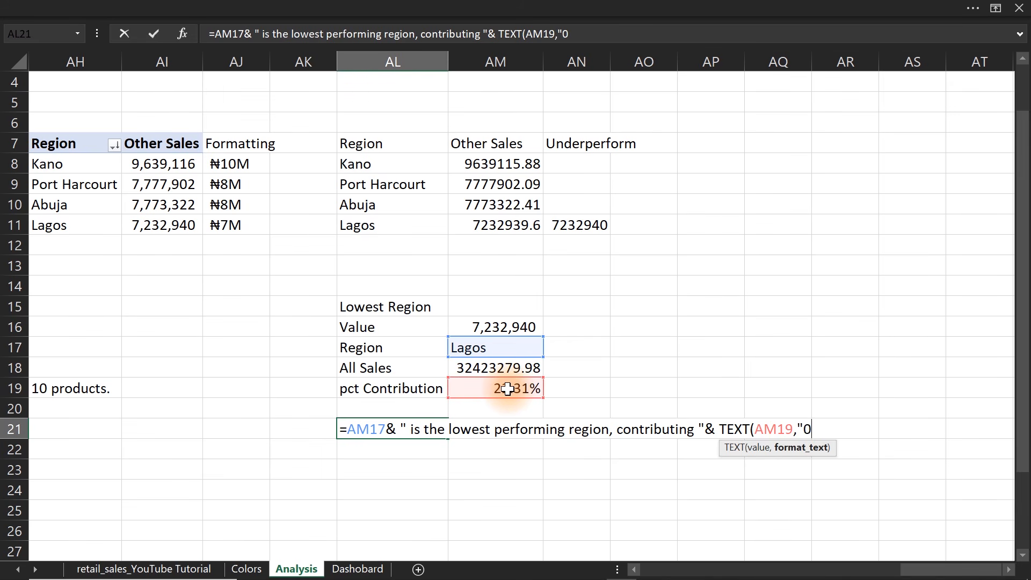
text(.0%"))
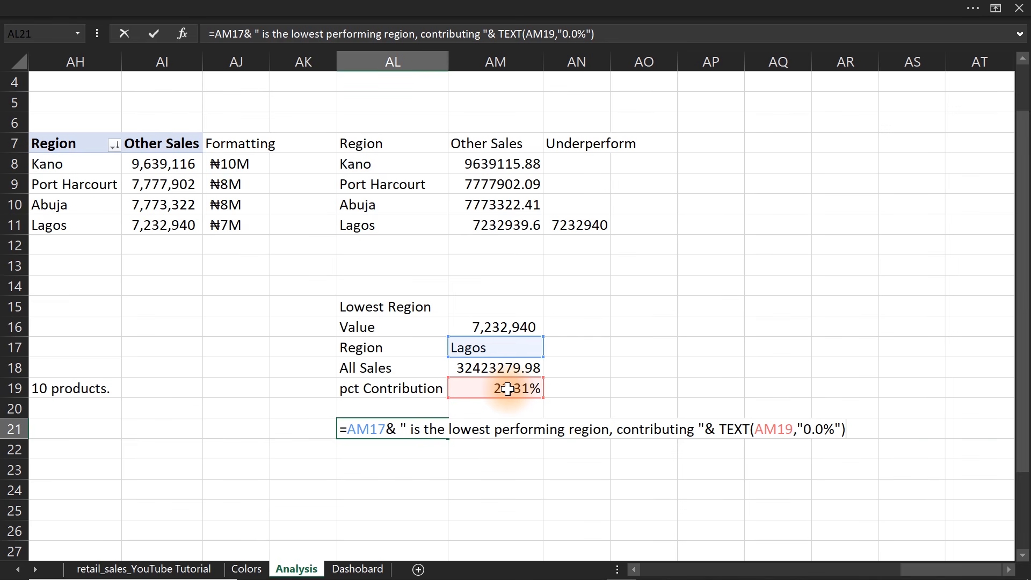
text(&" of total revenue)
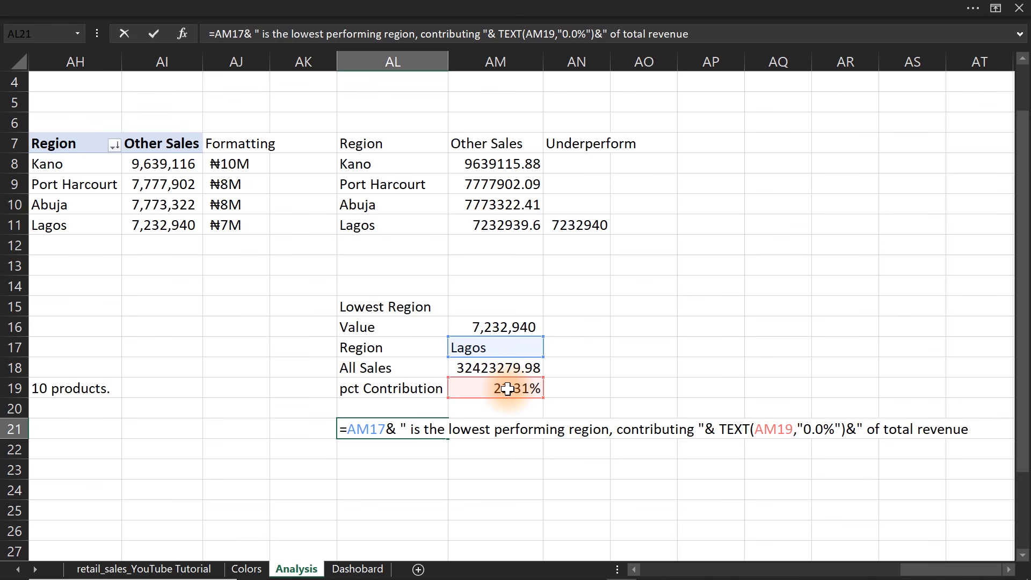
key(Return)
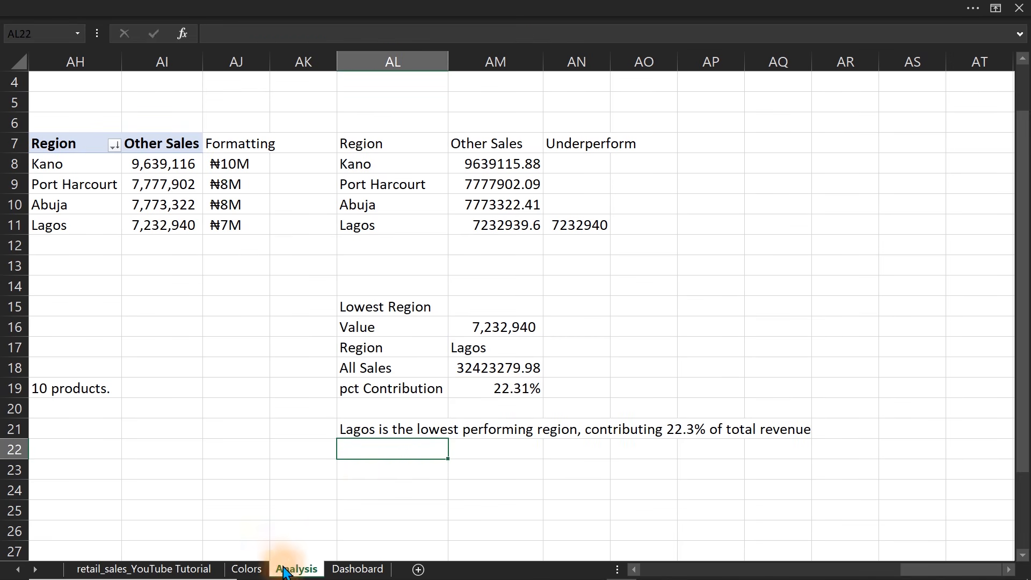
Link the insight text box on the dashboard's region card to =Analysis!AL21.
click(357, 568)
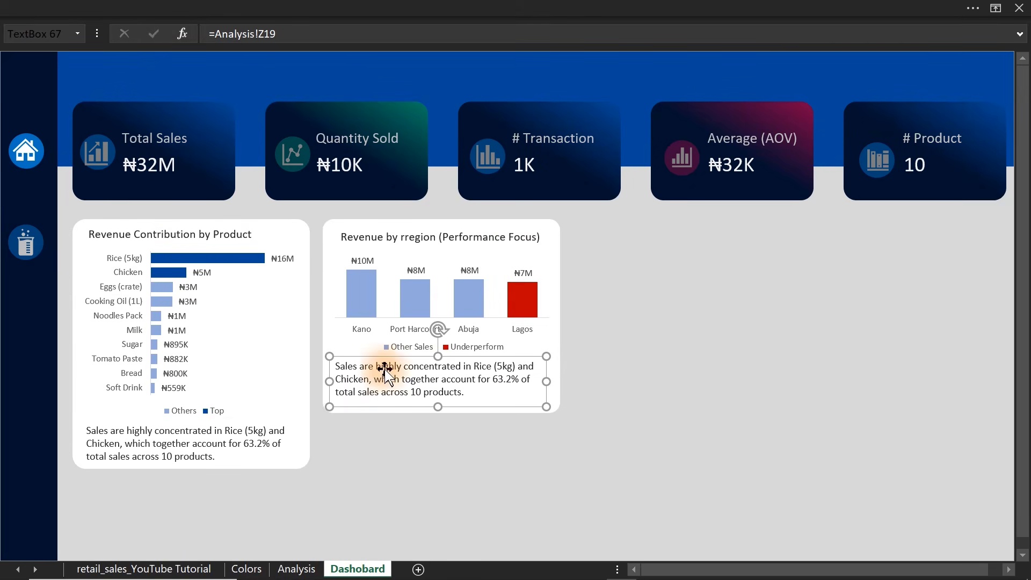
click(314, 37)
click(211, 34)
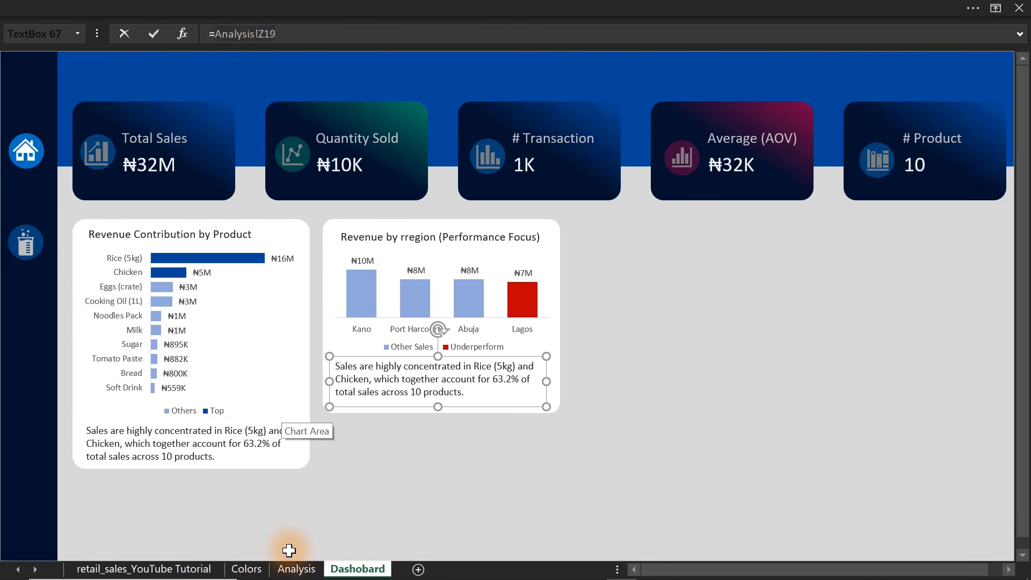
click(296, 569)
click(377, 429)
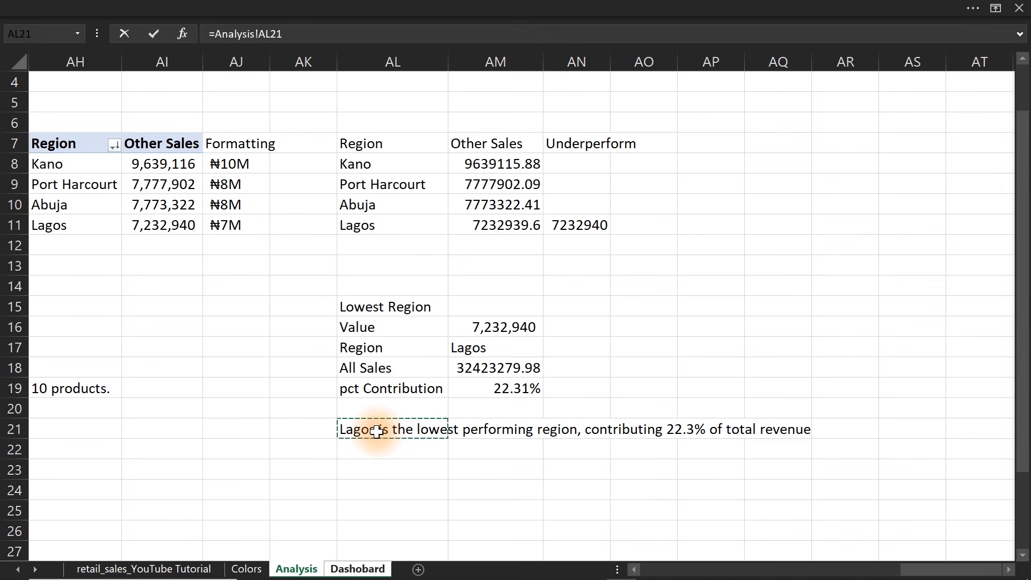
key(Return)
Italicize the product card's insight text and copy its formatting to the region card's insight text box.
click(193, 446)
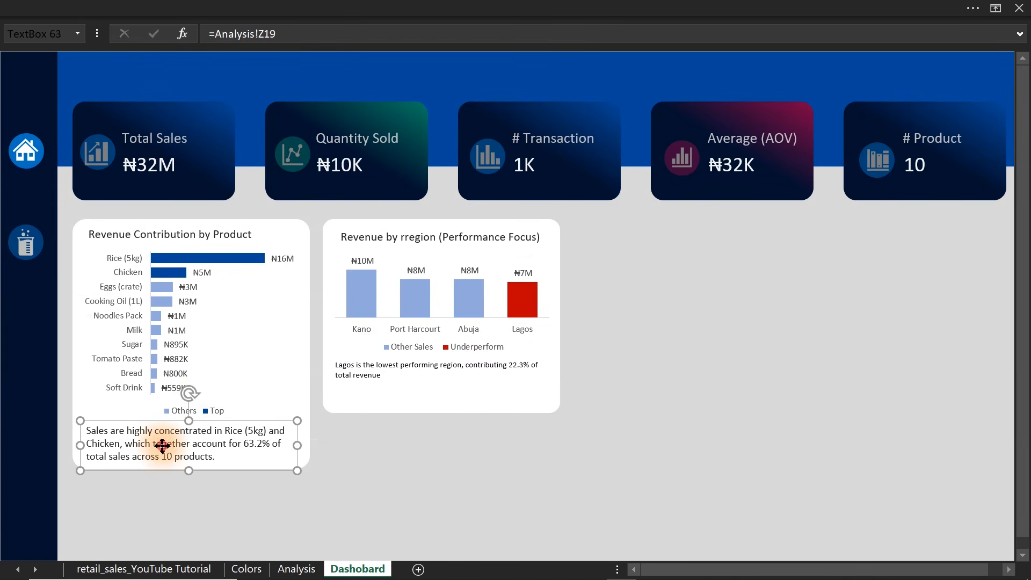
click(102, 7)
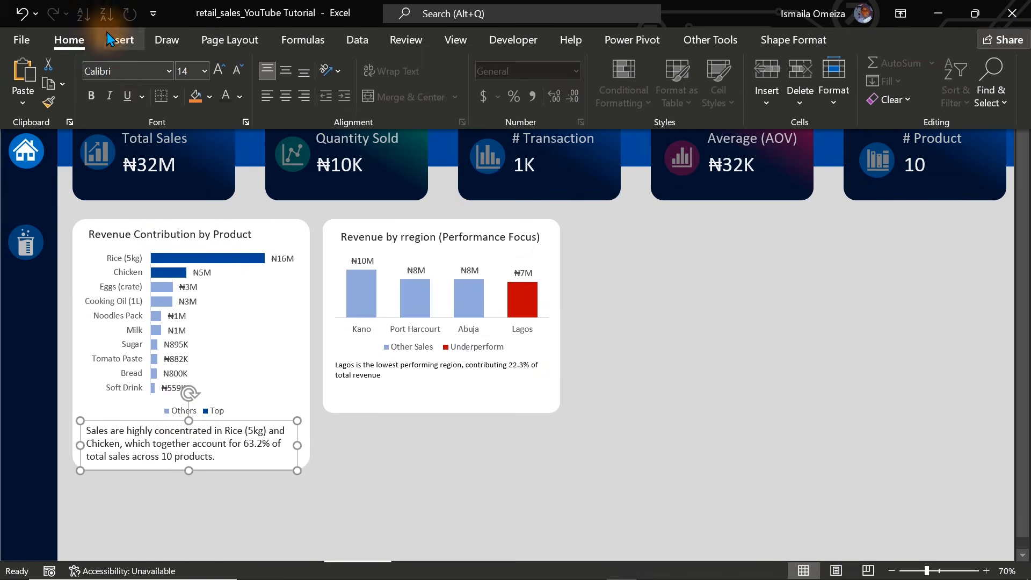
click(111, 97)
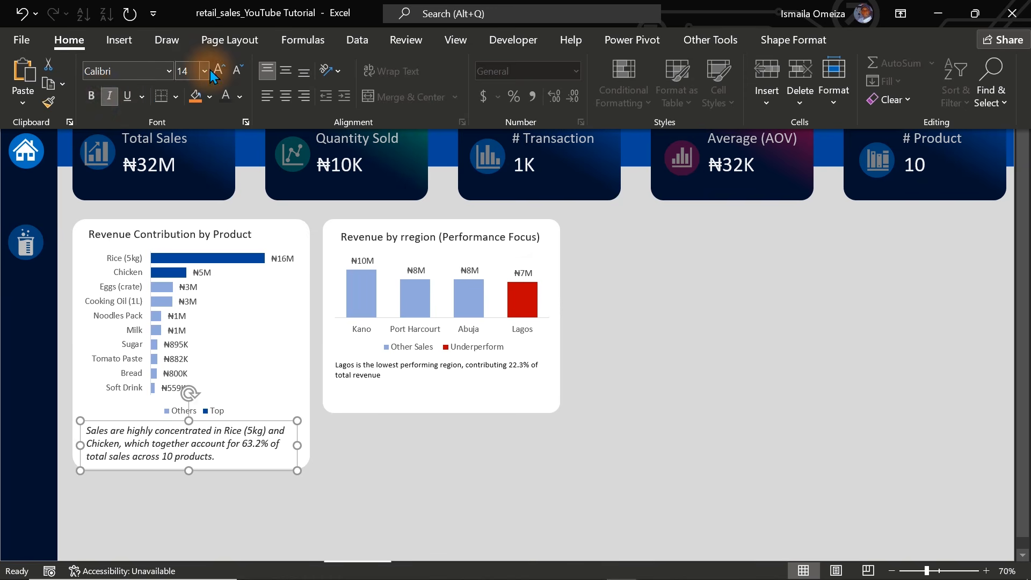
click(48, 105)
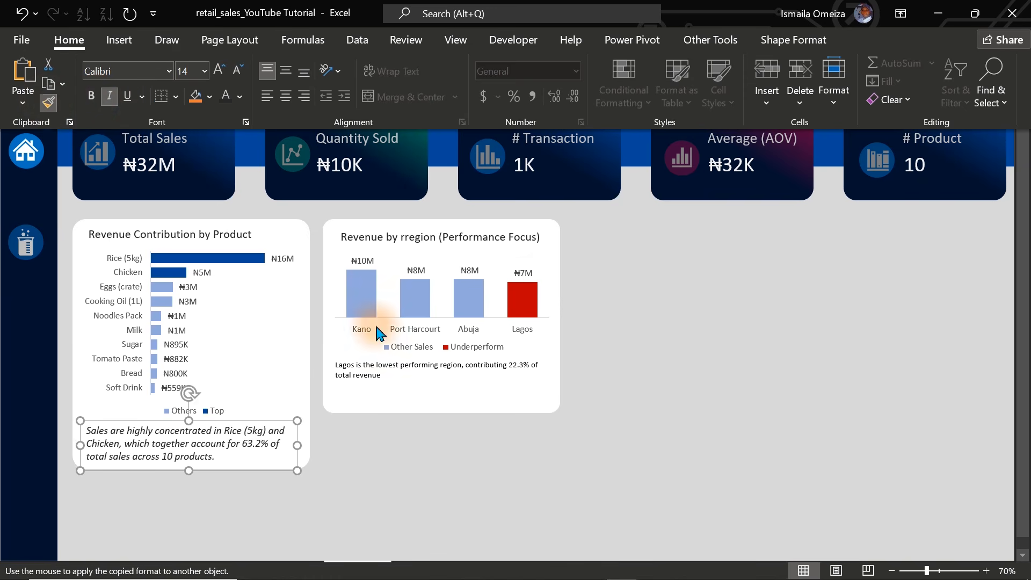
click(361, 375)
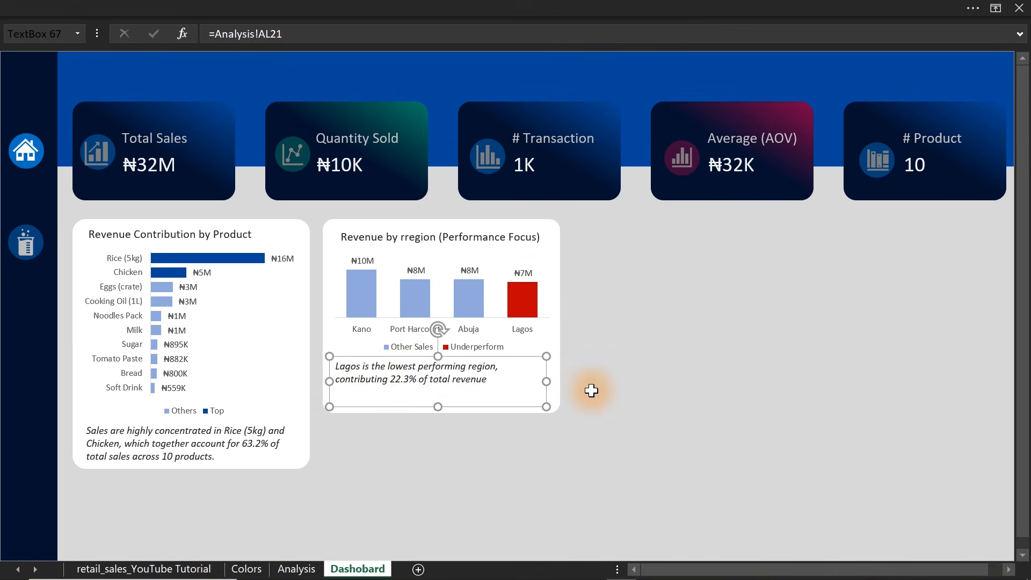
Widen the region insight text box to the card's width and shorten the white card to fit just below the text.
drag(546, 381, 559, 381)
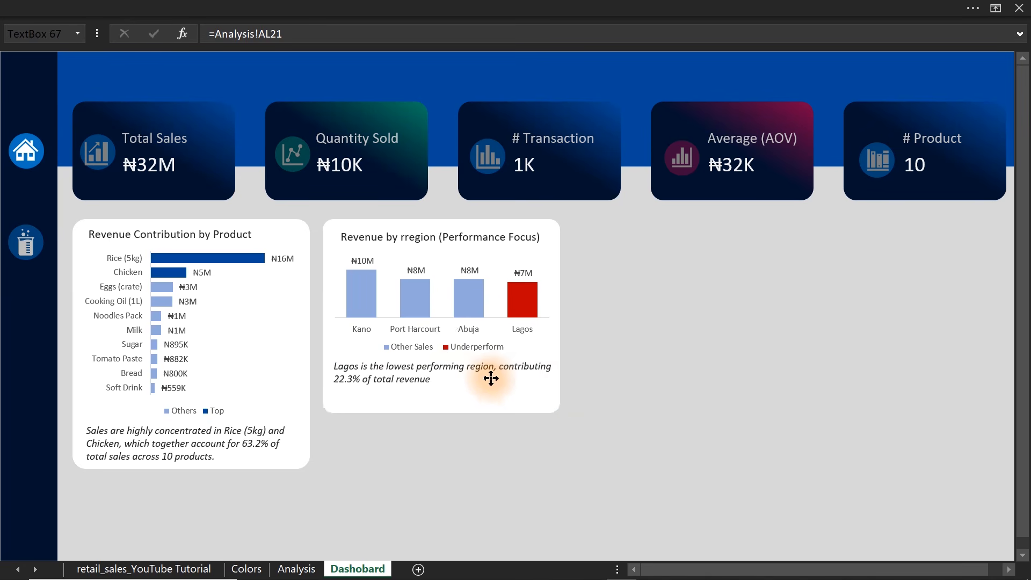
click(506, 414)
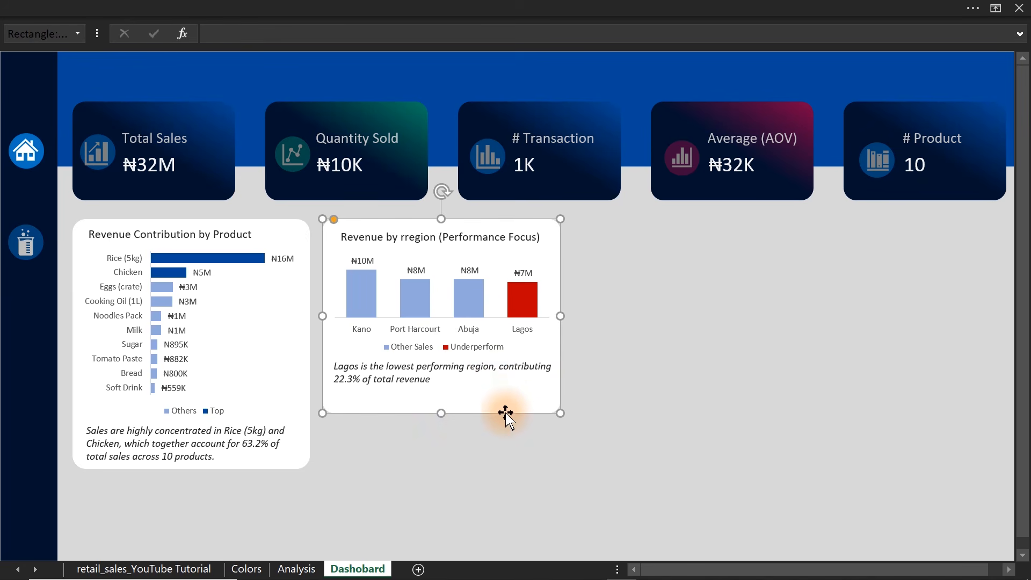
drag(439, 412, 441, 398)
click(621, 414)
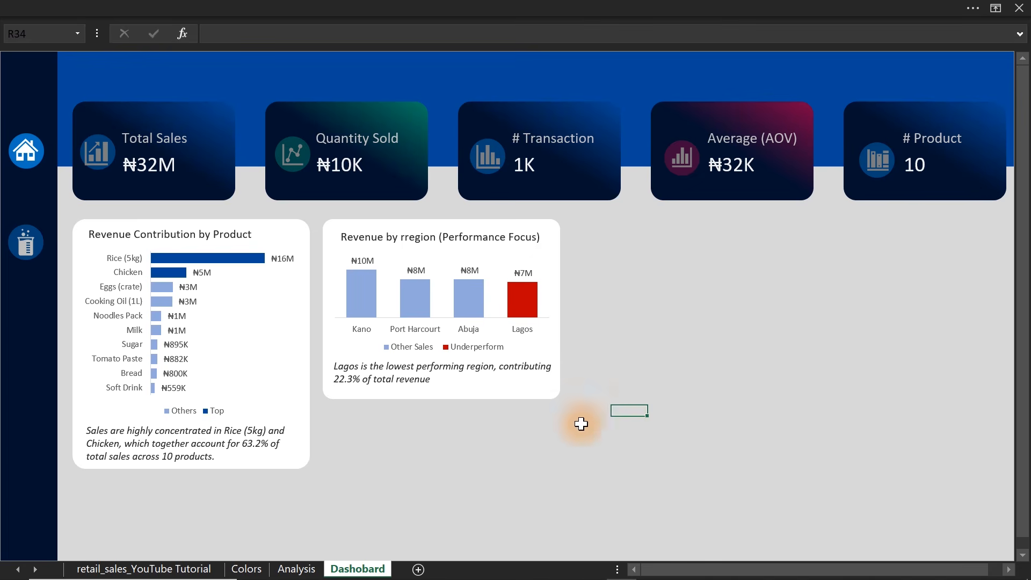
Review the business questions on the Colors sheet and correct the region card's title on the dashboard to "Revenue by region (Performance Focus)".
click(246, 569)
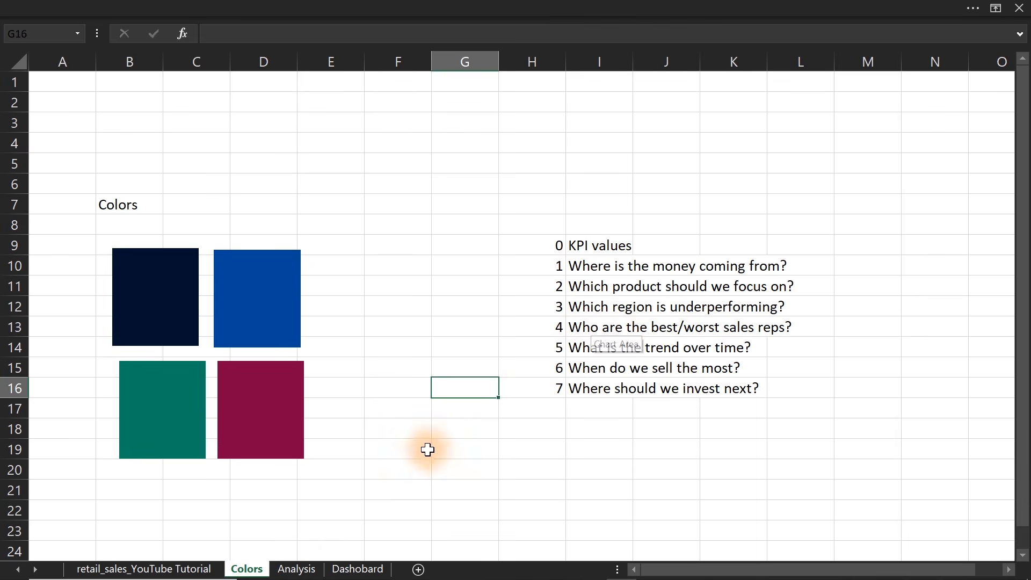
click(361, 569)
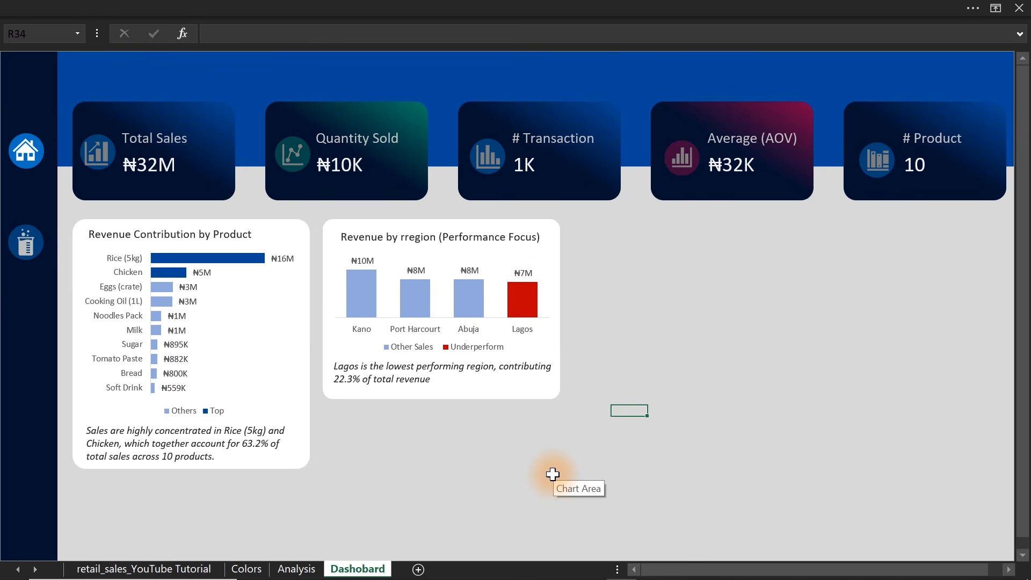
click(402, 240)
key(Delete)
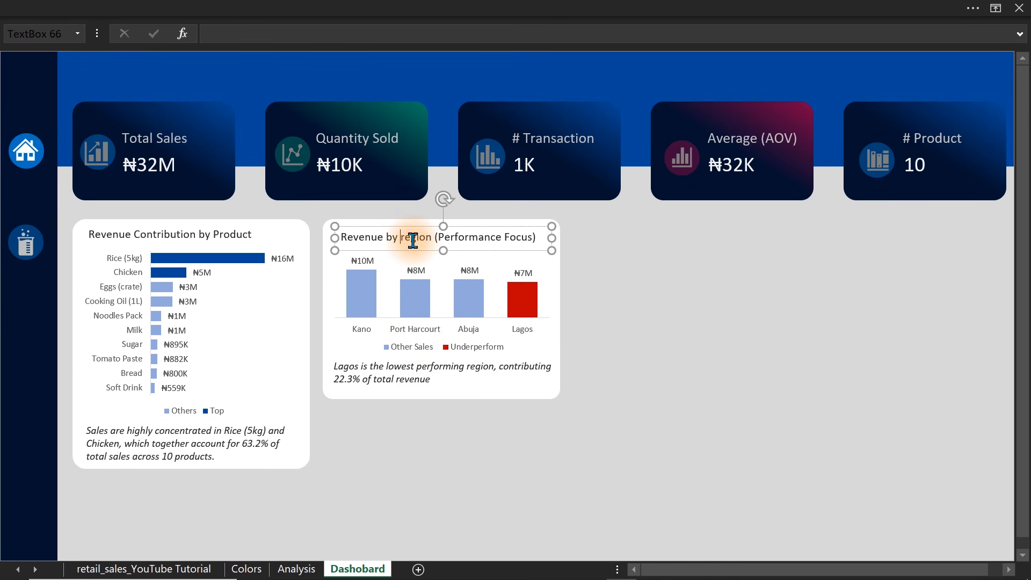
click(674, 315)
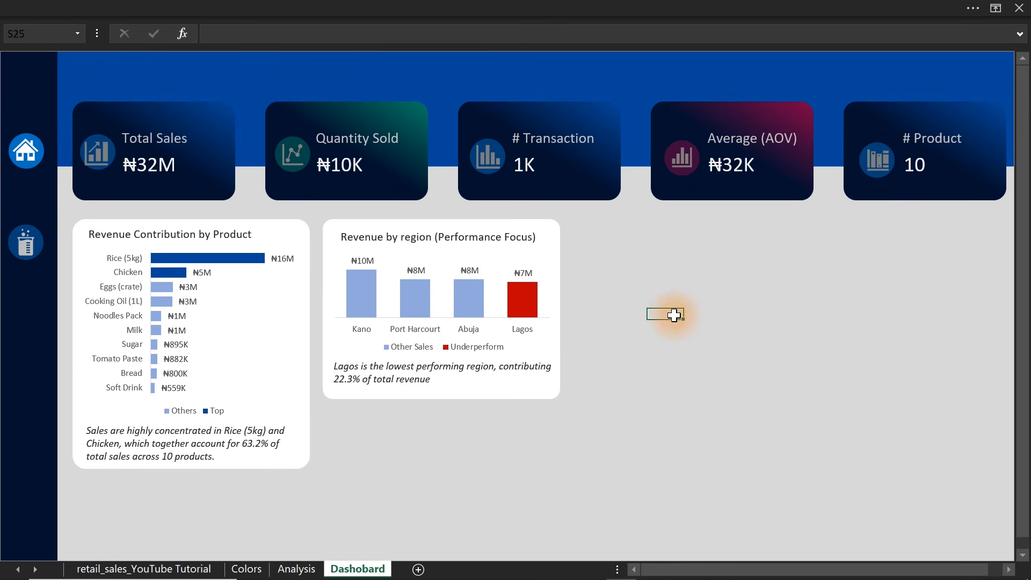